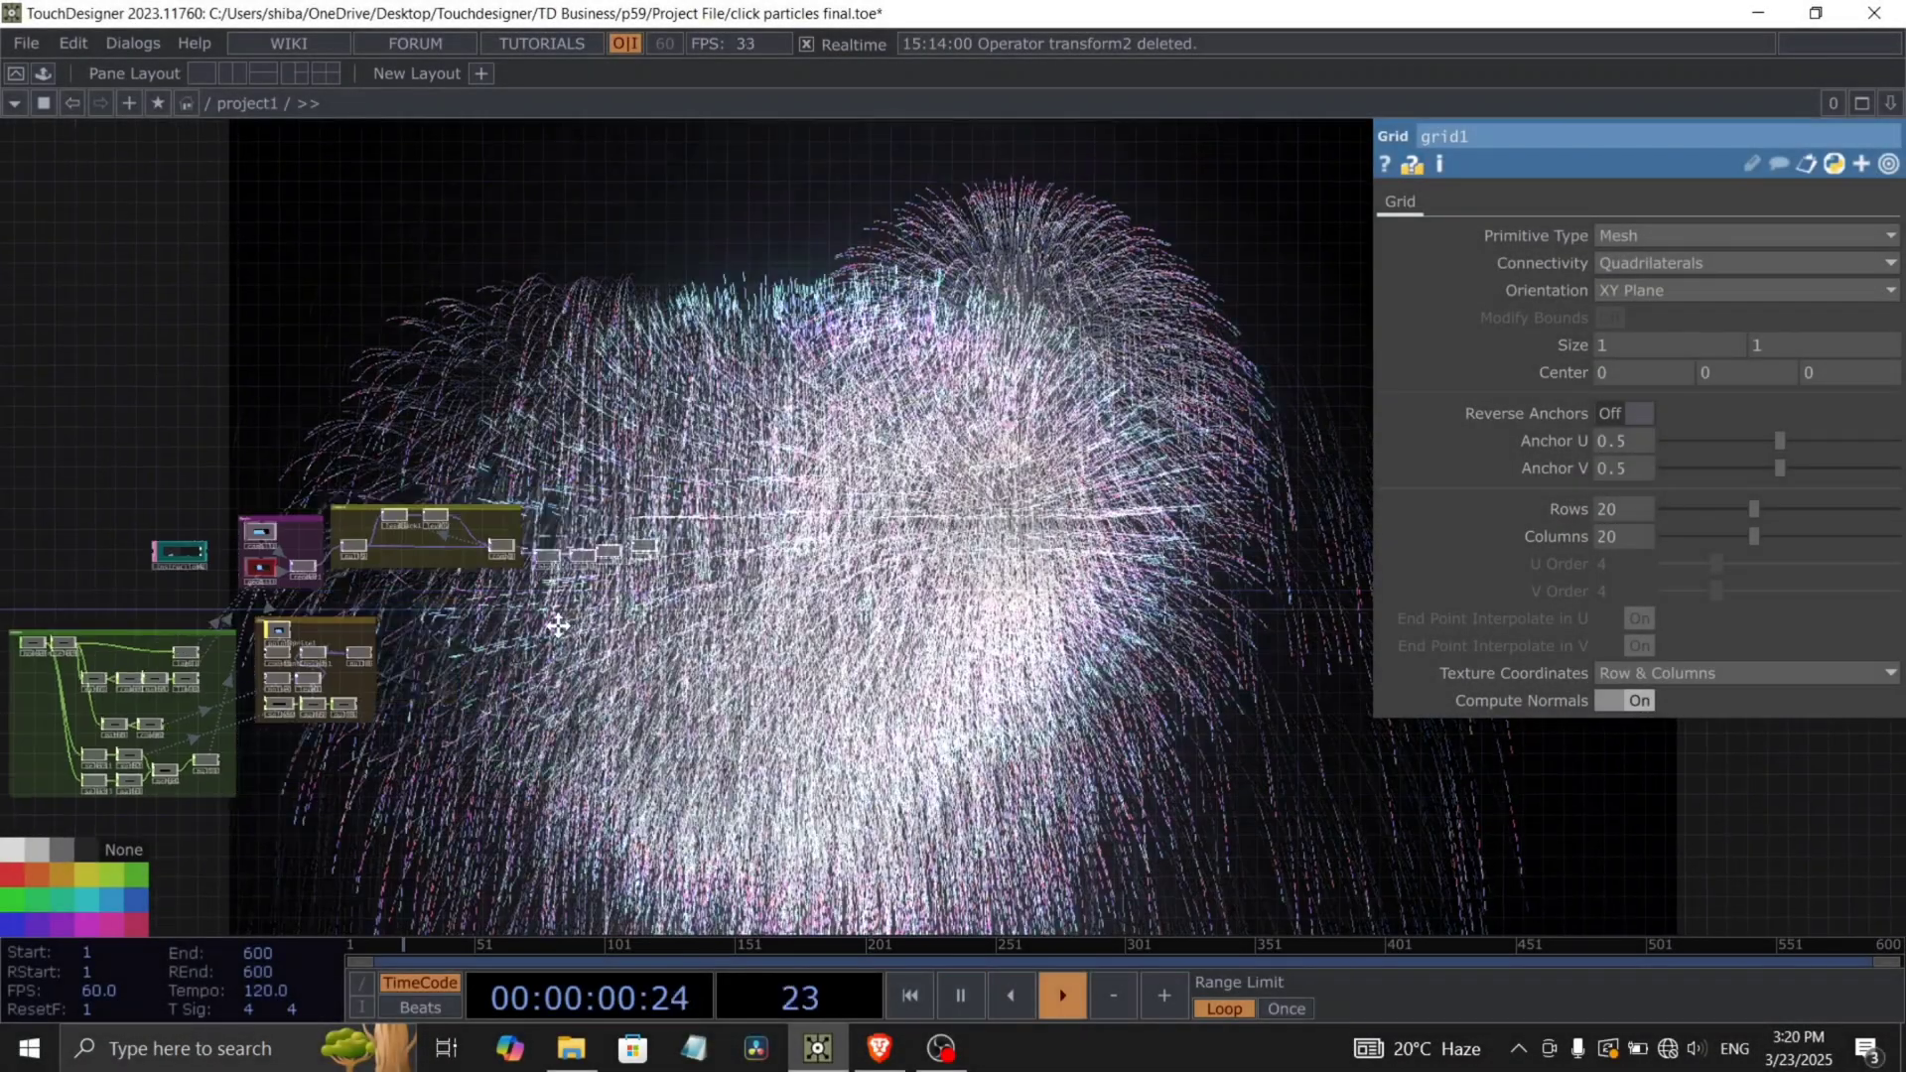
Launch fireworks at several points across the canvas to preview the finished click effect.
left_click(353, 383)
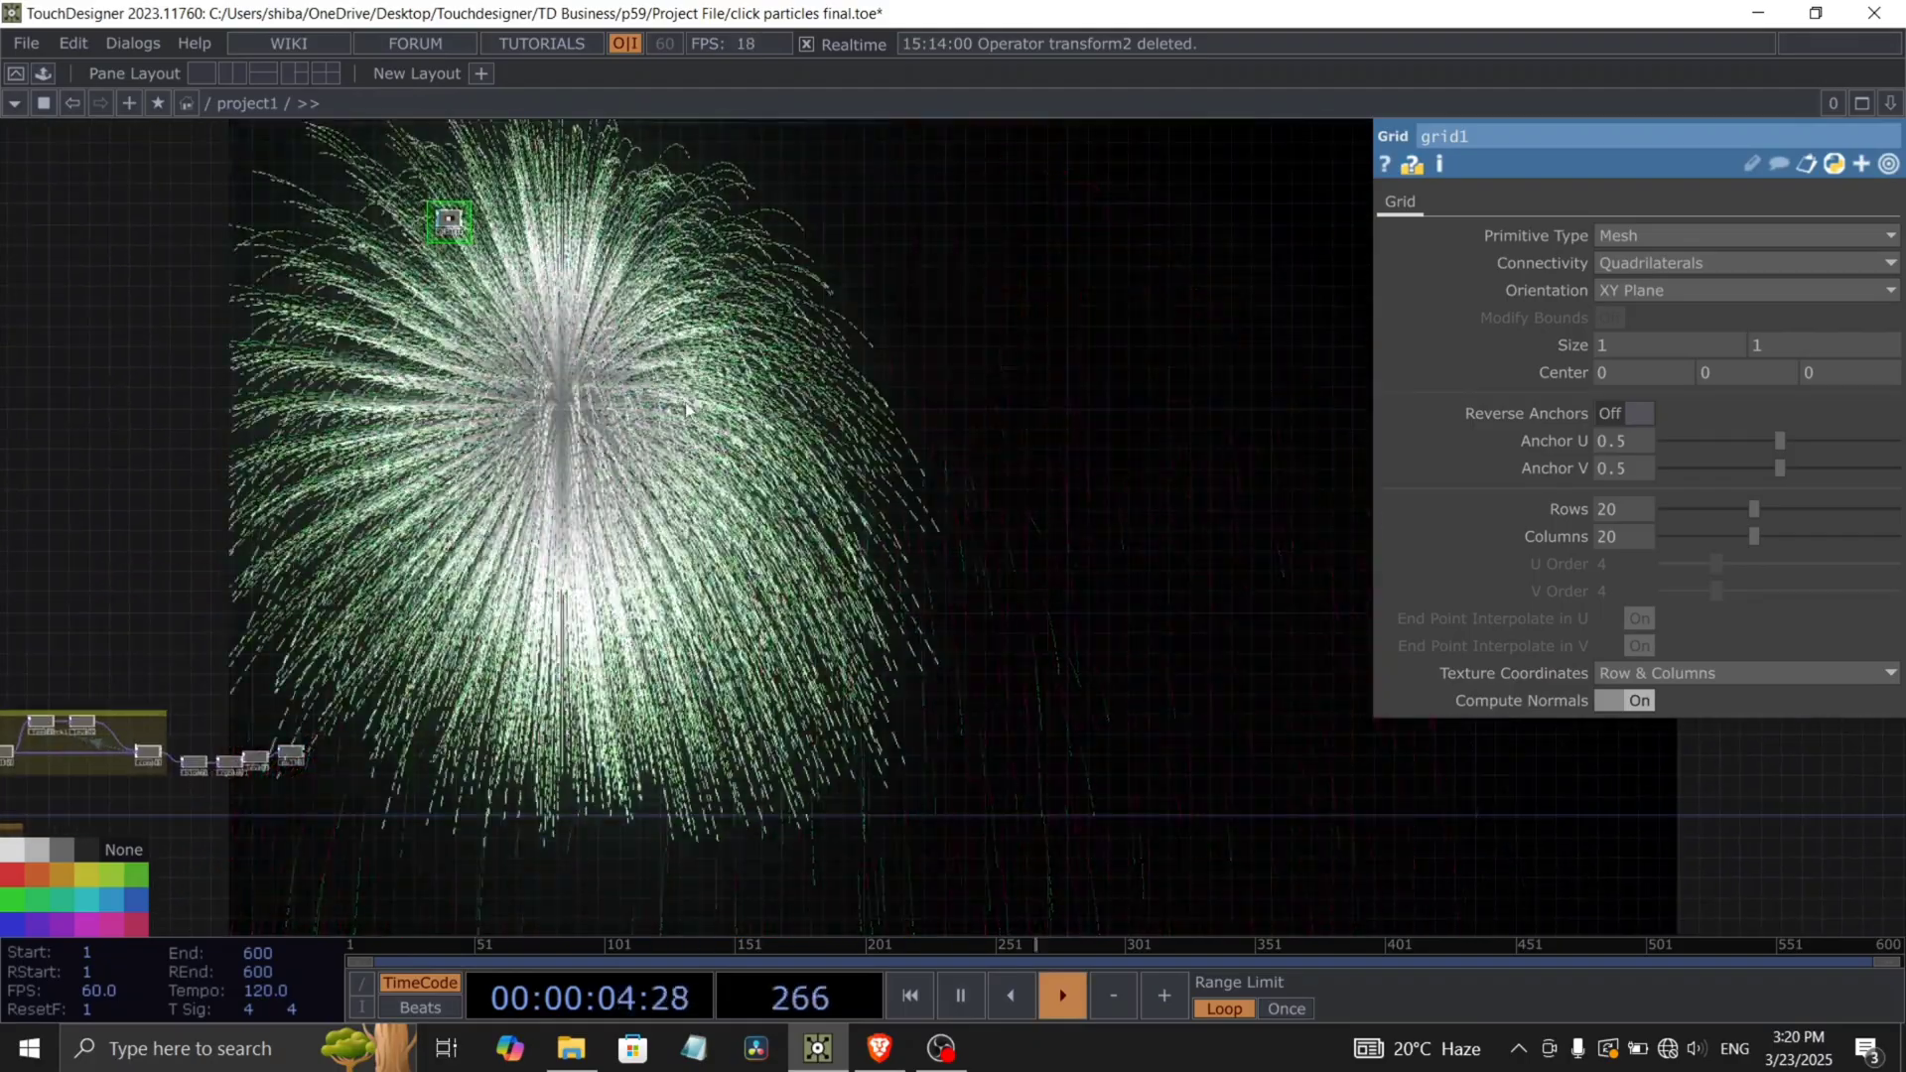
left_click(1254, 330)
key("p")
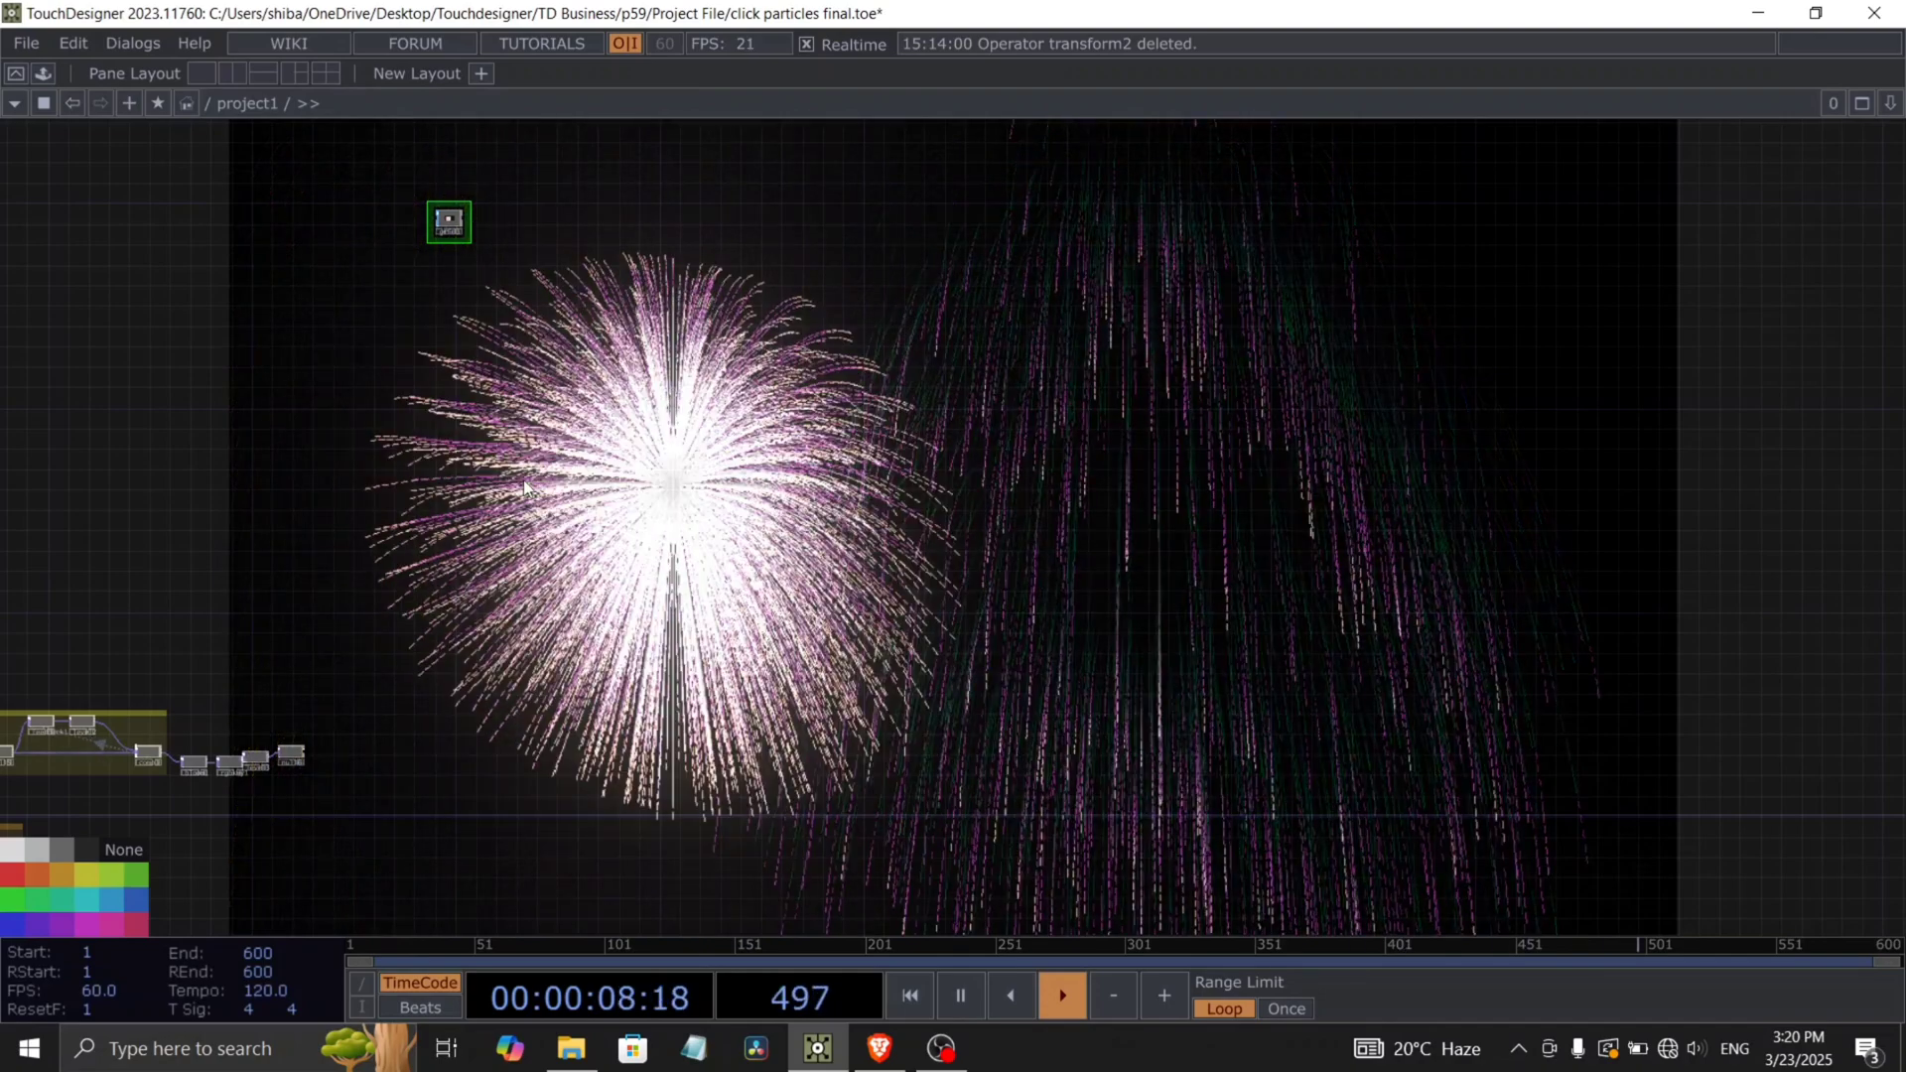
left_click(1551, 186)
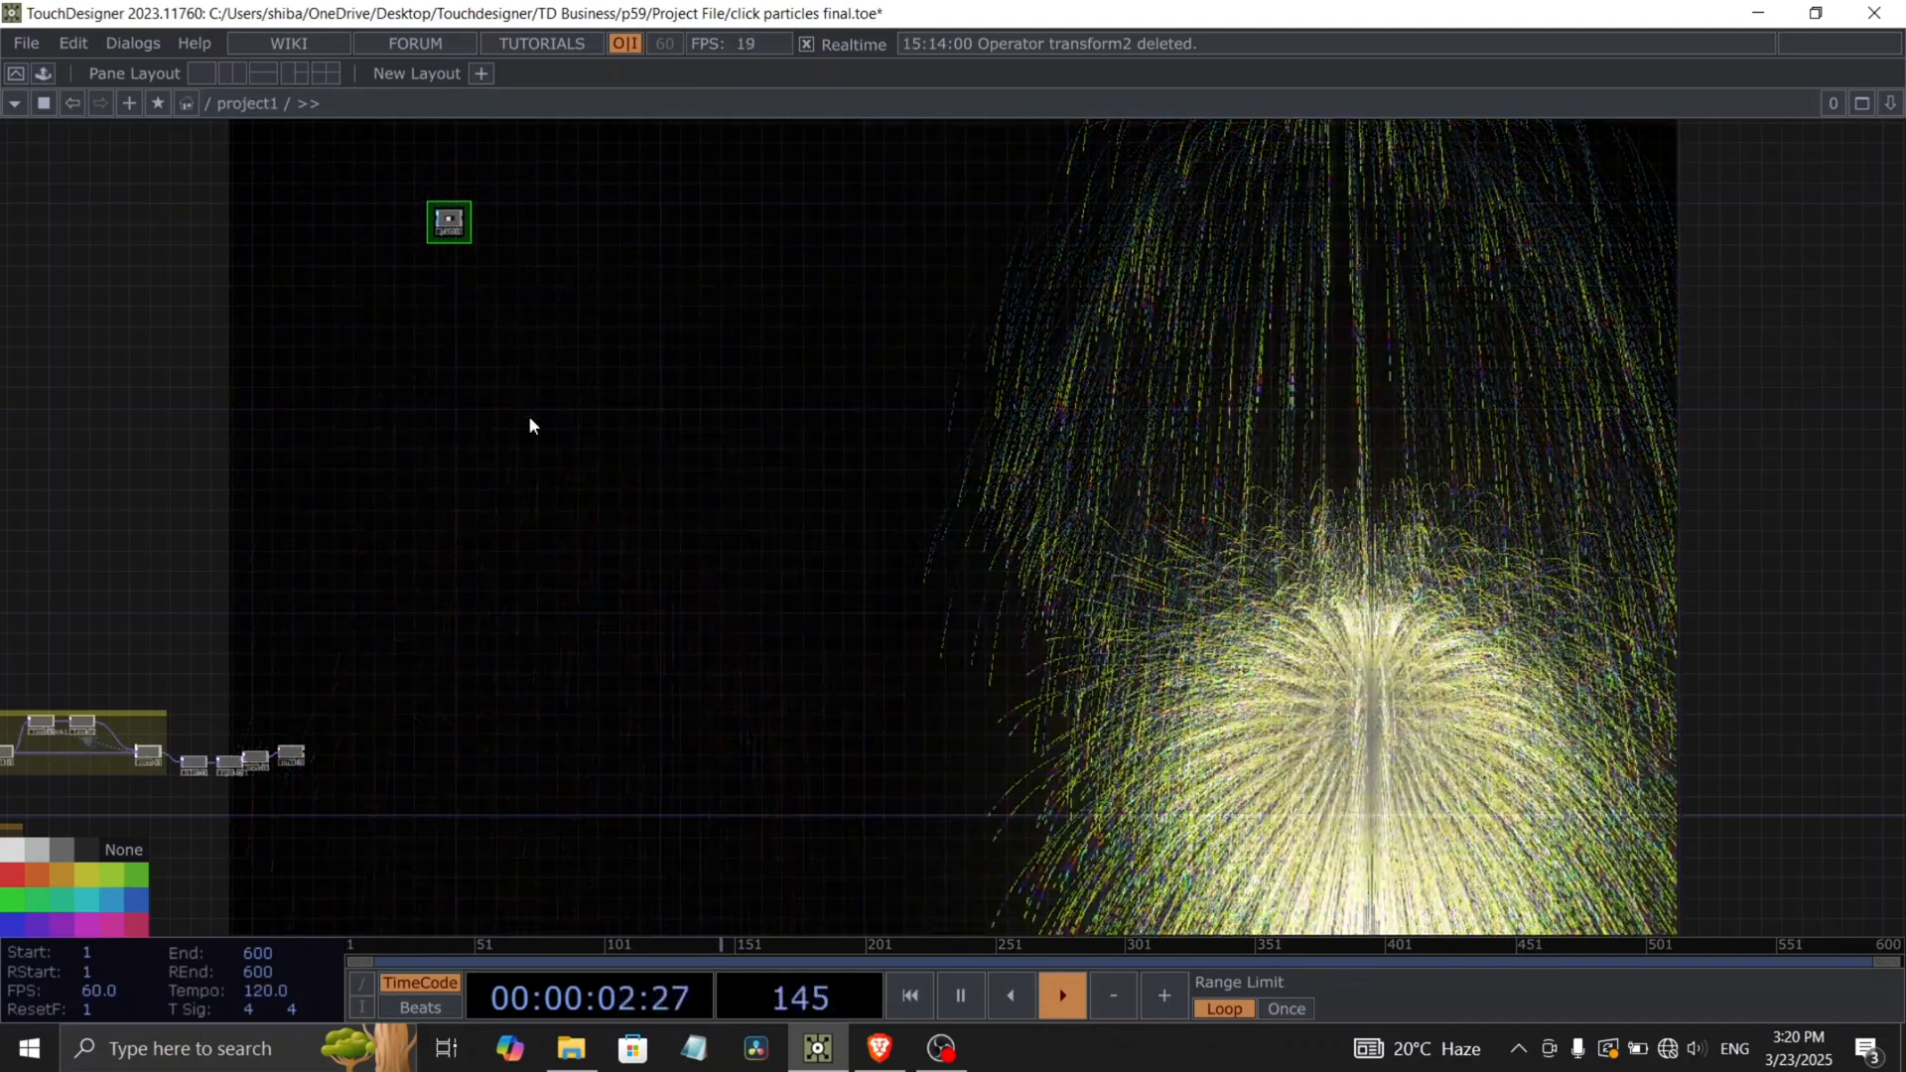
left_click(497, 432)
mouse_move(431, 442)
left_mouse_down()
mouse_move(775, 337)
mouse_move(704, 768)
left_mouse_up()
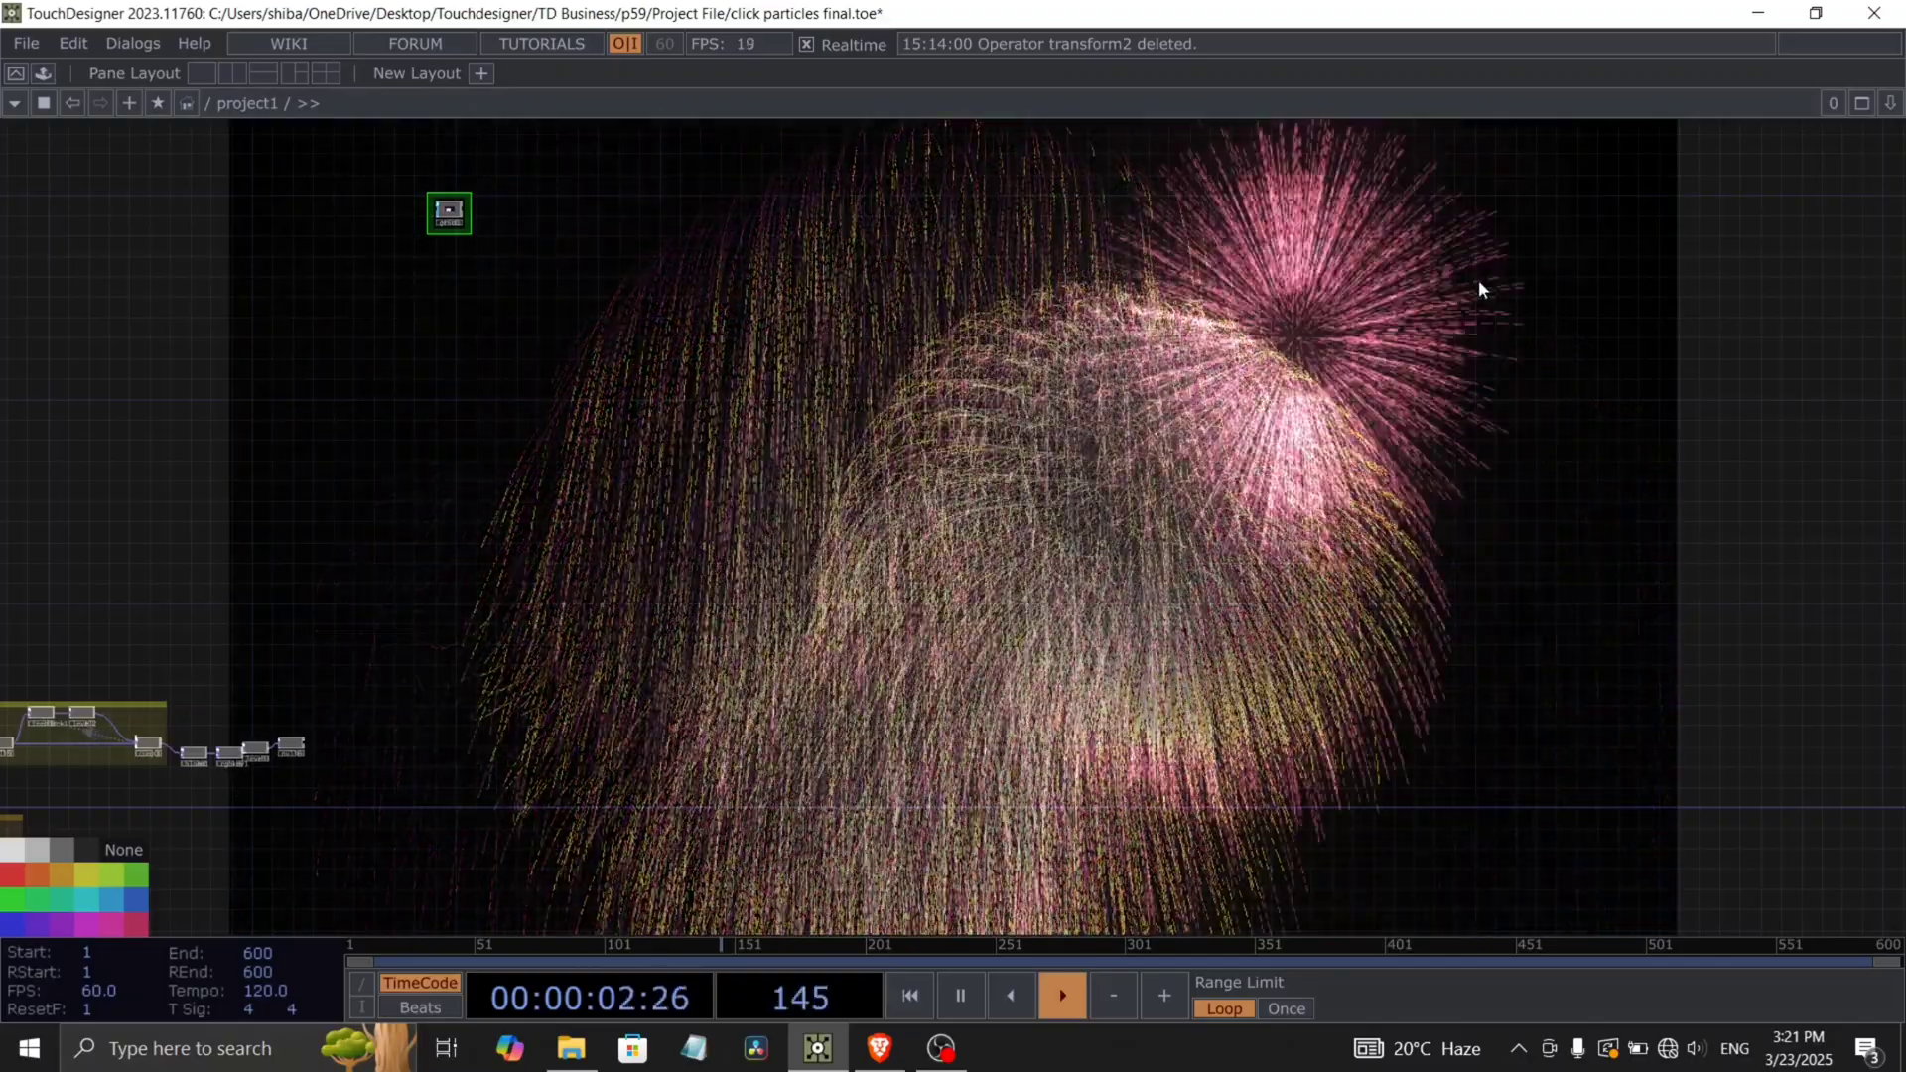
left_click_drag(446, 557, 769, 375)
left_click(634, 676)
left_click_drag(634, 694, 1090, 559)
Examine the operators in the network's Control and Color groups.
middle_click_drag(552, 560, 392, 542)
scroll(392, 541, "up", 5)
scroll(153, 596, "down", 5)
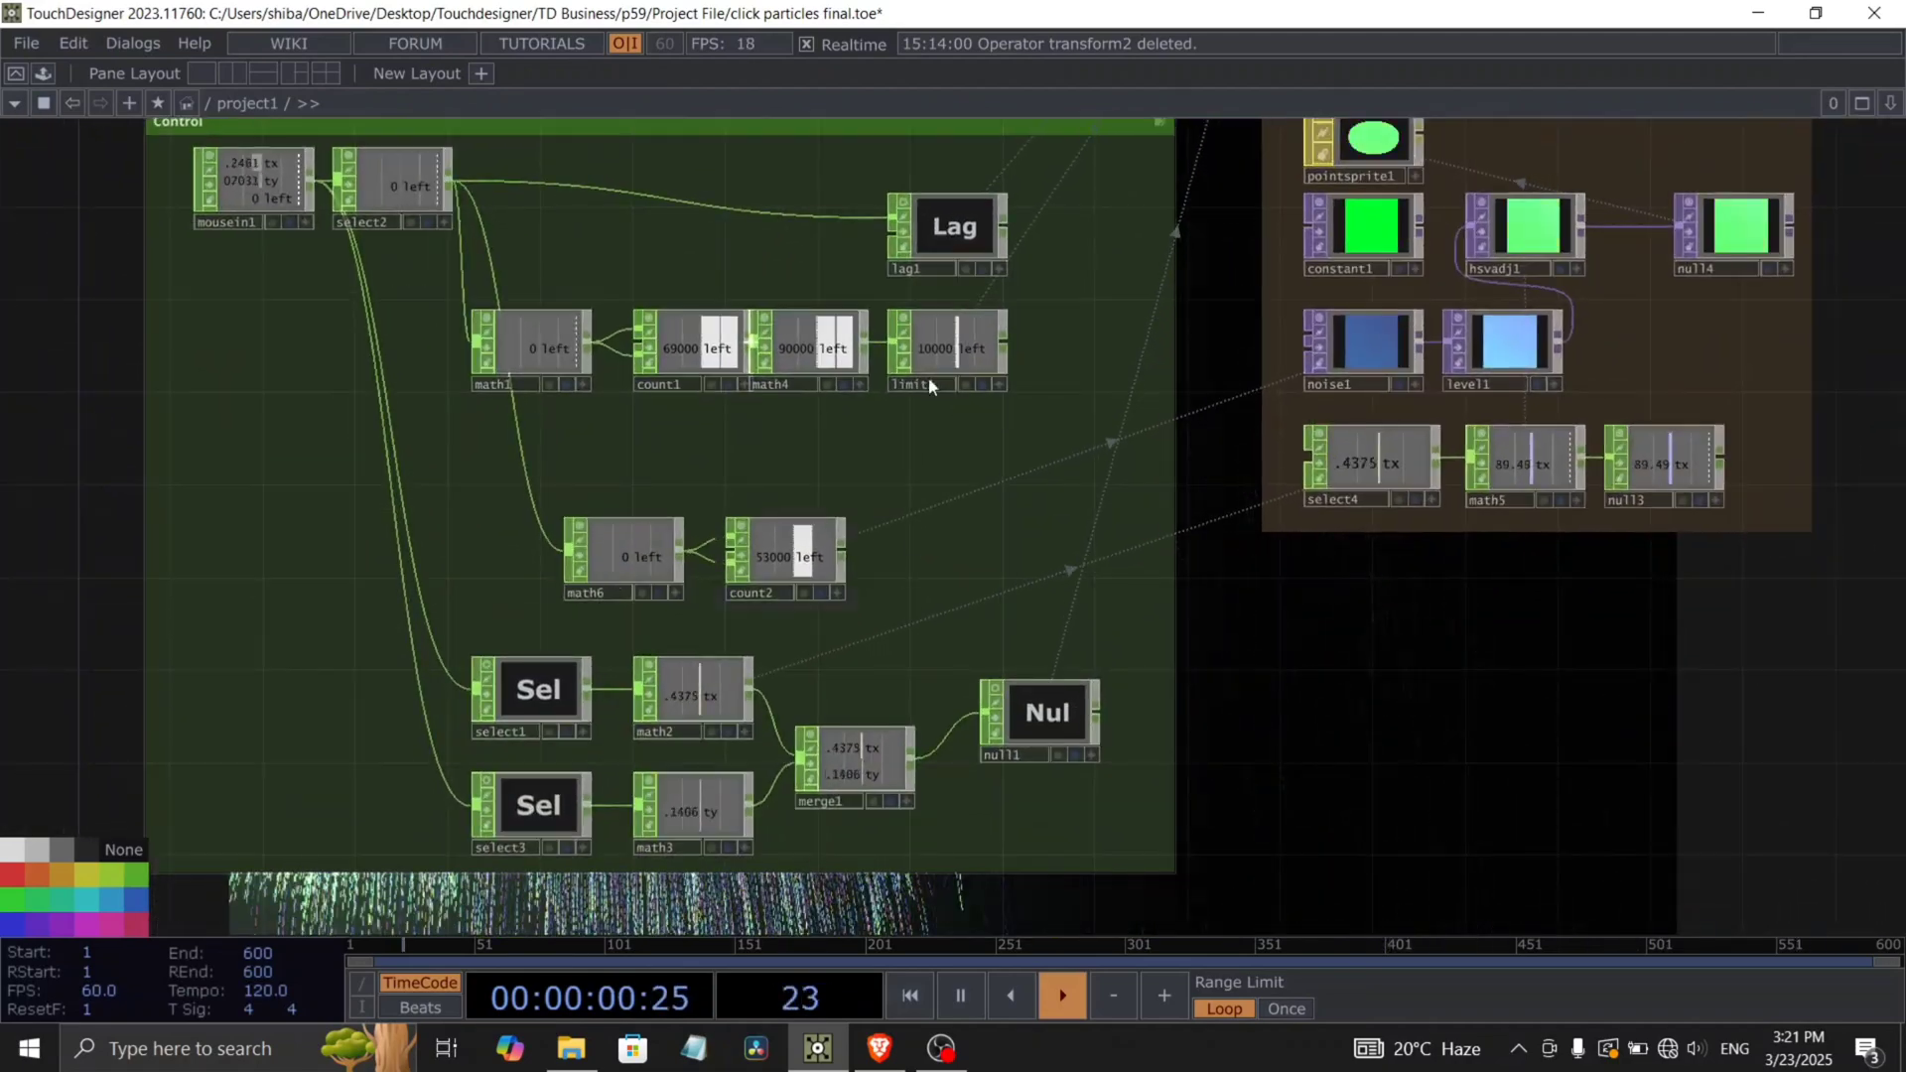
left_click_drag(1499, 707, 1033, 794)
left_click_drag(1245, 826, 1026, 984)
left_click_drag(1373, 557, 1307, 919)
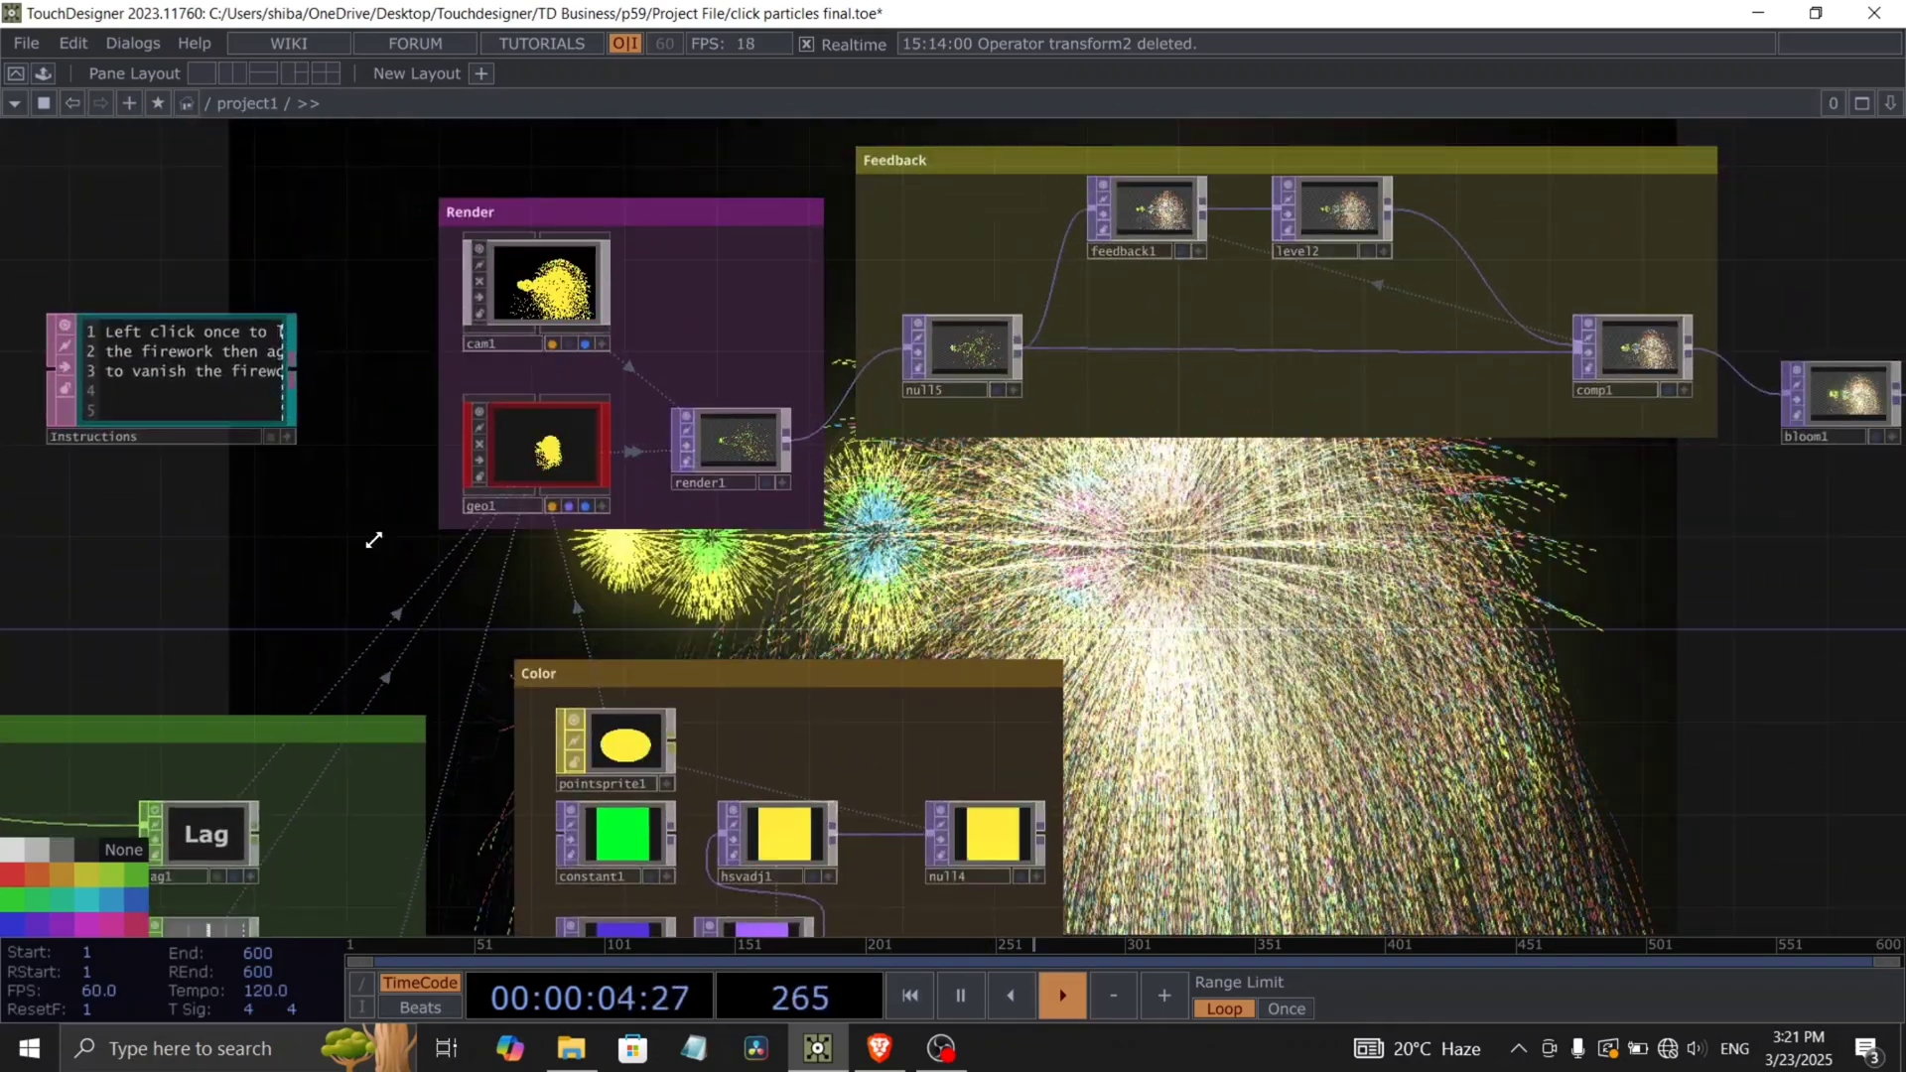
Read the Instructions note and examine the Render and Feedback groups and the chain following them.
left_click_drag(363, 544, 560, 583)
left_click_drag(1171, 617, 1048, 620)
left_click_drag(434, 536, 540, 589)
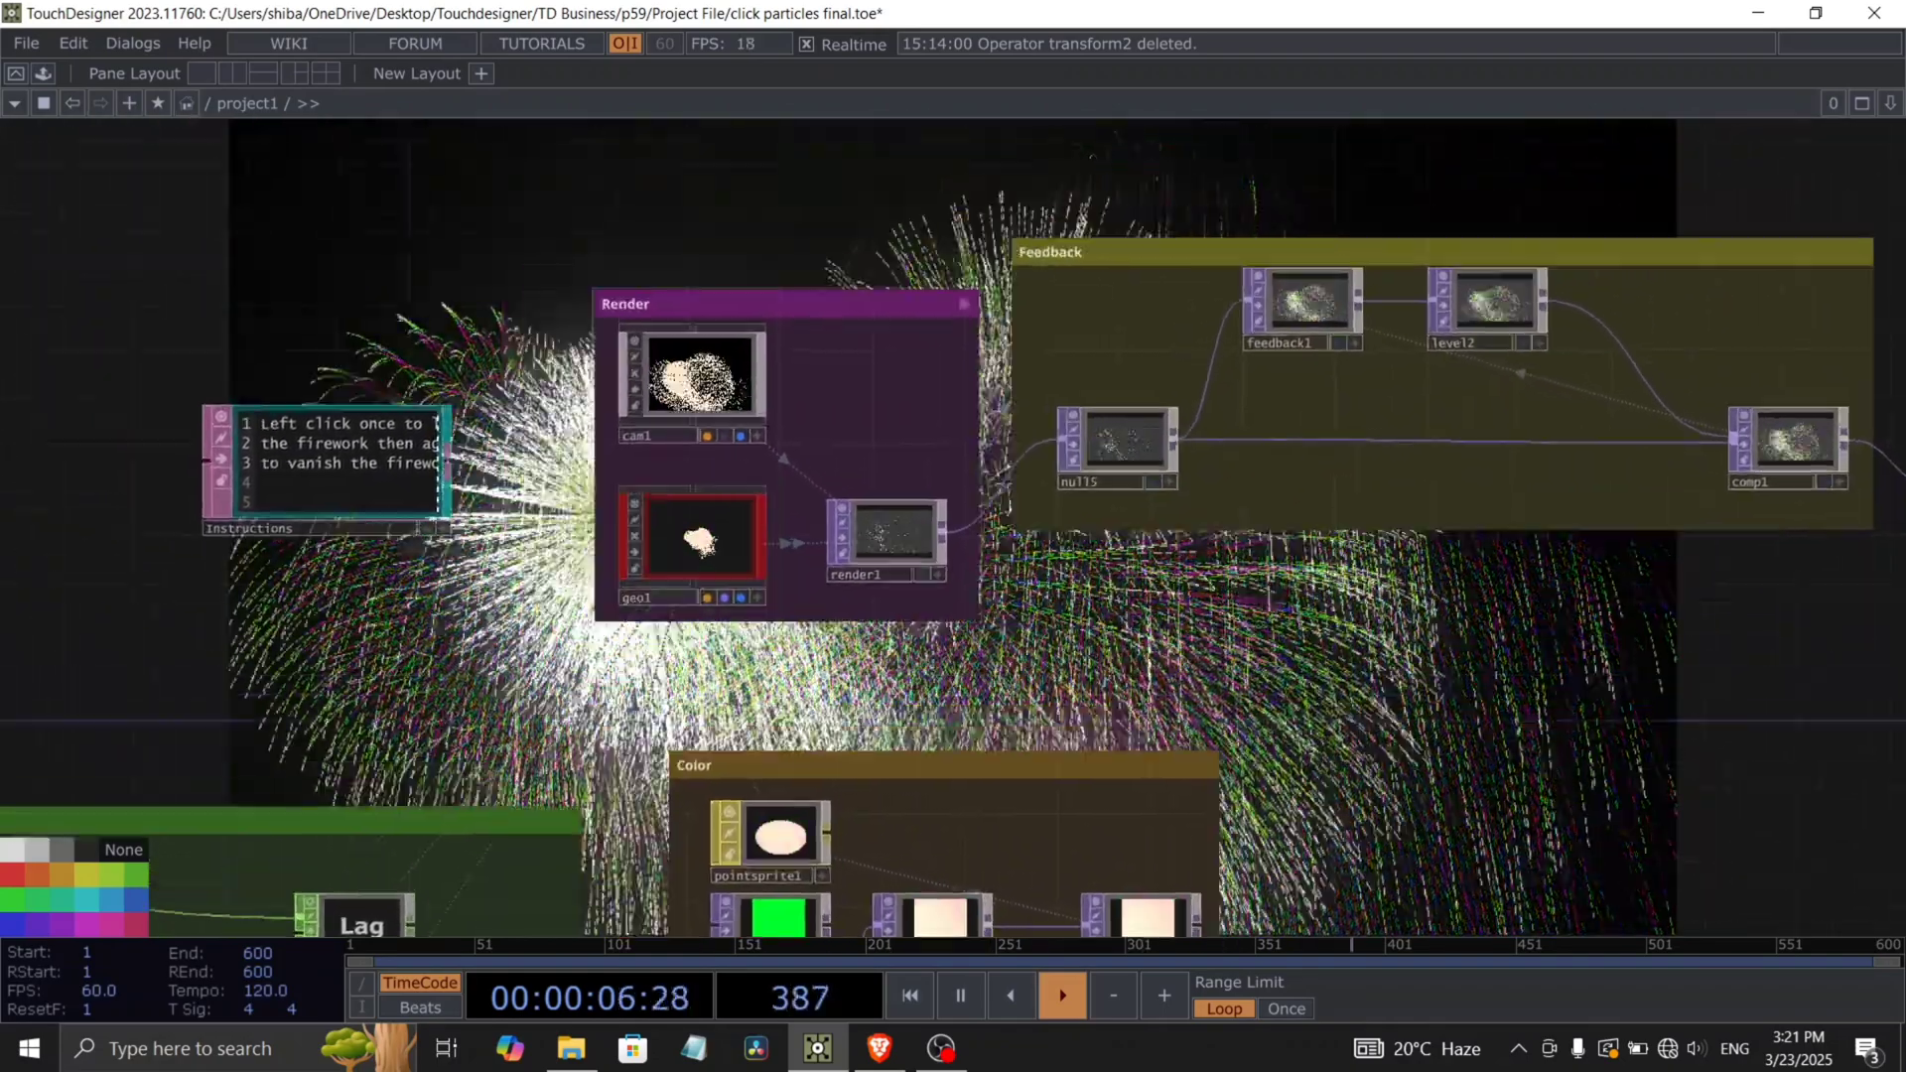
scroll(463, 554, "up", 3)
left_click_drag(411, 607, 660, 628)
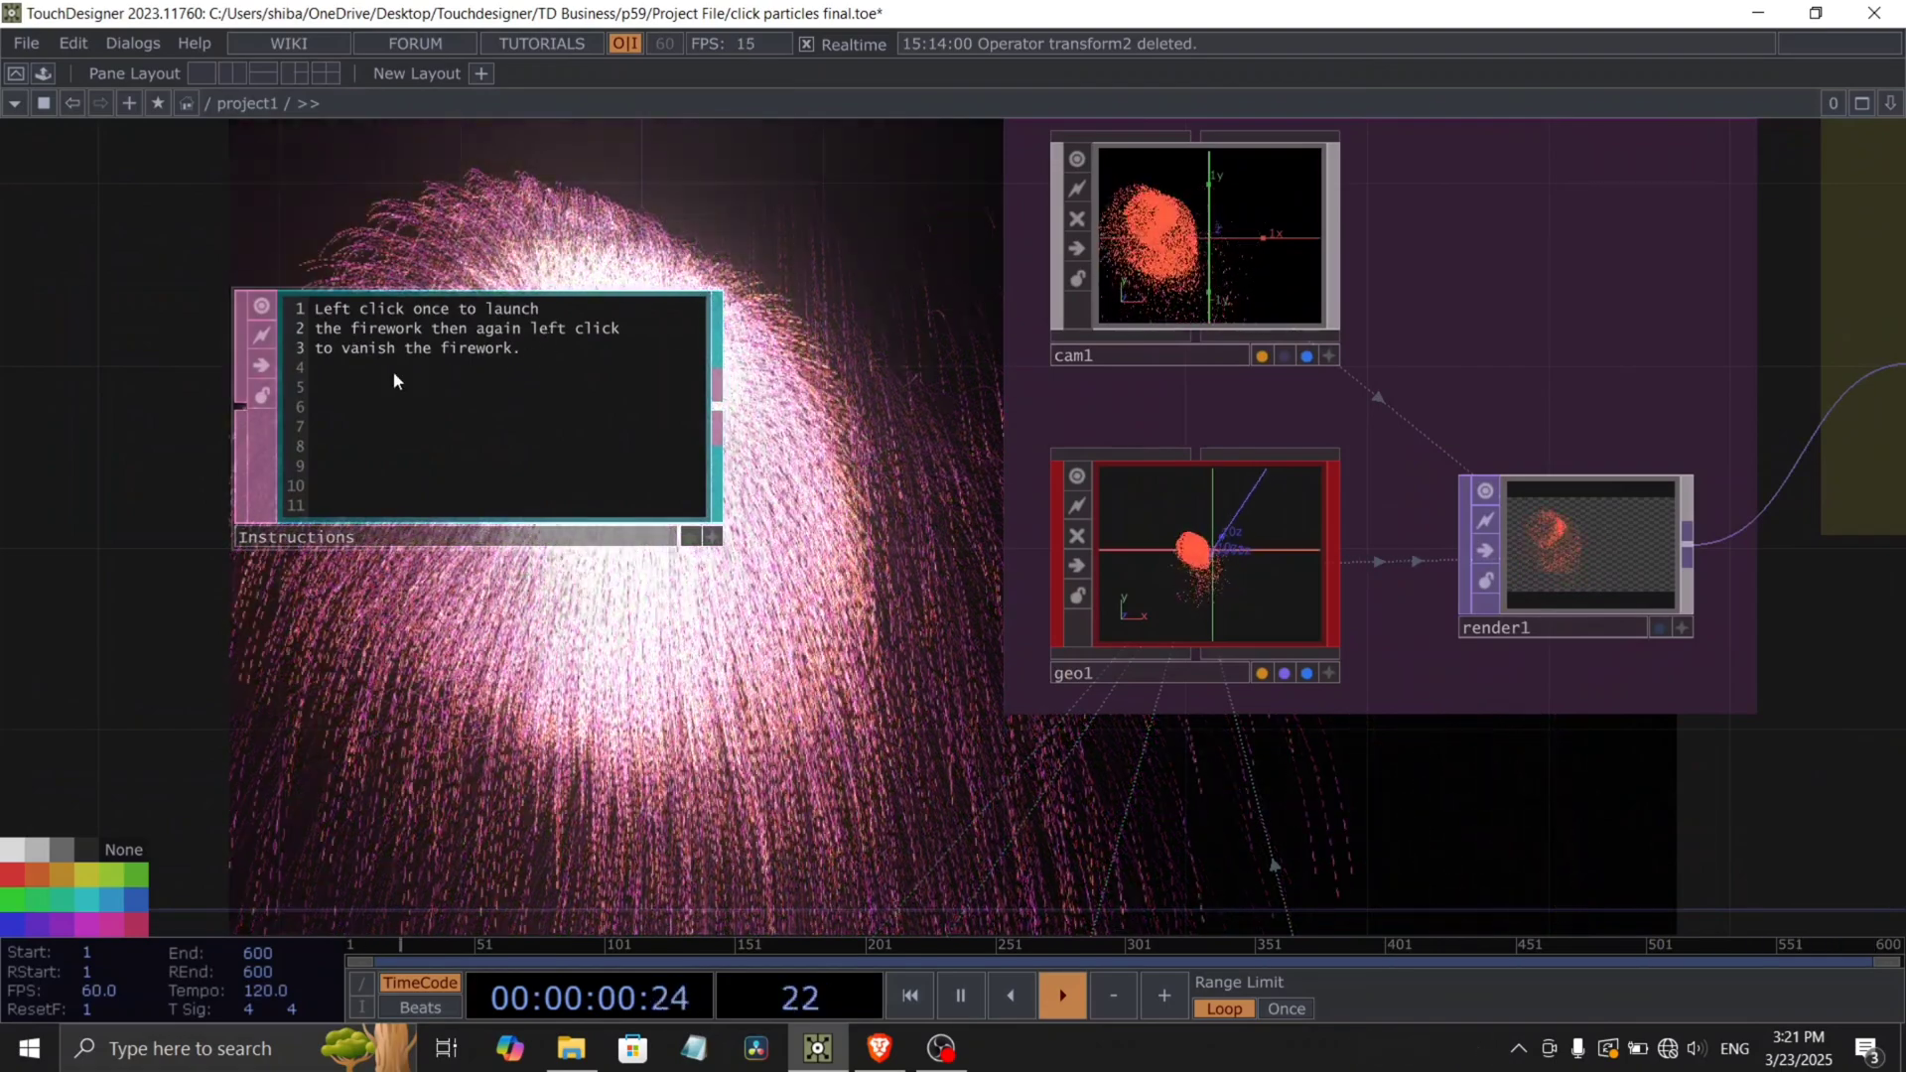
left_click_drag(745, 550, 265, 598)
scroll(264, 599, "down", 3)
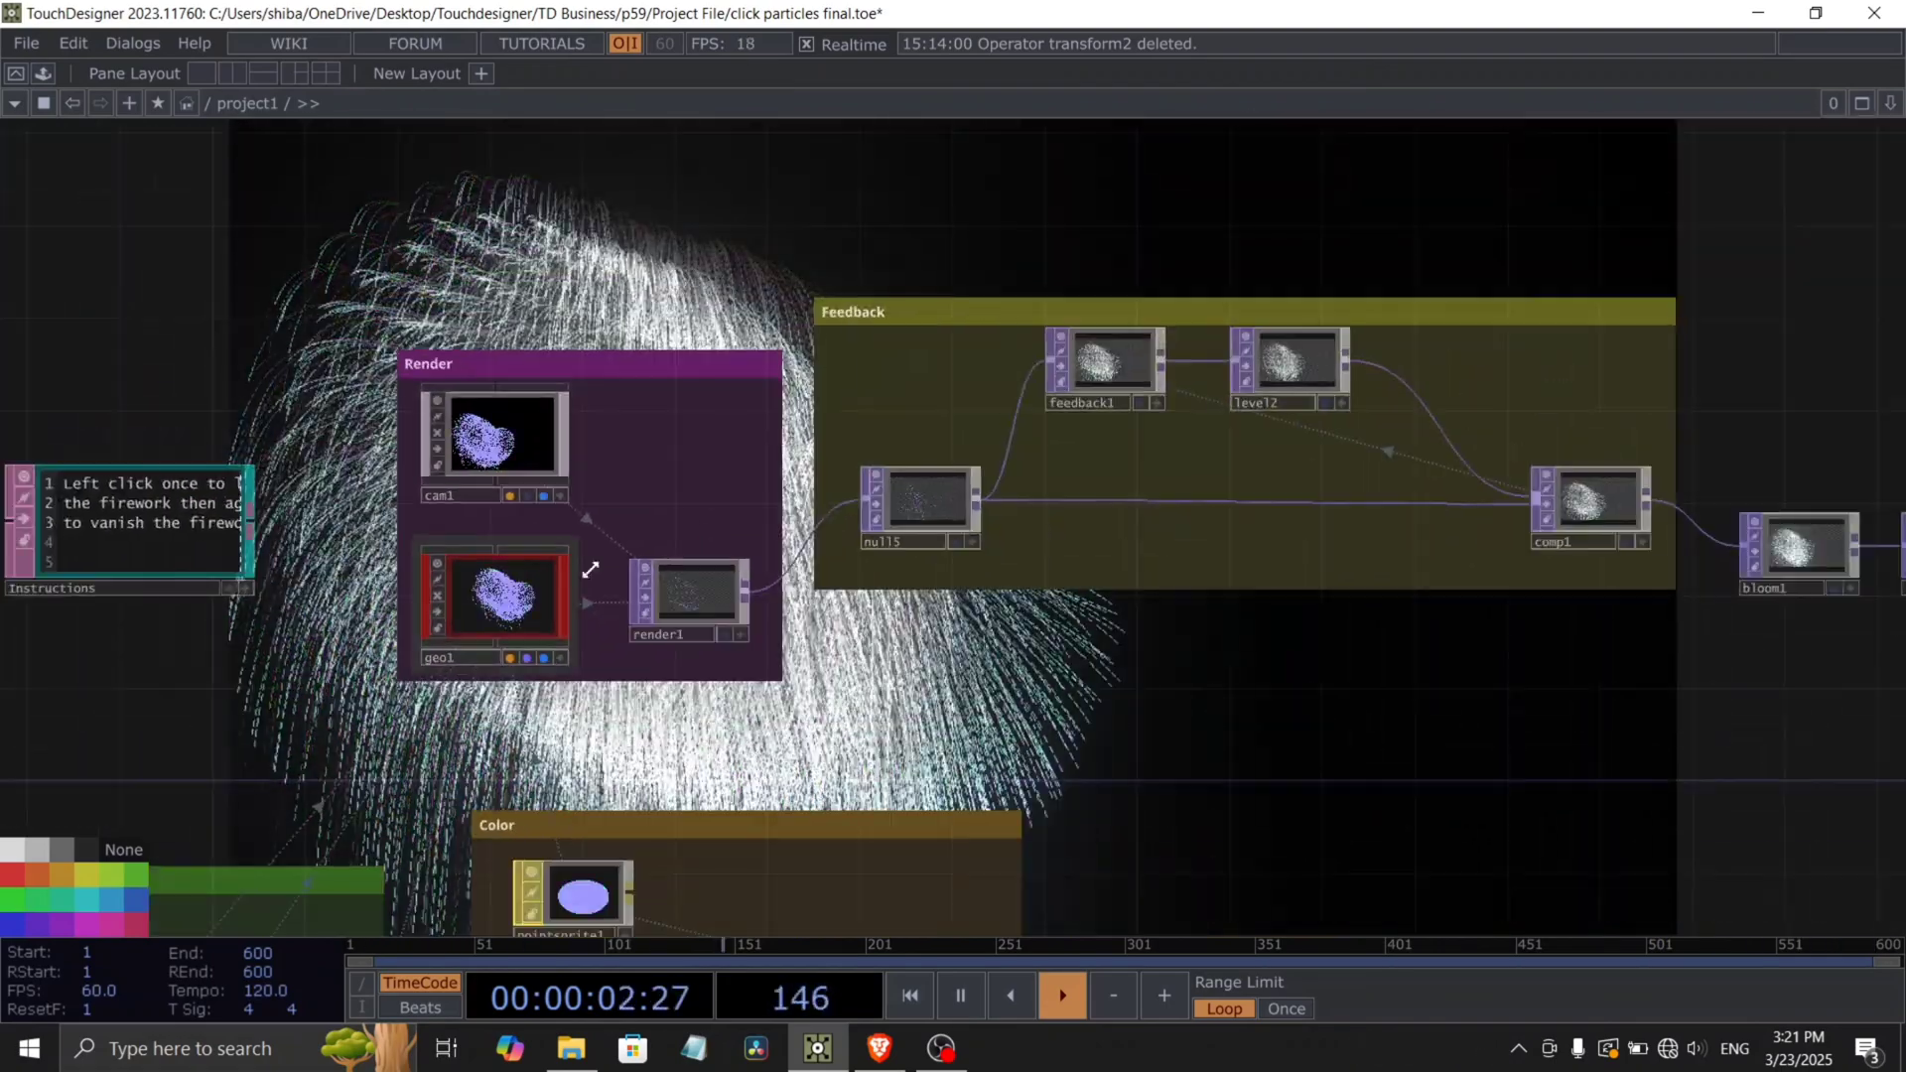
left_click_drag(1081, 669, 597, 658)
left_click_drag(1227, 750, 525, 736)
left_click_drag(1029, 671, 728, 663)
Select every operator in the project1 network and delete them all.
scroll(727, 662, "down", 6)
left_click_drag(668, 838, 939, 683)
right_click_drag(1268, 804, 100, 240)
key("Delete")
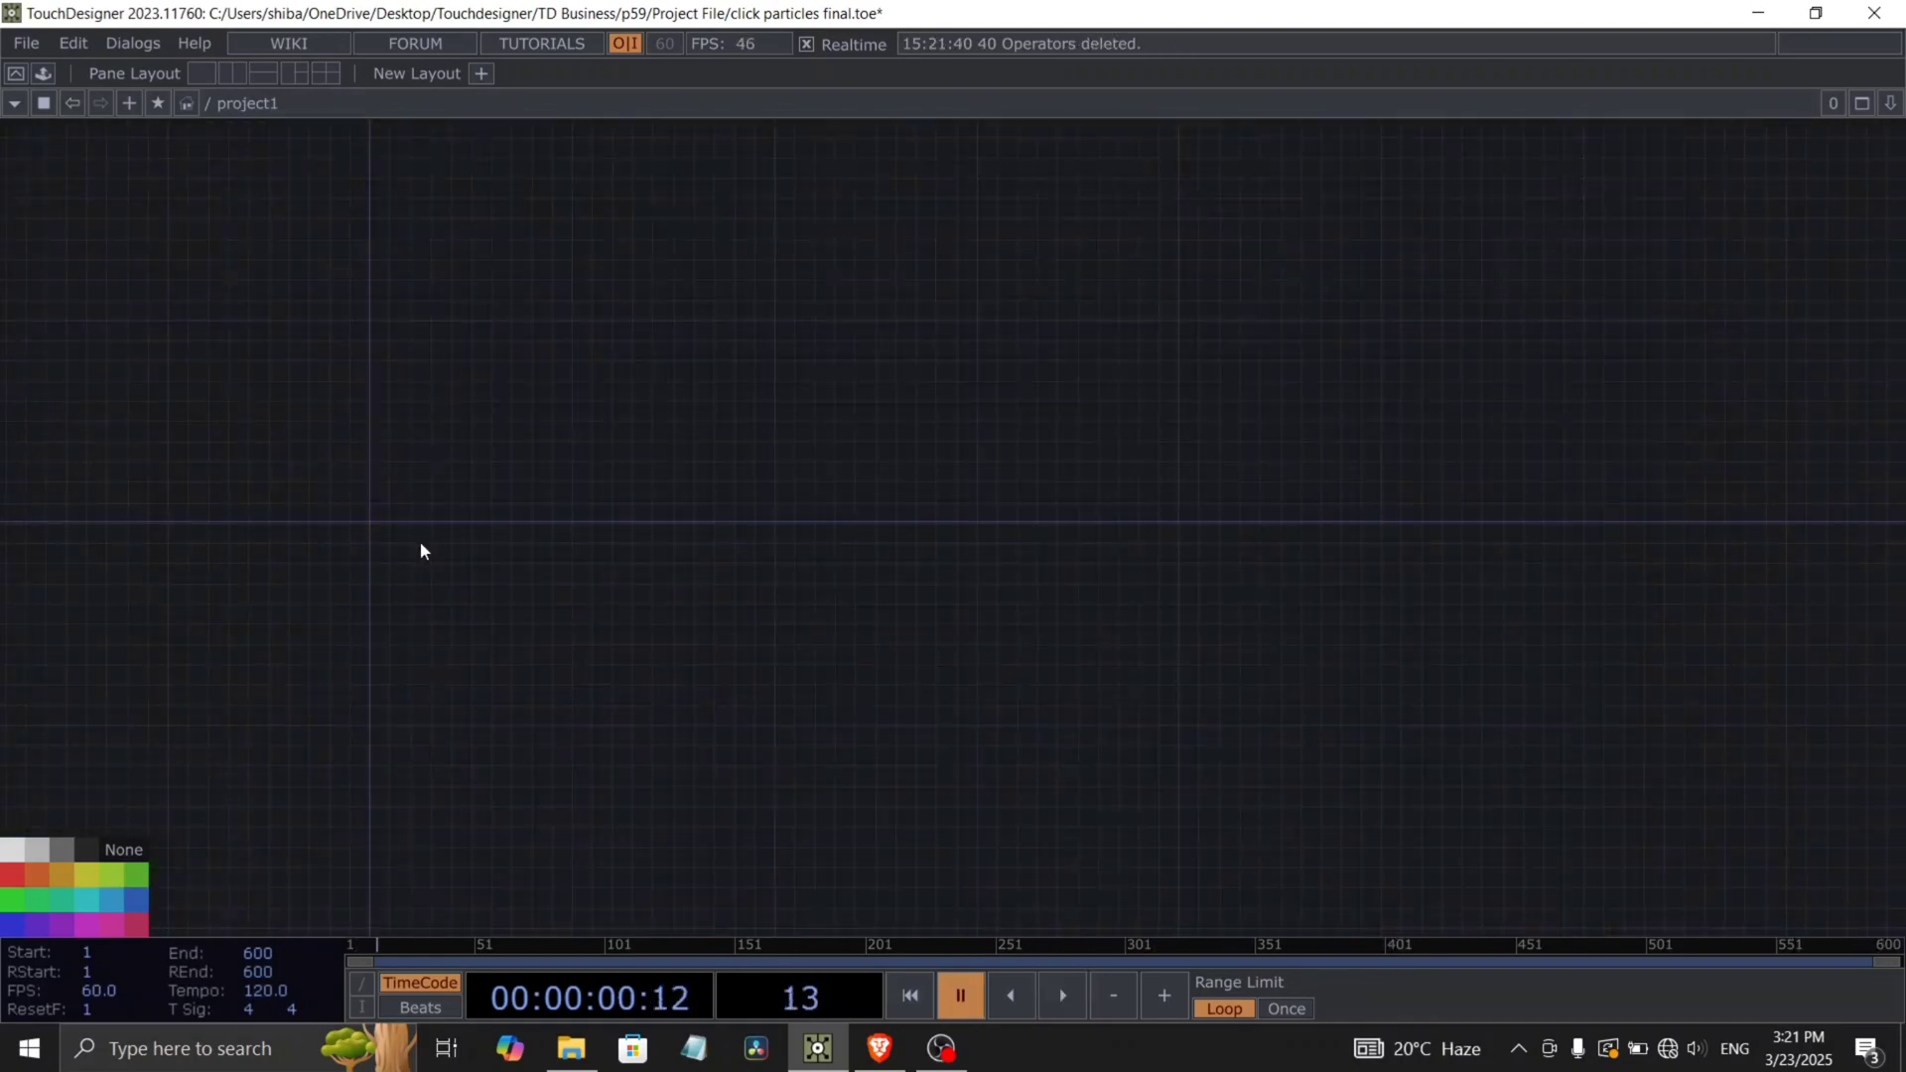
Add a Mouse In CHOP to the empty network.
left_click_drag(420, 543, 479, 454)
scroll(472, 460, "up", 5)
right_click(481, 336)
mouse_move(530, 460)
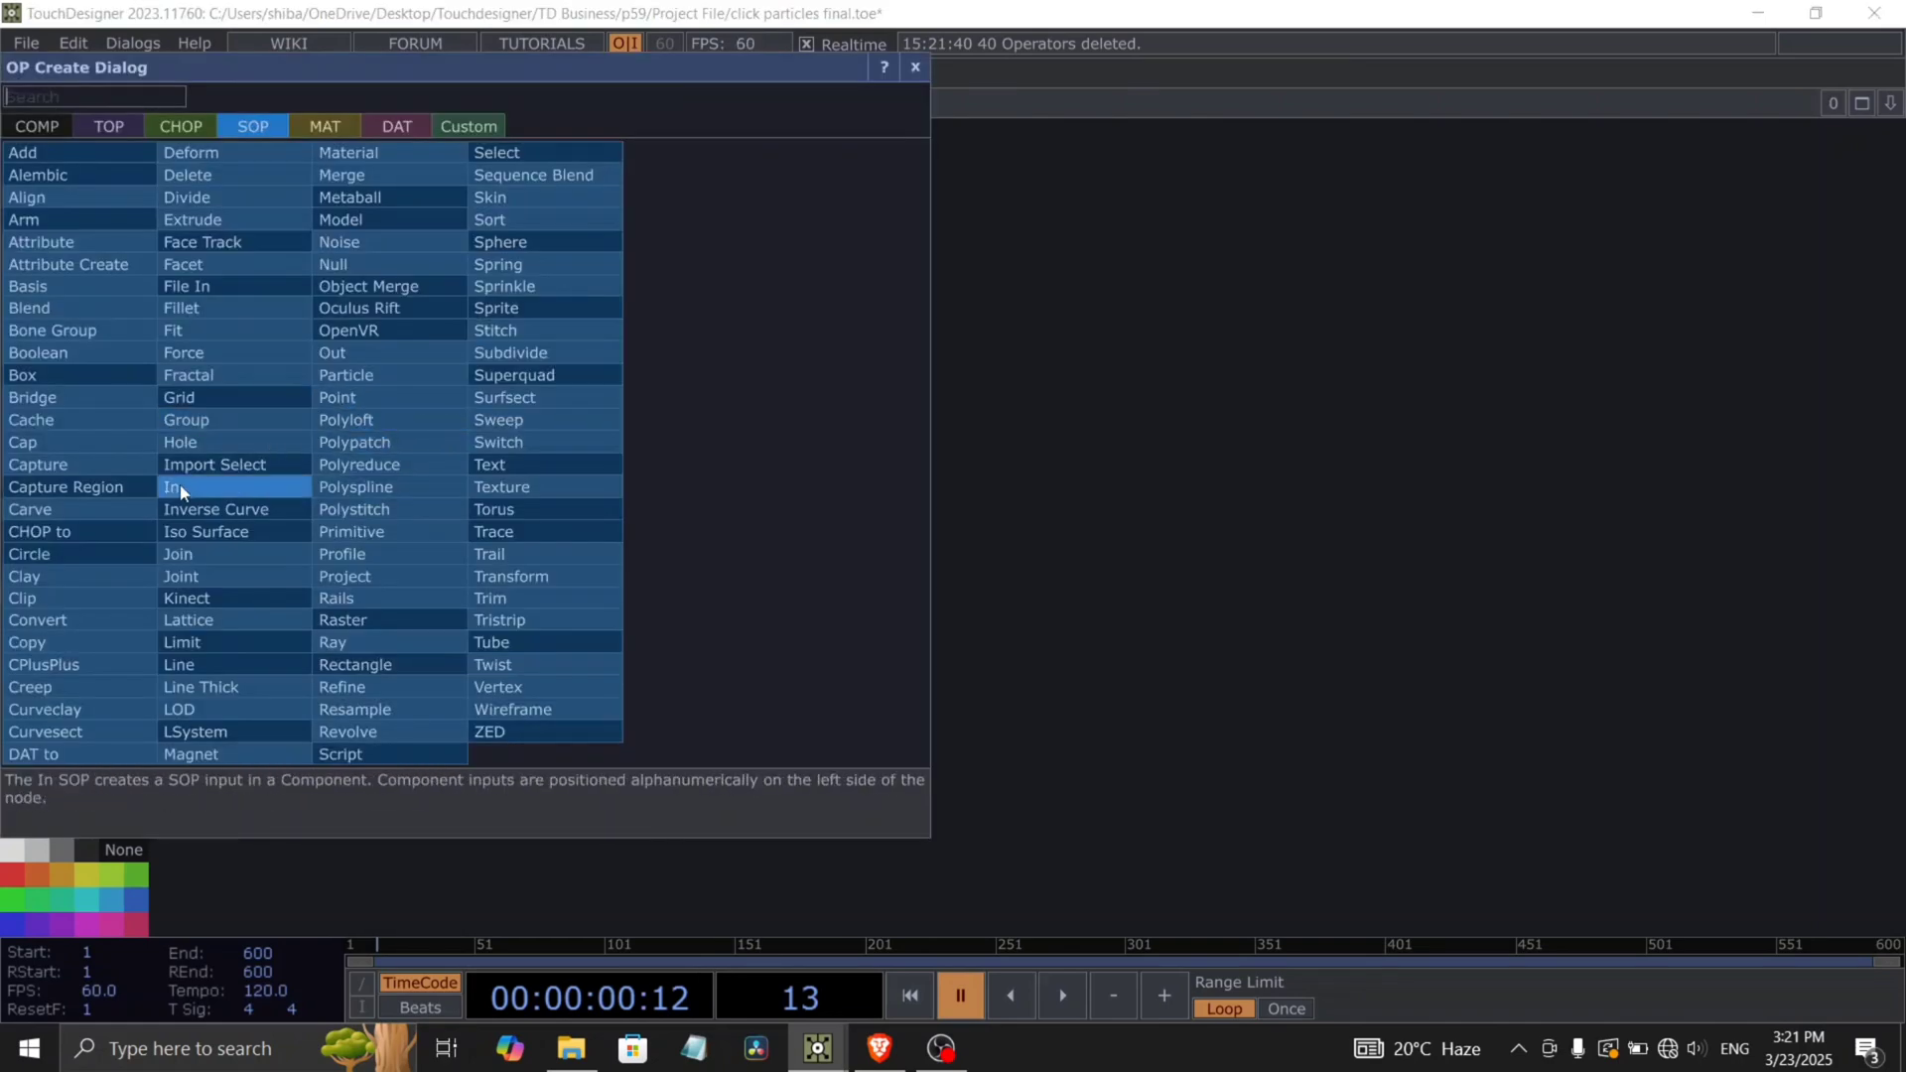
left_click(182, 127)
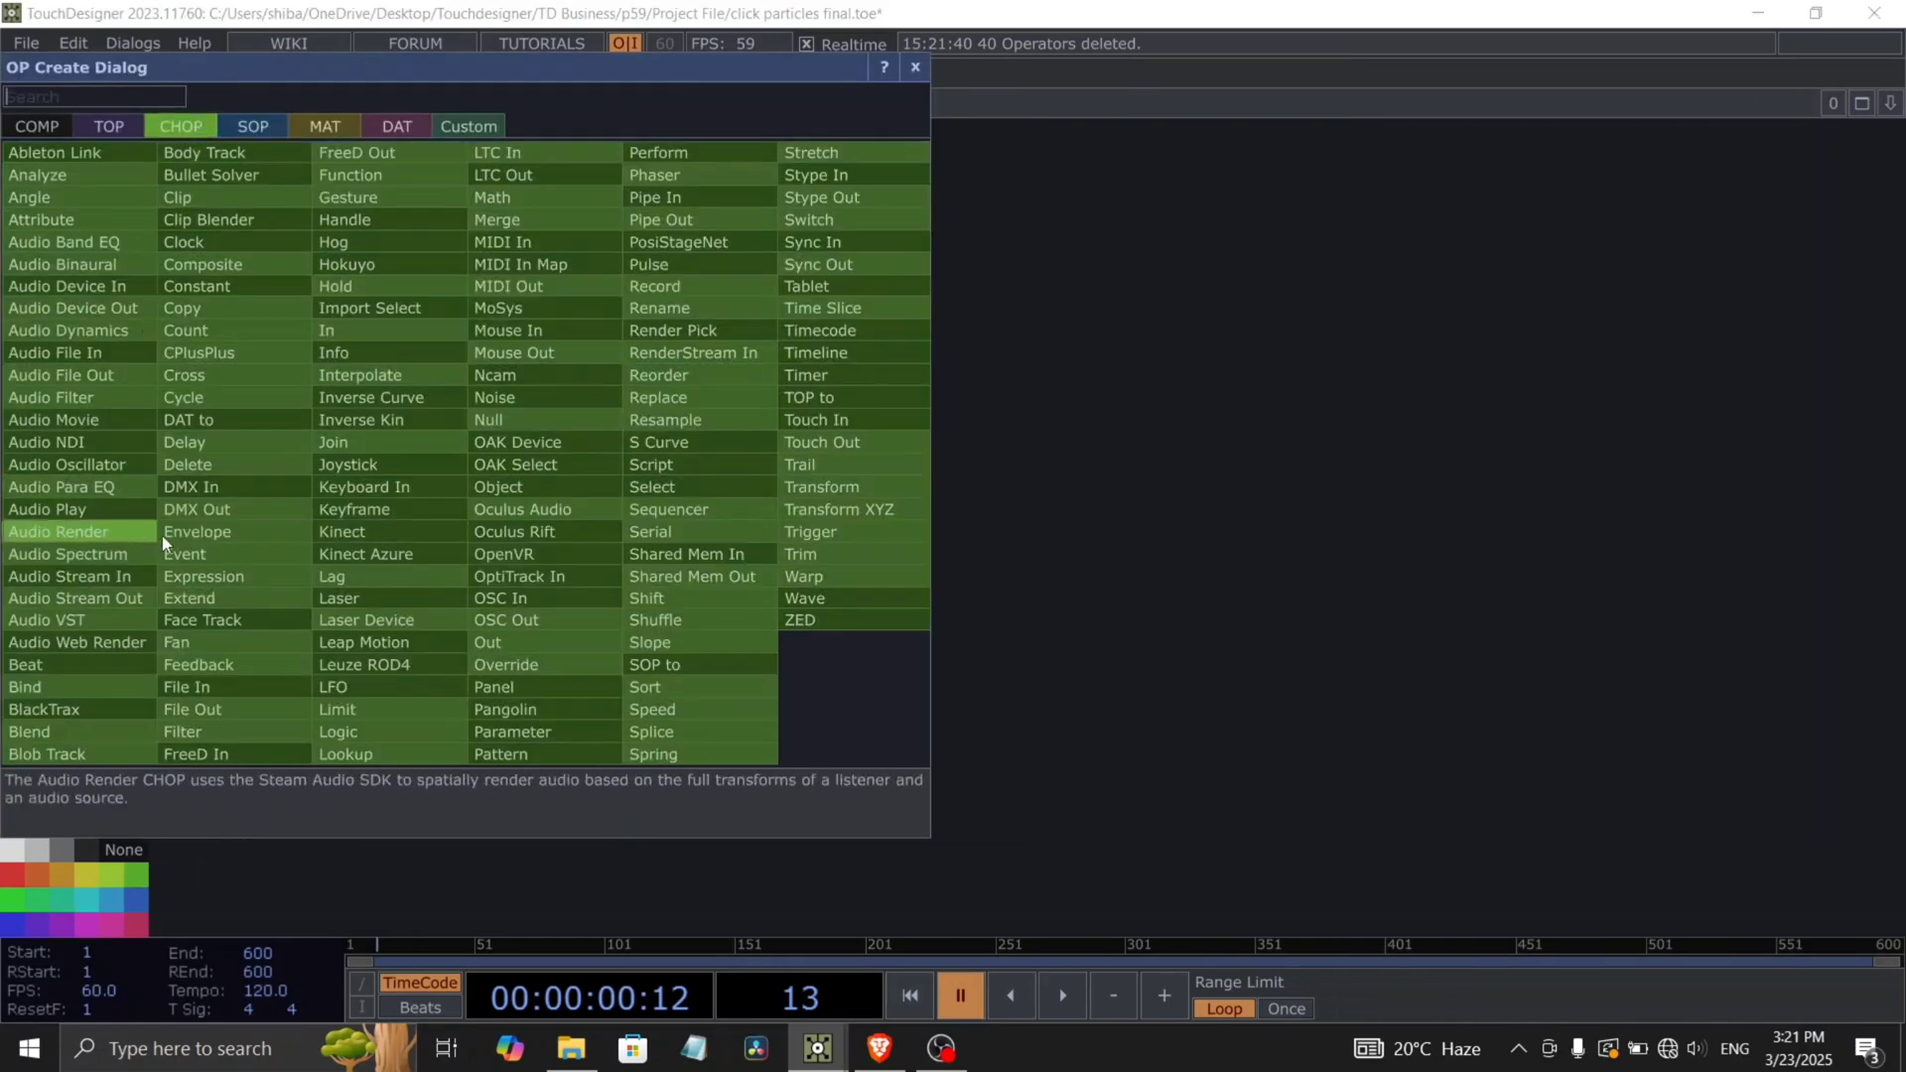
type("mous")
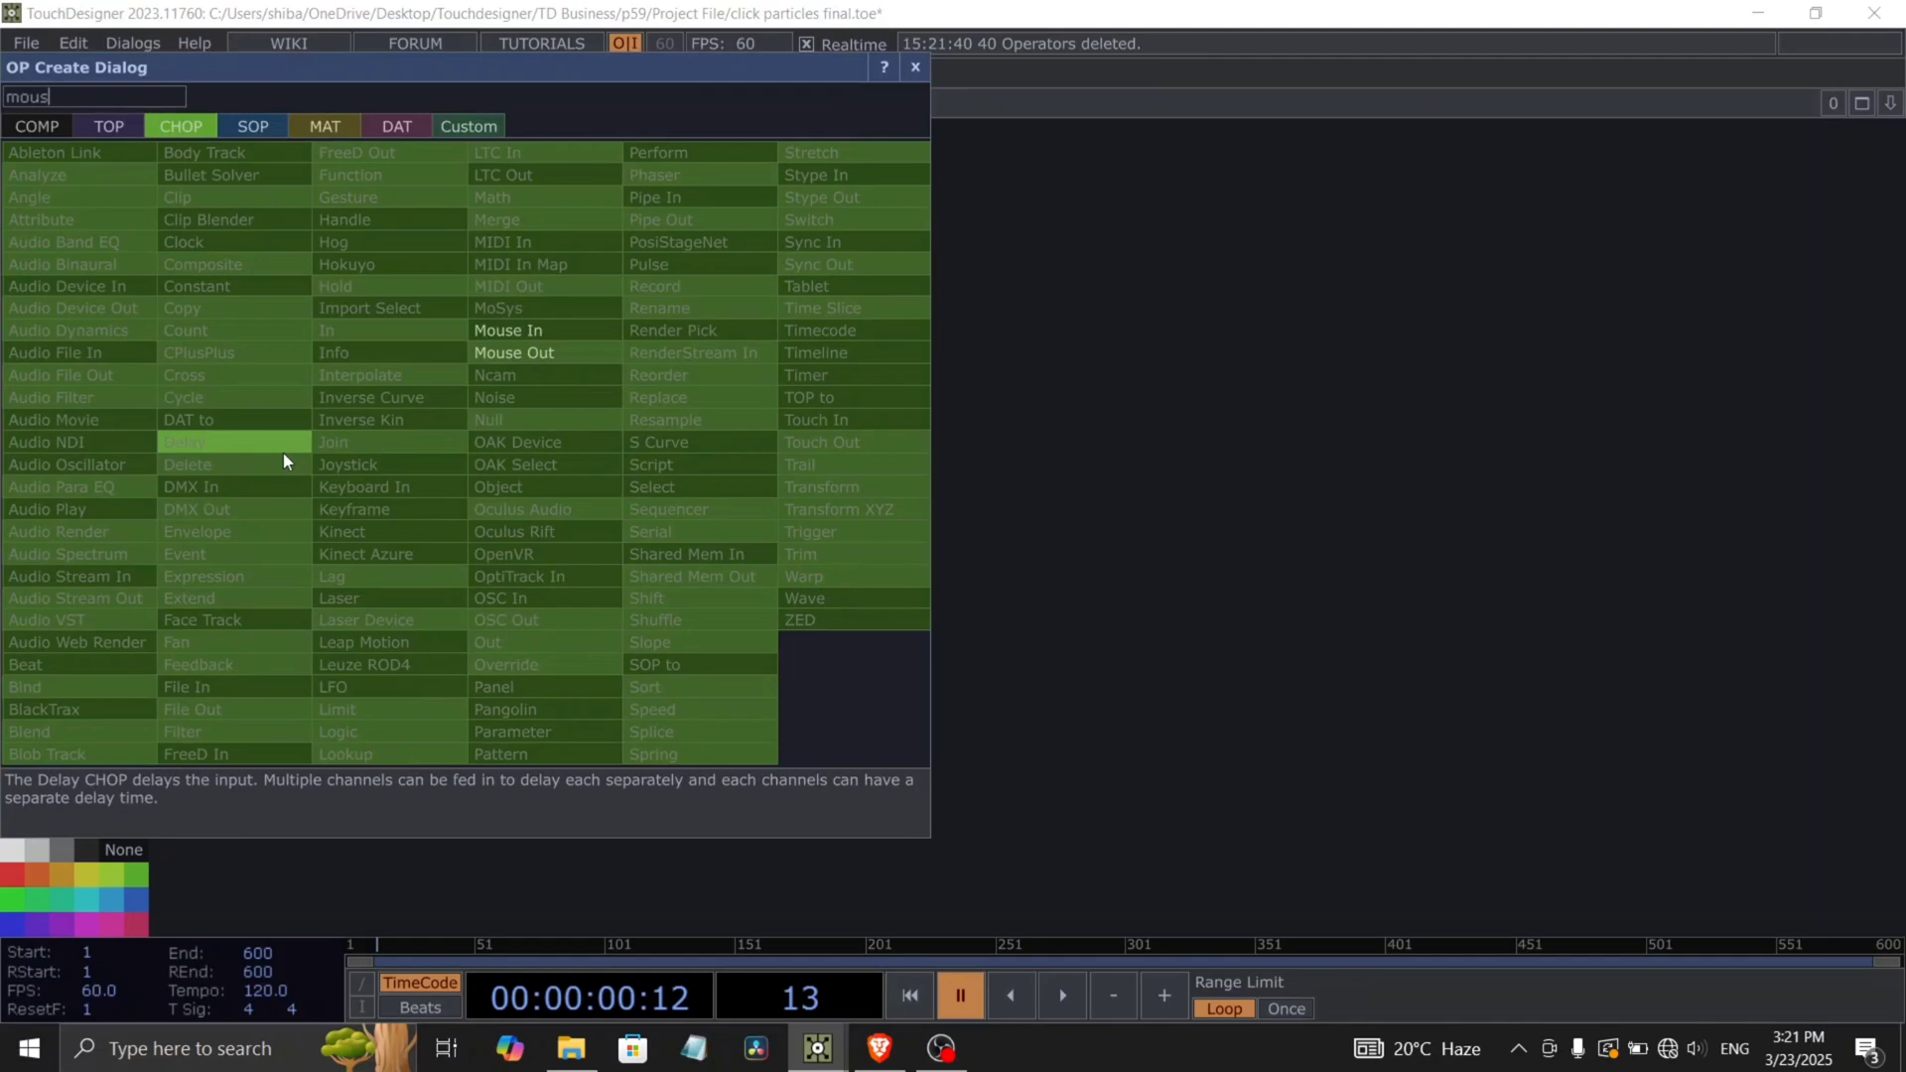
left_click(481, 334)
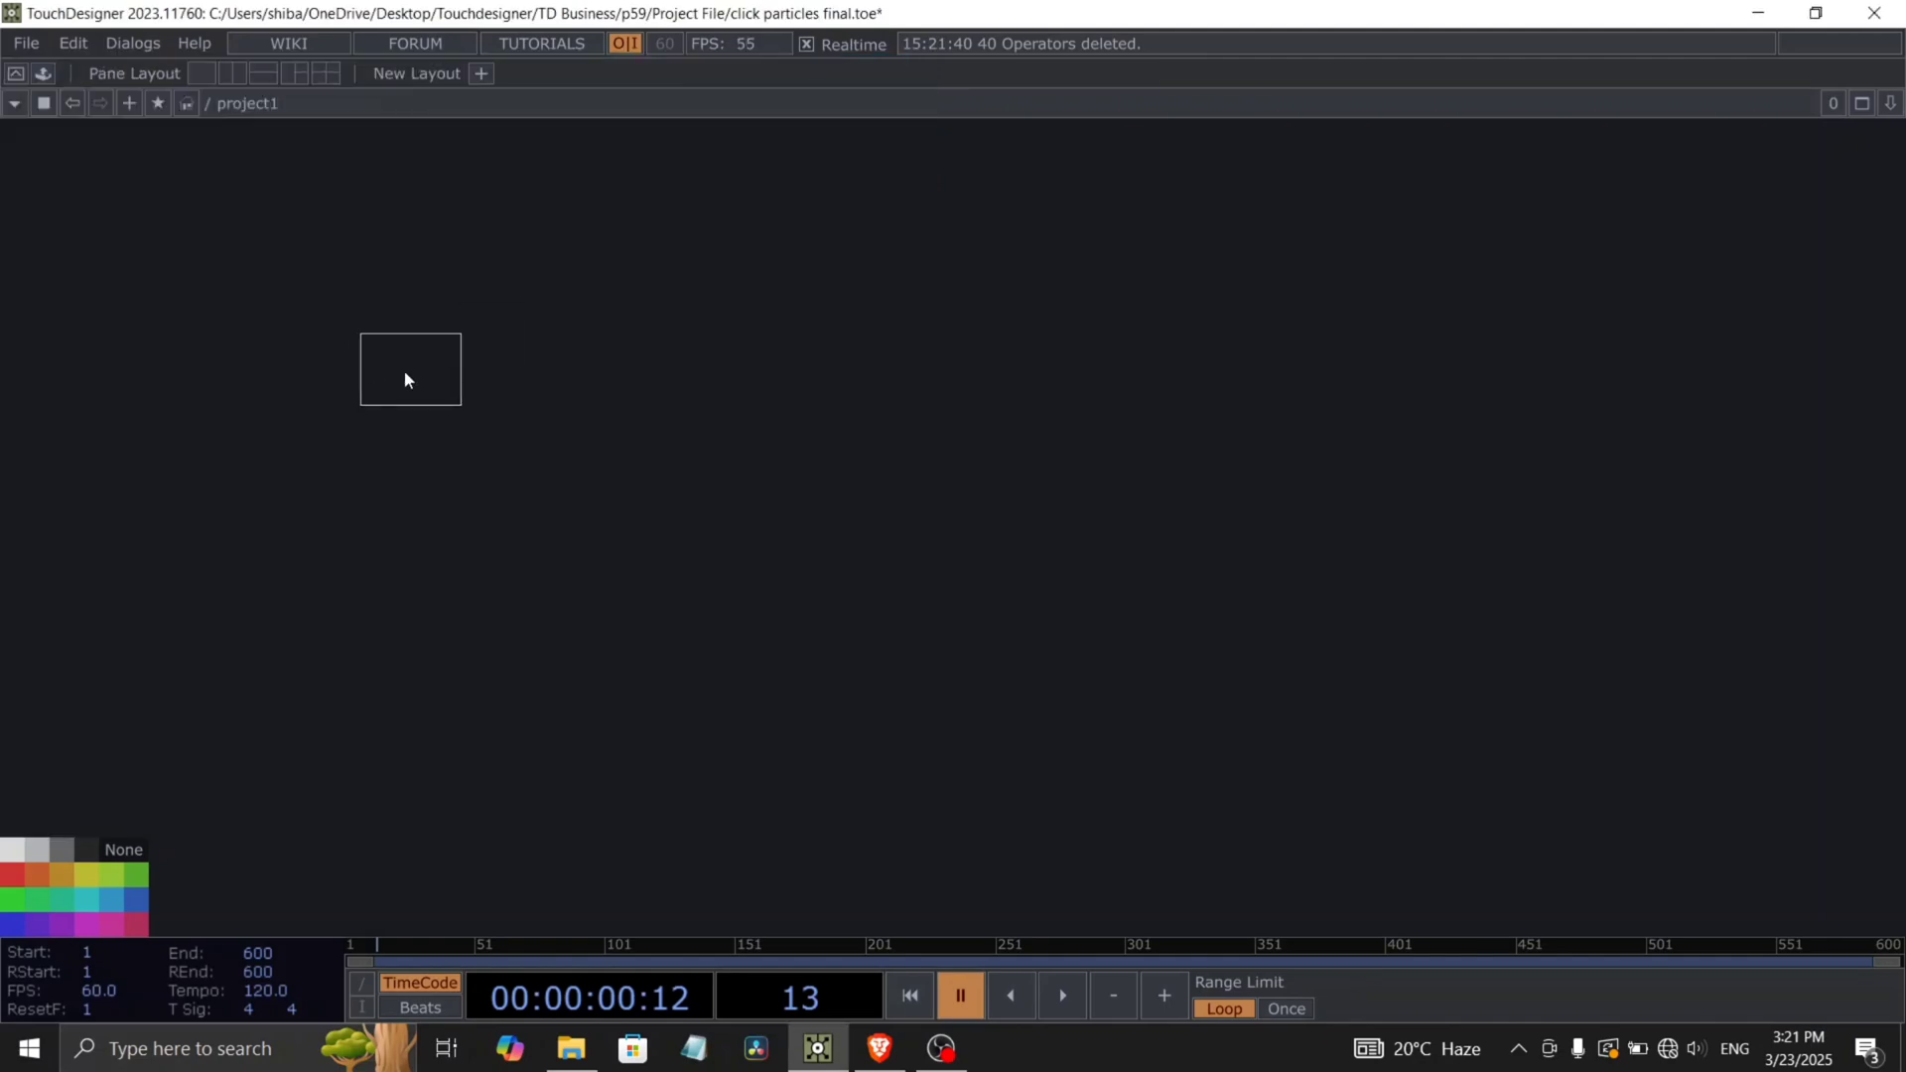
left_click(403, 373)
Show the Mouse In parameters and enter left as the Left Button channel name.
scroll(393, 413, "up", 3)
key("p")
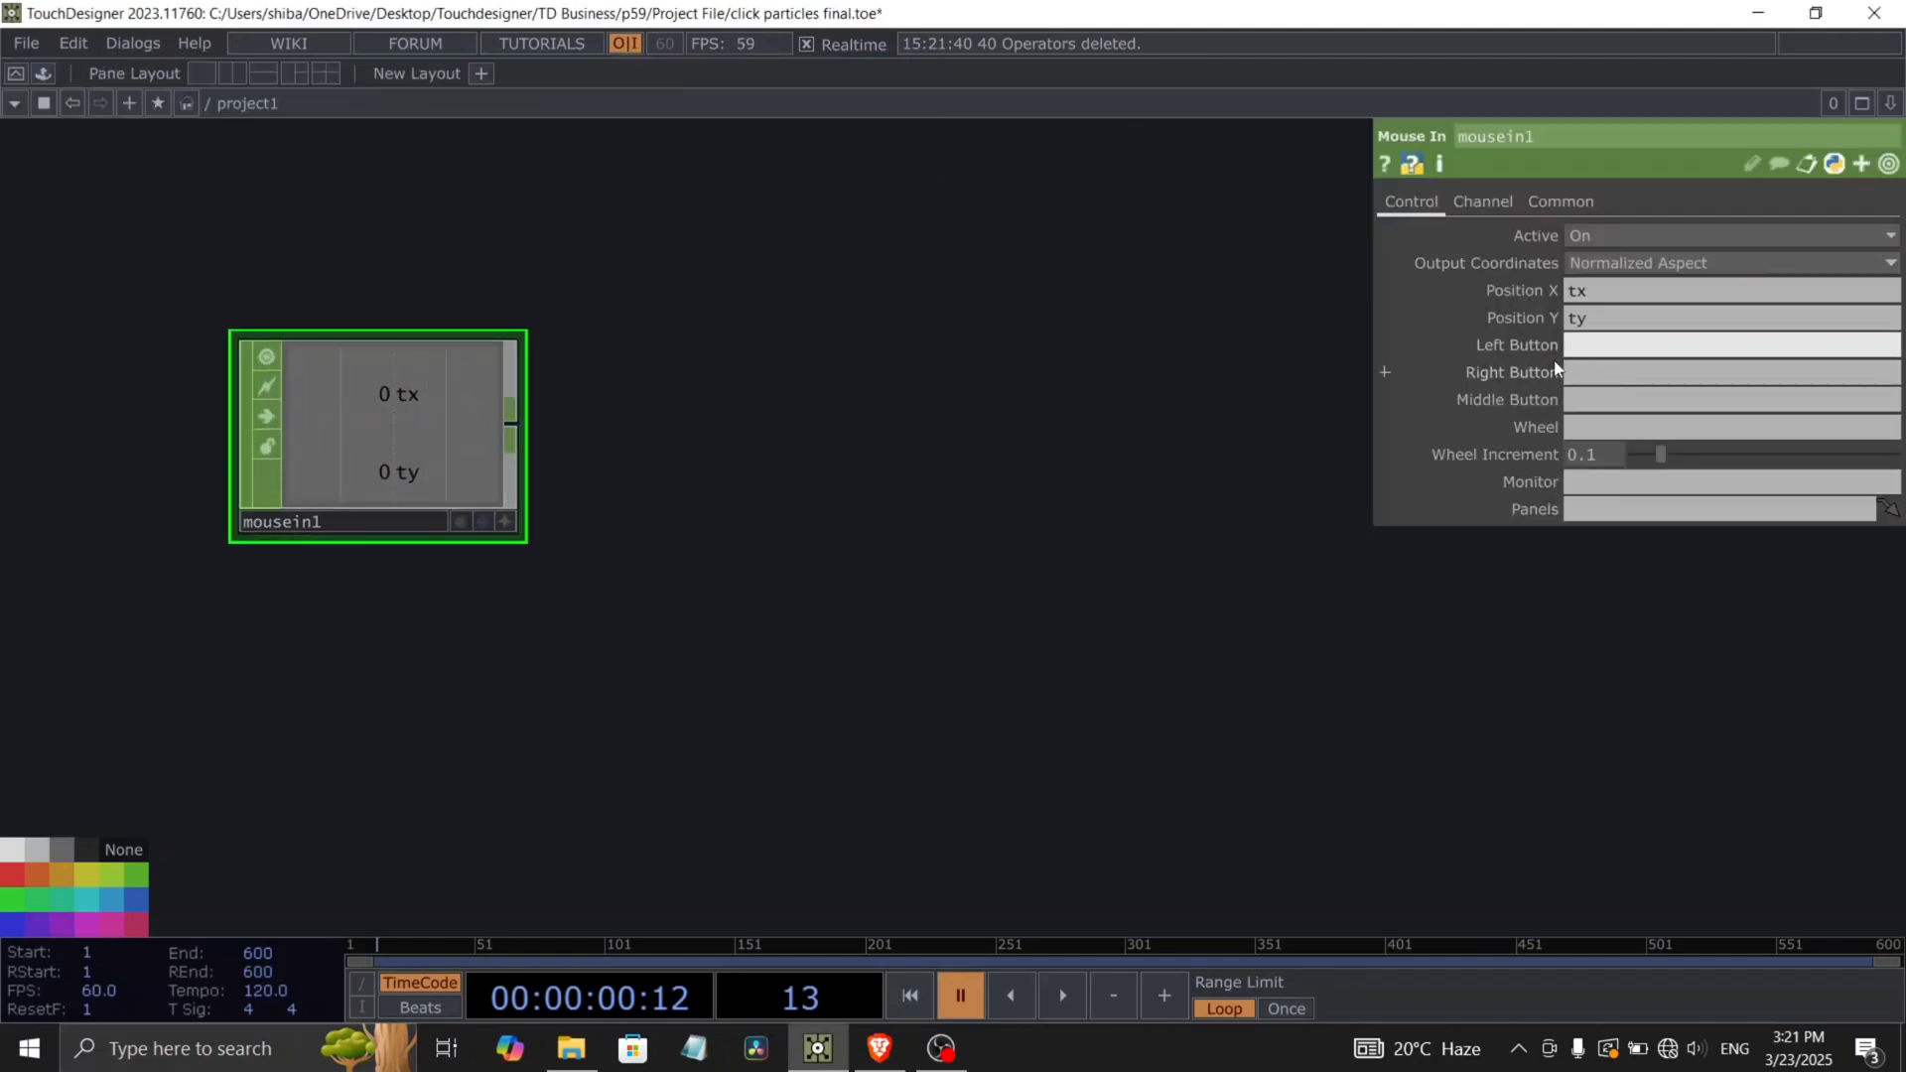
key("Return")
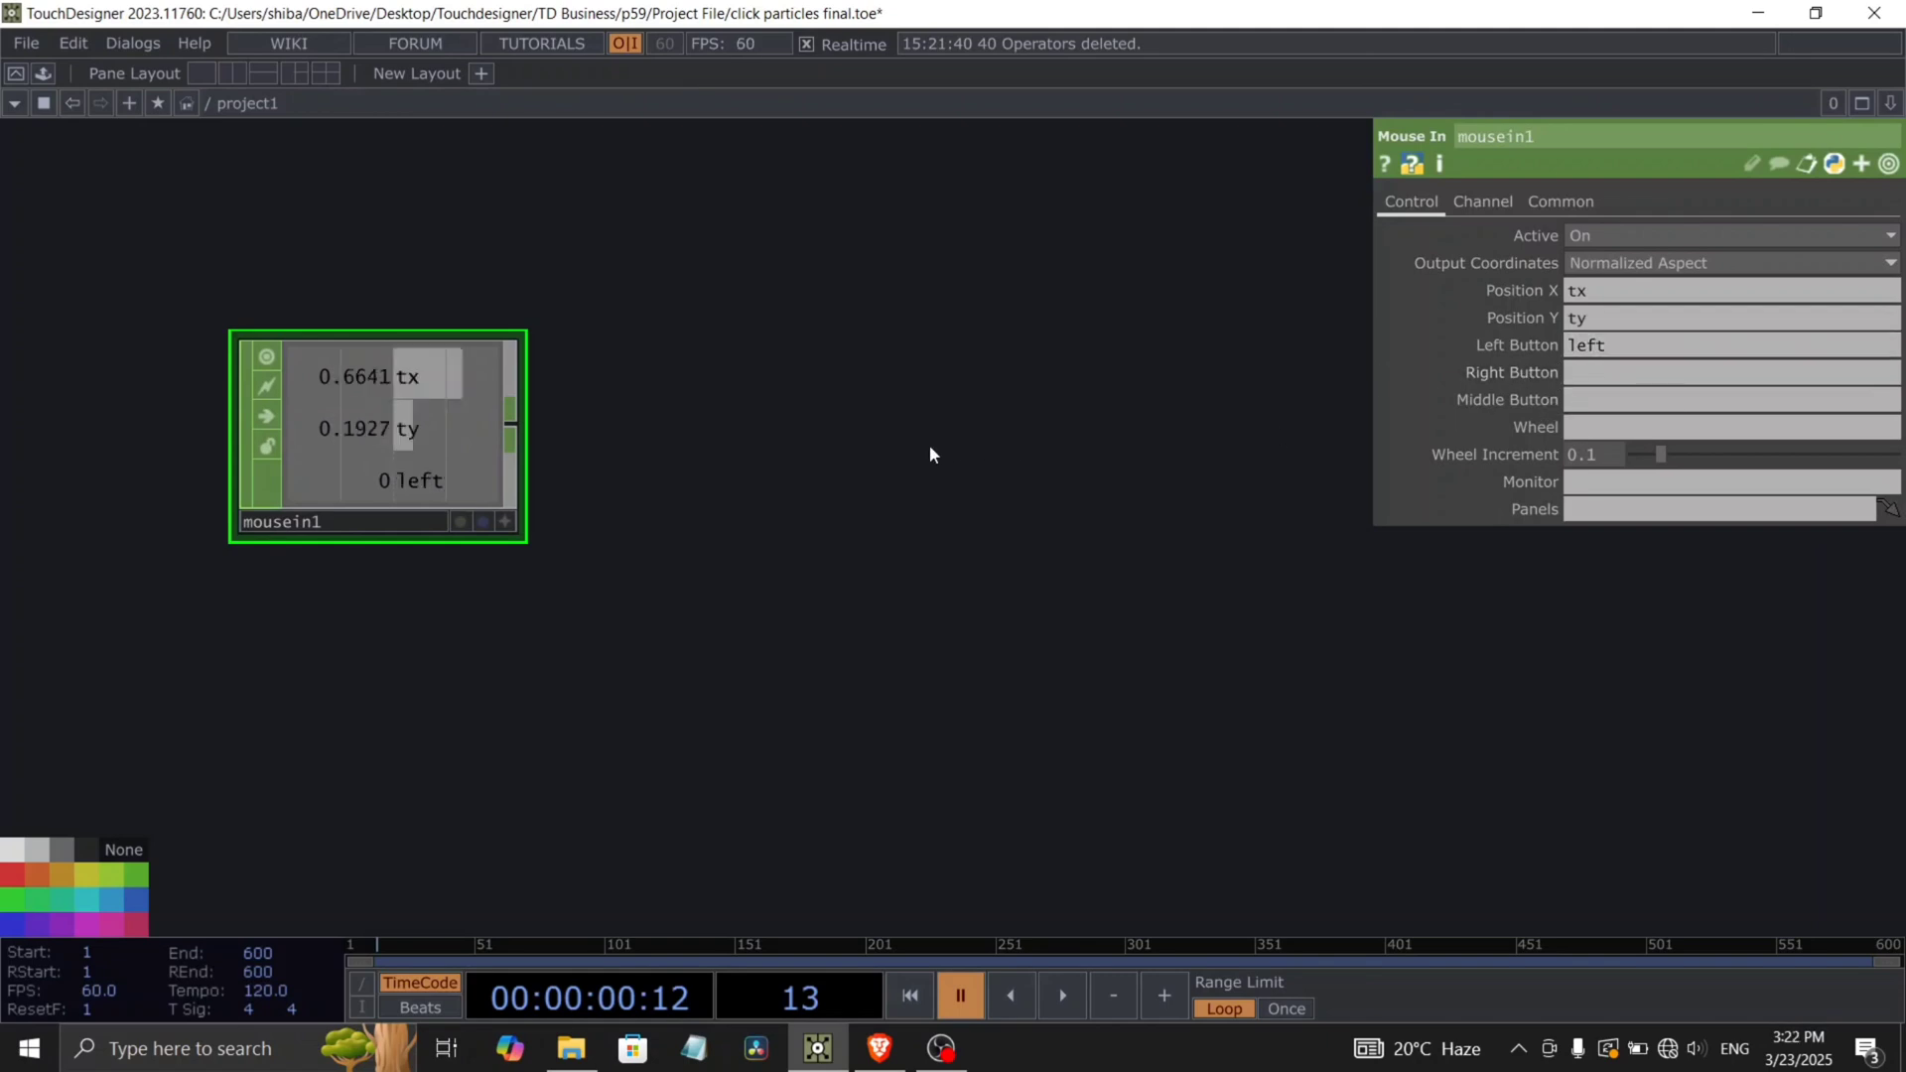
Add a Select CHOP fed by the output of mousein1.
left_click_drag(690, 488, 575, 633)
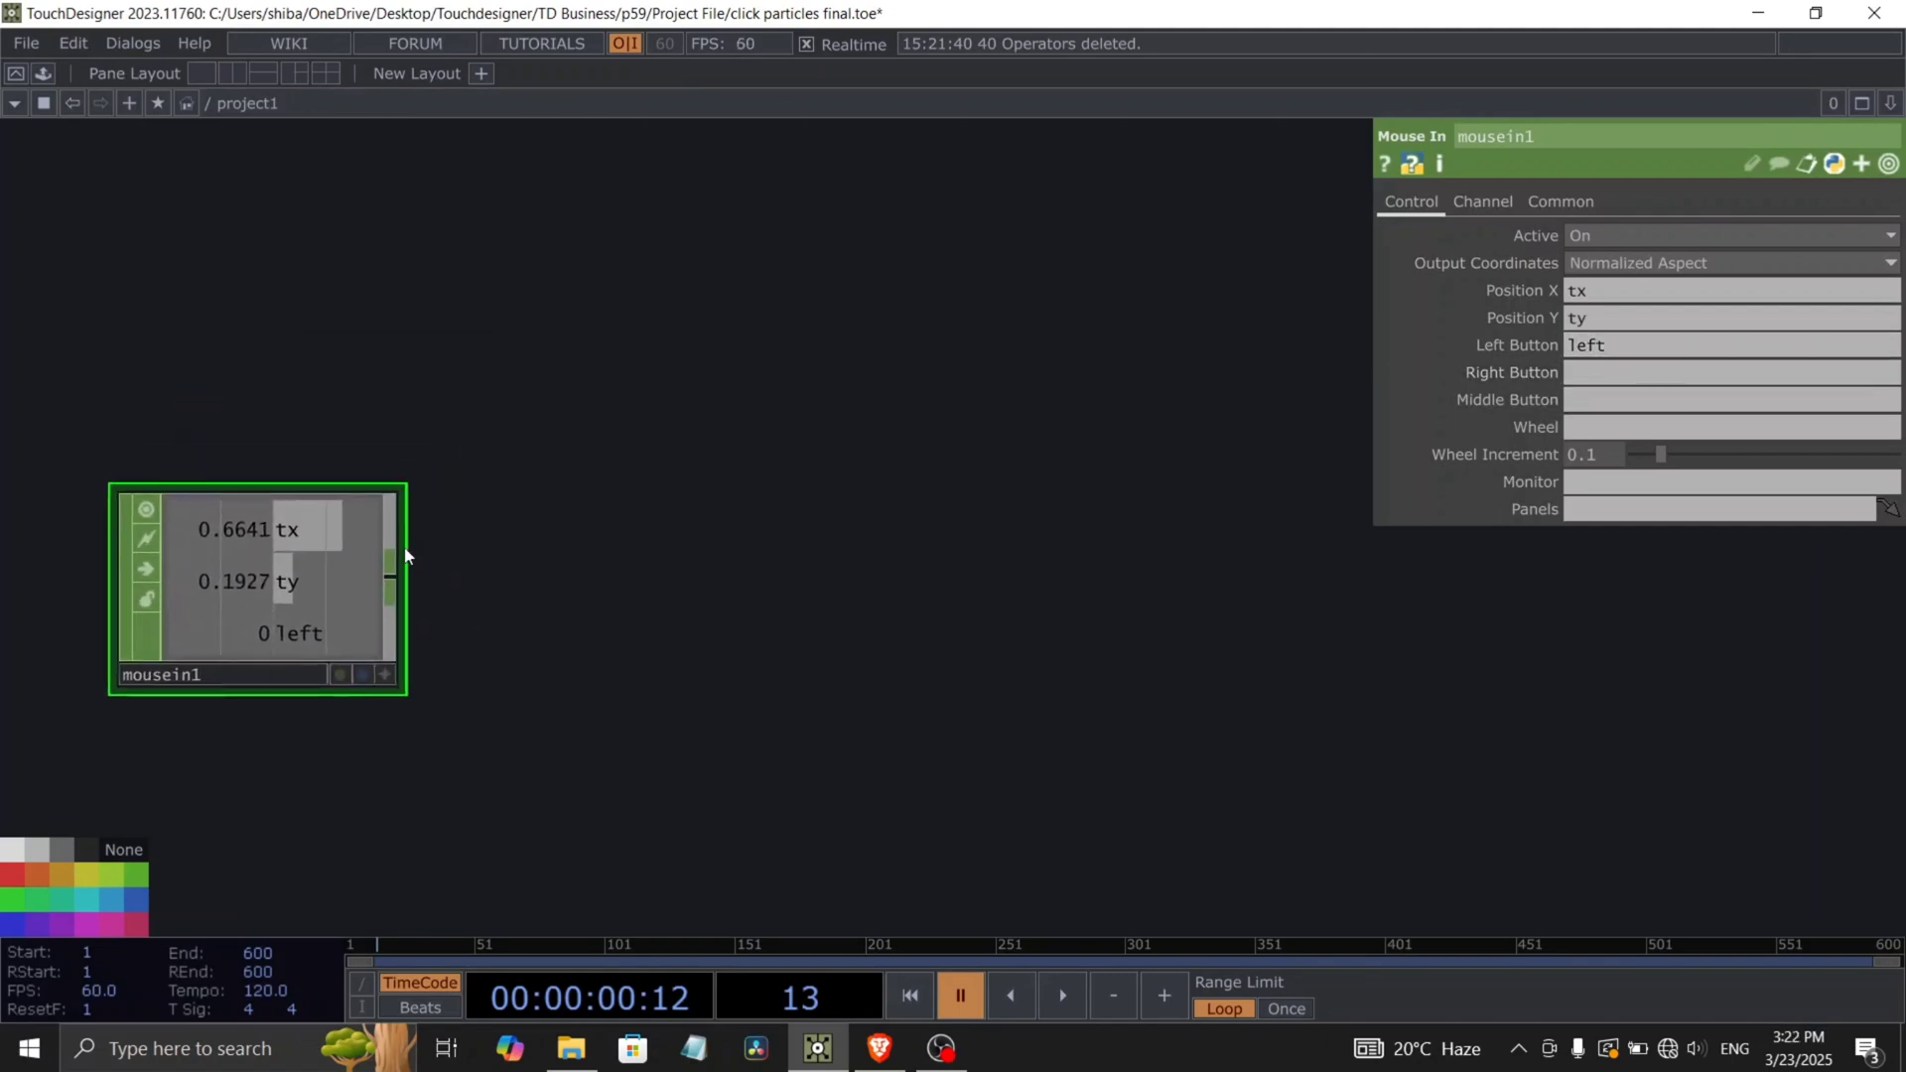
key("Tab")
type("sele")
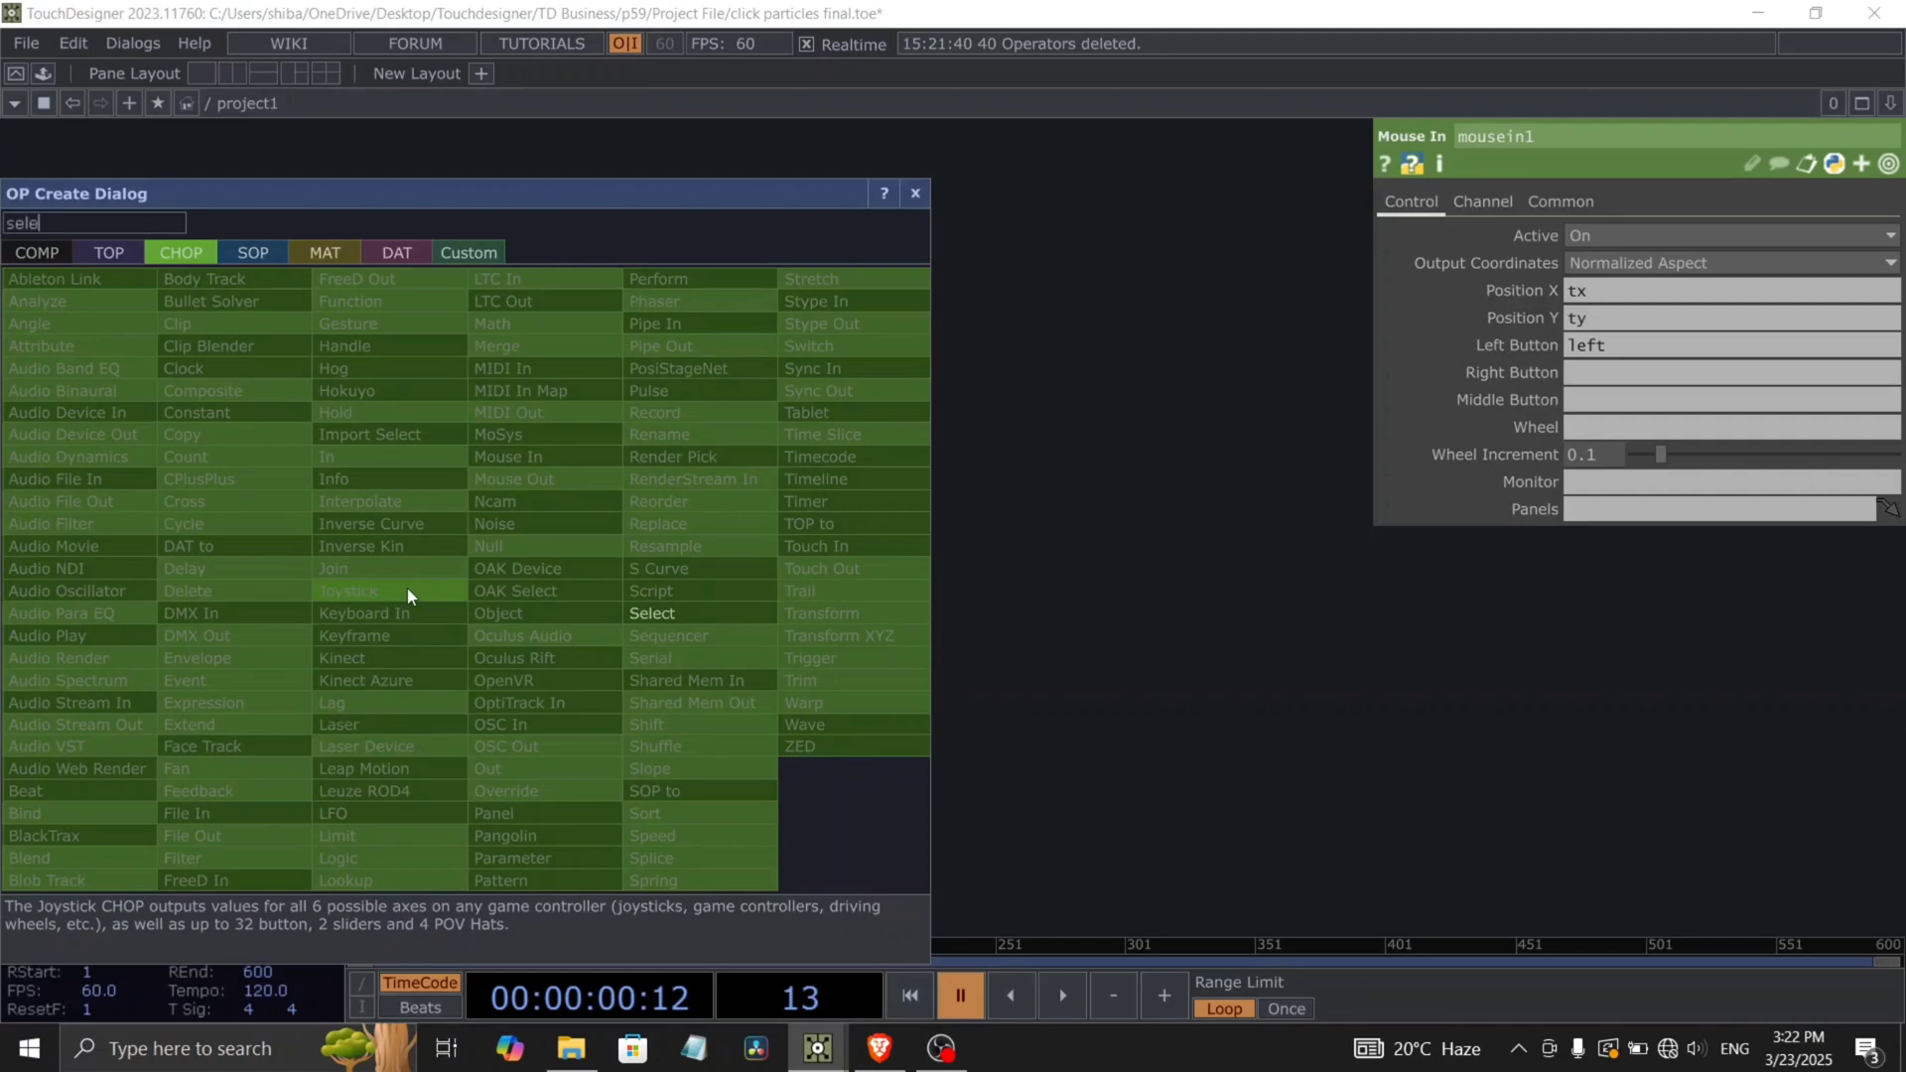
left_click(633, 616)
left_click(638, 589)
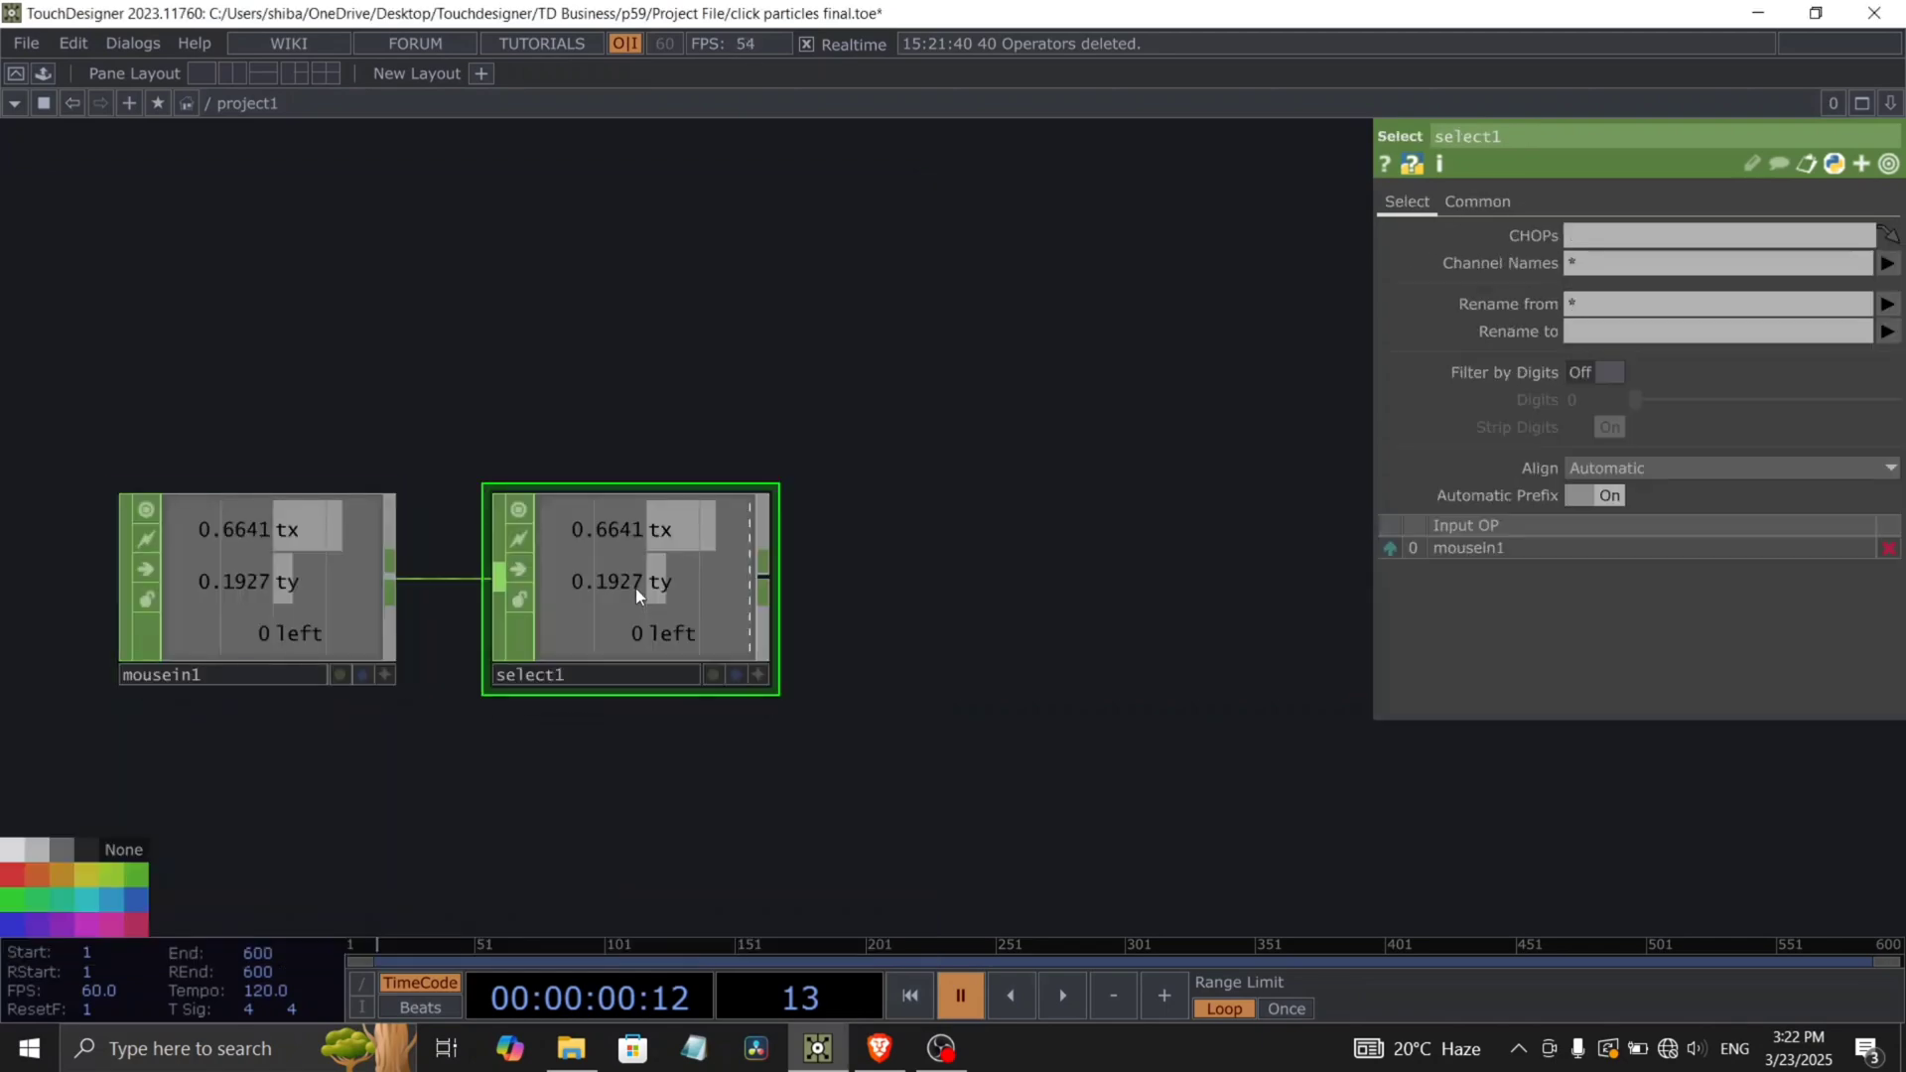
Set the Select CHOP's Channel Names to left.
left_click_drag(852, 601, 823, 590)
left_click(1887, 263)
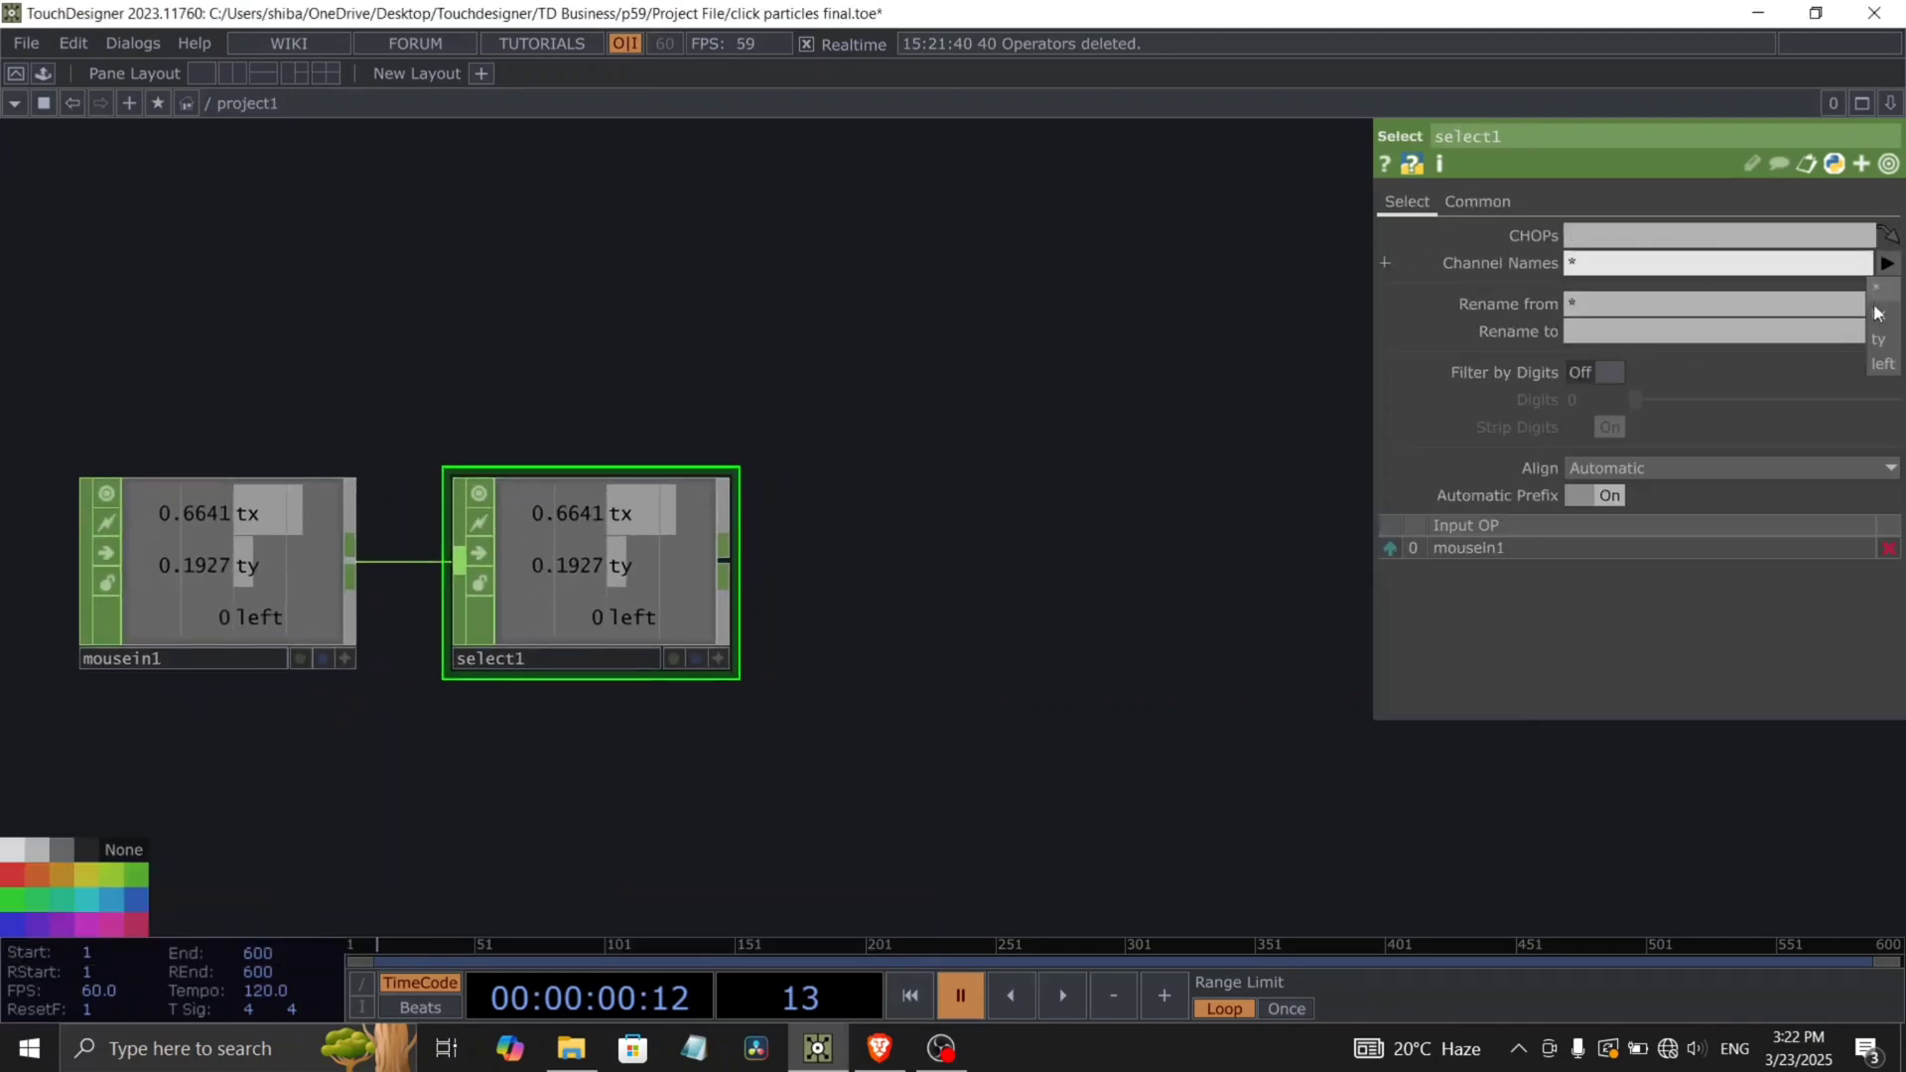
left_click(1883, 369)
Connect a Lag CHOP to the output of select1.
left_click_drag(1266, 557, 771, 648)
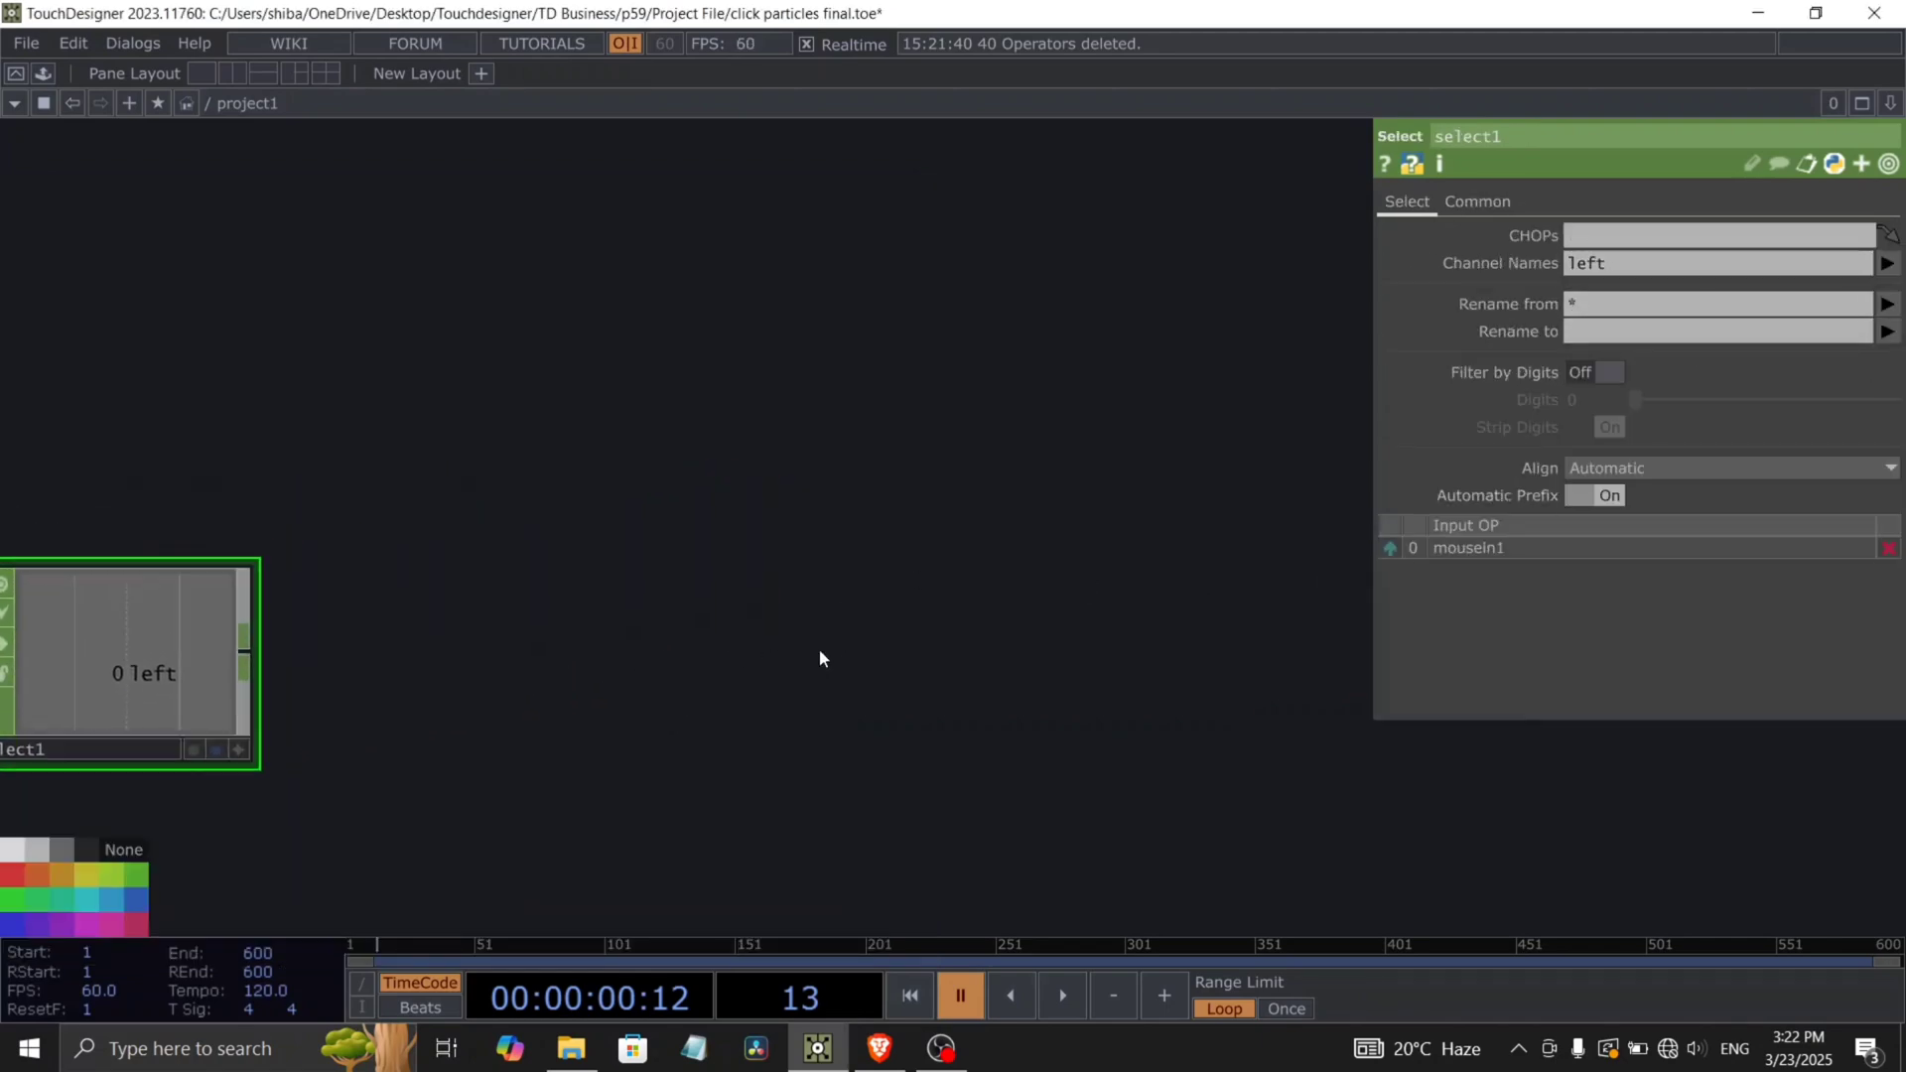
right_click(236, 659)
type("lag")
left_click(353, 761)
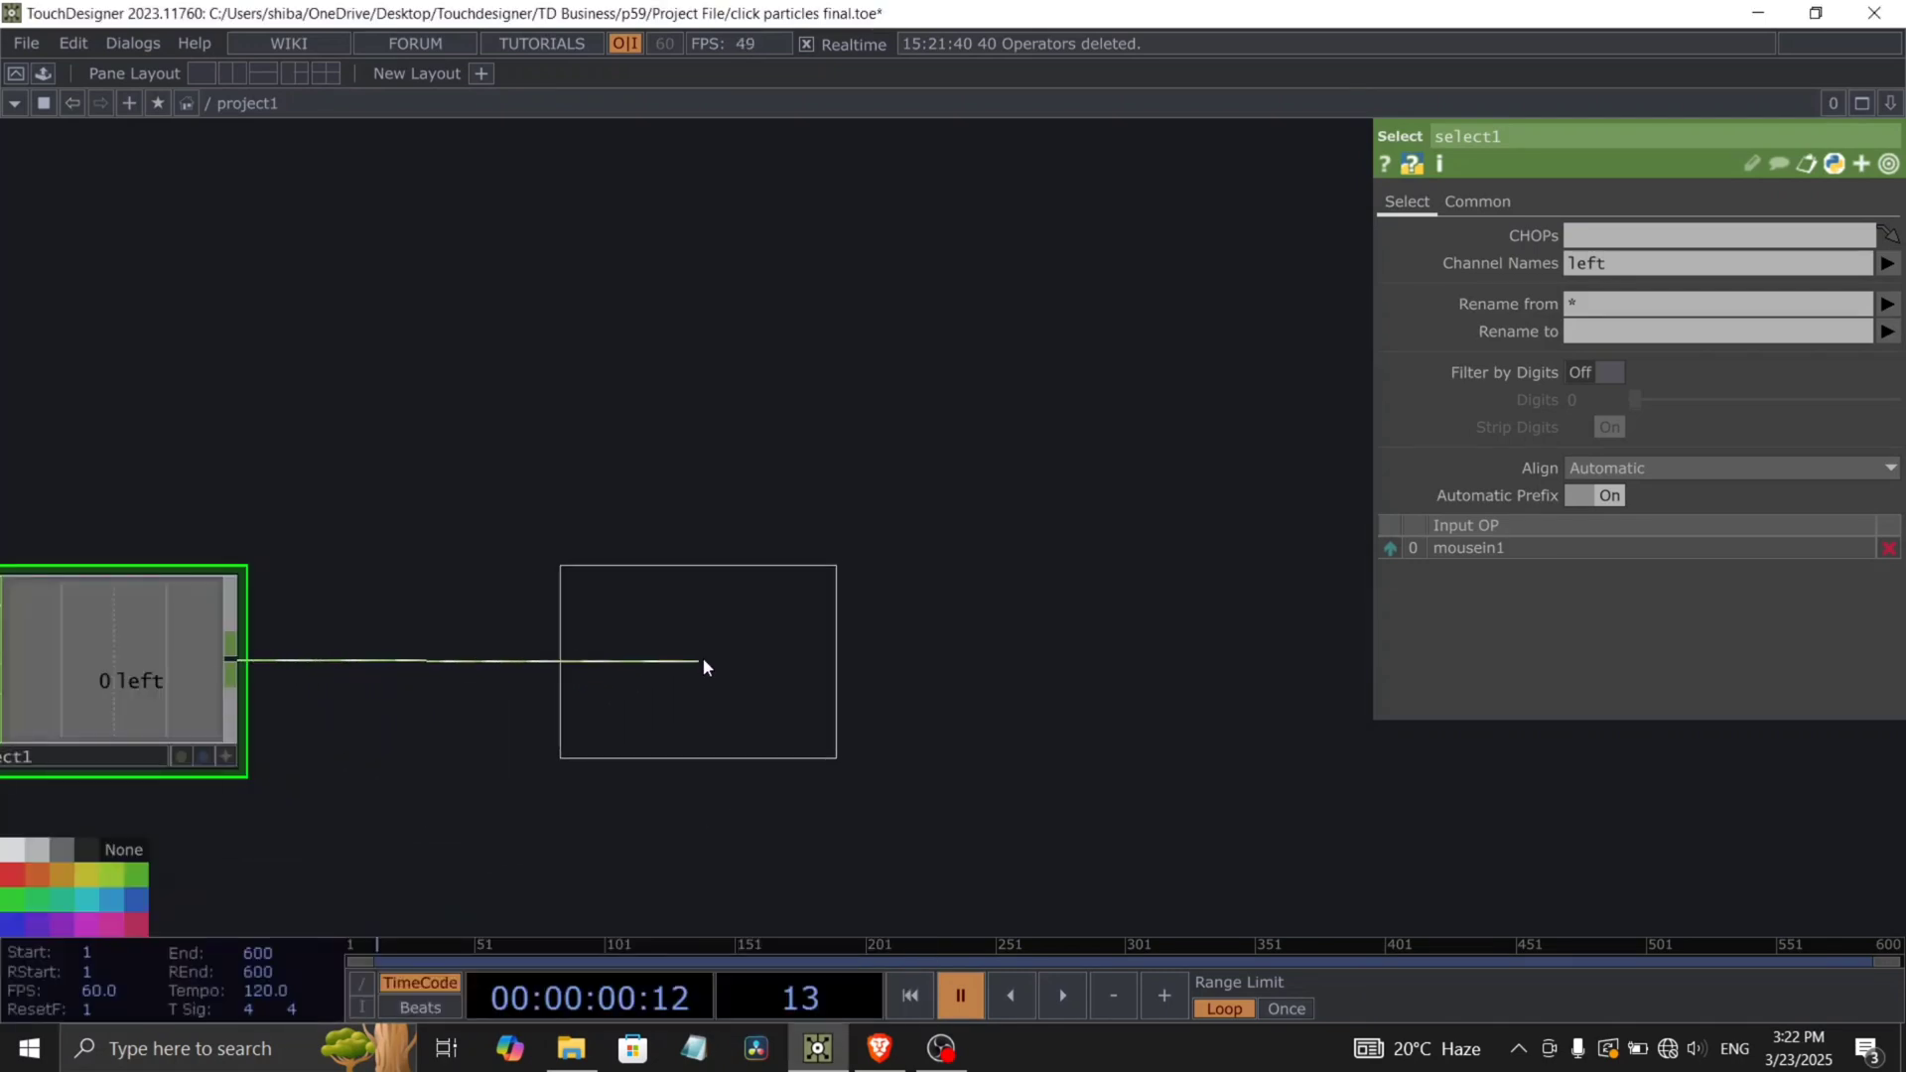
left_click(703, 659)
Set both Lag values of the Lag CHOP to 0.5 seconds.
left_click_drag(1013, 664, 1063, 597)
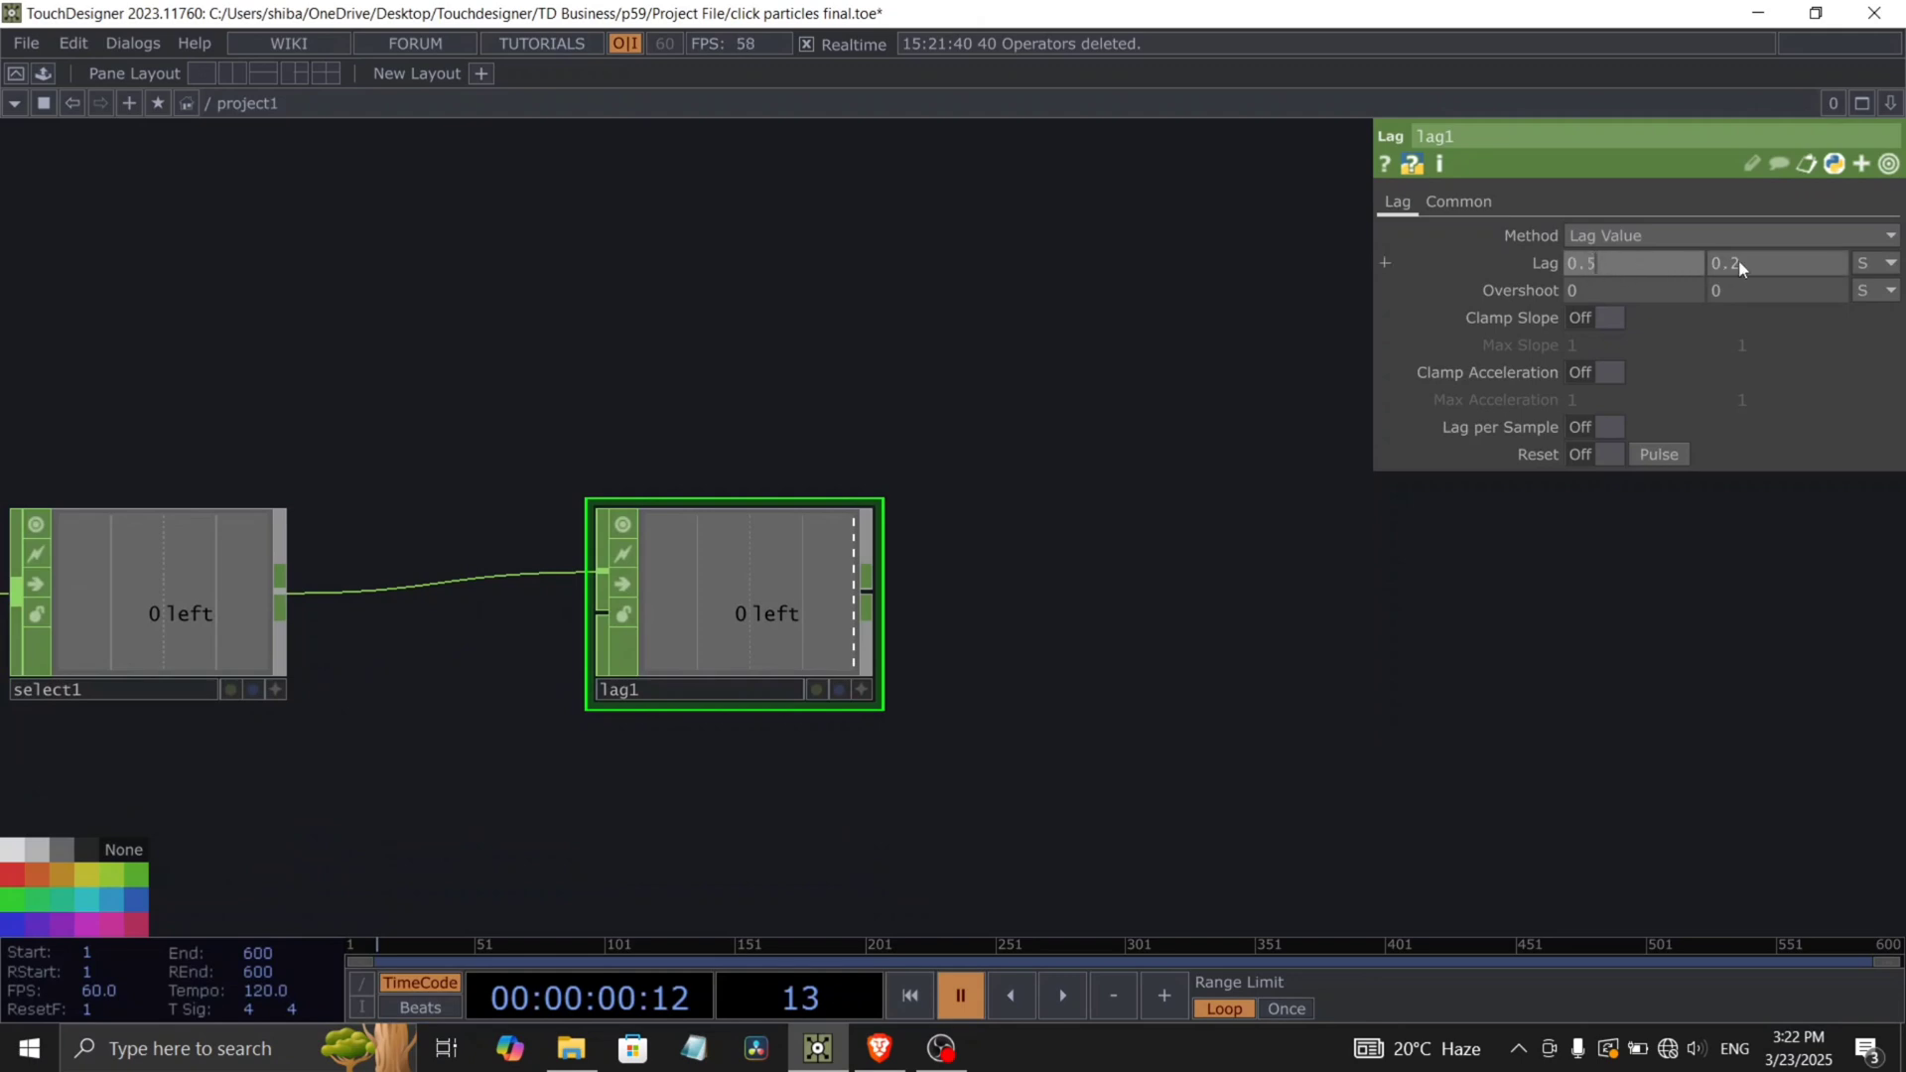
left_click(1458, 202)
left_click(1398, 202)
Run the timeline briefly and test how the Lag CHOP responds to the left mouse button.
left_click_drag(1104, 552, 995, 552)
key("space")
left_click_drag(823, 645, 1242, 547)
key("space")
Branch a Math CHOP off select1's output and place it below lag1.
left_click_drag(387, 753, 680, 730)
left_click_drag(542, 728, 643, 724)
left_click_drag(758, 680, 694, 676)
left_click_drag(919, 685, 717, 695)
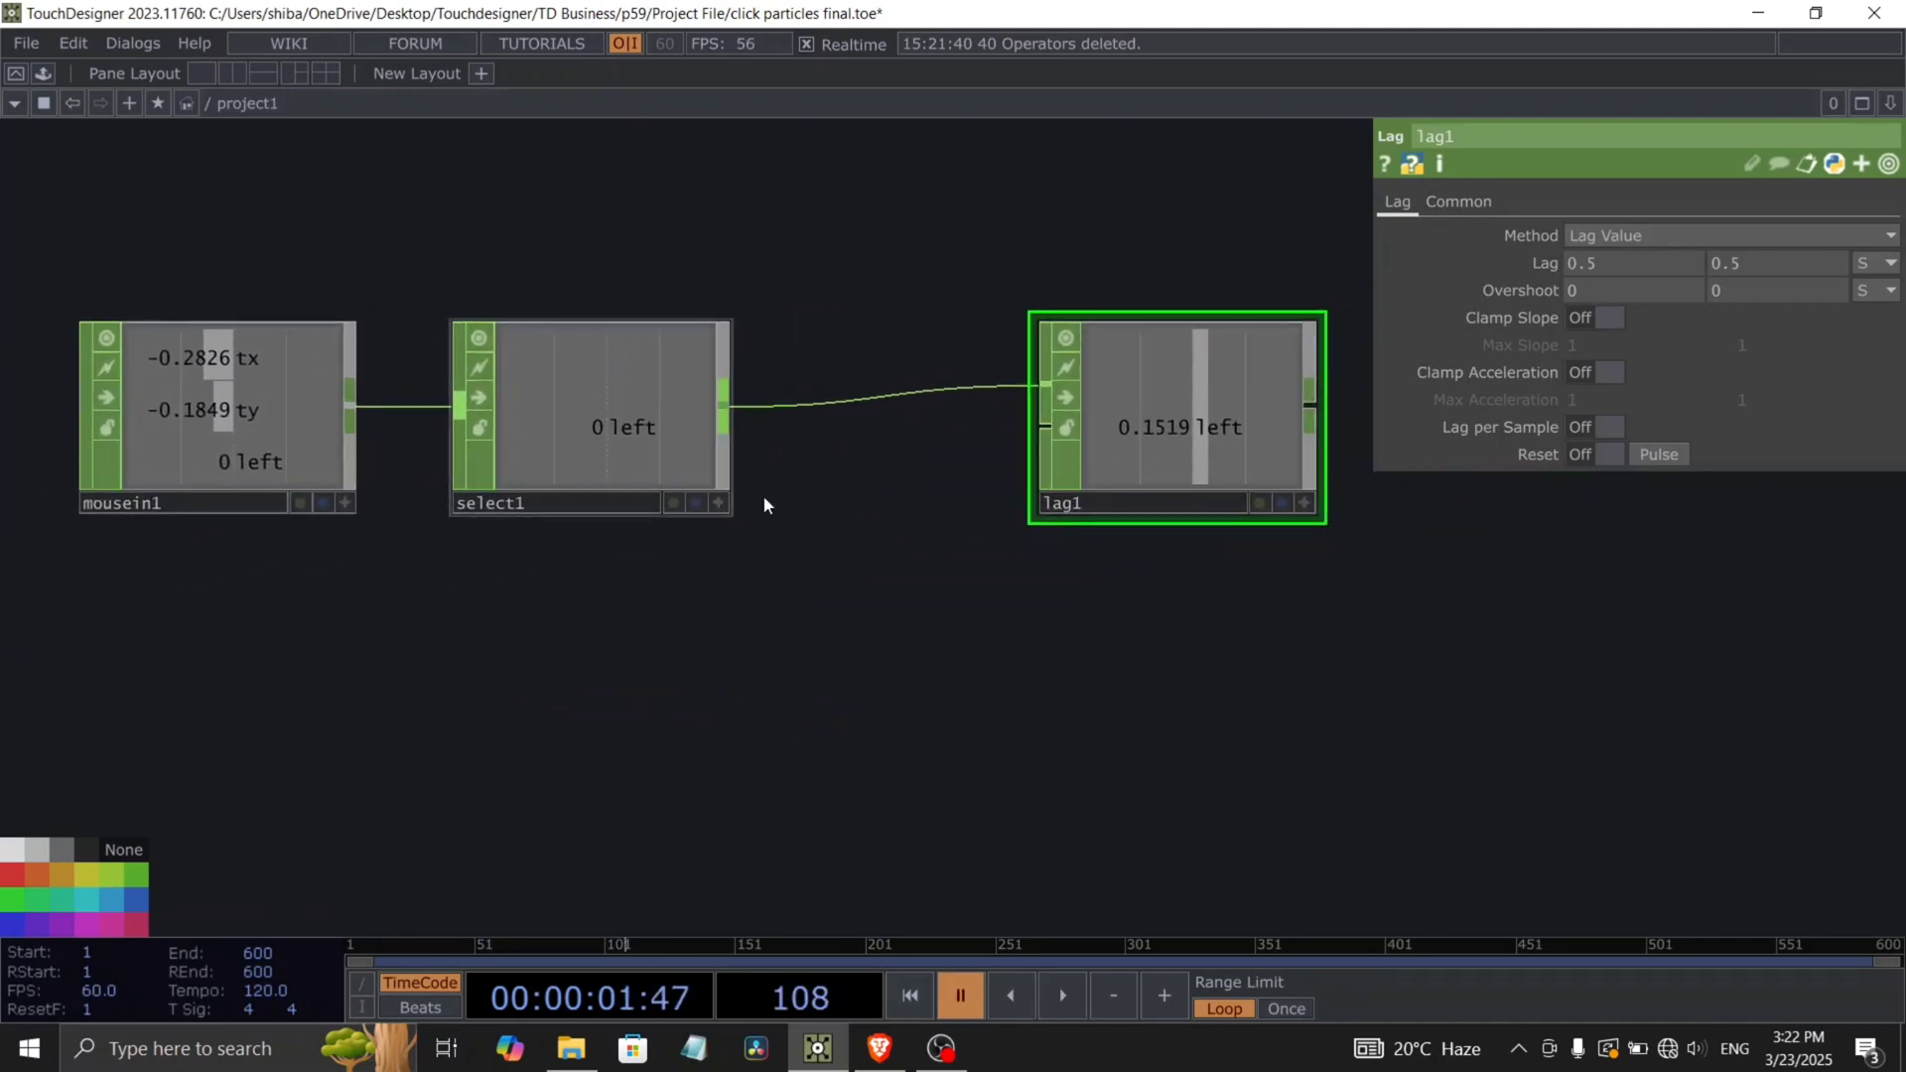
left_click(848, 717)
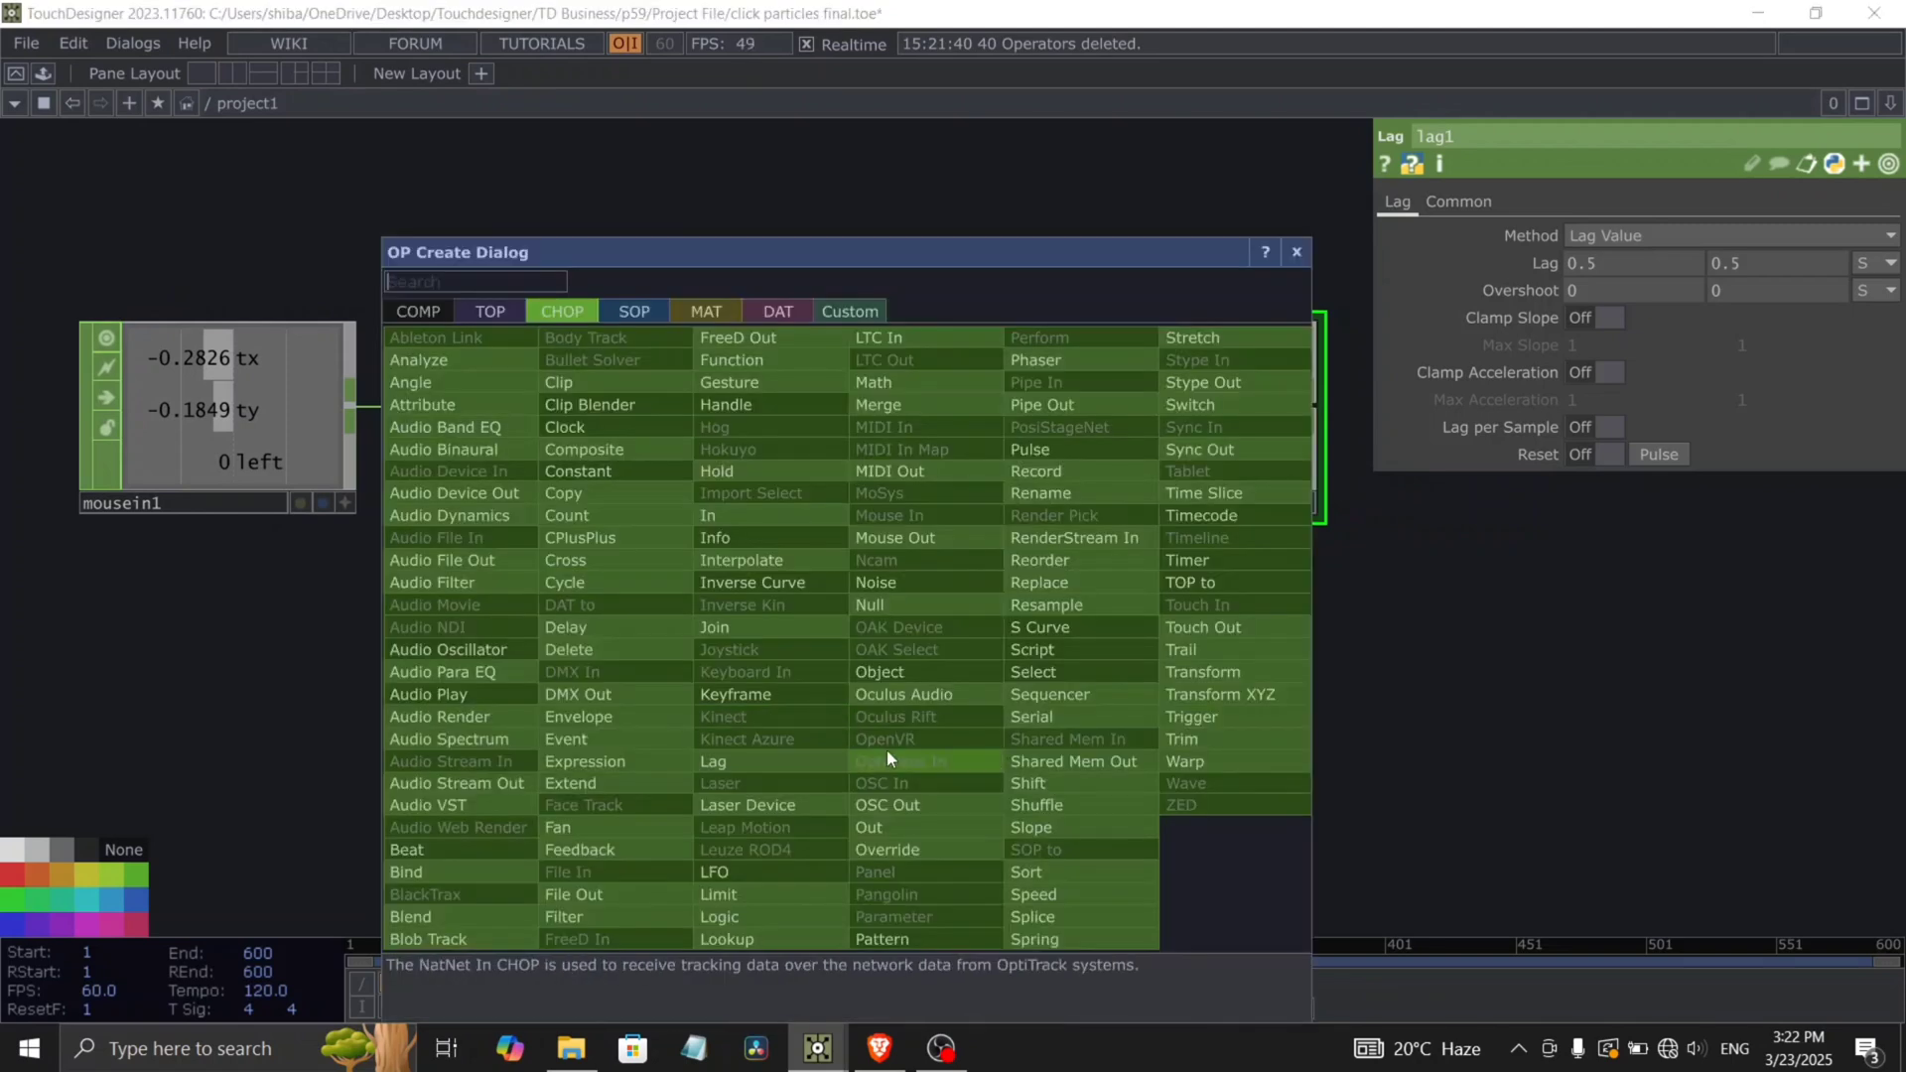
left_click(895, 385)
left_click(1191, 814)
scroll(1055, 741, "right", 5)
Set the Multiply value of math1 to 1000.
left_click_drag(963, 723, 809, 757)
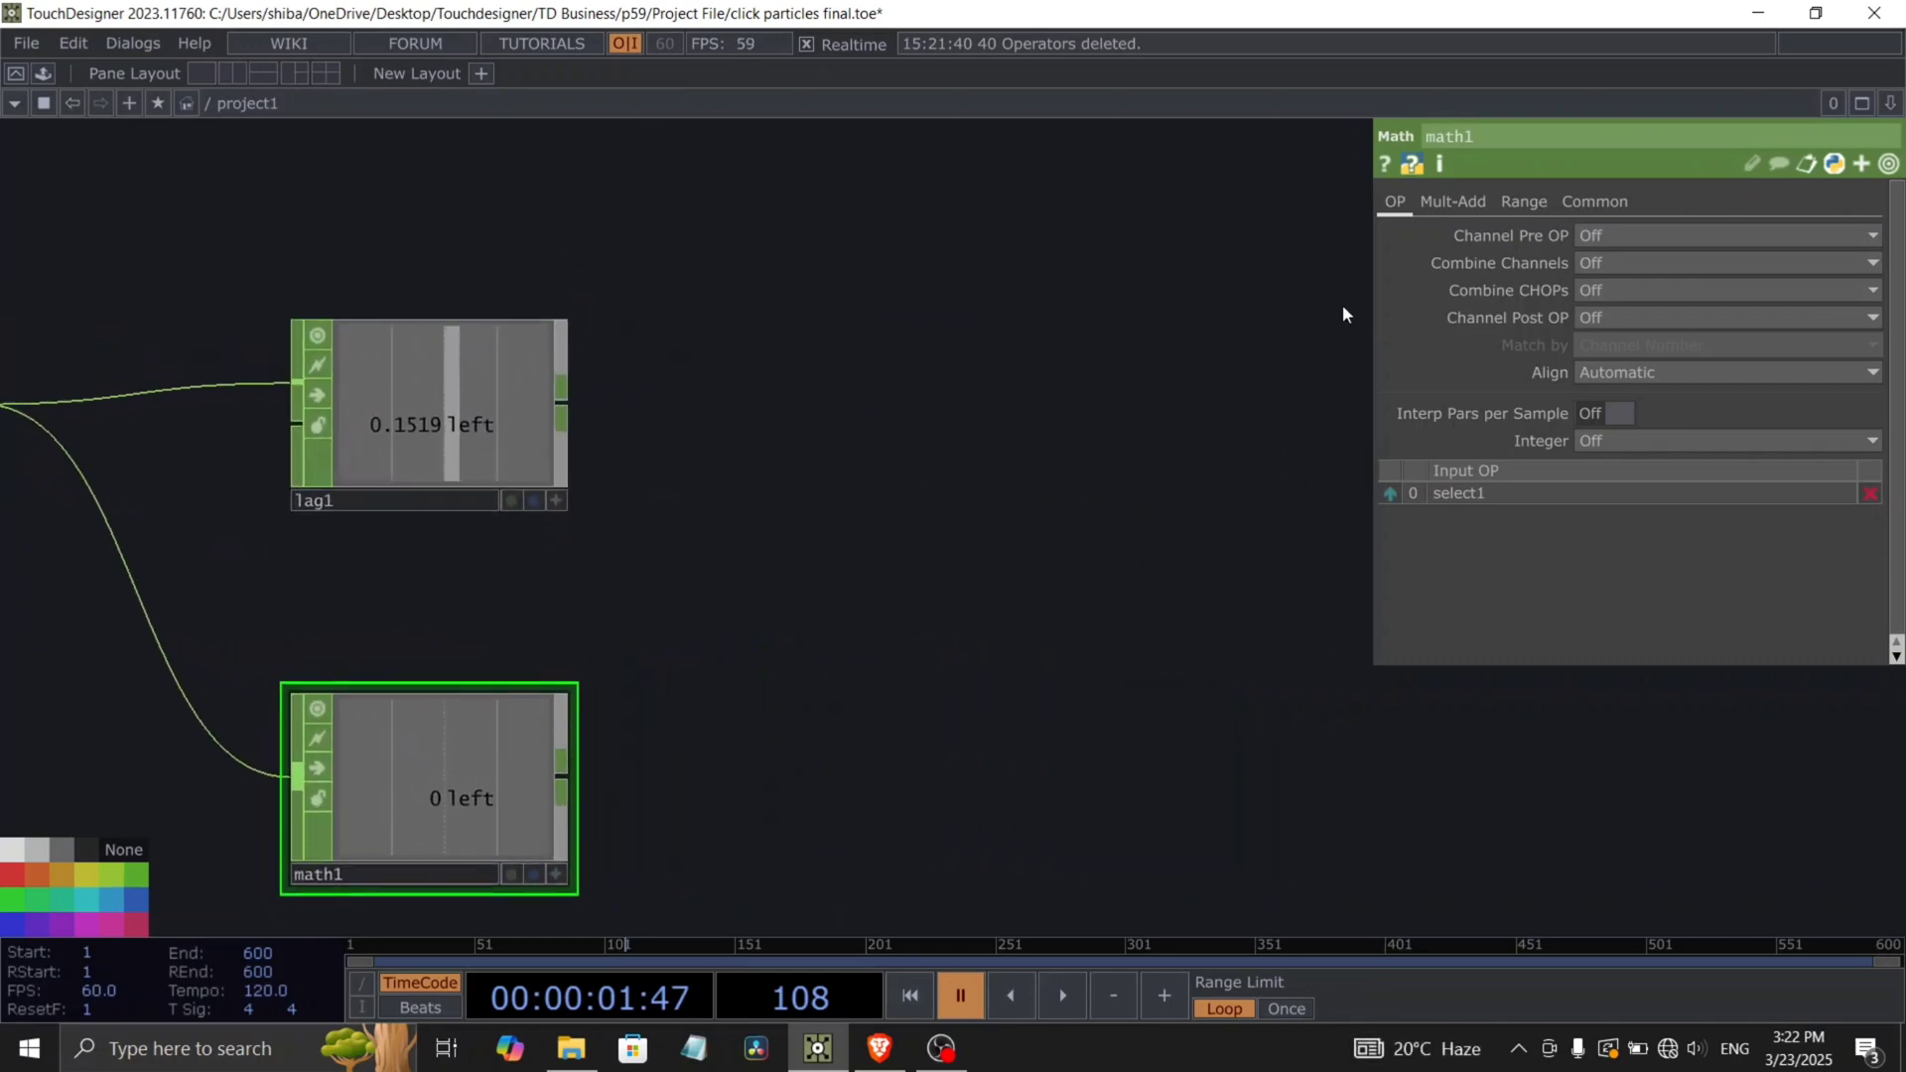
left_click(1436, 201)
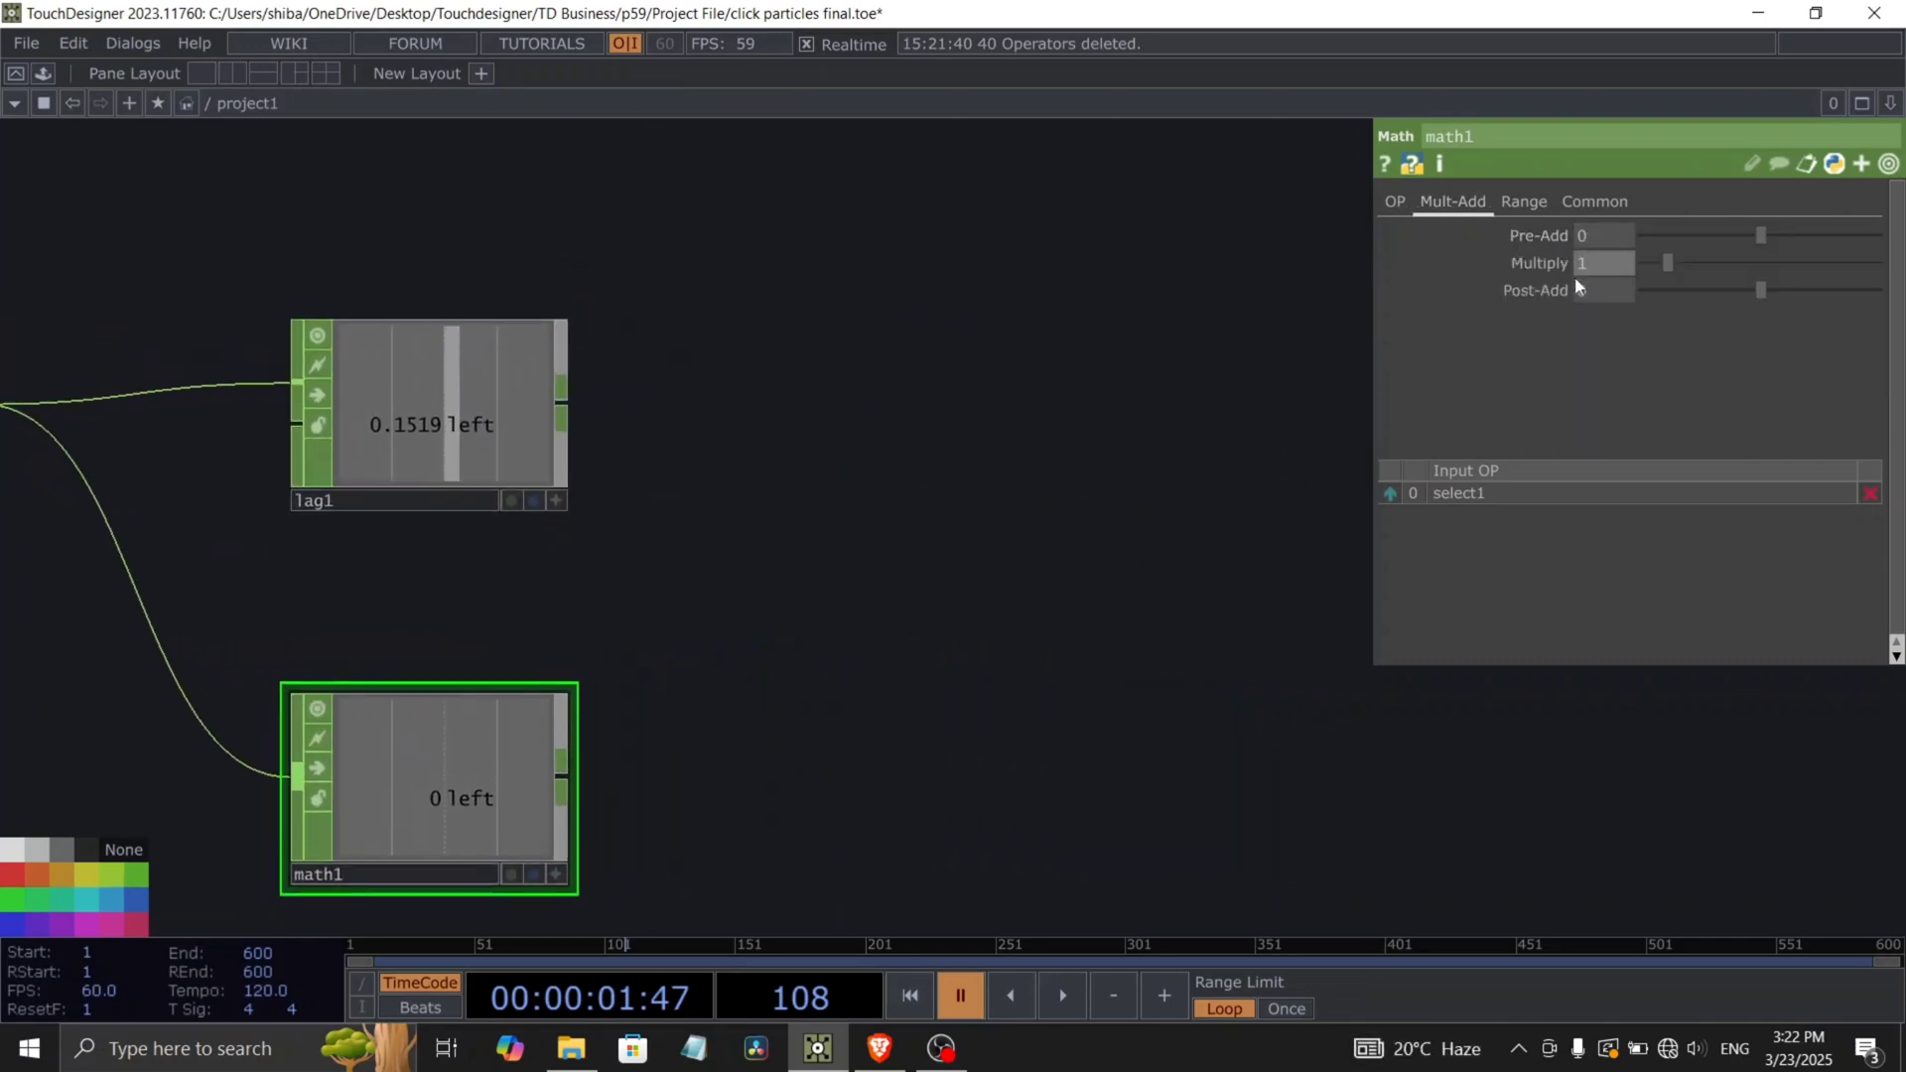
type("000")
key("Return")
Play and pause the timeline to check the signal coming out of math1.
left_click_drag(732, 778, 748, 674)
key("space")
key("Tab")
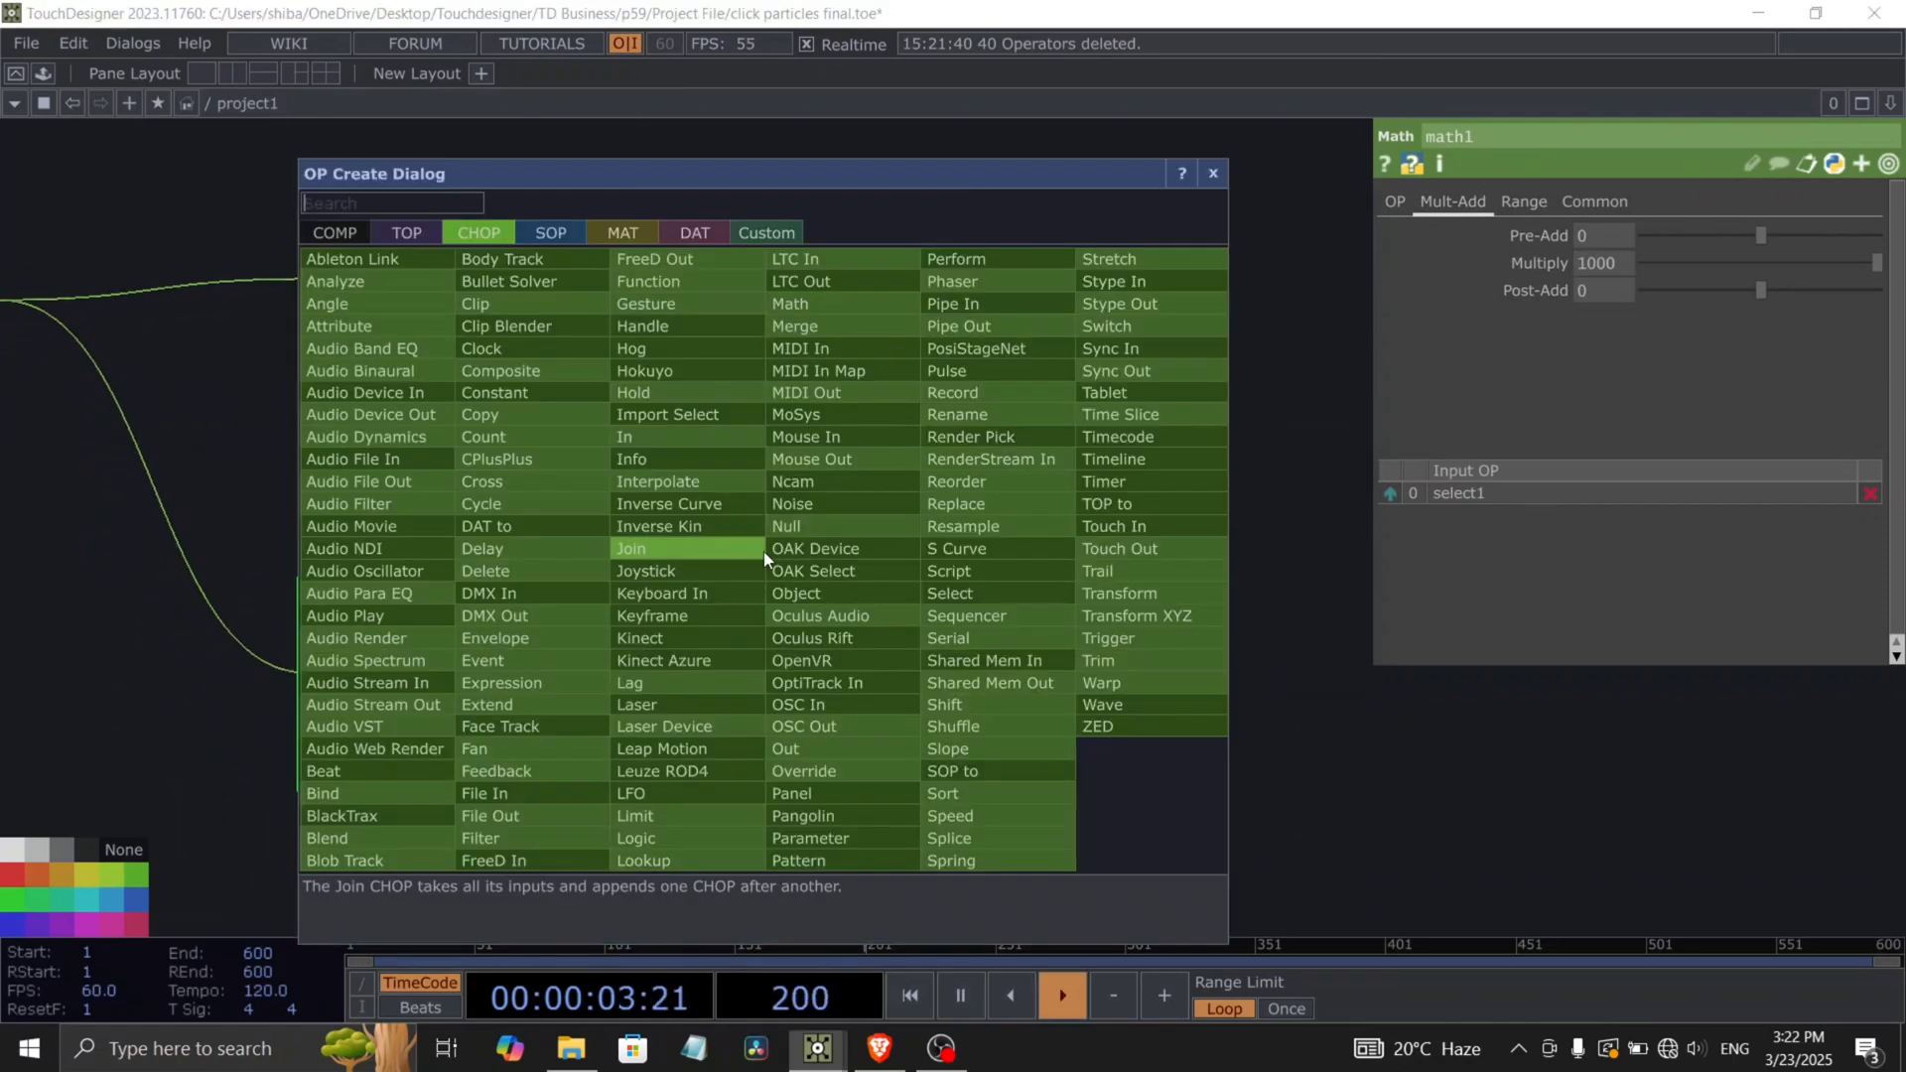
left_click(1213, 173)
key("space")
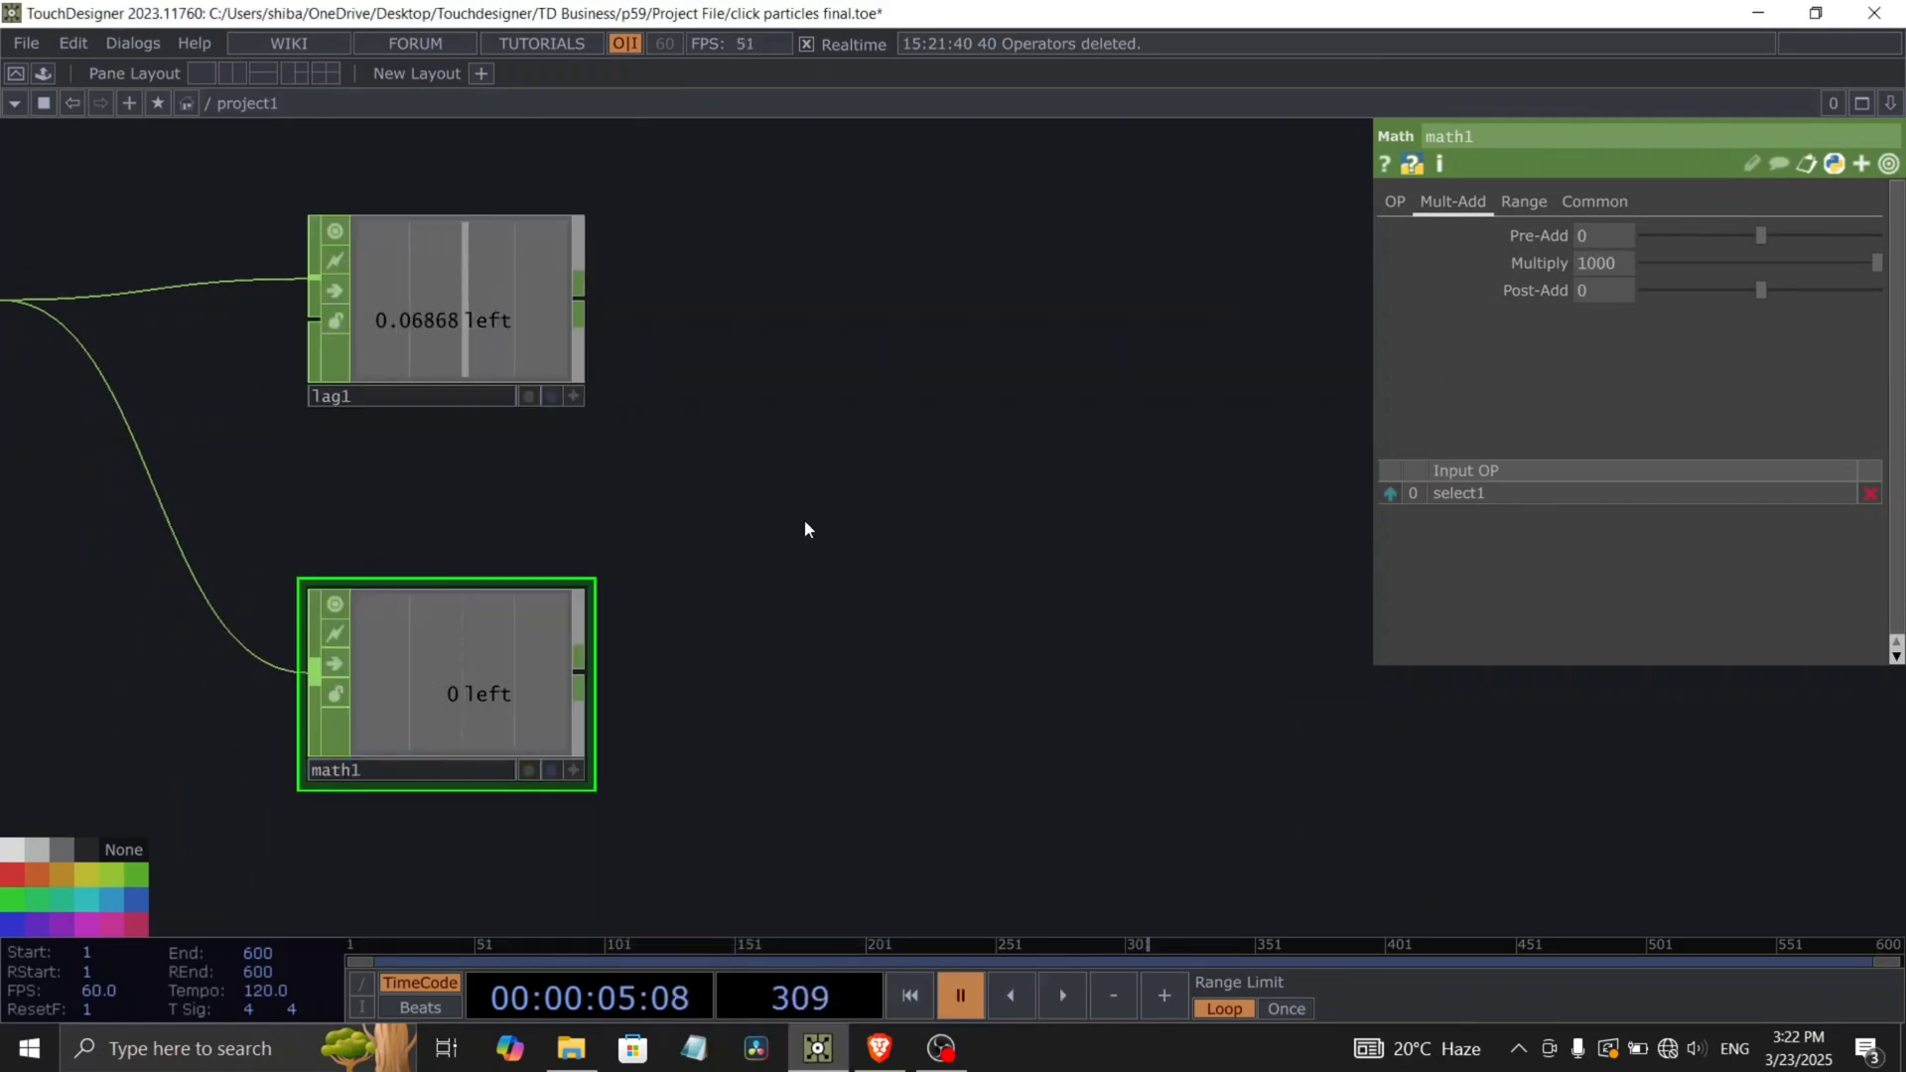
Add a Count CHOP after math1 and also wire math1 into its third input.
scroll(794, 456, "down", 3)
key("Tab")
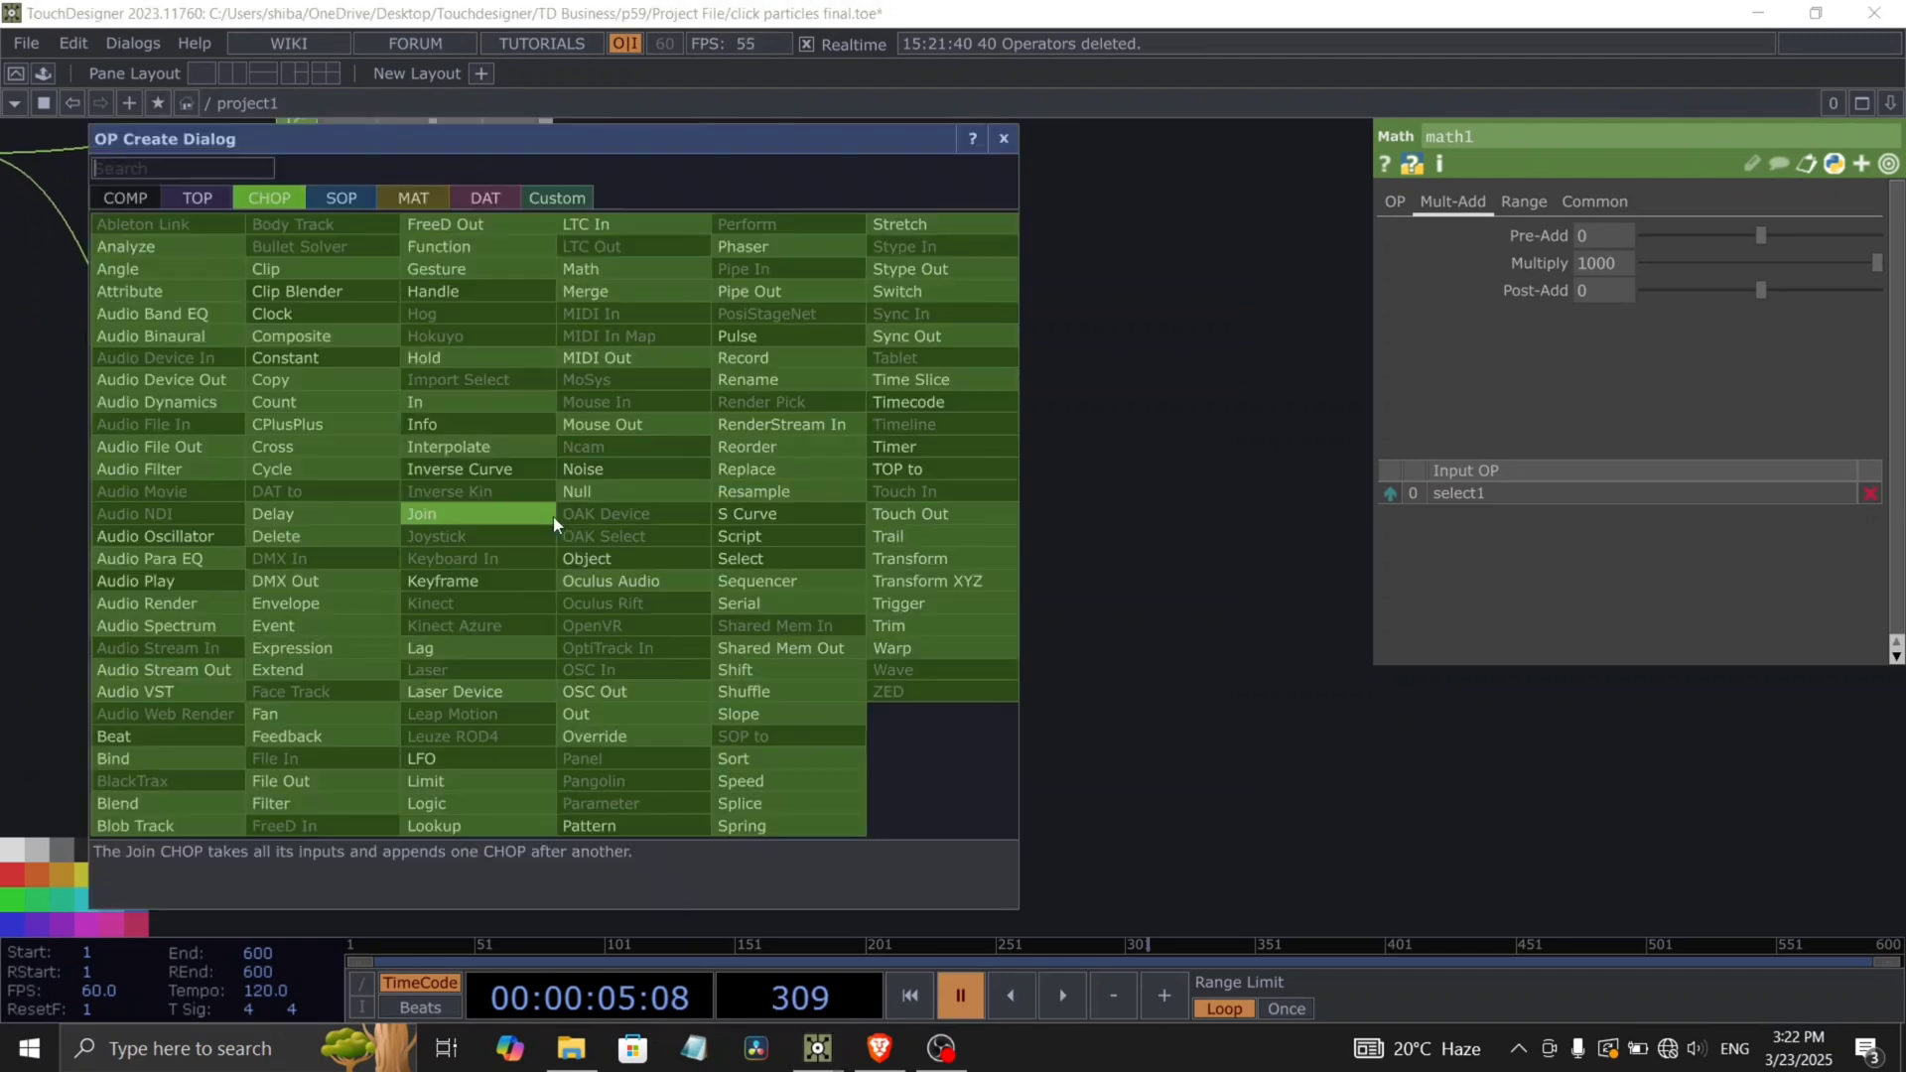
type("cou")
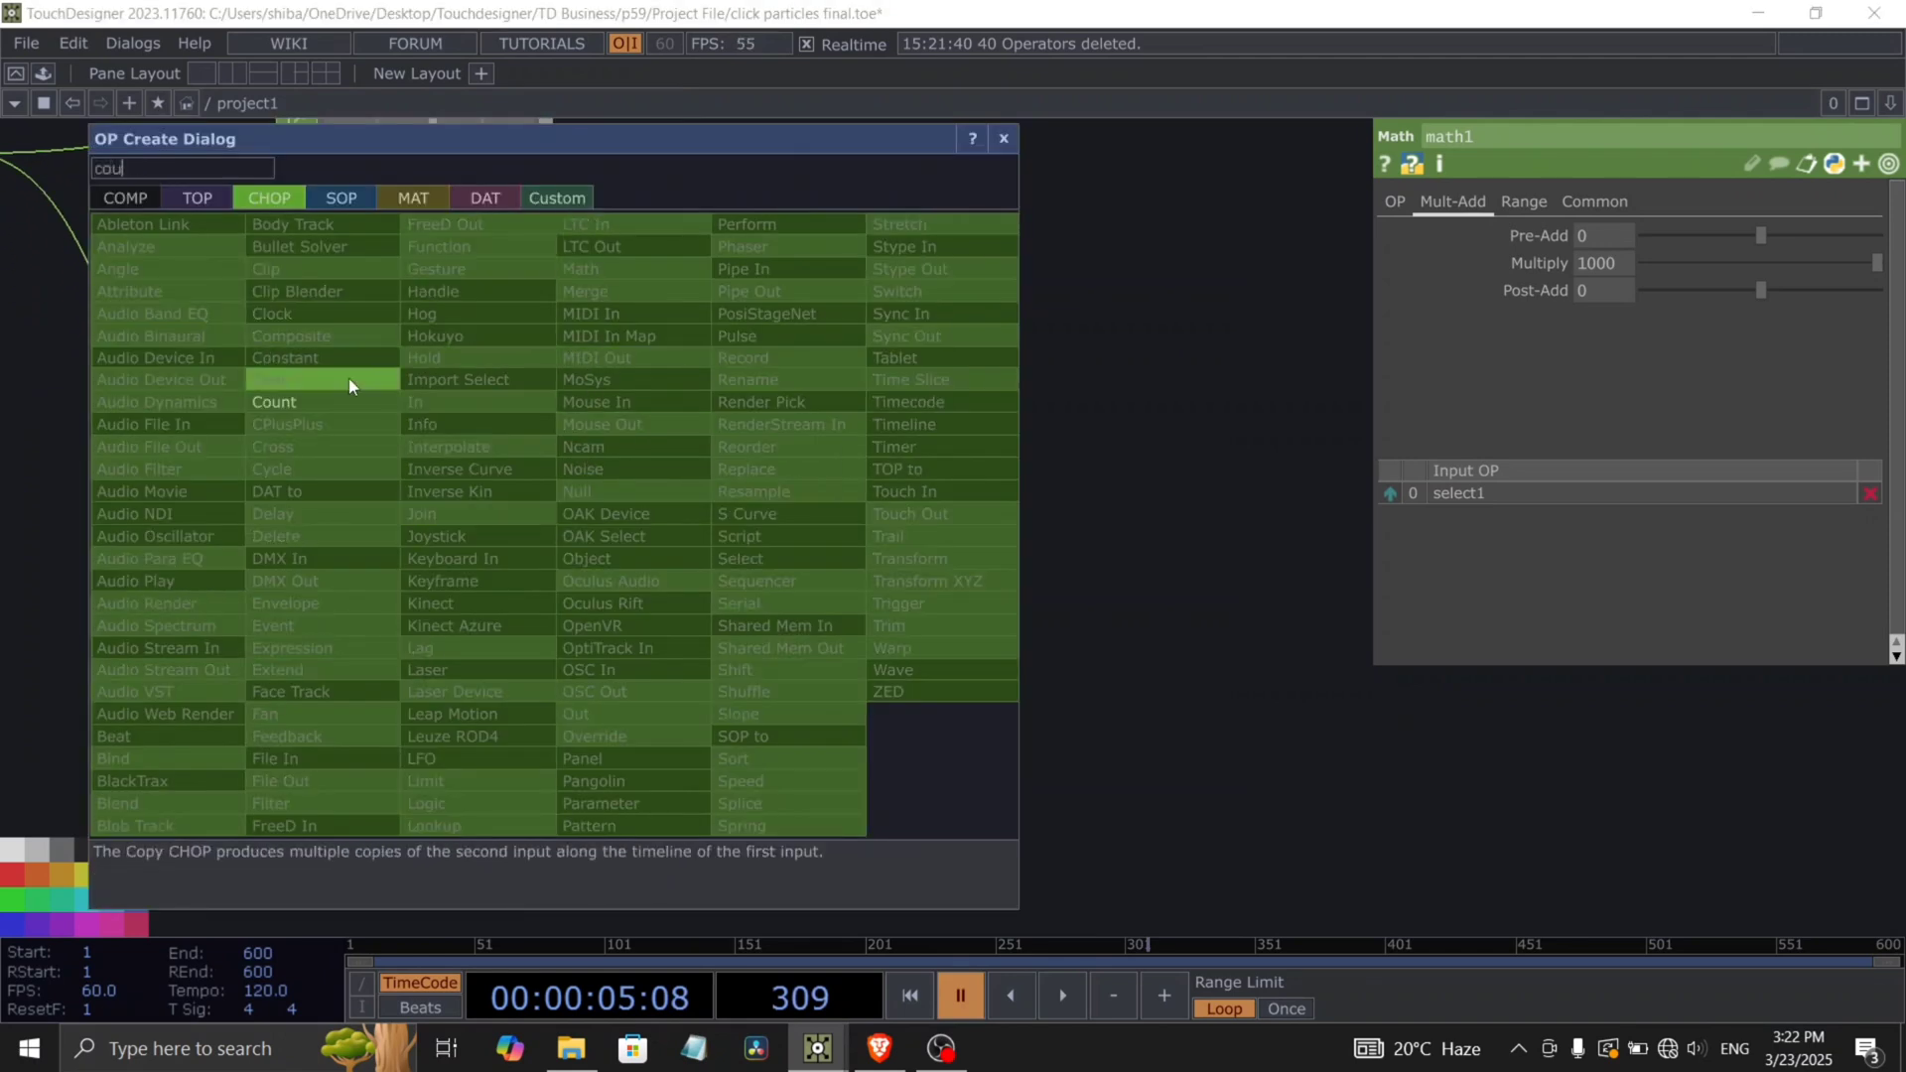
left_click(328, 402)
left_click(766, 520)
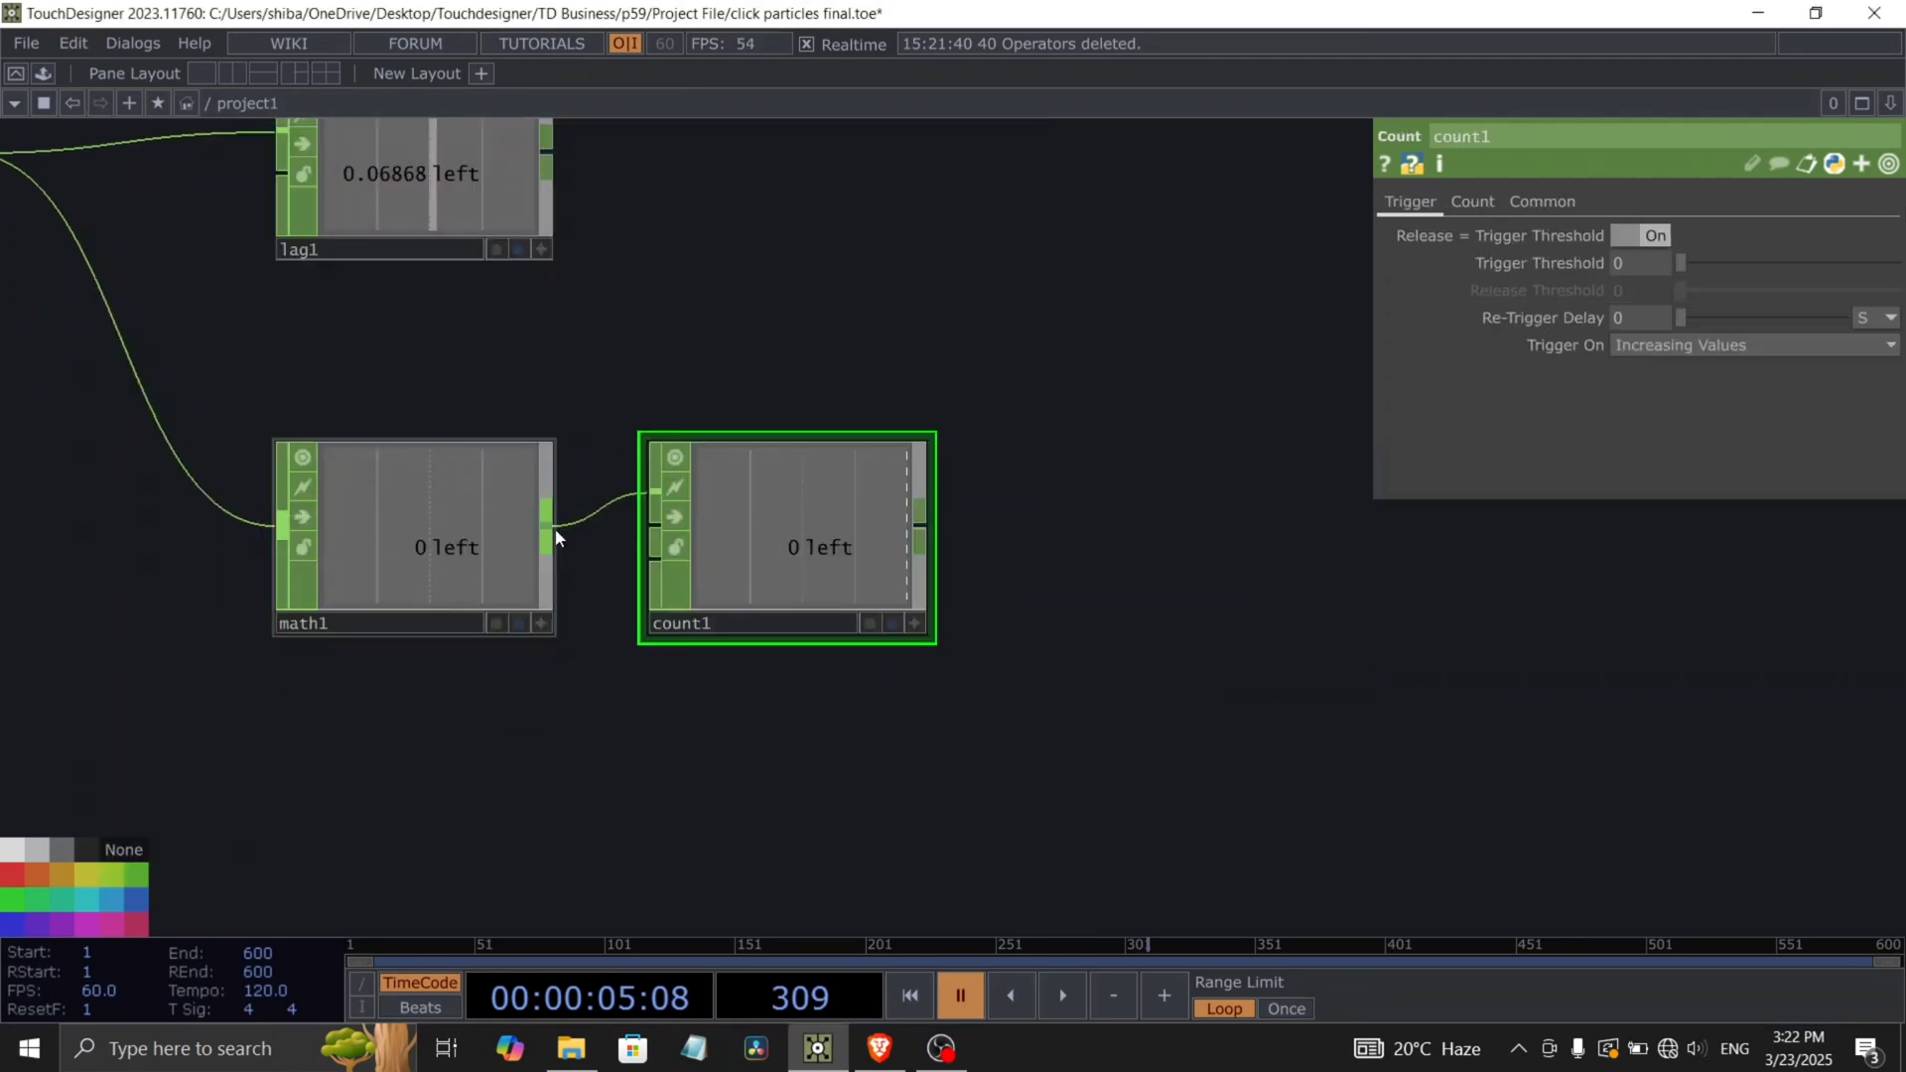
left_click_drag(618, 568, 654, 560)
Run the timeline and trigger the left mouse button to test the Count CHOP.
left_click_drag(1013, 549, 773, 549)
key("space")
left_click(919, 354)
left_click(920, 355)
key("space")
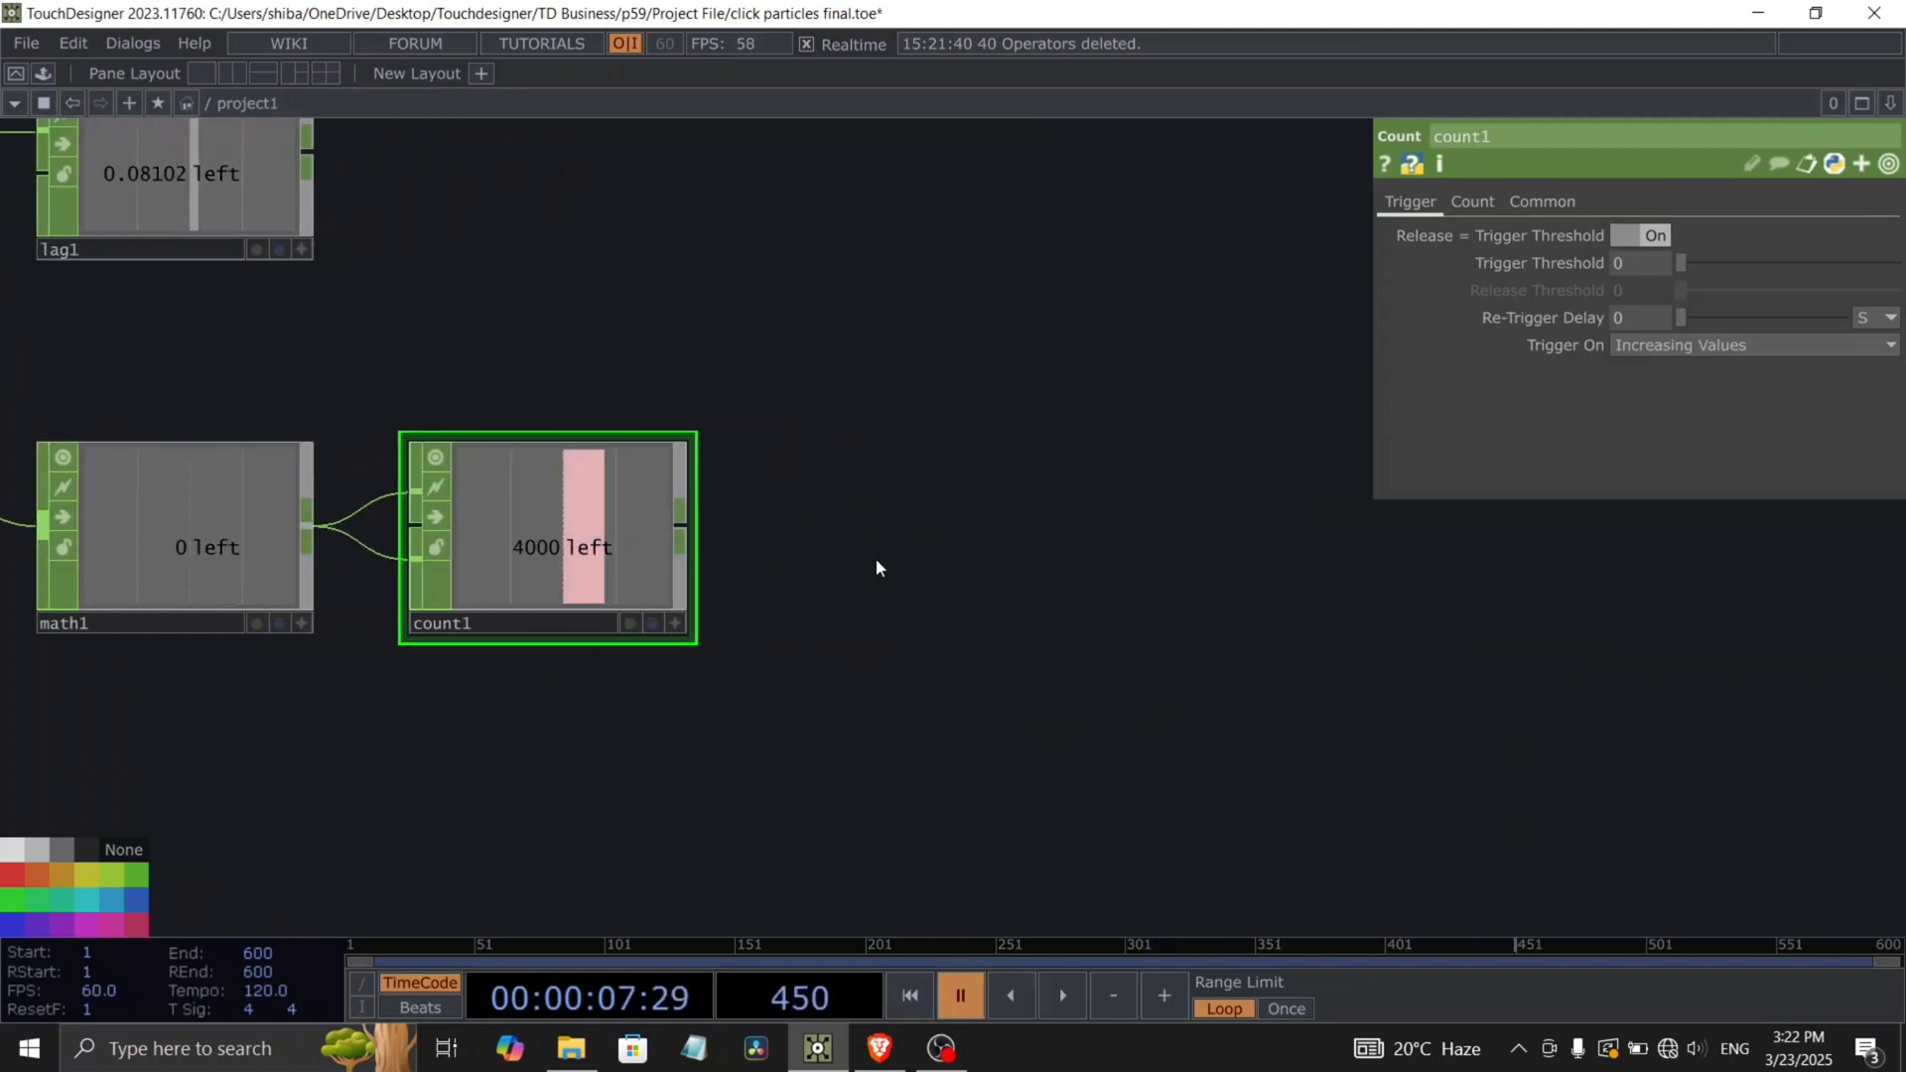
Add a Math CHOP after count1.
left_click_drag(899, 546, 744, 580)
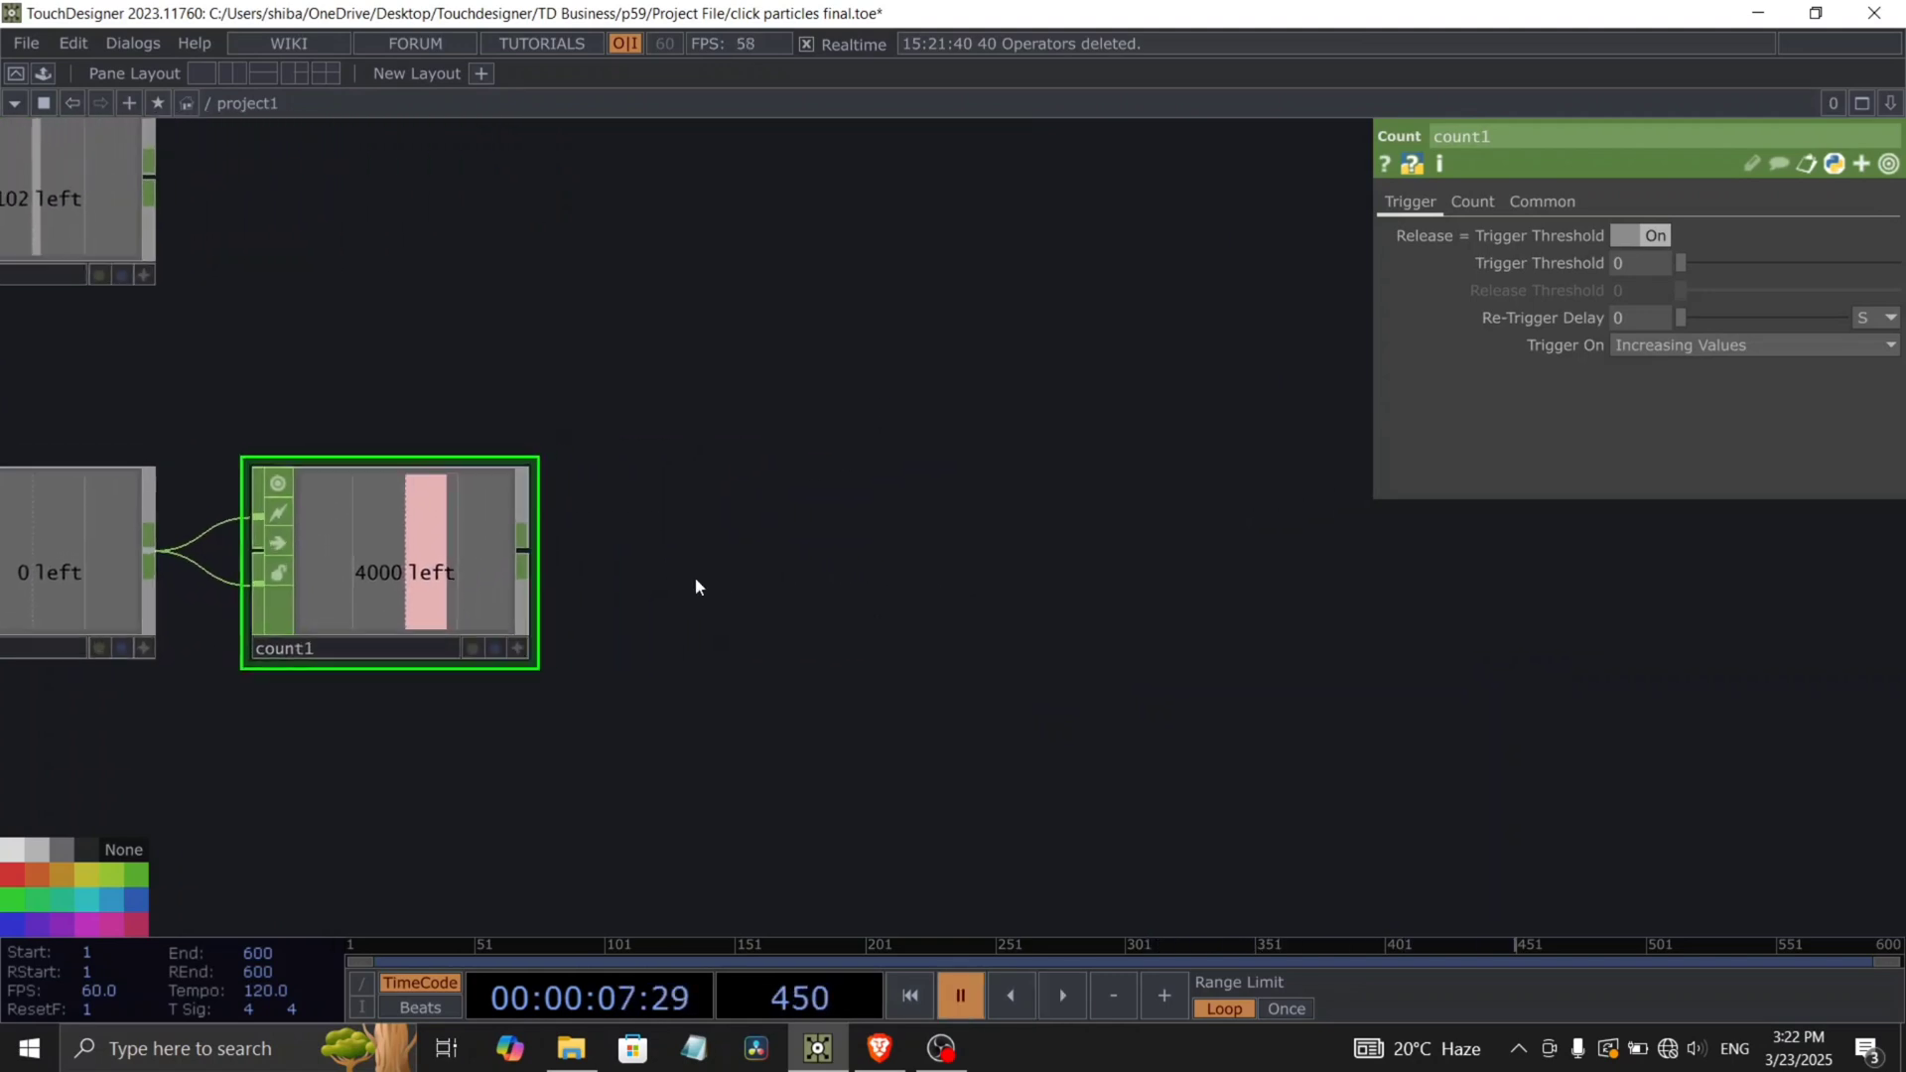
right_click(537, 554)
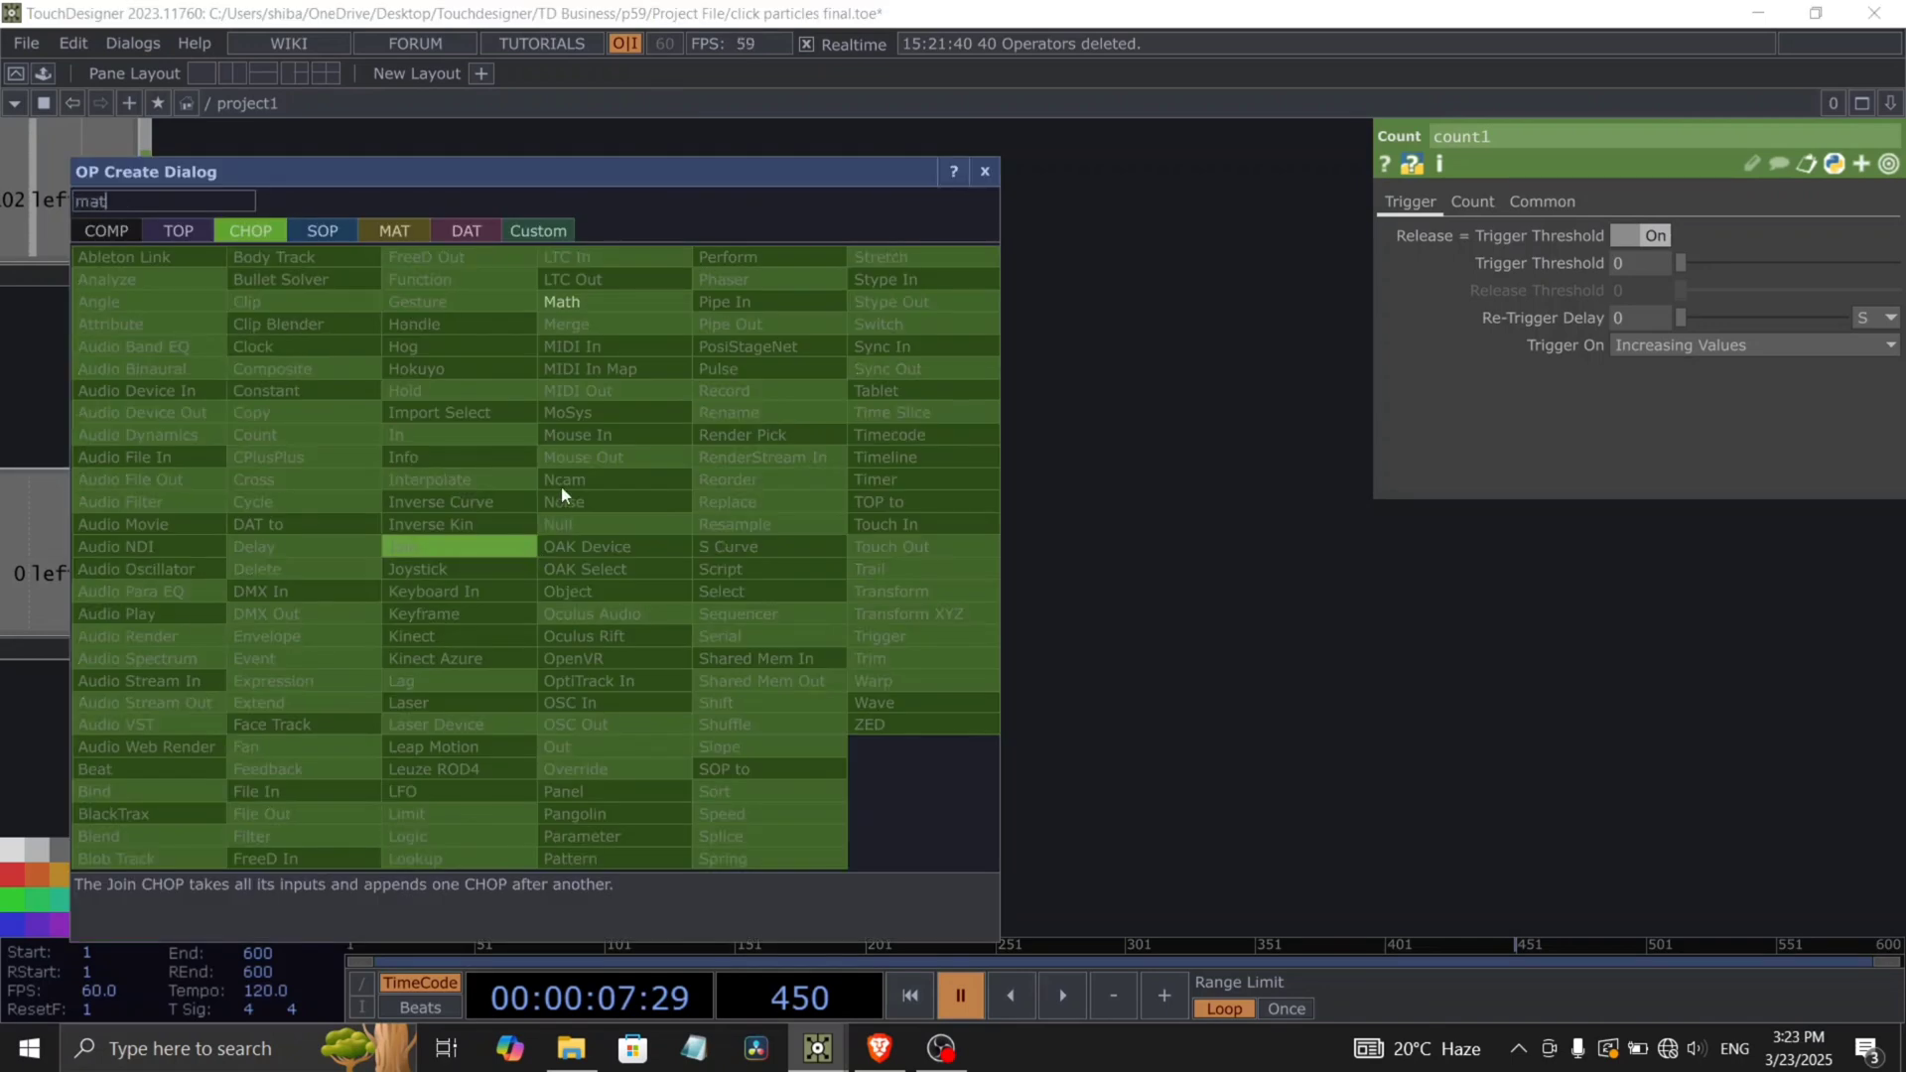
left_click(597, 302)
left_click(760, 562)
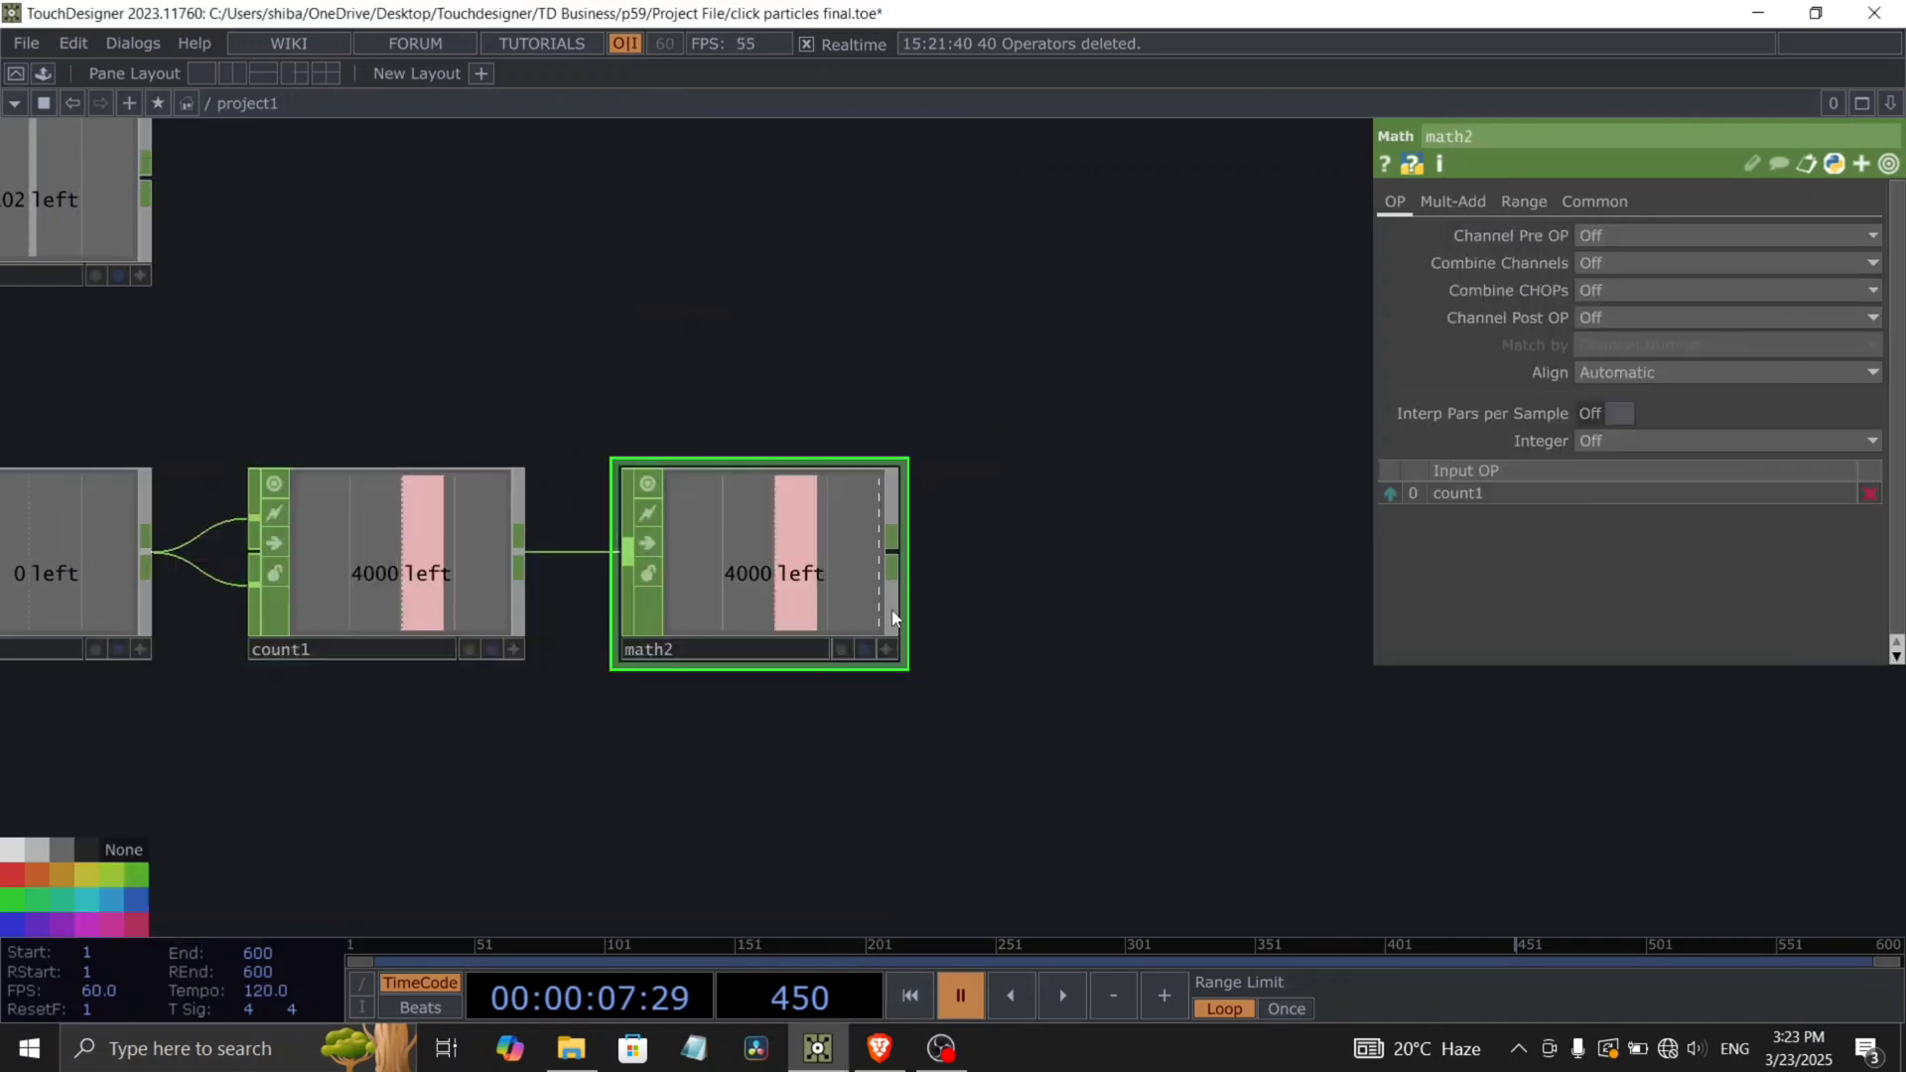
Set the Multiply value of math2 to 10.
left_click_drag(892, 612, 776, 649)
left_click_drag(656, 580, 711, 566)
left_click_drag(946, 633, 912, 637)
left_click(1430, 203)
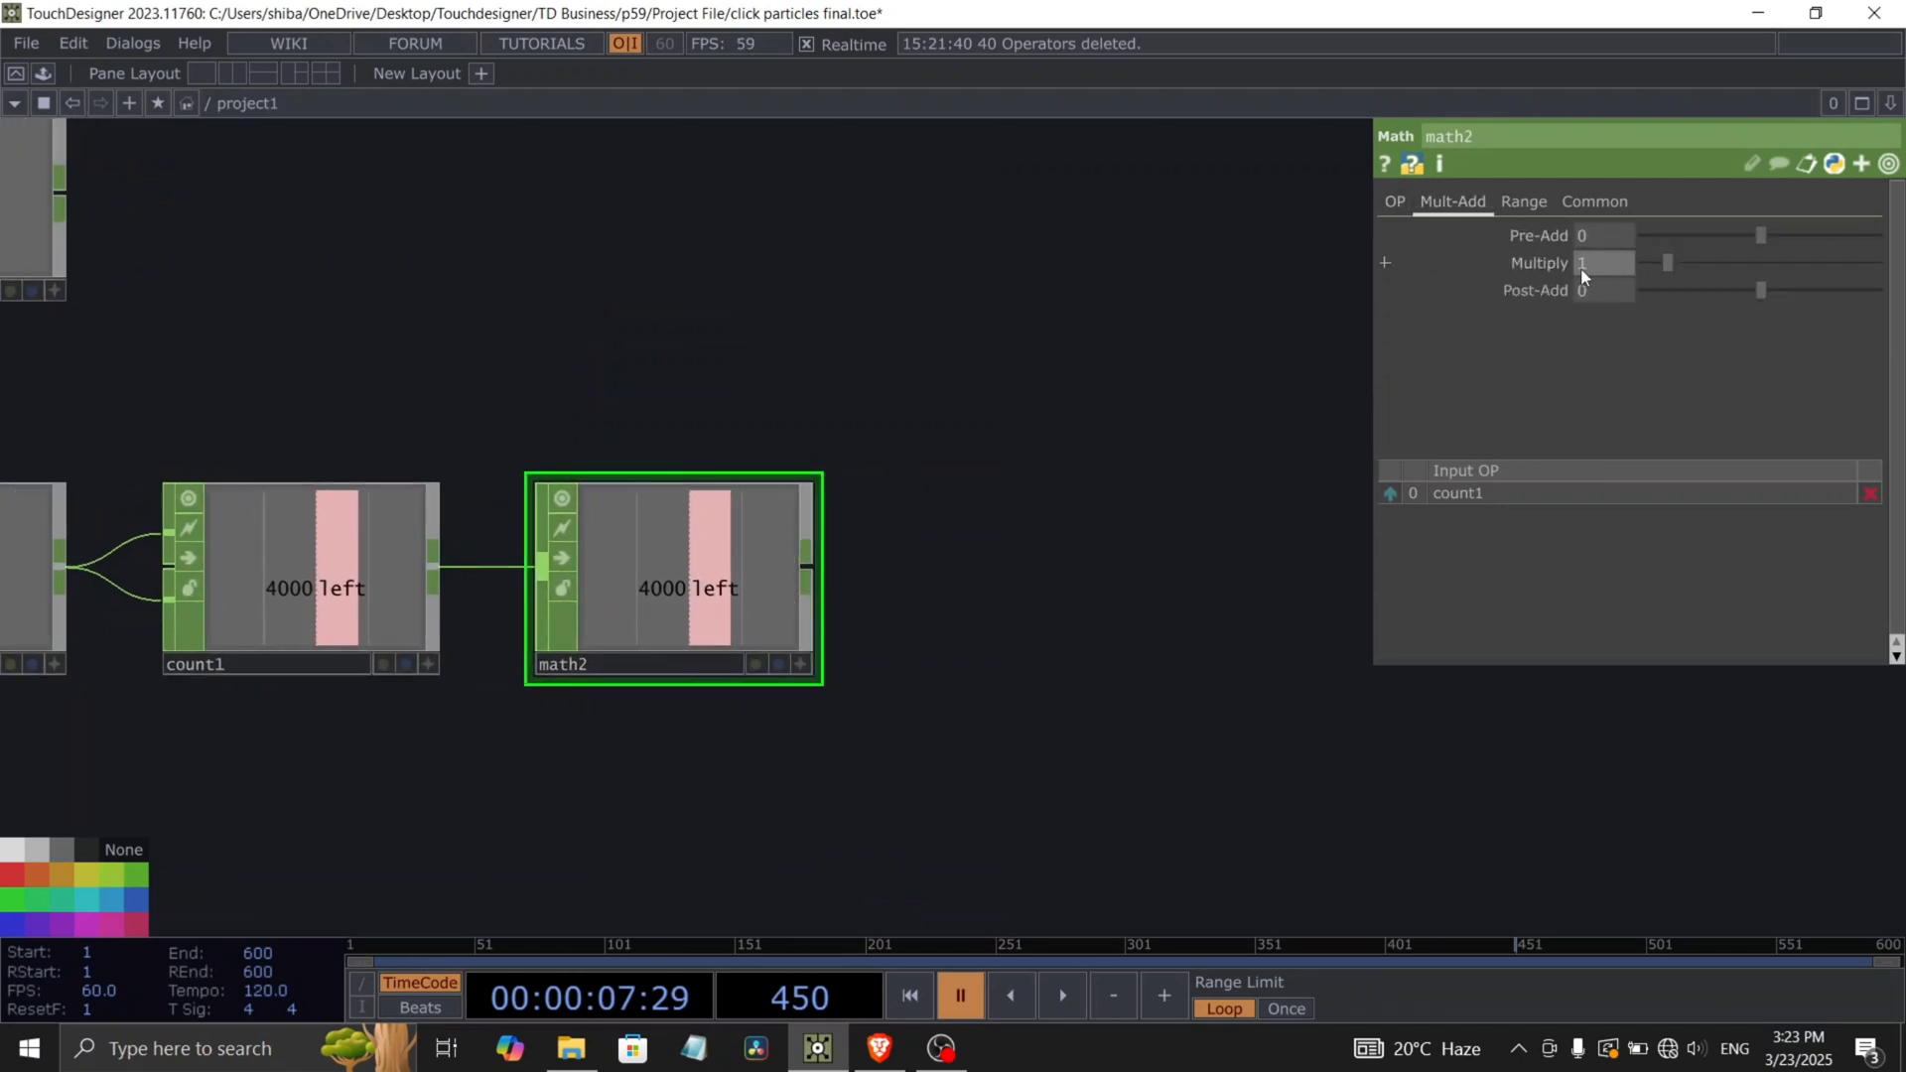
key("Return")
Run the timeline and trigger mouse clicks to check the output of math2, then pause playback.
left_click_drag(1020, 605, 859, 608)
key("space")
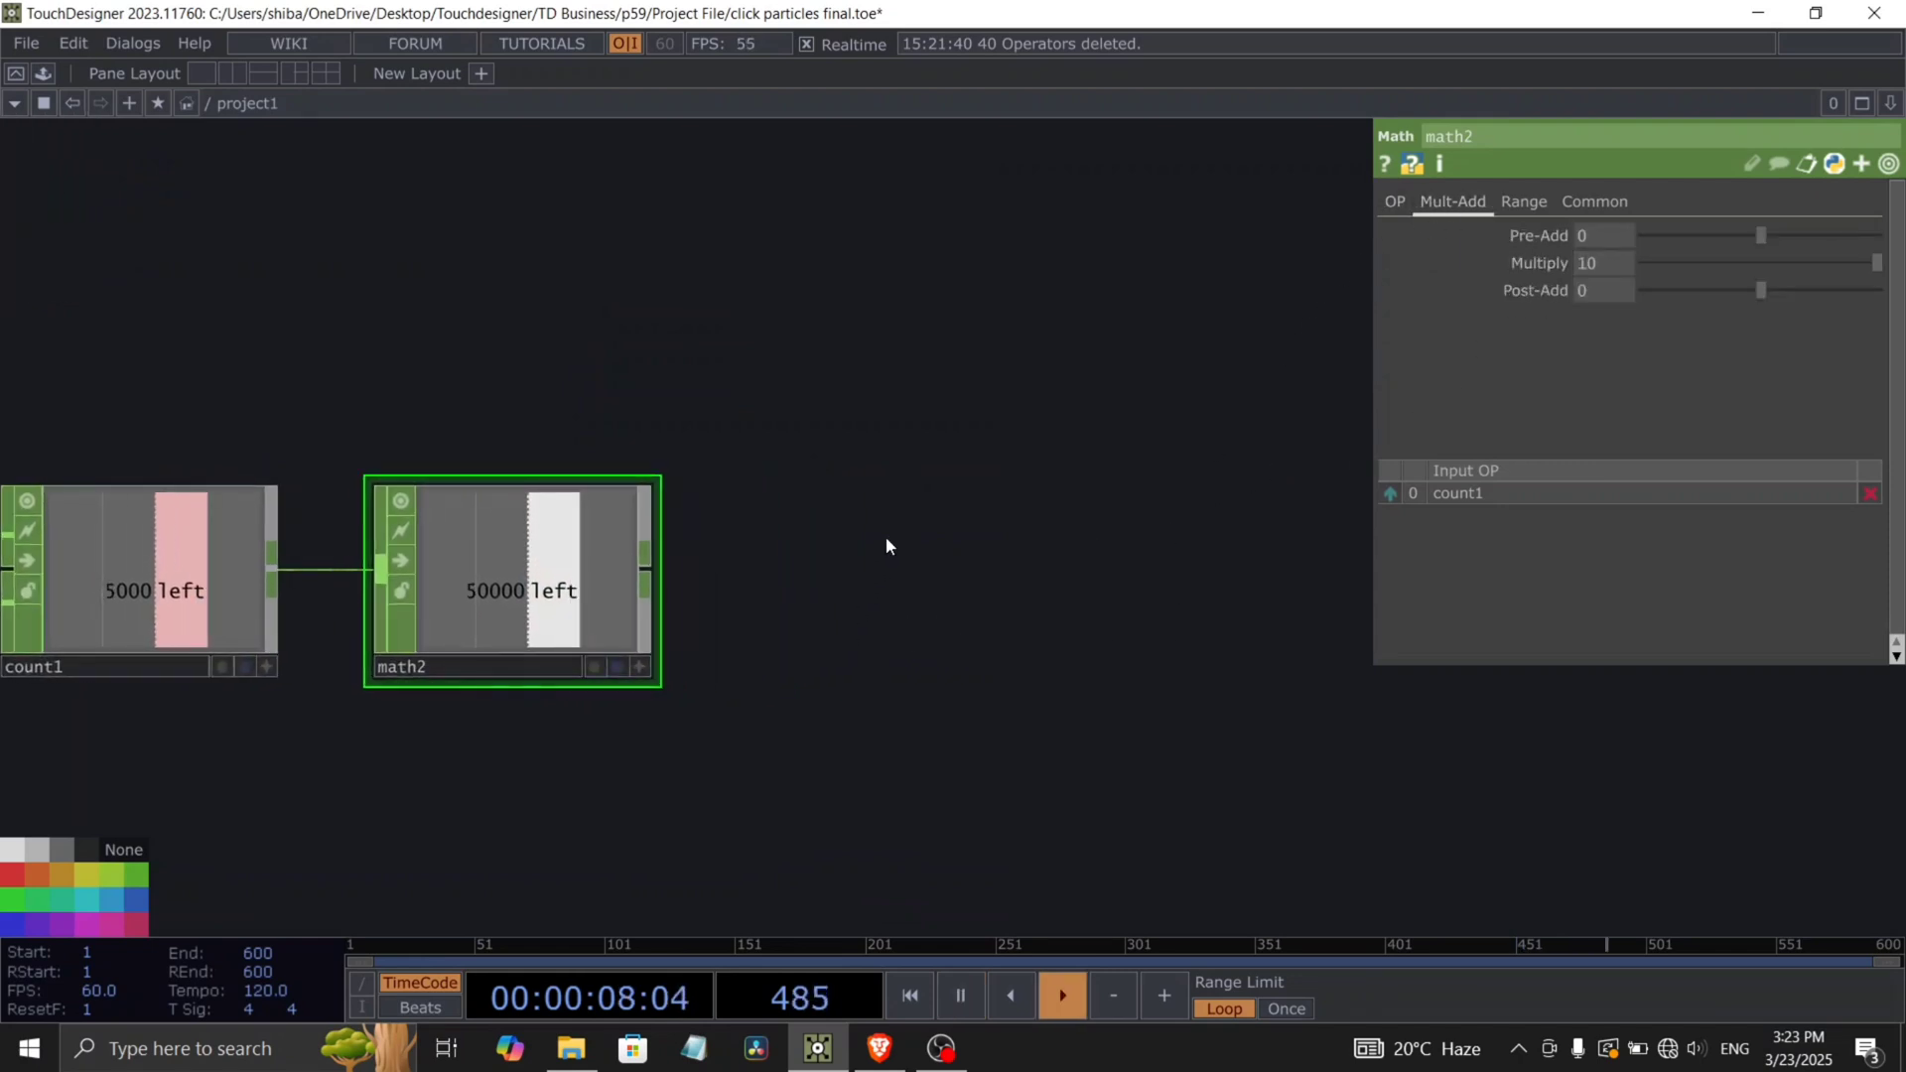
key("Tab")
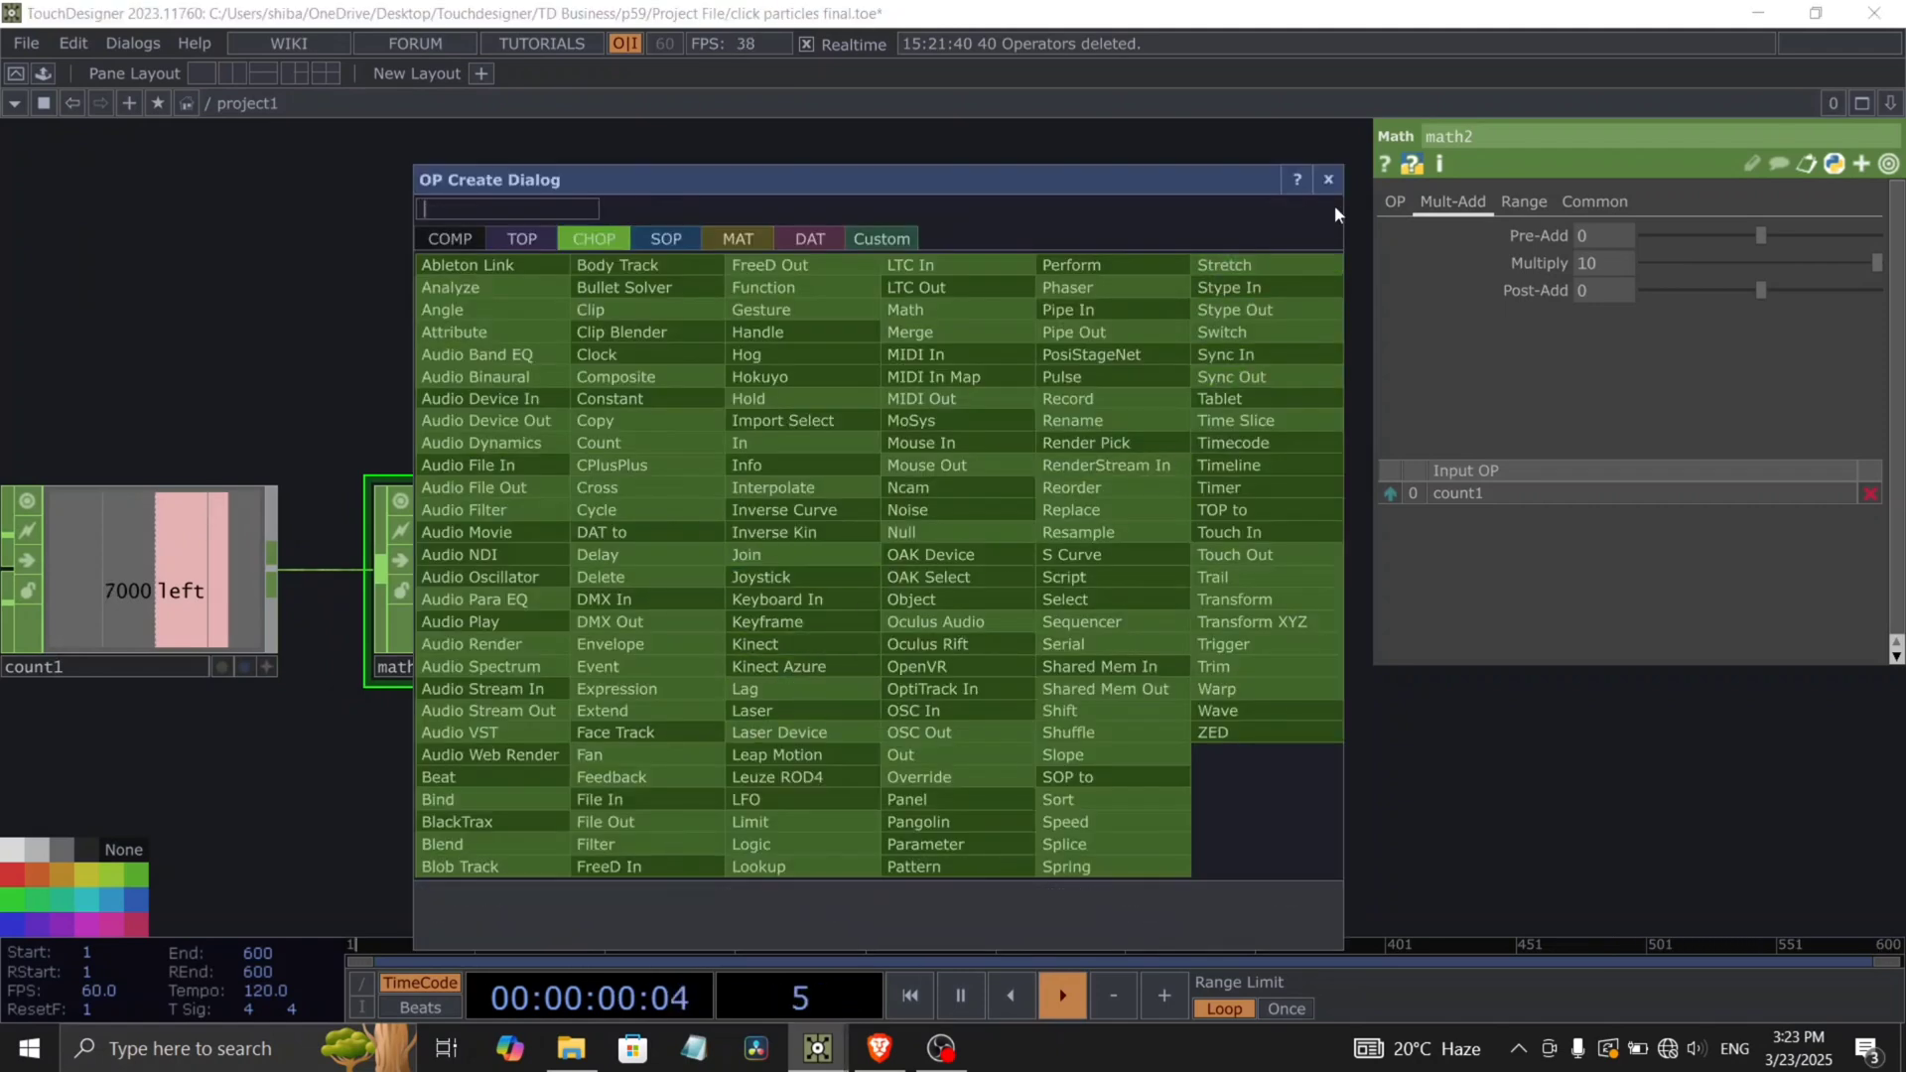
key("Escape")
left_click_drag(1097, 520, 905, 546)
key("space")
Add a Limit CHOP after math2.
left_click_drag(744, 661, 656, 717)
right_click(384, 645)
type("li")
left_click(403, 892)
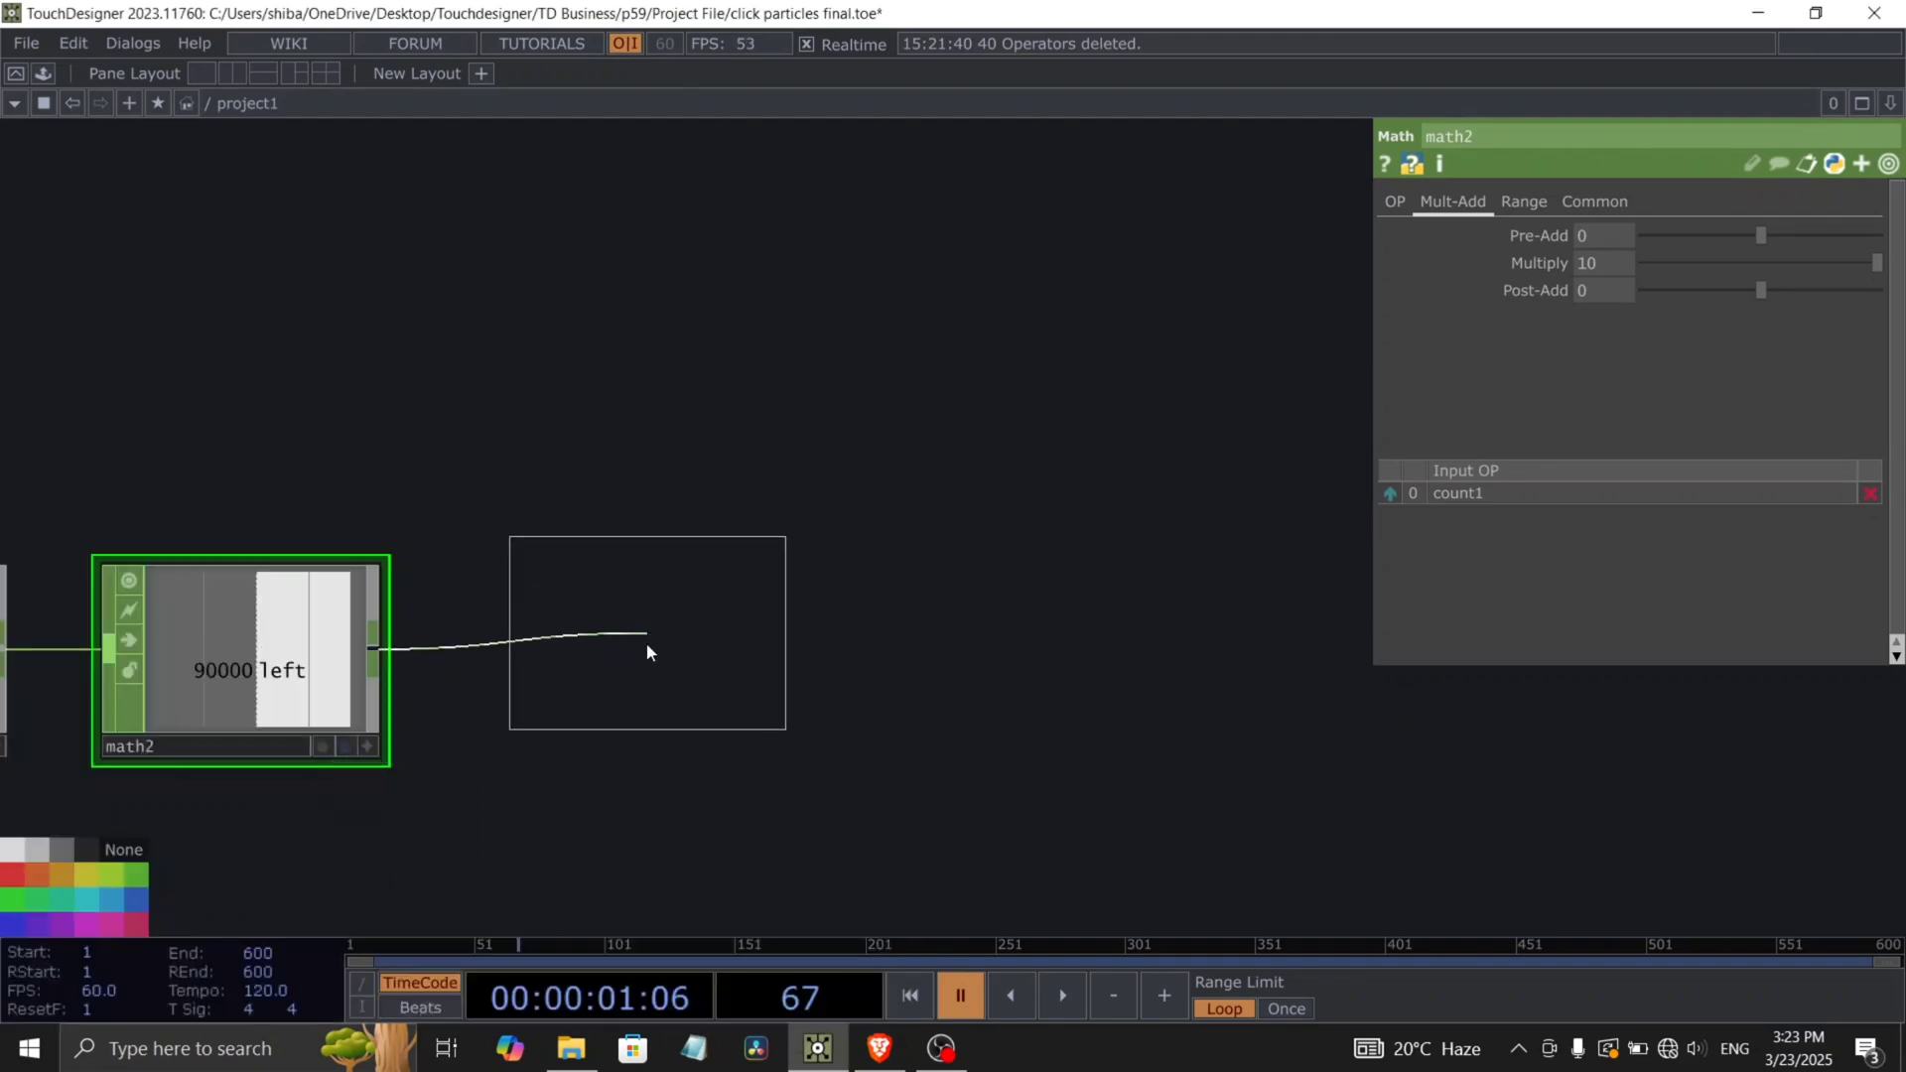
left_click(660, 674)
Set limit1's Type to Loop with Minimum 0 and Maximum 20000.
left_click_drag(842, 701, 786, 725)
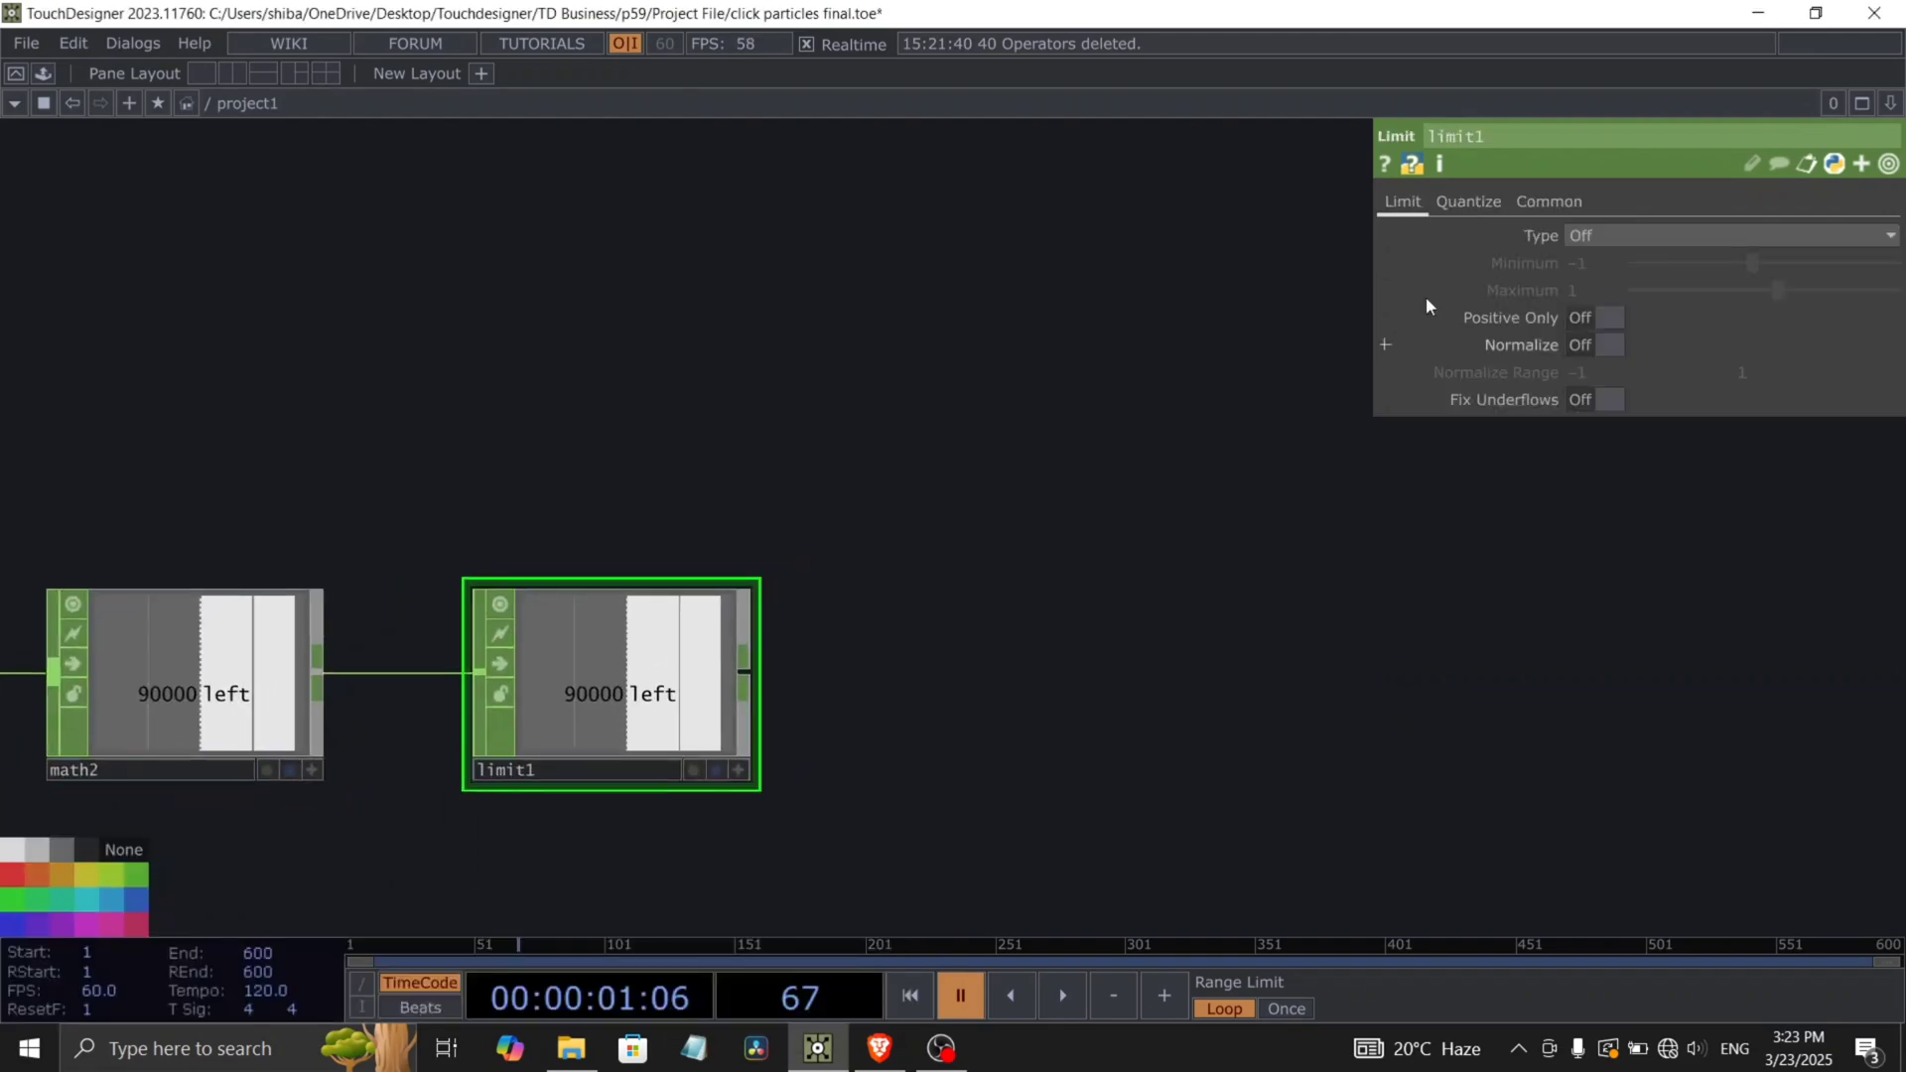
left_click(1469, 203)
left_click(1403, 203)
left_click(1588, 236)
left_click(1593, 312)
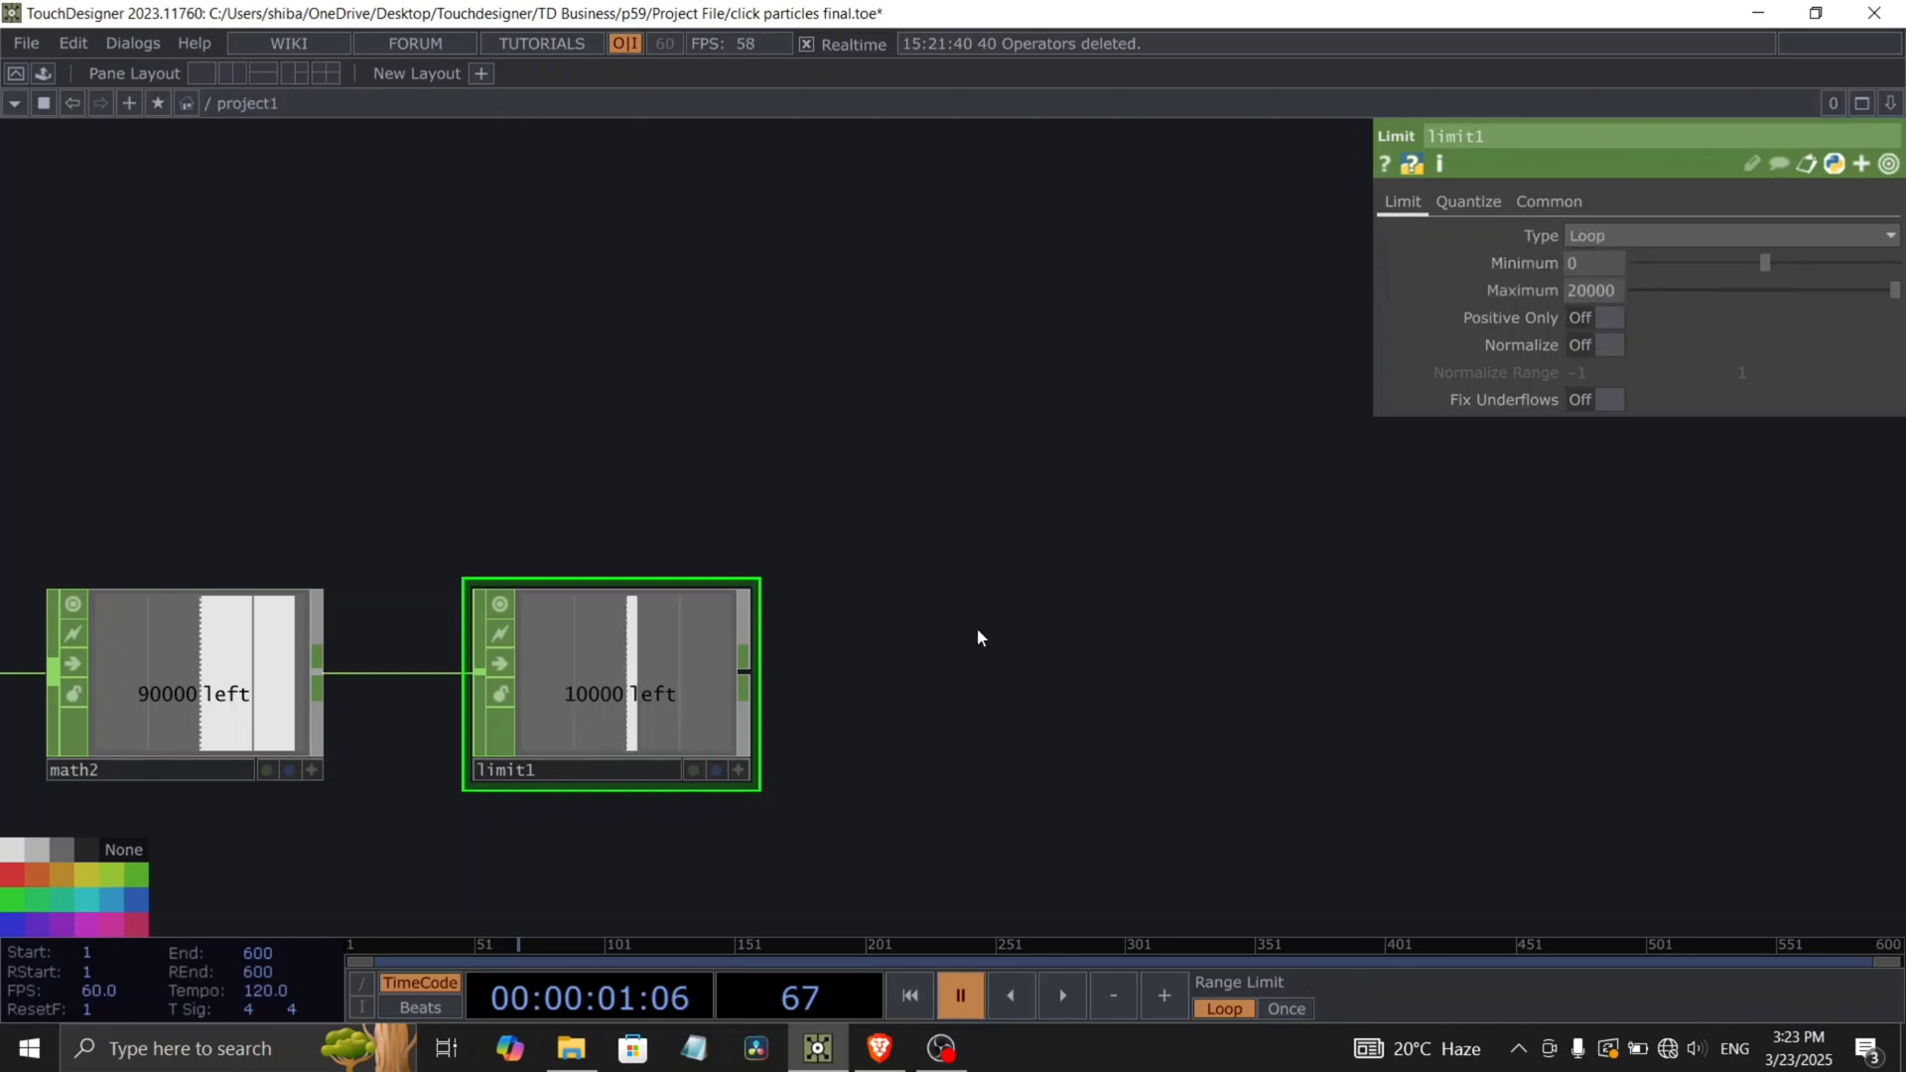
Play the timeline with repeated mouse clicks to check the looping output of limit1, and pause it.
double_click(895, 579)
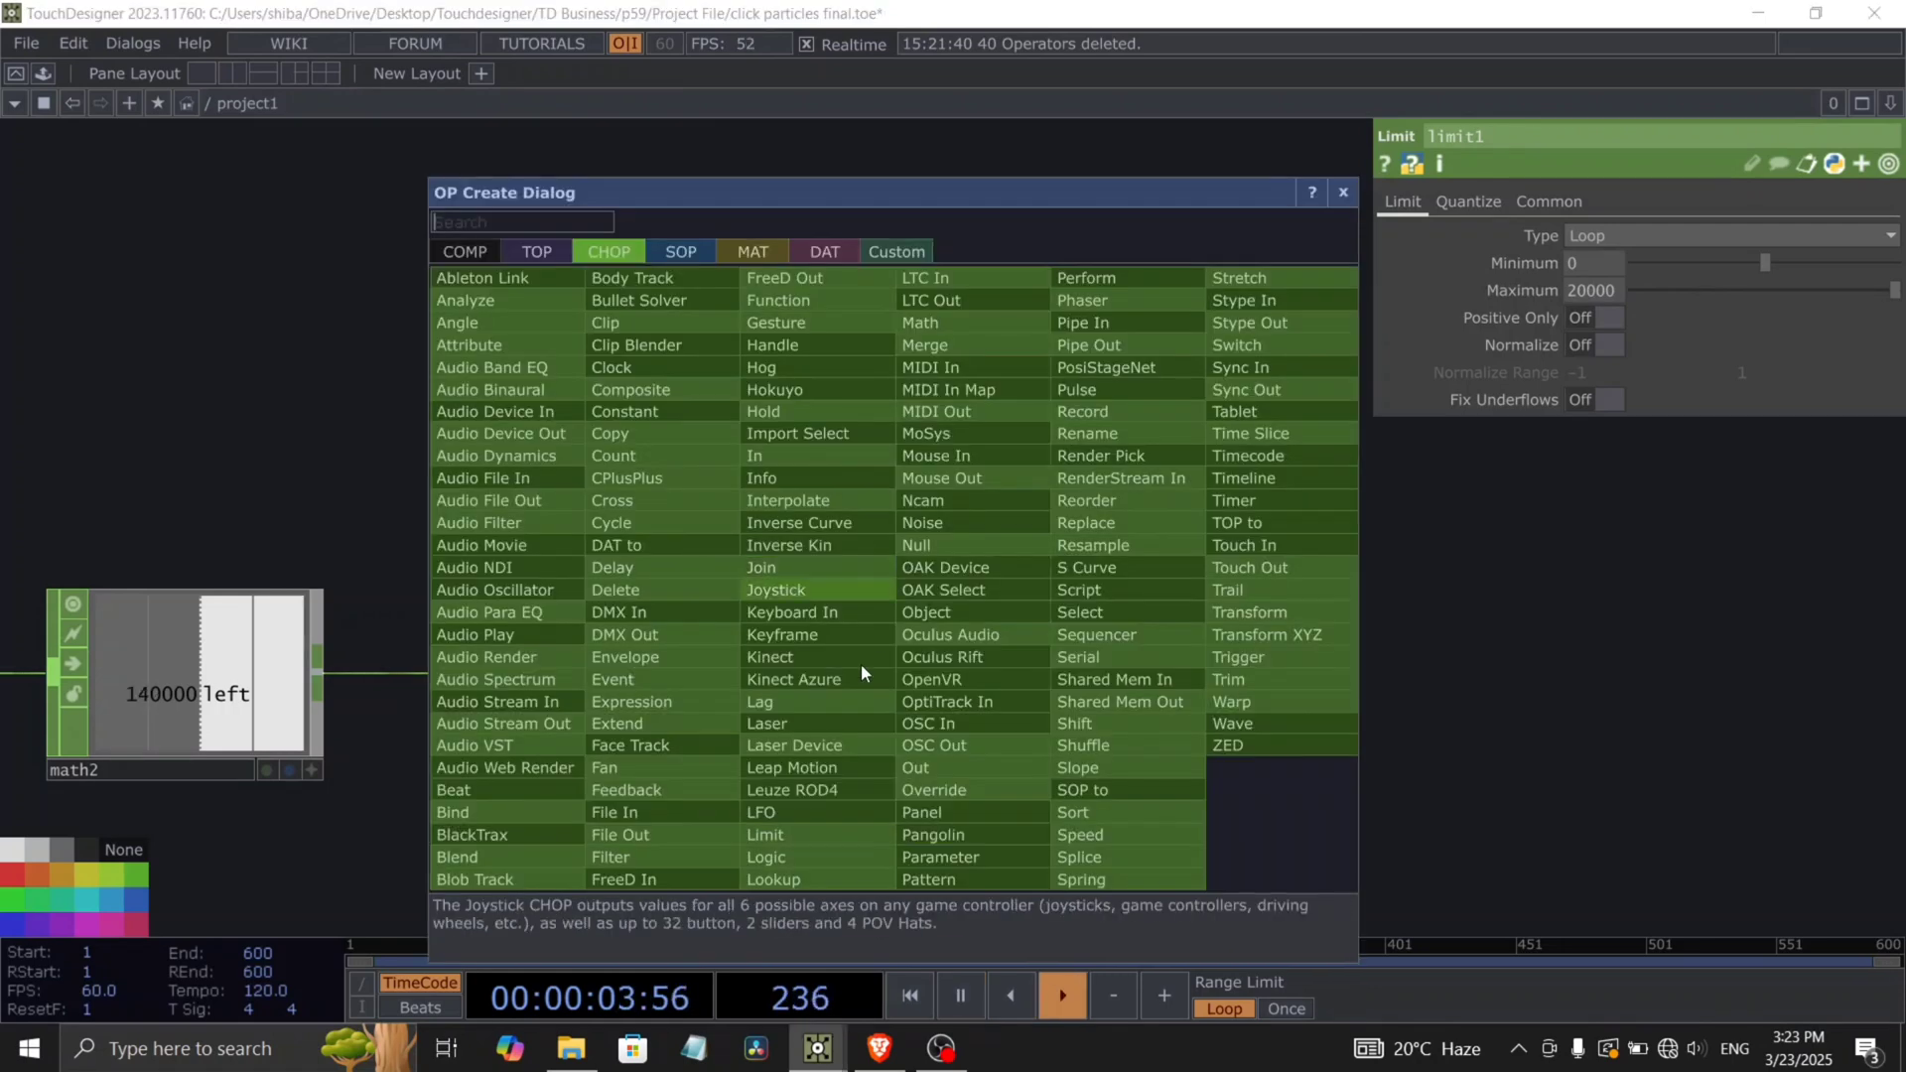
left_click(1351, 184)
left_click_drag(957, 655, 1001, 451)
key("space")
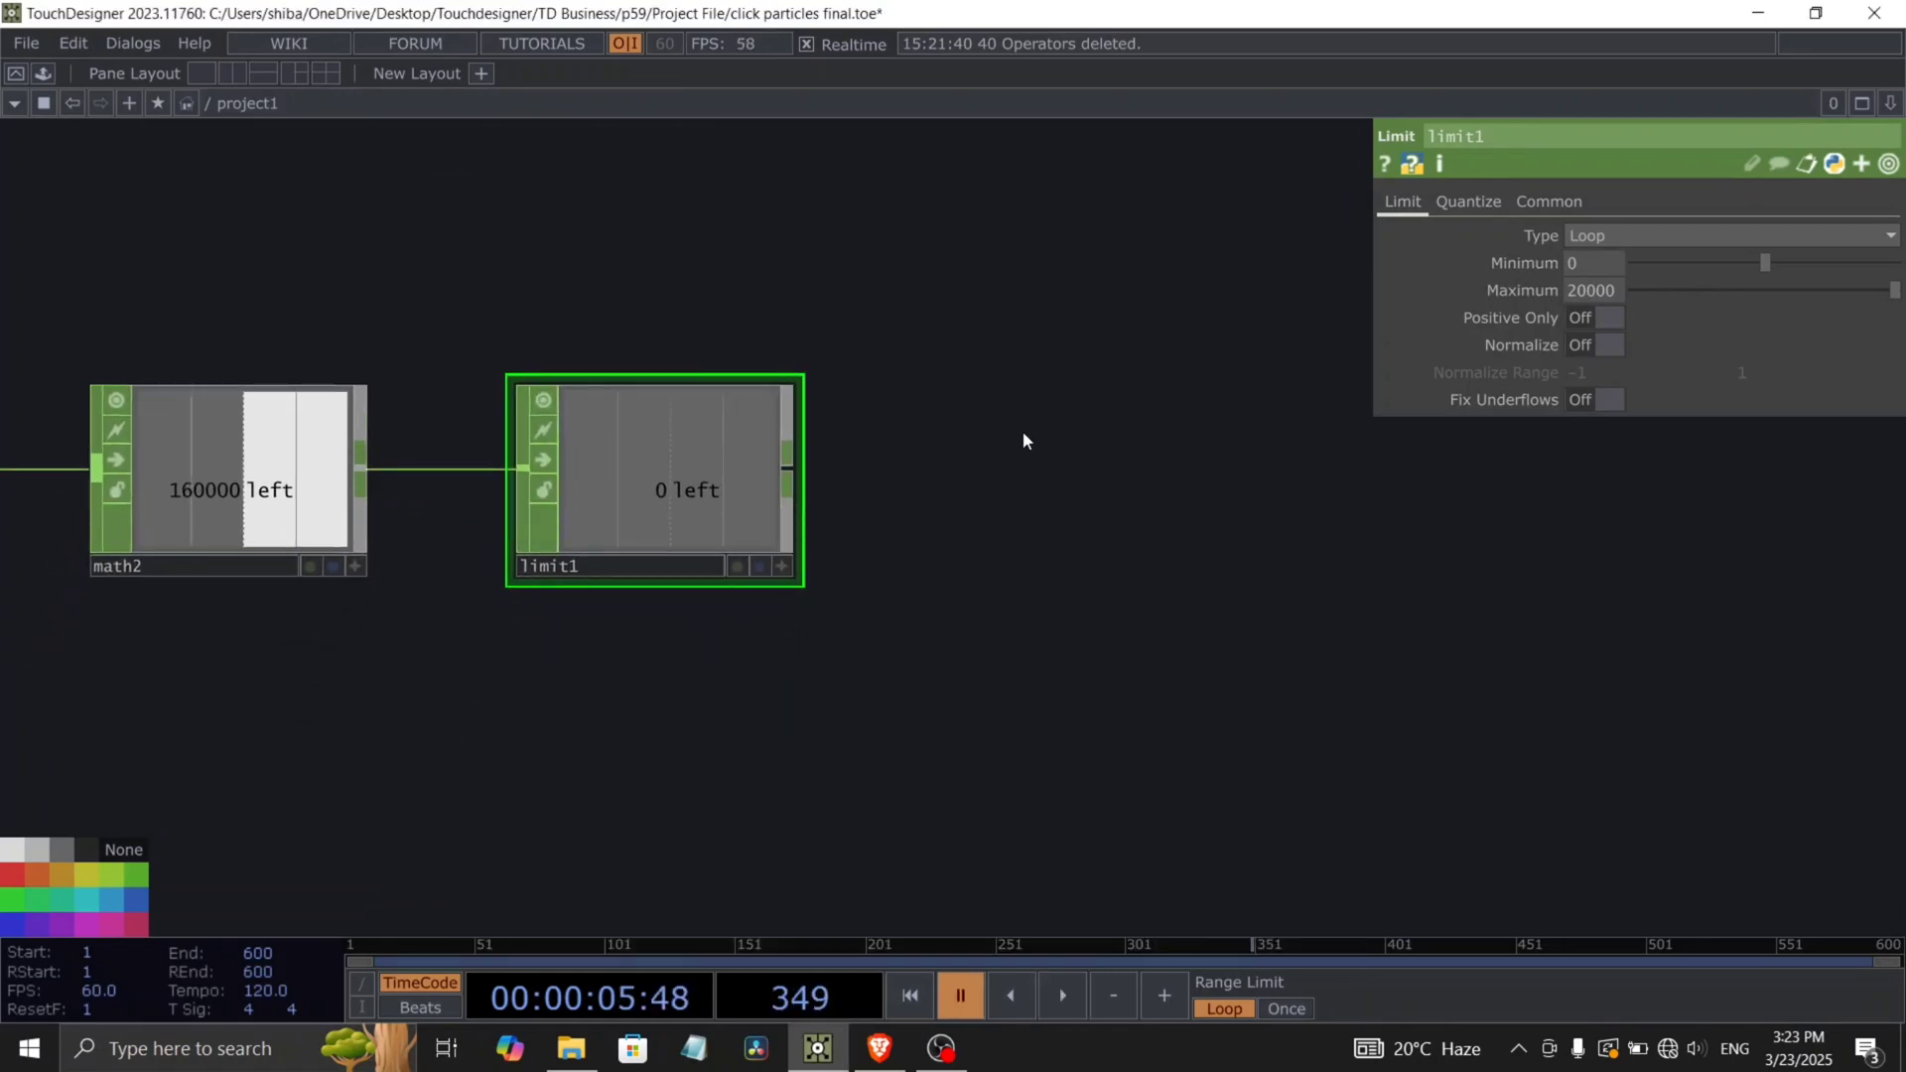
key("space")
key("space")
Branch a second Select CHOP off mousein1 and place it below the existing chain.
left_click_drag(596, 707, 890, 669)
middle_click_drag(889, 668, 598, 736)
left_click_drag(598, 736, 641, 757)
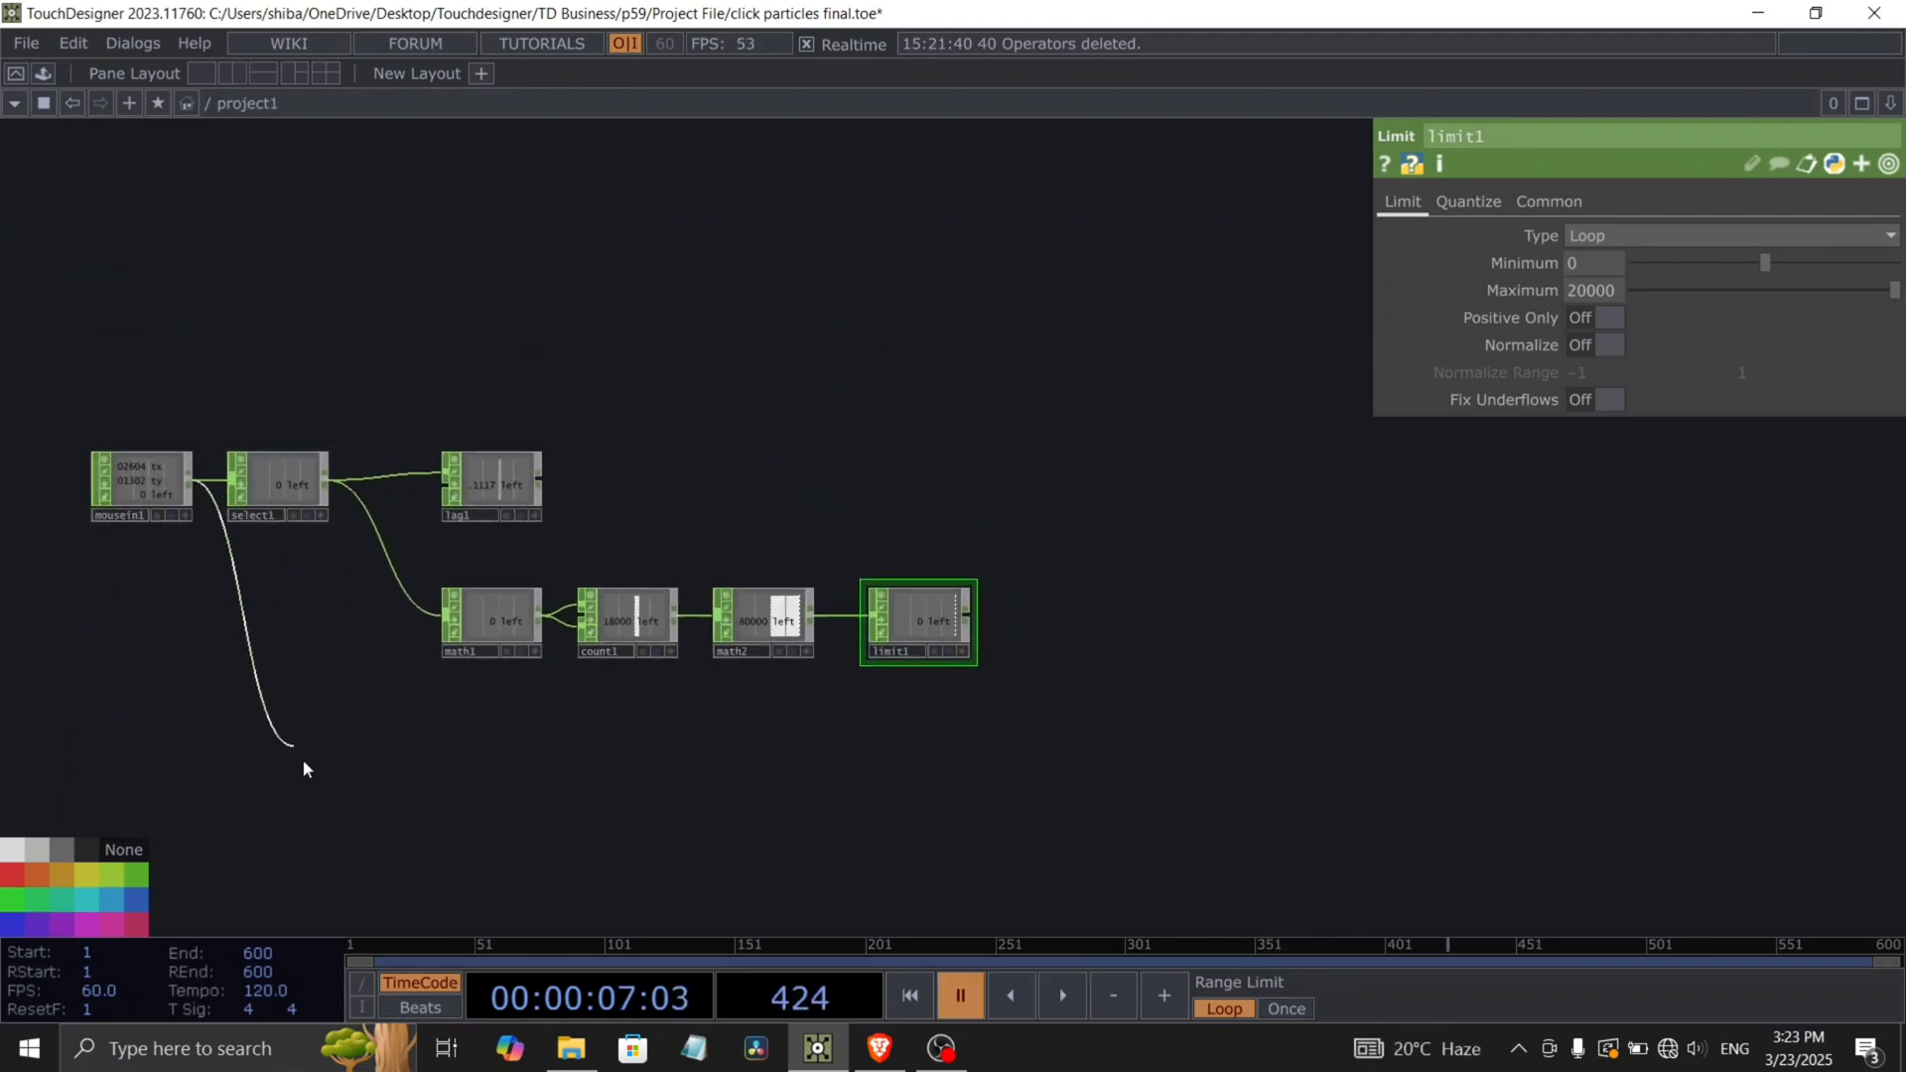
left_click(337, 826)
type("se")
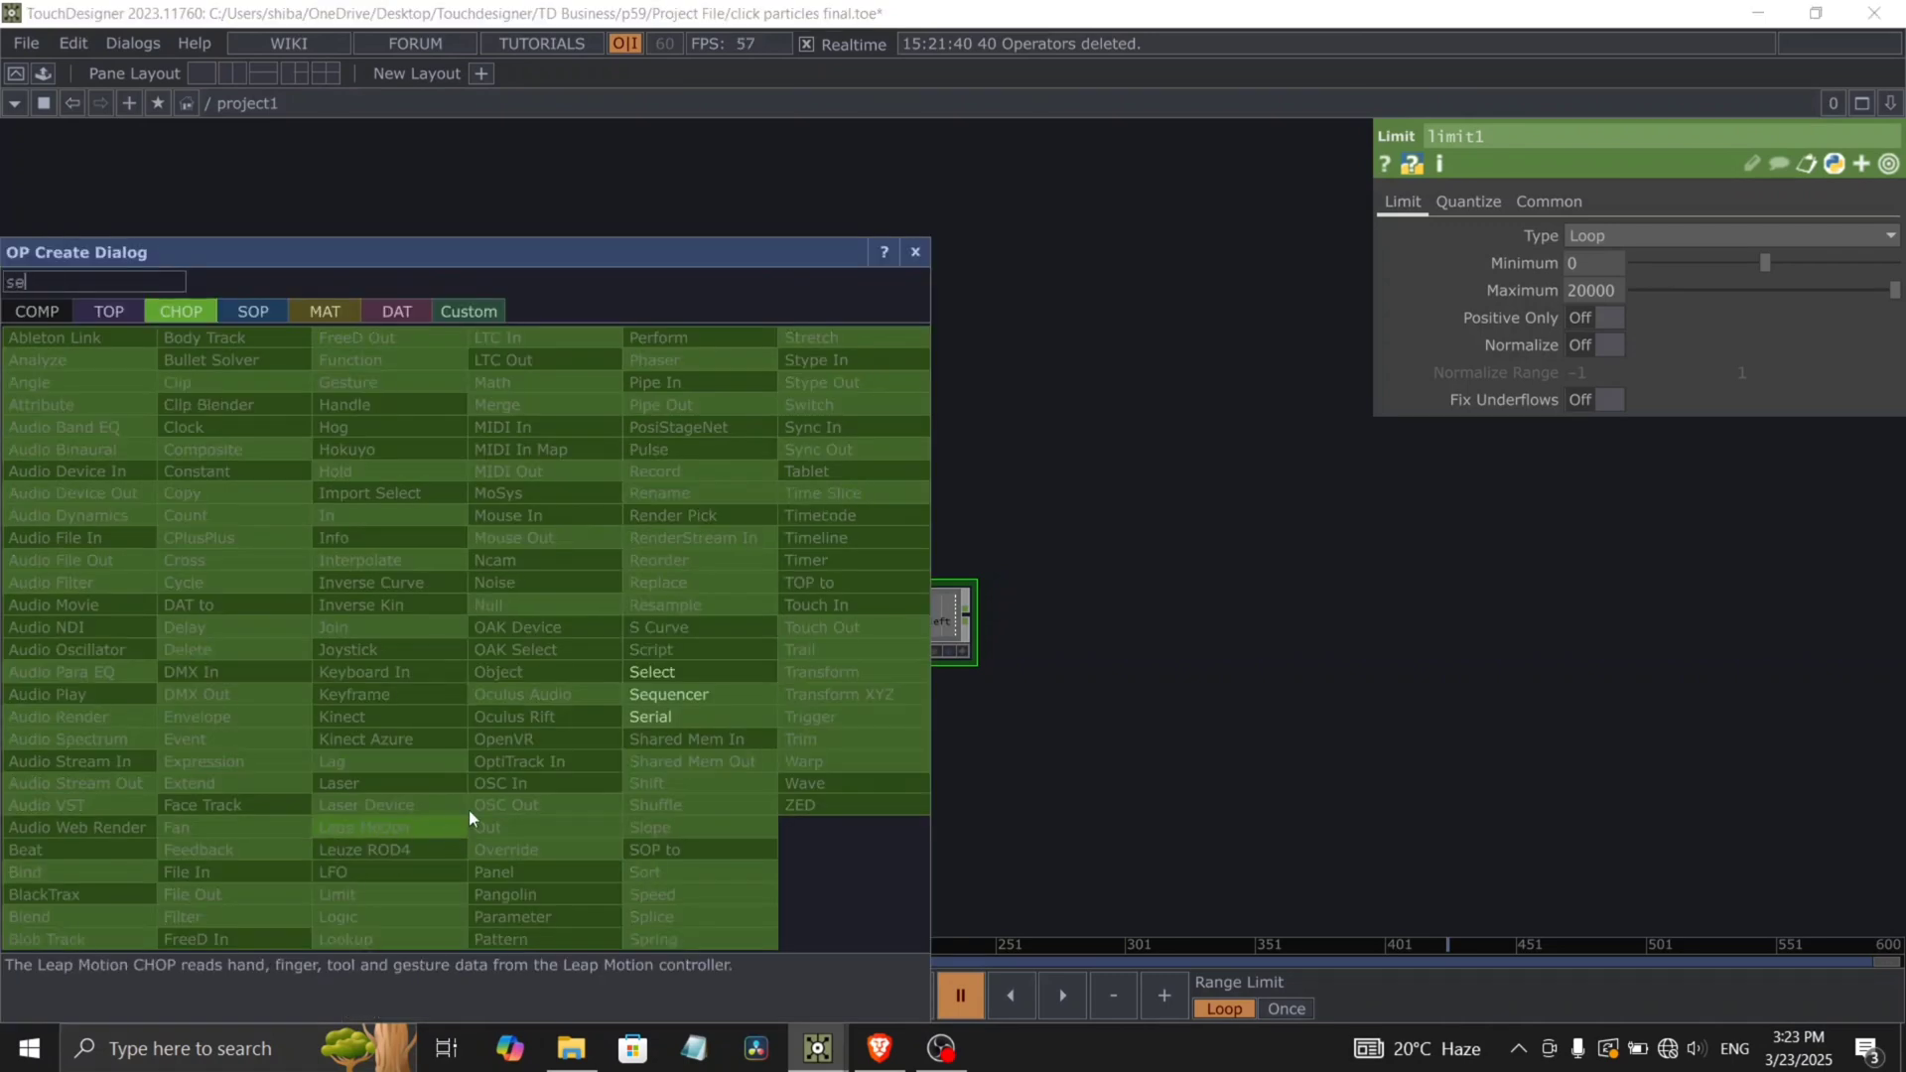
left_click(658, 673)
left_click(341, 850)
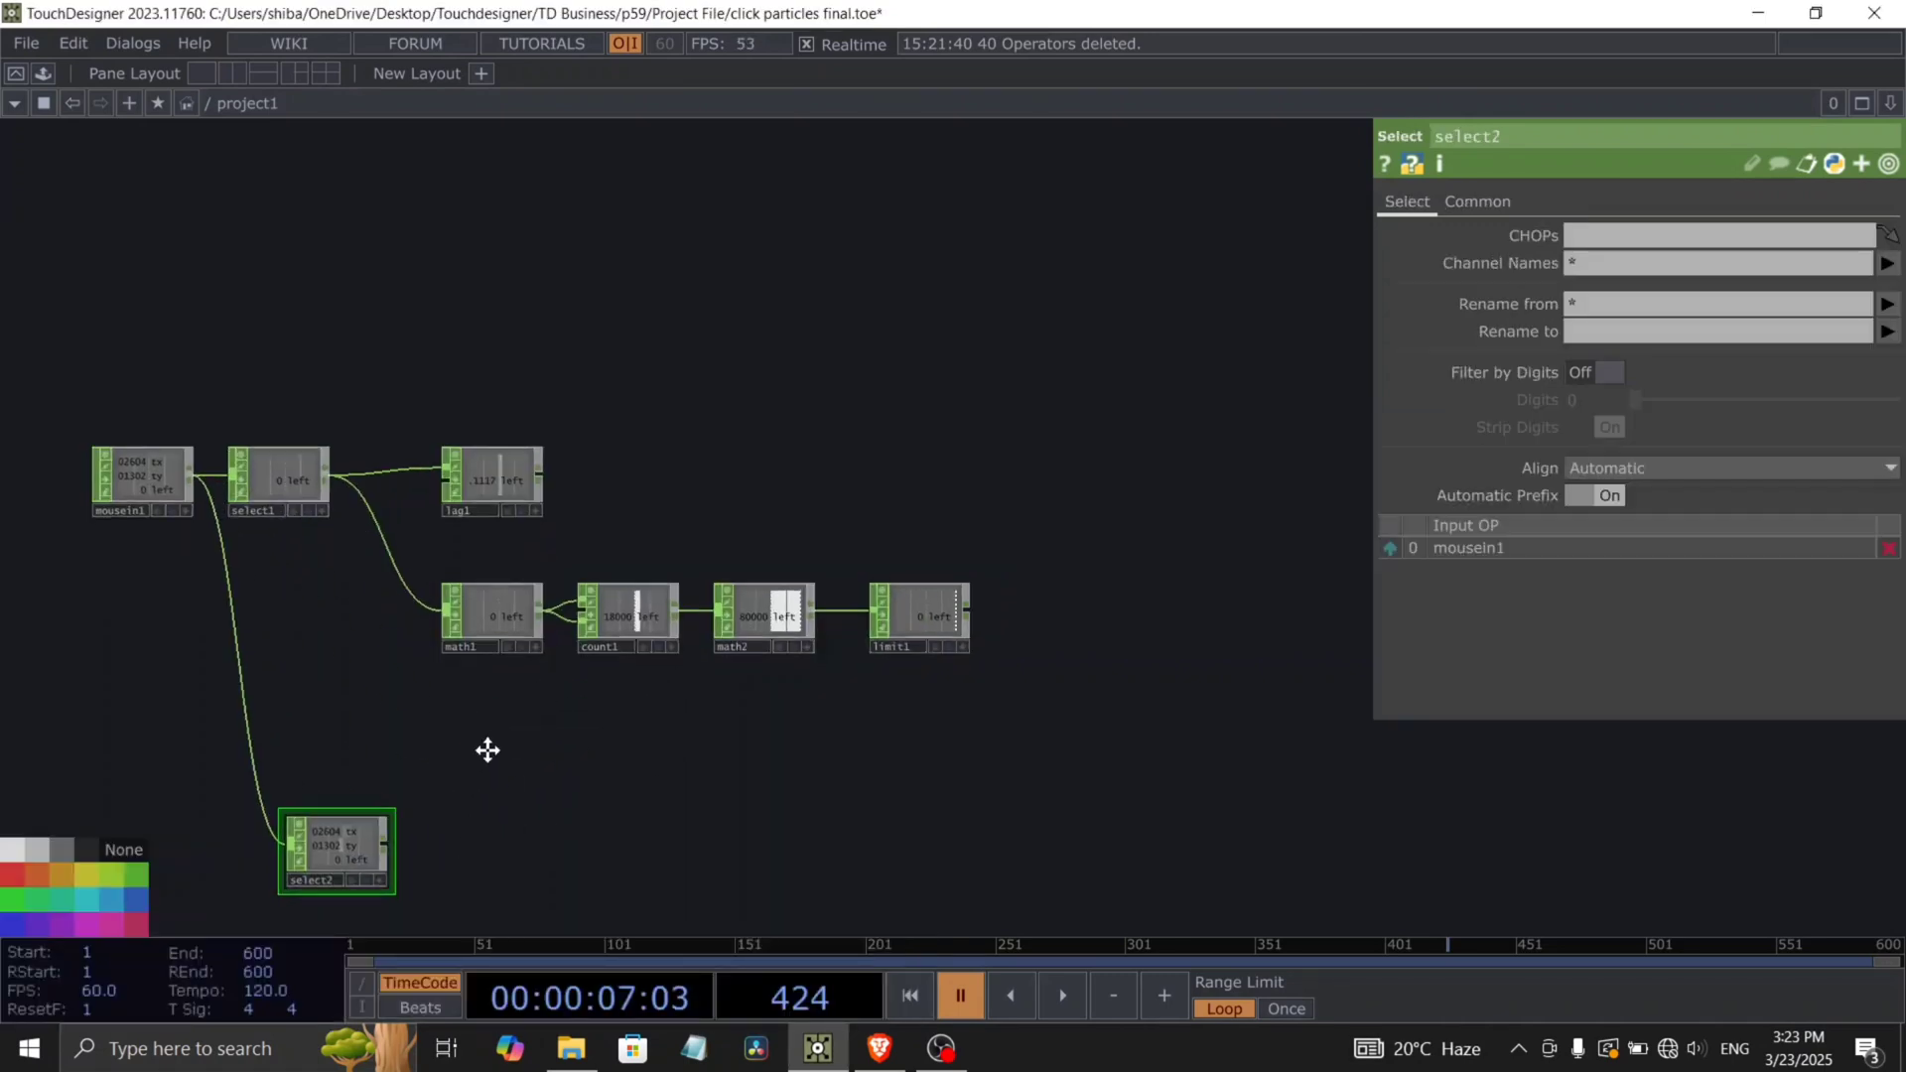
Set the Channel Names of select2 to tx.
scroll(417, 795, "up", 3)
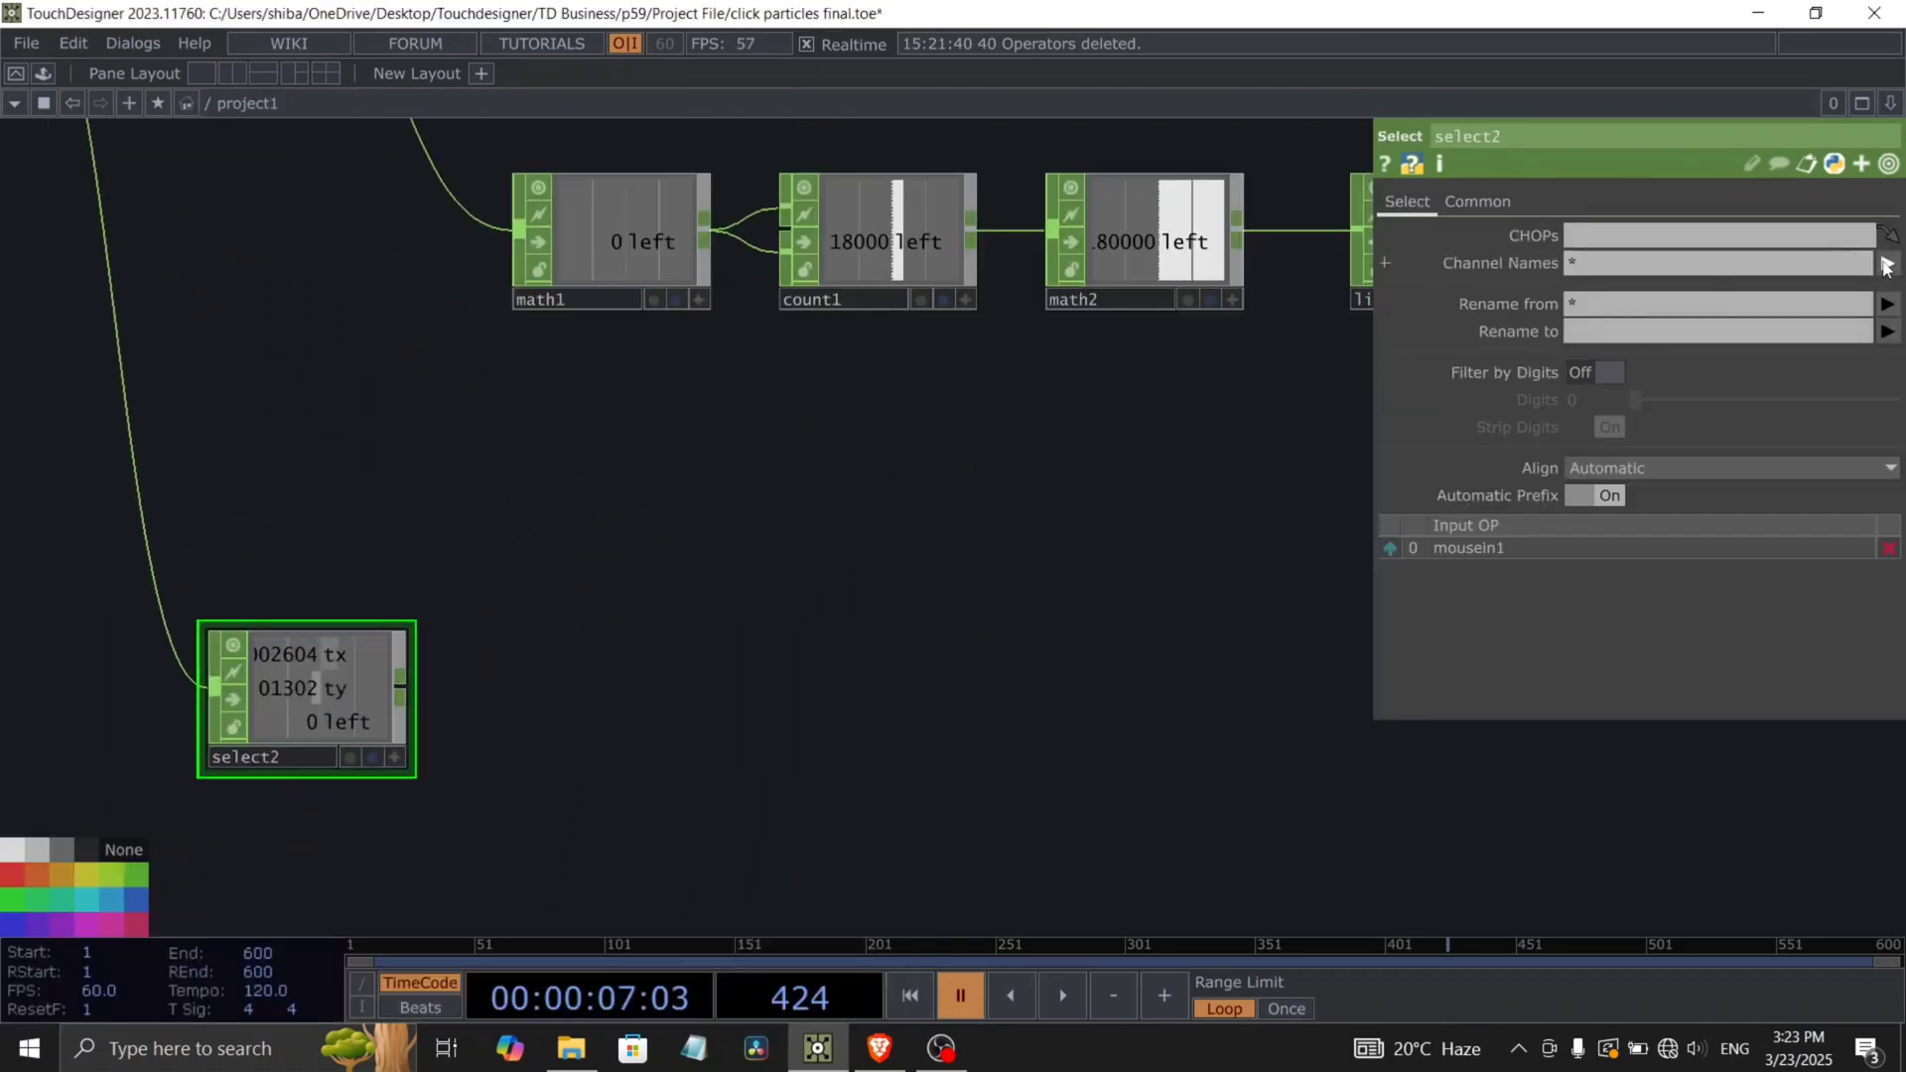
left_click(1886, 263)
left_click(1879, 313)
Duplicate select2 below itself and set the copy's Channel Names to ty.
left_click_drag(753, 610, 744, 515)
key("ctrl+v")
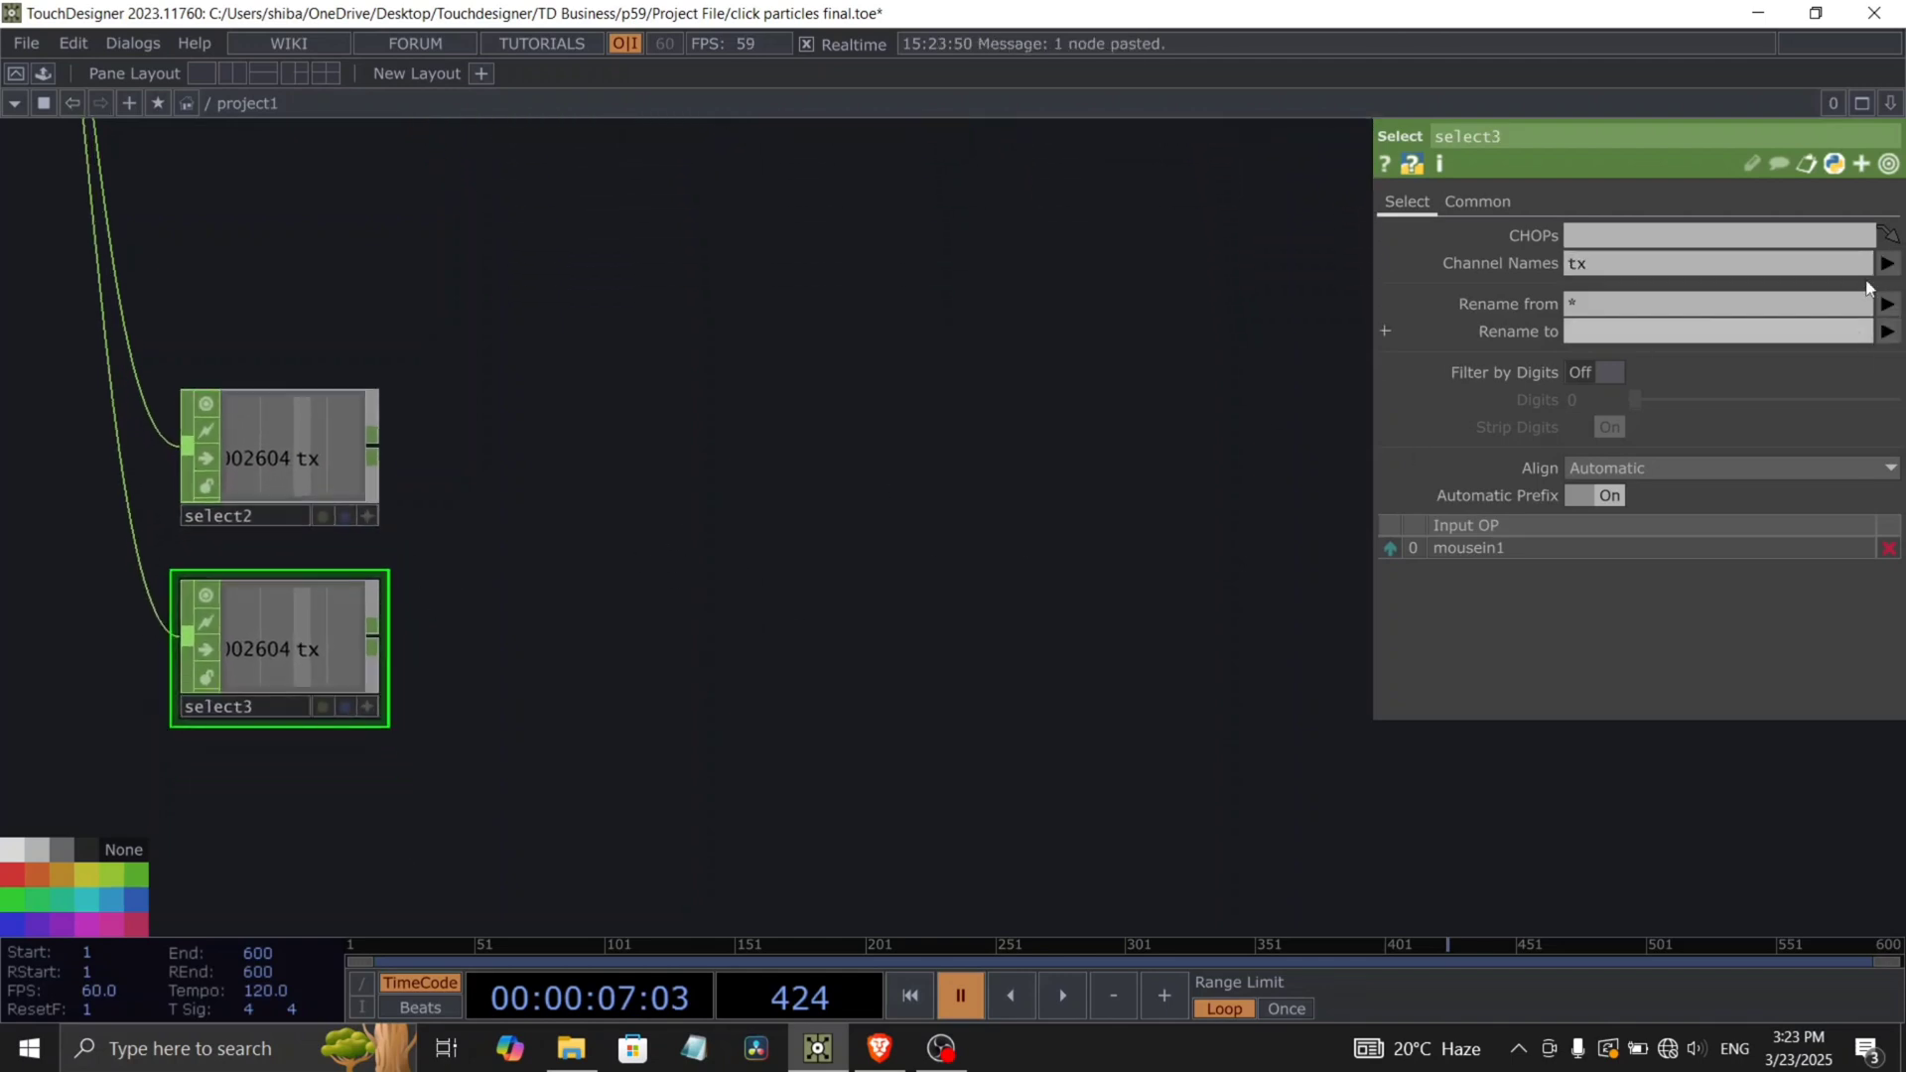
left_click(1887, 263)
left_click(1882, 339)
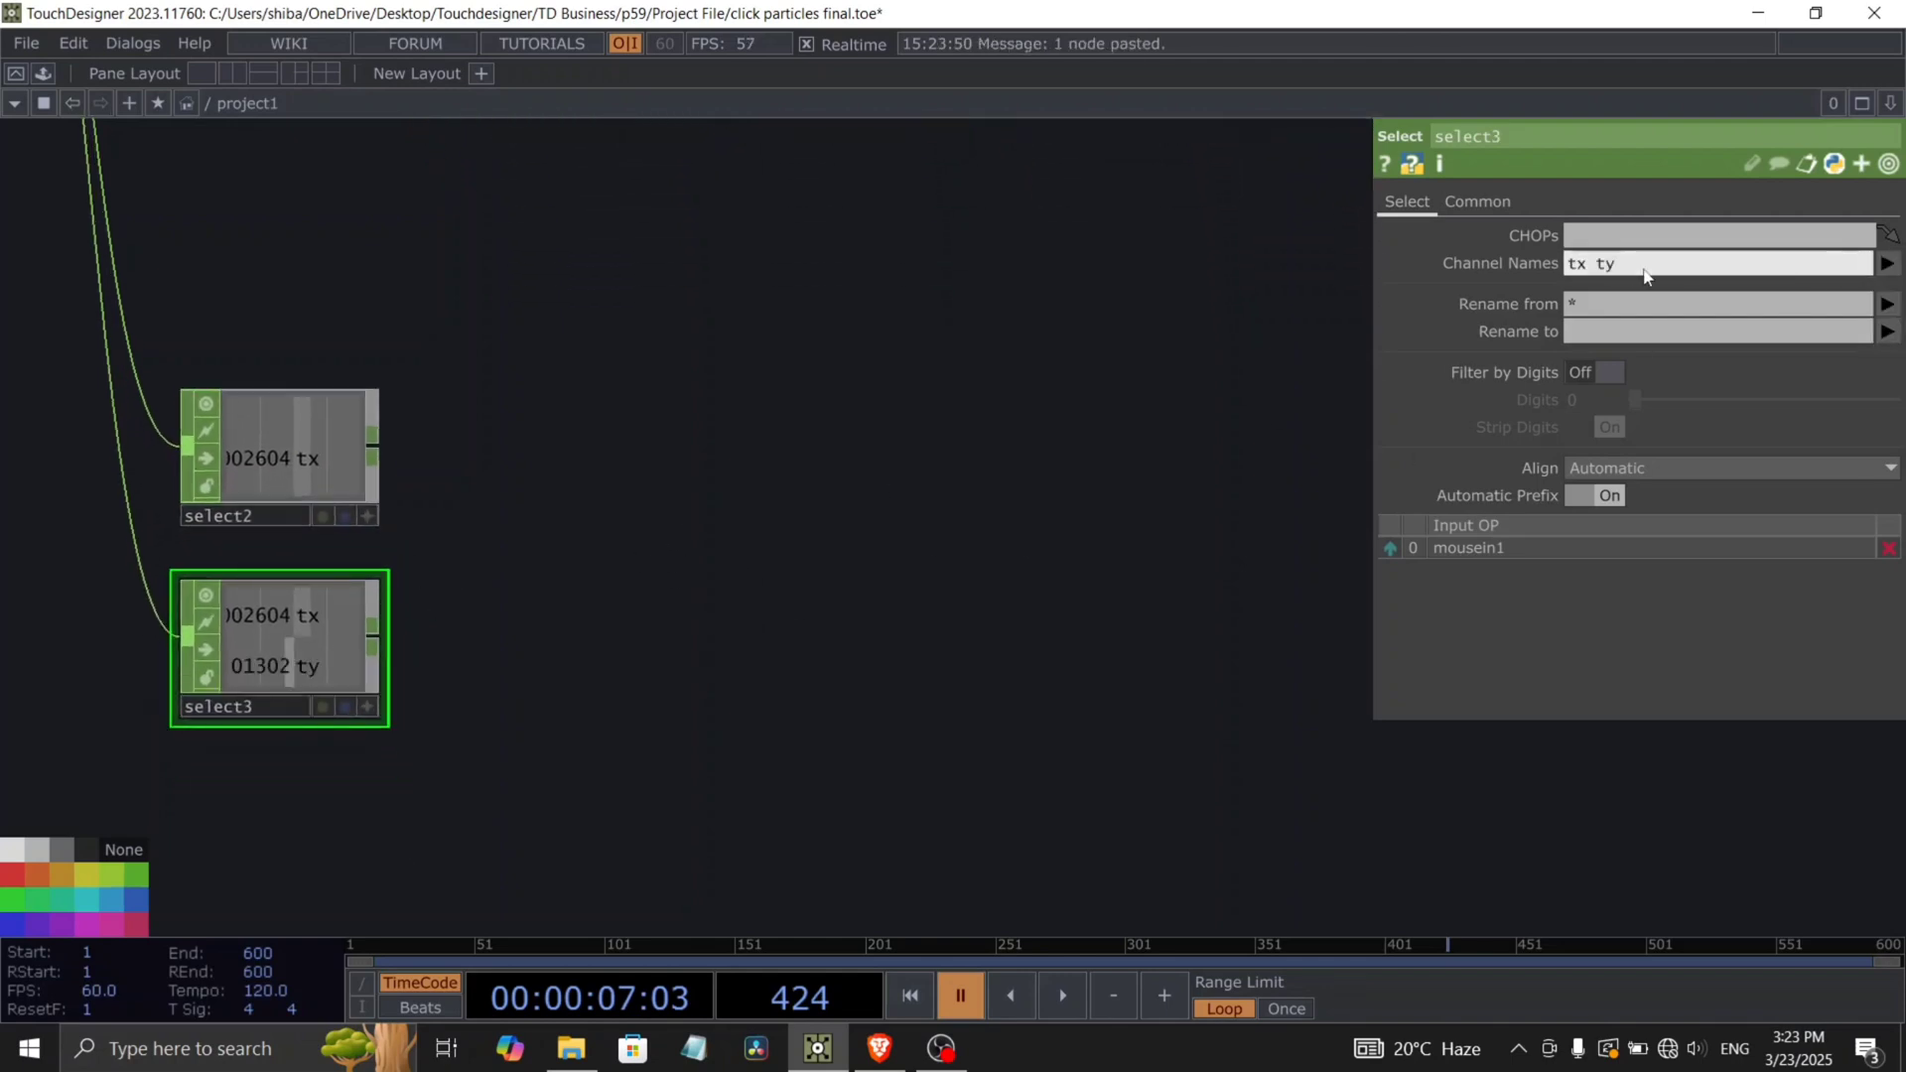
double_click(1581, 264)
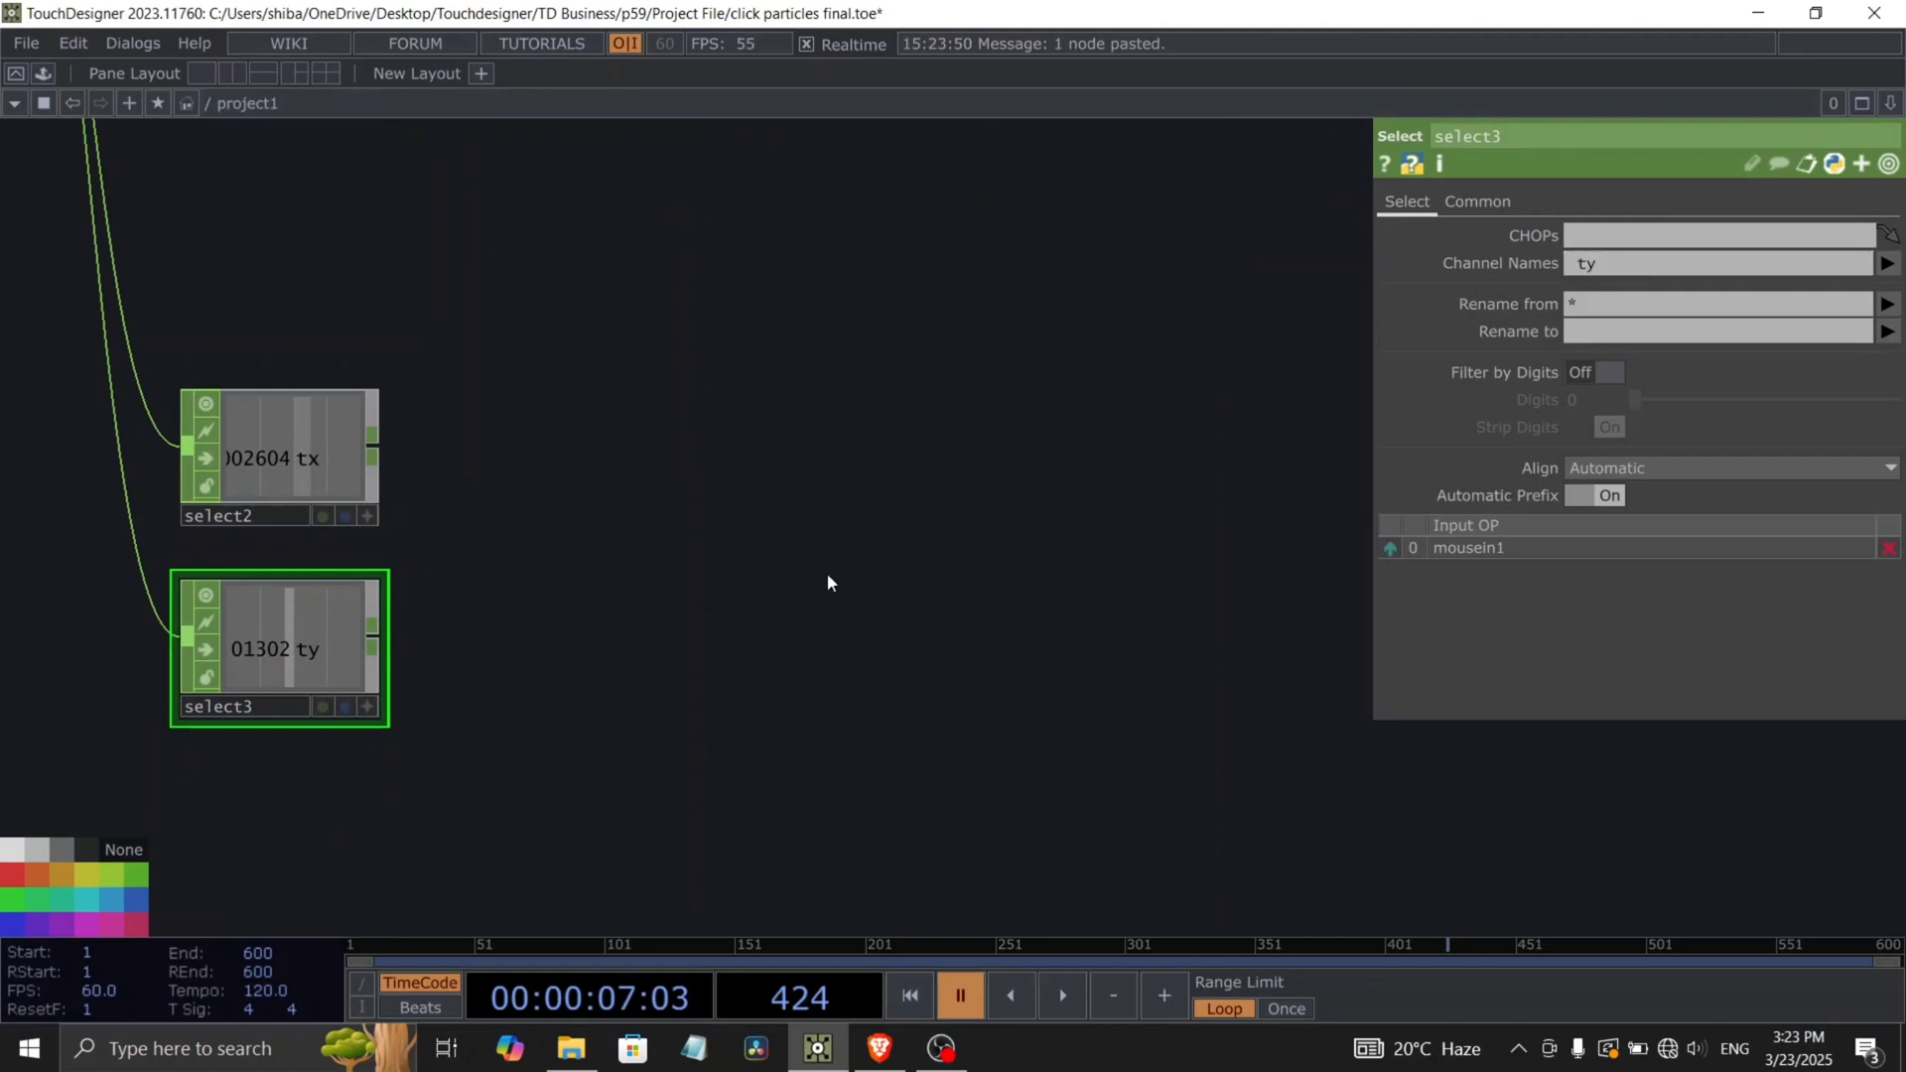
Add a Math CHOP after select2.
left_click_drag(819, 581, 784, 597)
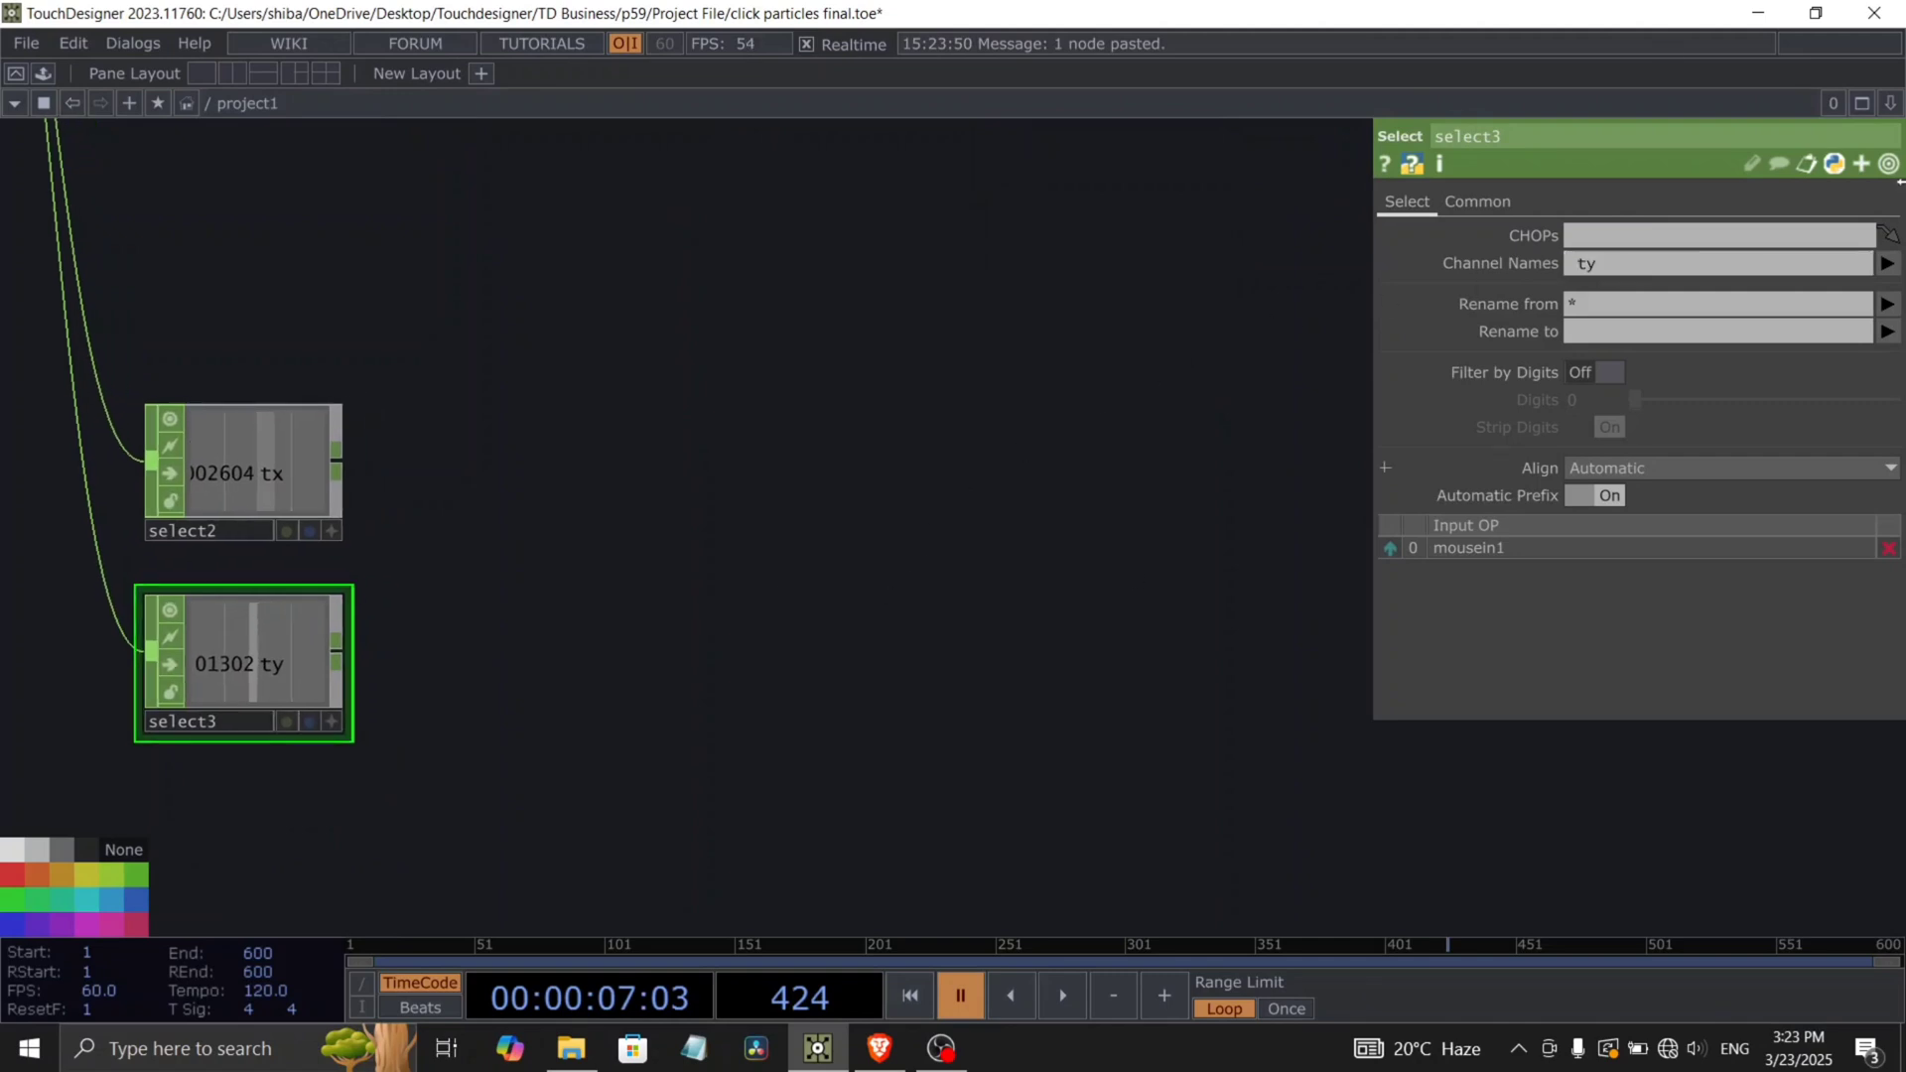
right_click(336, 462)
type("mat")
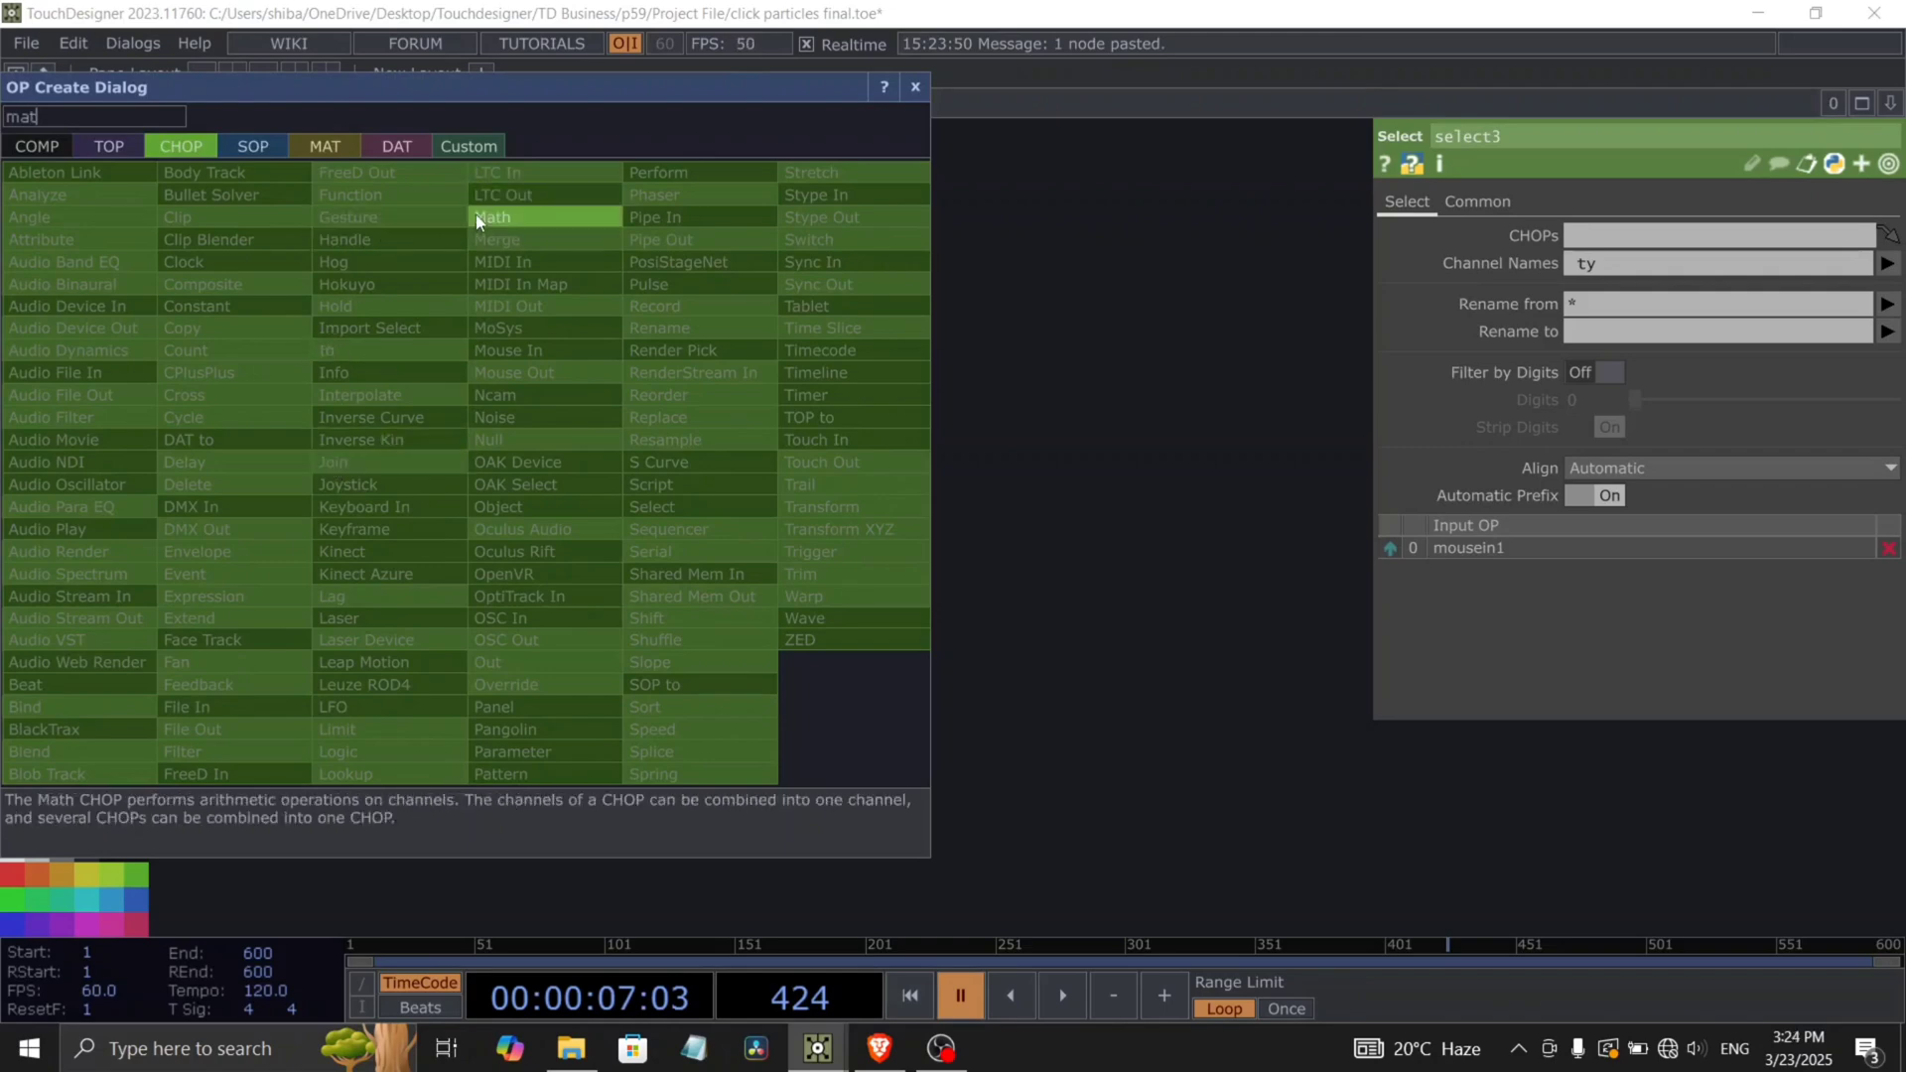
left_click(478, 216)
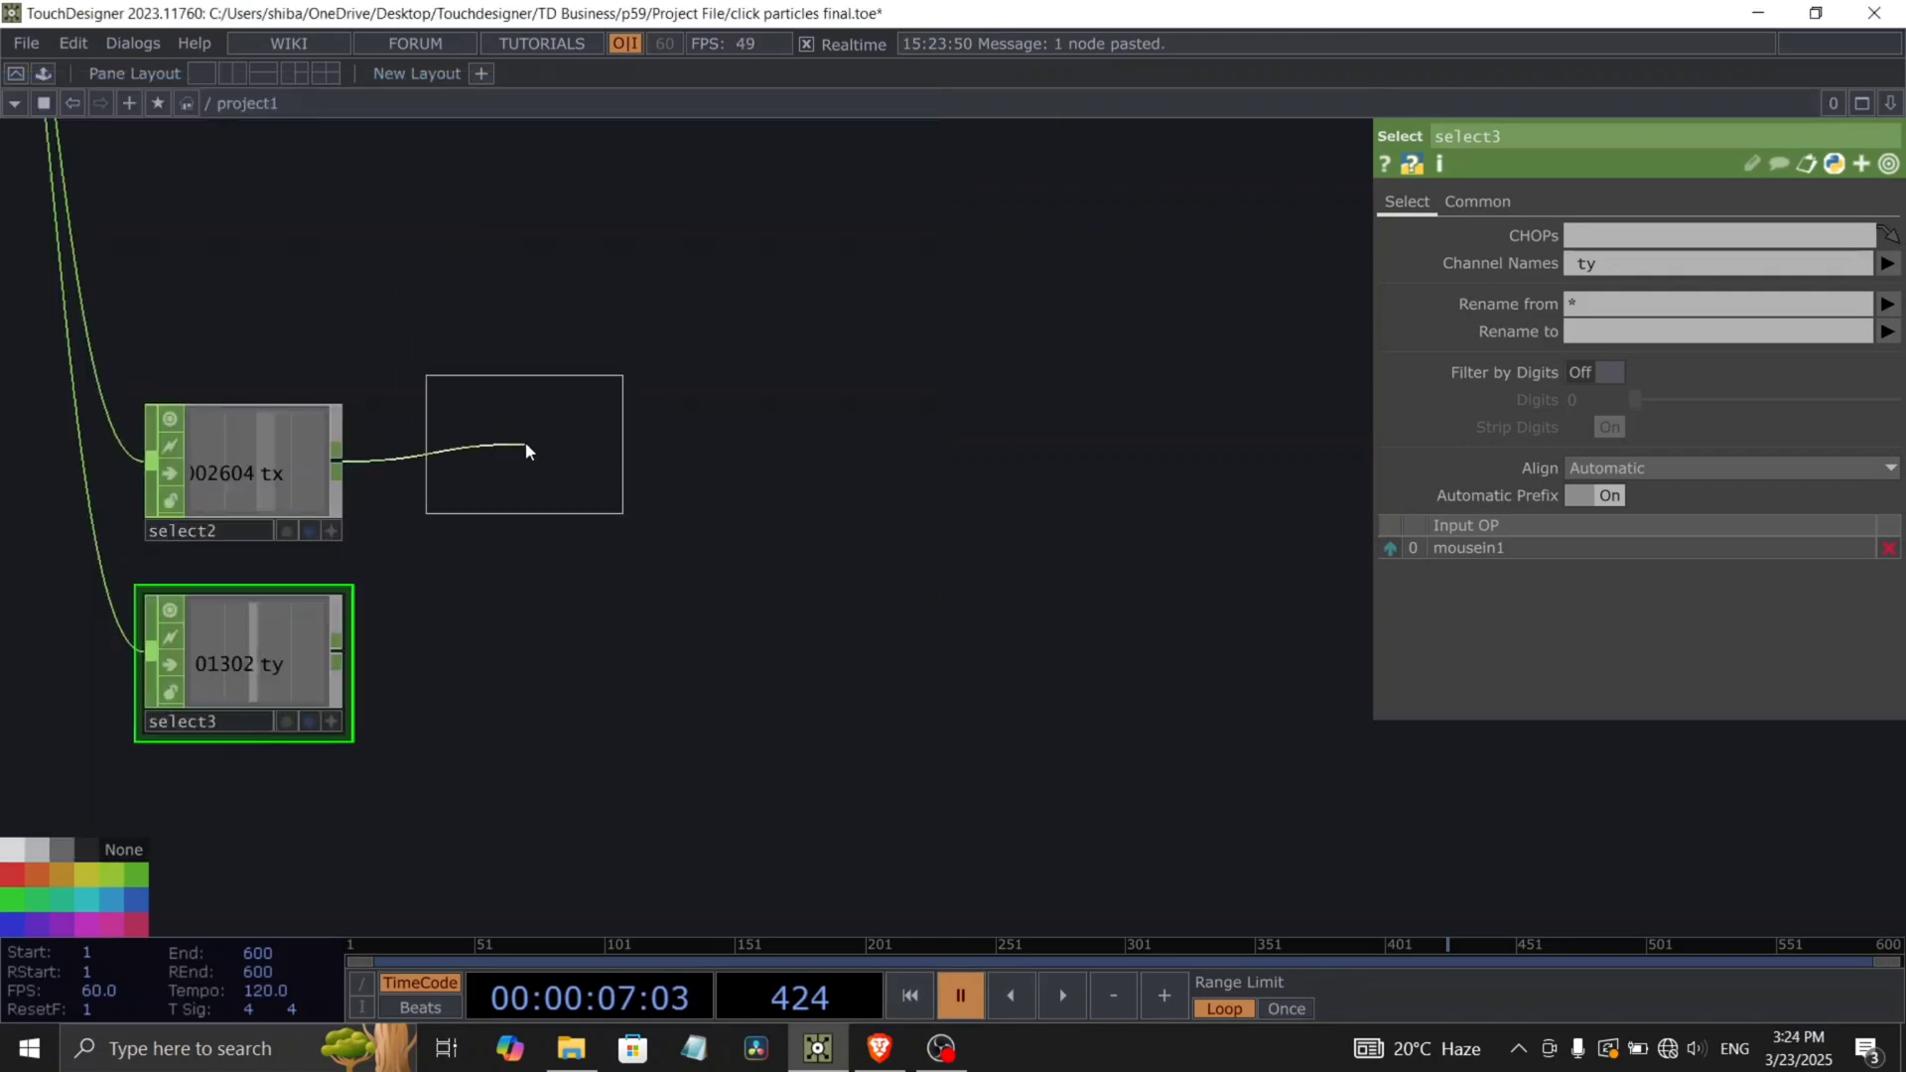
left_click(524, 443)
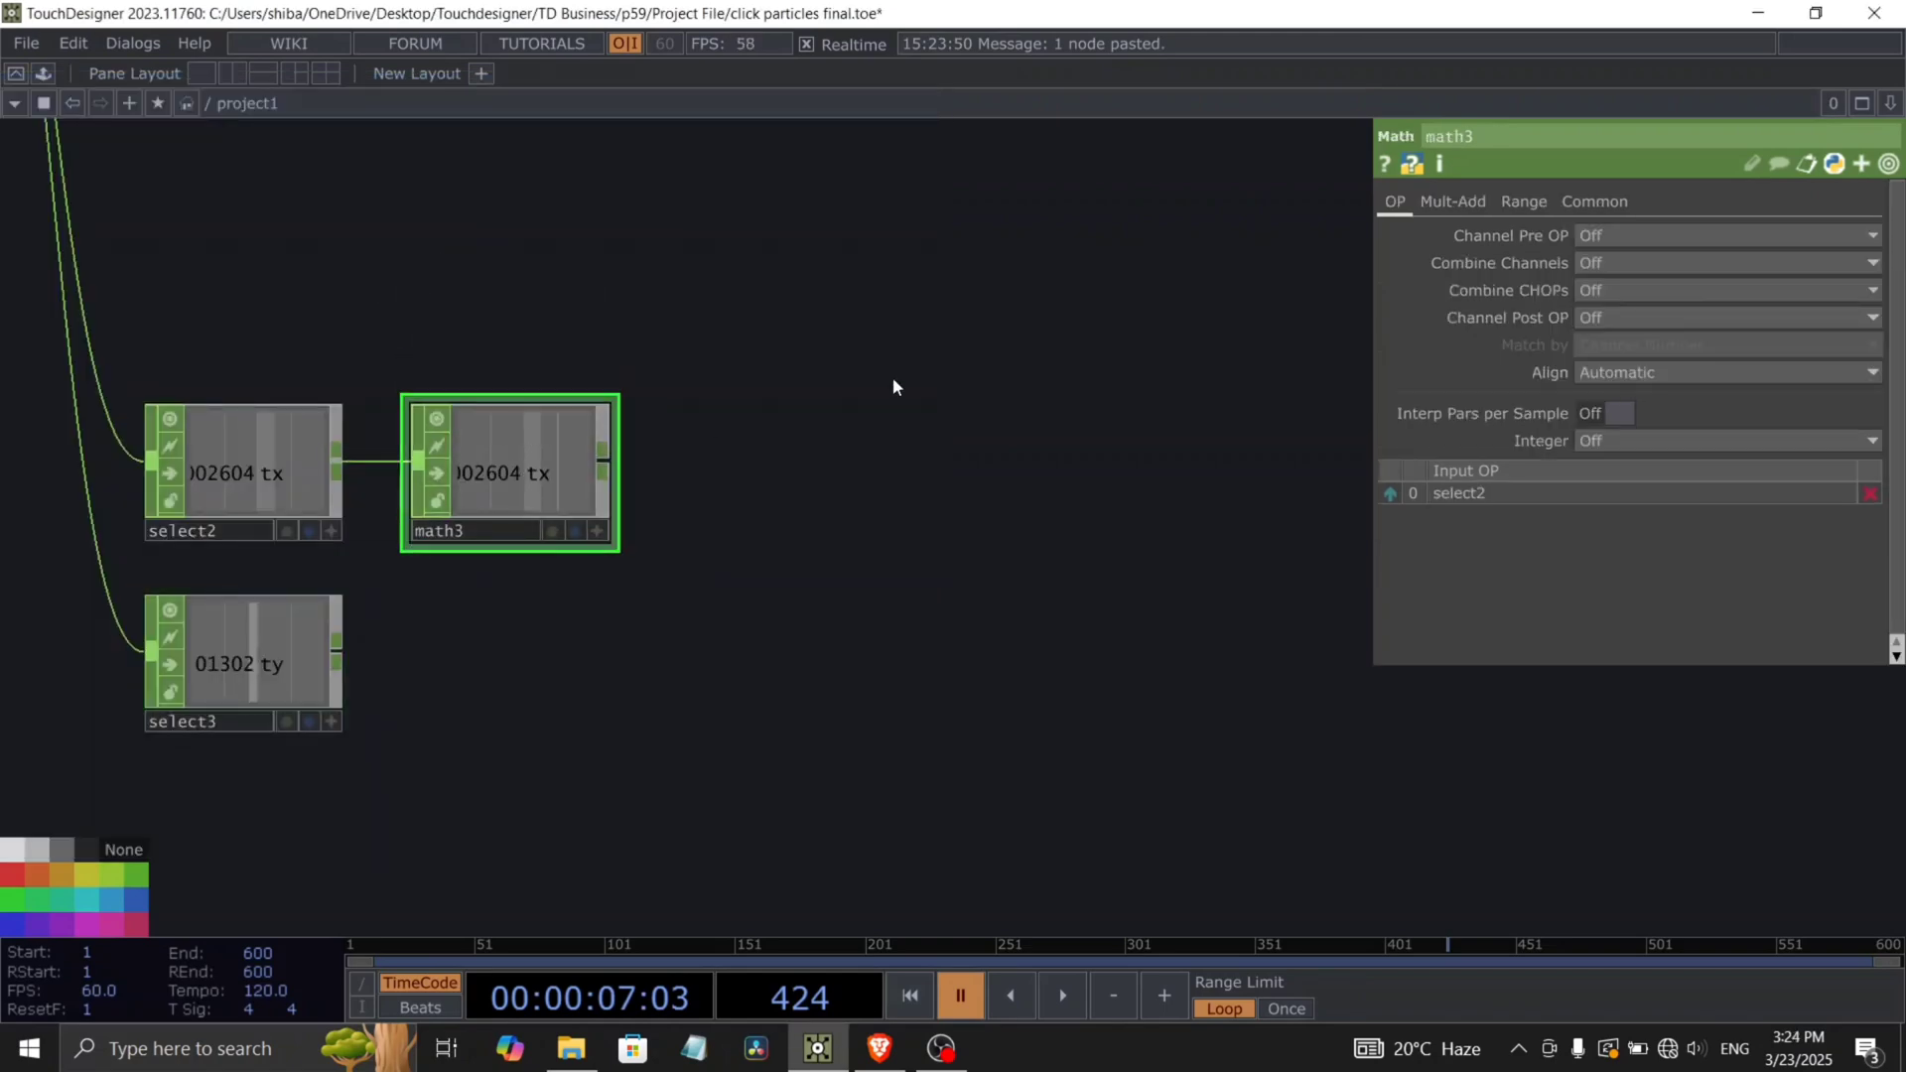
Remap math3 from the range -1 to 1 into the range -16/9 to 16/9.
left_click(1528, 202)
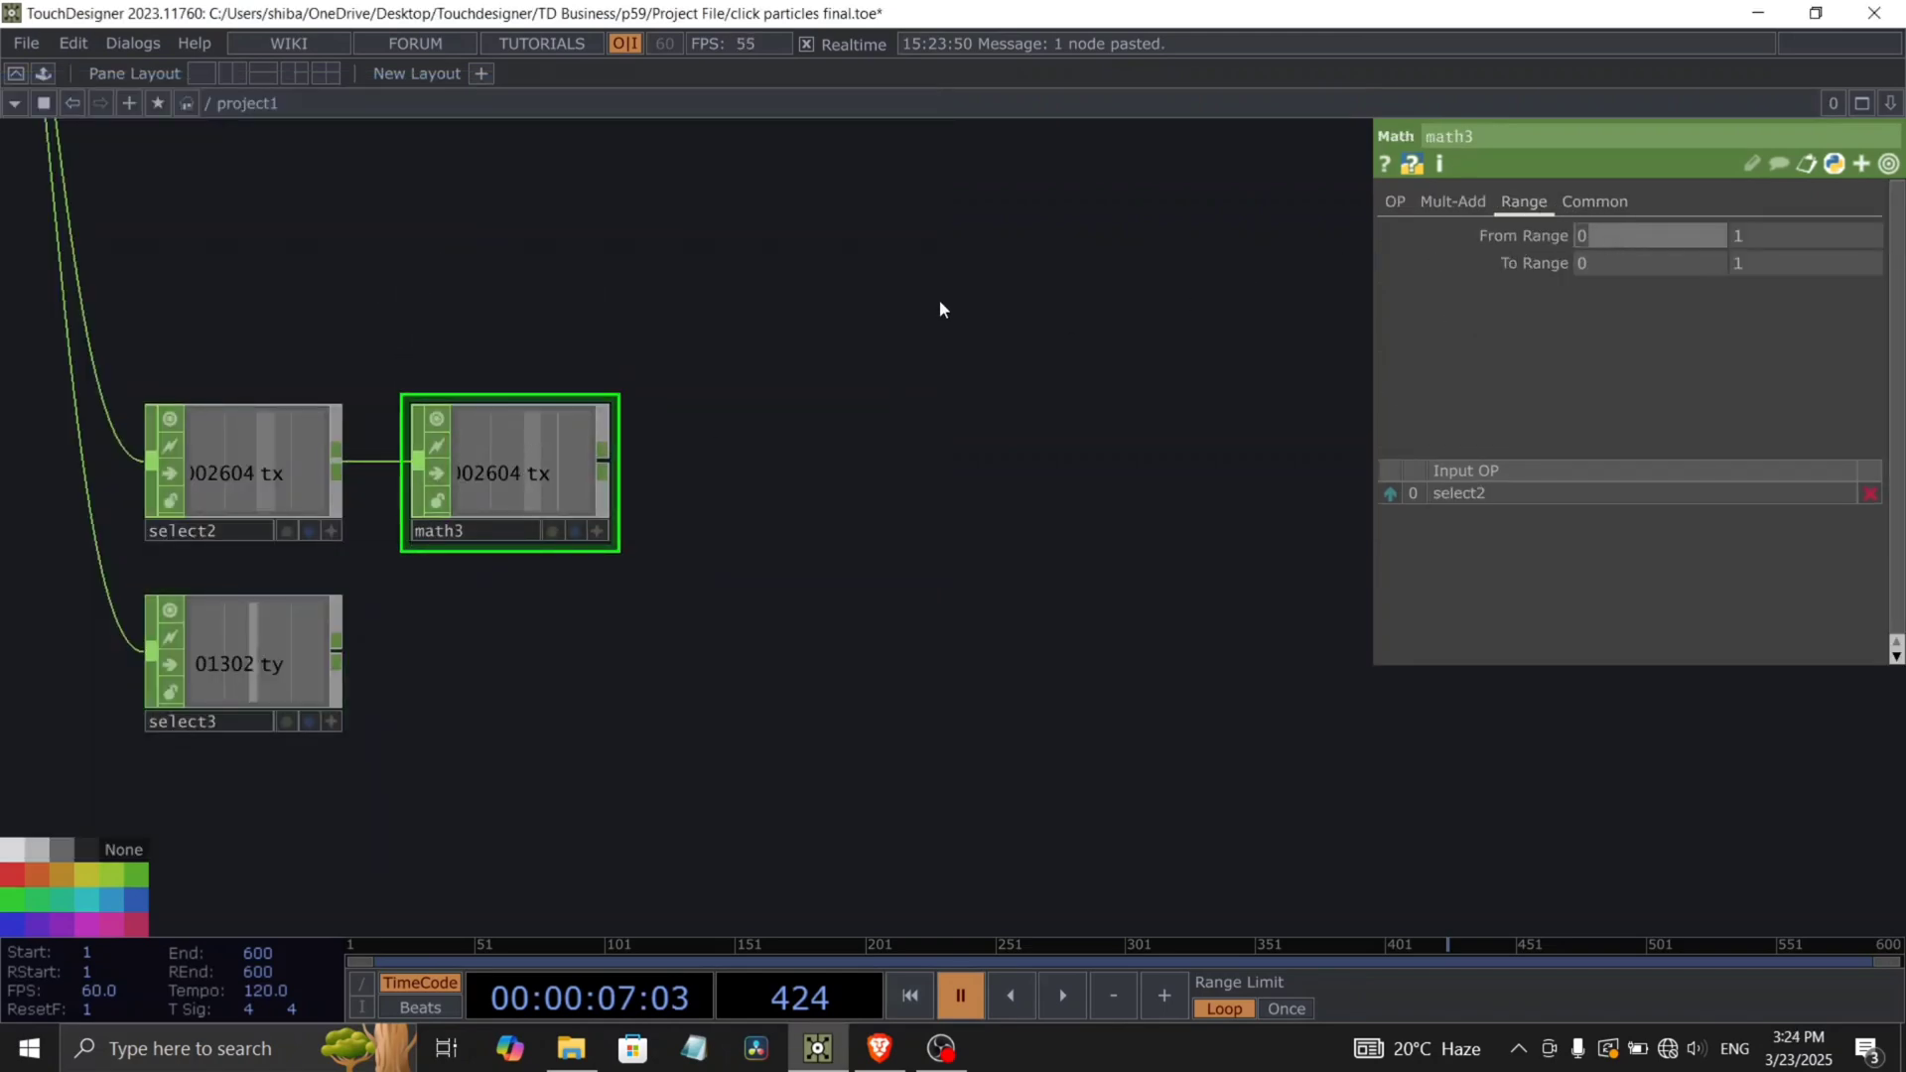
type("-1")
key("Return")
left_click(1587, 264)
type("-16/9")
key("Return")
left_click(1817, 261)
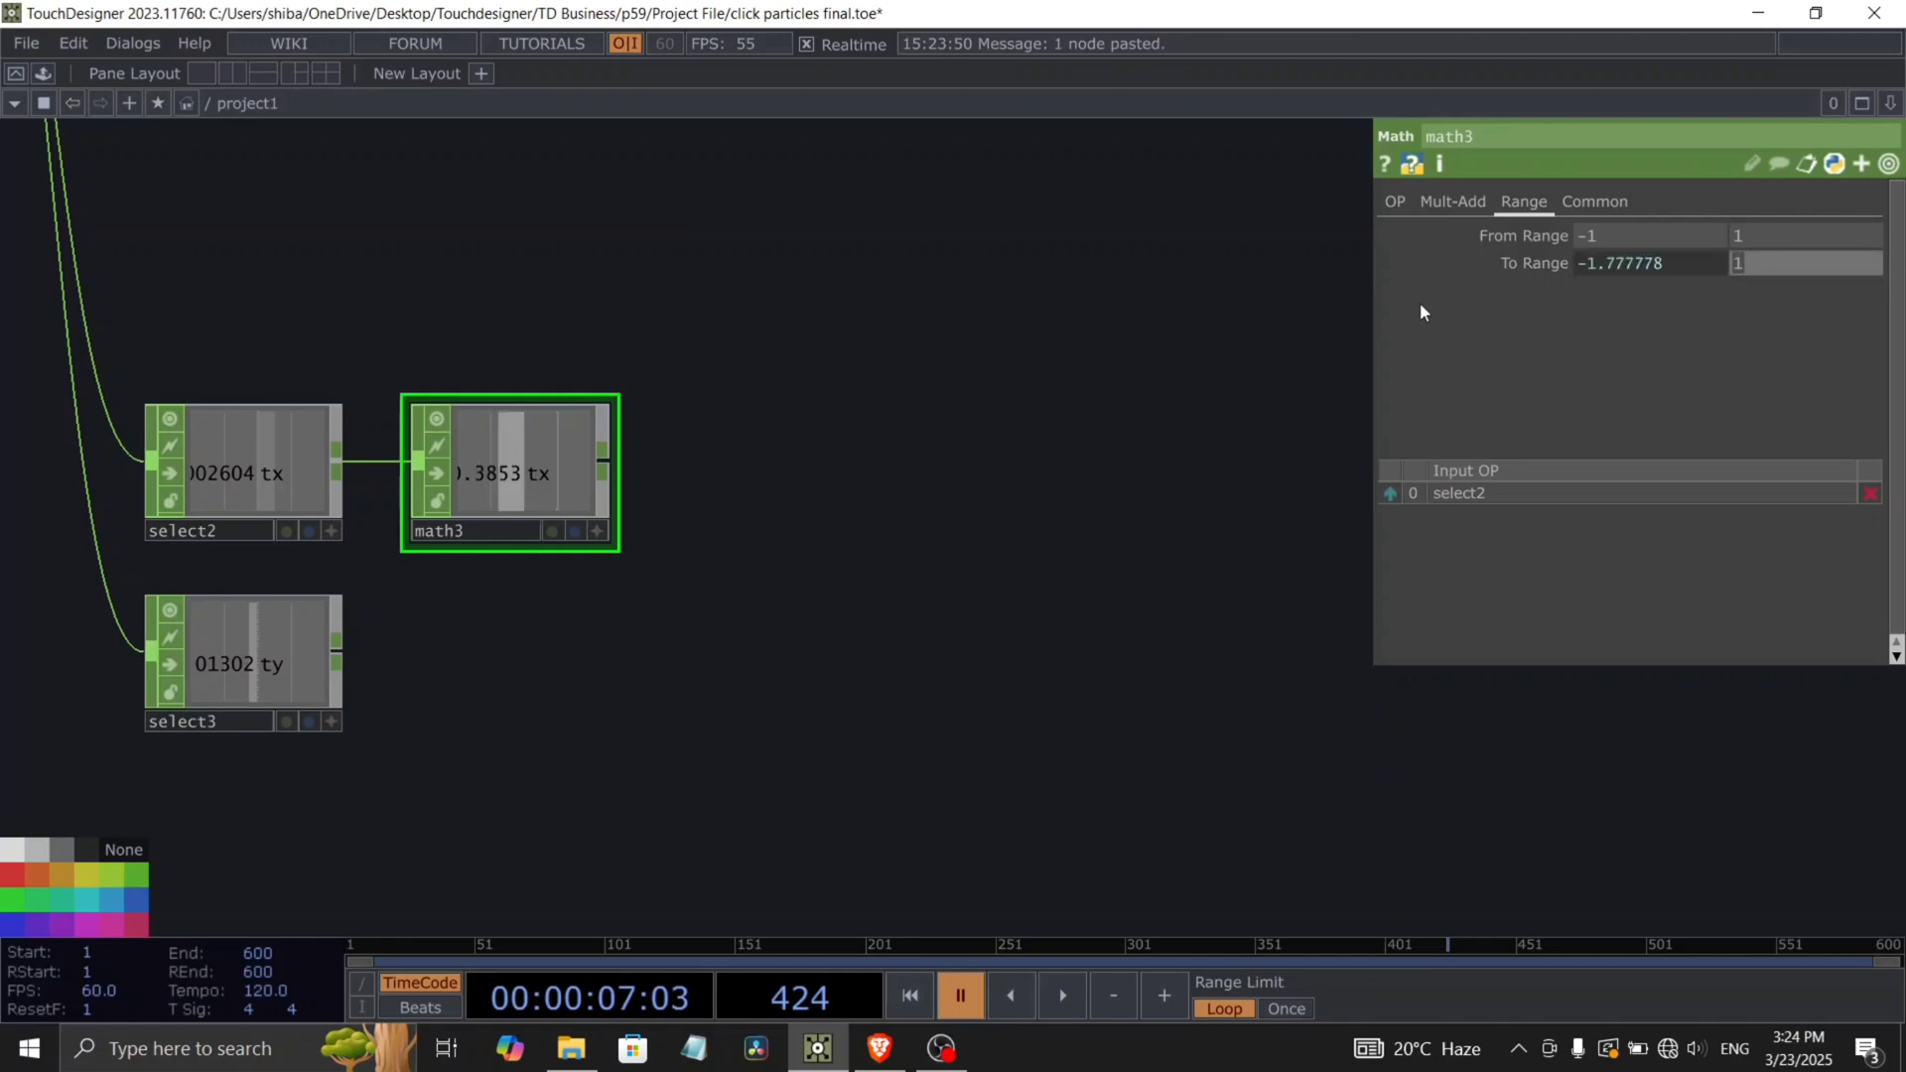
type("16/9")
key("Return")
Add a Math CHOP after select3, below math3.
scroll(836, 523, "right", 2)
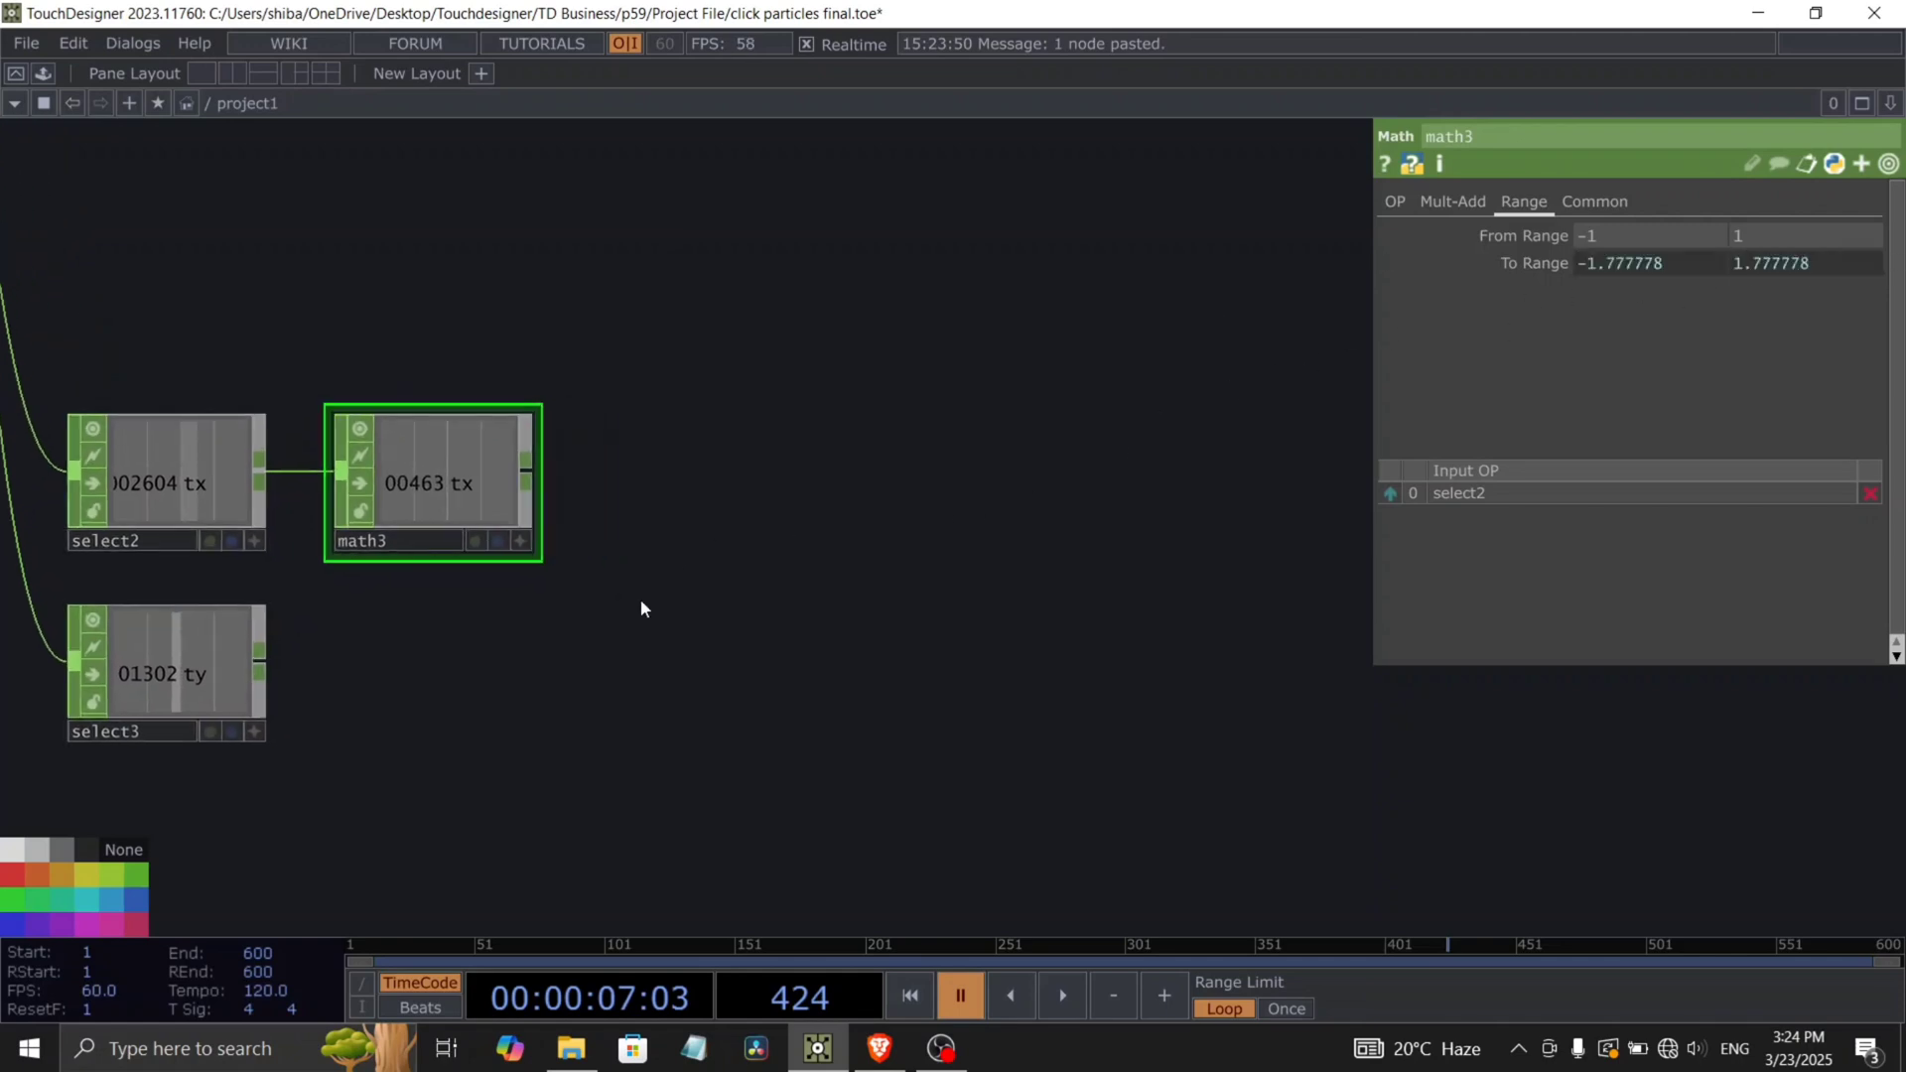
left_click_drag(640, 597, 565, 616)
scroll(312, 612, "up", 2)
left_click_drag(307, 650, 372, 592)
right_click(202, 636)
left_click(514, 402)
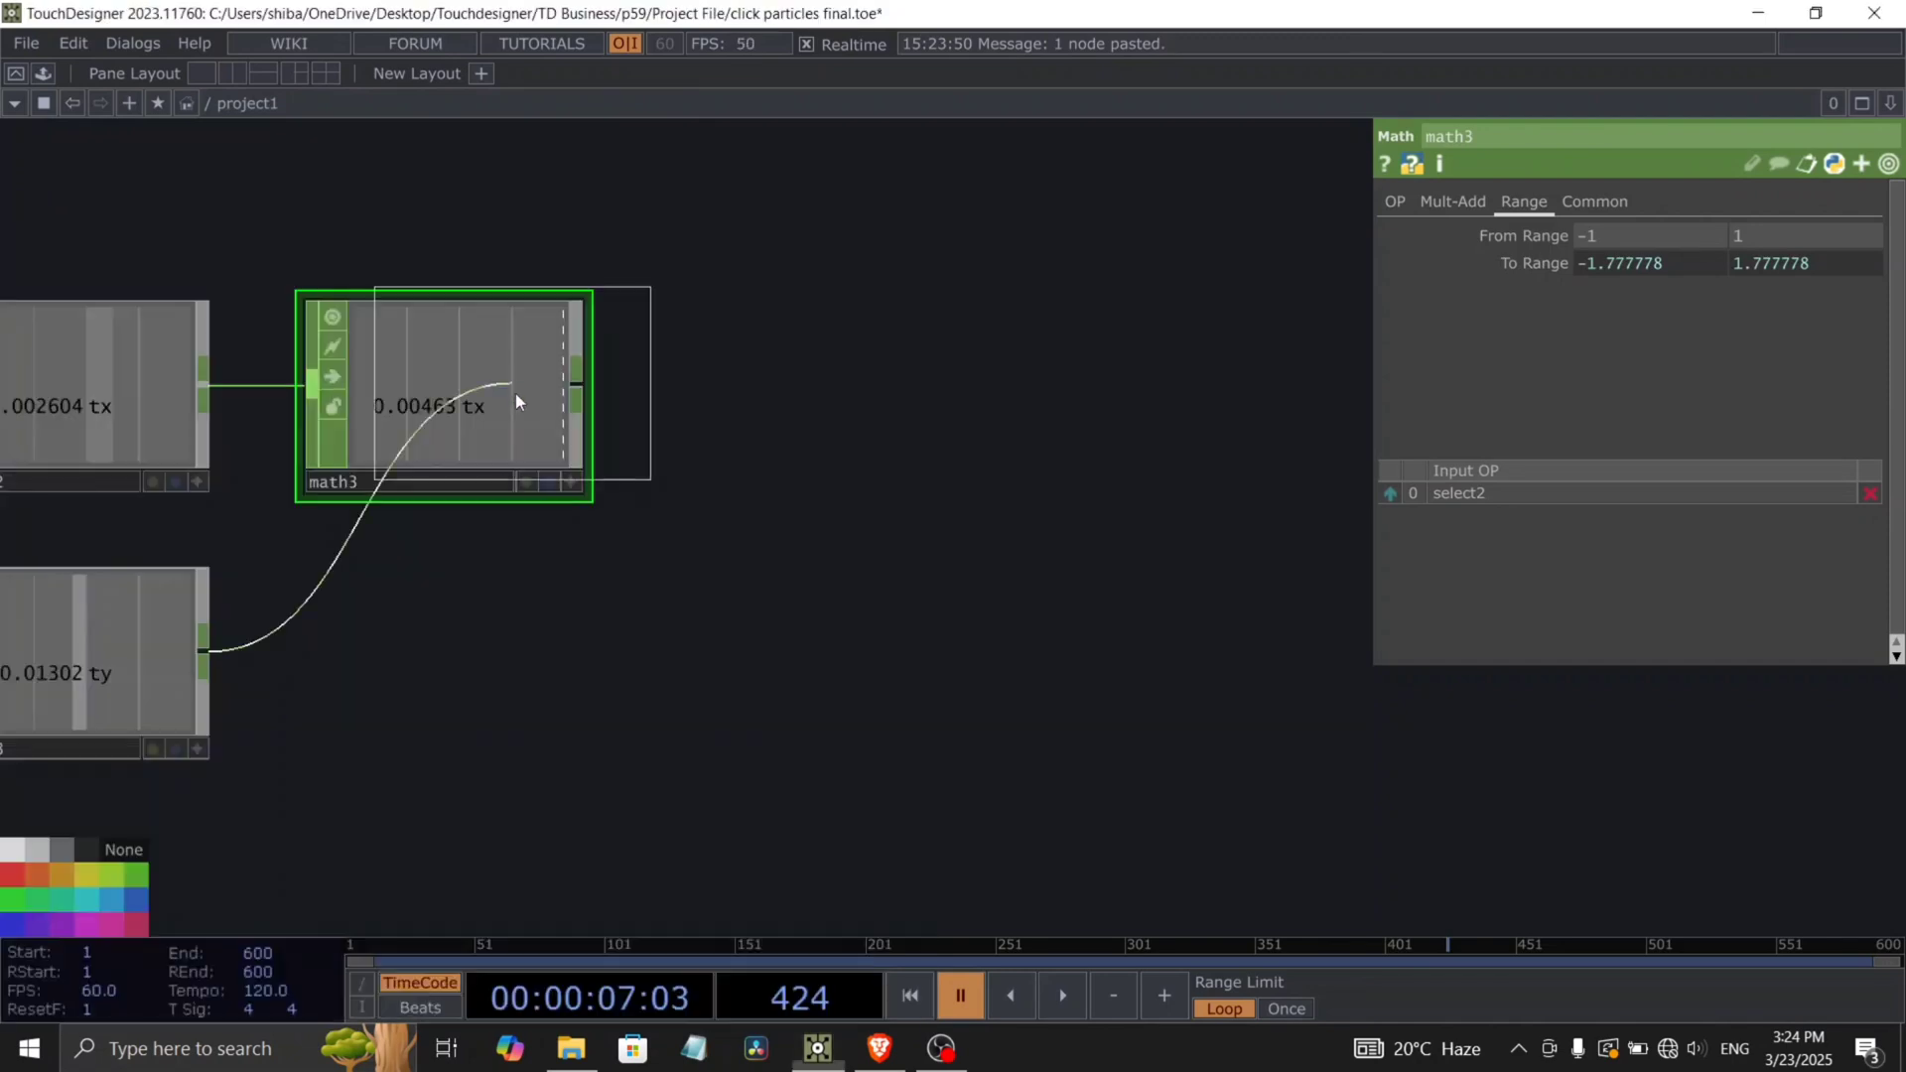
left_click(449, 657)
Remap math4 from the range -.5 to .5 into the range -1 to 1.
left_click(1525, 204)
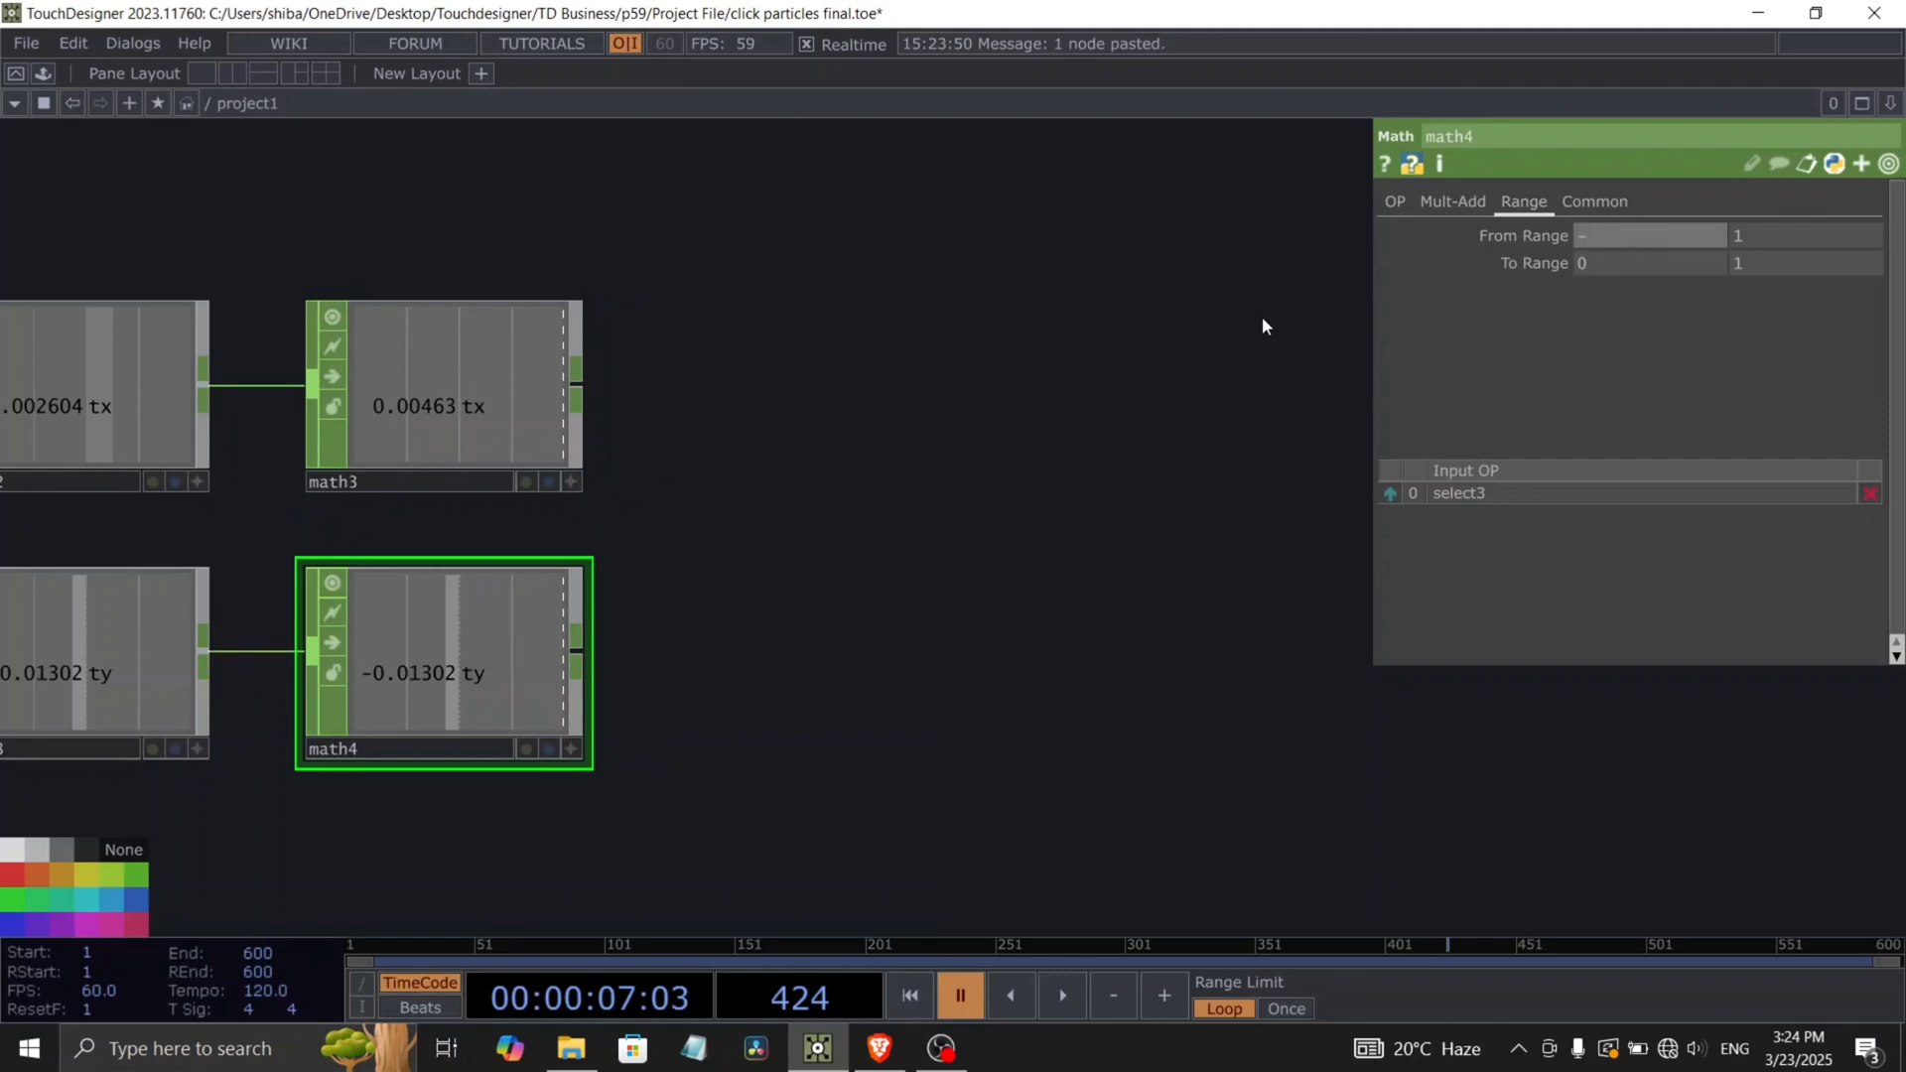
left_click(1755, 234)
type(".5")
key("Return")
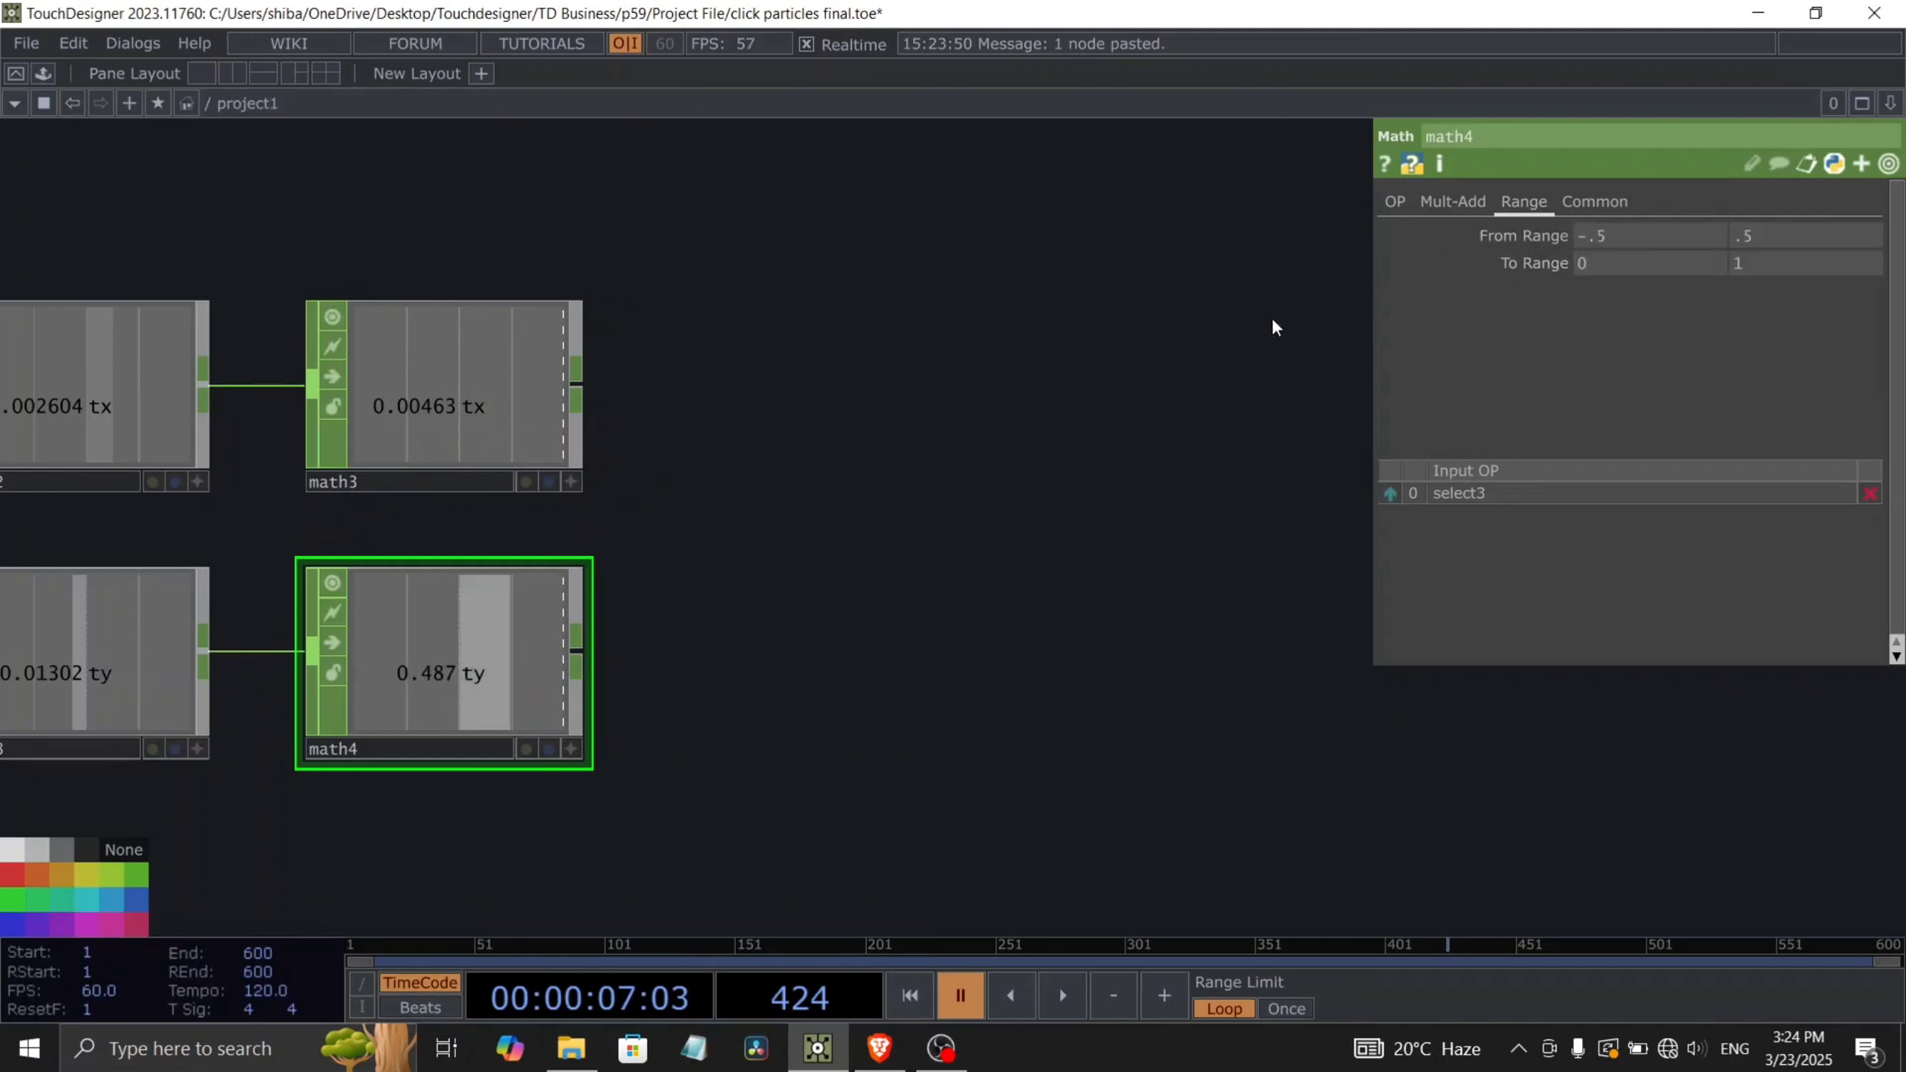
left_click(1618, 260)
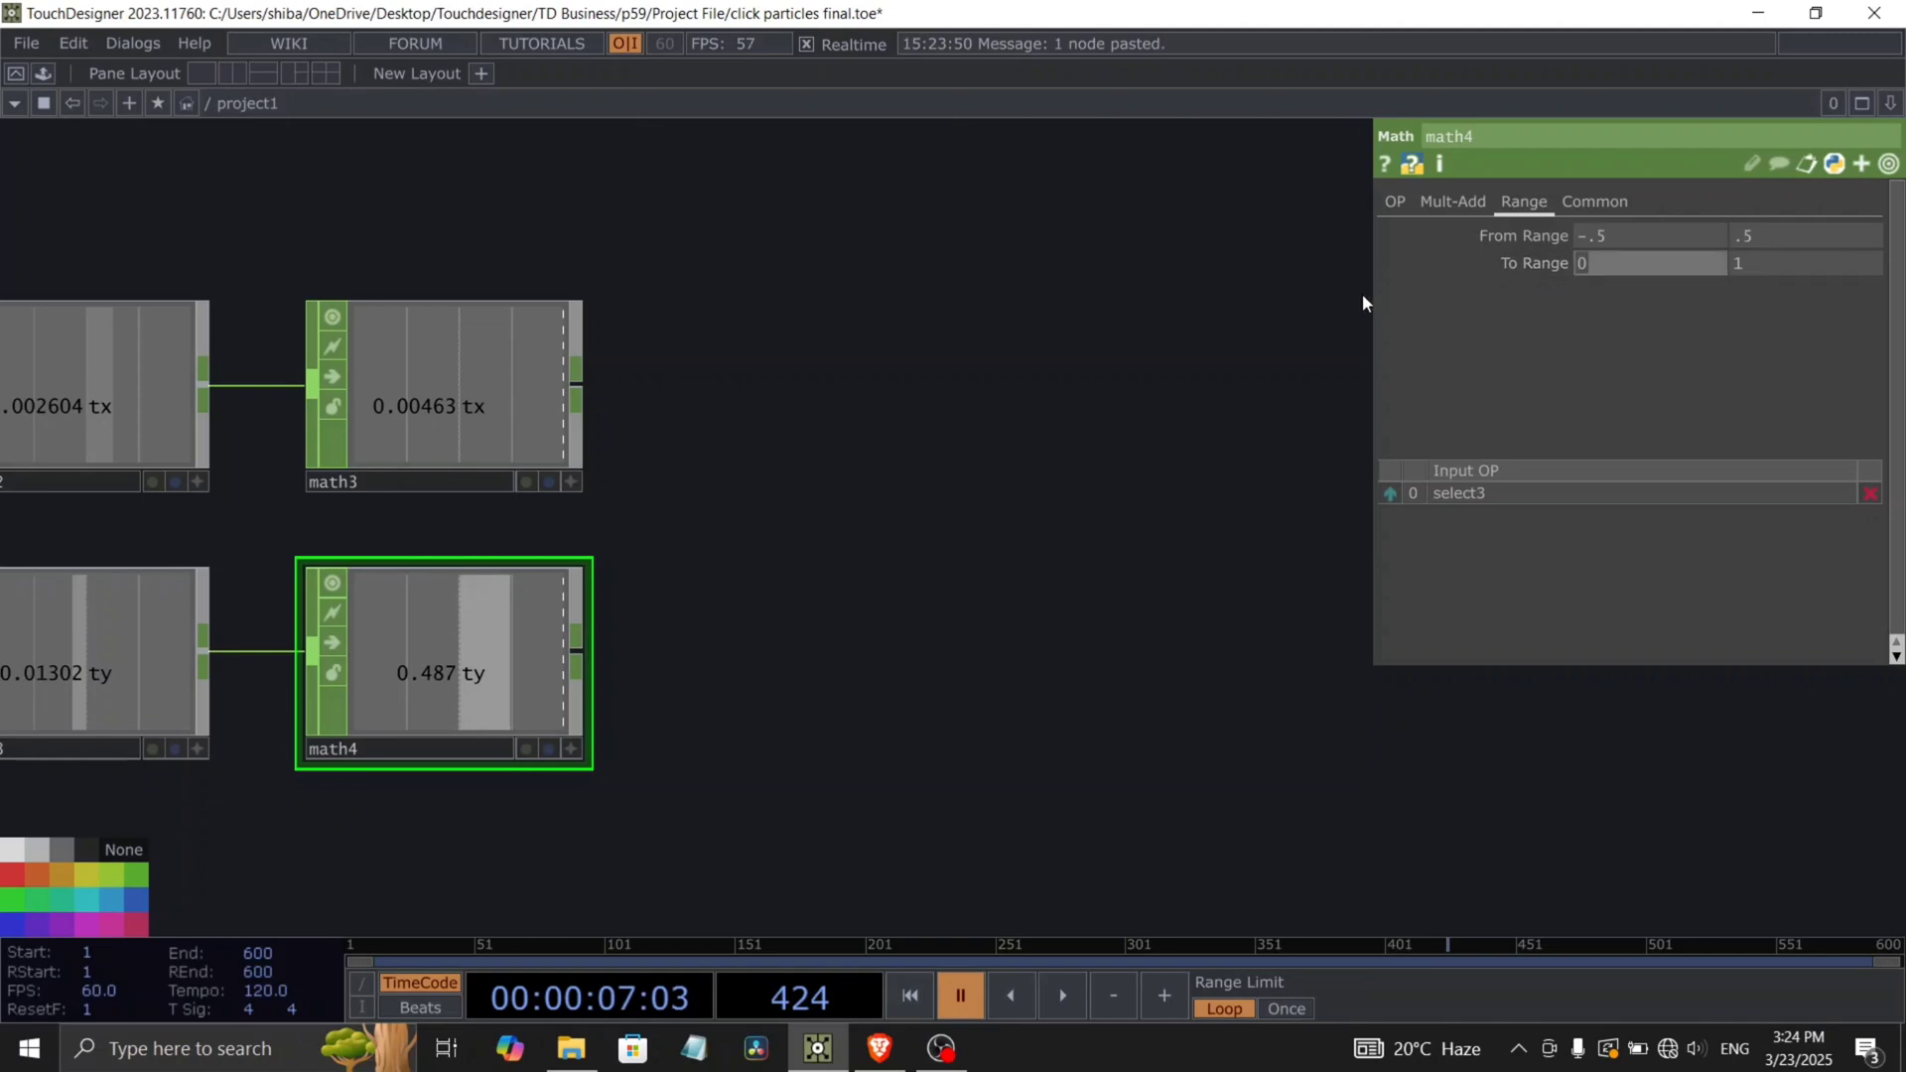
type("-1")
key("Return")
Add a Merge CHOP after math3 and wire math4 into it as the second input.
left_click_drag(1097, 564, 890, 609)
middle_click_drag(901, 611, 834, 612)
scroll(443, 655, "down", 3)
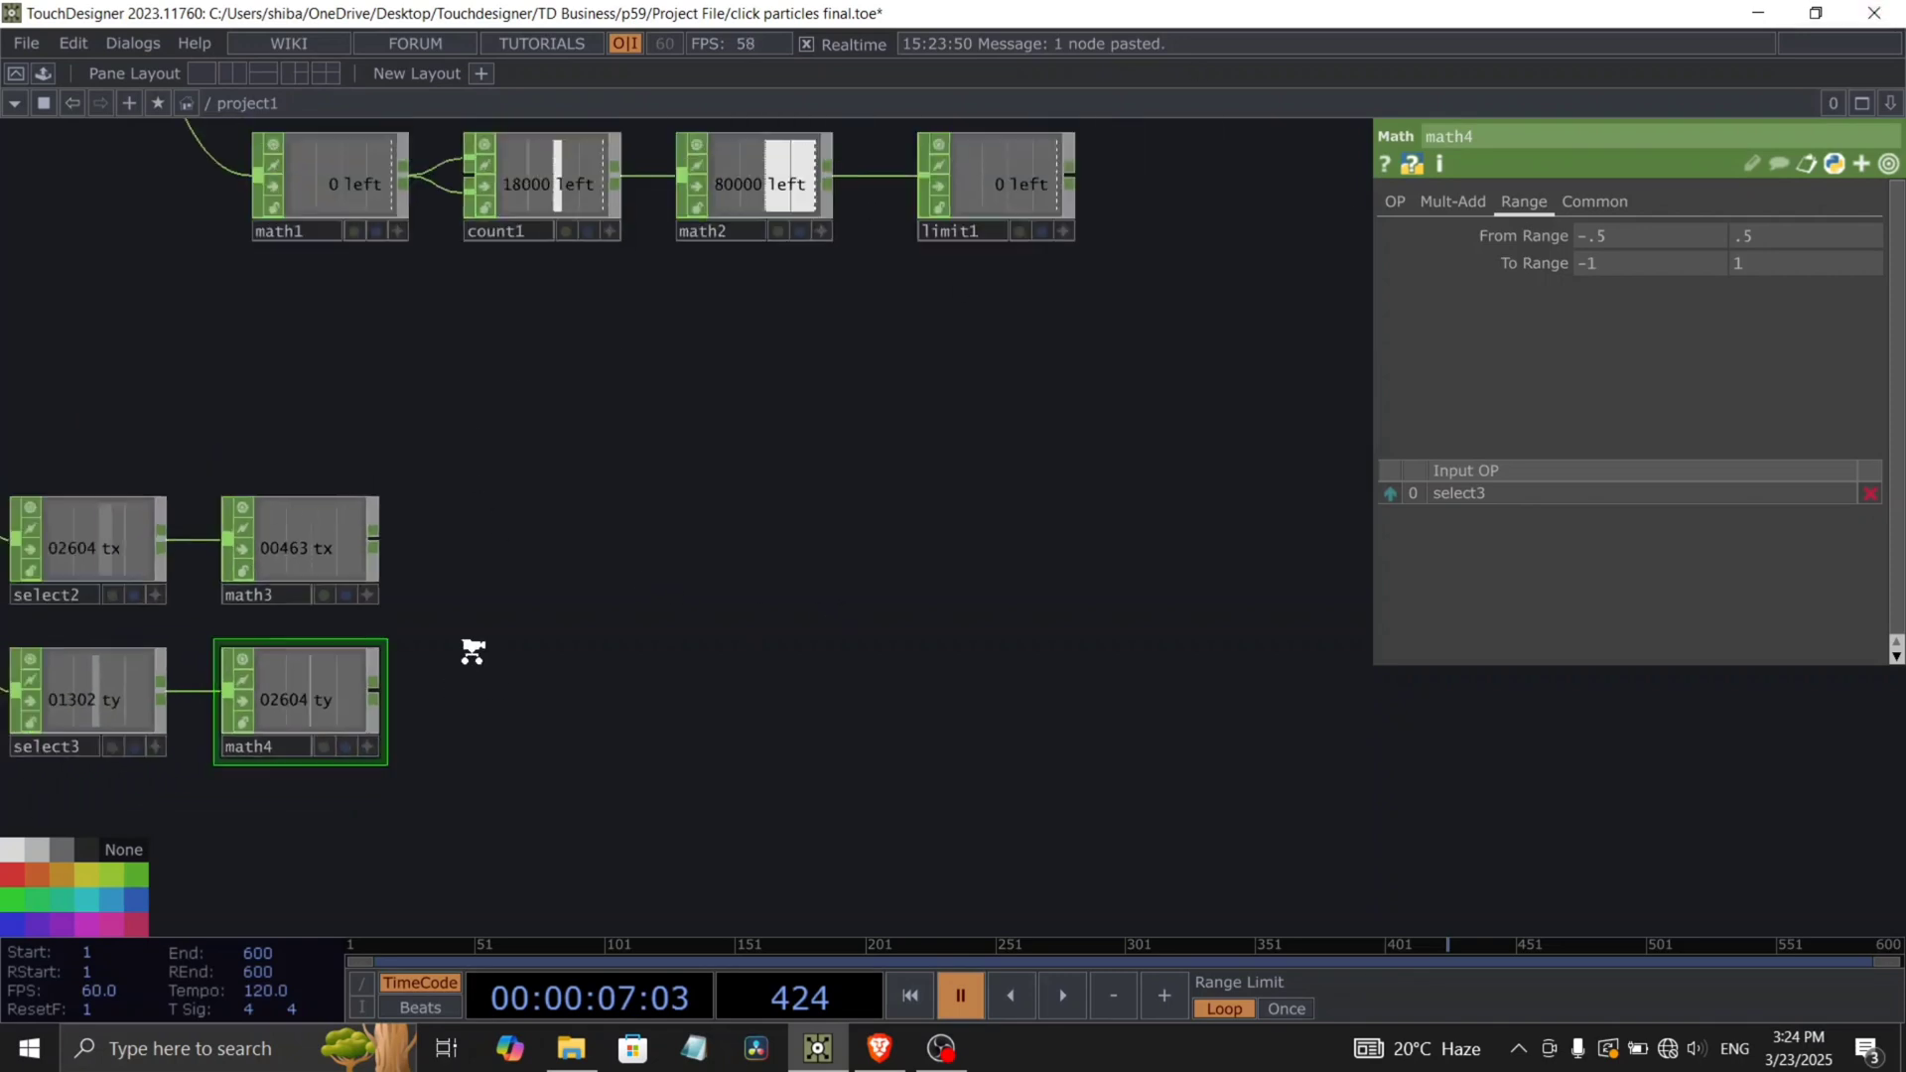
right_click(391, 556)
type("mer")
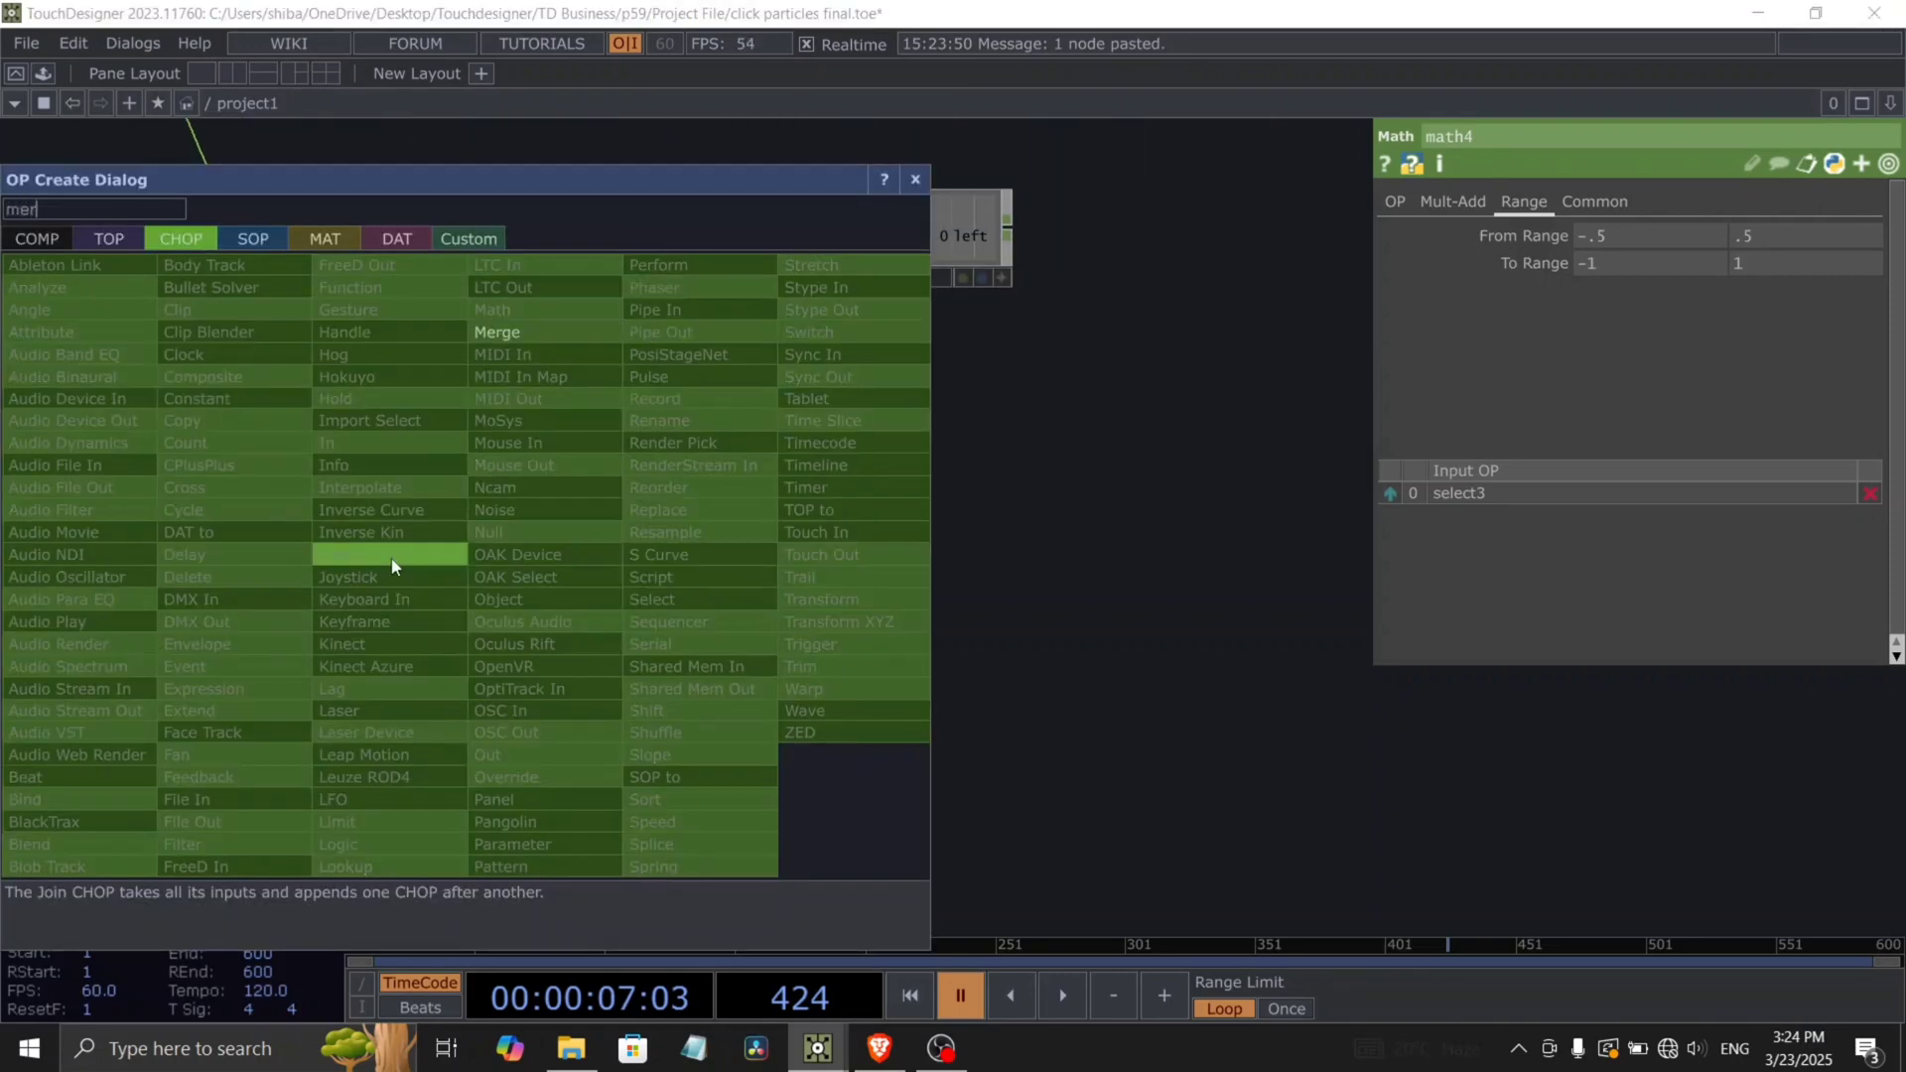
left_click(503, 341)
left_click(544, 646)
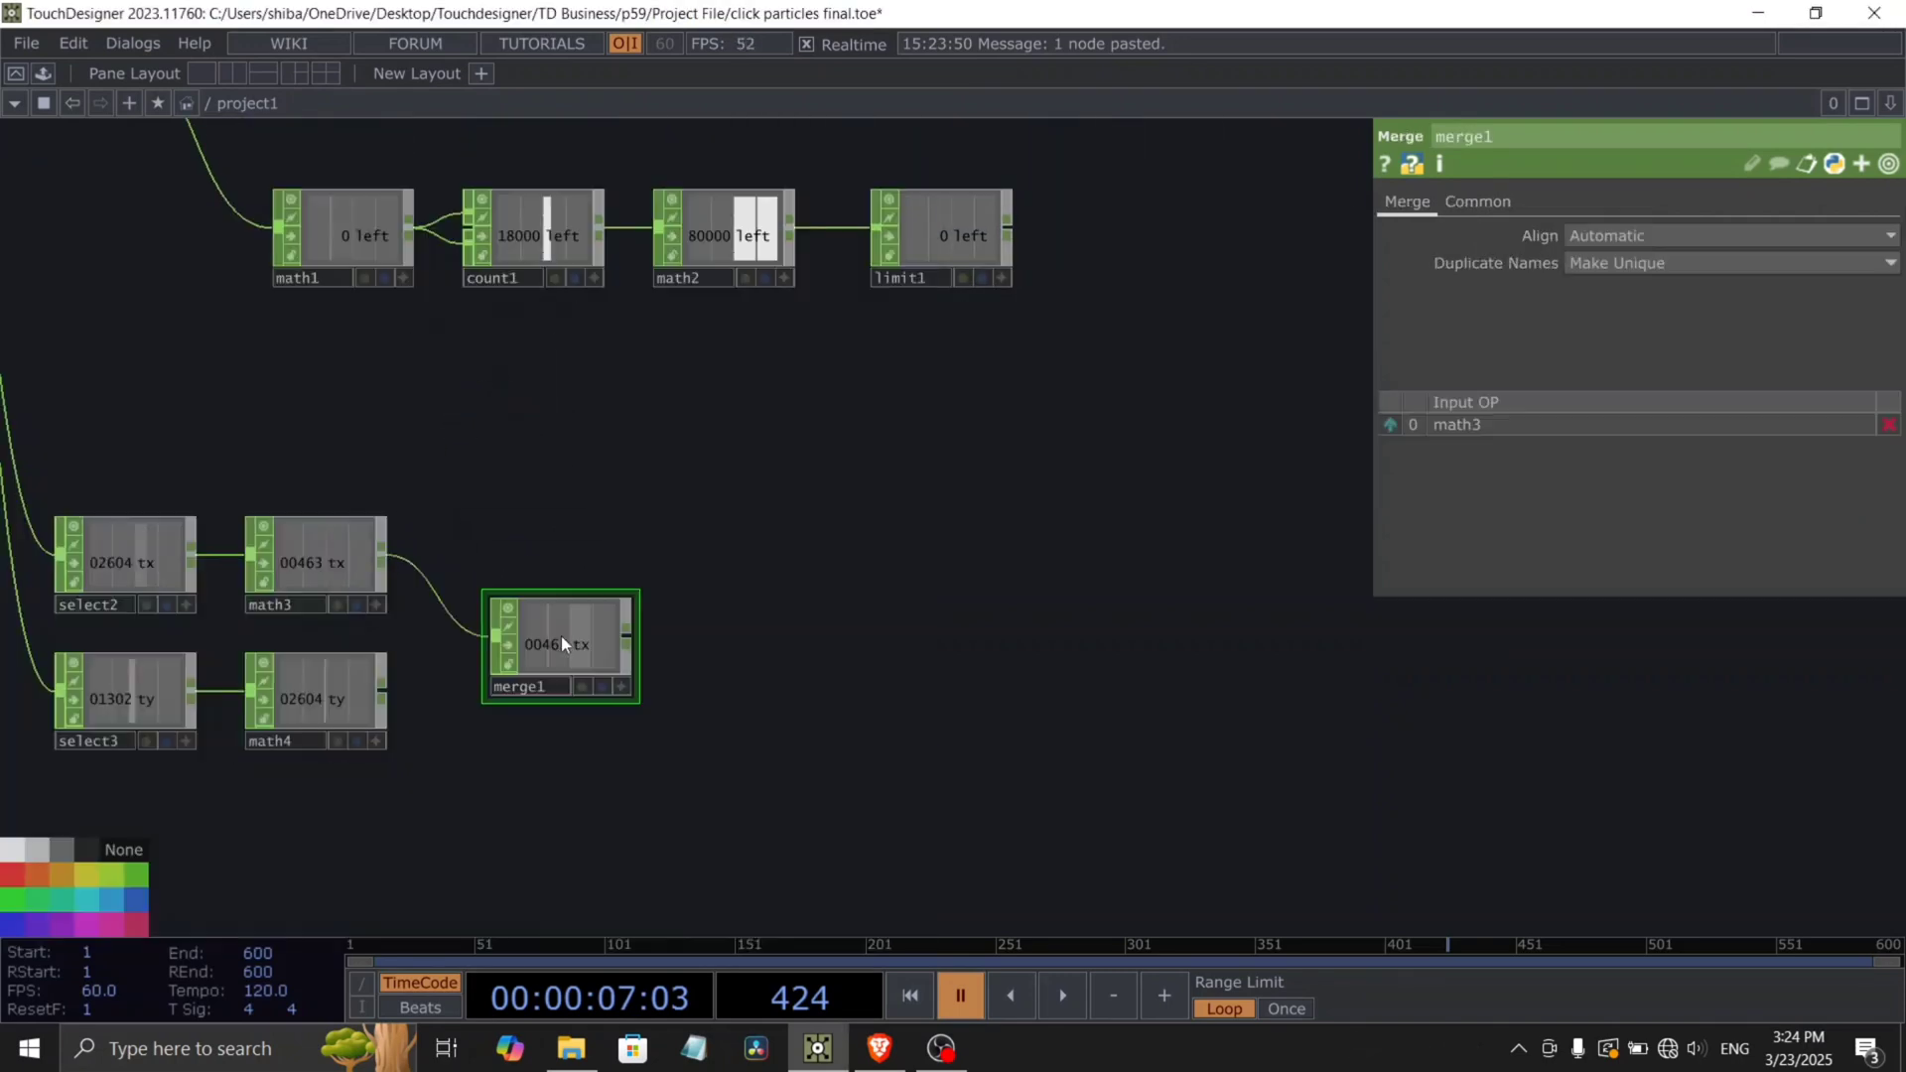
scroll(400, 692, "up", 2)
left_click_drag(457, 667, 524, 596)
Add a Null CHOP after merge1.
left_click_drag(748, 660, 614, 700)
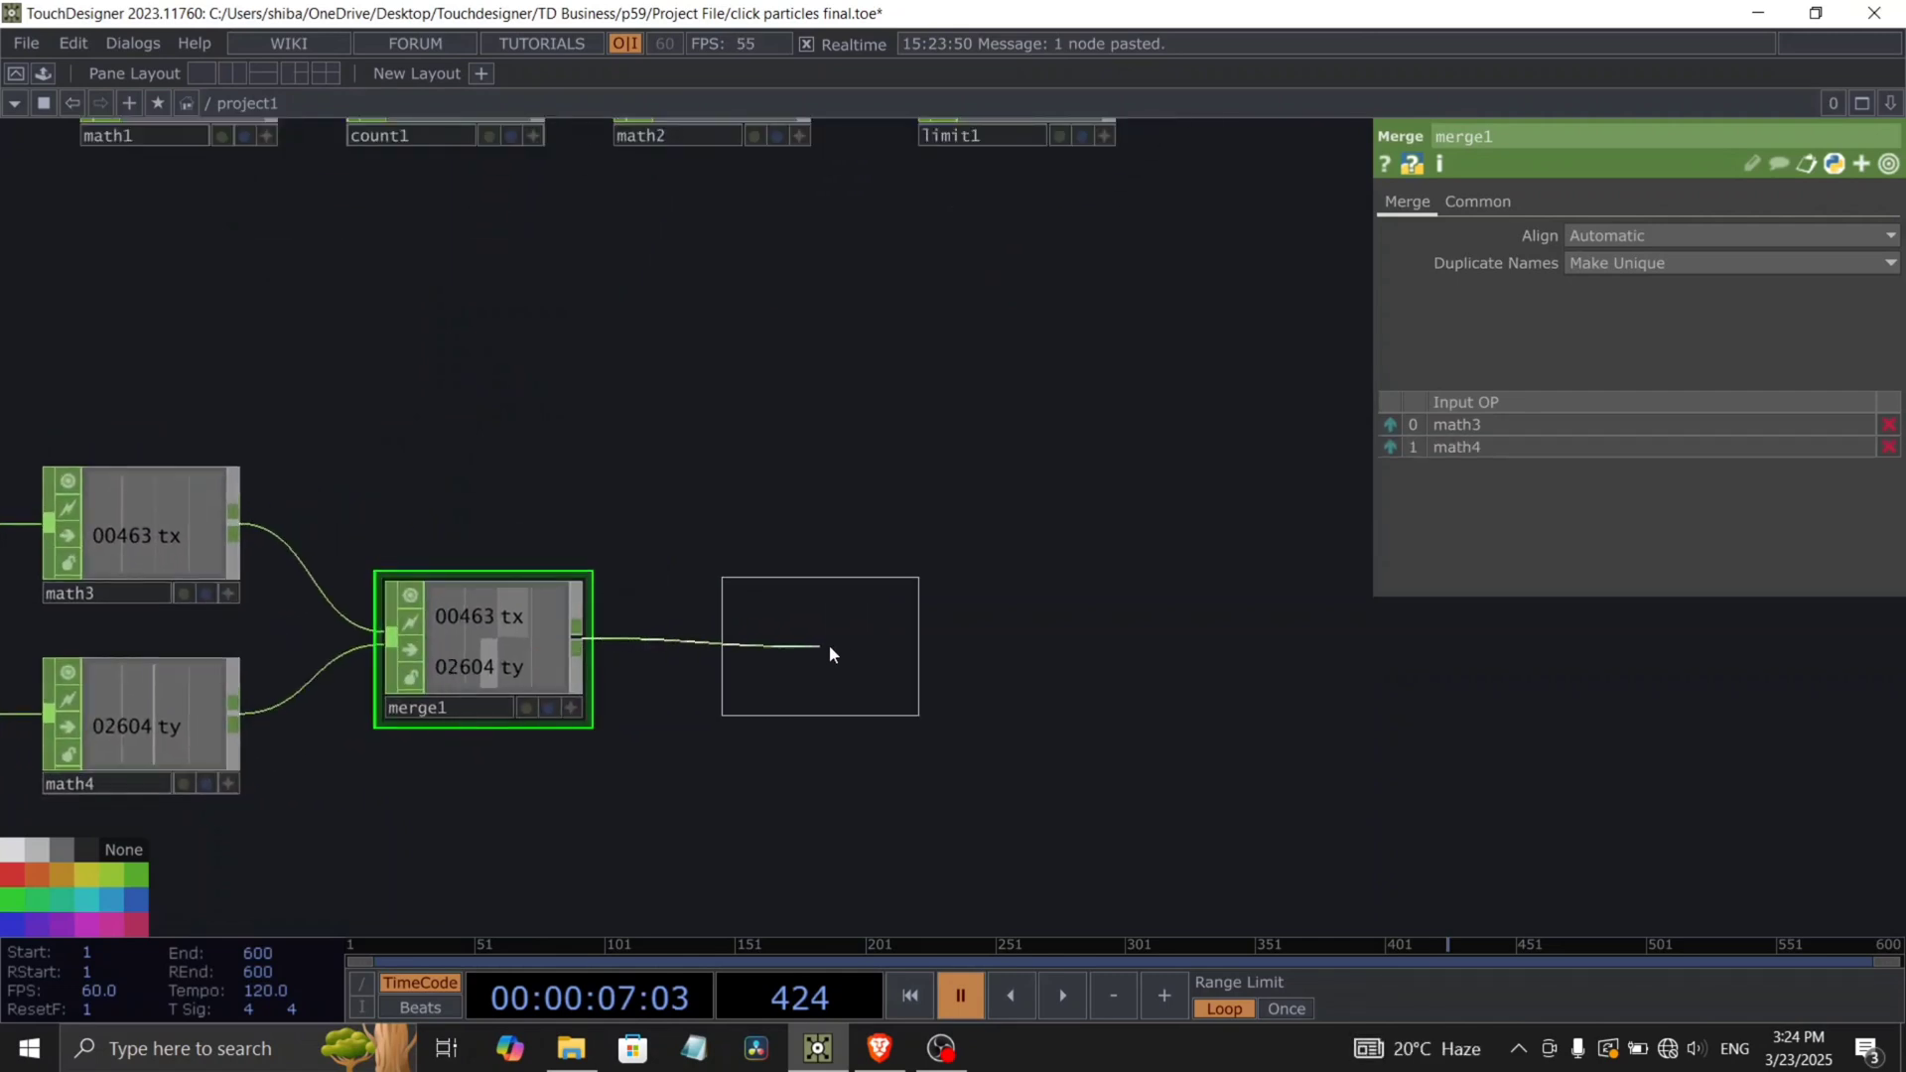
left_click(844, 644)
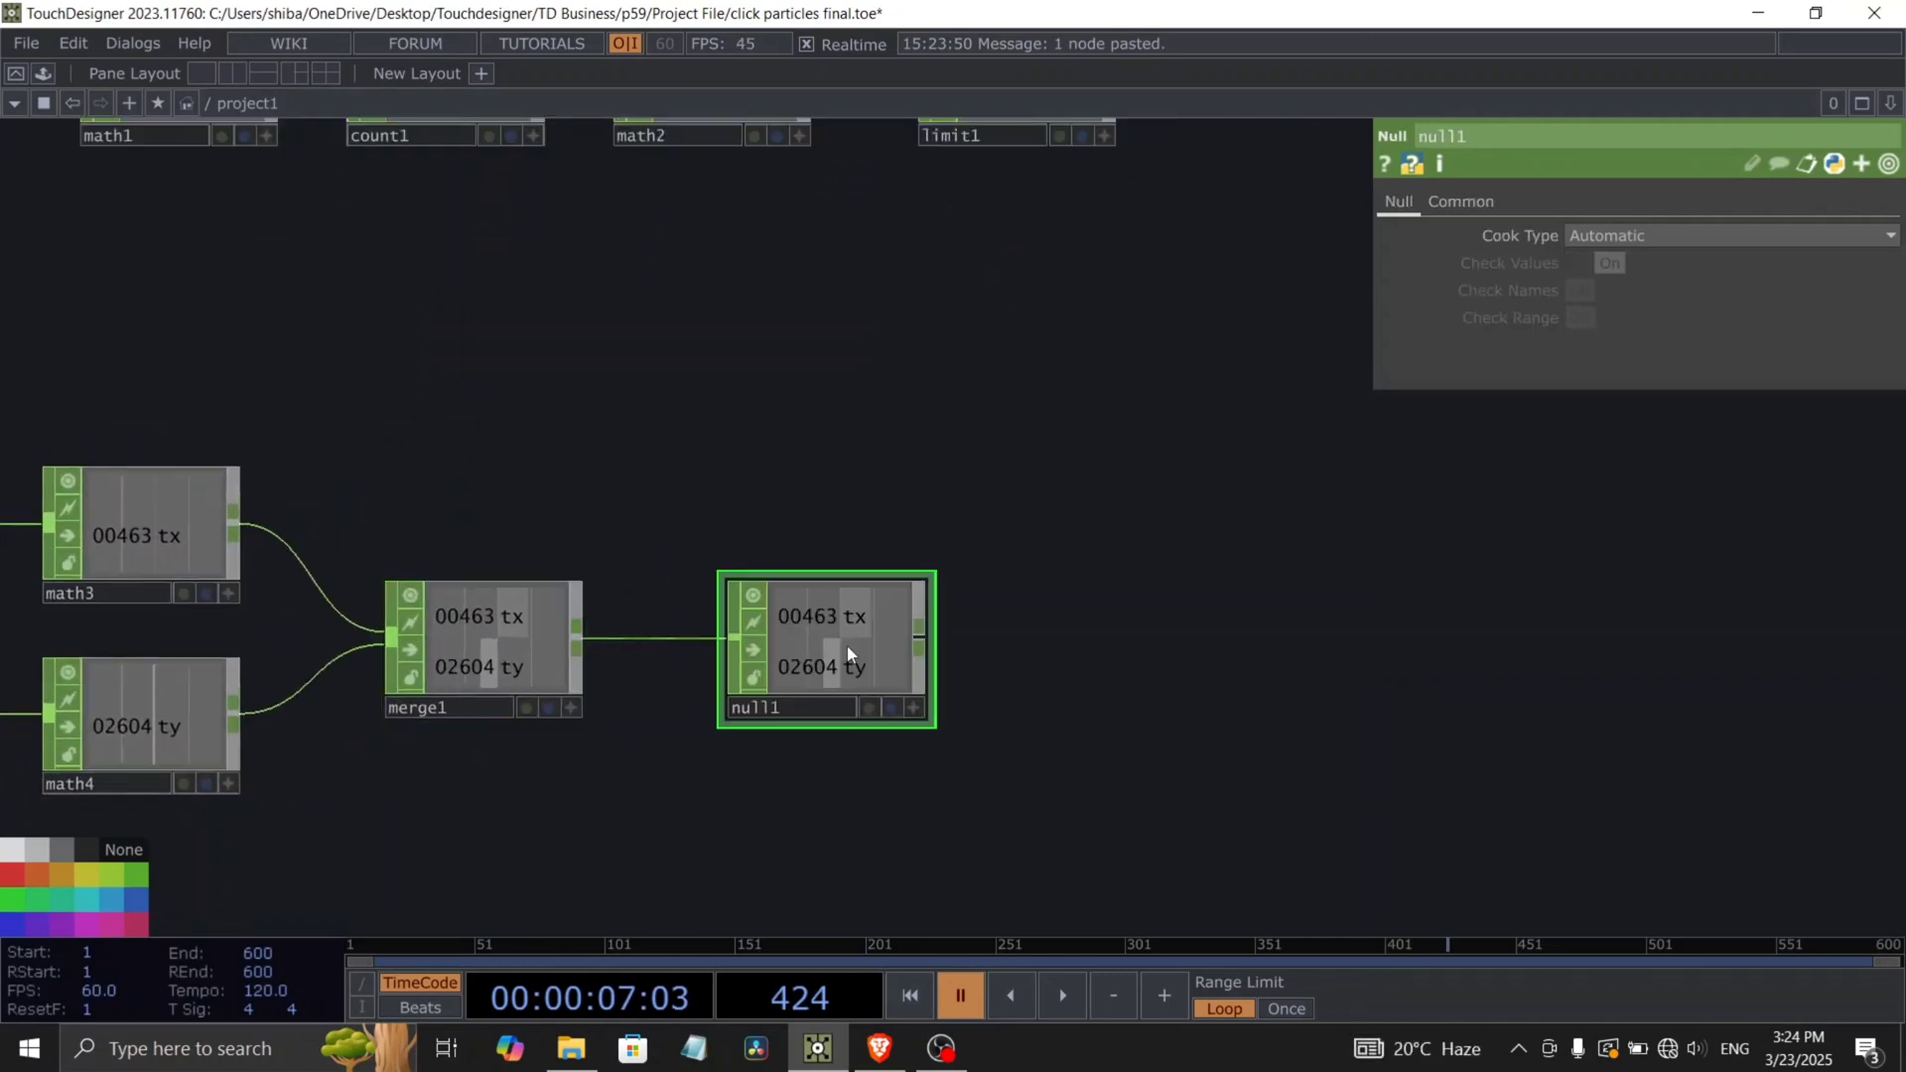
scroll(850, 641, "down", 5)
left_click_drag(1019, 588, 904, 616)
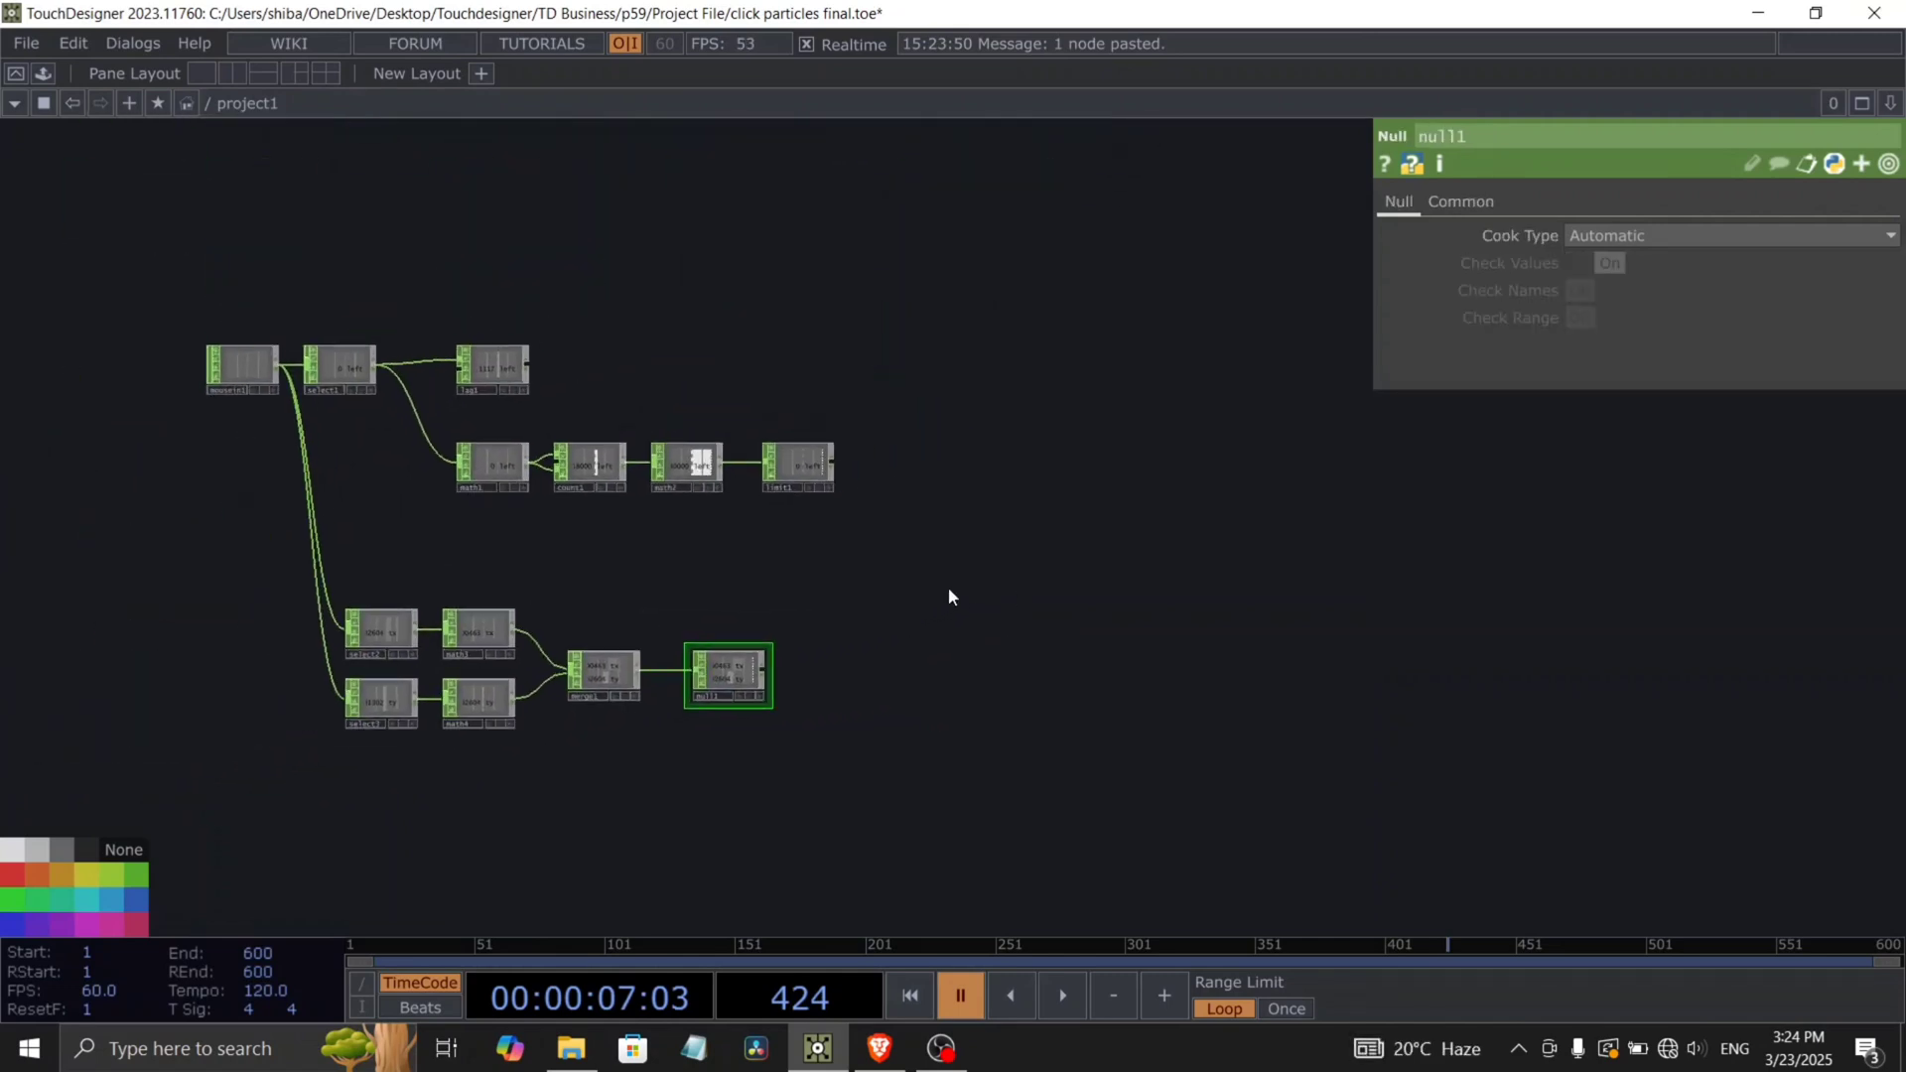
scroll(477, 473, "up", 6)
left_click(312, 365)
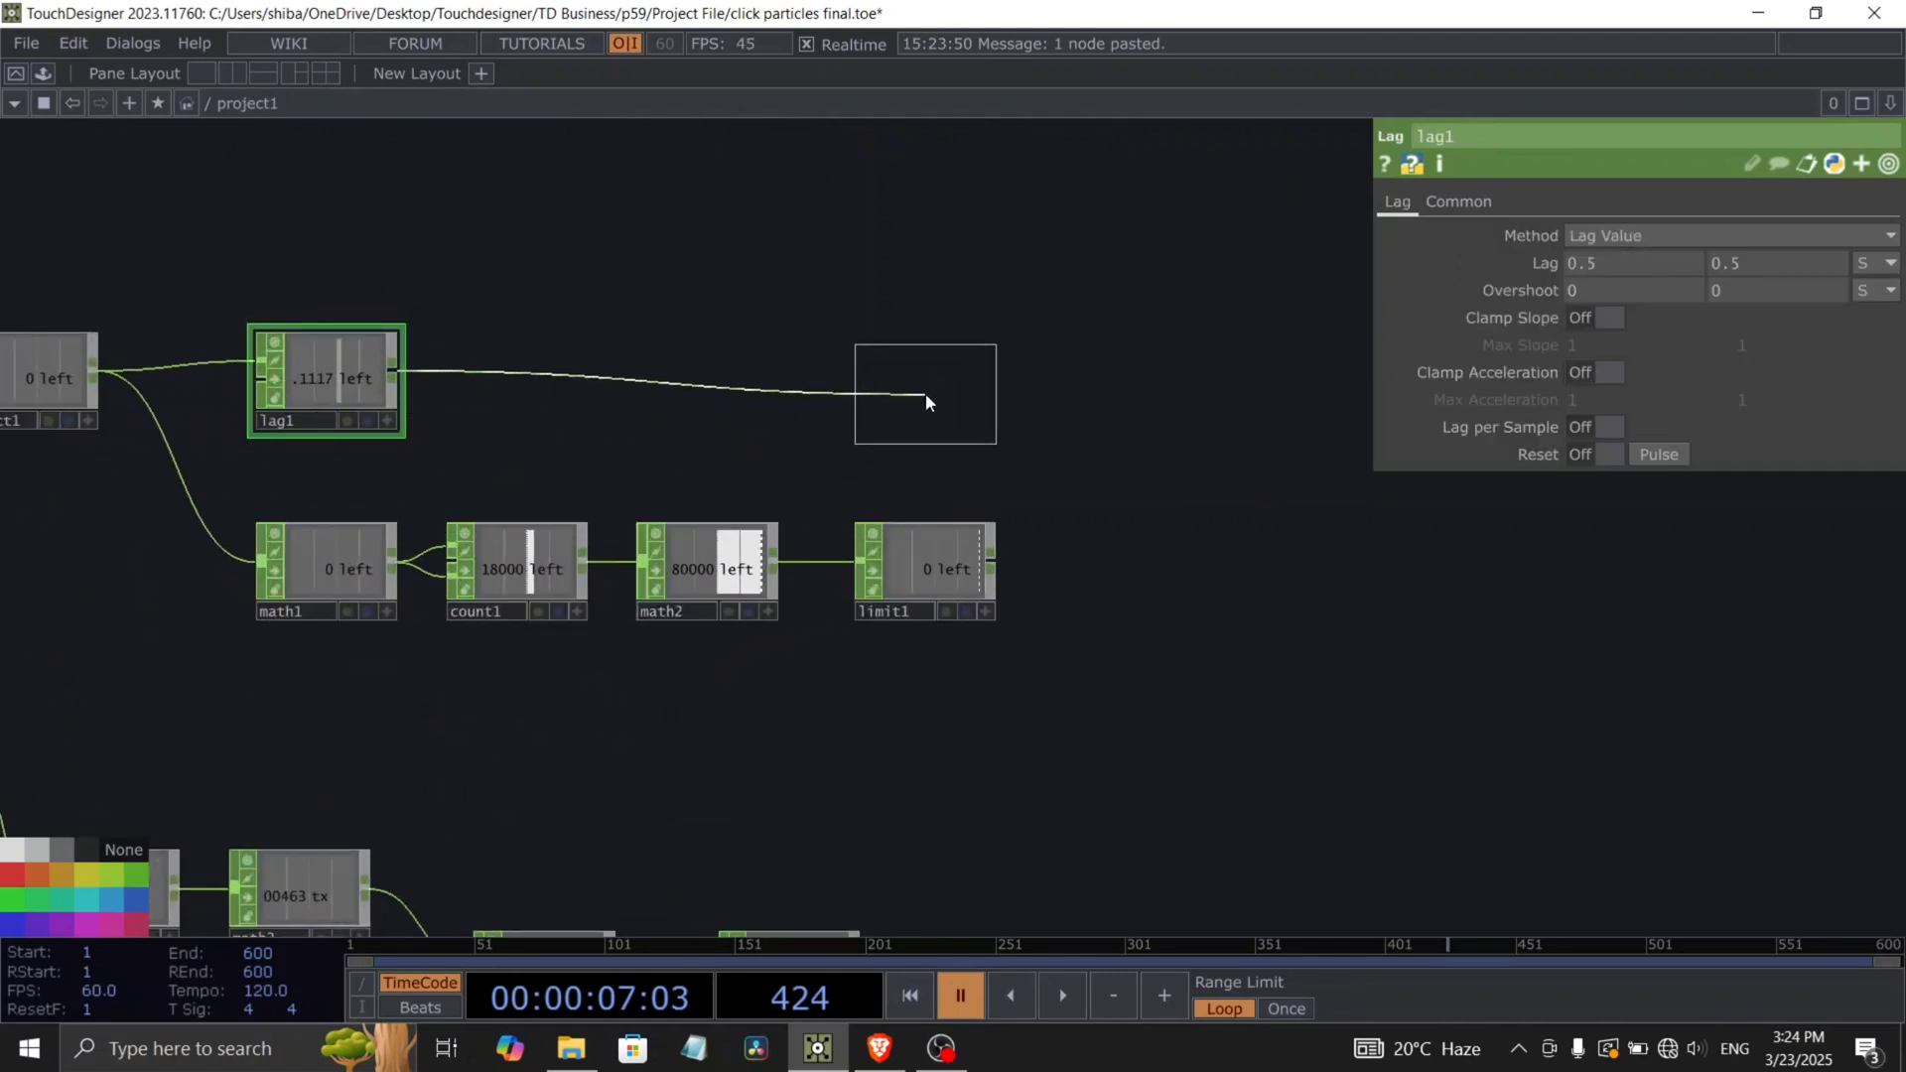
left_click(925, 401)
right_click(916, 403)
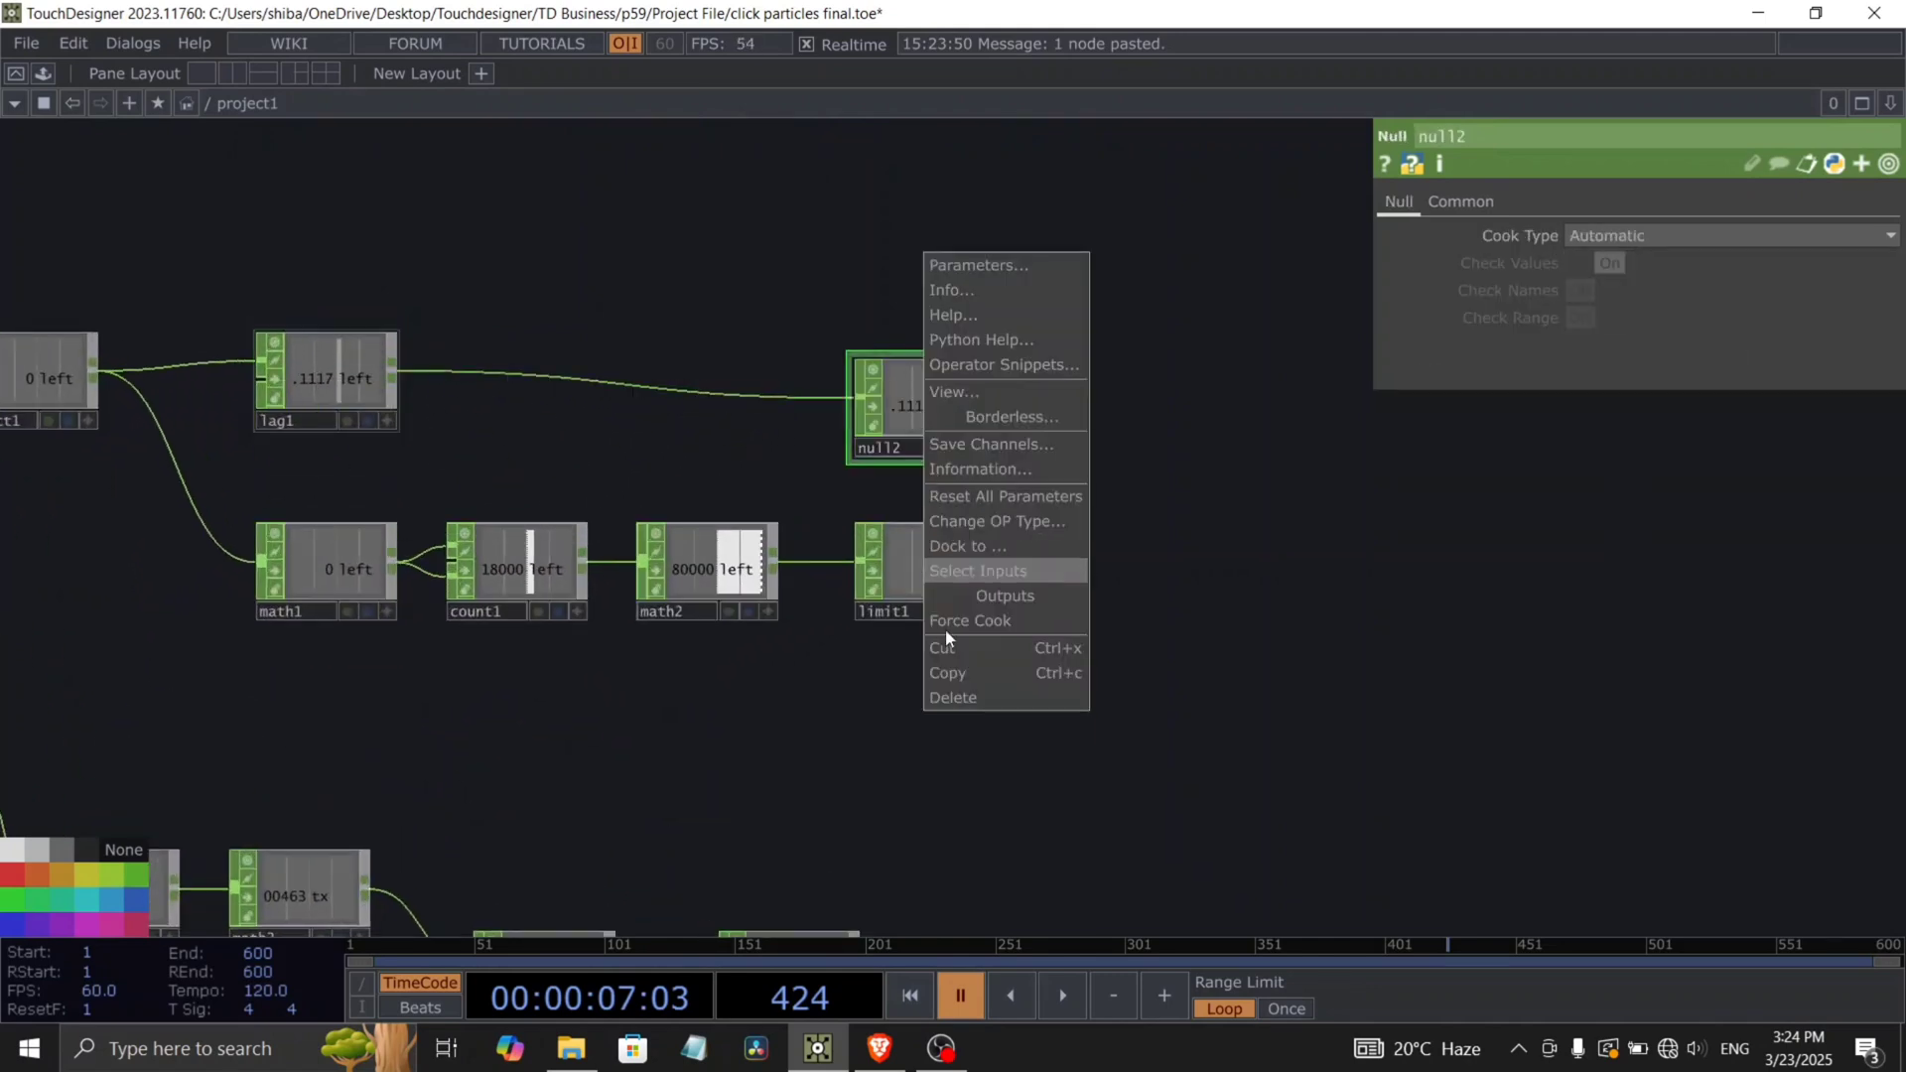
left_click(948, 698)
Line up lag1 above limit1 and null1 below it so the three output nodes form a column.
left_click_drag(983, 732, 448, 620)
left_click_drag(84, 287, 681, 340)
left_click_drag(801, 722, 707, 574)
left_click_drag(479, 729, 597, 445)
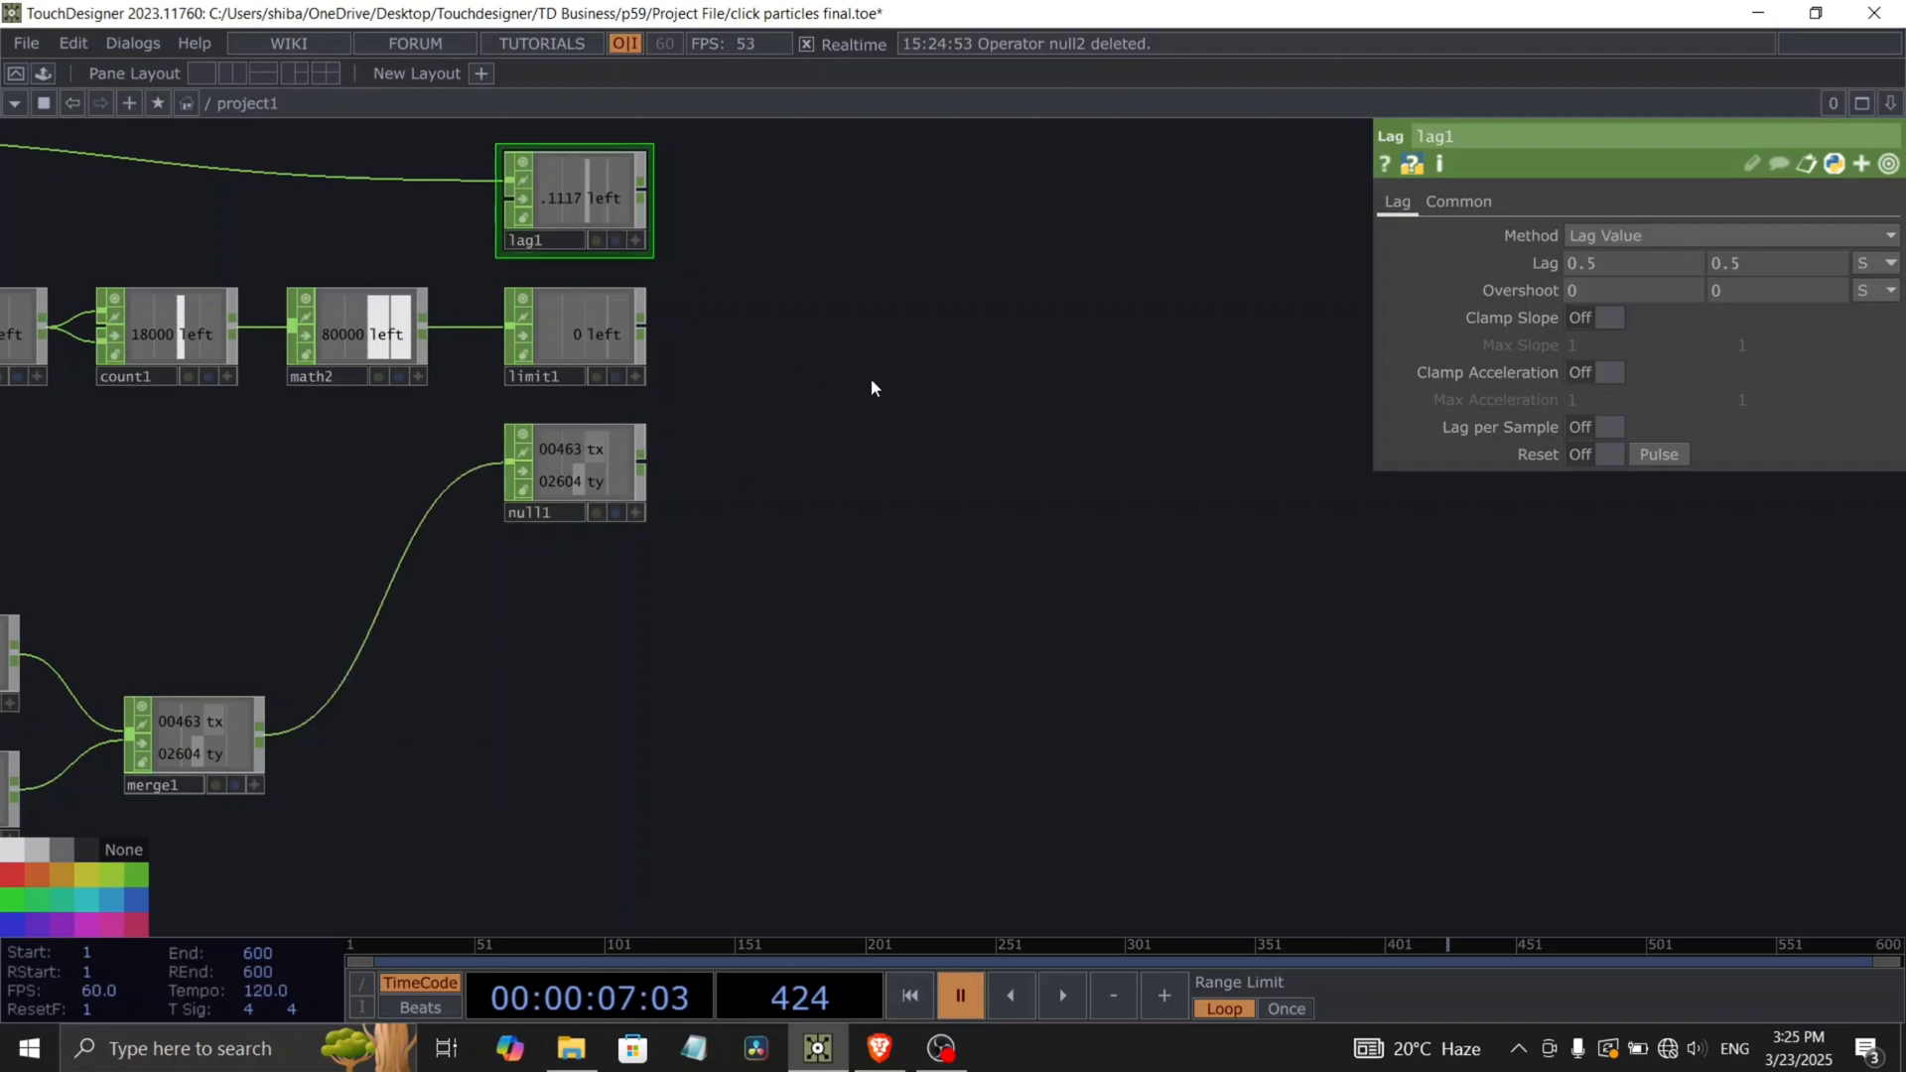
Add a Geometry COMP in the empty area beside the CHOP outputs and go inside its network.
left_click_drag(872, 387, 510, 566)
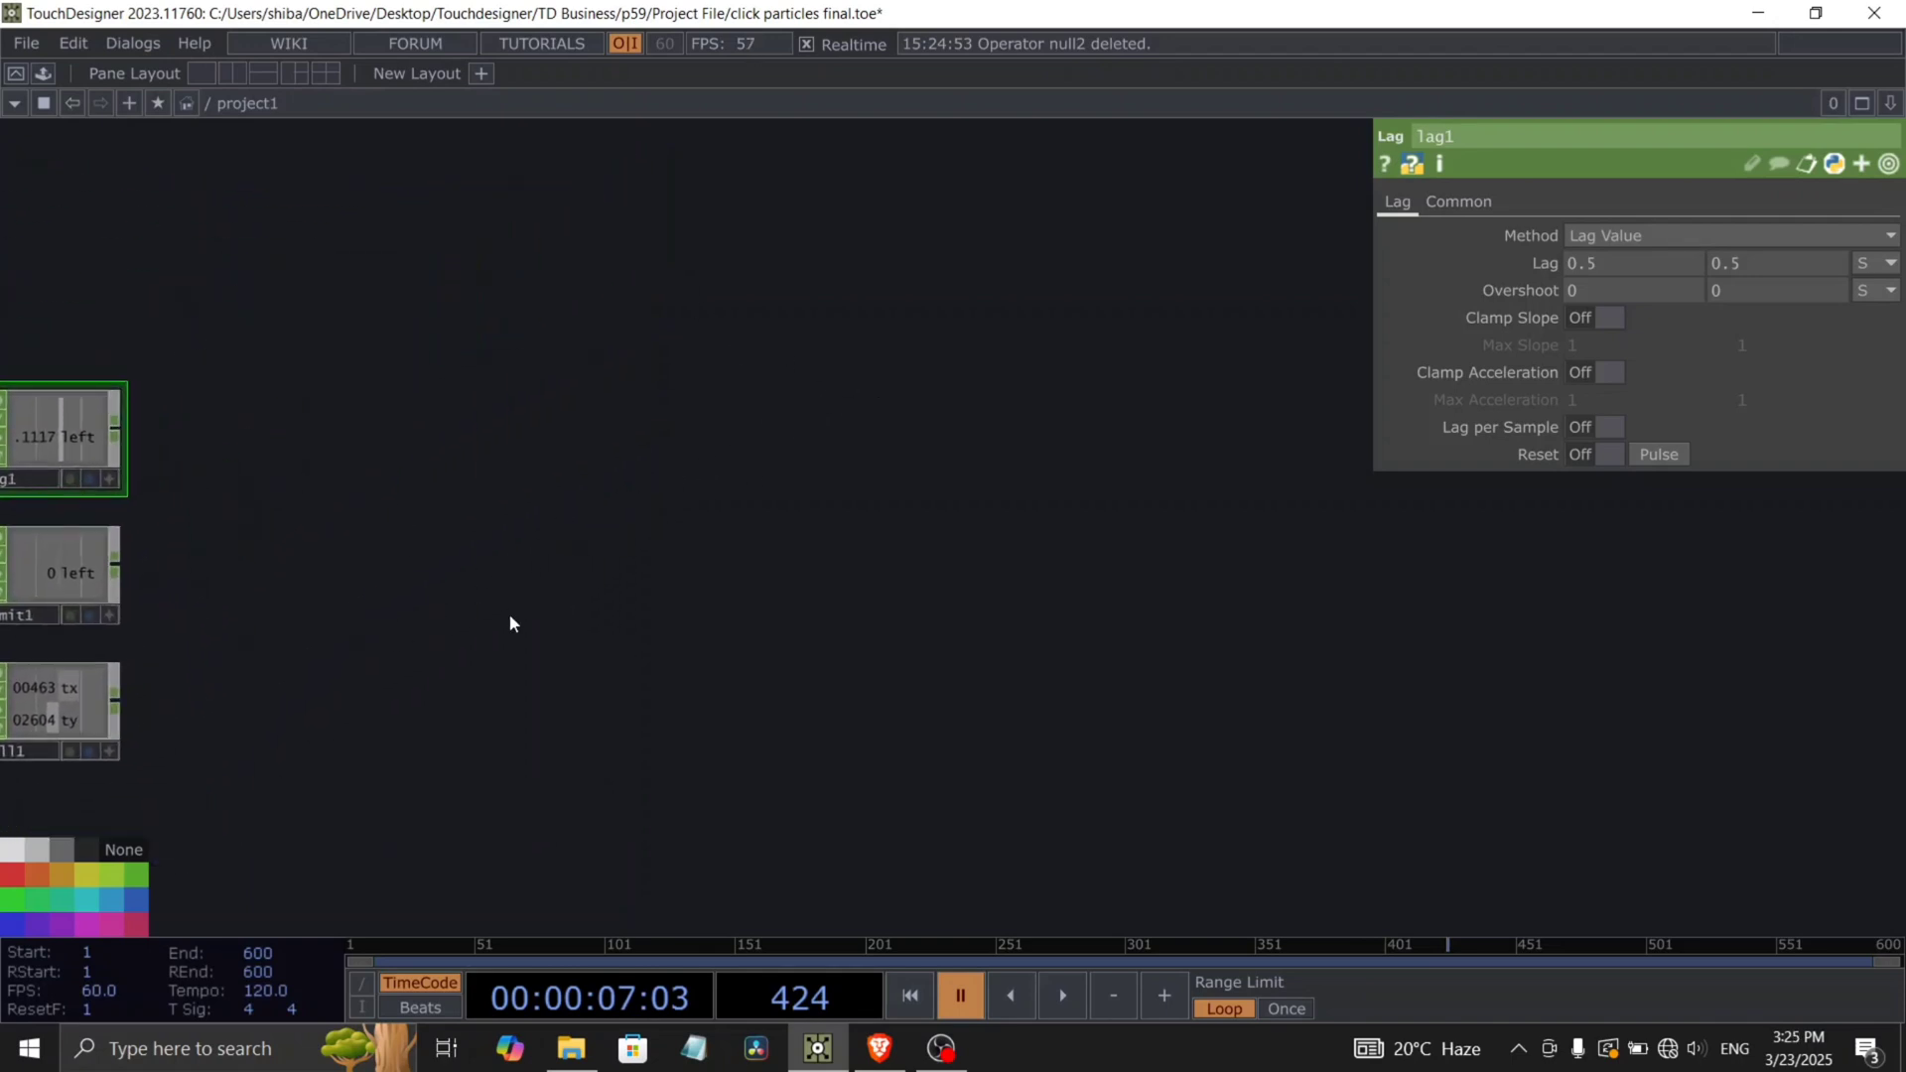
key("Tab")
left_click(85, 298)
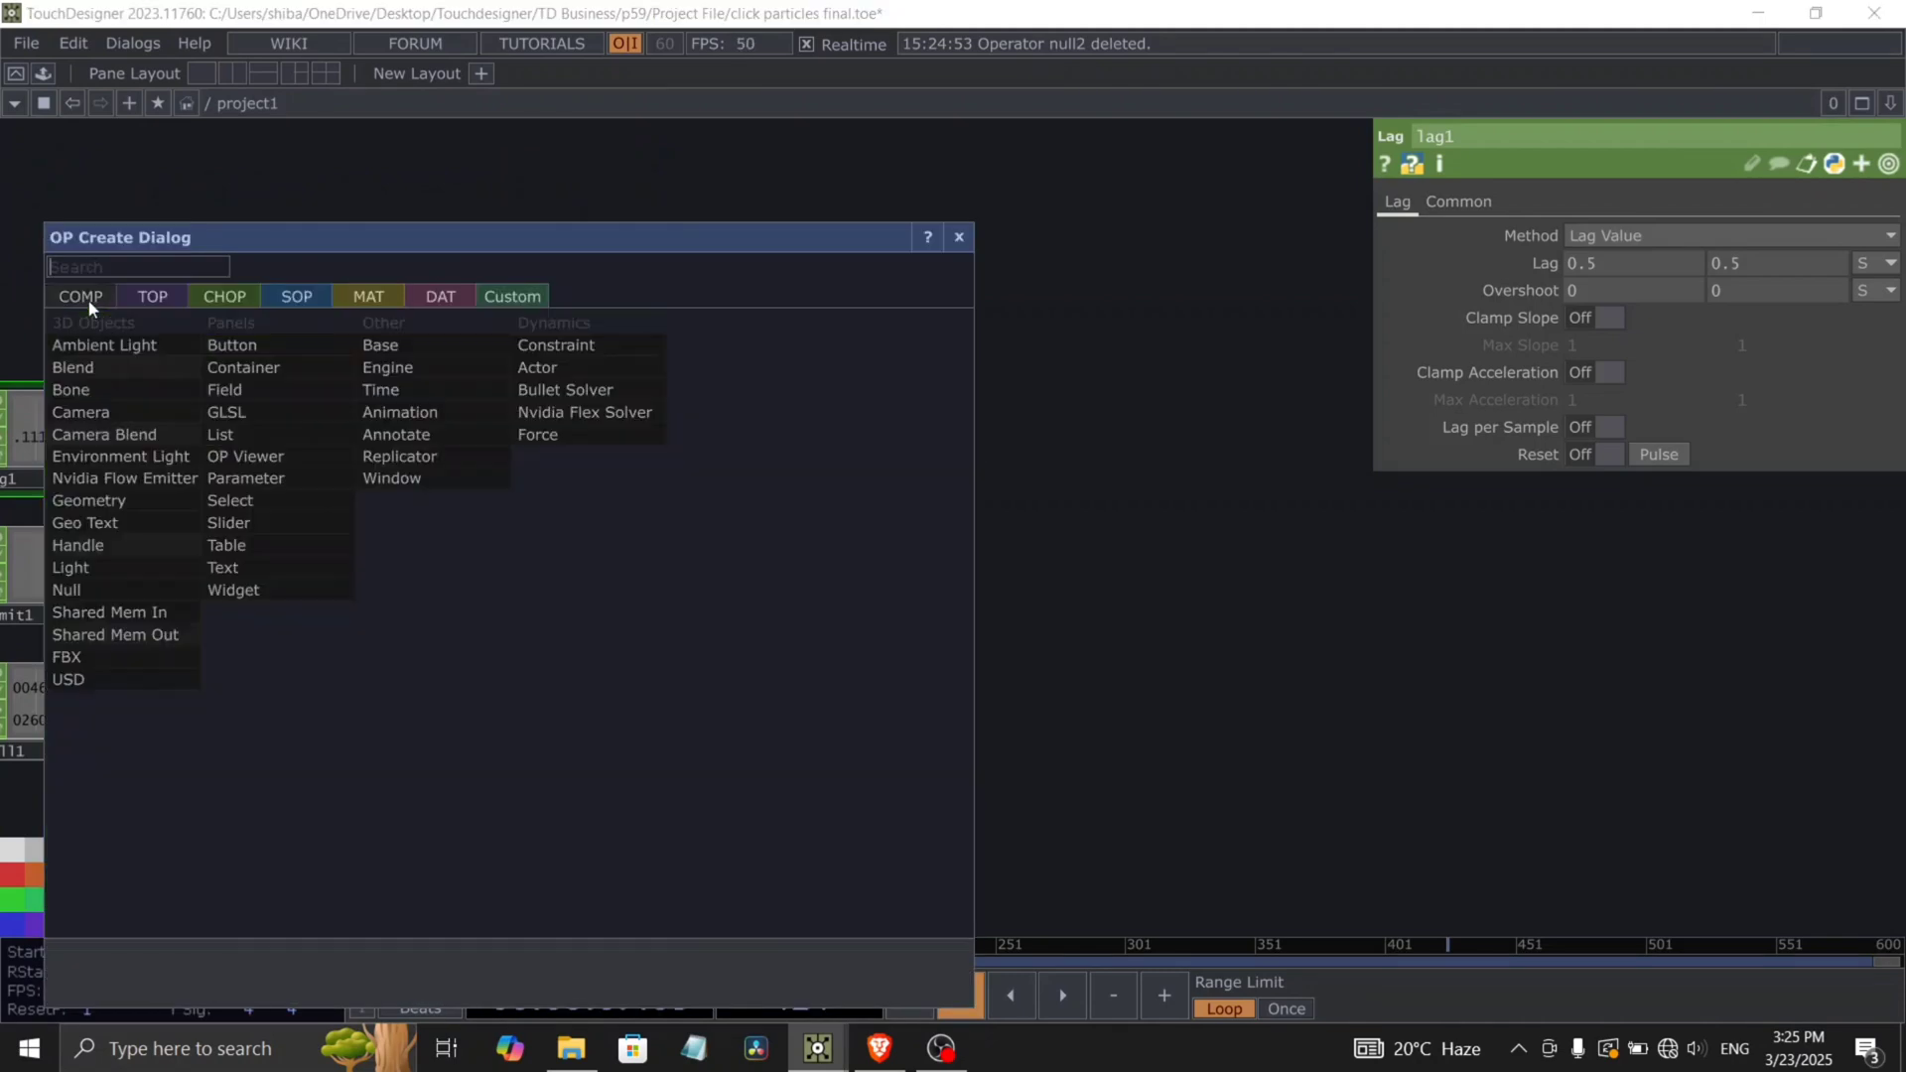
left_click(125, 502)
left_click(503, 670)
scroll(503, 670, "up", 3)
scroll(504, 670, "up", 3)
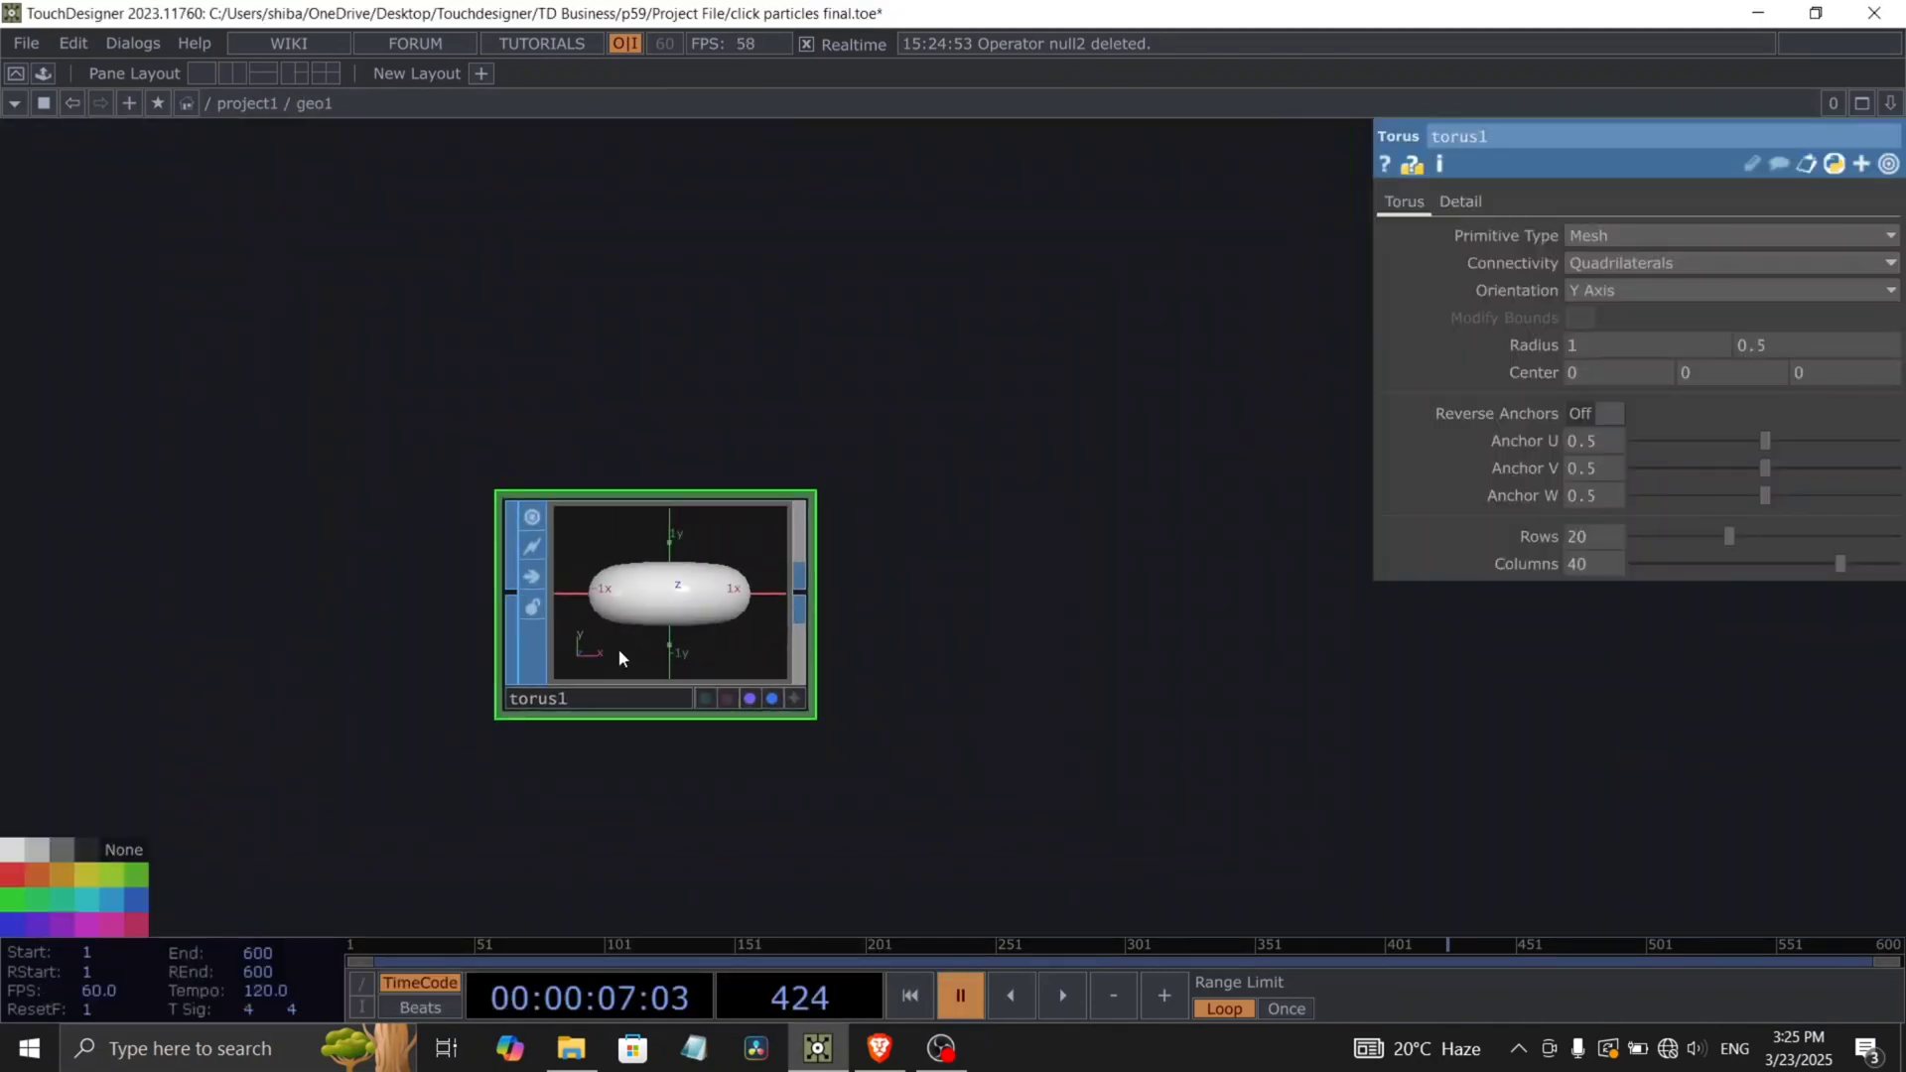
Replace the default torus inside the Geometry COMP with a Sphere SOP.
key("Delete")
key("Tab")
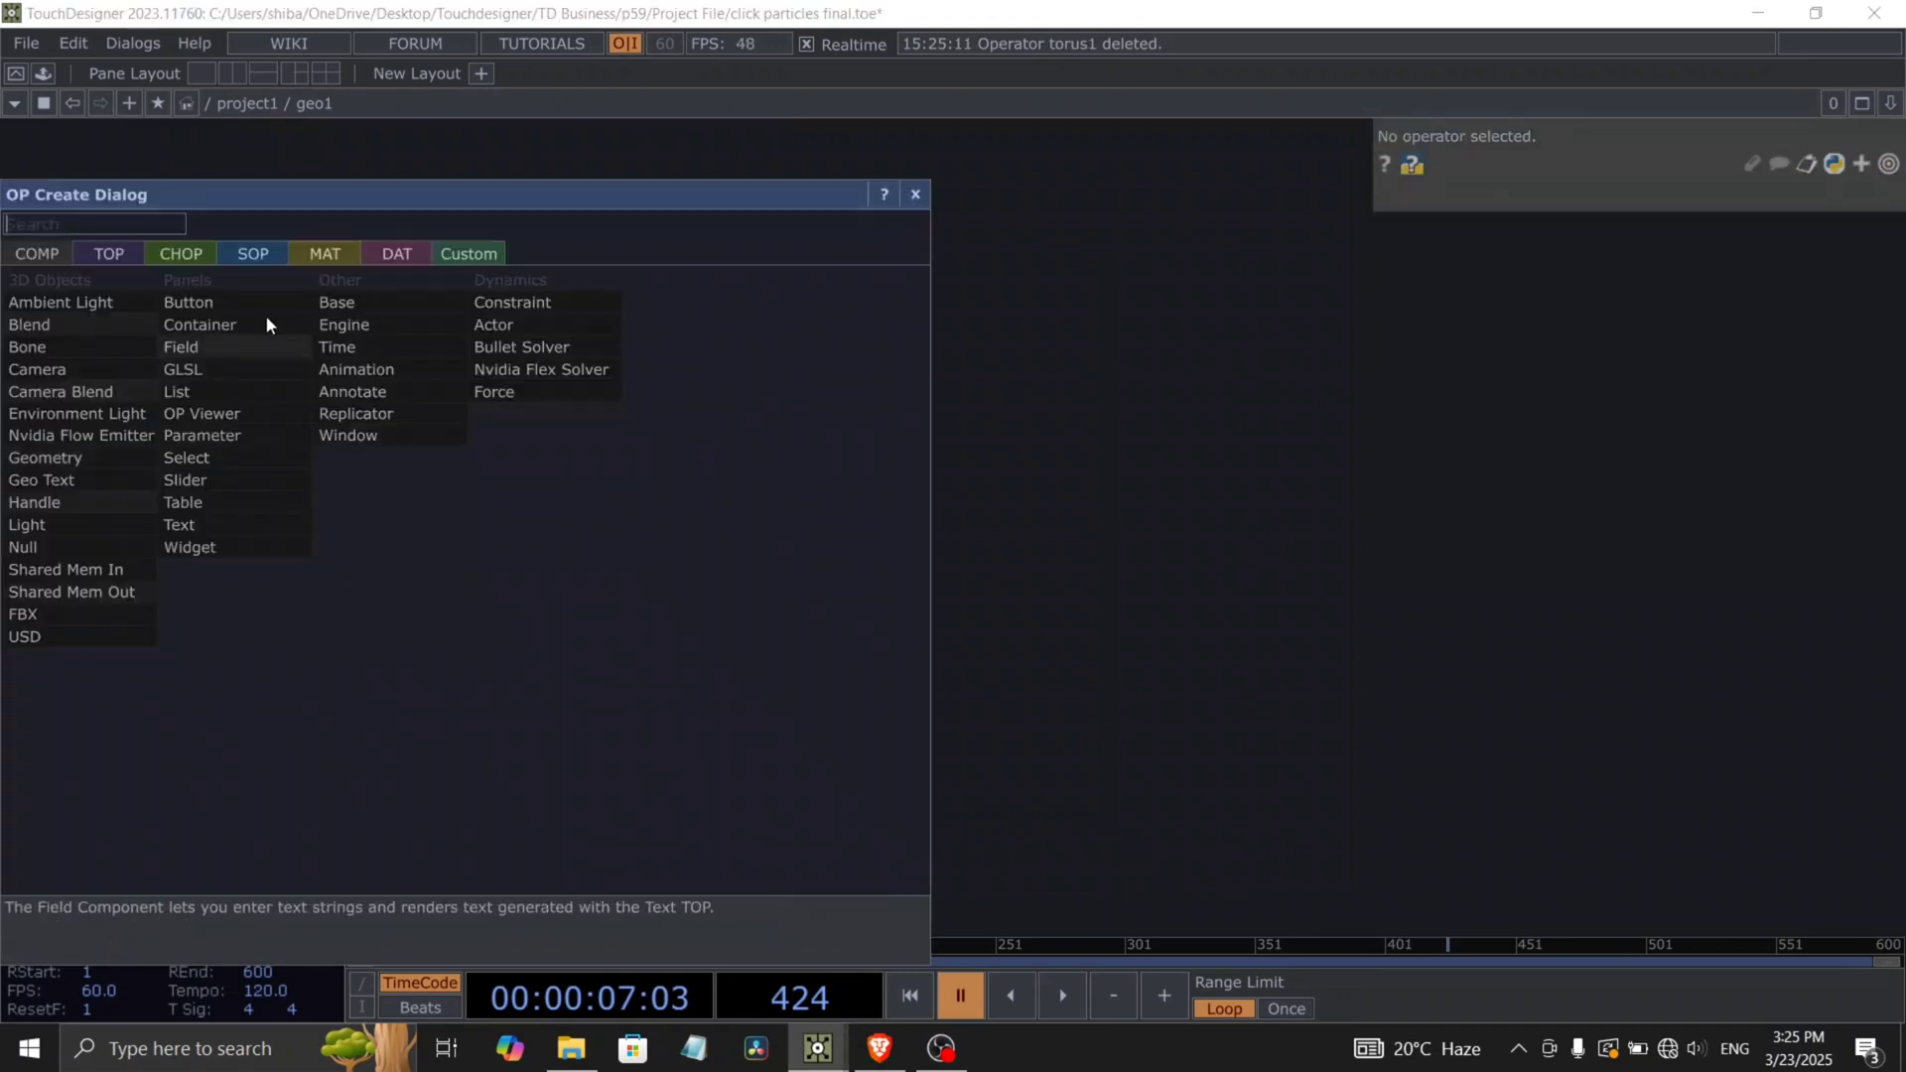
left_click(253, 253)
left_click(506, 375)
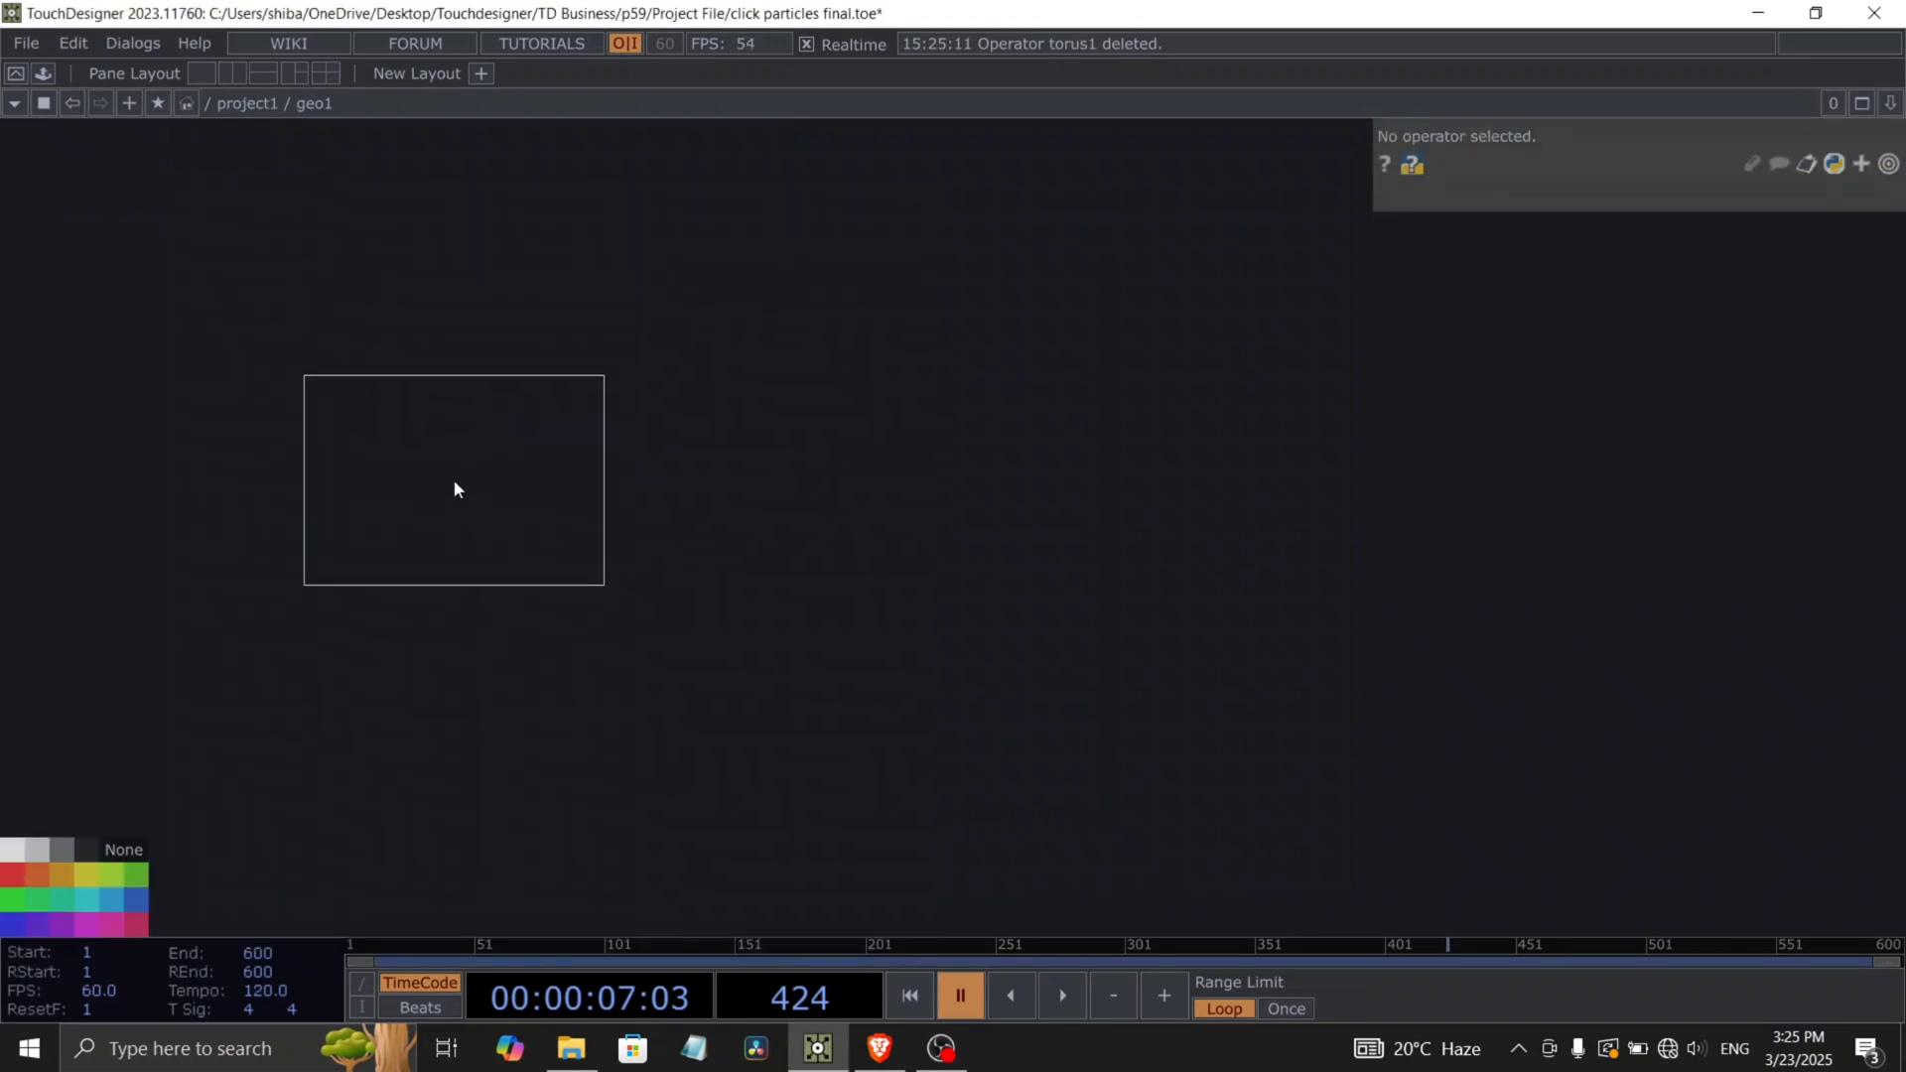
left_click(456, 487)
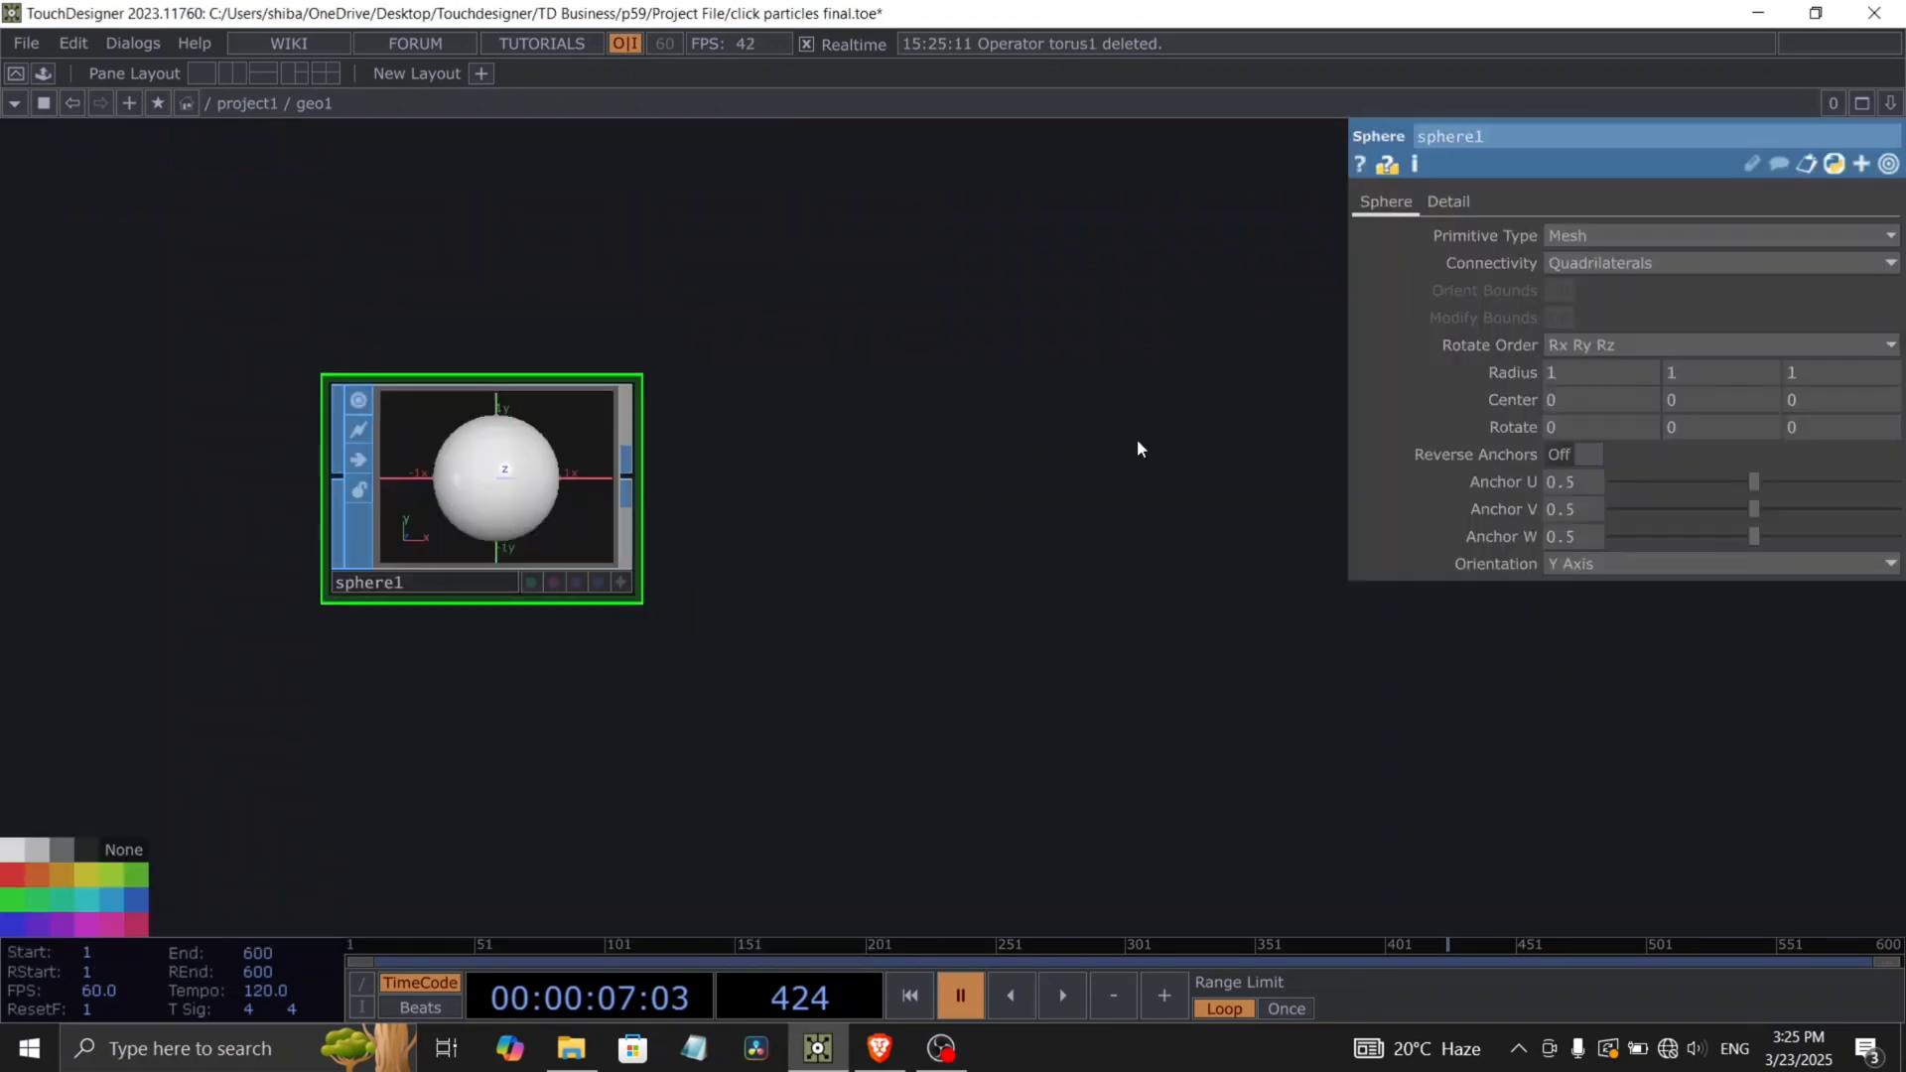
Add a Transform SOP after sphere1.
right_click(629, 475)
type("tr")
left_click(698, 614)
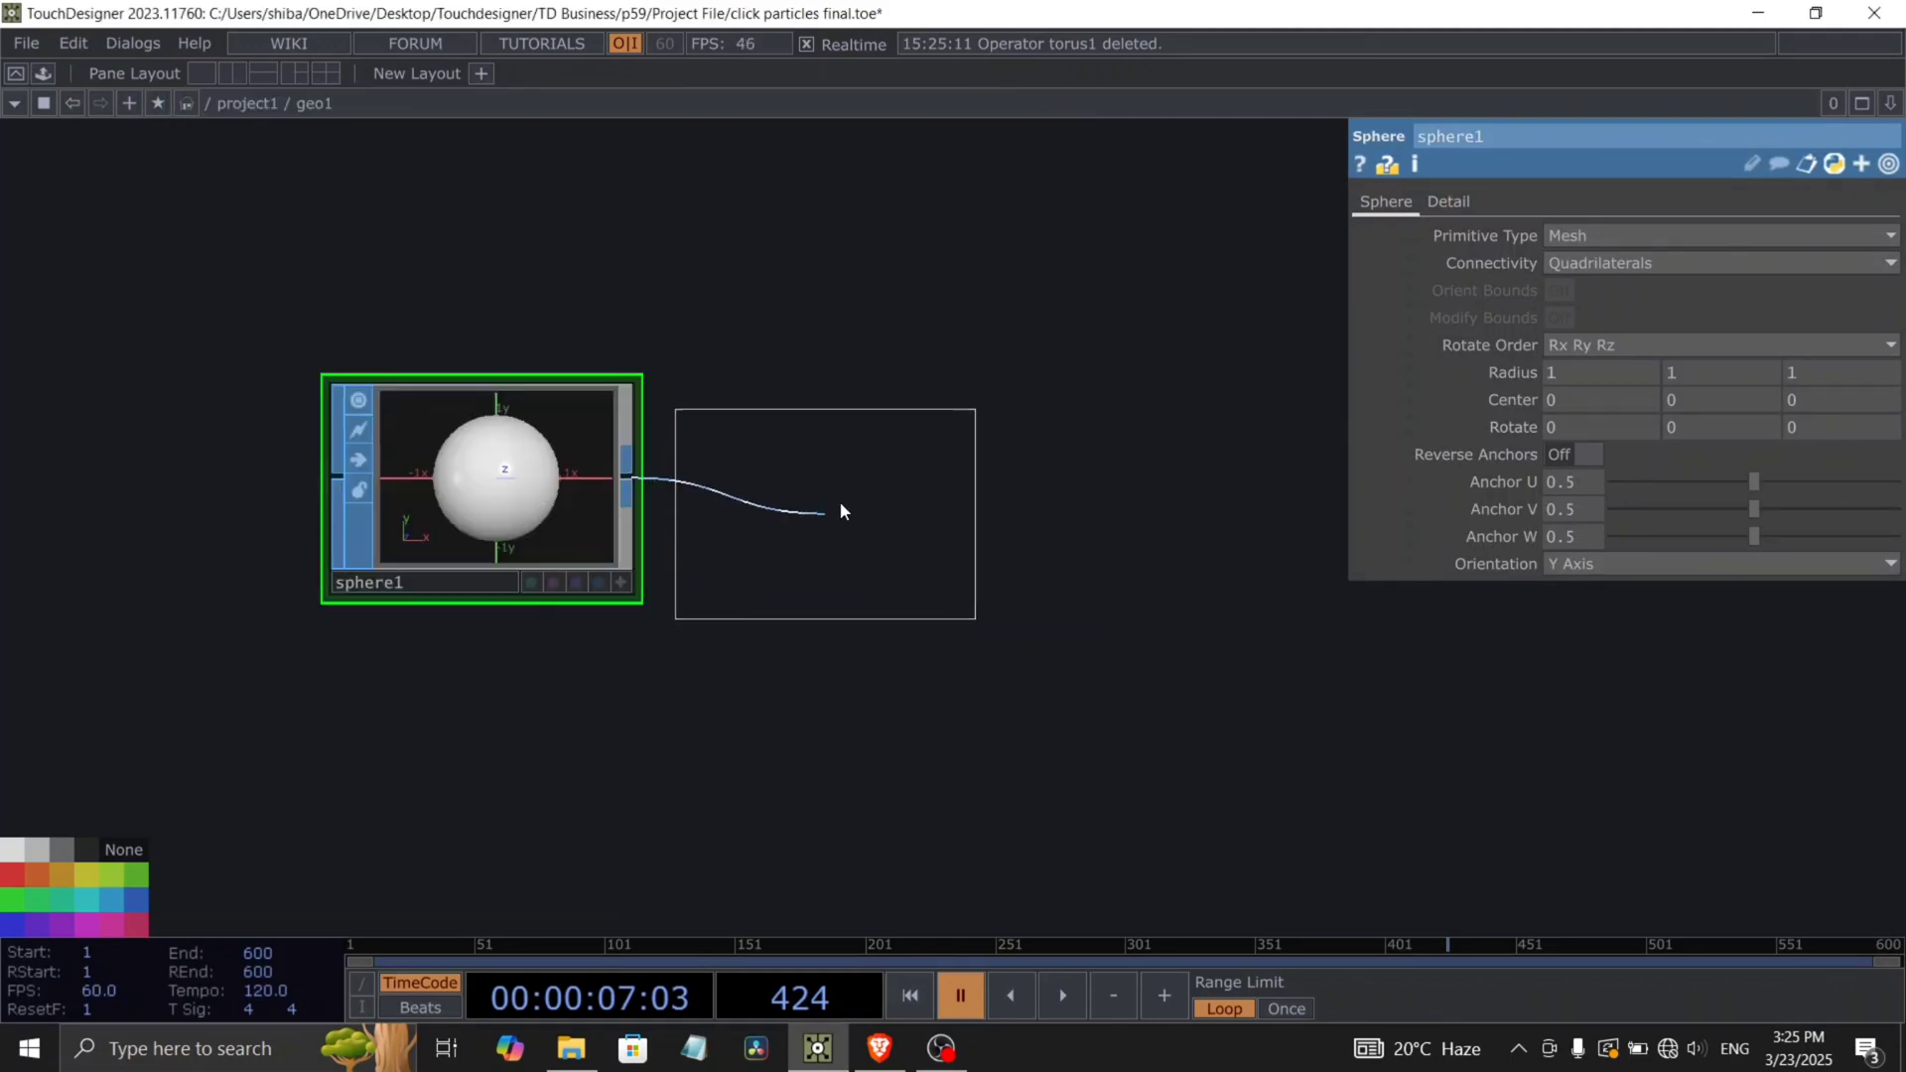
left_click(912, 496)
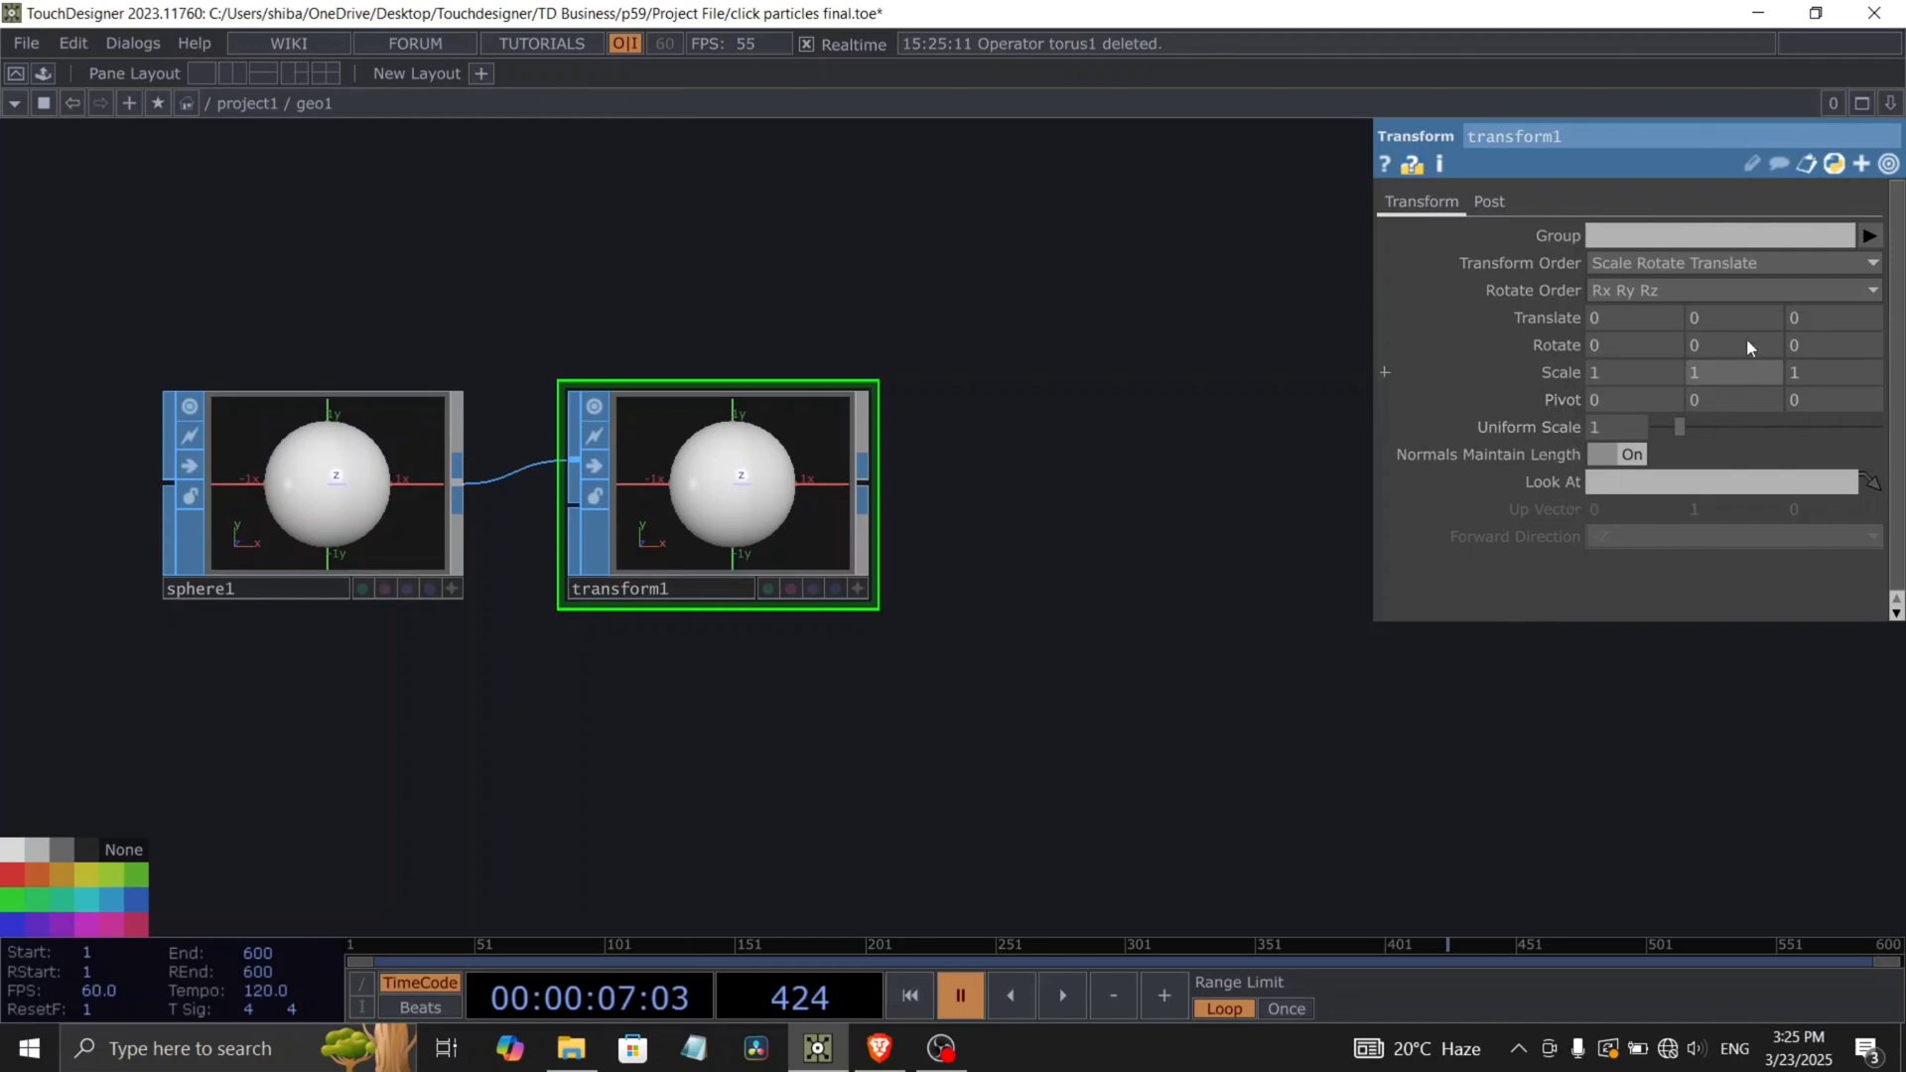
Enter the expression op('null1')[0] for transform1's X translate and expand the Translate parameter.
type("op(")
type("'null1')[0]")
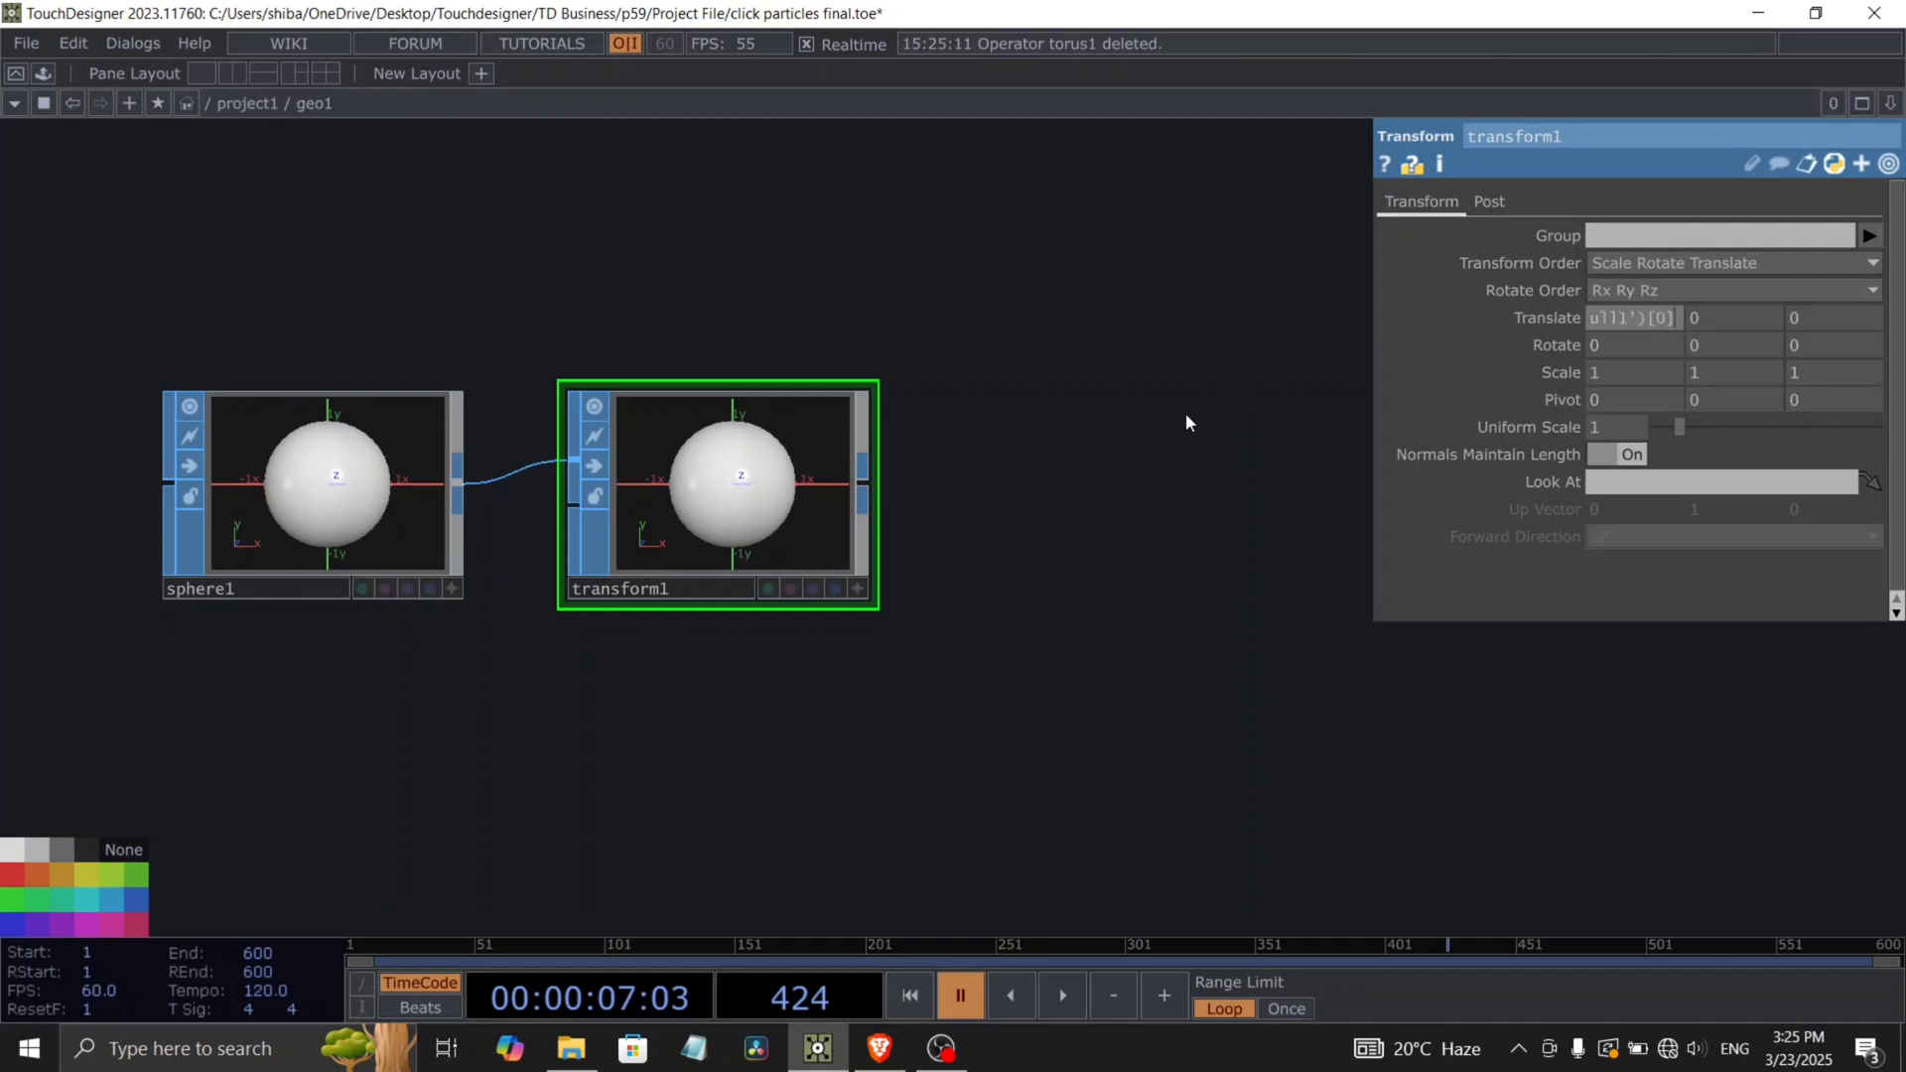
key("Return")
left_click(1527, 319)
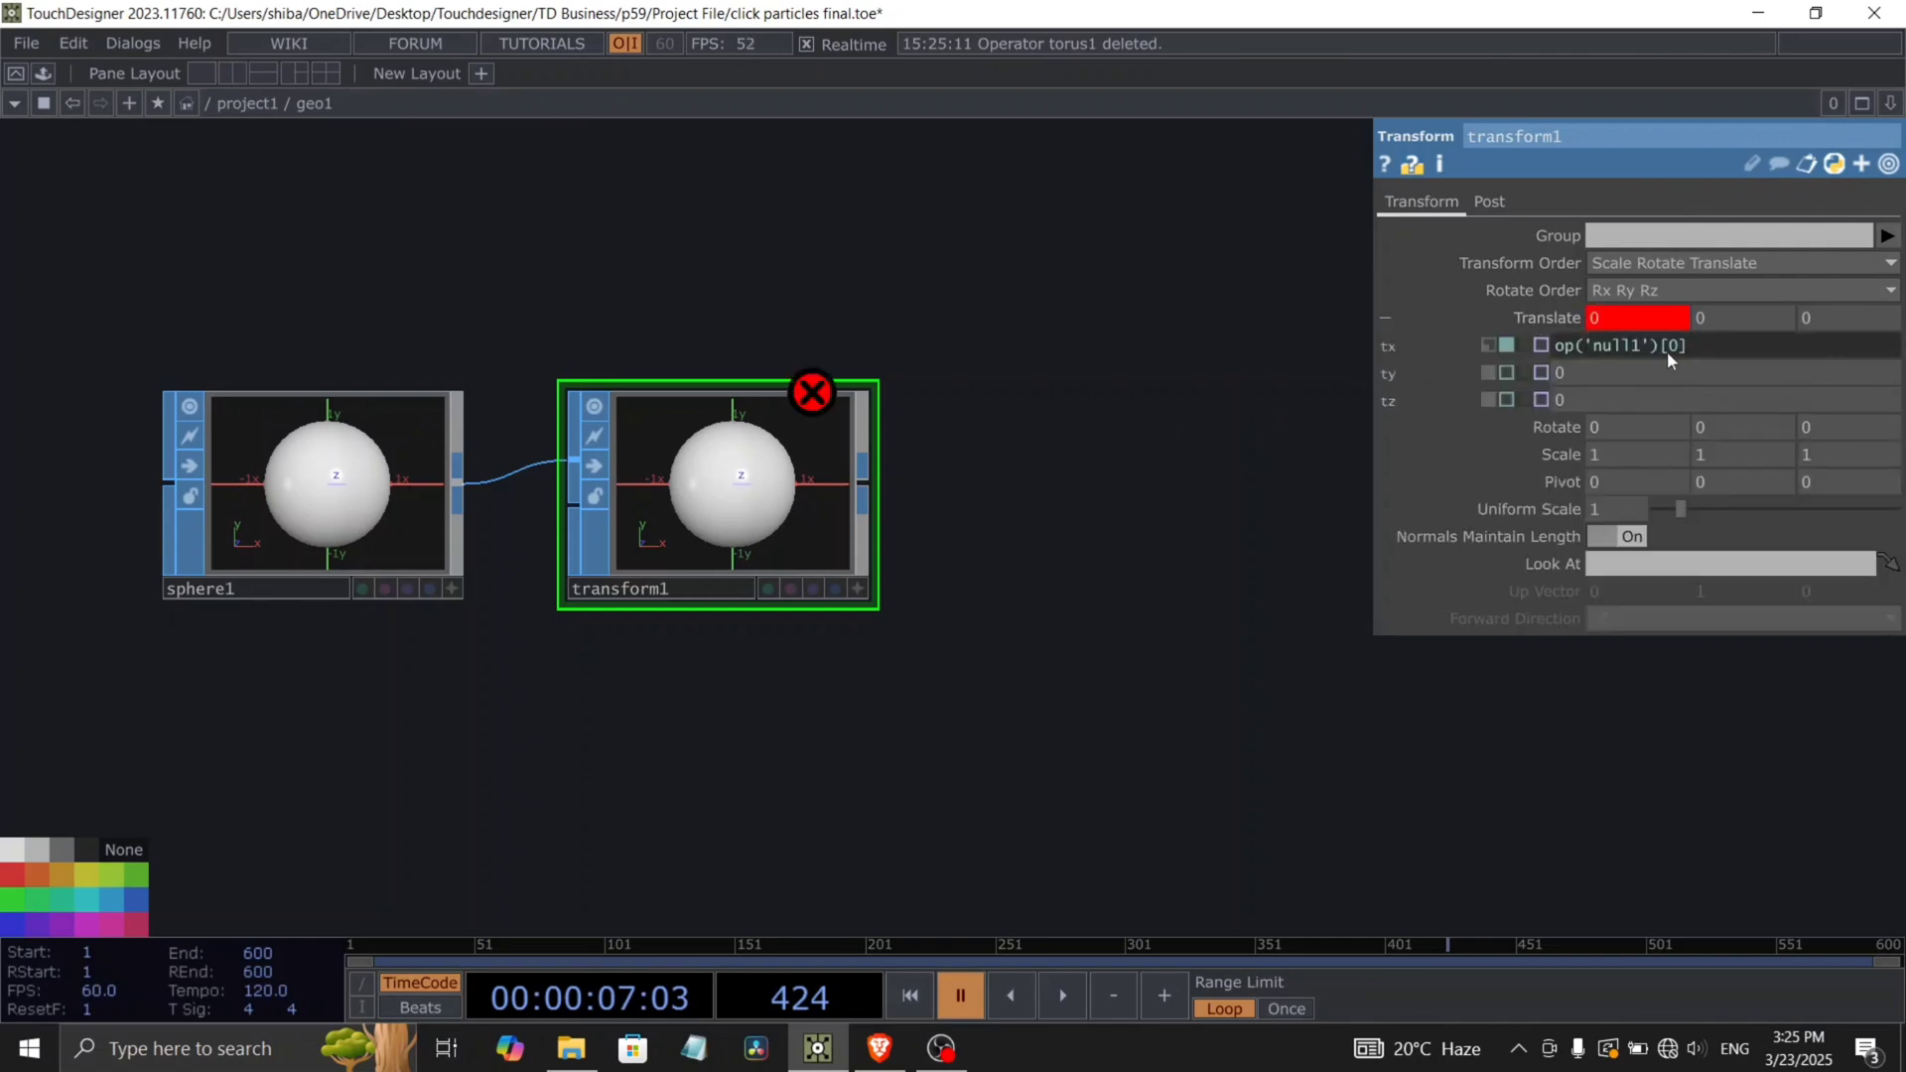
Change the channel reference in transform1's X translate expression to 'tx'.
double_click(1675, 345)
key("BackSpace")
type("'tx'")
key("Return")
left_click_drag(1184, 479, 1091, 468)
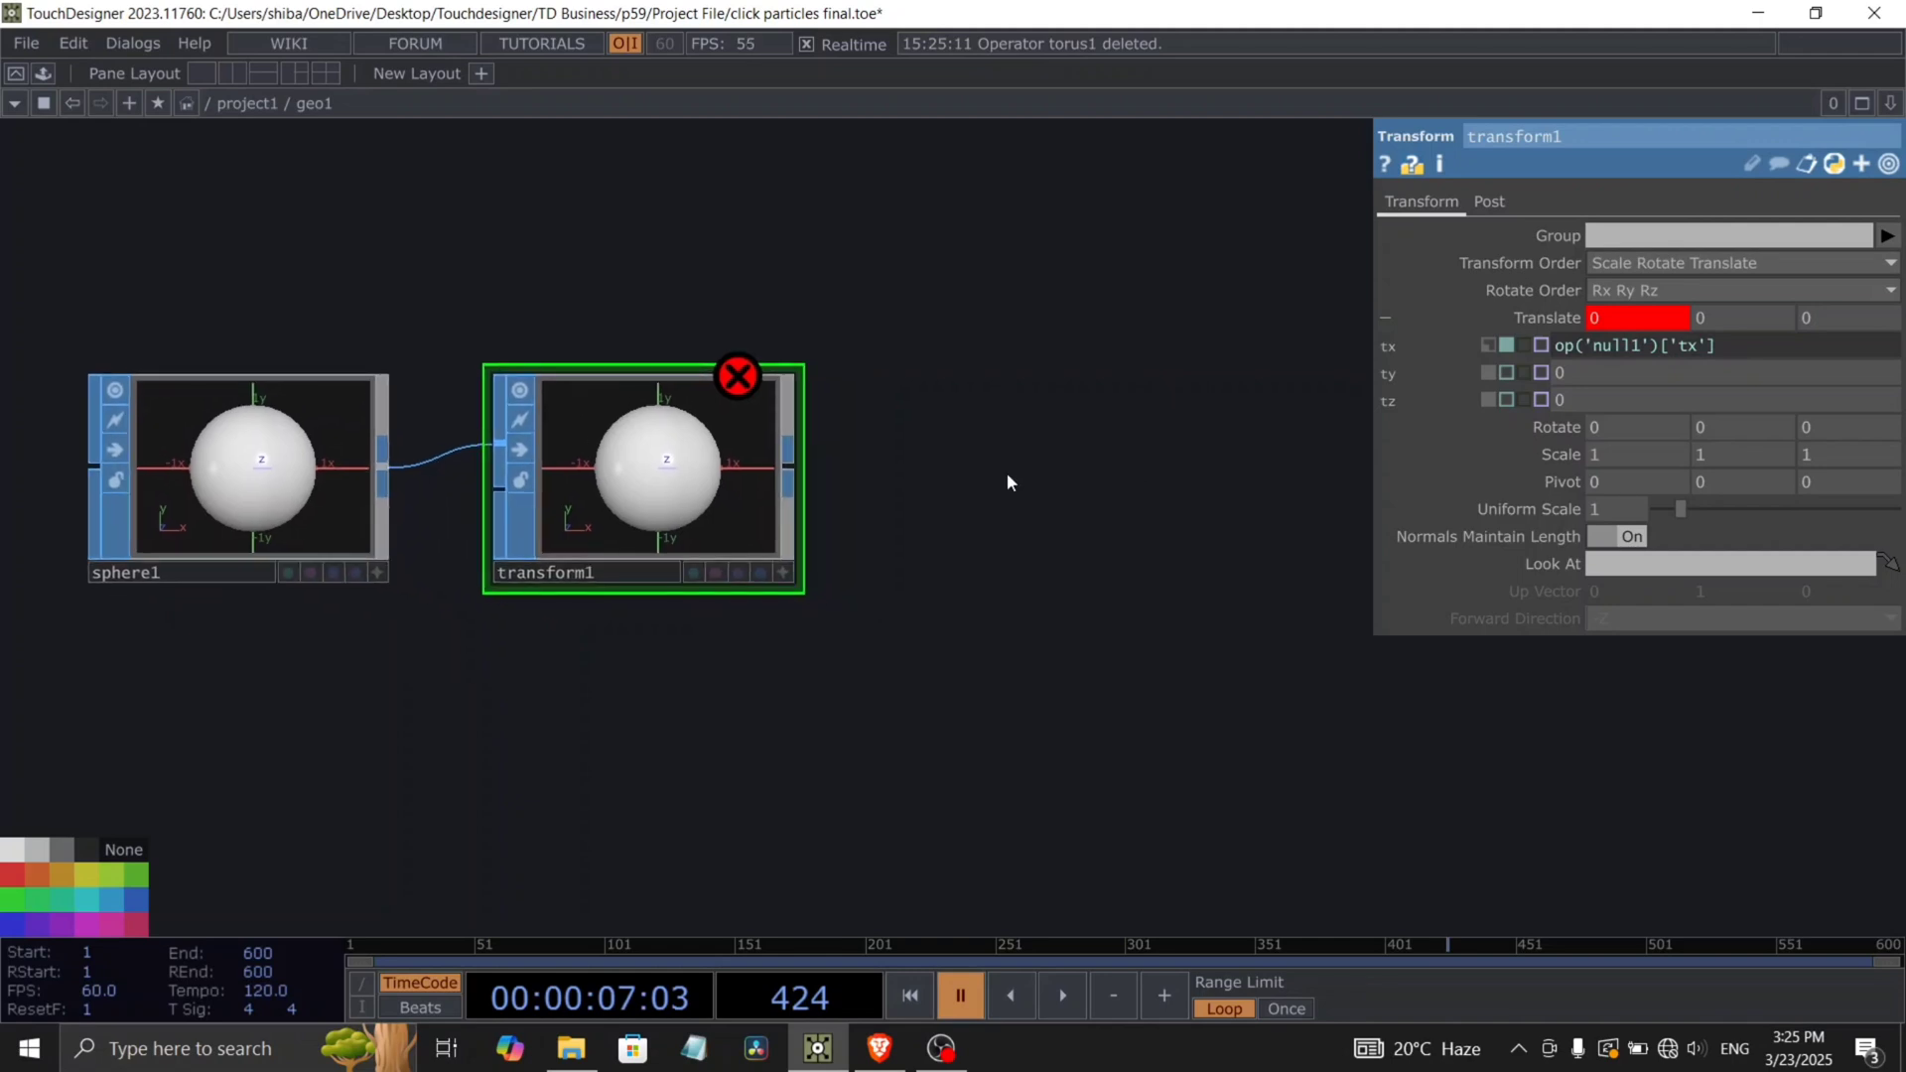
Correct transform1's X translate expression to op('../null1')[0] so it references the parent network.
left_click(1601, 345)
type("../")
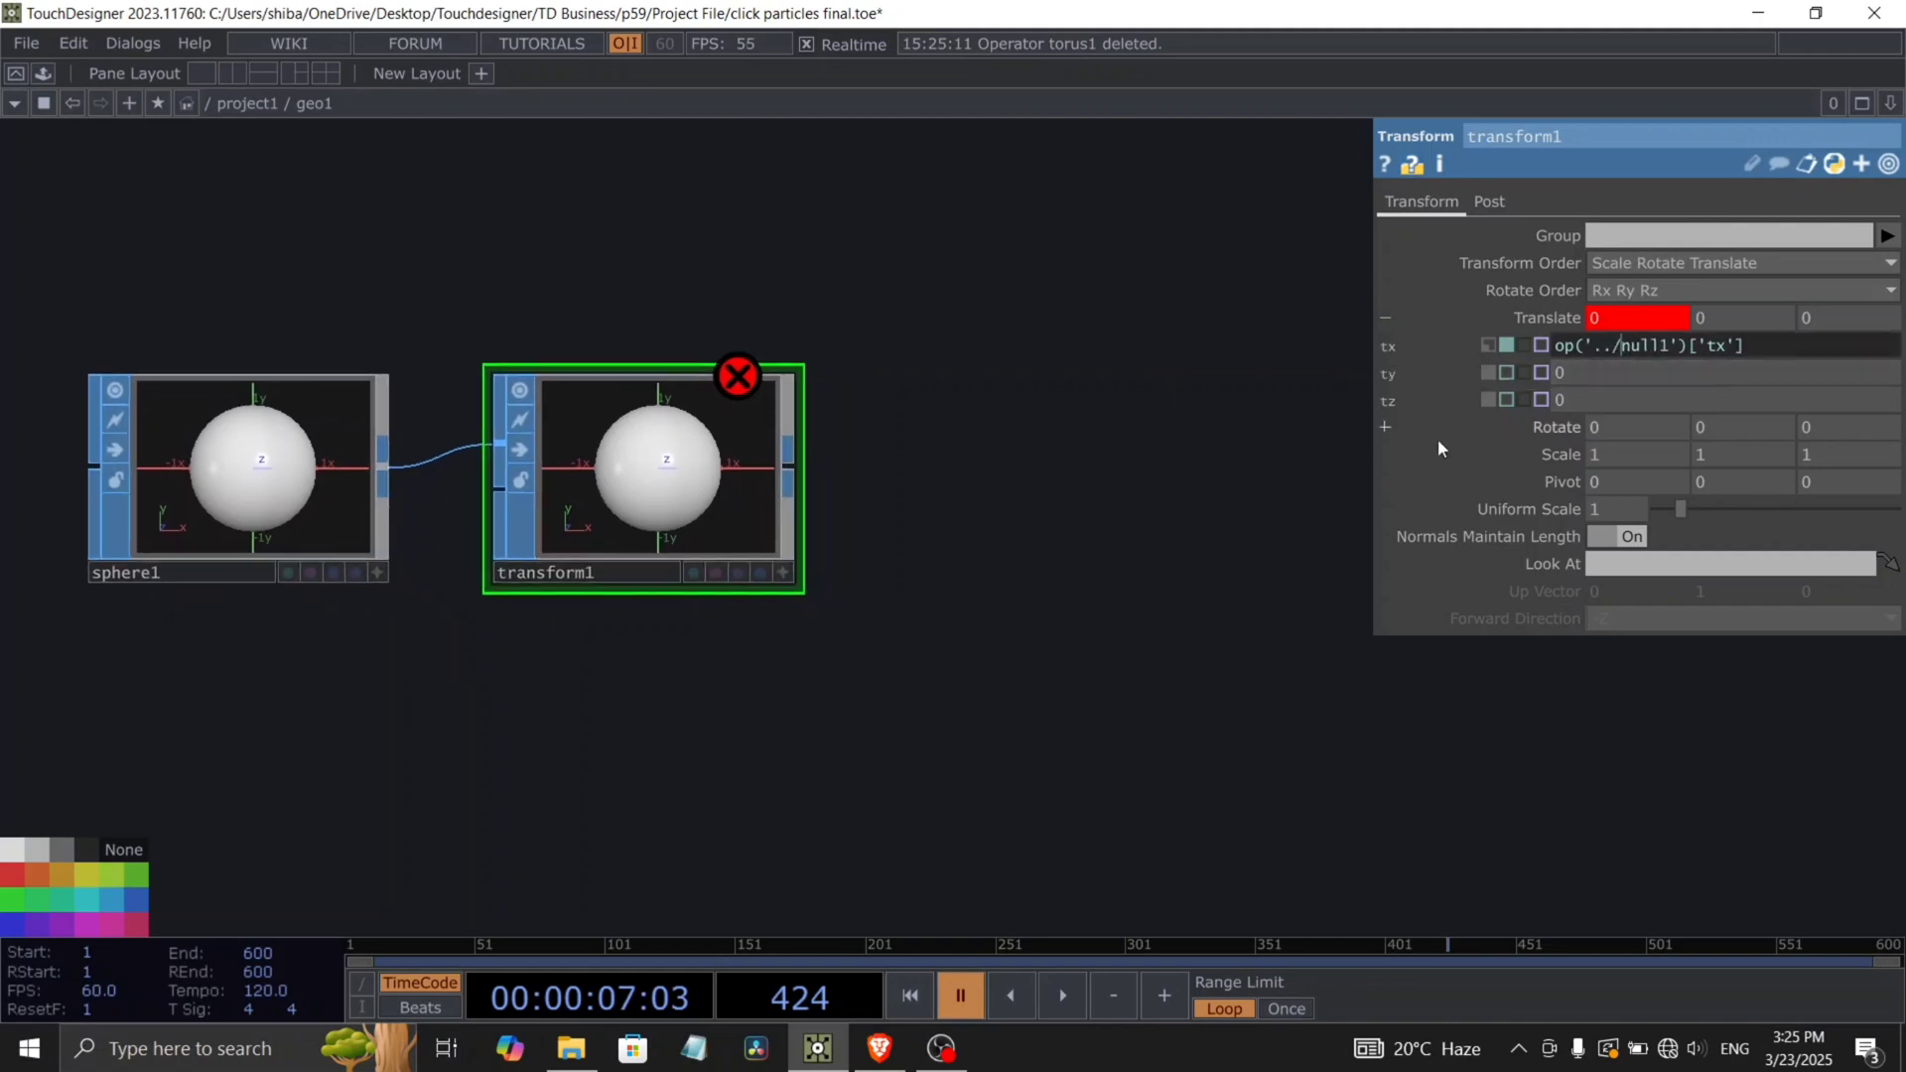
key("Return")
left_click_drag(1734, 348, 1717, 345)
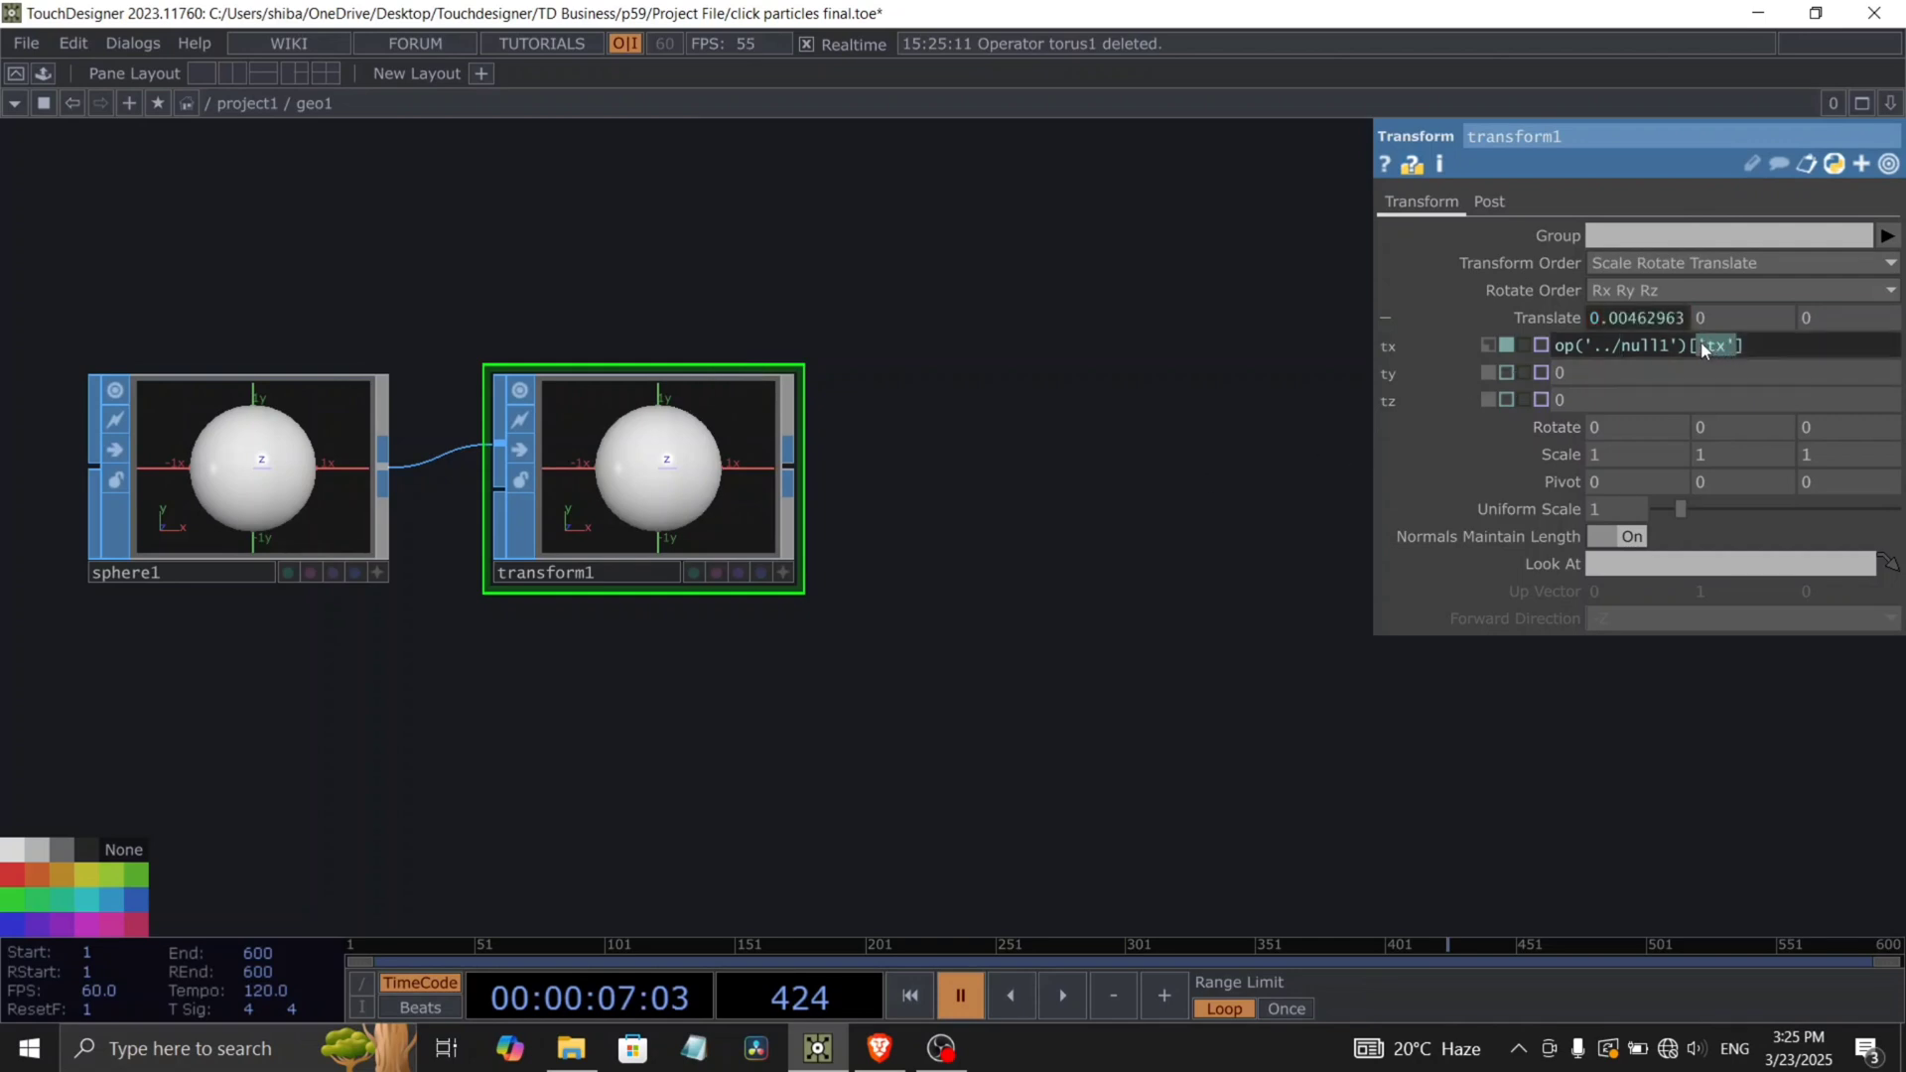
type("0")
left_click(927, 468)
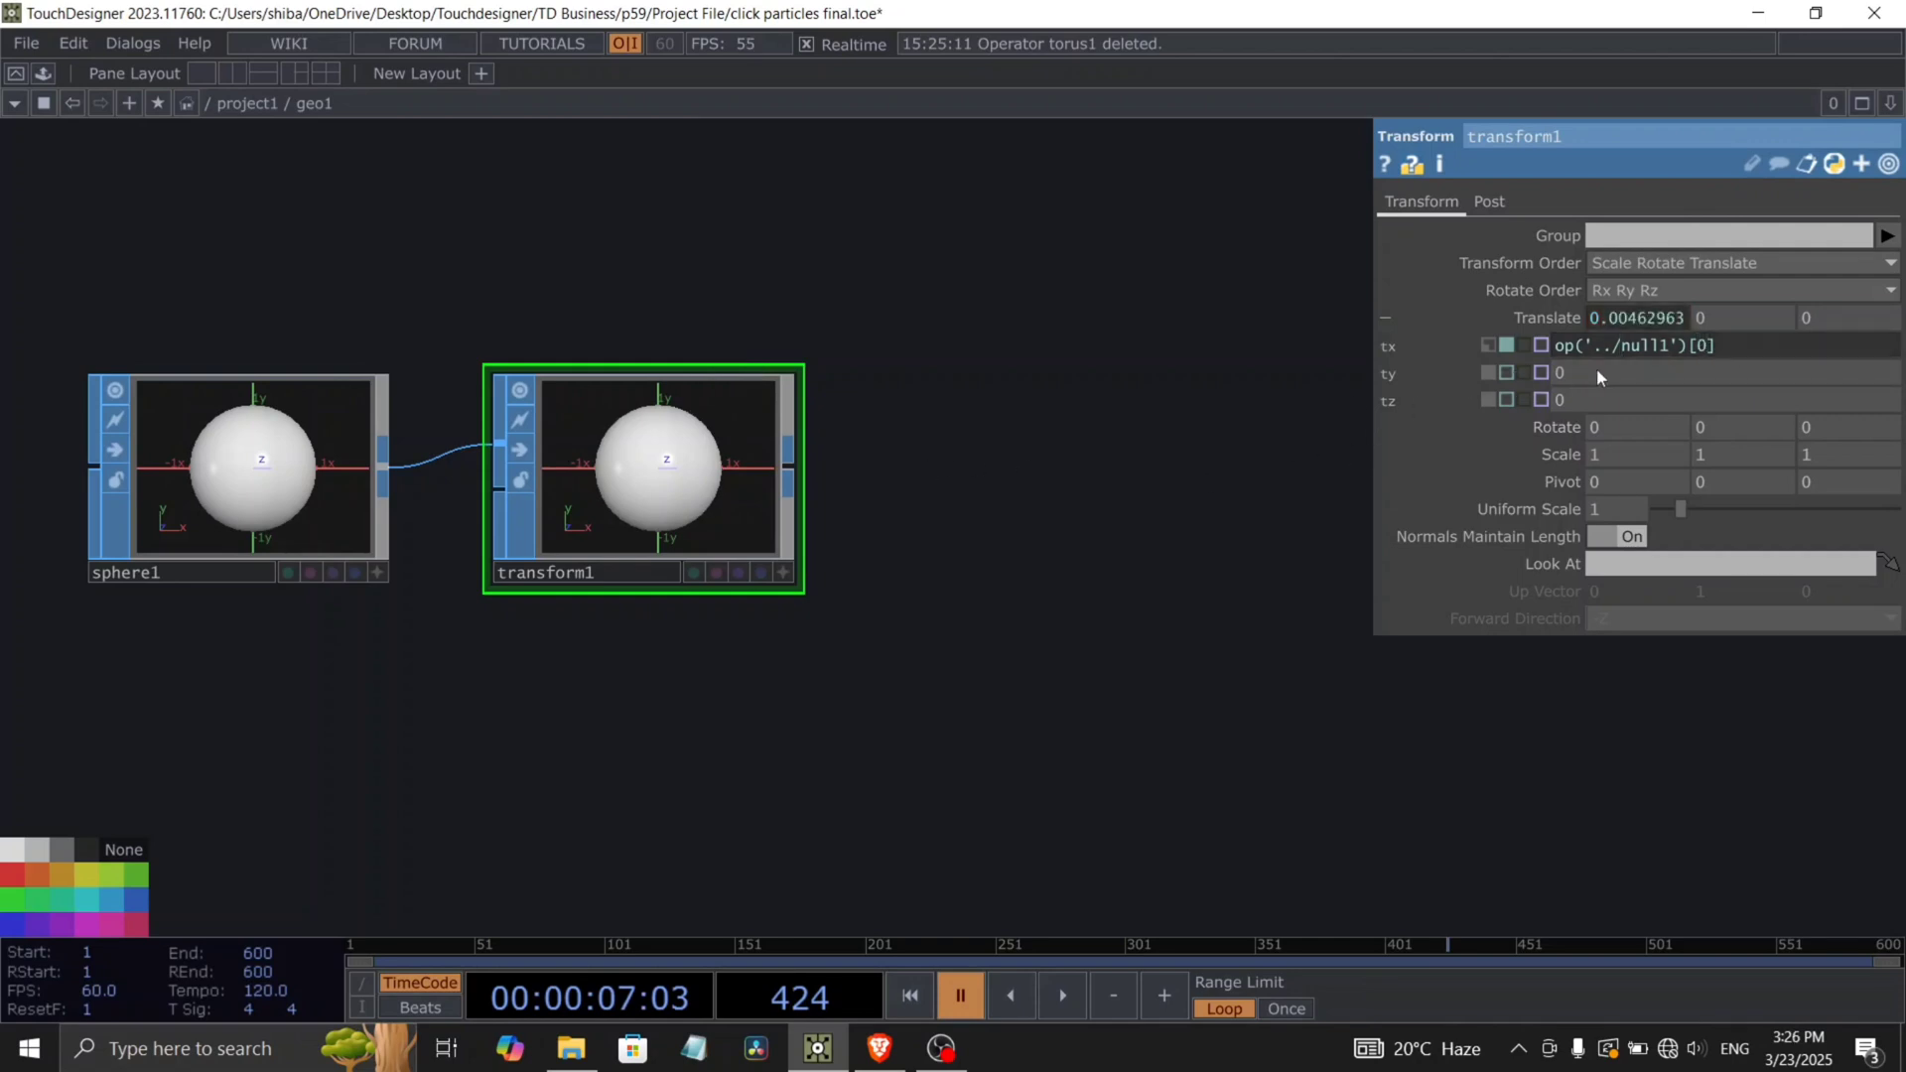
Reuse the X expression for transform1's Y translate, with the channel index set to 1: op('../null1')[1].
left_click_drag(1724, 348, 1101, 354)
key("ctrl+c")
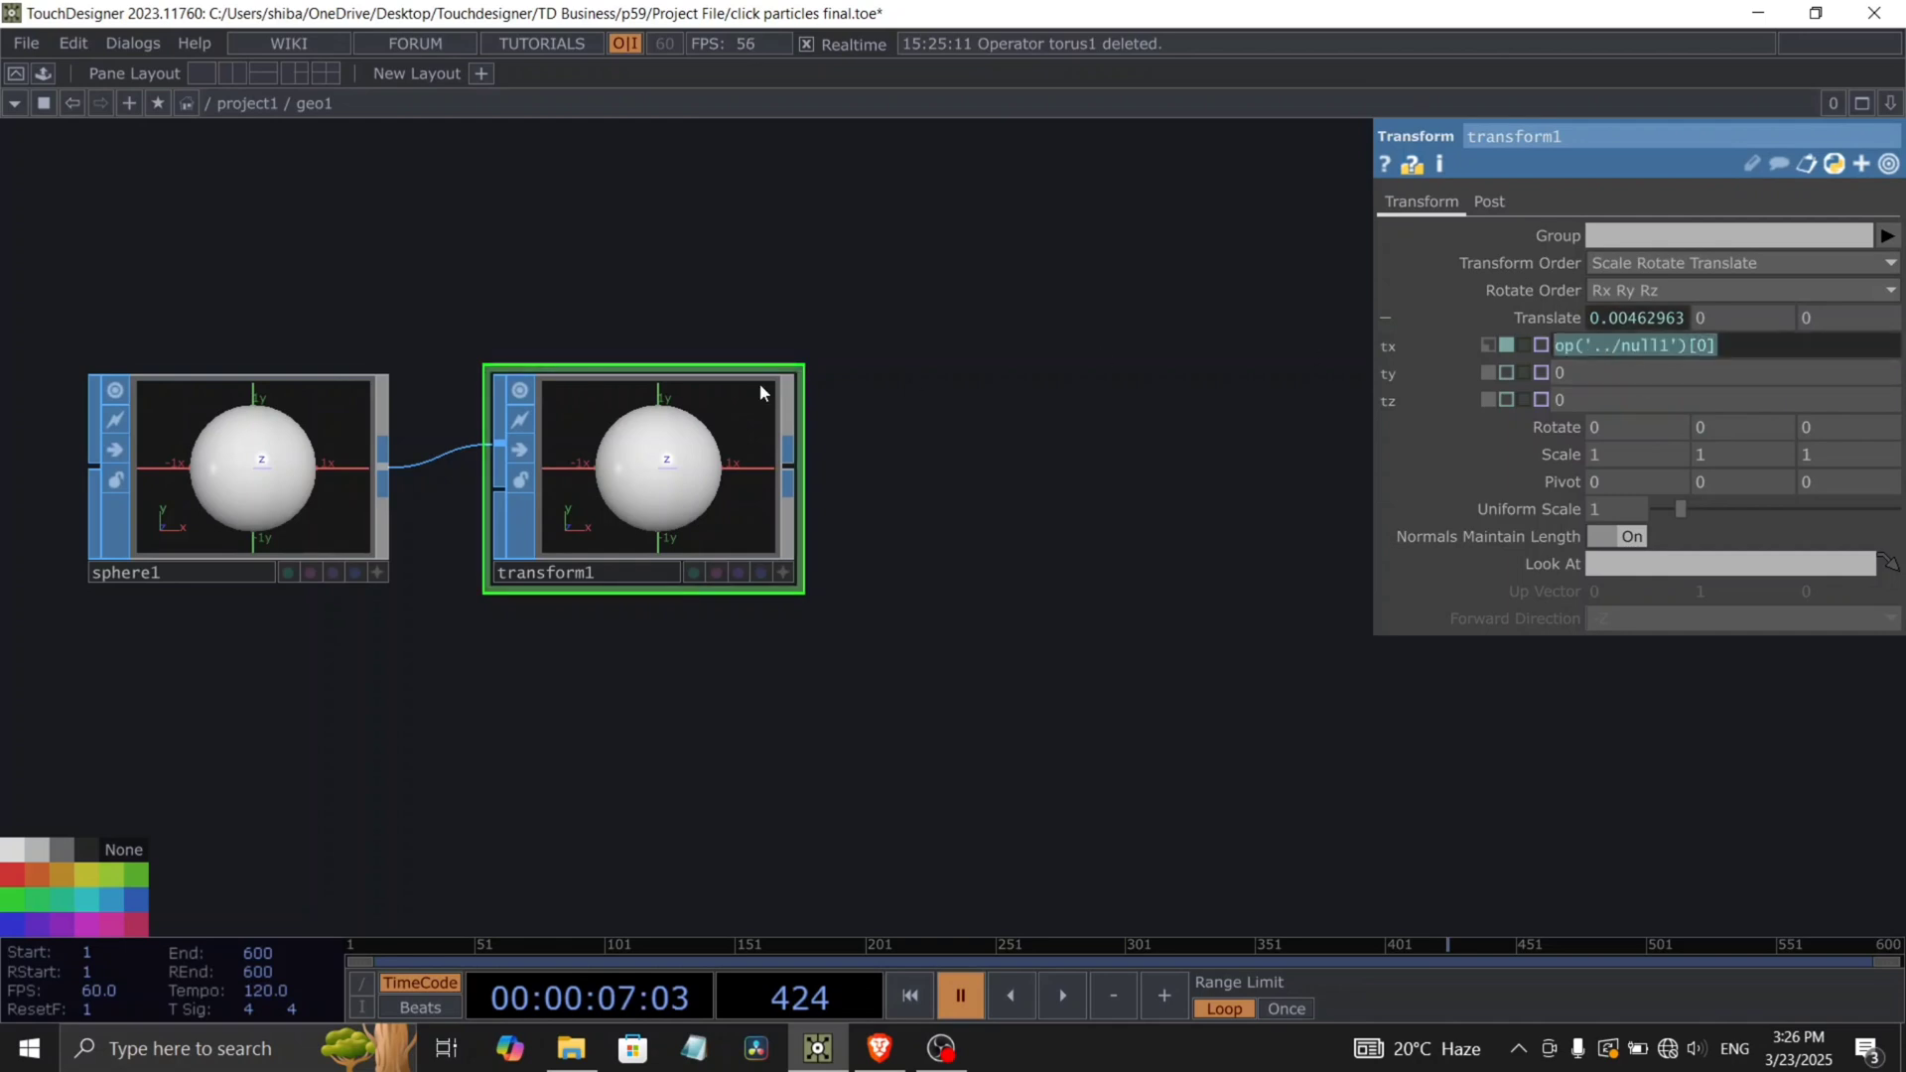
left_click_drag(1587, 377, 1270, 423)
key("ctrl+v")
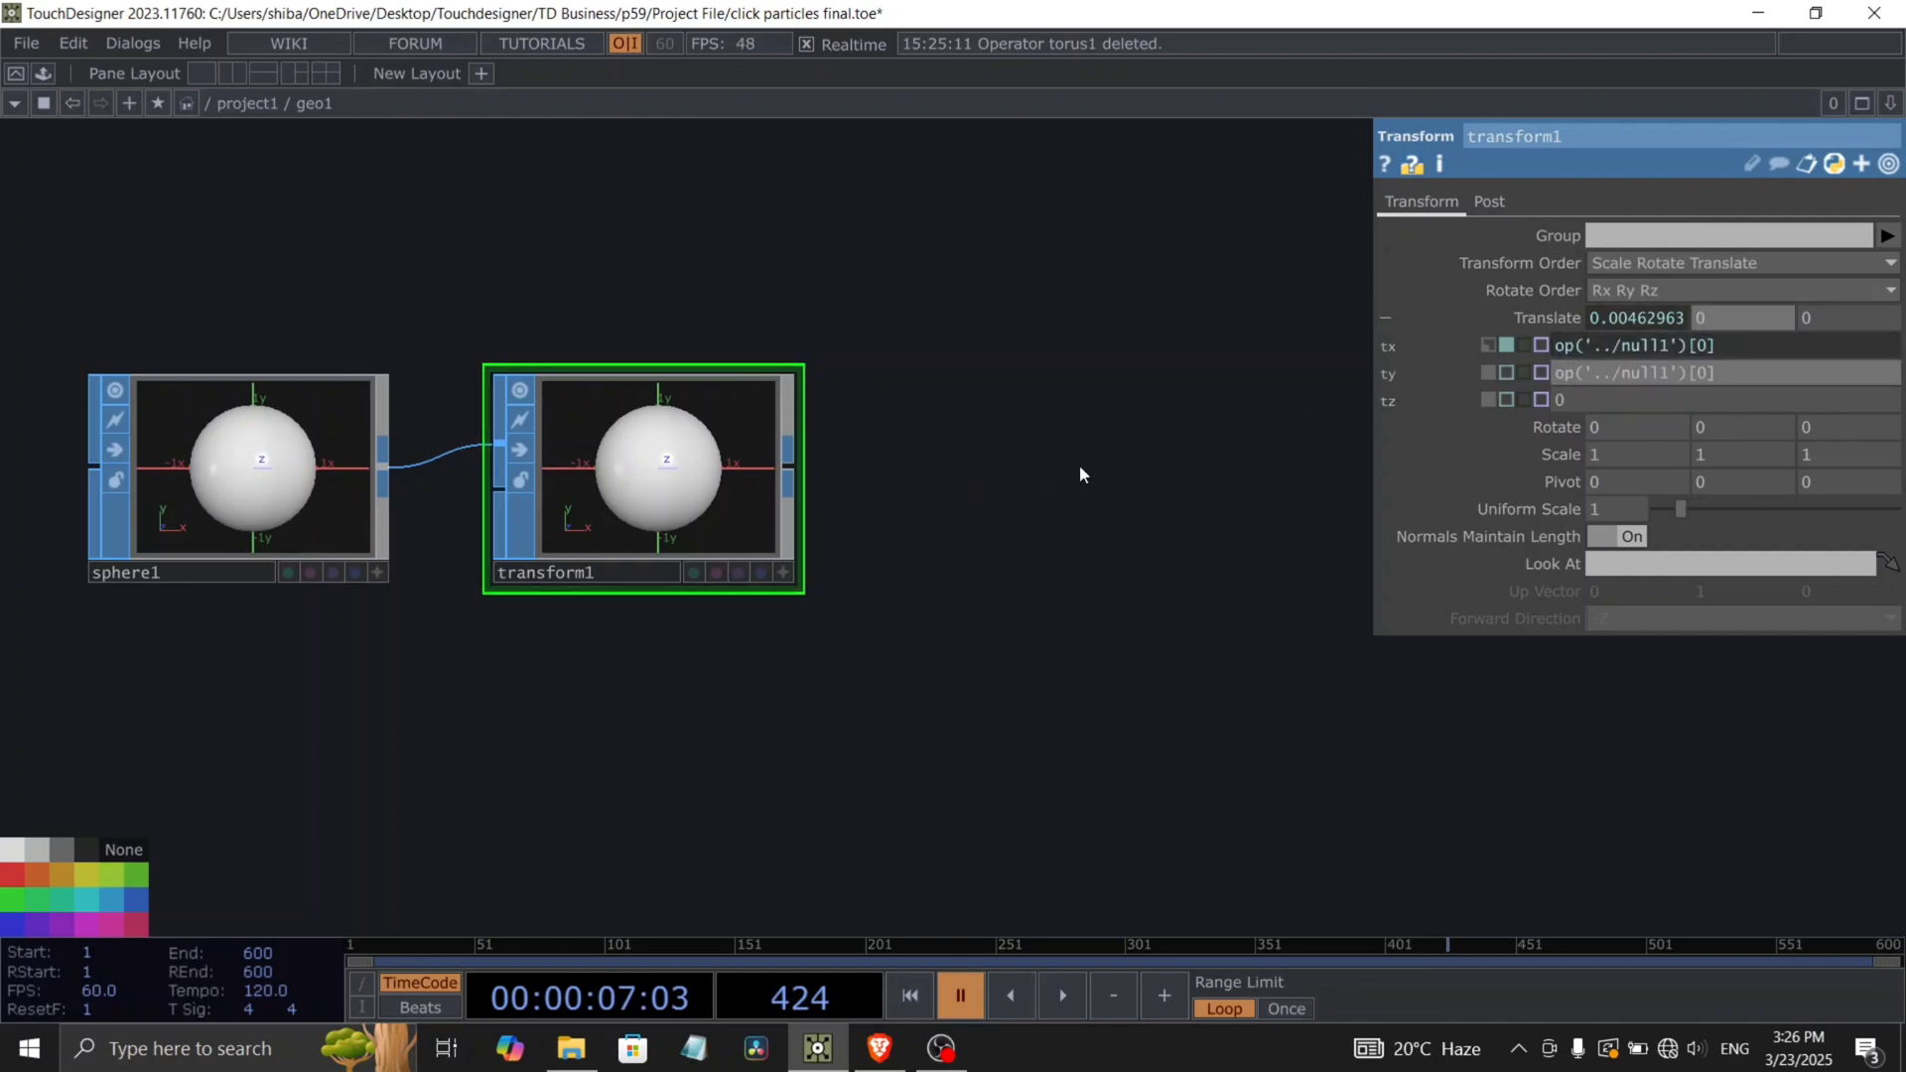
key("Return")
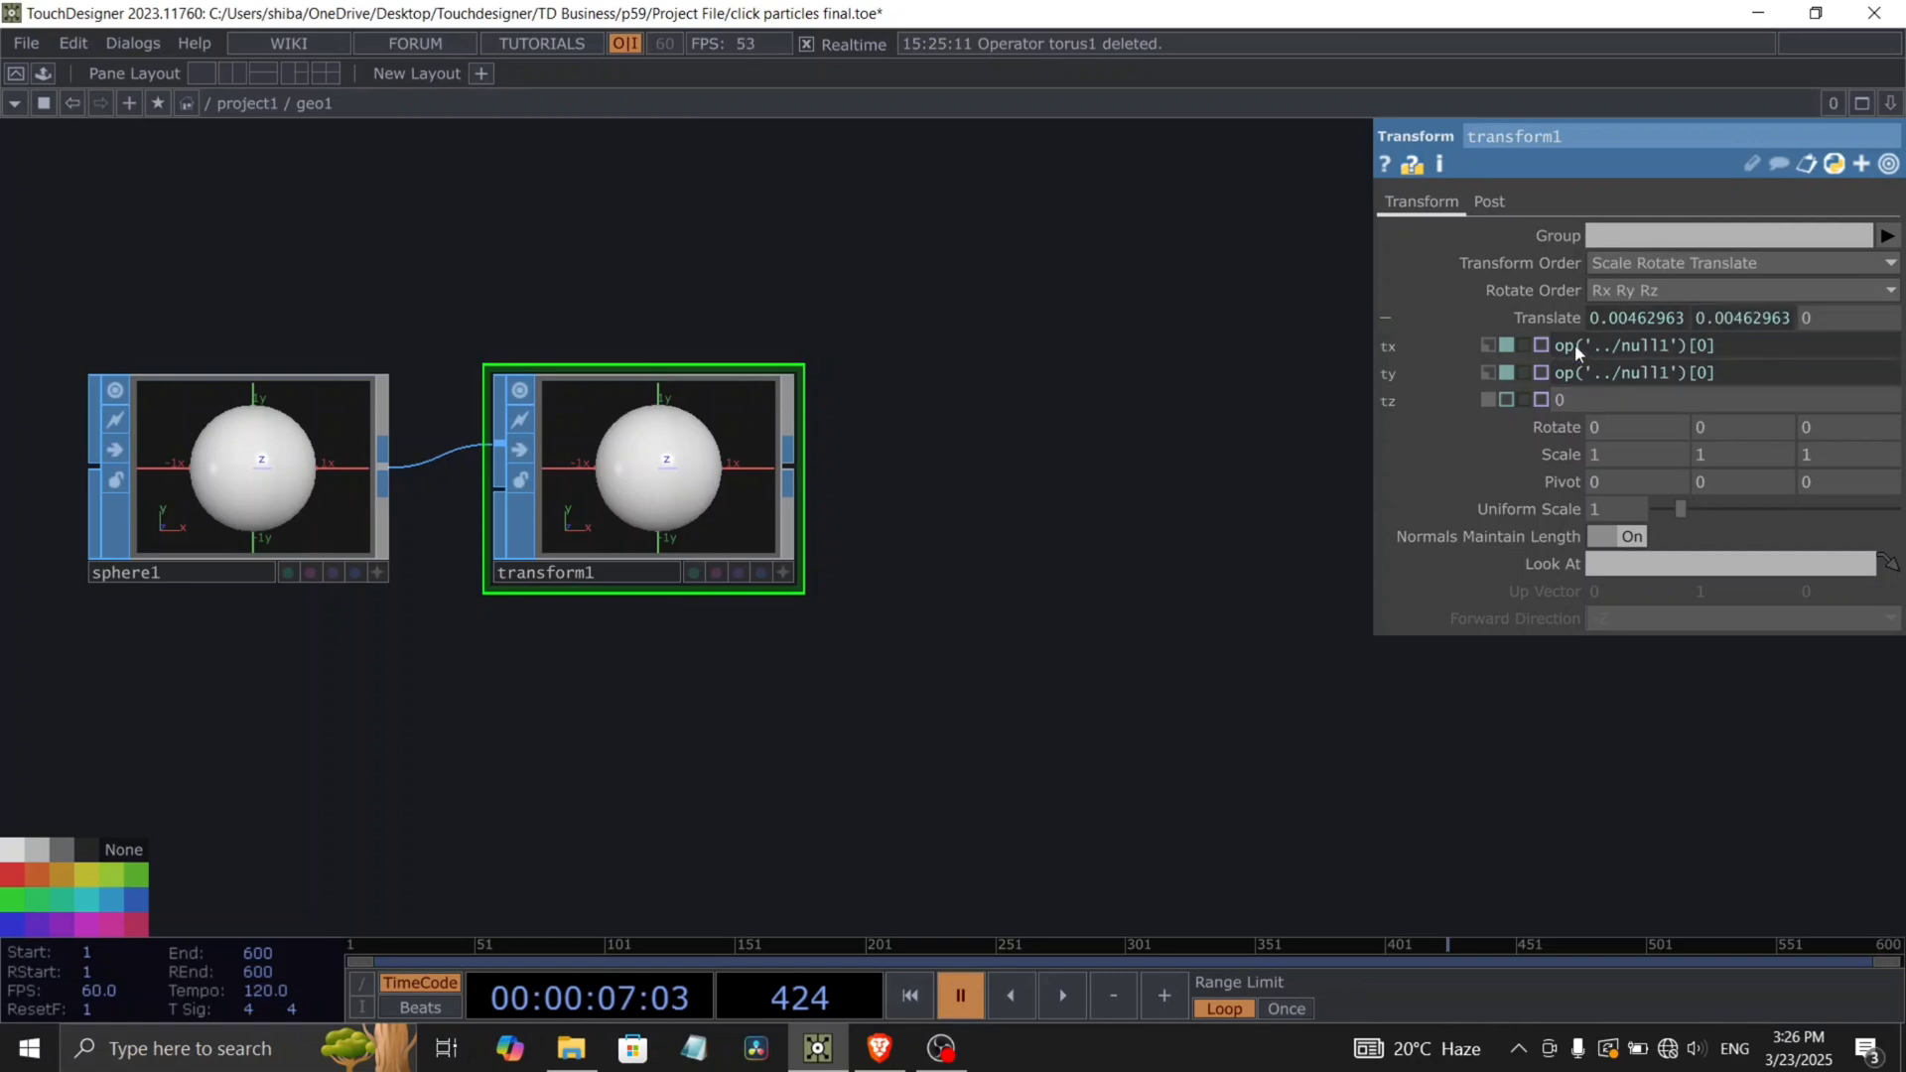
double_click(1704, 373)
type("1")
key("Return")
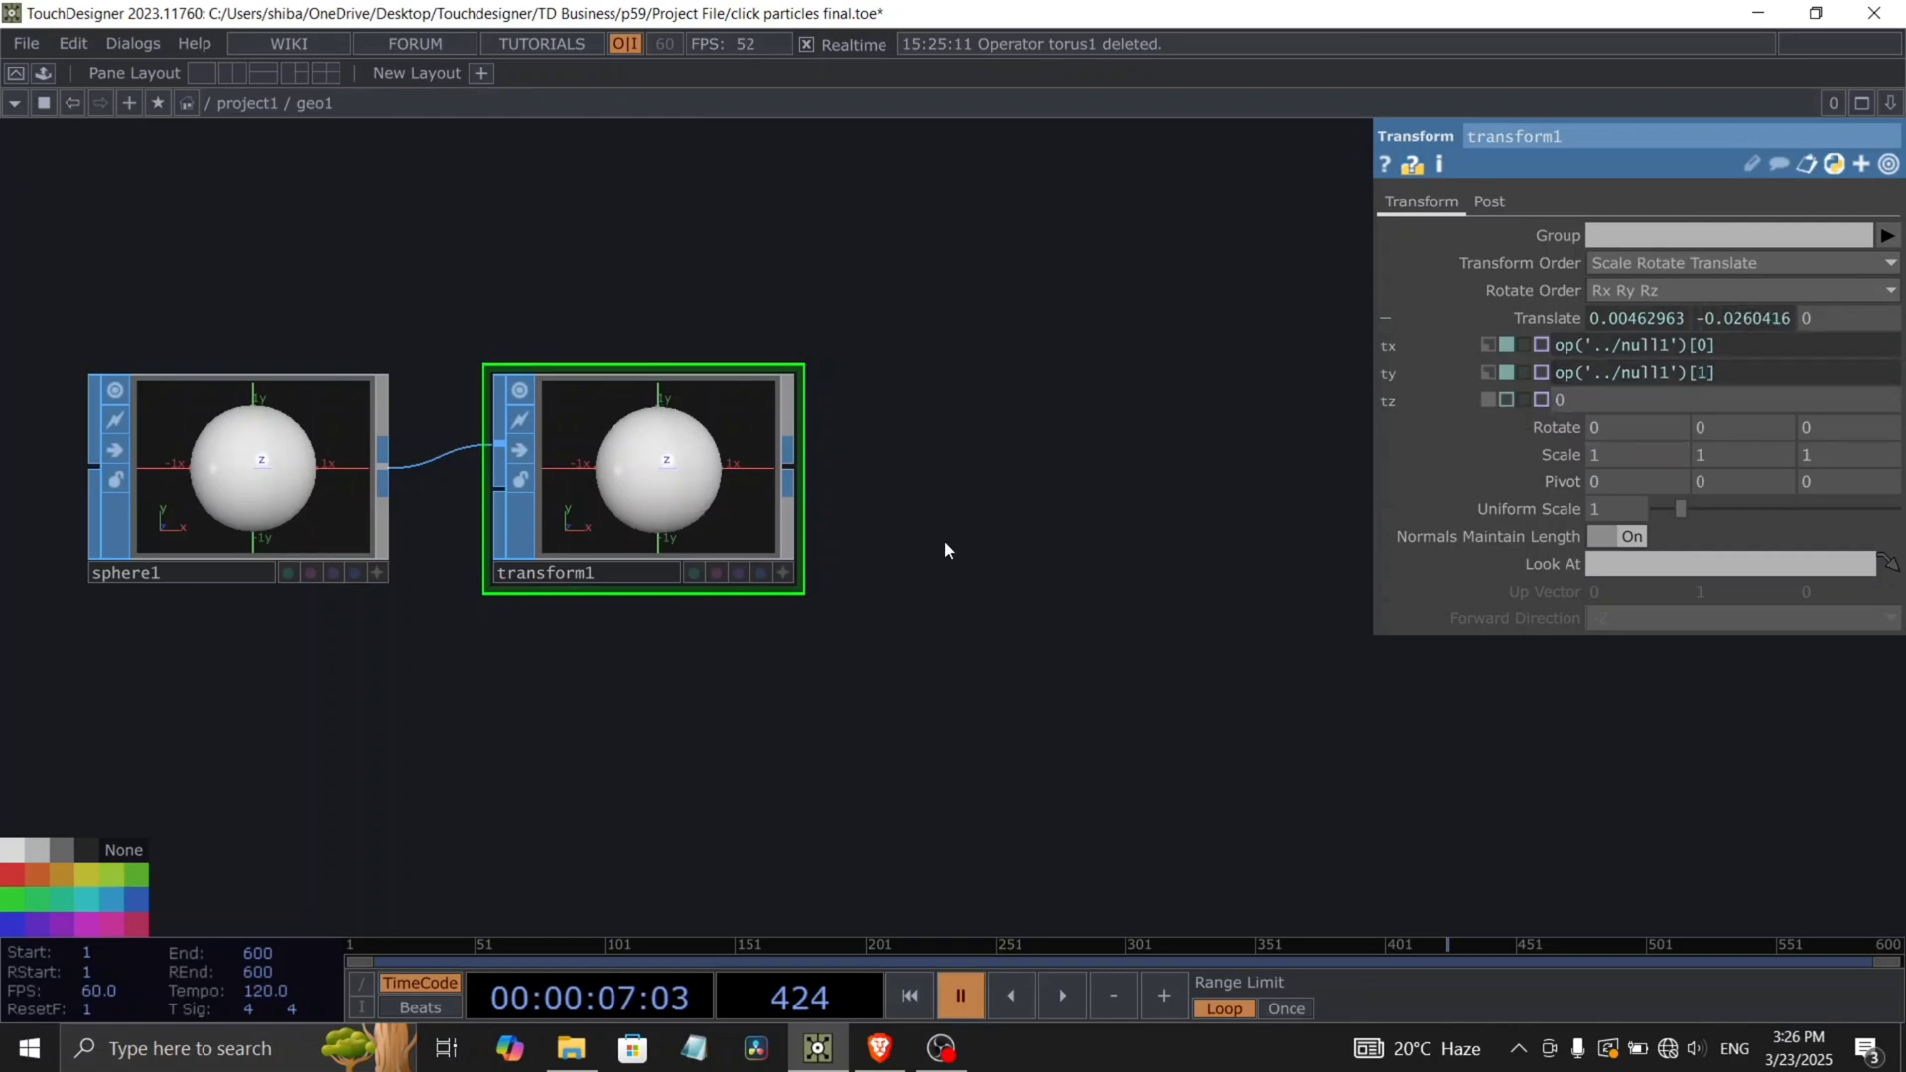
Drive transform1's Uniform Scale with the expression op('../lag1')[0].
left_click_drag(945, 540, 921, 539)
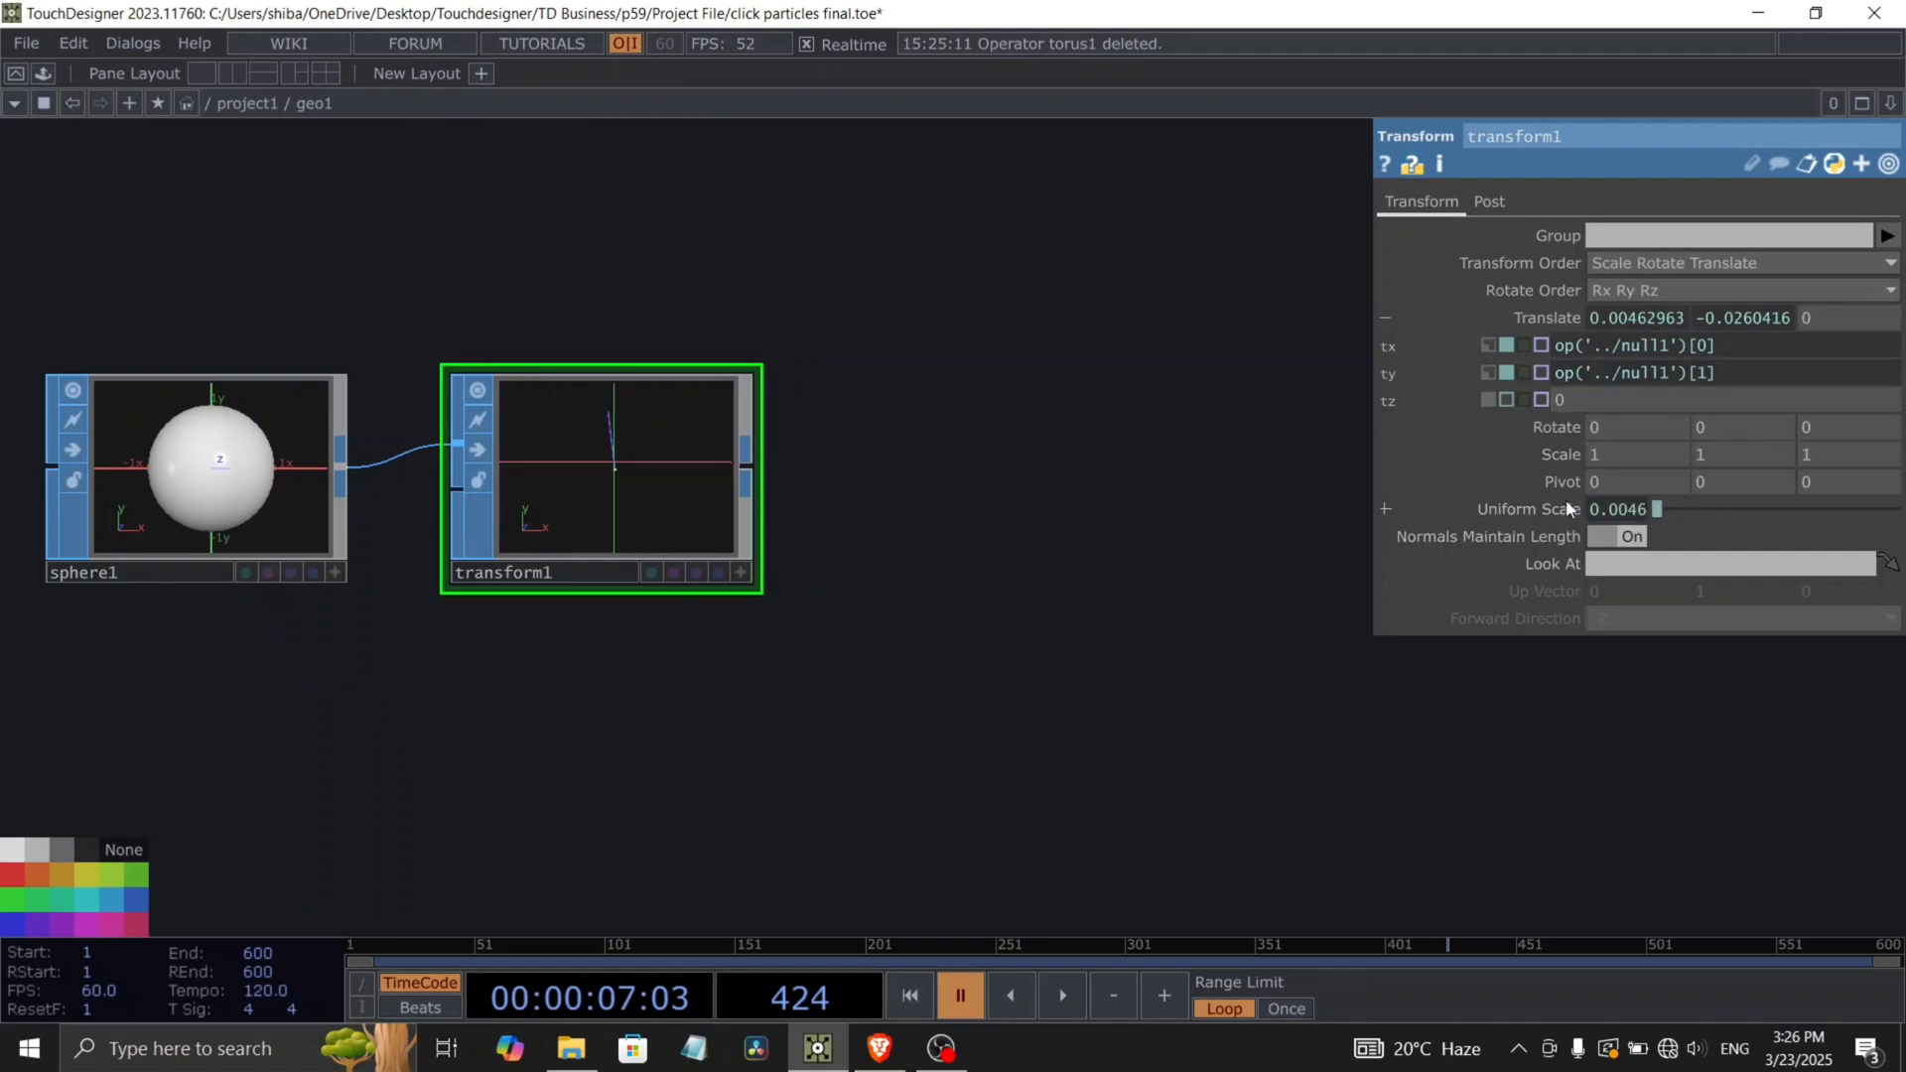
left_click(1567, 503)
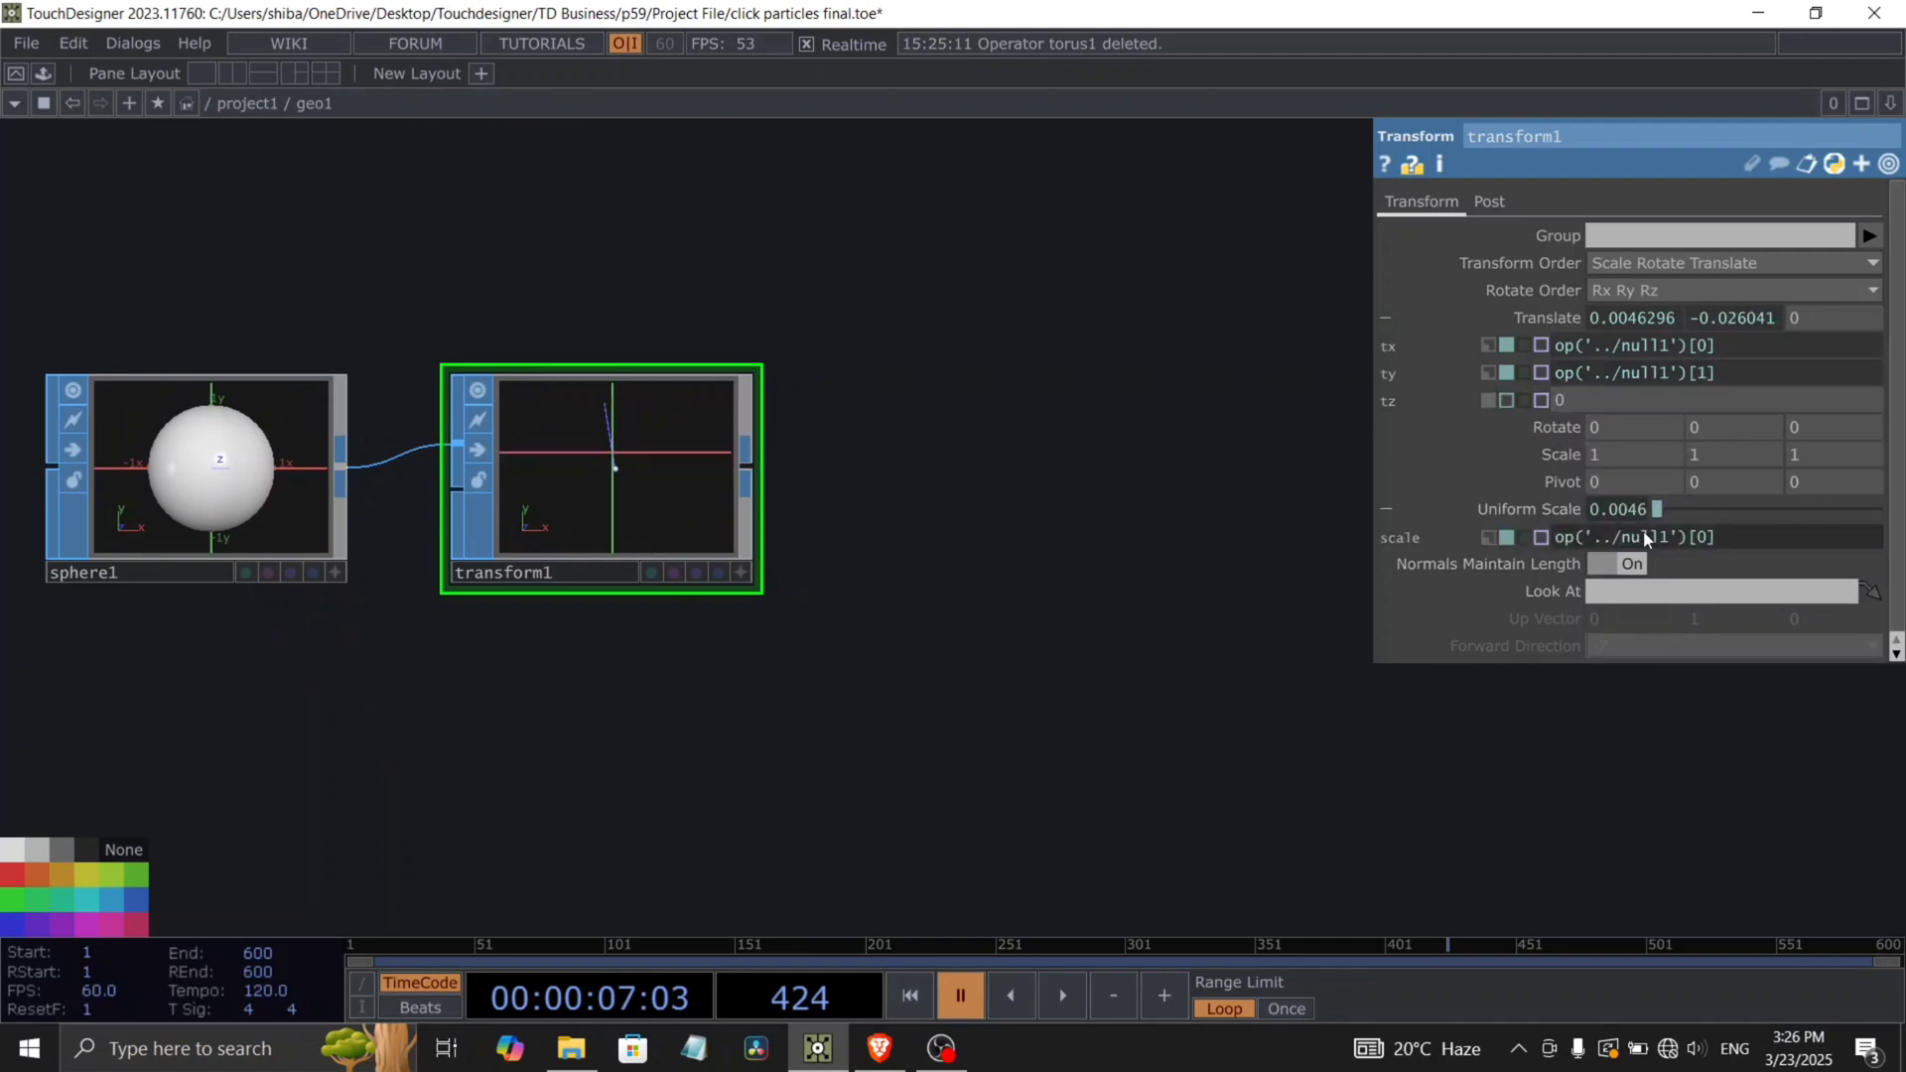
left_click_drag(1670, 539, 1625, 537)
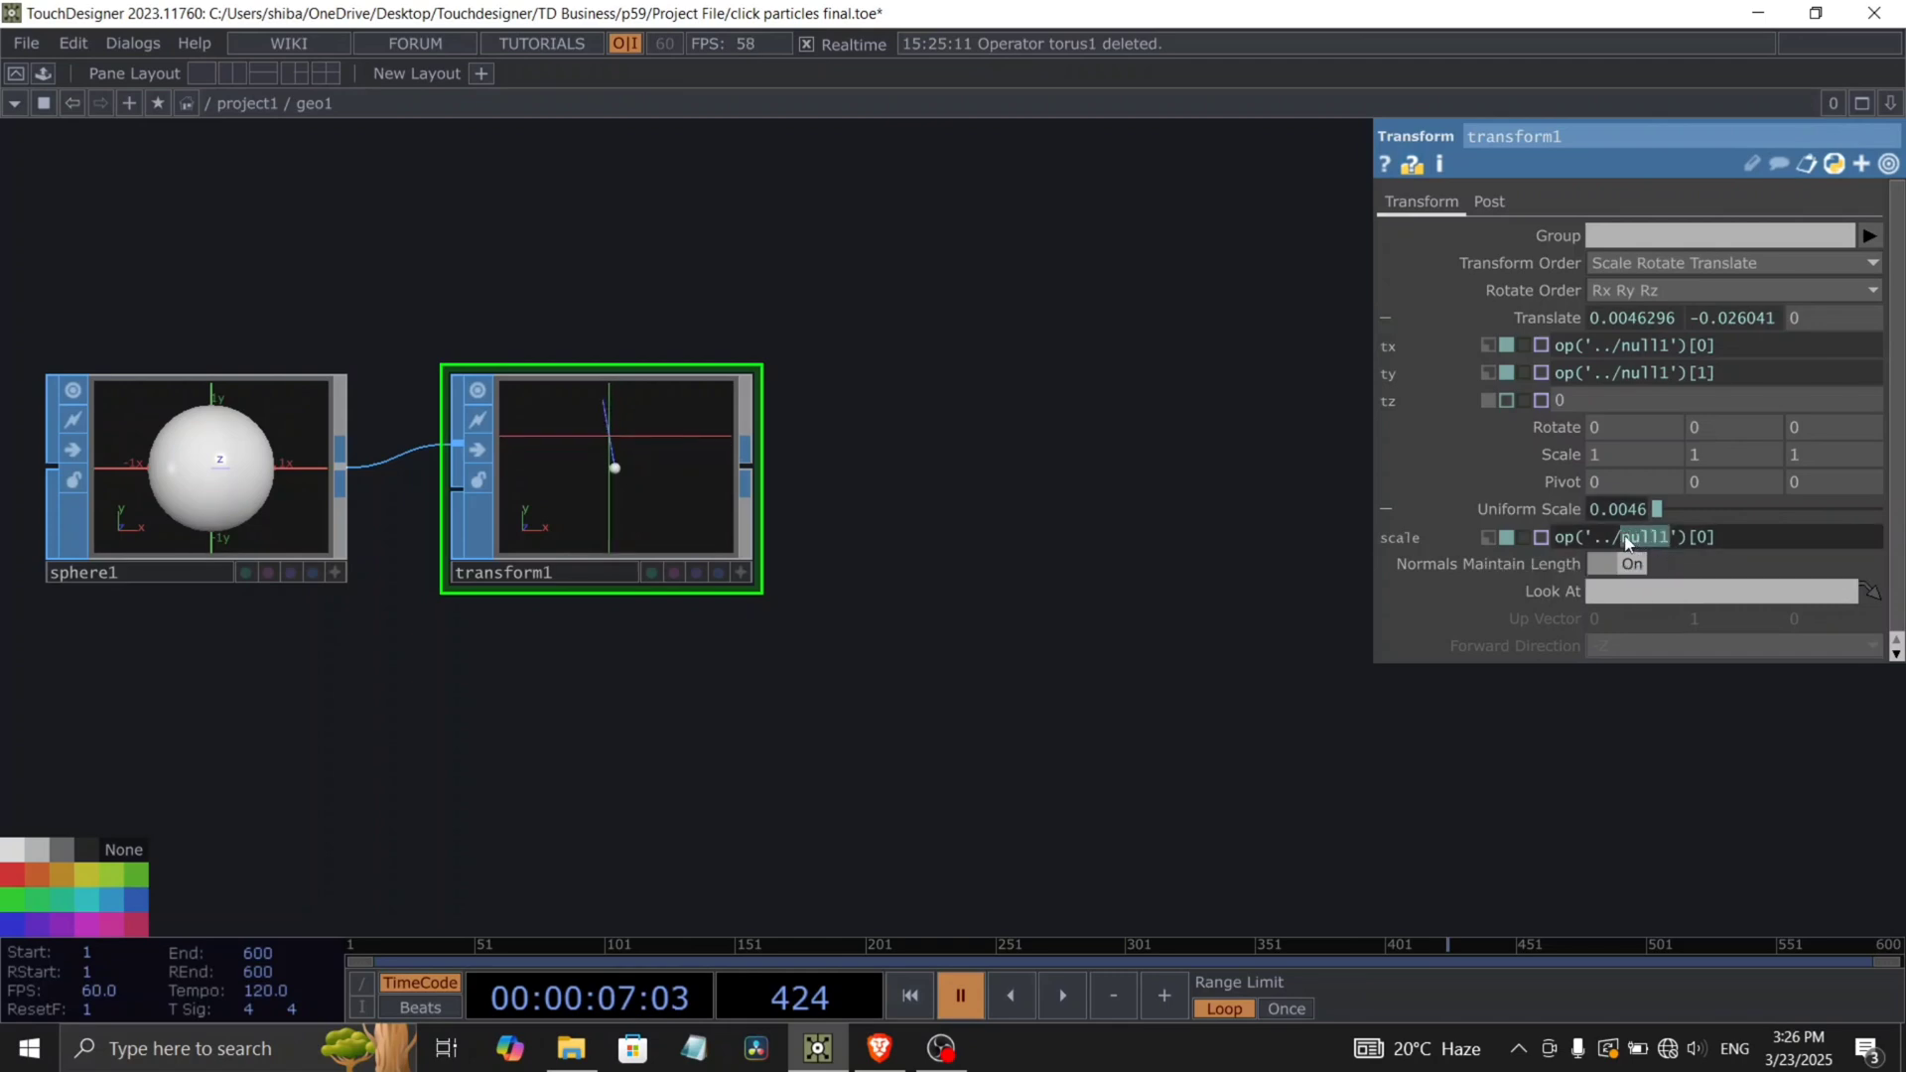
type("lag1")
left_click(1050, 633)
Play the timeline briefly to check how the sphere follows the mouse, and pause it again.
left_click_drag(995, 635, 869, 655)
key("space")
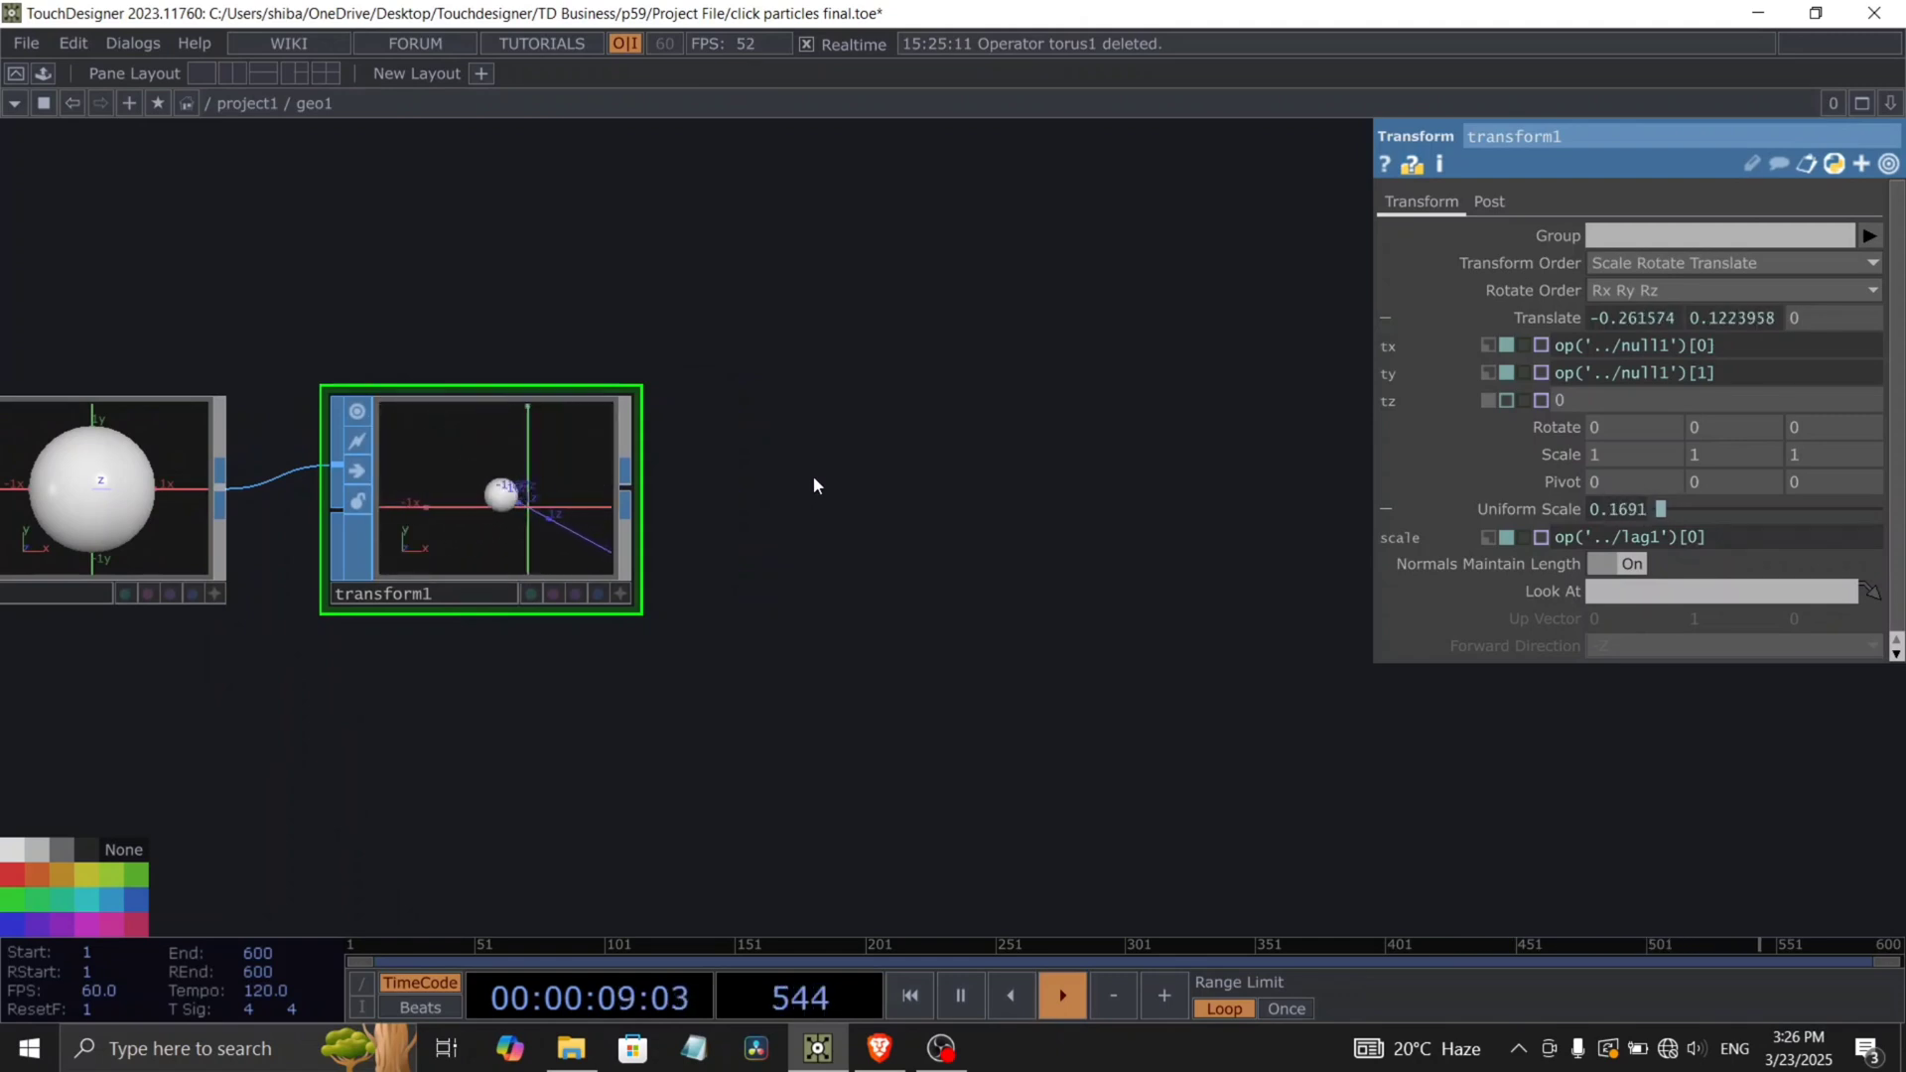
key("space")
left_click_drag(824, 579, 731, 591)
Add a Sort SOP after transform1 and set its Point Sort to Random.
left_click_drag(1092, 585, 930, 620)
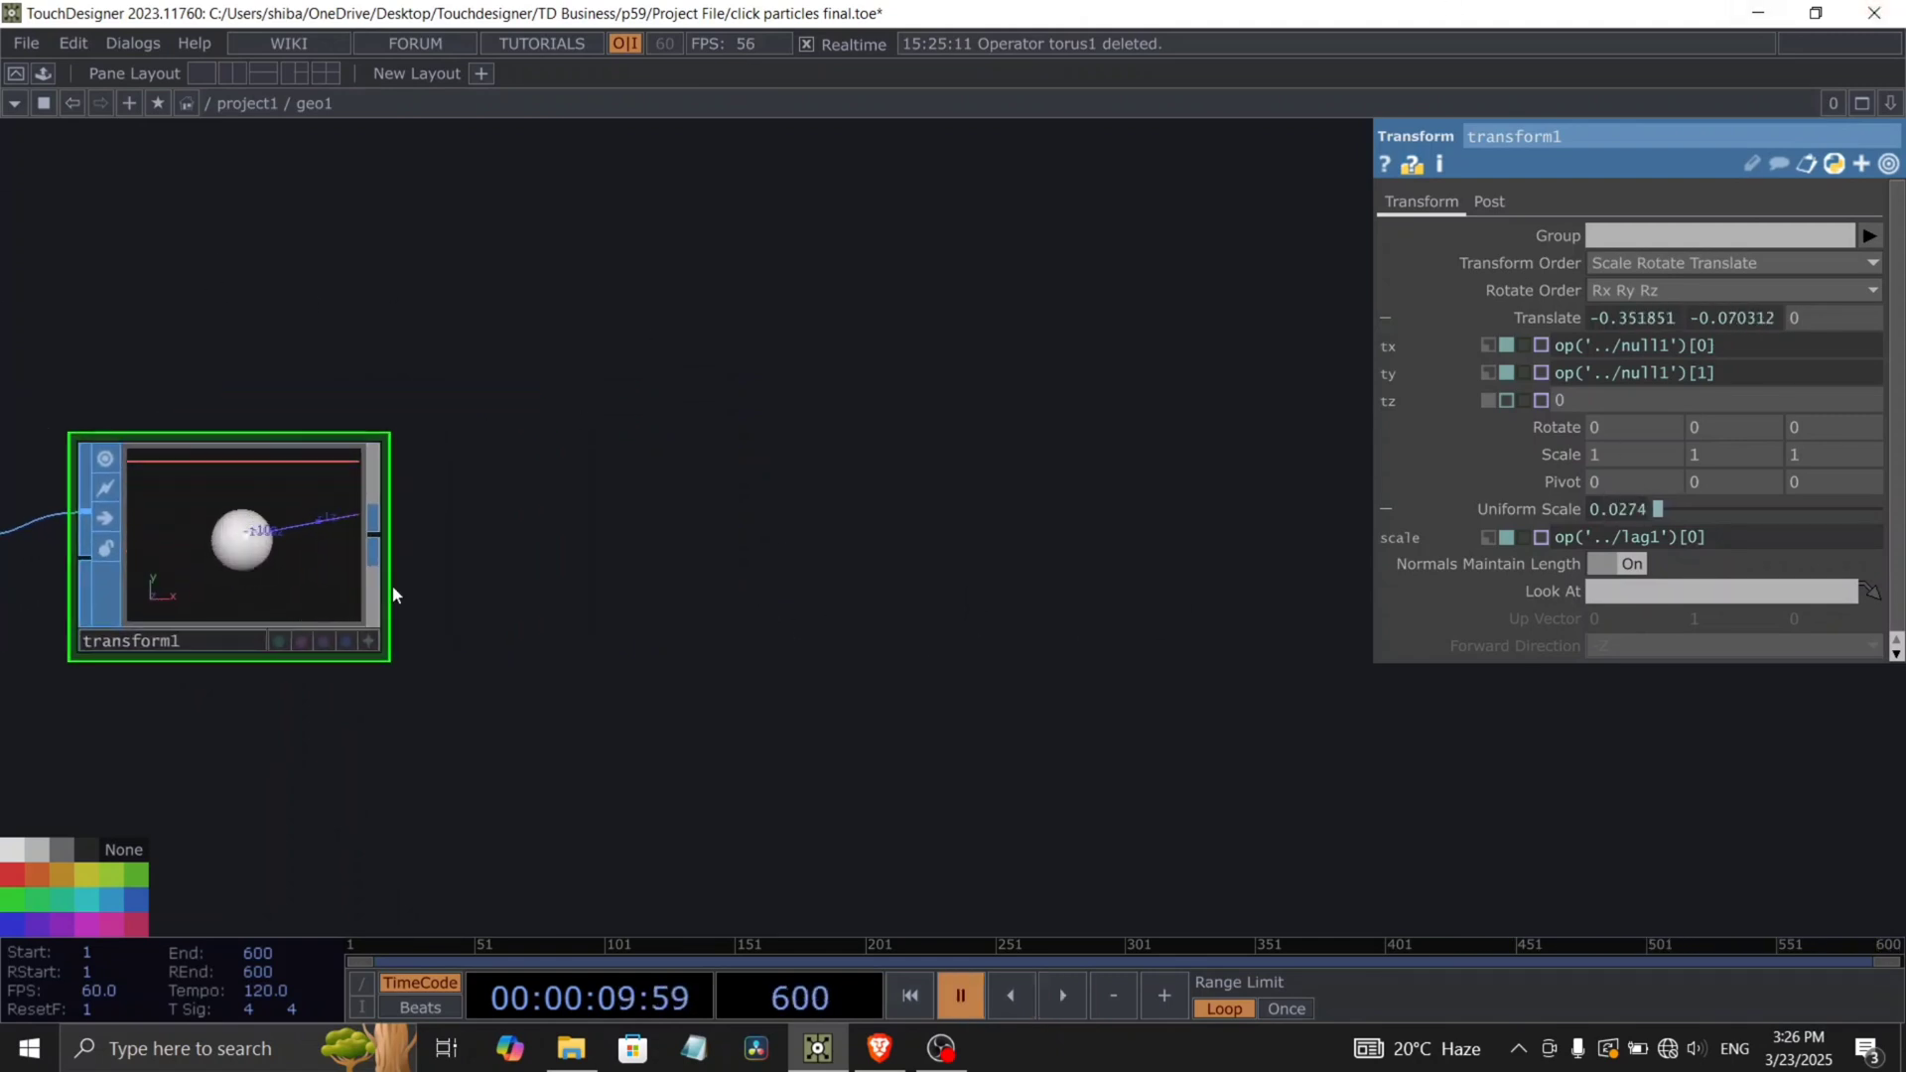
left_click(378, 549)
type("so")
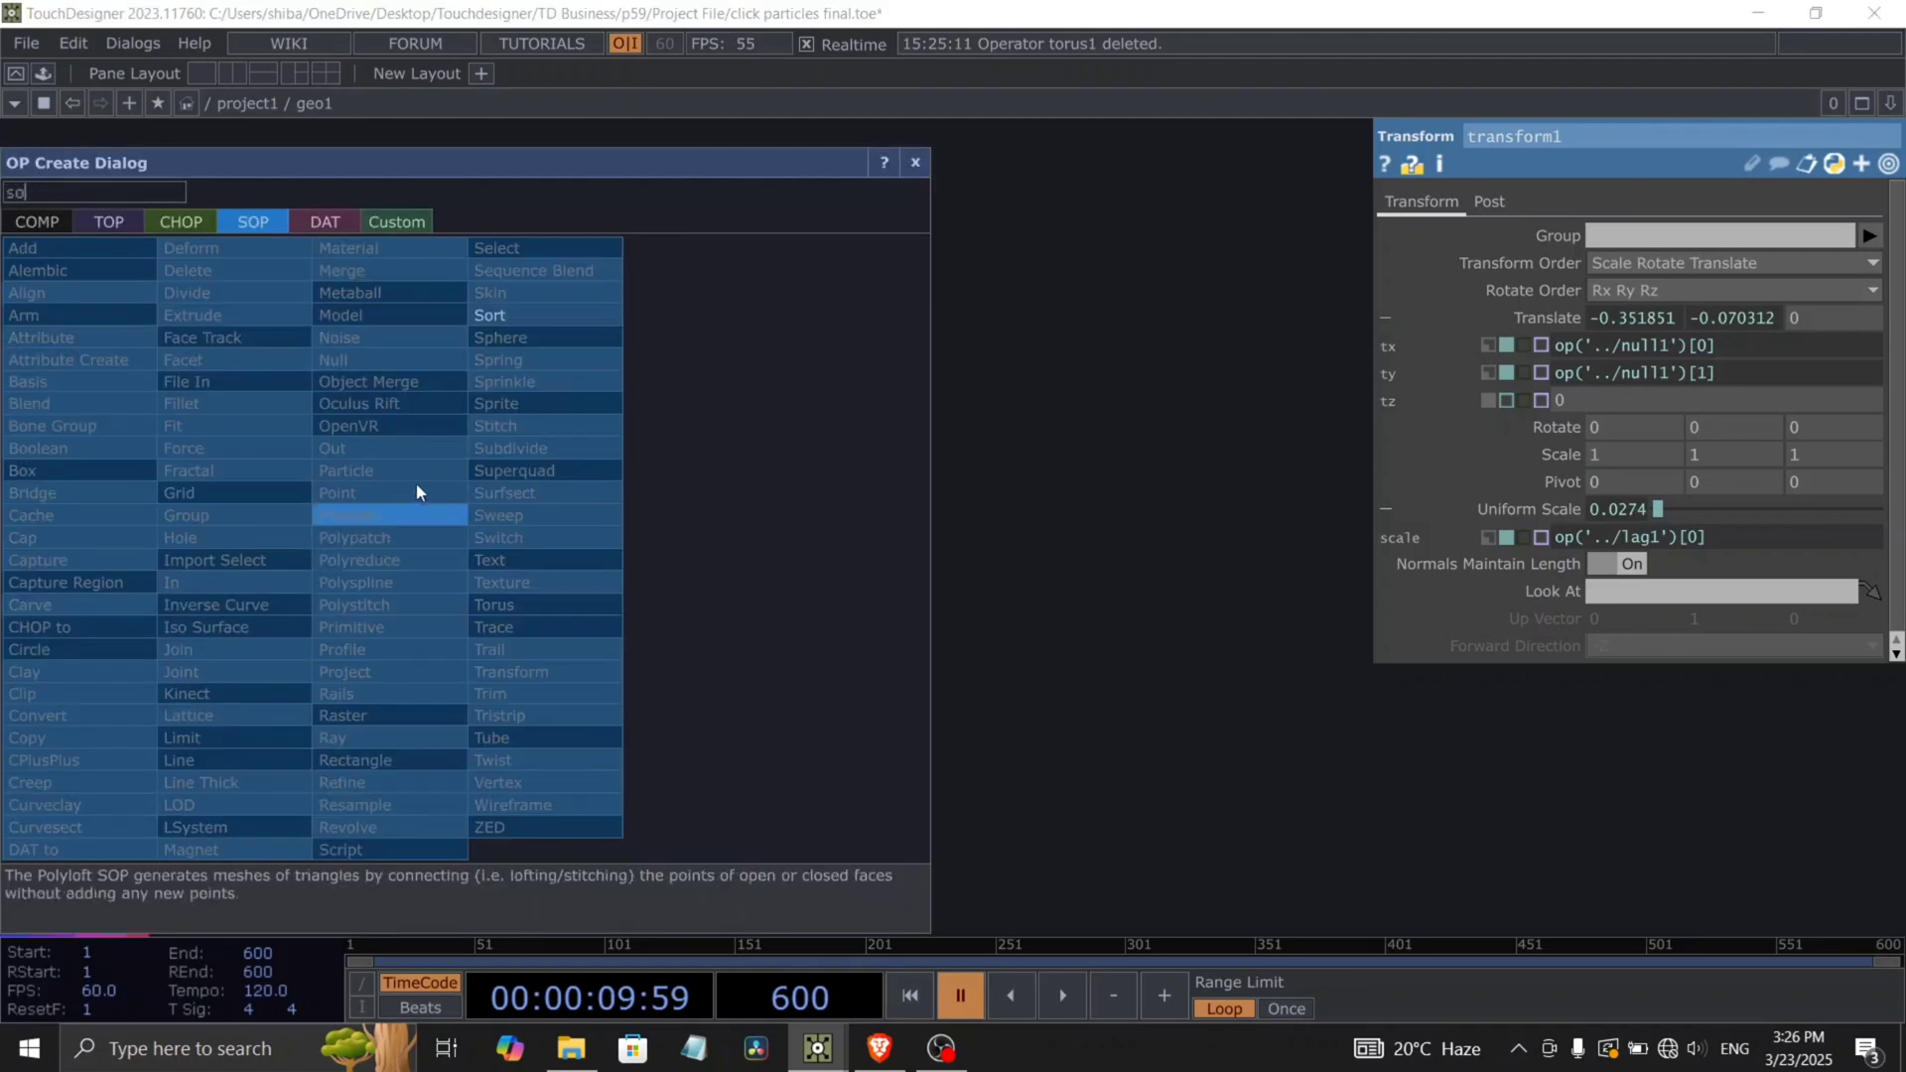
left_click(497, 322)
left_click(630, 538)
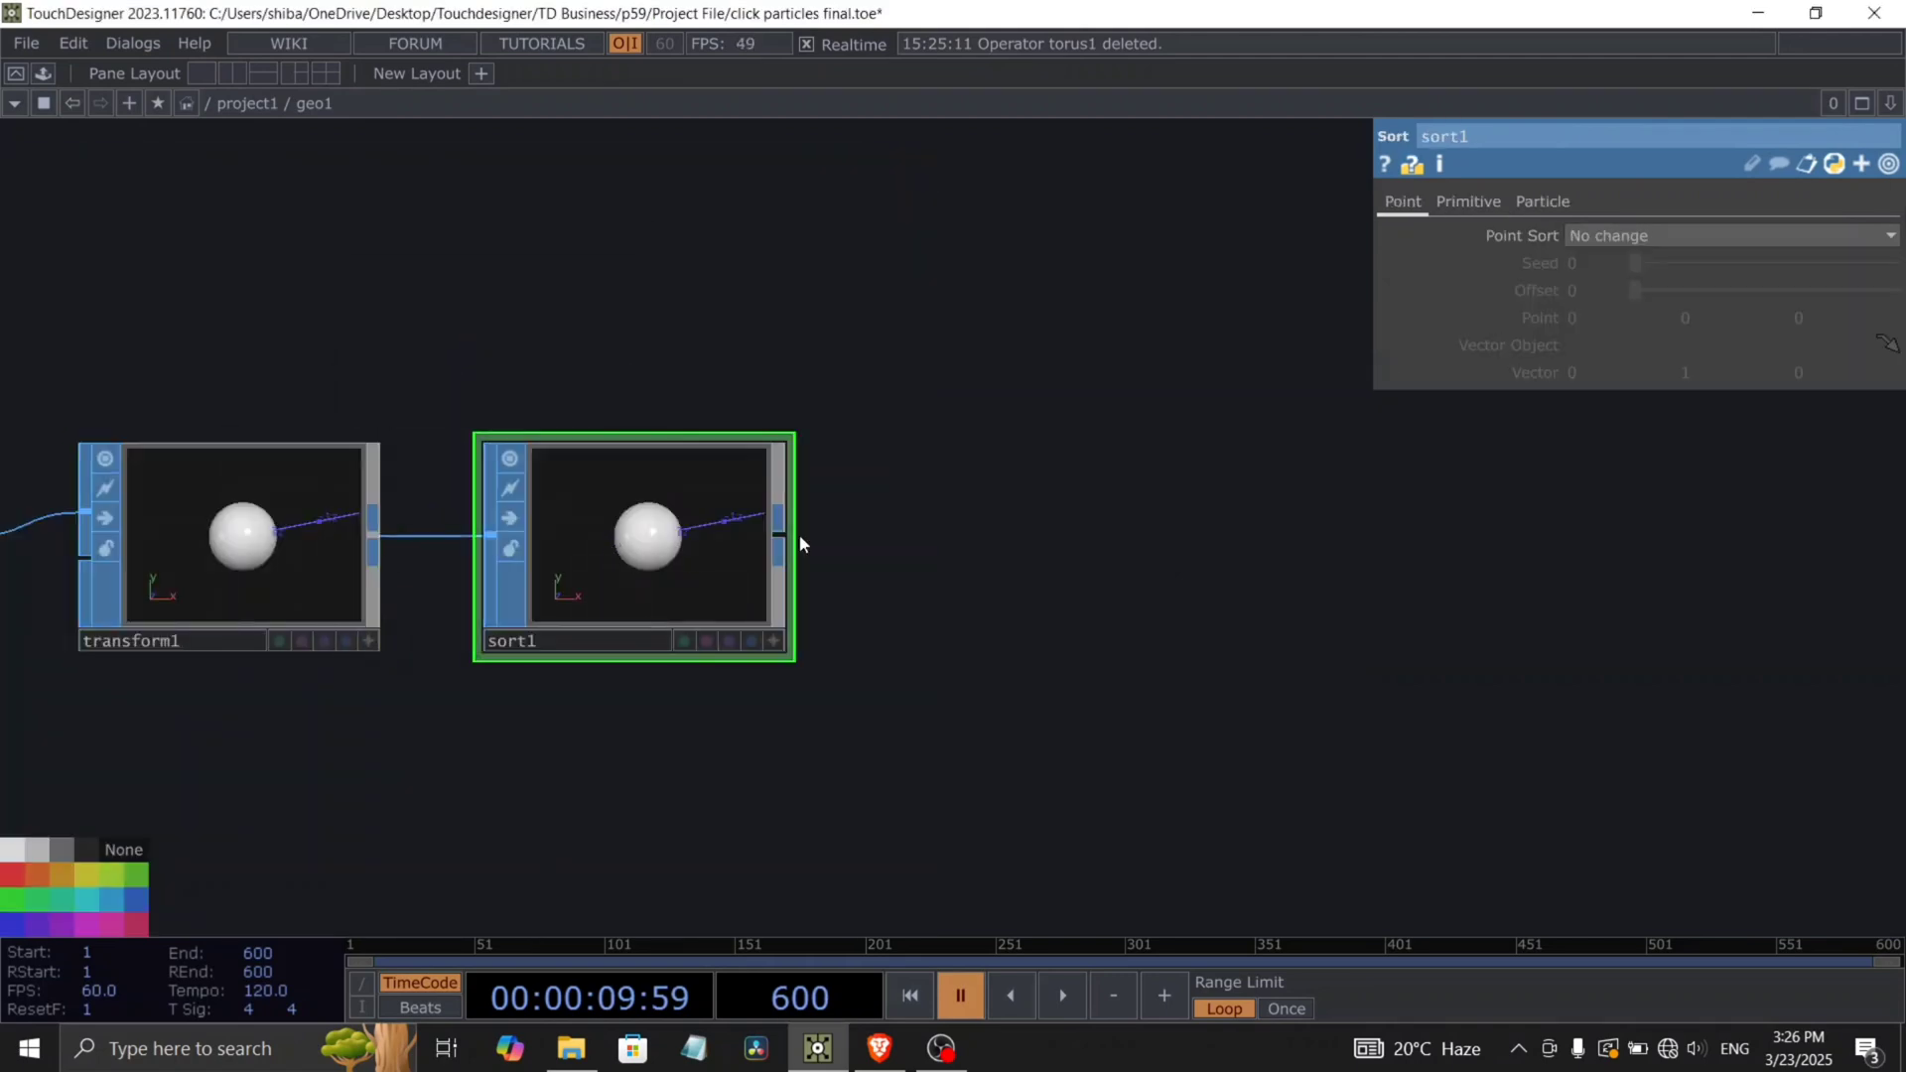
left_click(1581, 246)
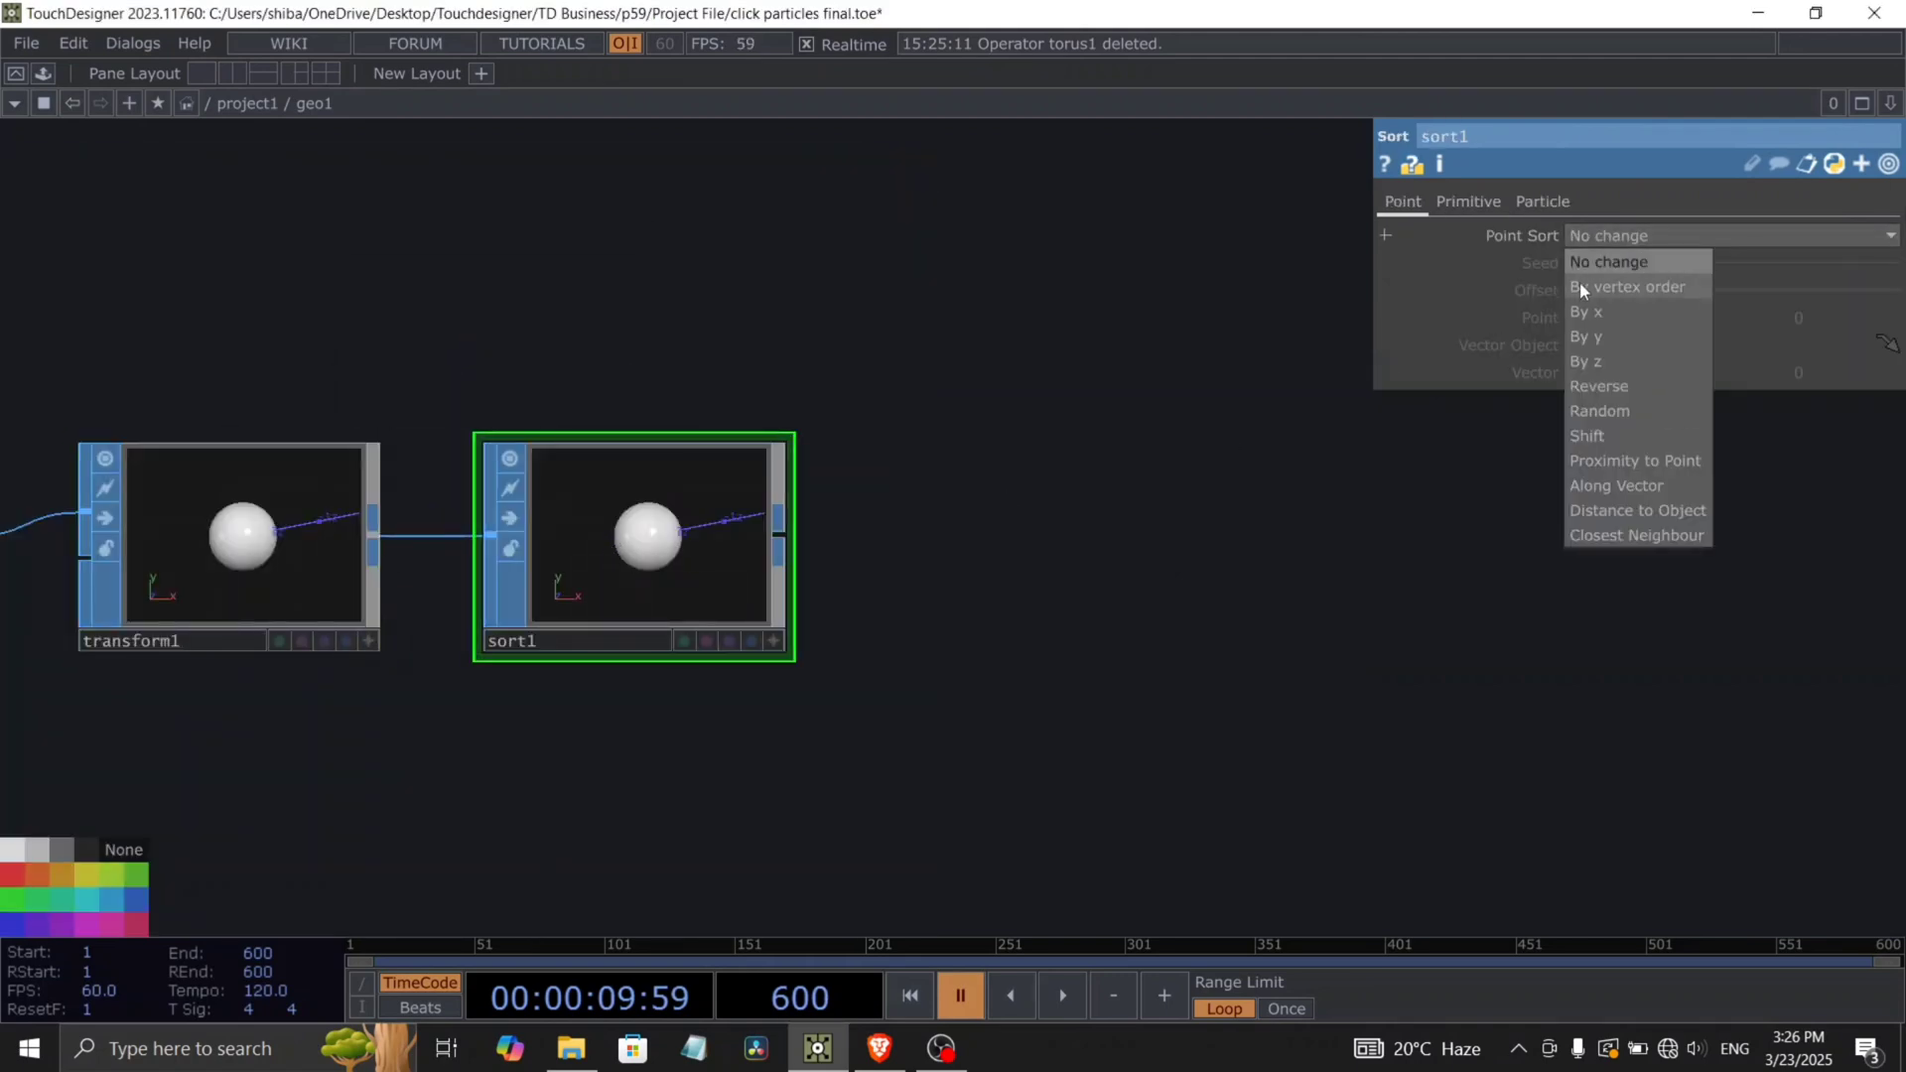
left_click(1597, 408)
Add a Particle SOP after sort1.
left_click(778, 522)
type("par")
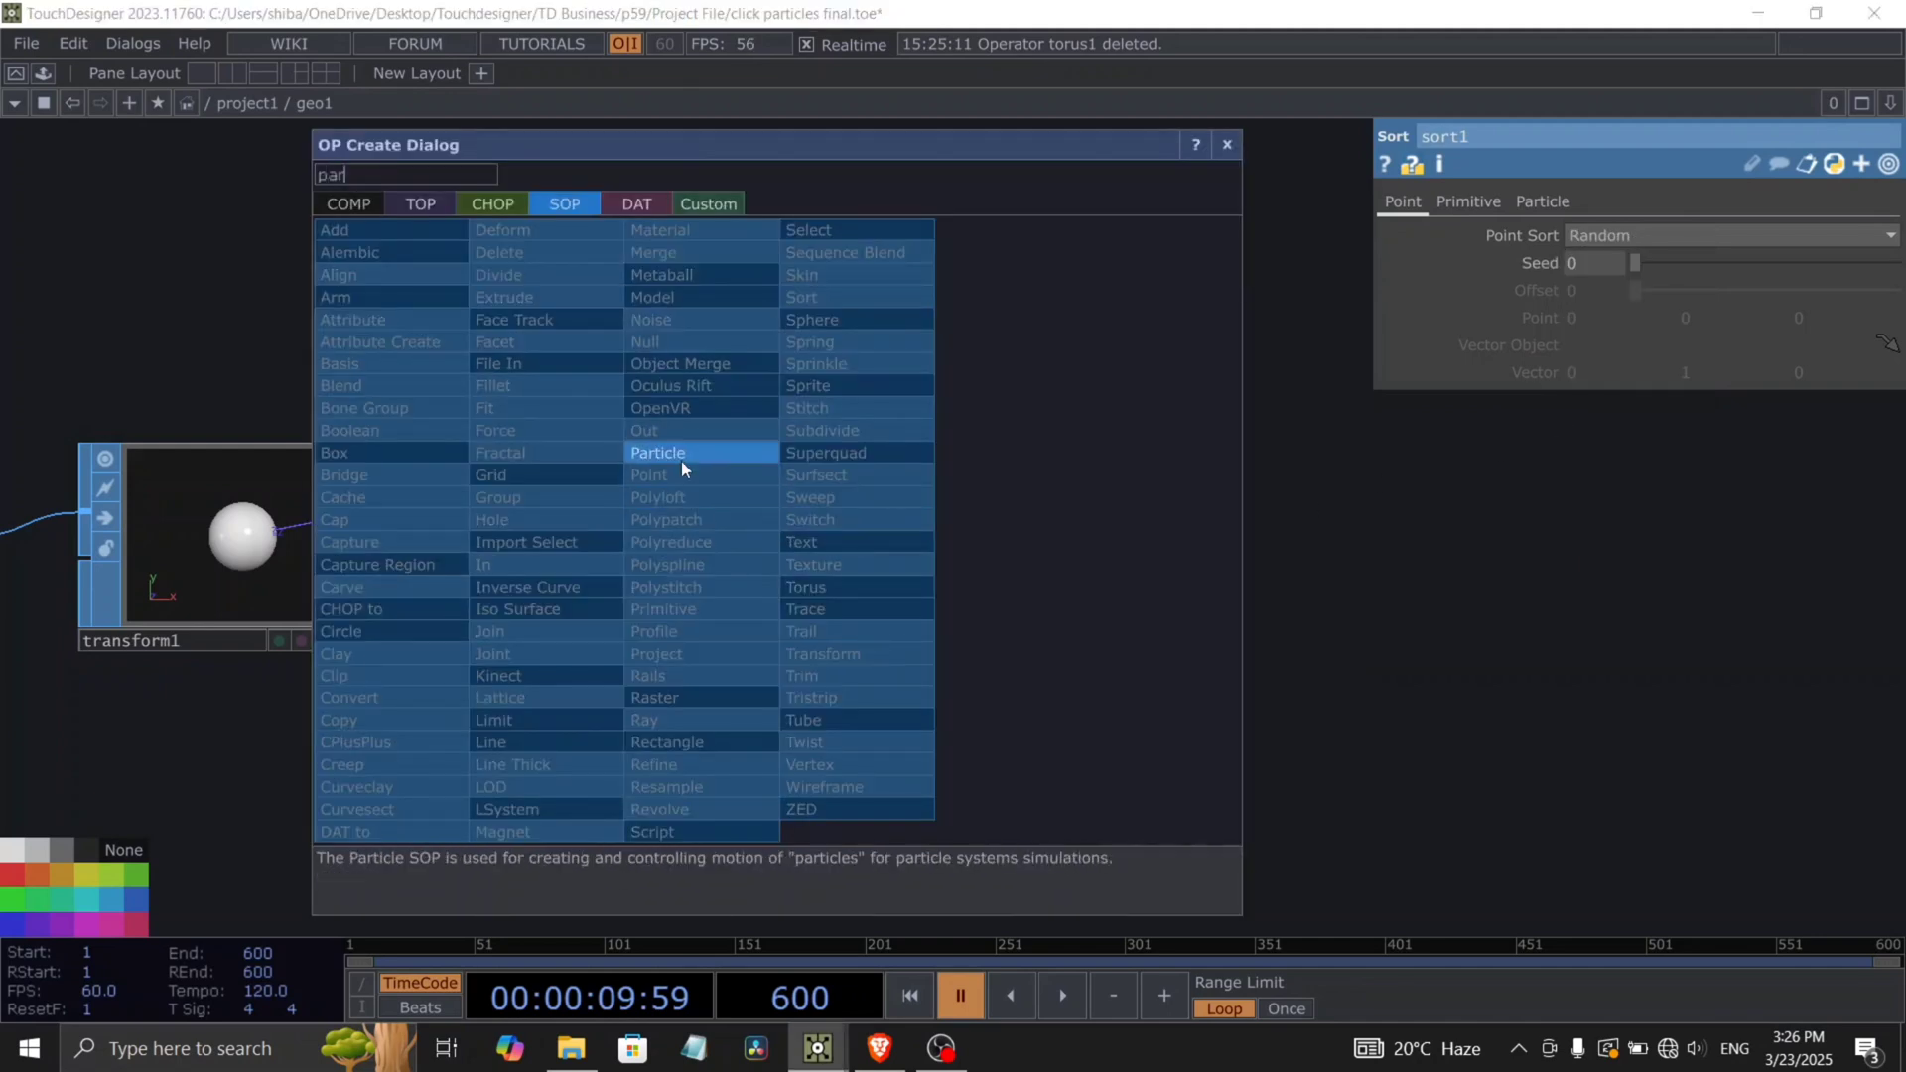
left_click(681, 454)
left_click(983, 550)
left_click_drag(1168, 627, 1067, 627)
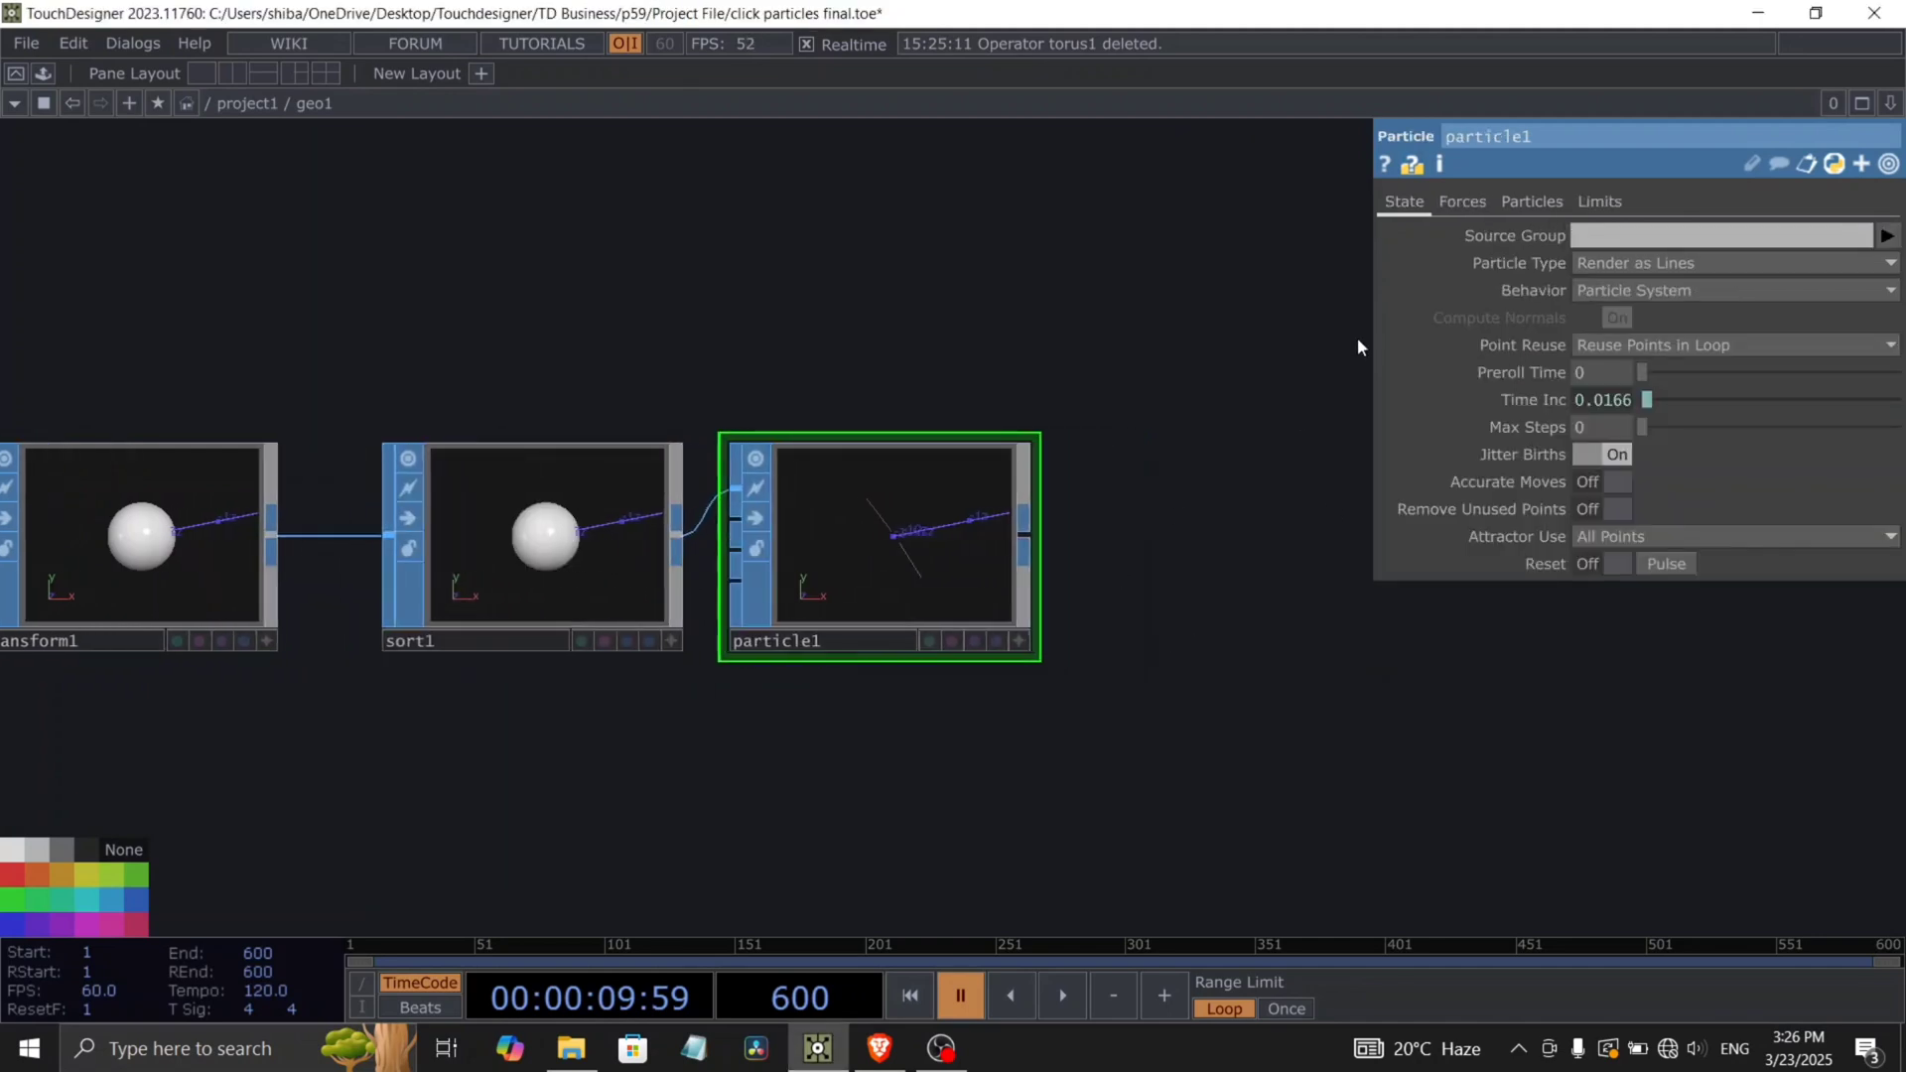
Set particle1's external force to -.5 in Y and its wind to 1 in Y.
left_click(1463, 202)
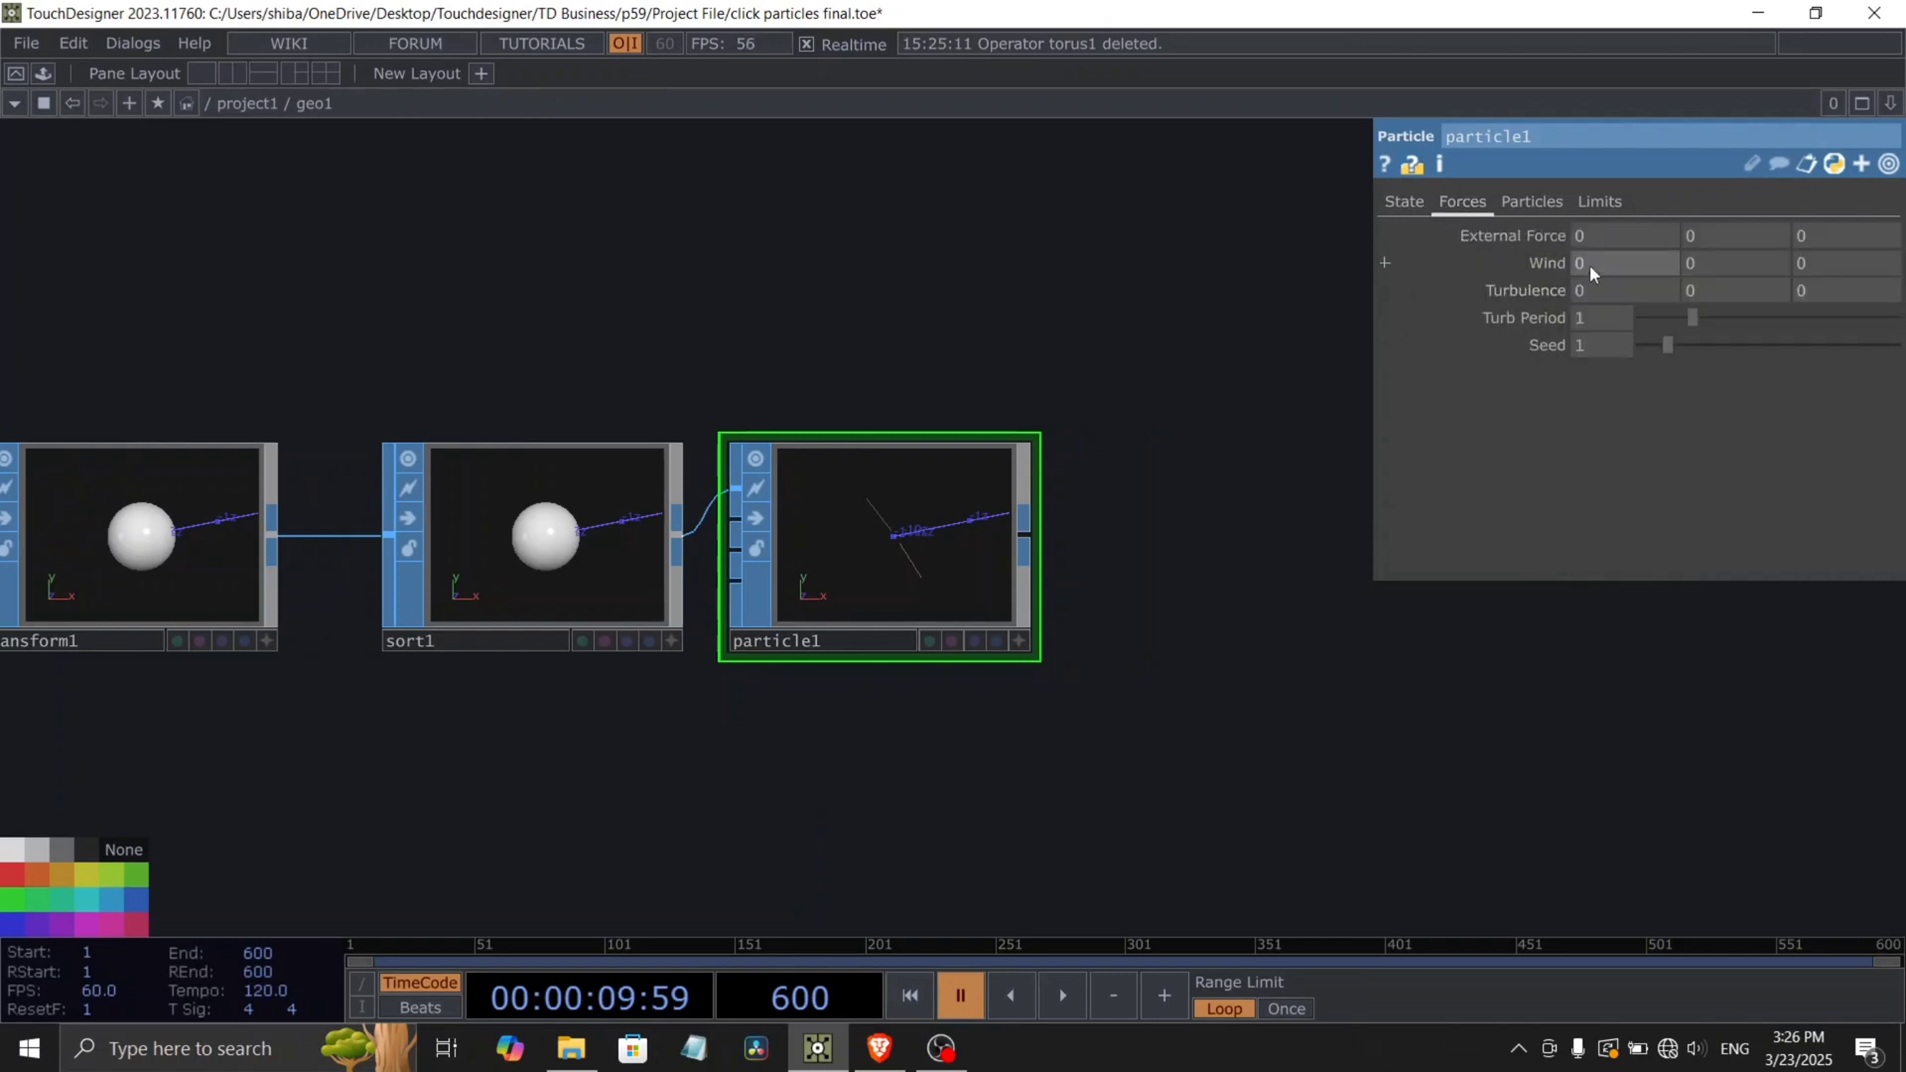
left_click(1701, 239)
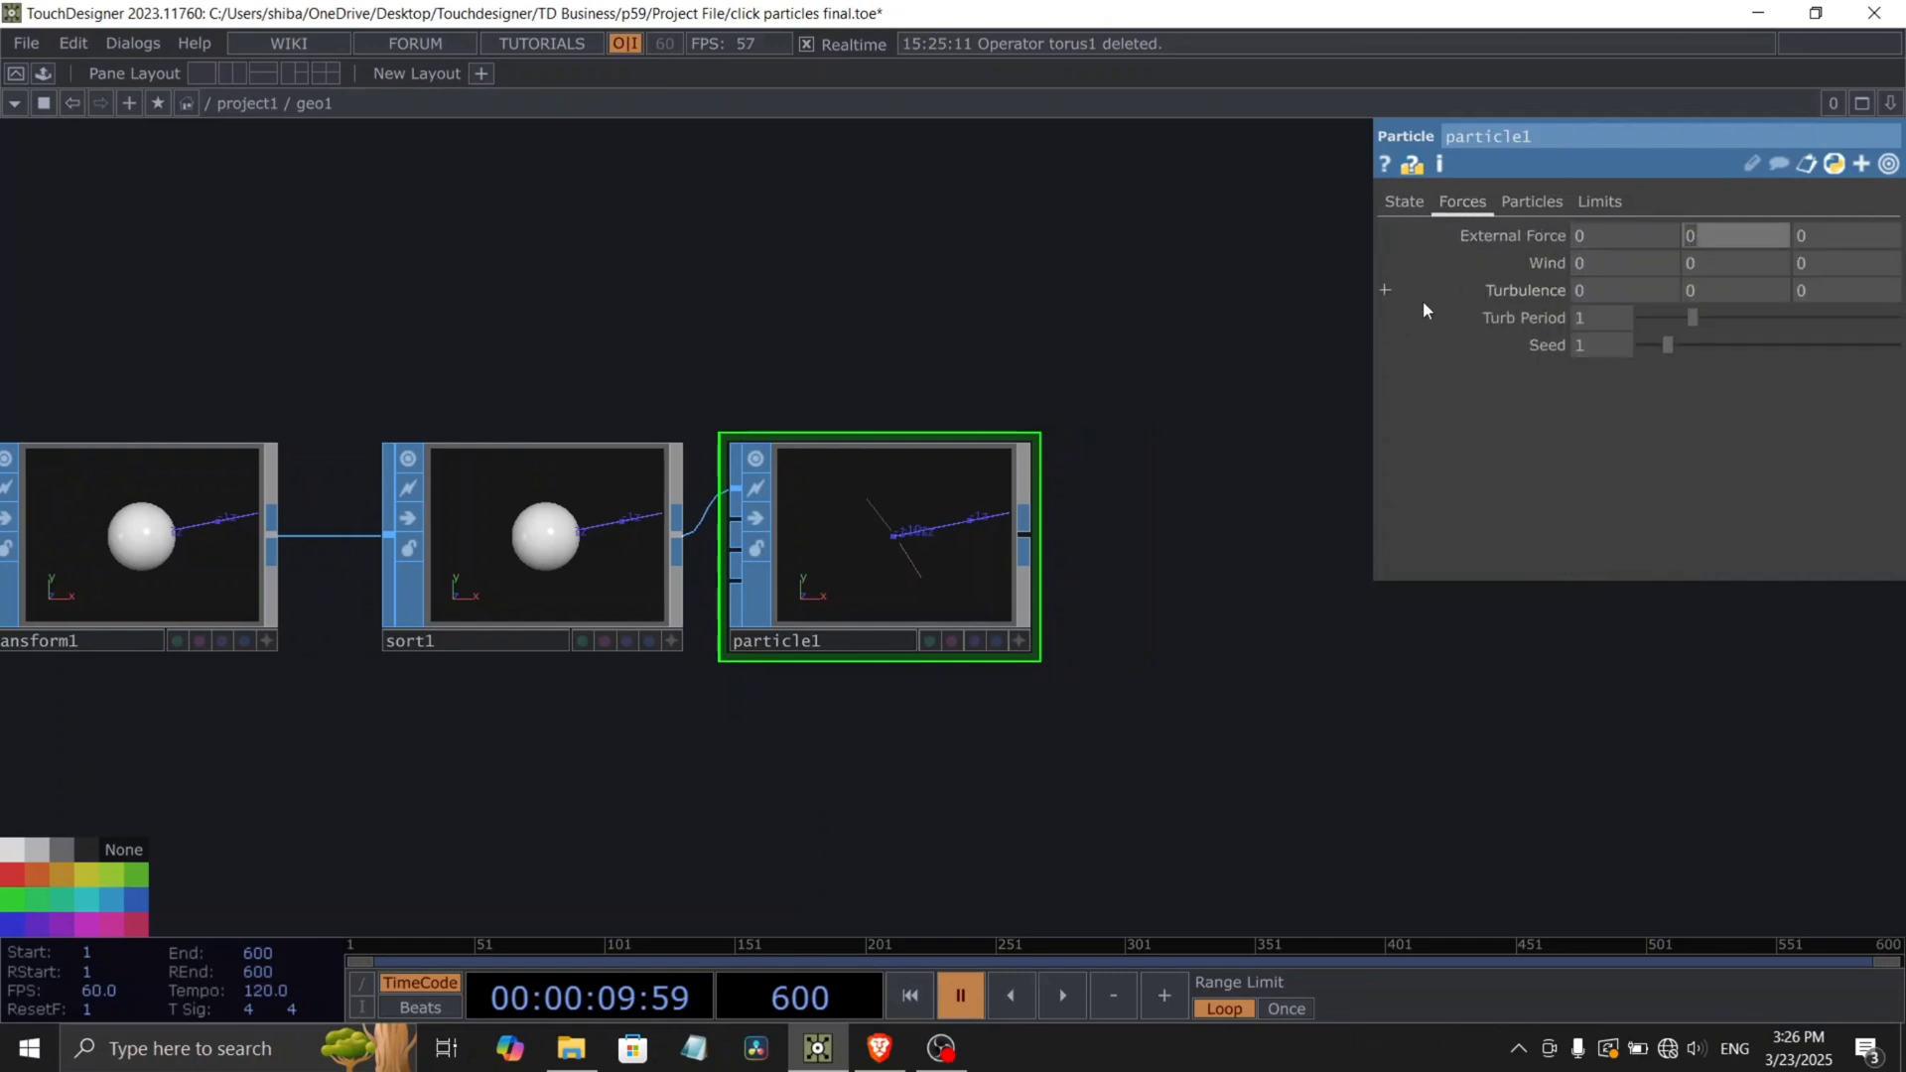
type("-.5")
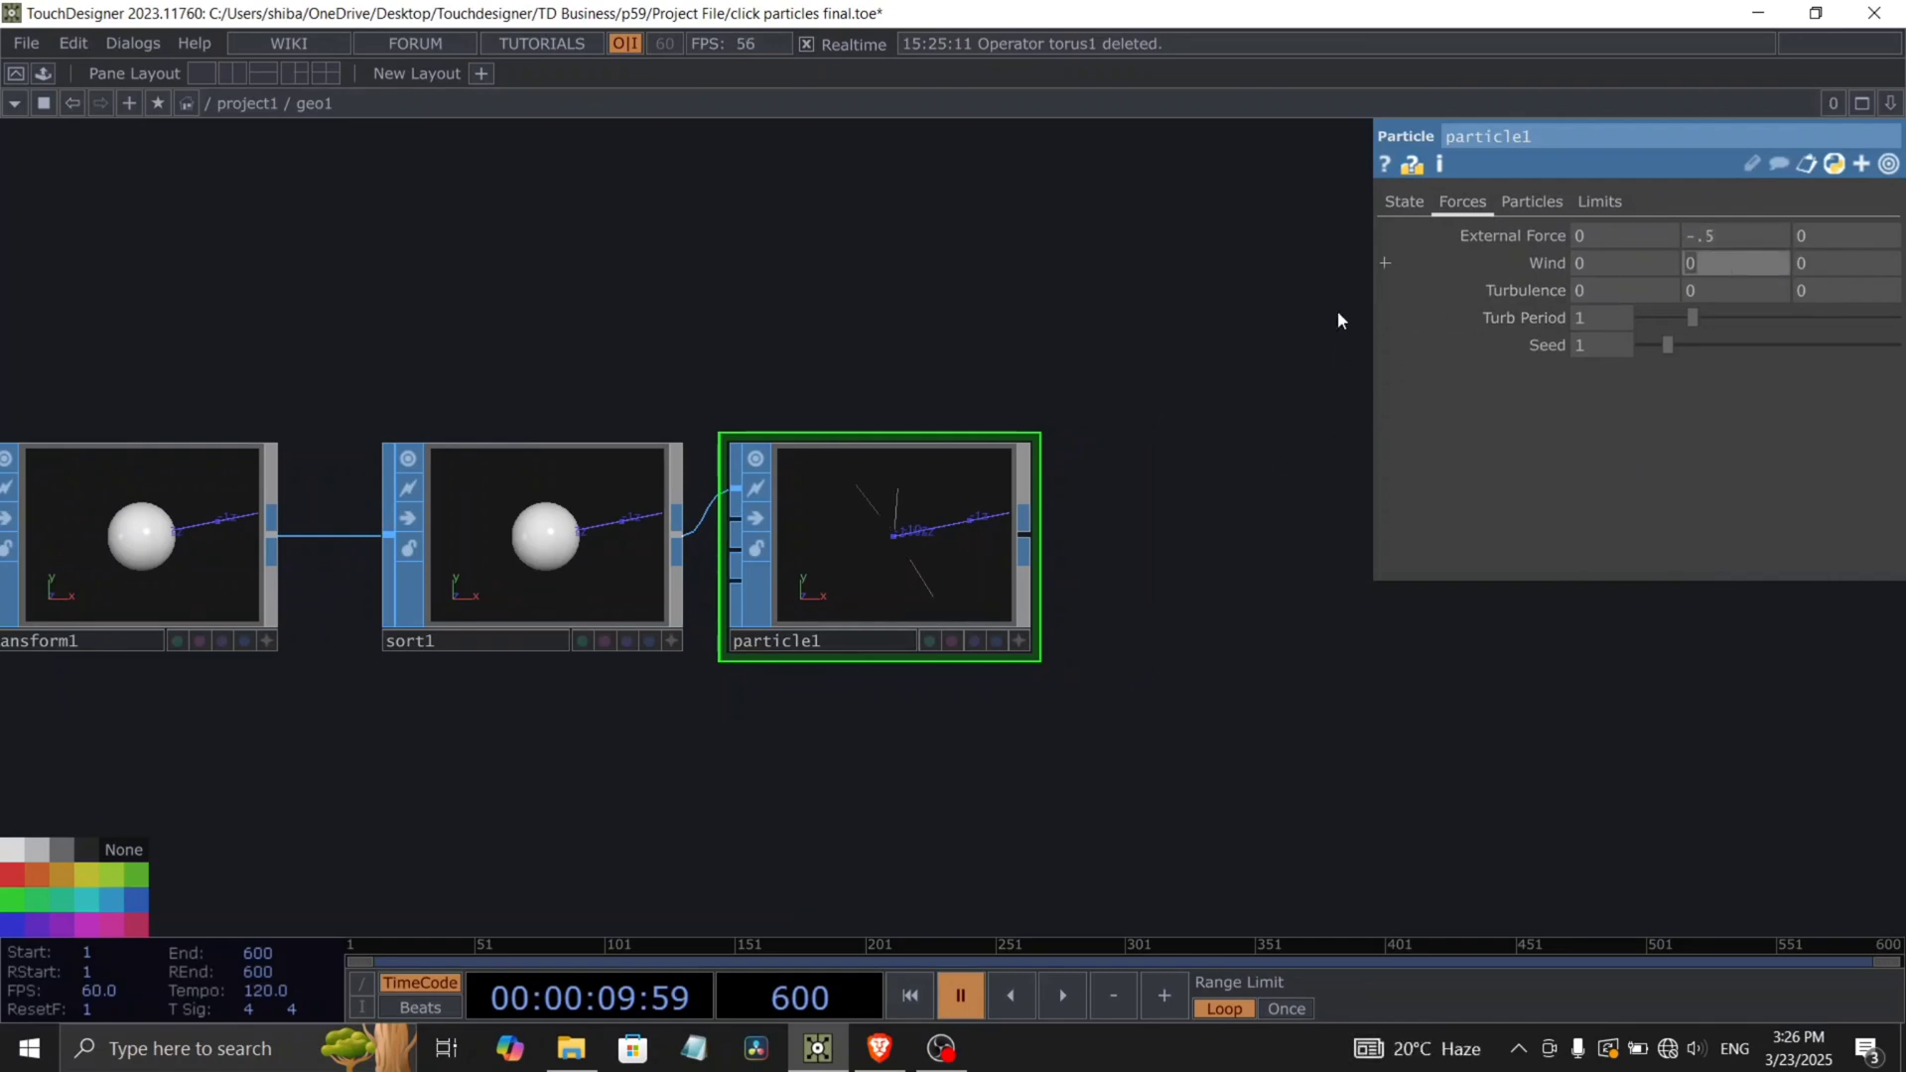
type("1")
key("Return")
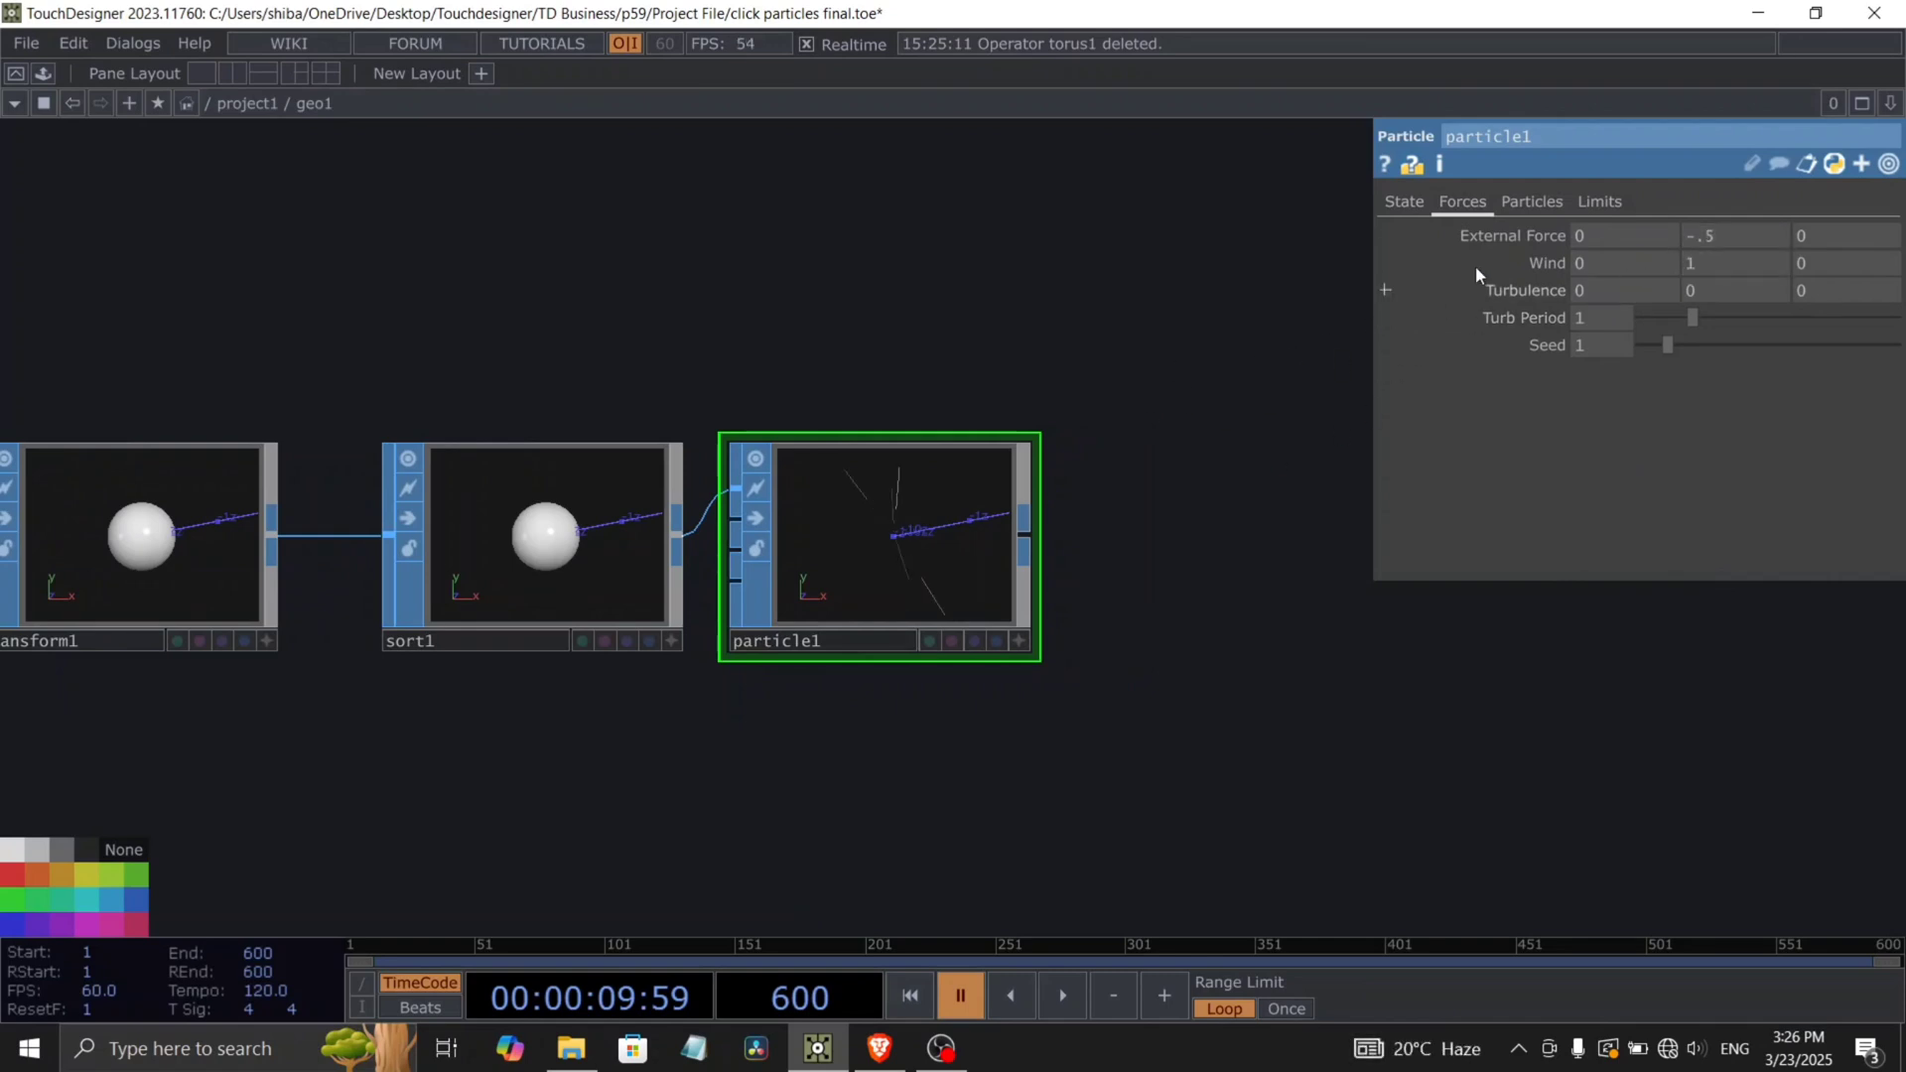
Drive particle1's Birth parameter with the expression op('../limit1')[0].
left_click(1544, 202)
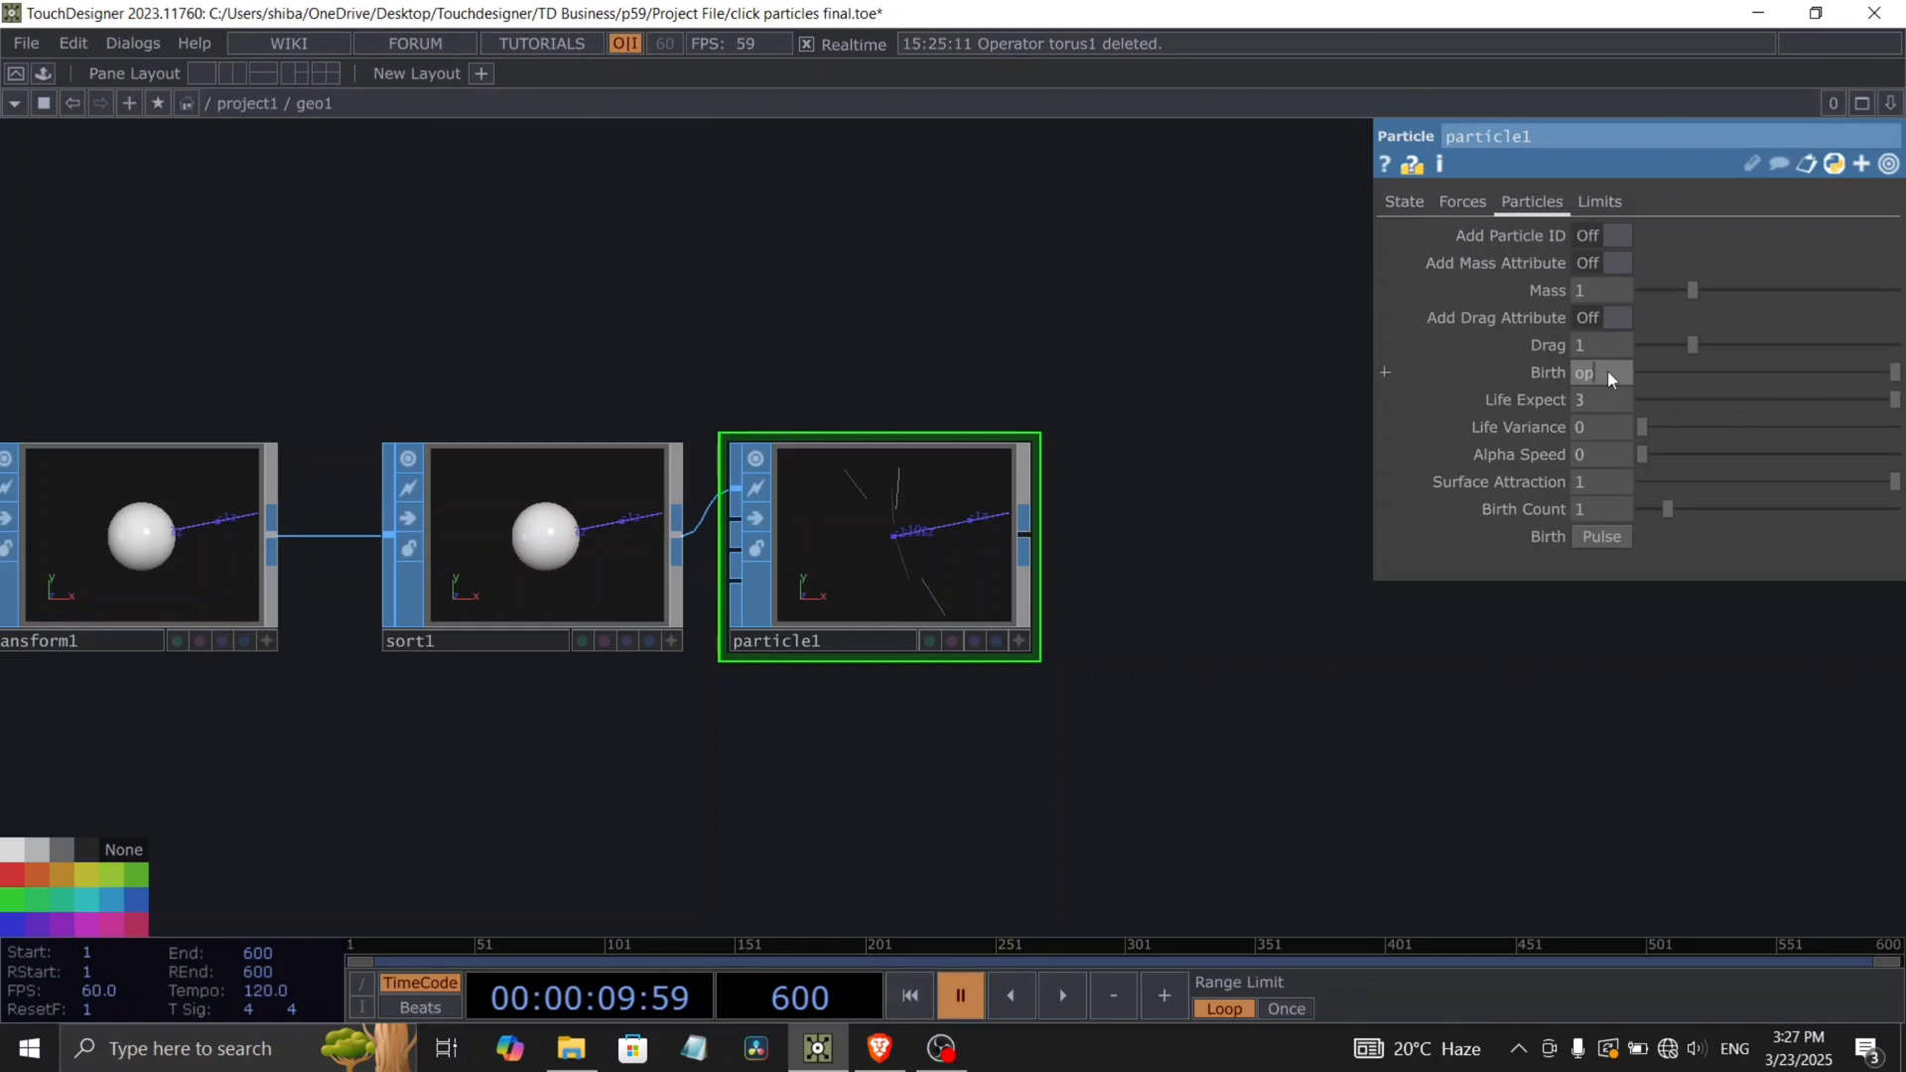
key("Return")
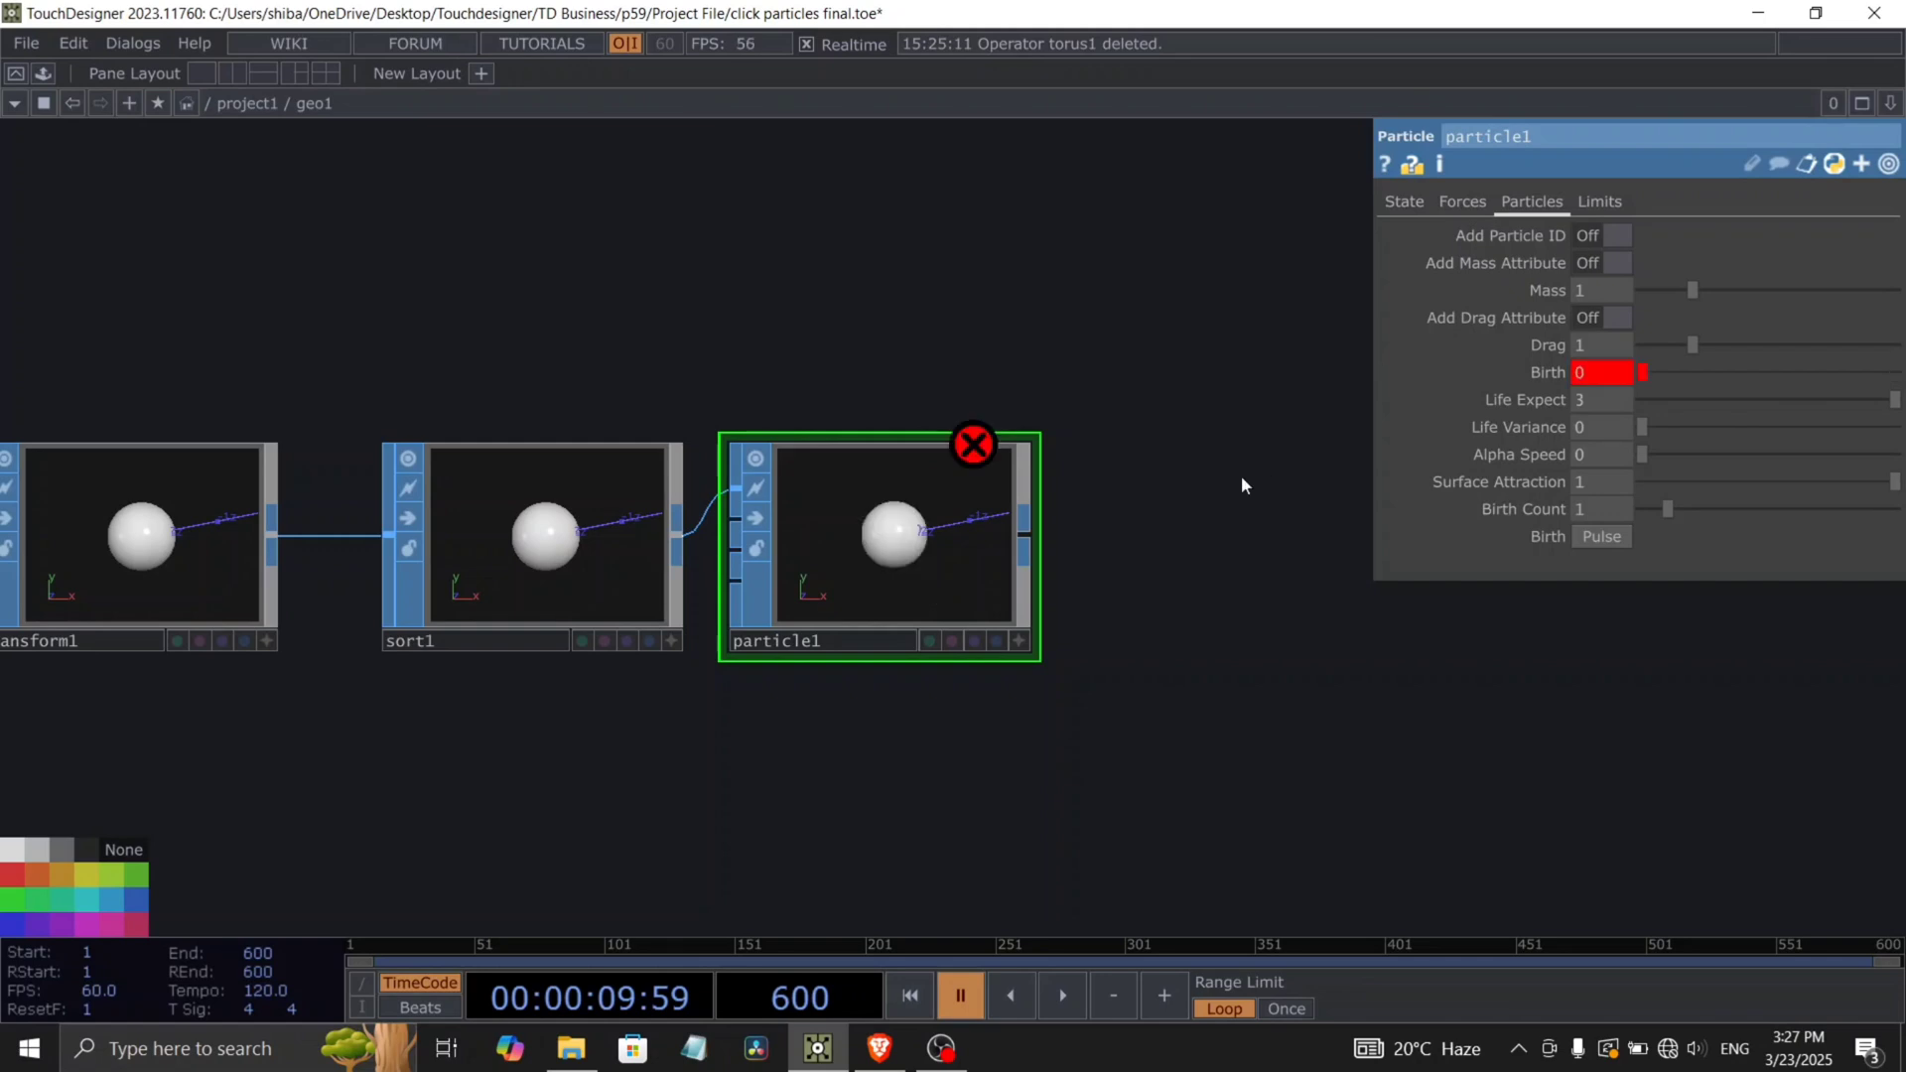
scroll(907, 562, "up", 2)
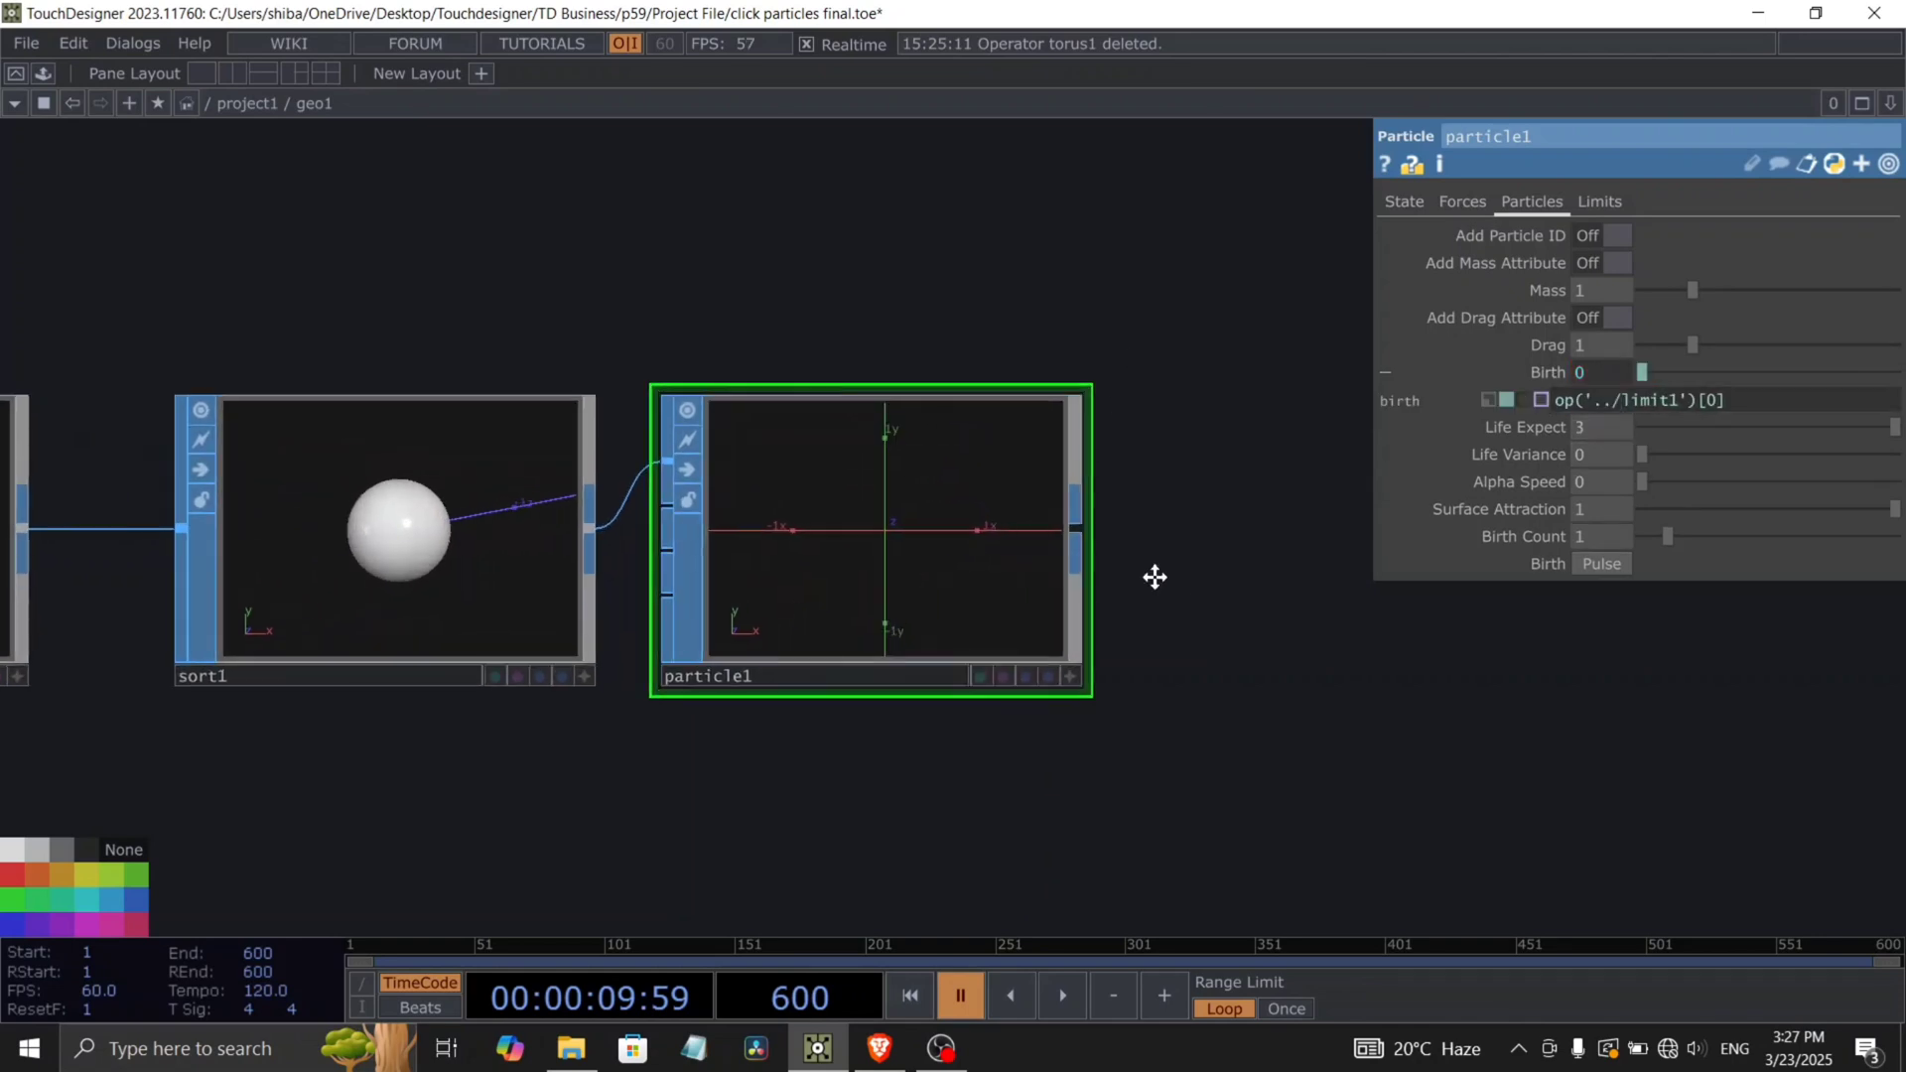
Play the timeline briefly to check the click-triggered particle bursts in particle1, and pause it again.
left_click_drag(1198, 561, 951, 559)
key("space")
left_click(944, 479)
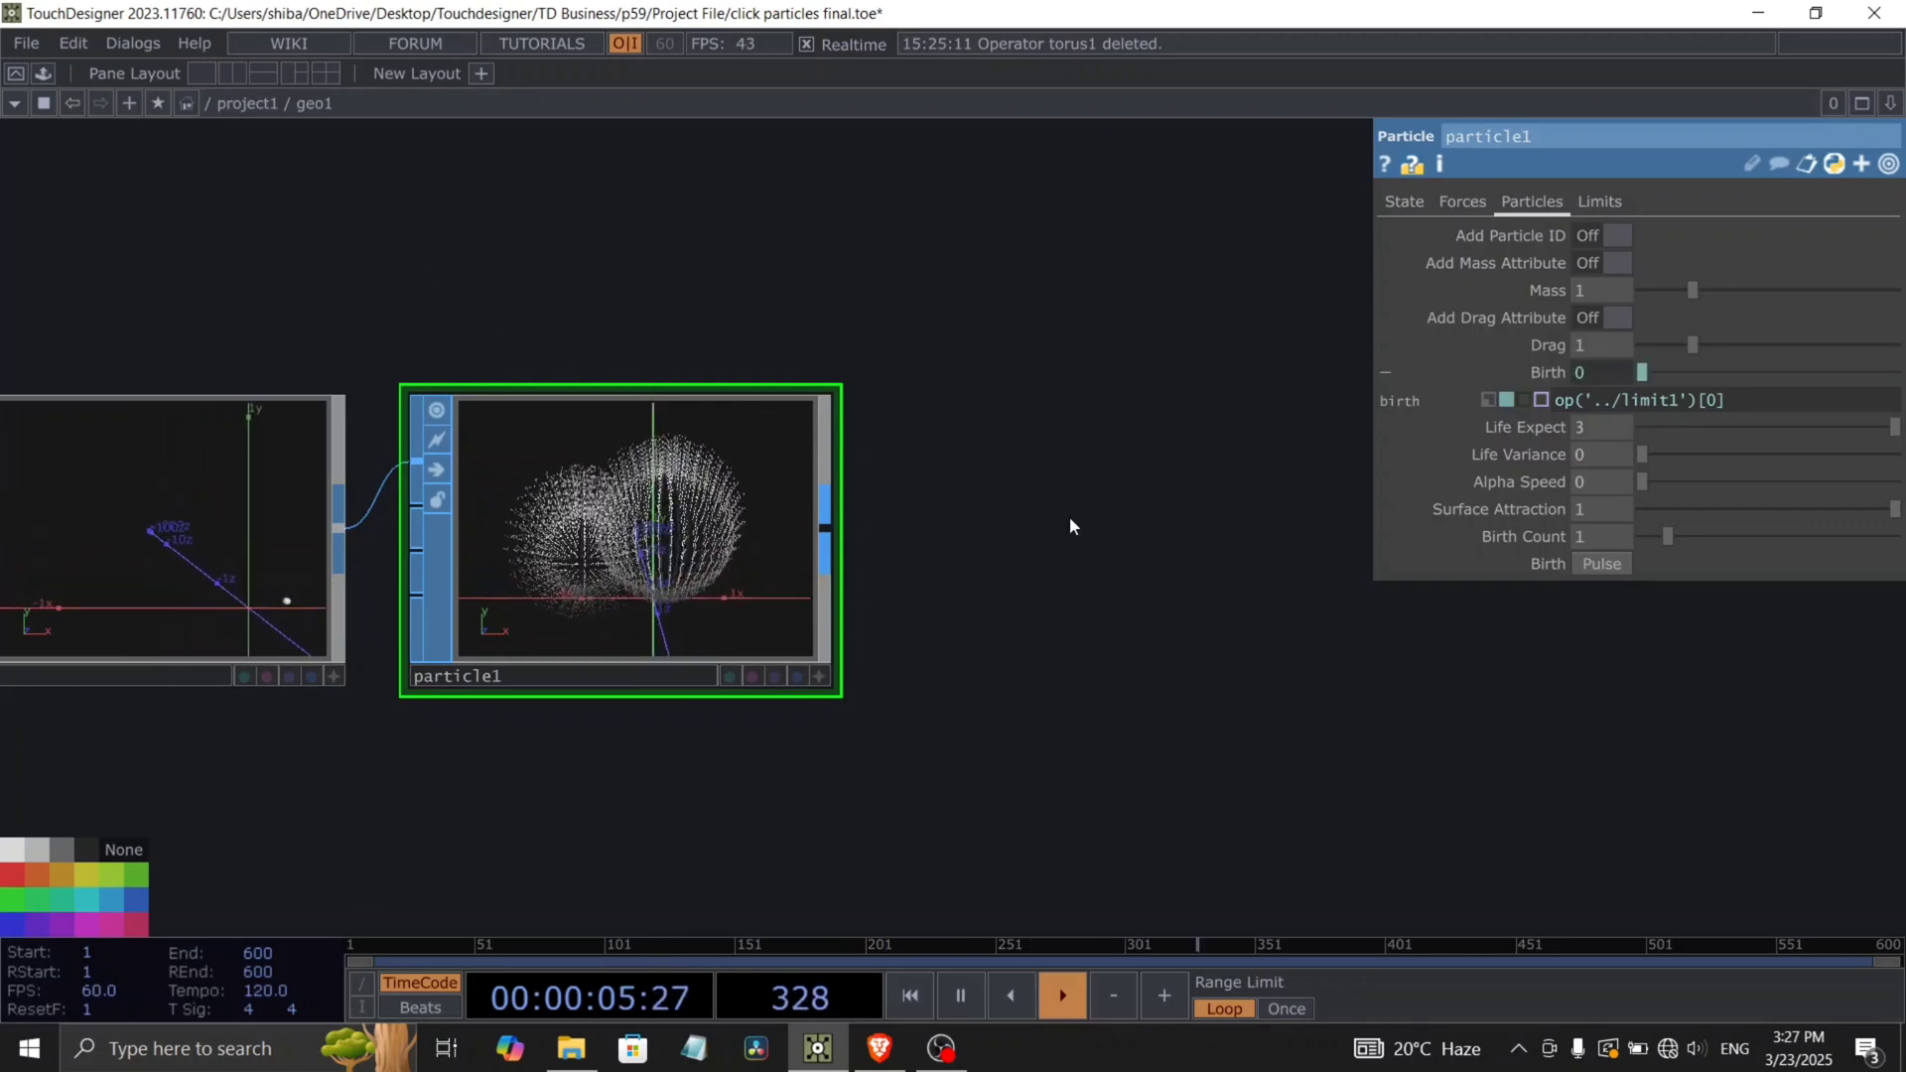
key("space")
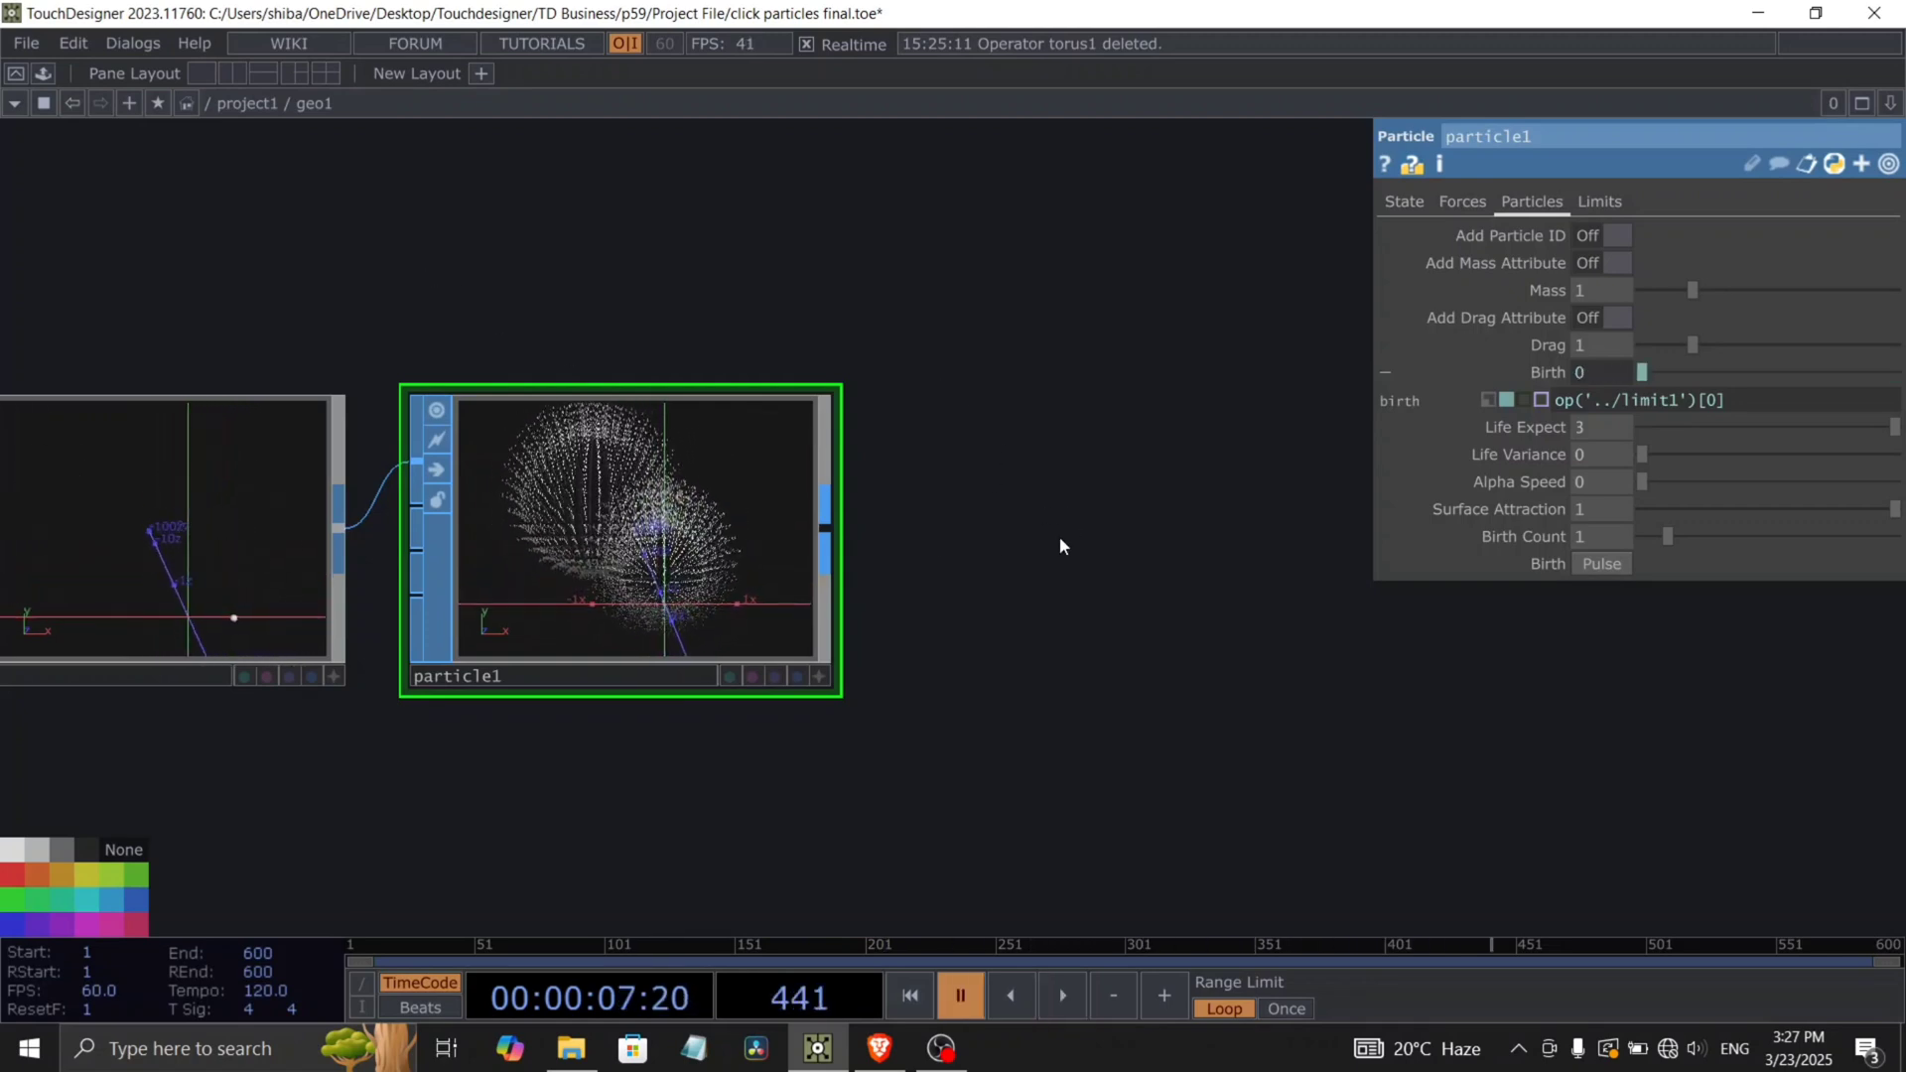
Set particle1's Life Expect to 1, Life Variance to 2 and Birth Count to 0.
left_click_drag(1059, 540, 892, 547)
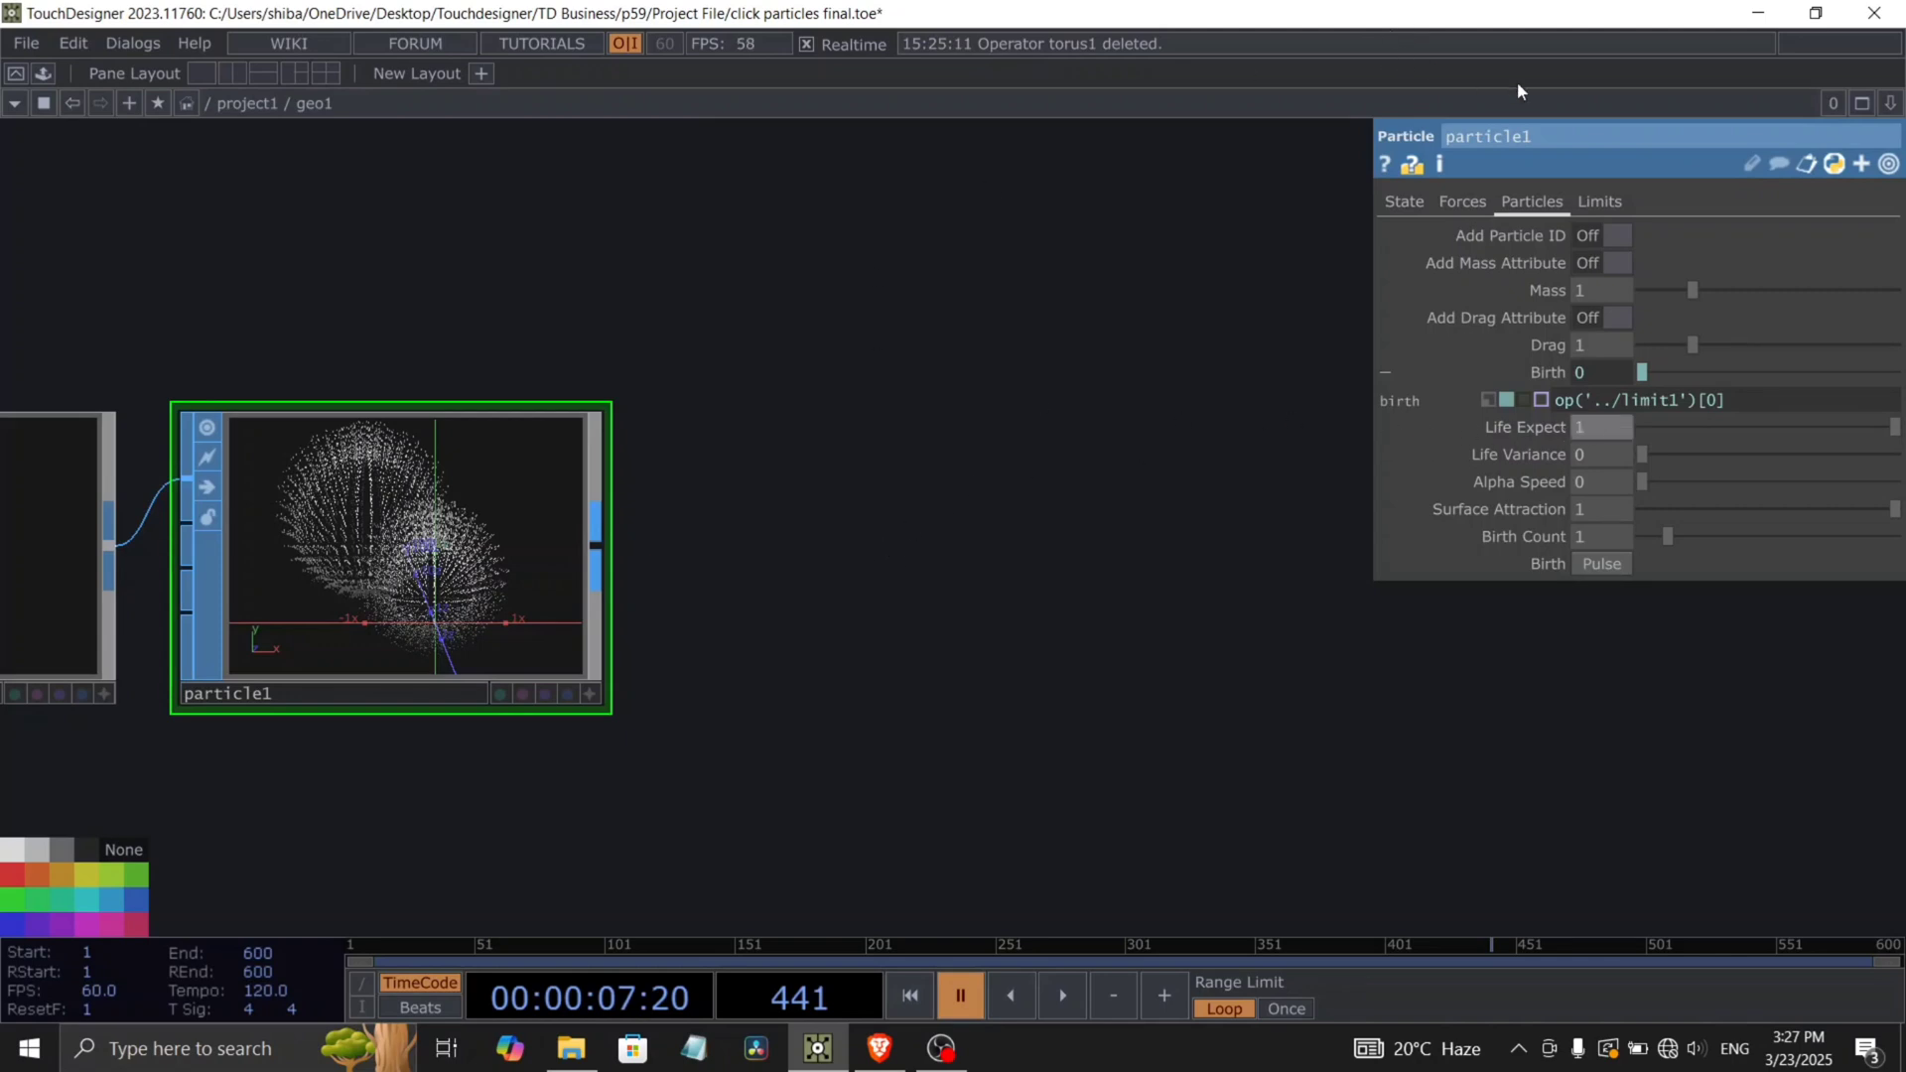
key("Tab")
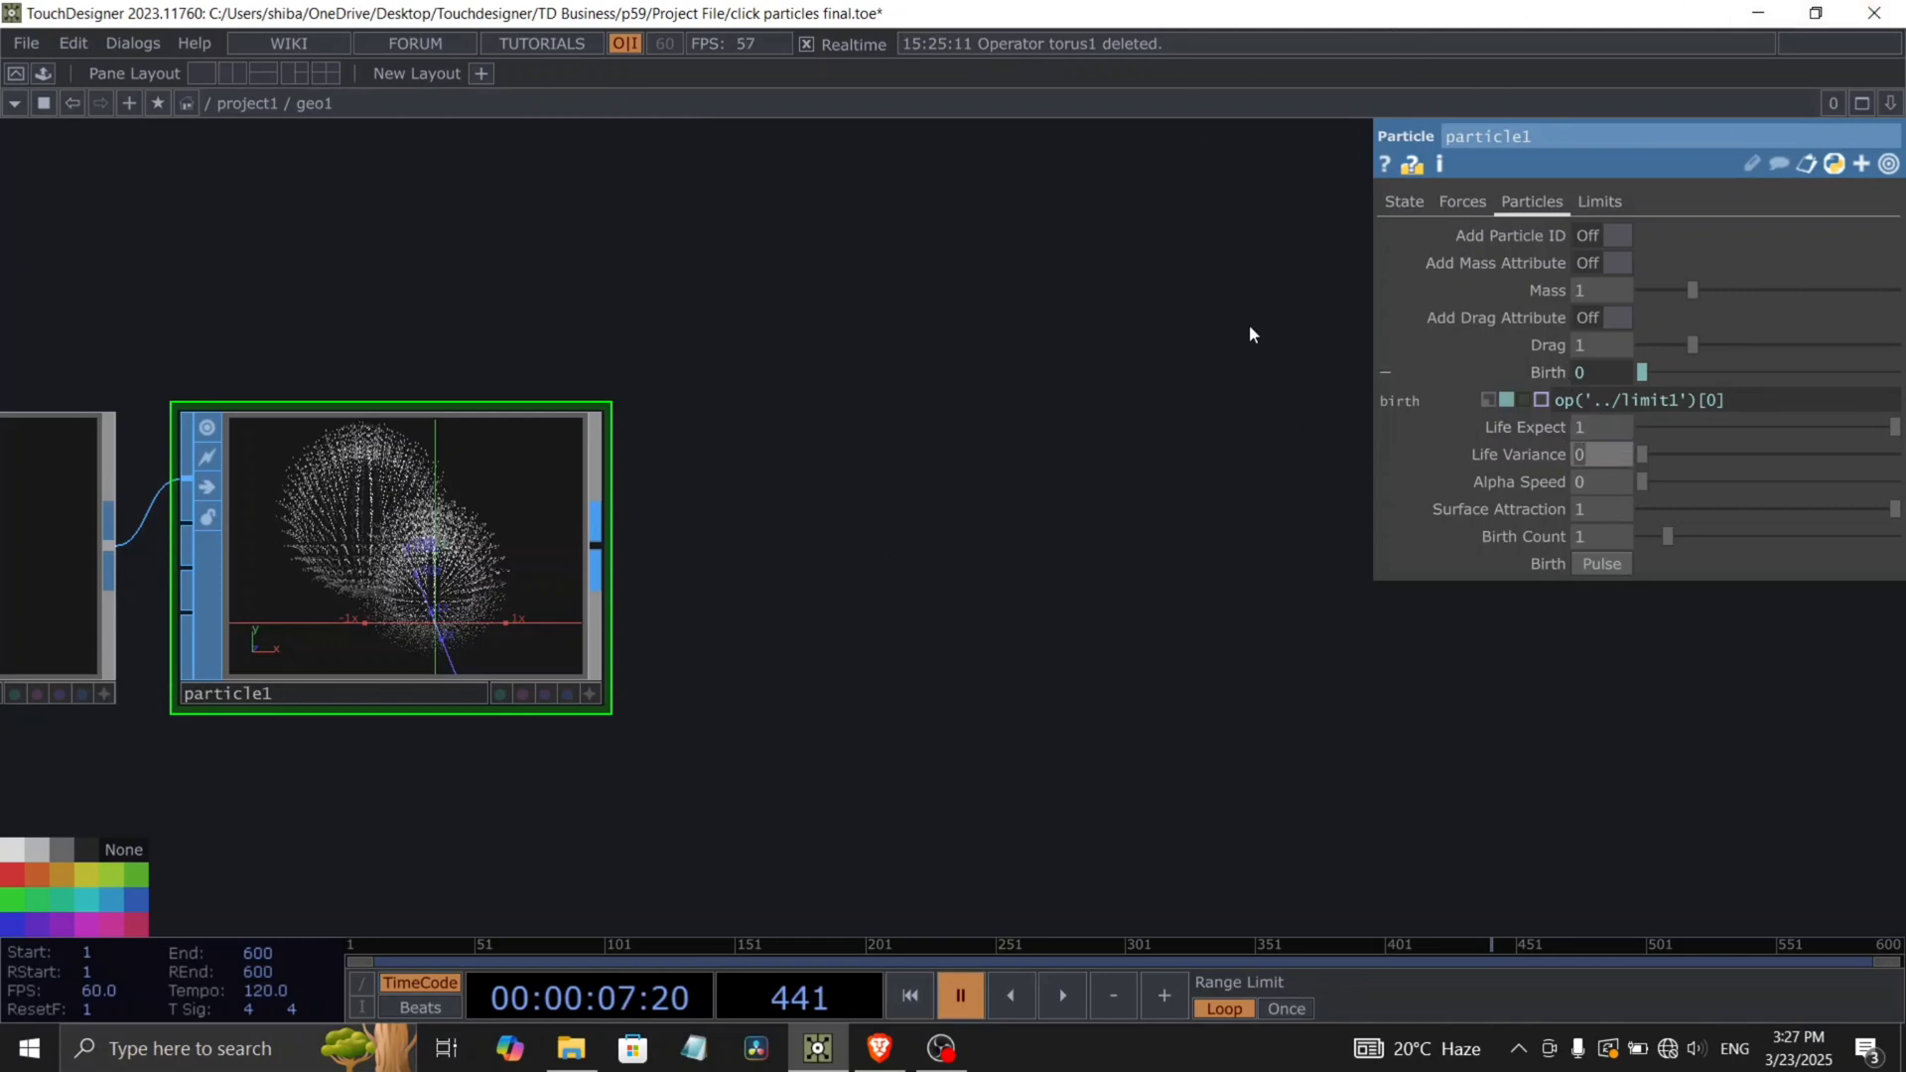
type("2")
key("Return")
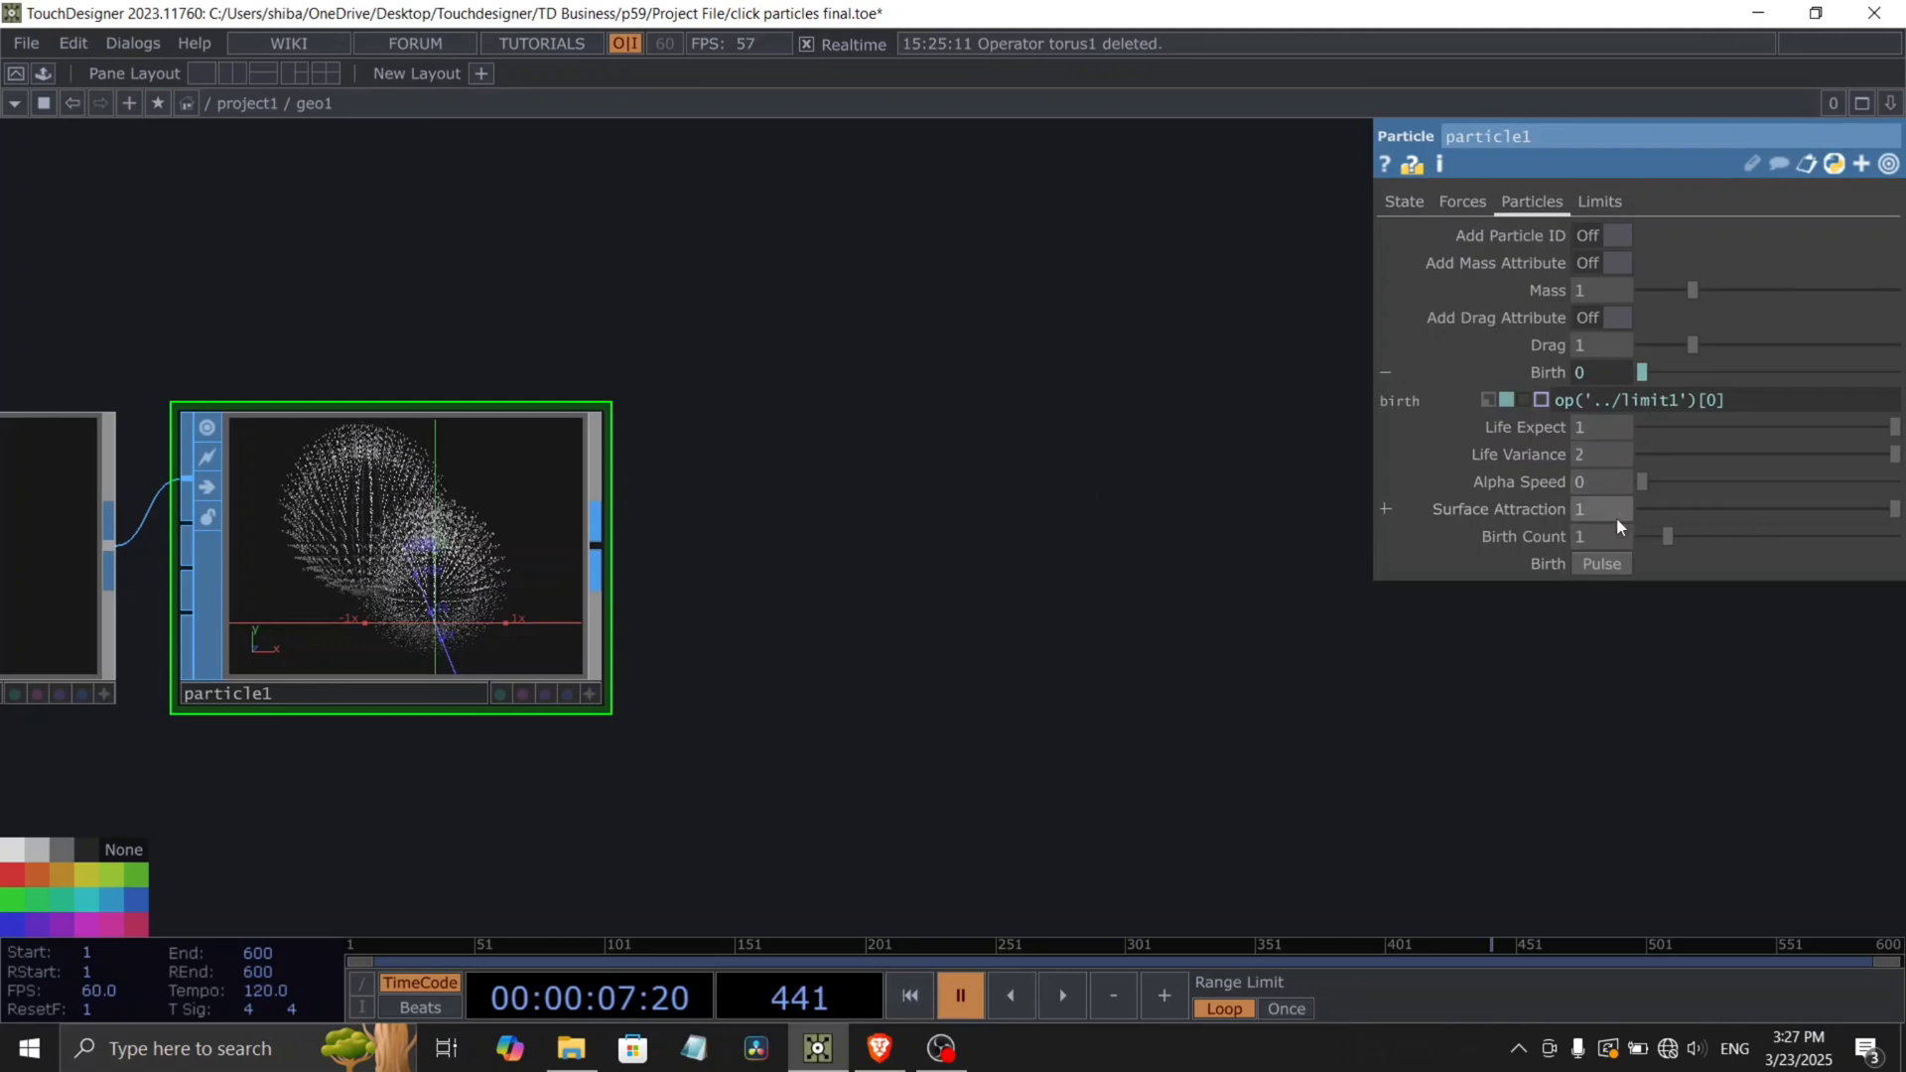
left_click_drag(1677, 536, 1624, 538)
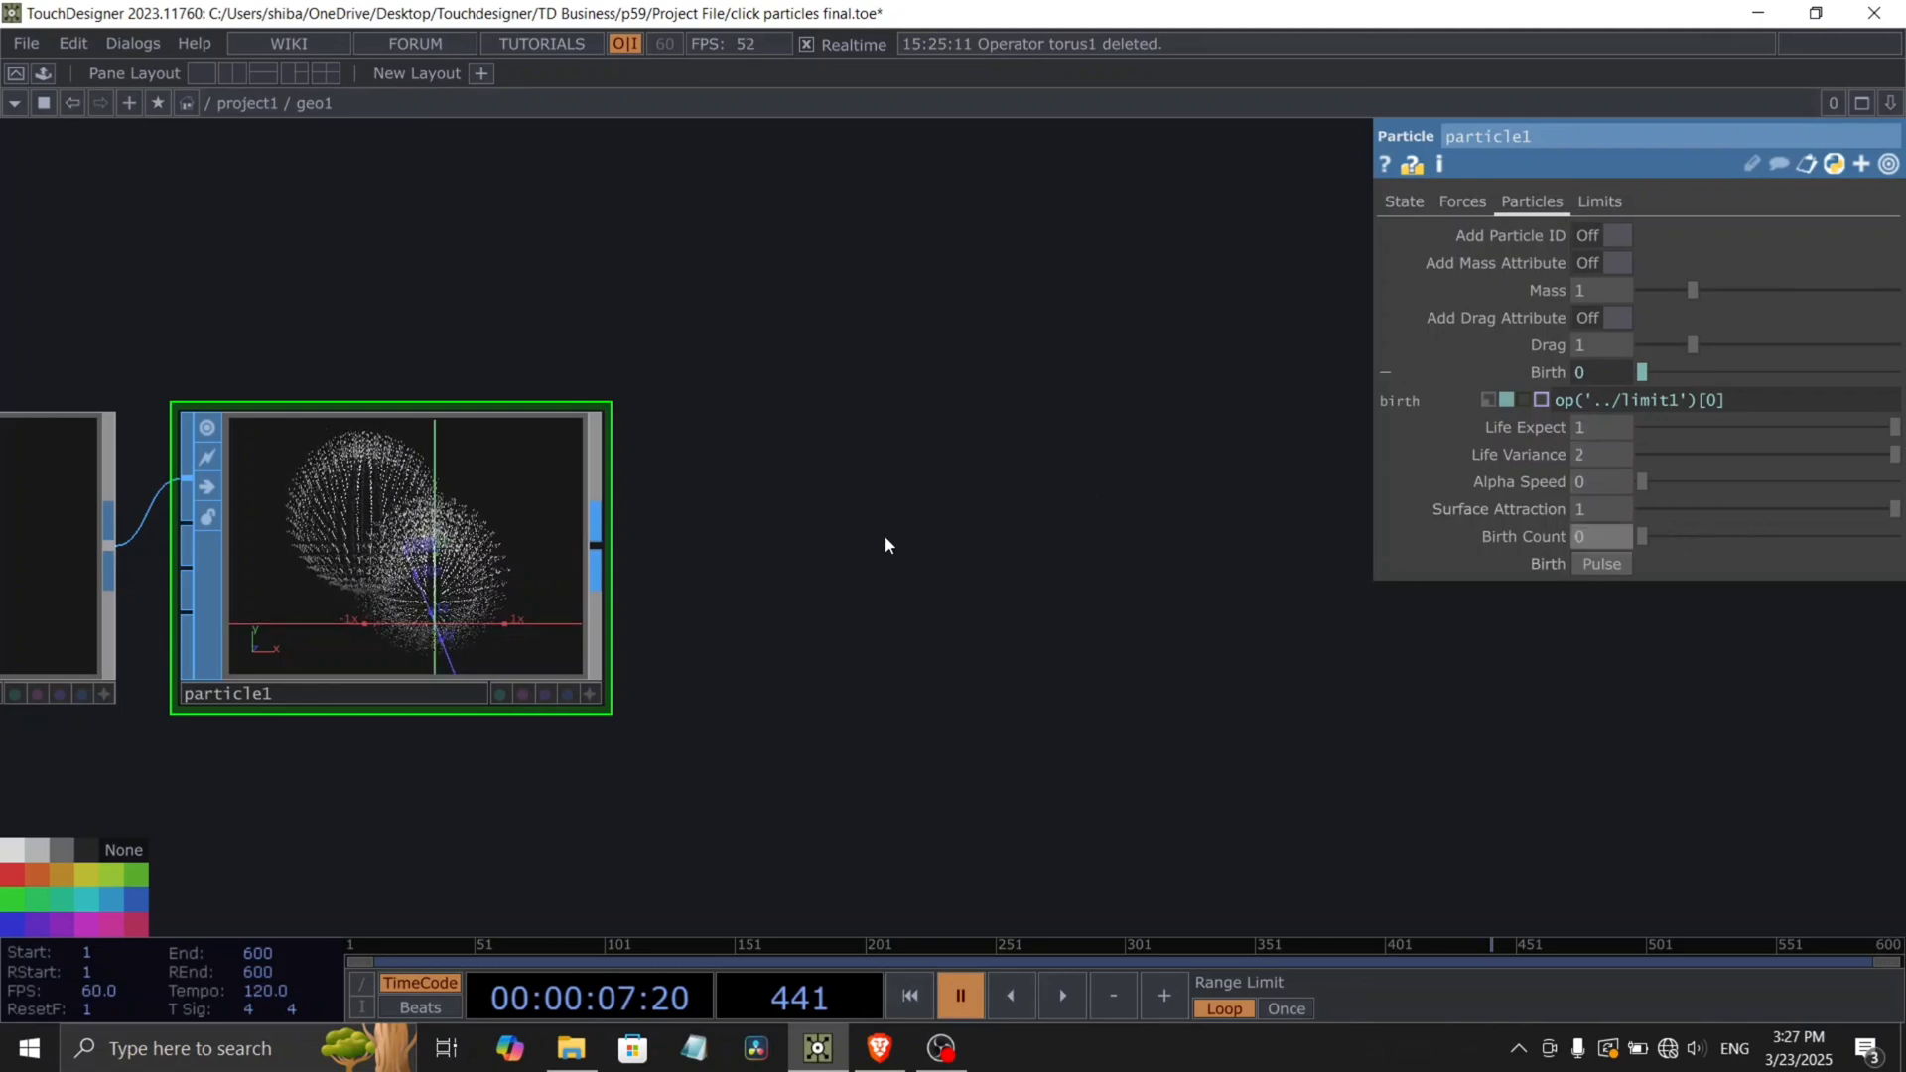
Run the timeline for a moment to examine the particles with the new lifetime settings, and pause it.
left_click_drag(847, 541, 750, 592)
key("space")
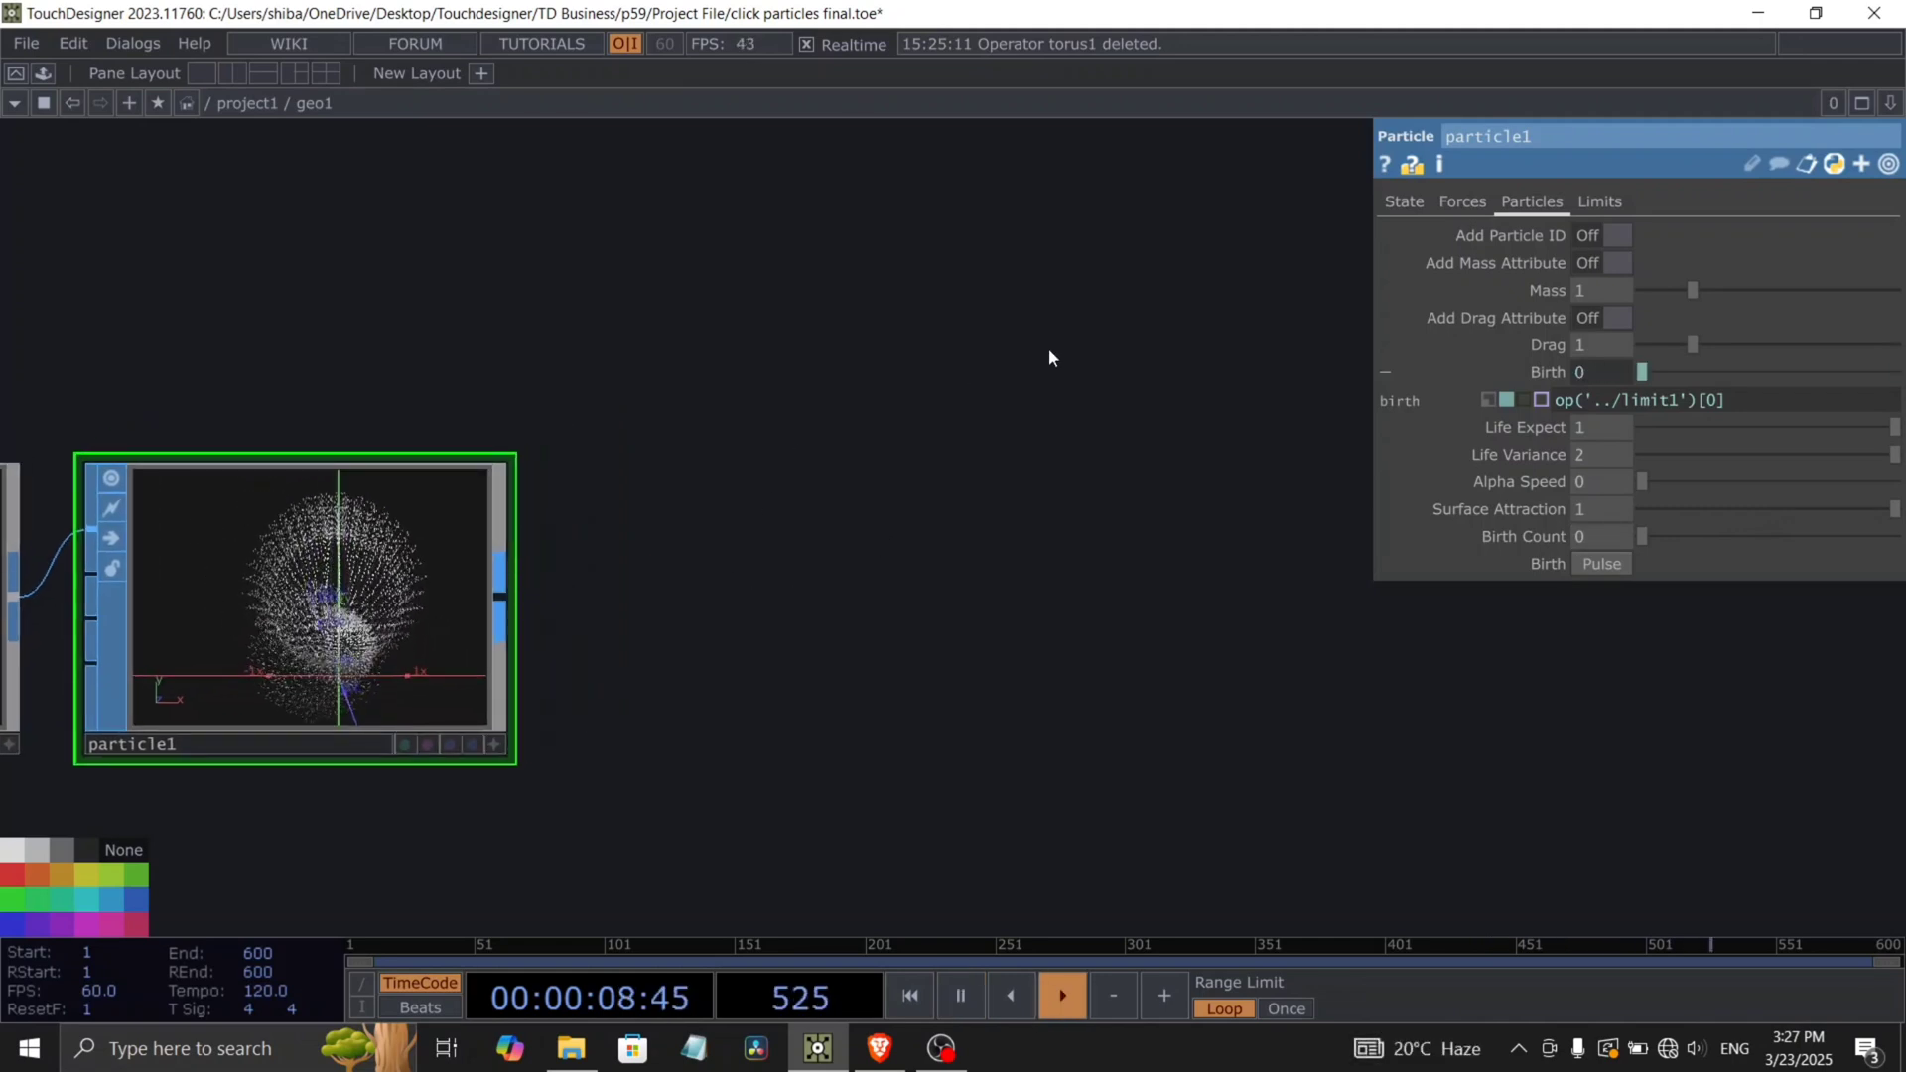
key("space")
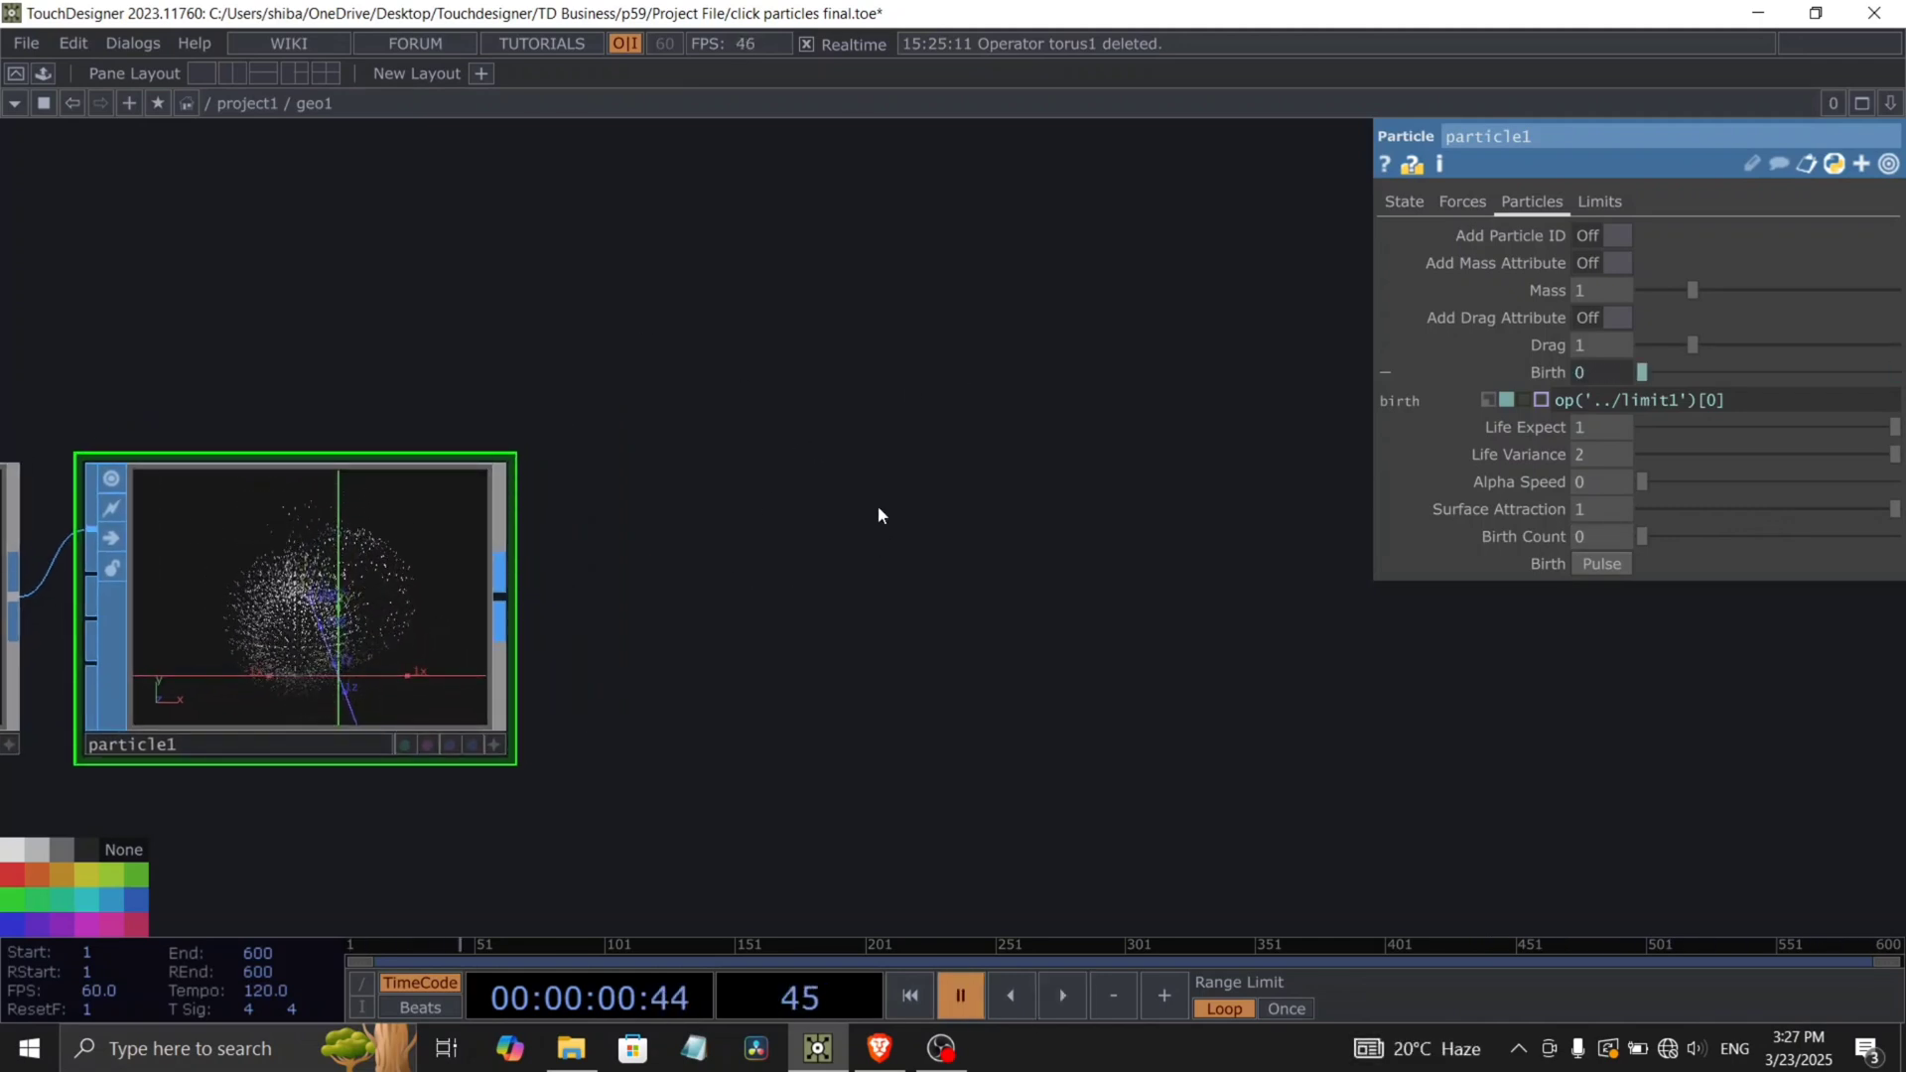
Add a Null SOP after particle1 and turn on its render and display flags.
left_click_drag(878, 505, 745, 452)
mouse_move(862, 492)
left_mouse_down()
mouse_move(742, 451)
mouse_move(770, 490)
mouse_move(671, 486)
left_mouse_up()
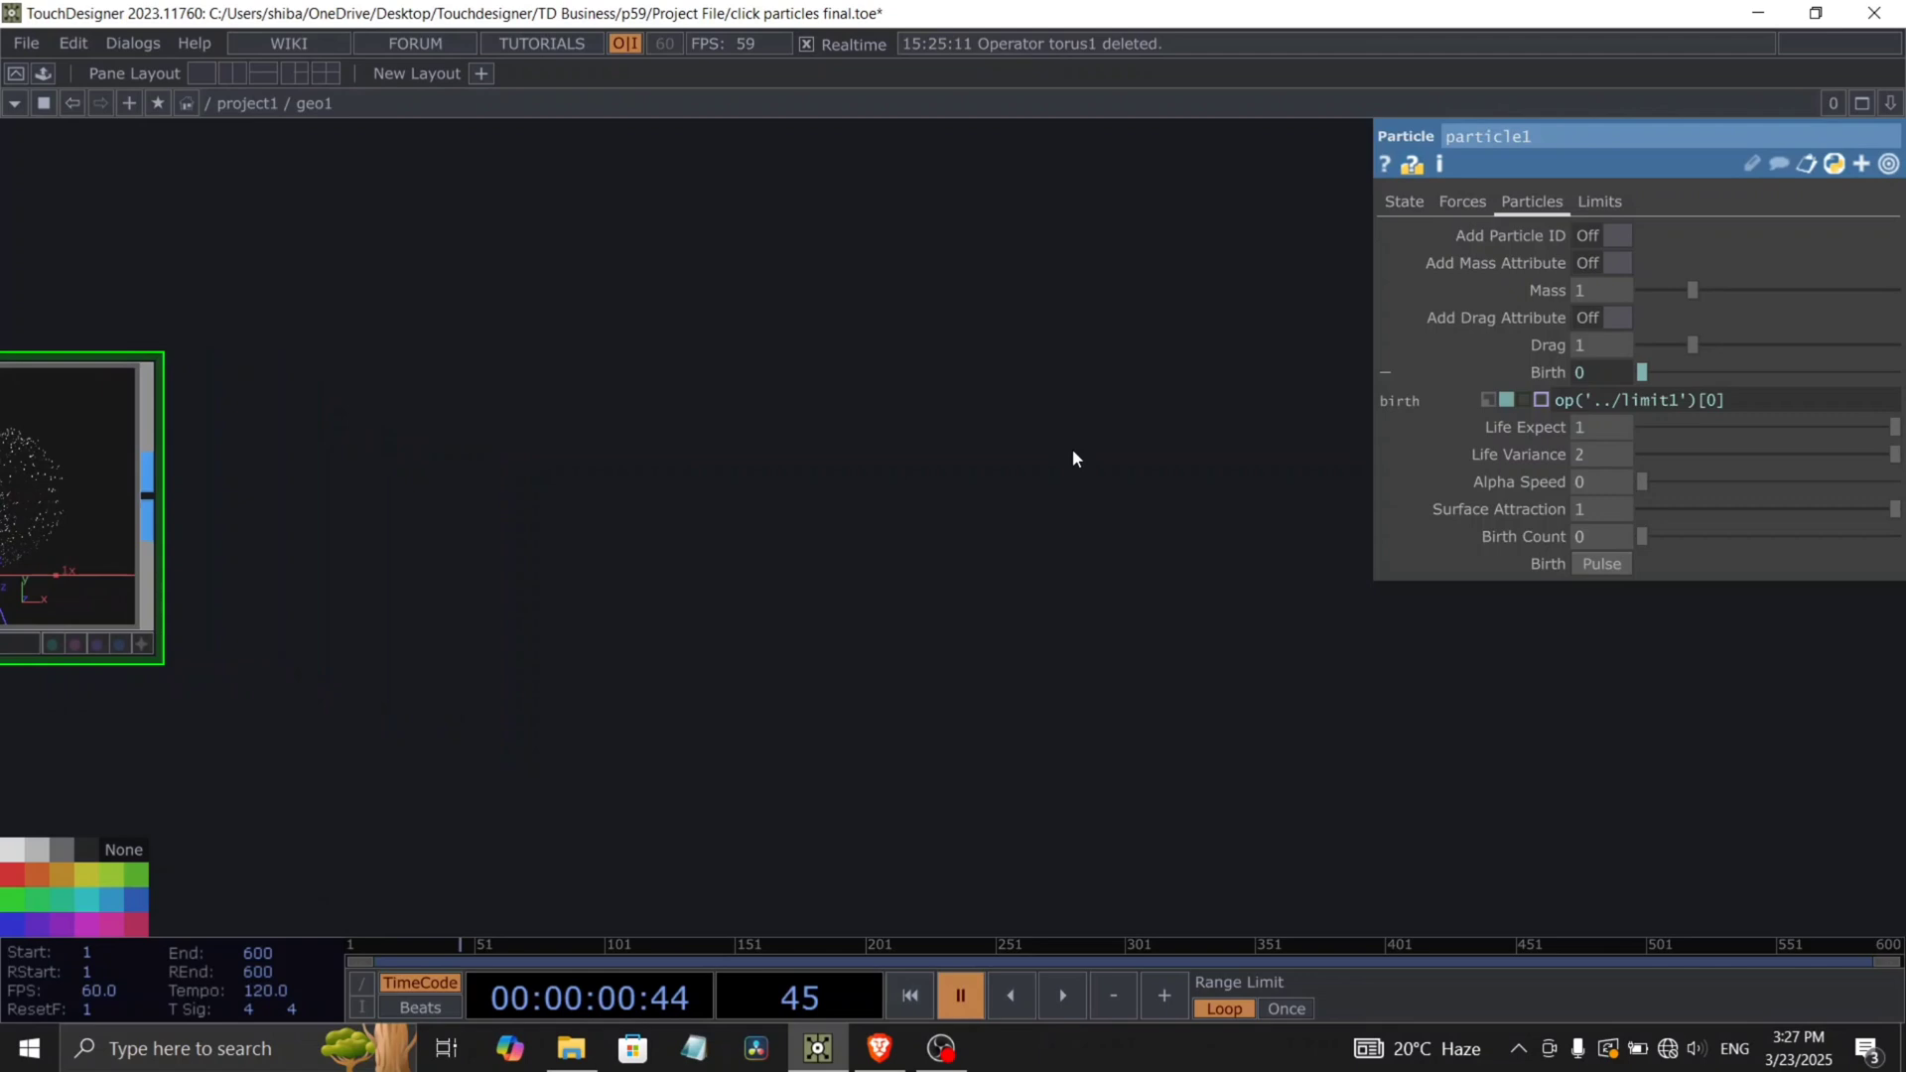
left_click(773, 518)
scroll(784, 514, "down", 3)
scroll(784, 357, "down", 4)
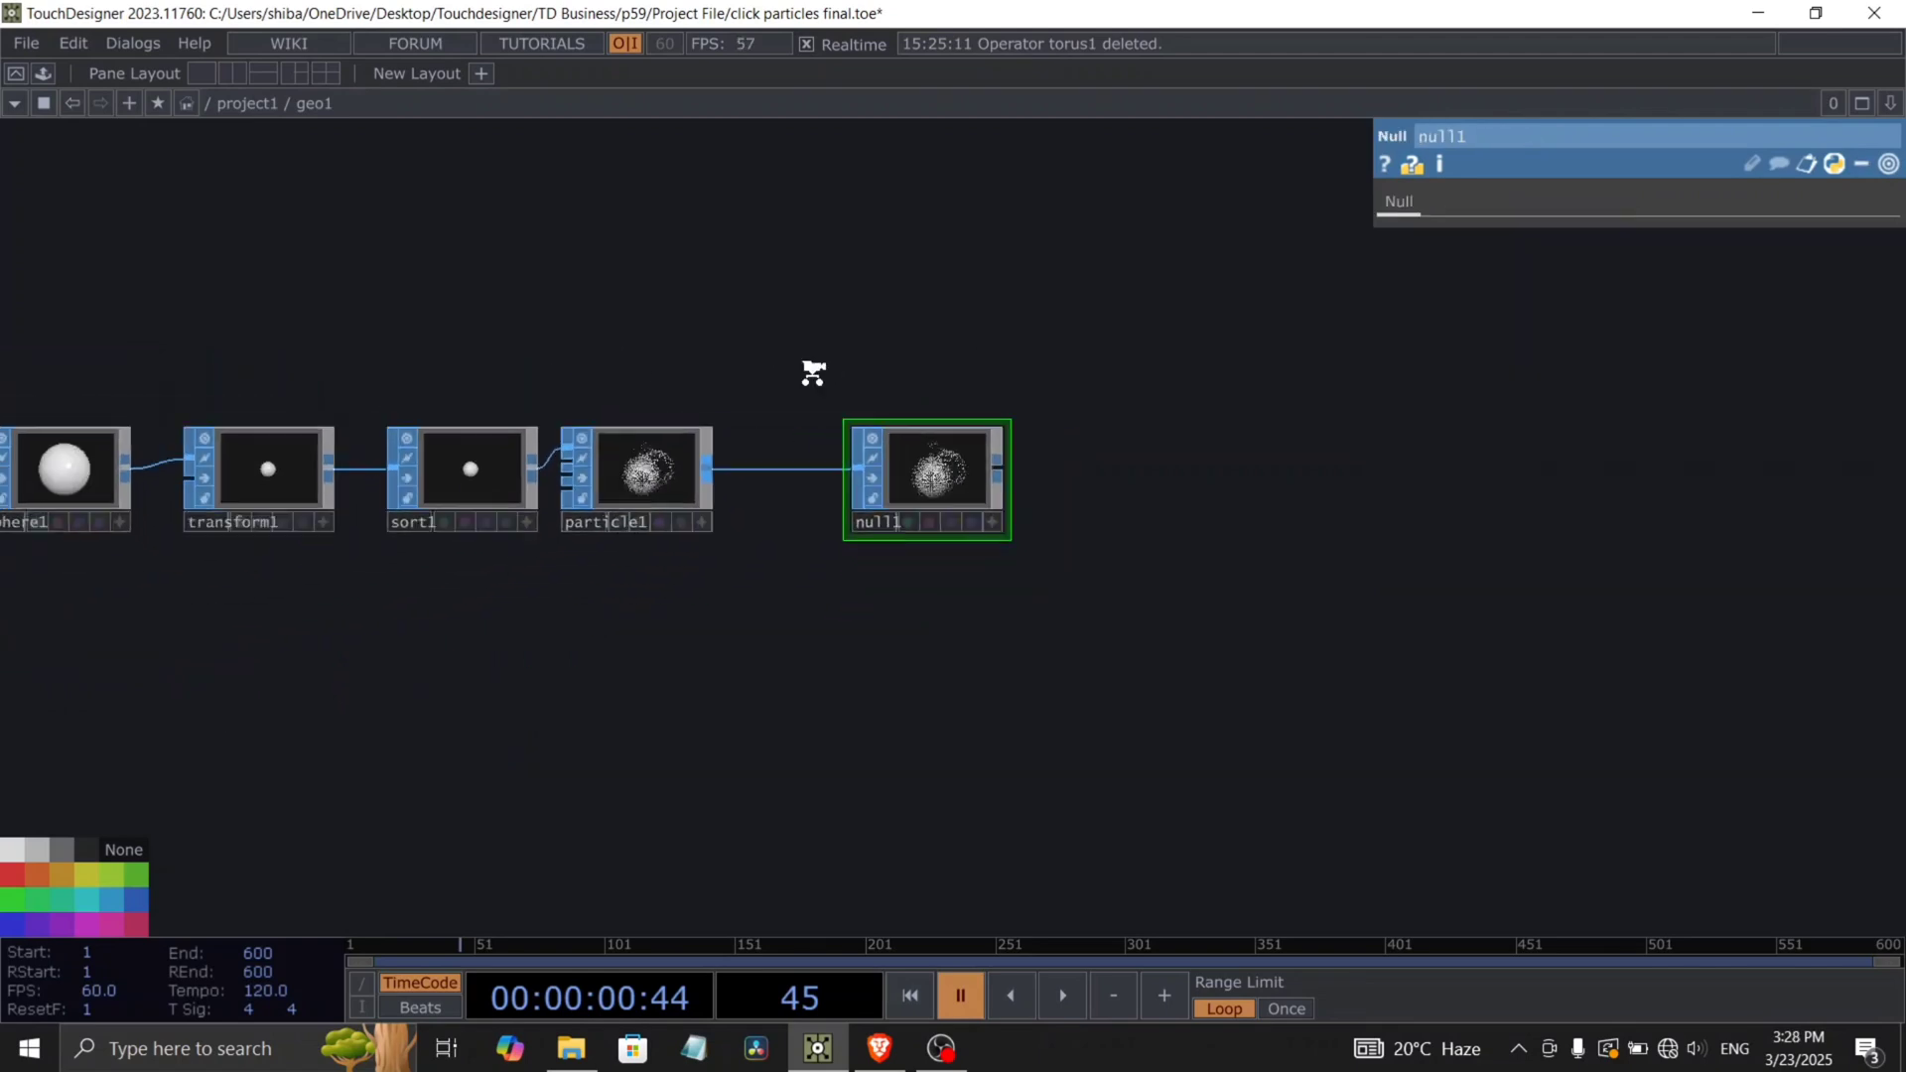
scroll(889, 427, "up", 5)
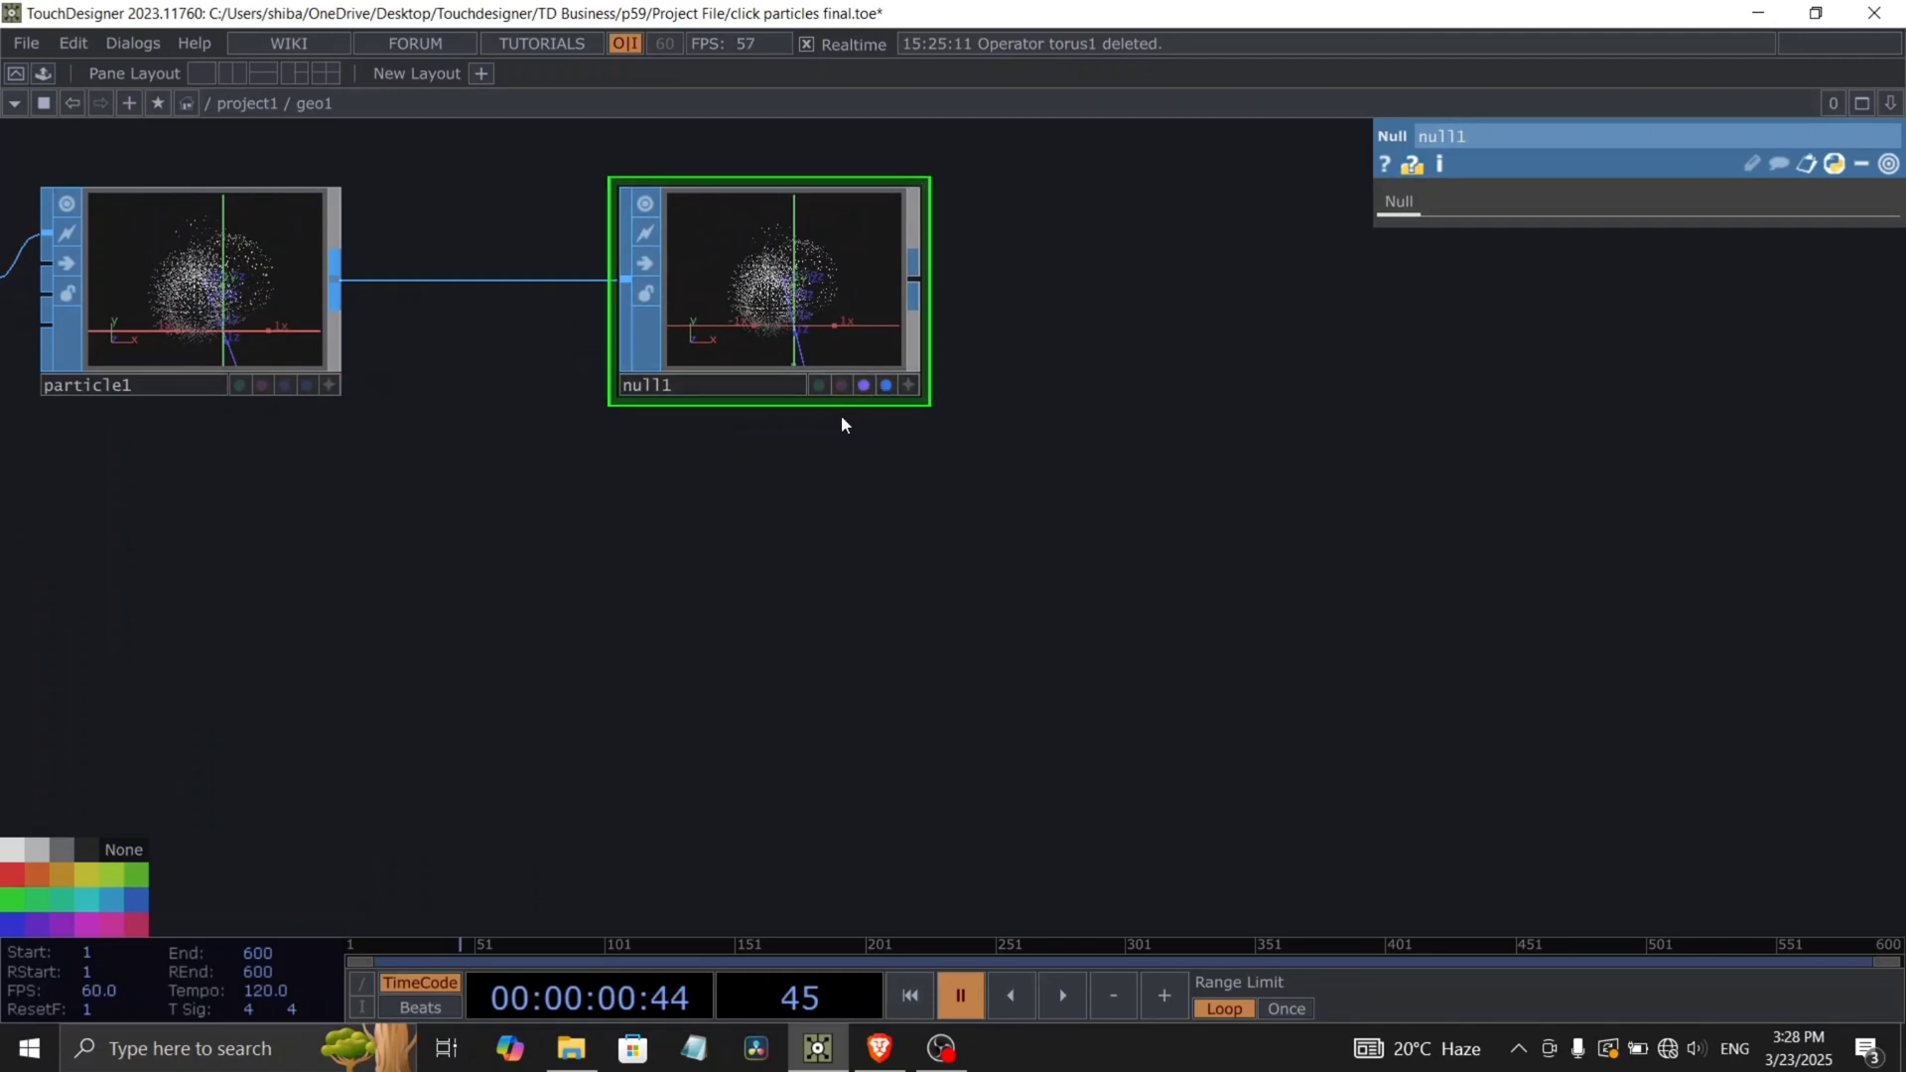
Return to the project1 network and add a Camera COMP above geo1.
scroll(842, 437, "down", 5)
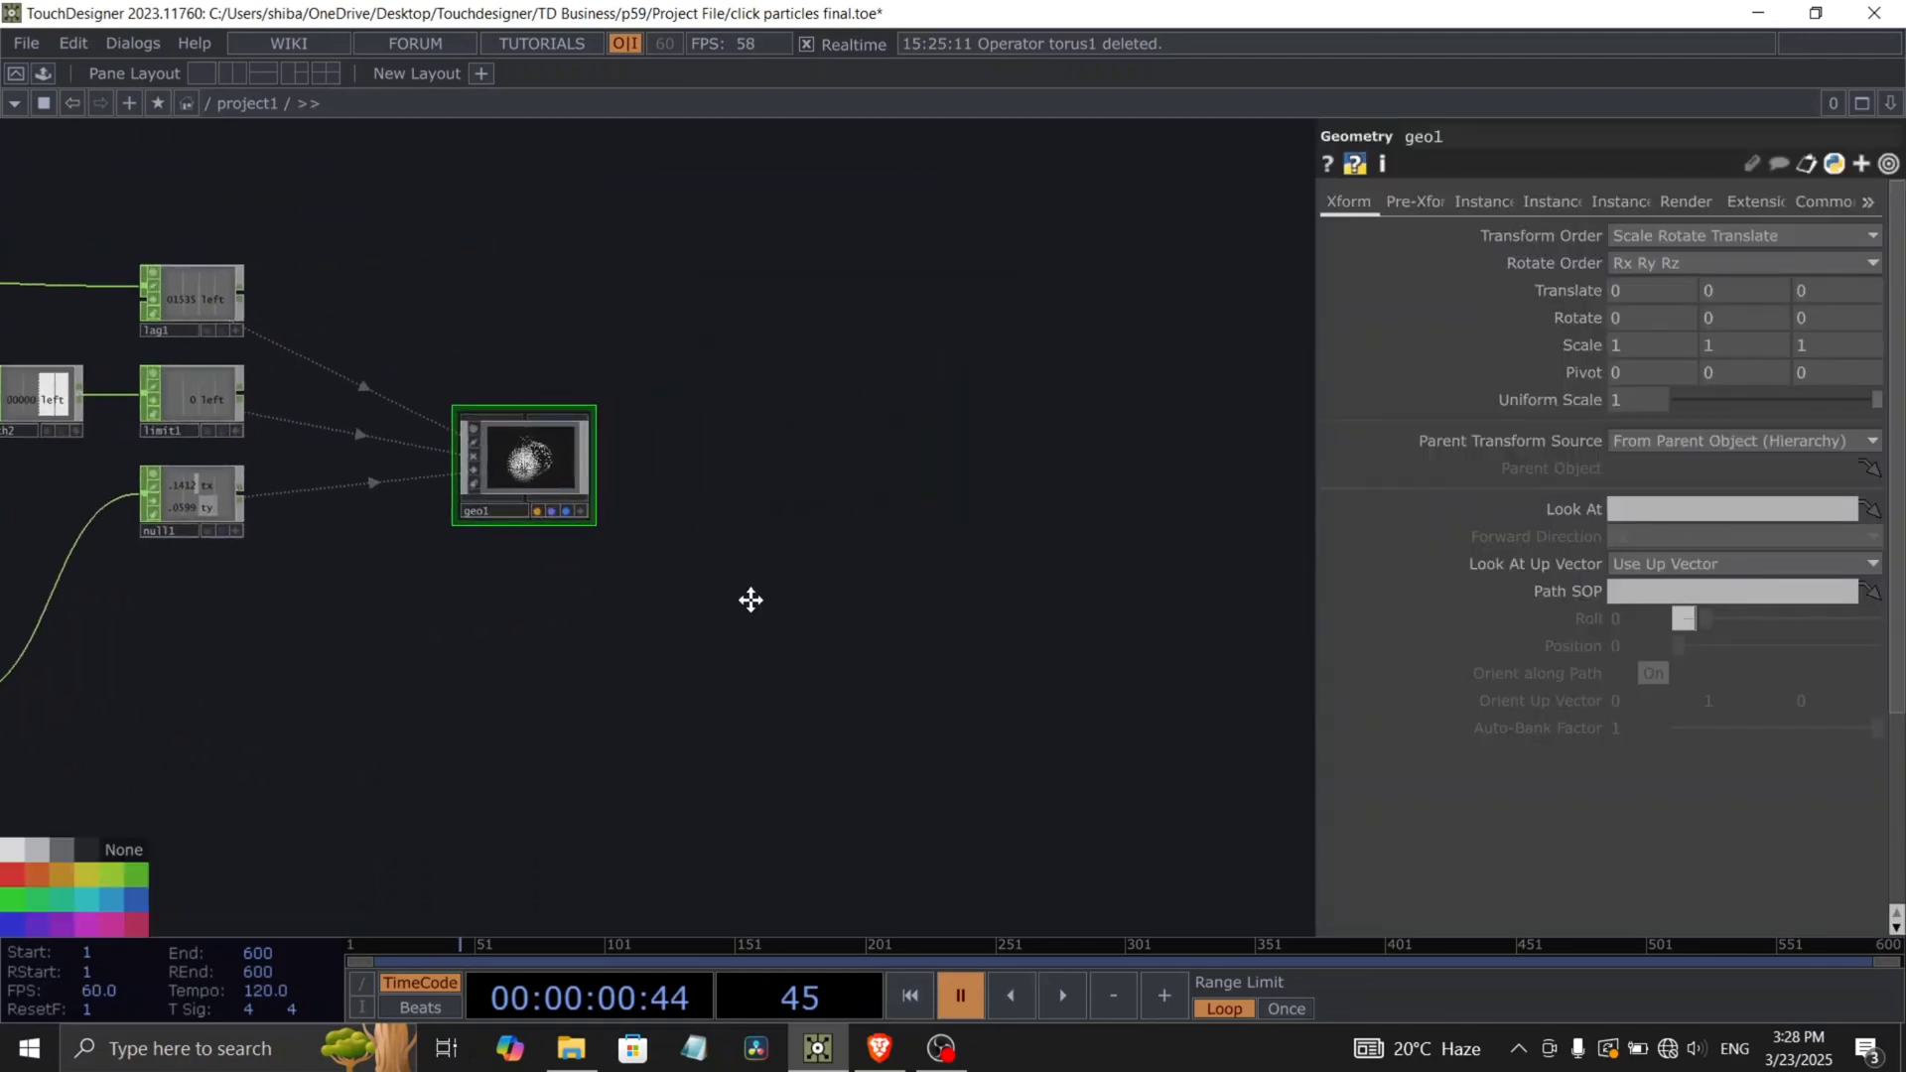
key("Tab")
type("ca")
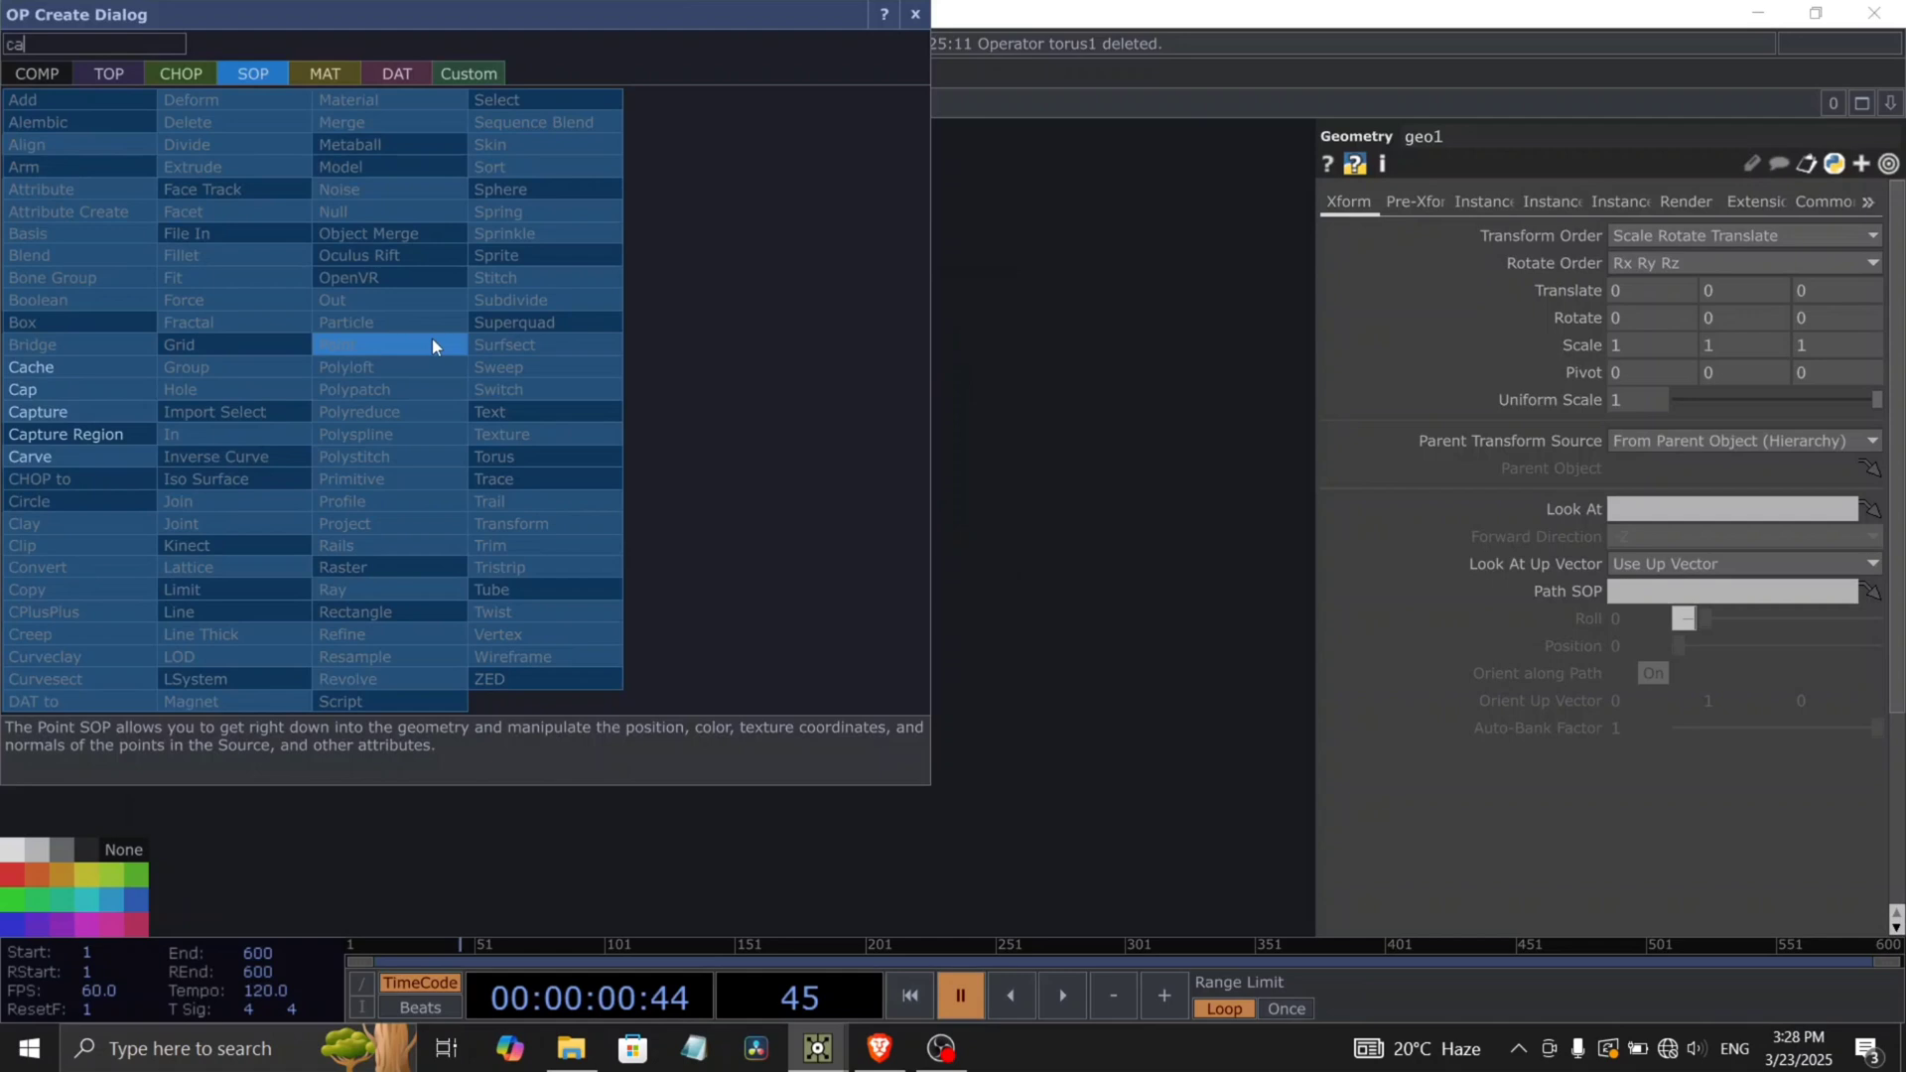
left_click(57, 76)
left_click(59, 210)
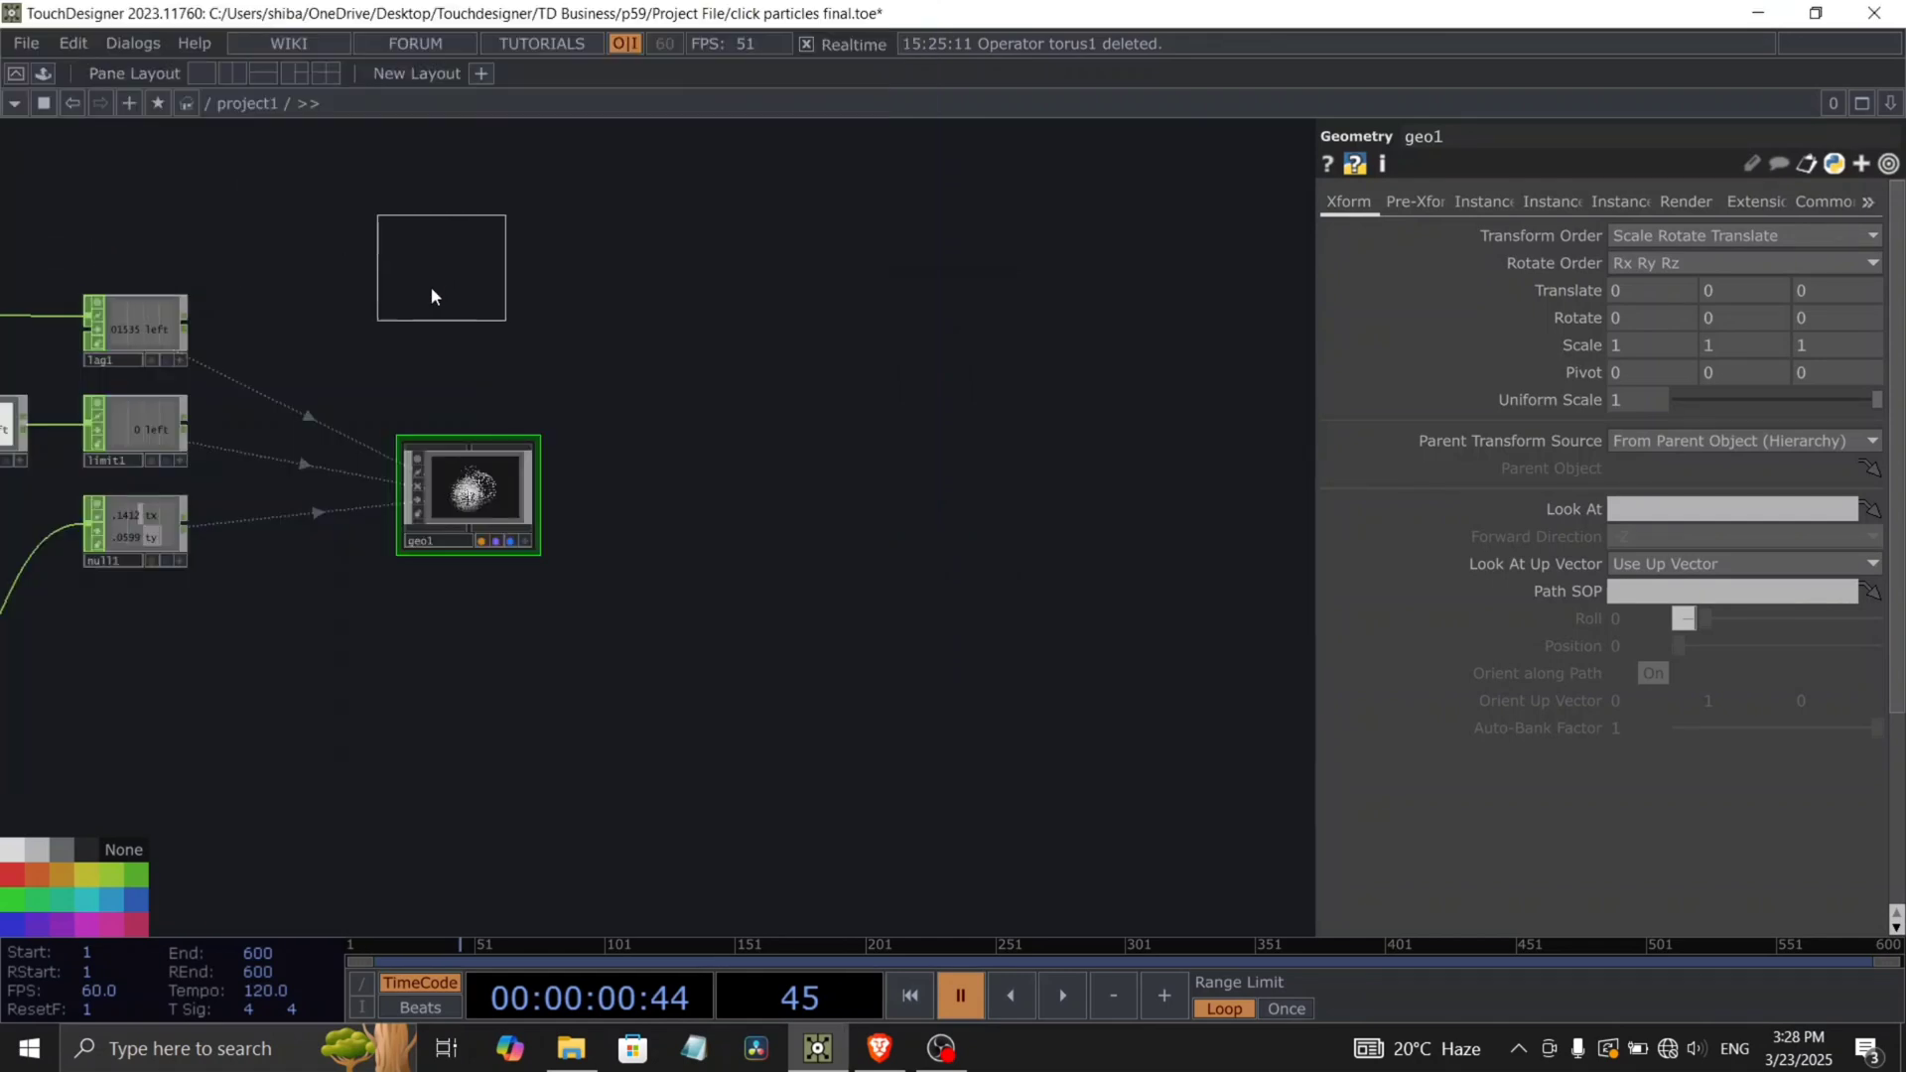
left_click(455, 313)
left_click_drag(455, 314, 466, 352)
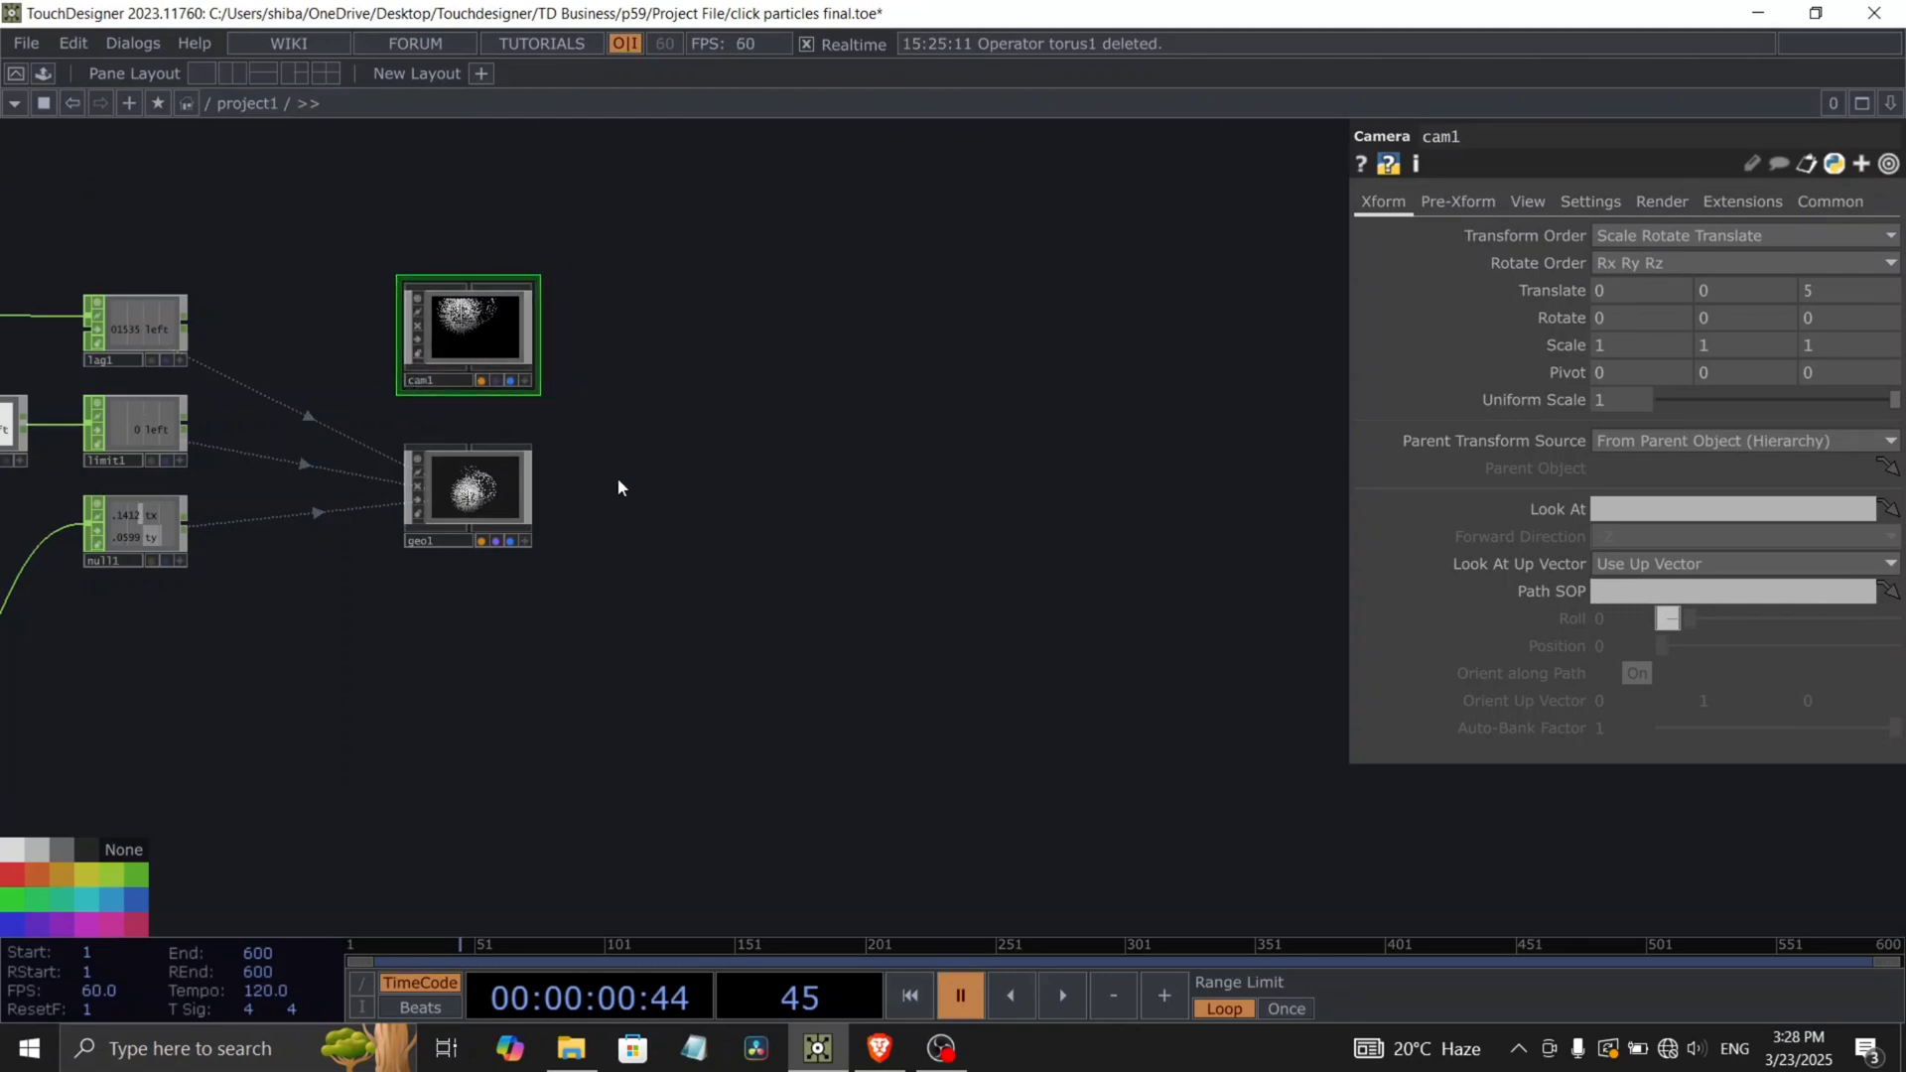
Add a Render TOP beside geo1 to render the geometry through cam1.
scroll(610, 487, "up", 3)
key("Tab")
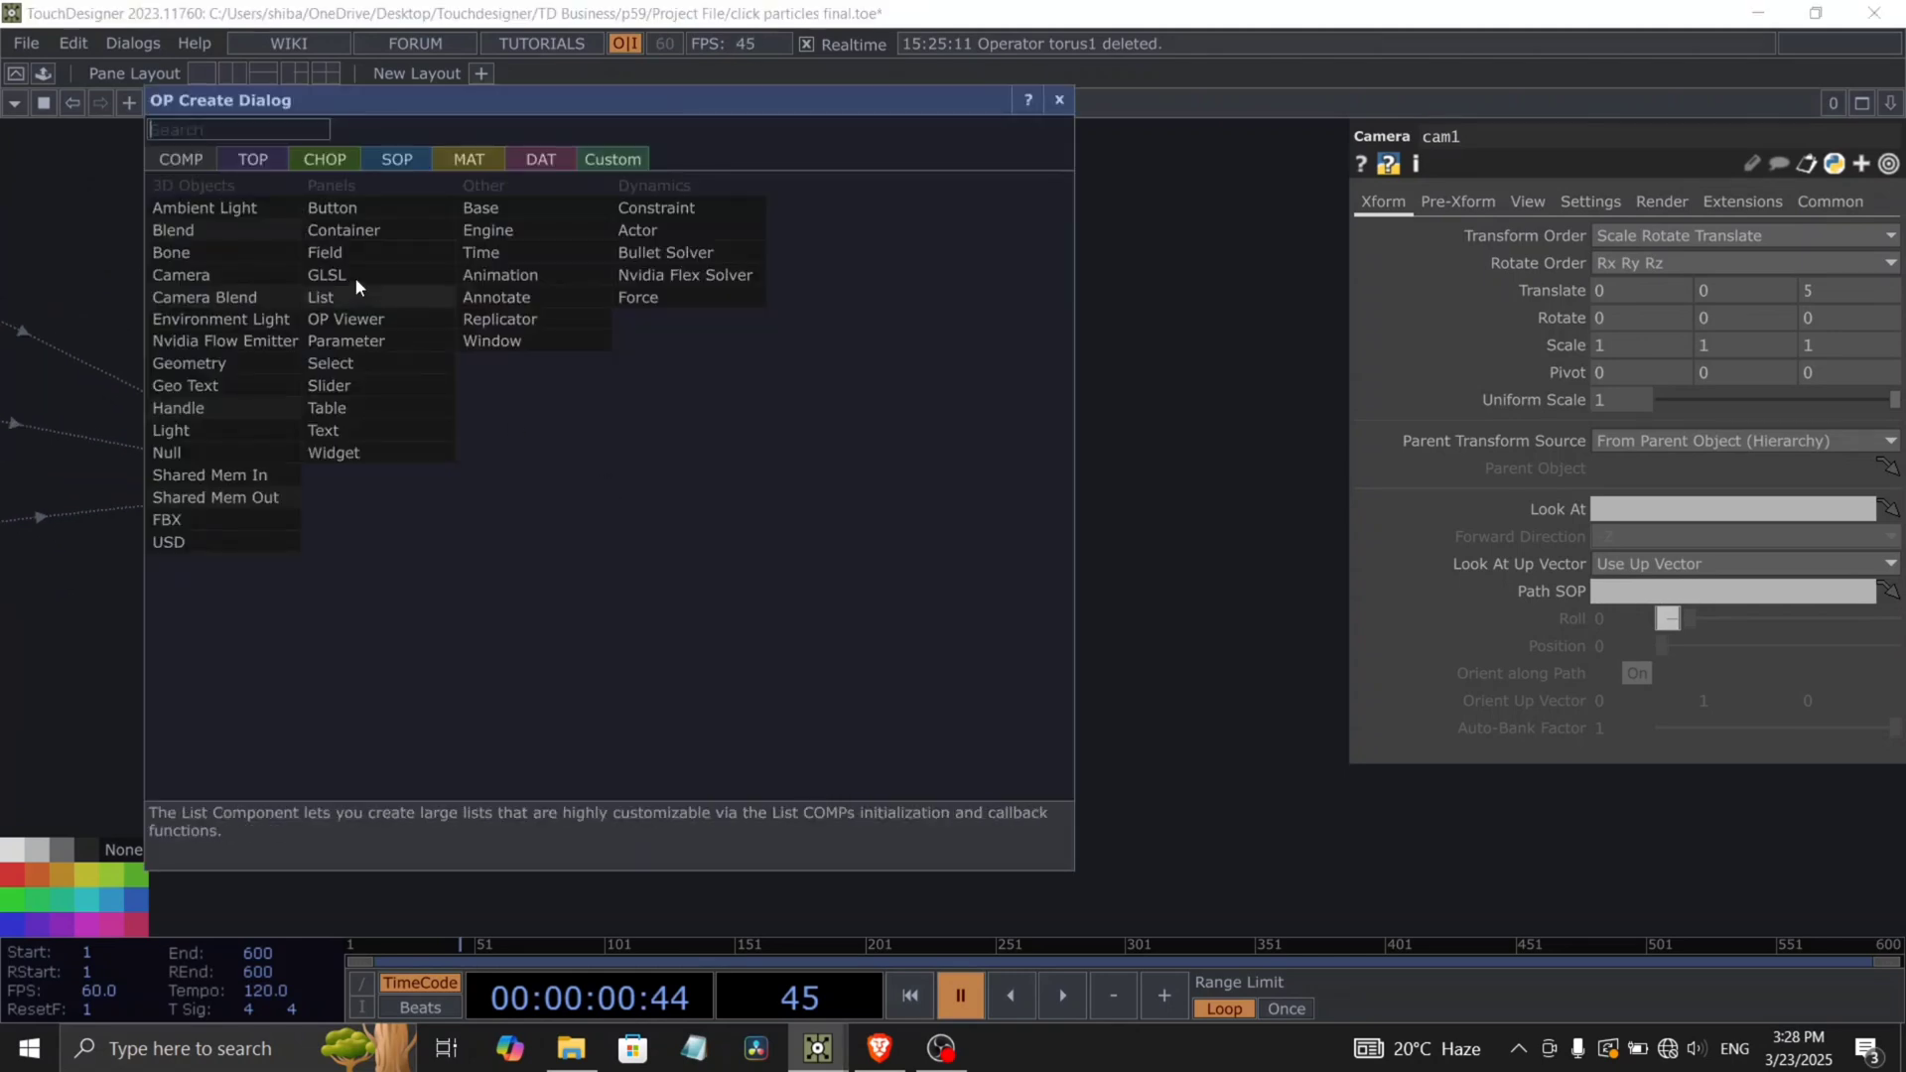
left_click(250, 161)
left_click(637, 407)
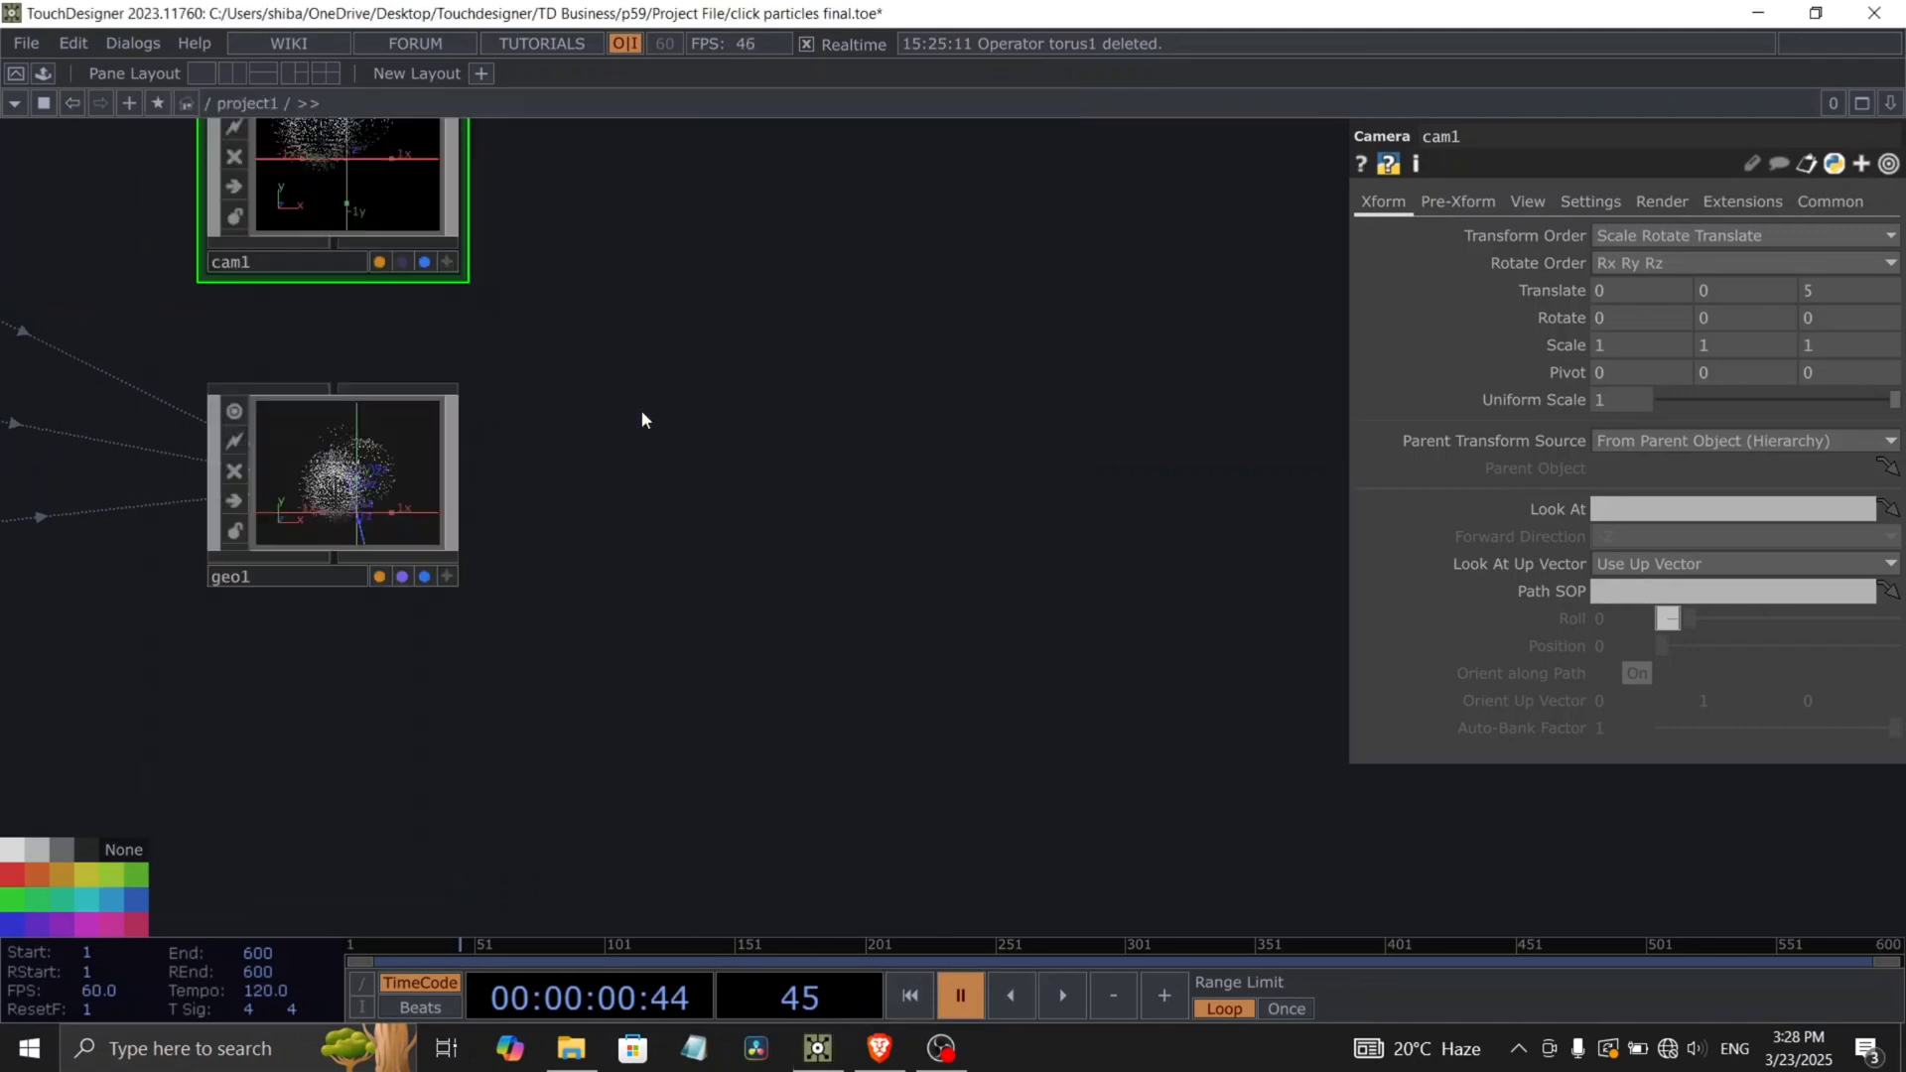
left_click(635, 480)
left_click_drag(800, 564, 550, 613)
middle_click_drag(550, 613, 525, 553)
scroll(525, 553, "down", 3)
left_click_drag(627, 638, 754, 620)
scroll(585, 532, "up", 3)
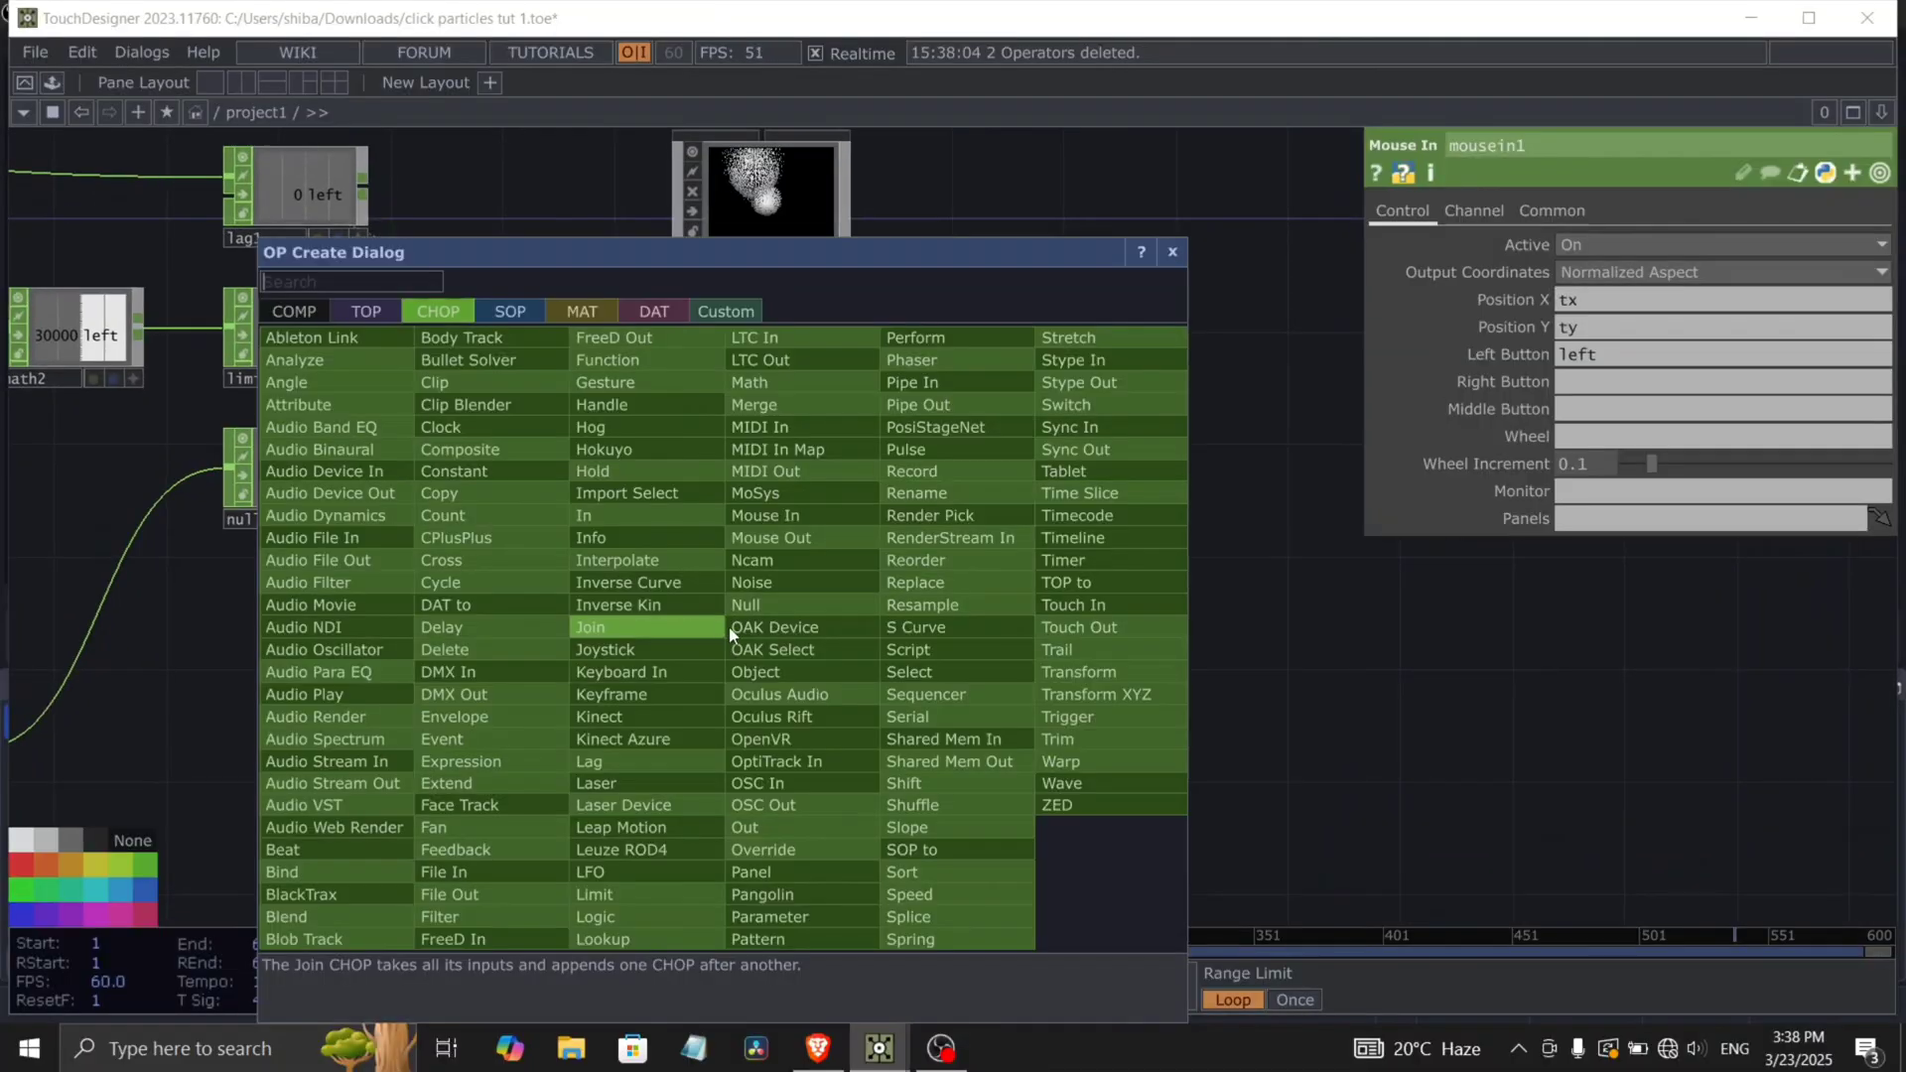
Add a Point Sprite MAT and assign it to geo1 as its material, placing it below geo1.
left_click(580, 311)
left_click(378, 534)
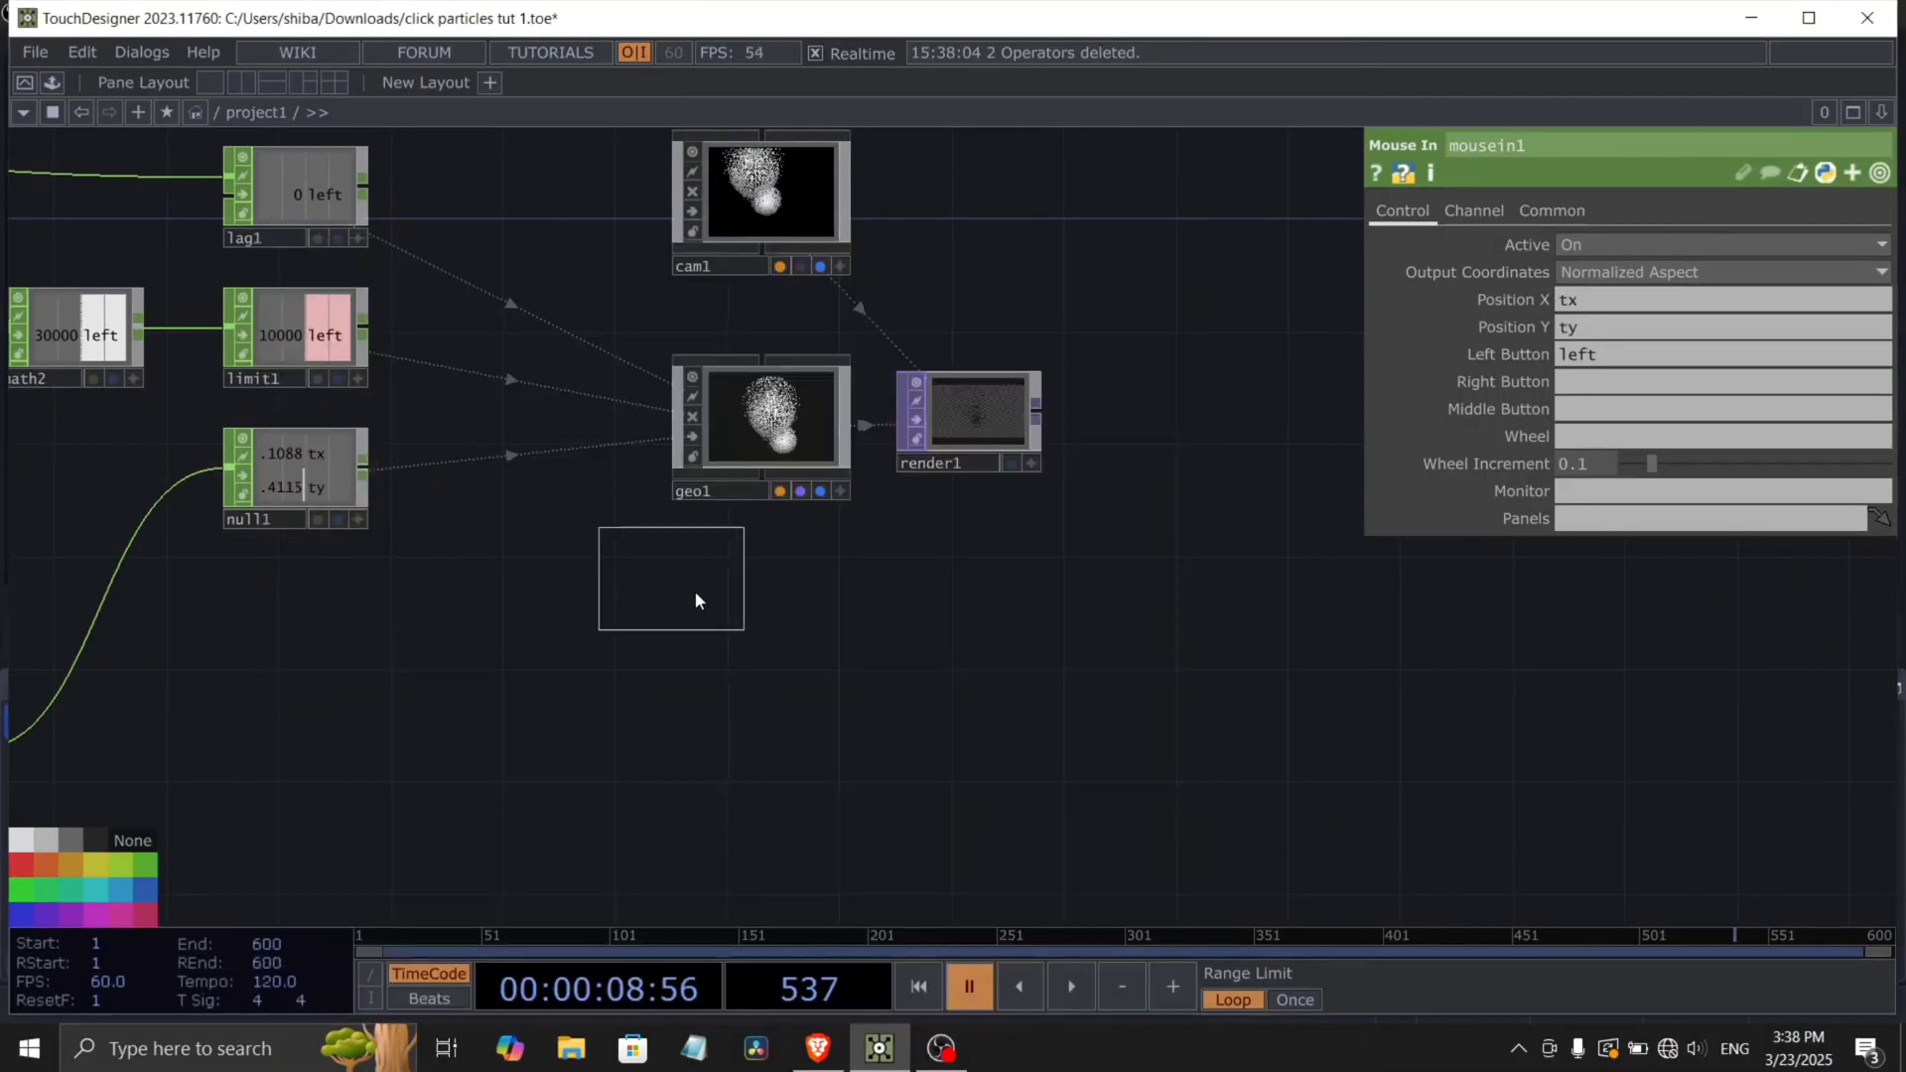
left_click(708, 603)
left_click_drag(707, 596, 771, 427)
left_click(783, 387)
left_click_drag(875, 629, 850, 551)
Add a Noise TOP below pointsprite1.
key("Tab")
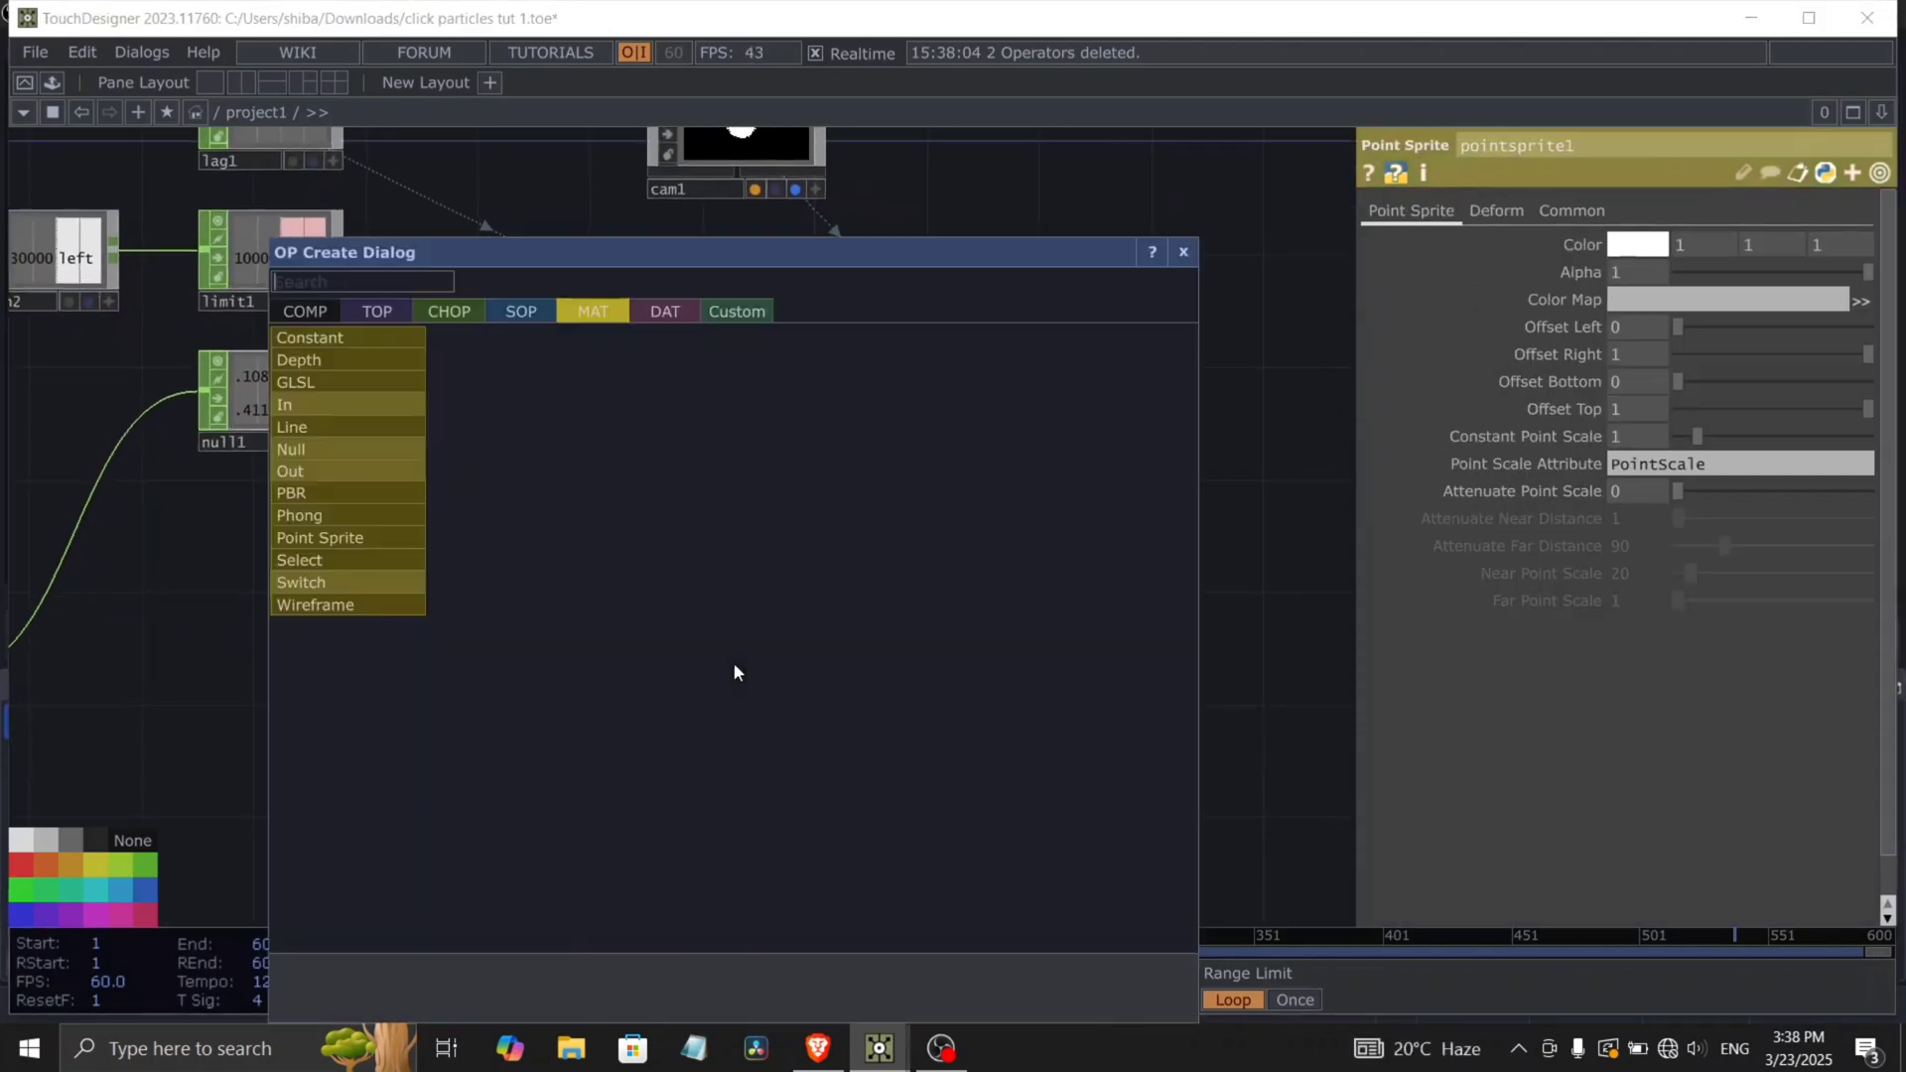
type("noi")
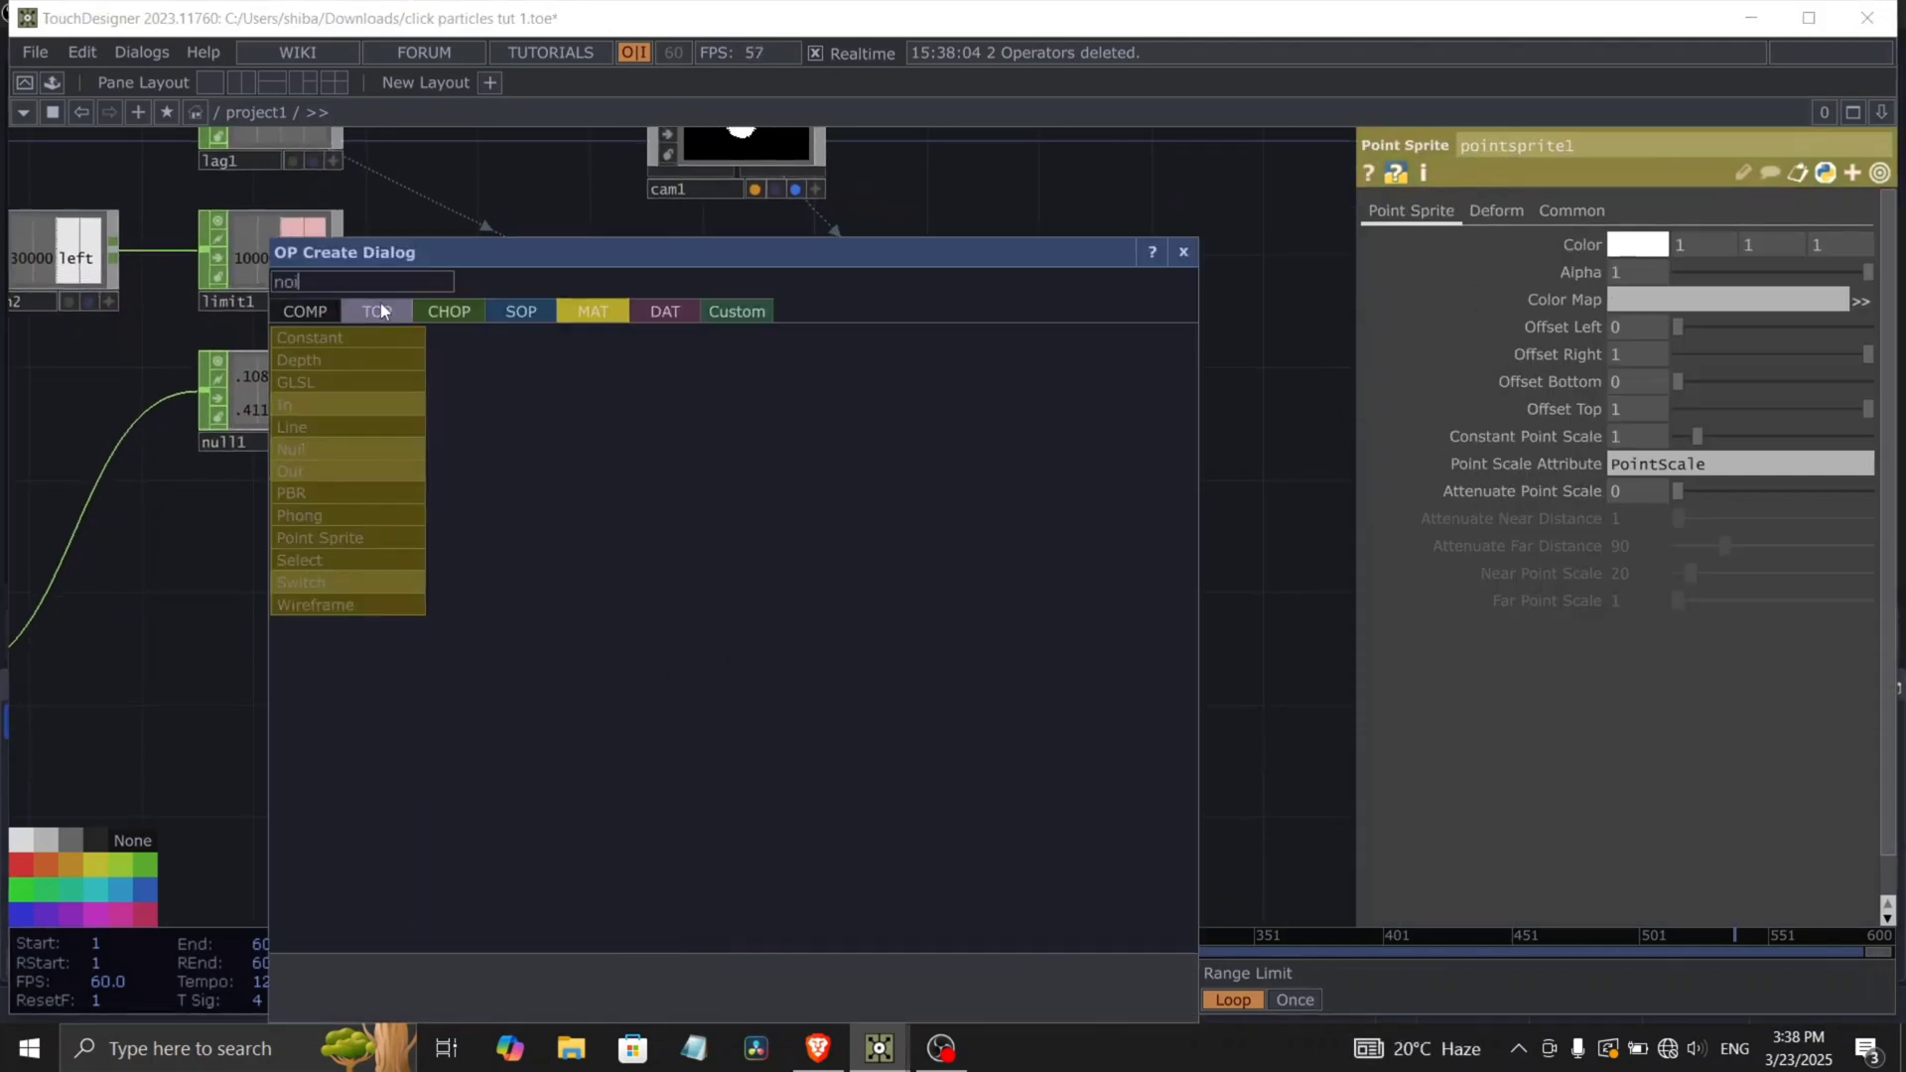
left_click(380, 302)
left_click(628, 454)
left_click(697, 725)
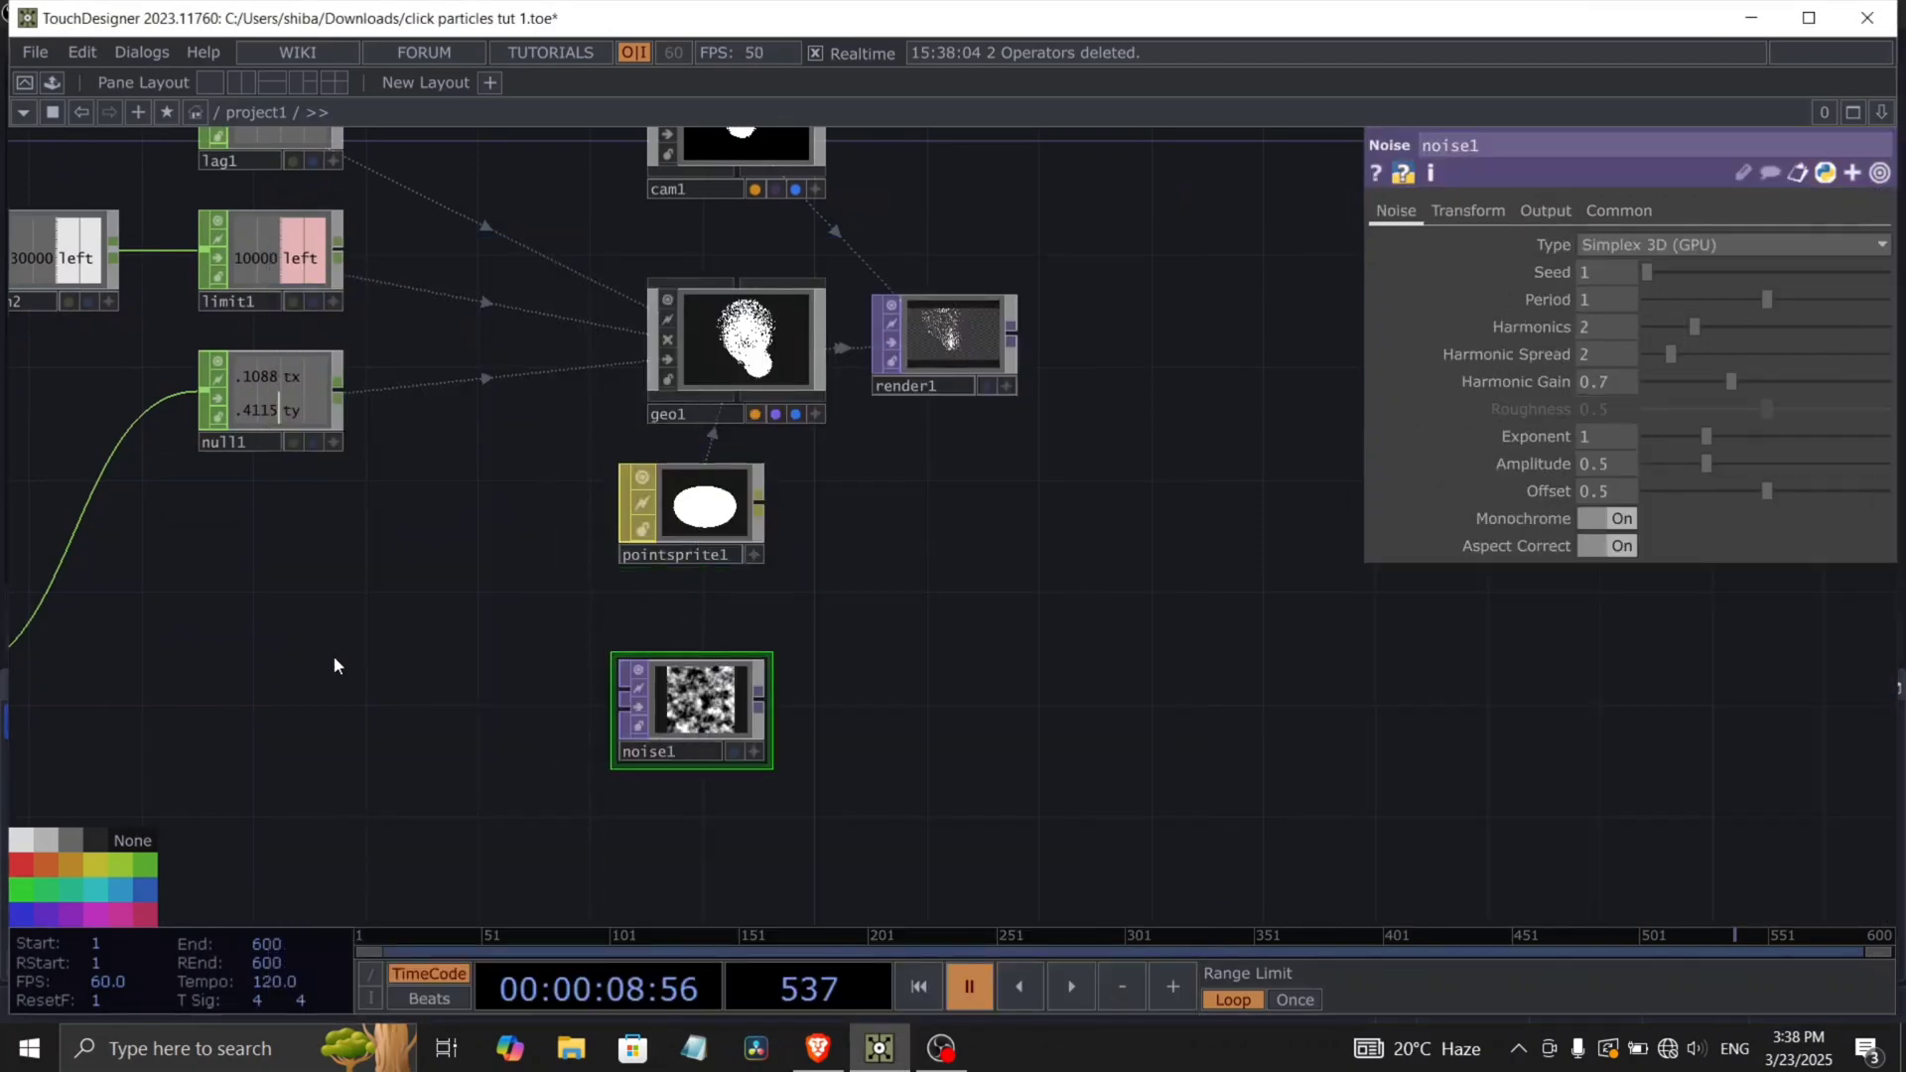
Move the null1 CHOP down so it lines up with merge1.
left_click_drag(194, 641, 689, 760)
scroll(688, 757, "down", 3)
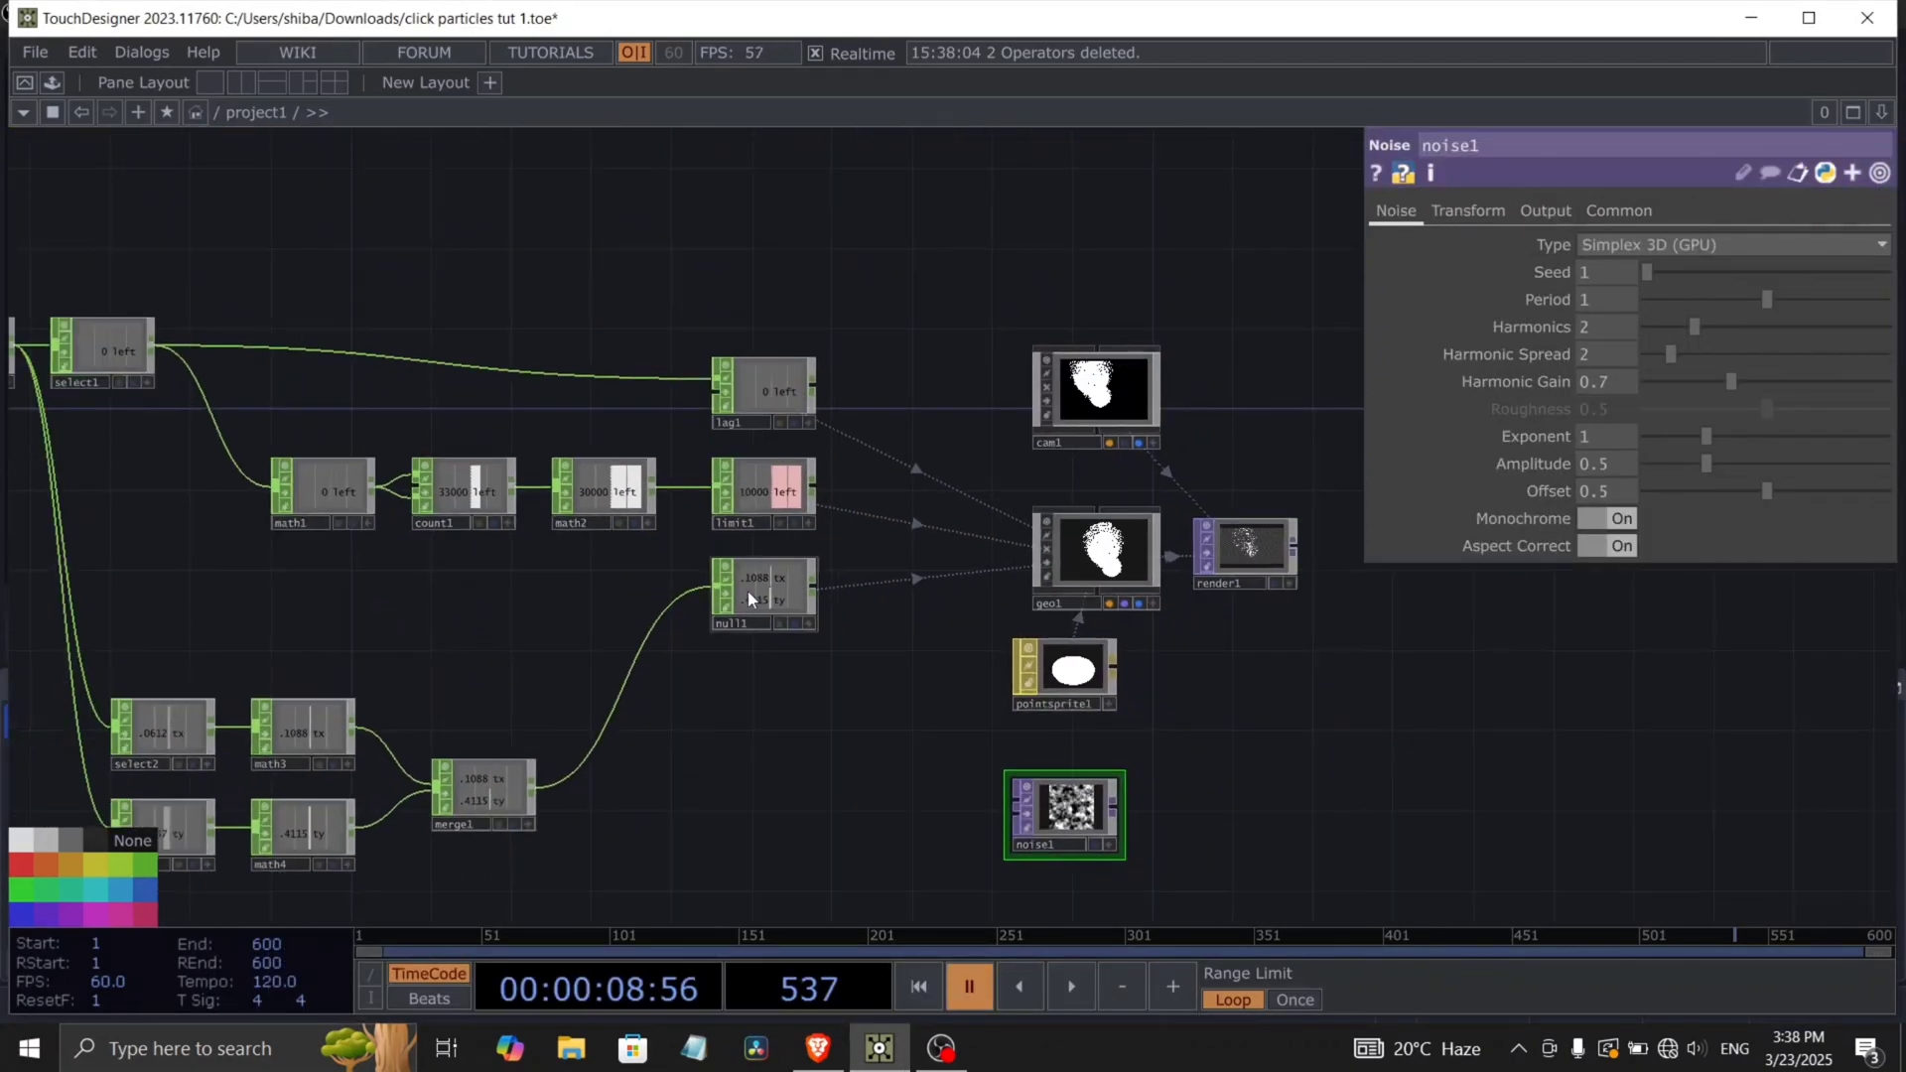
left_click_drag(745, 588, 735, 777)
left_click_drag(635, 679, 772, 690)
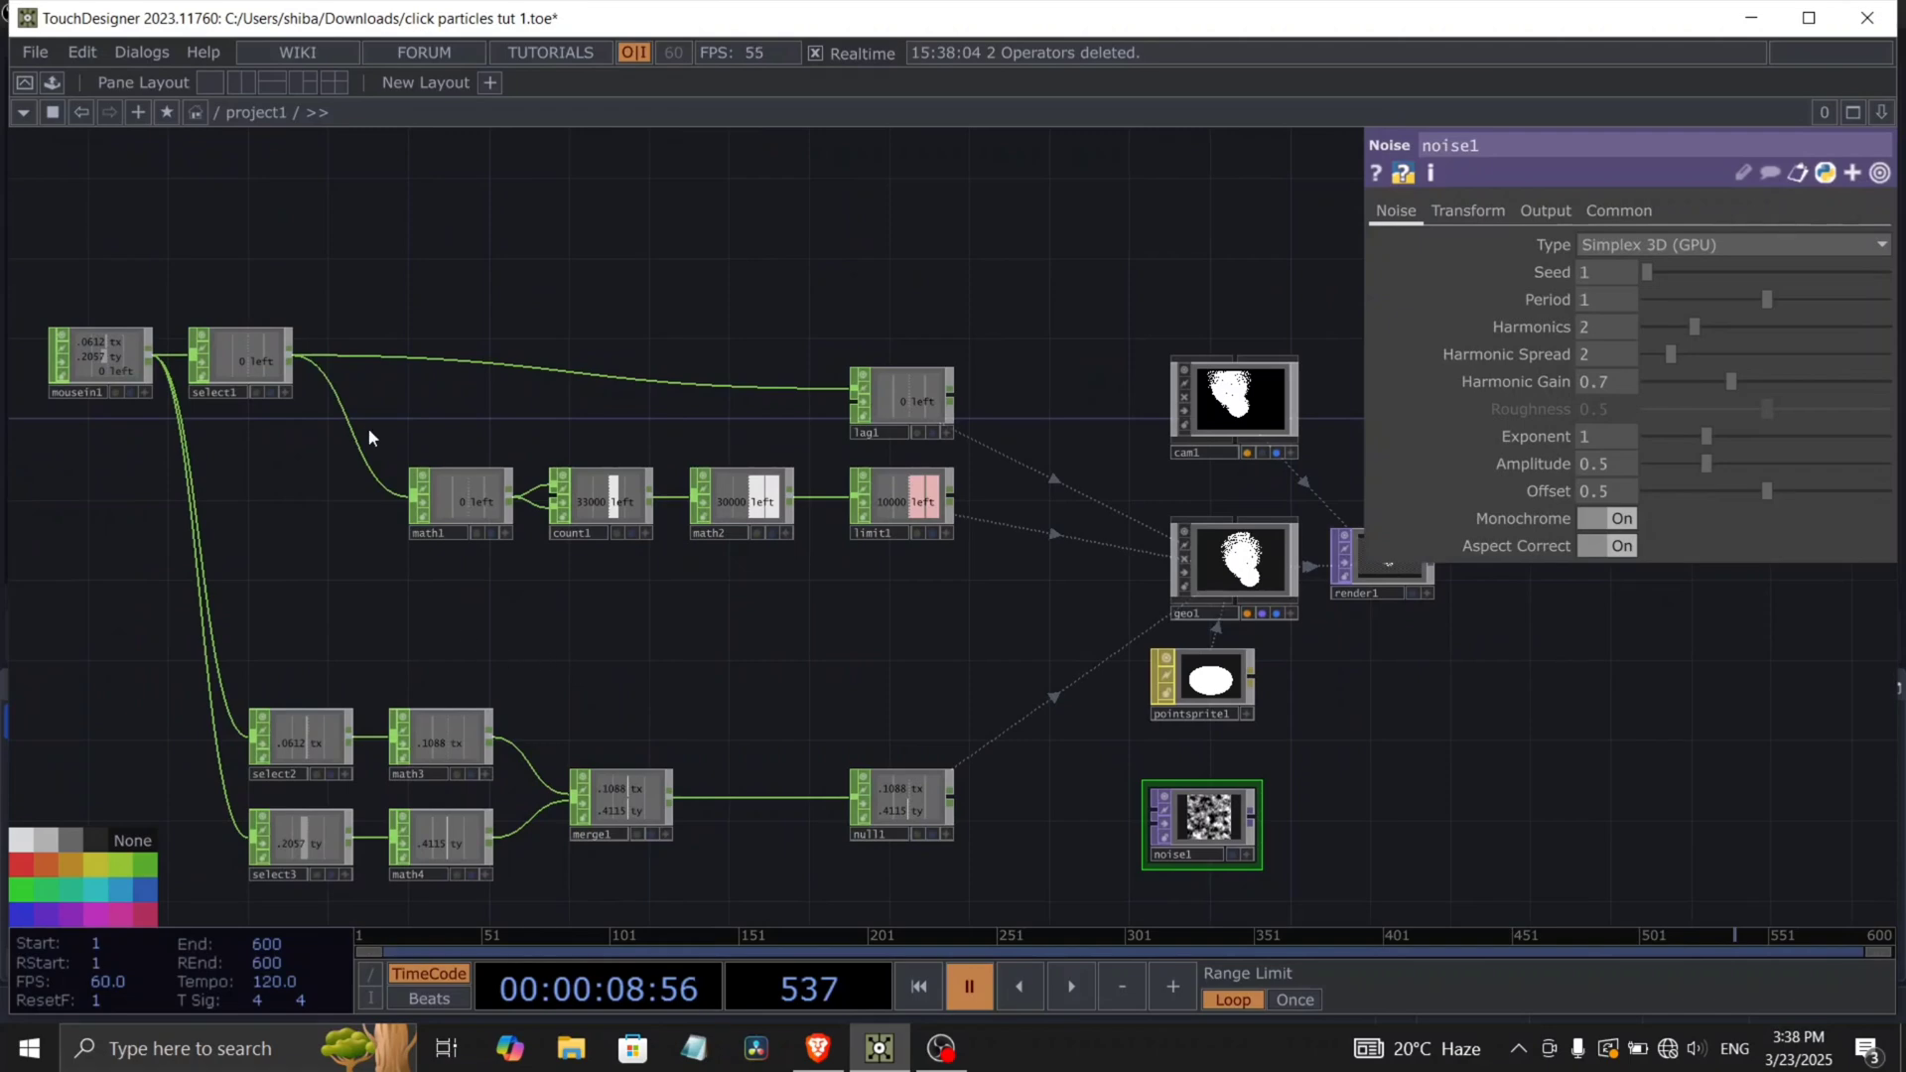
Branch a Math CHOP off select1, place it below math1, and set its Multiply to 100.
left_click(407, 622)
left_click(500, 405)
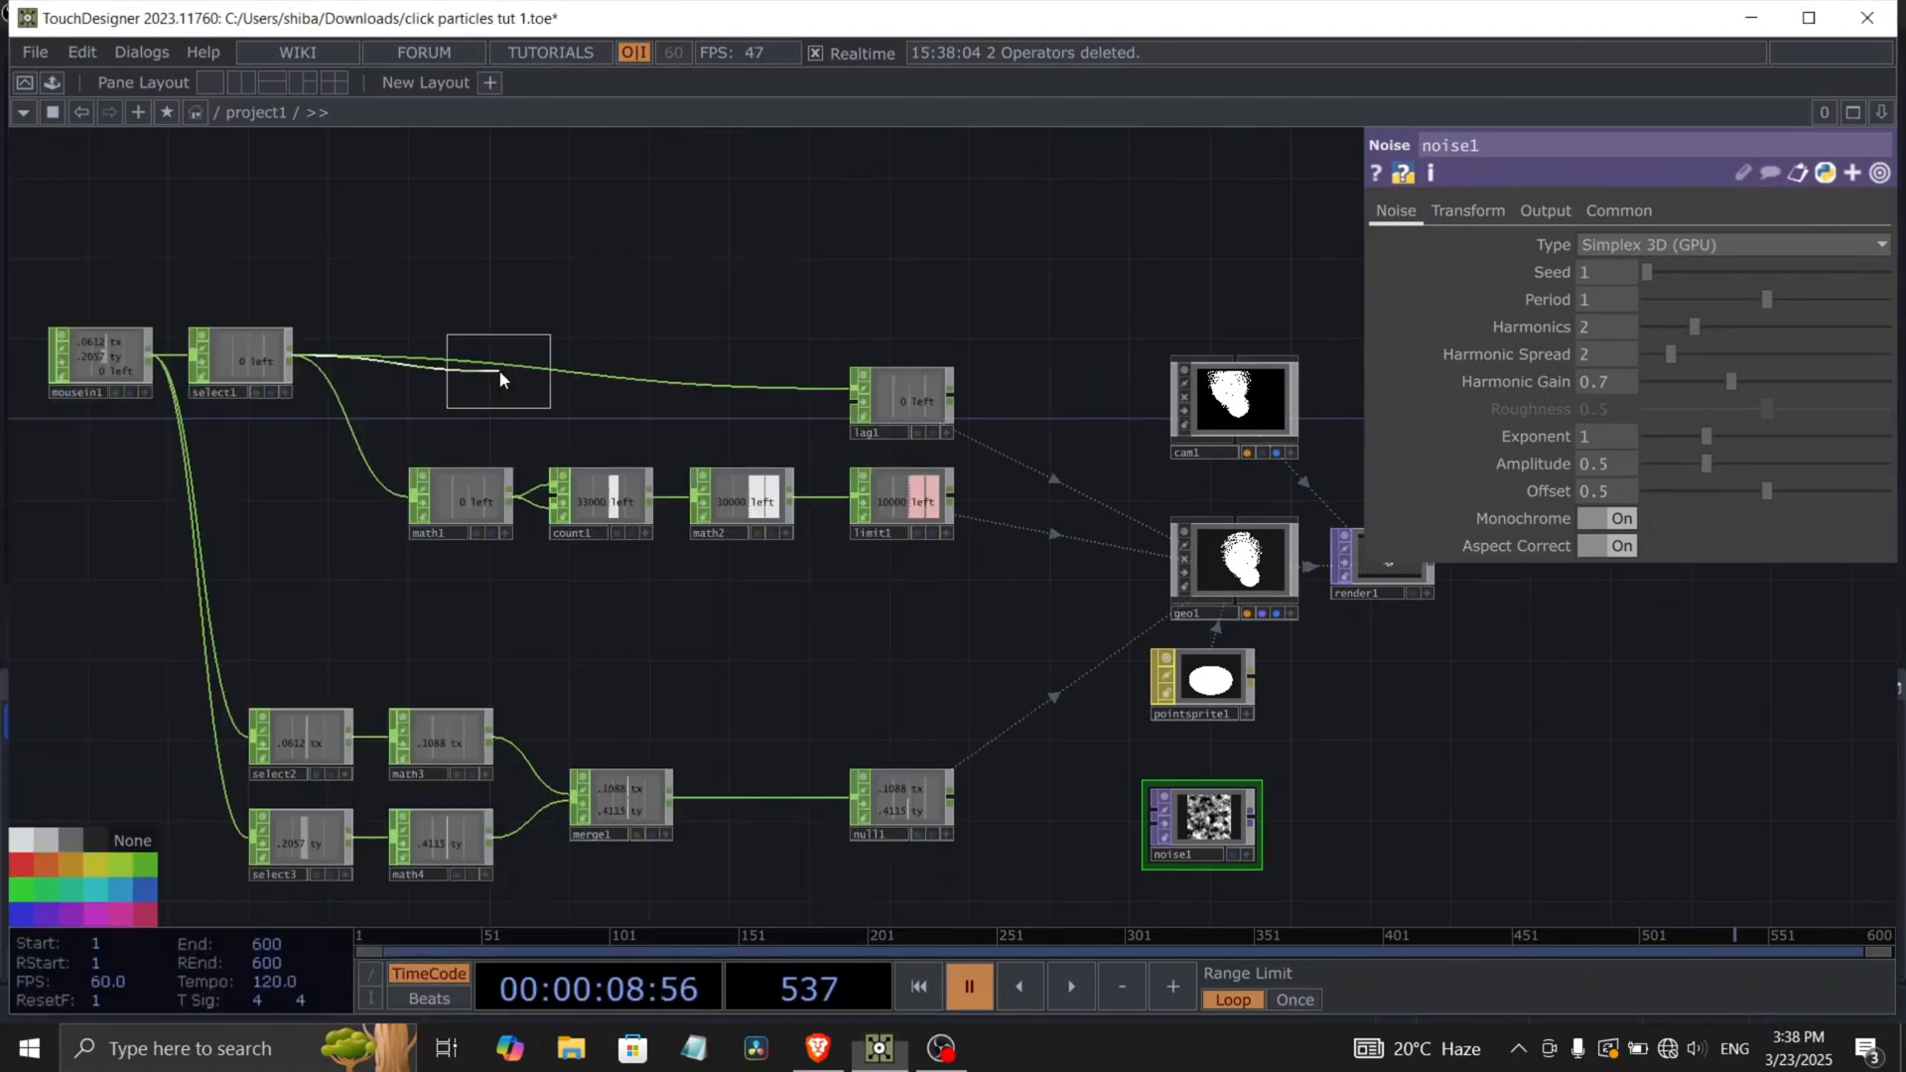
left_click(463, 600)
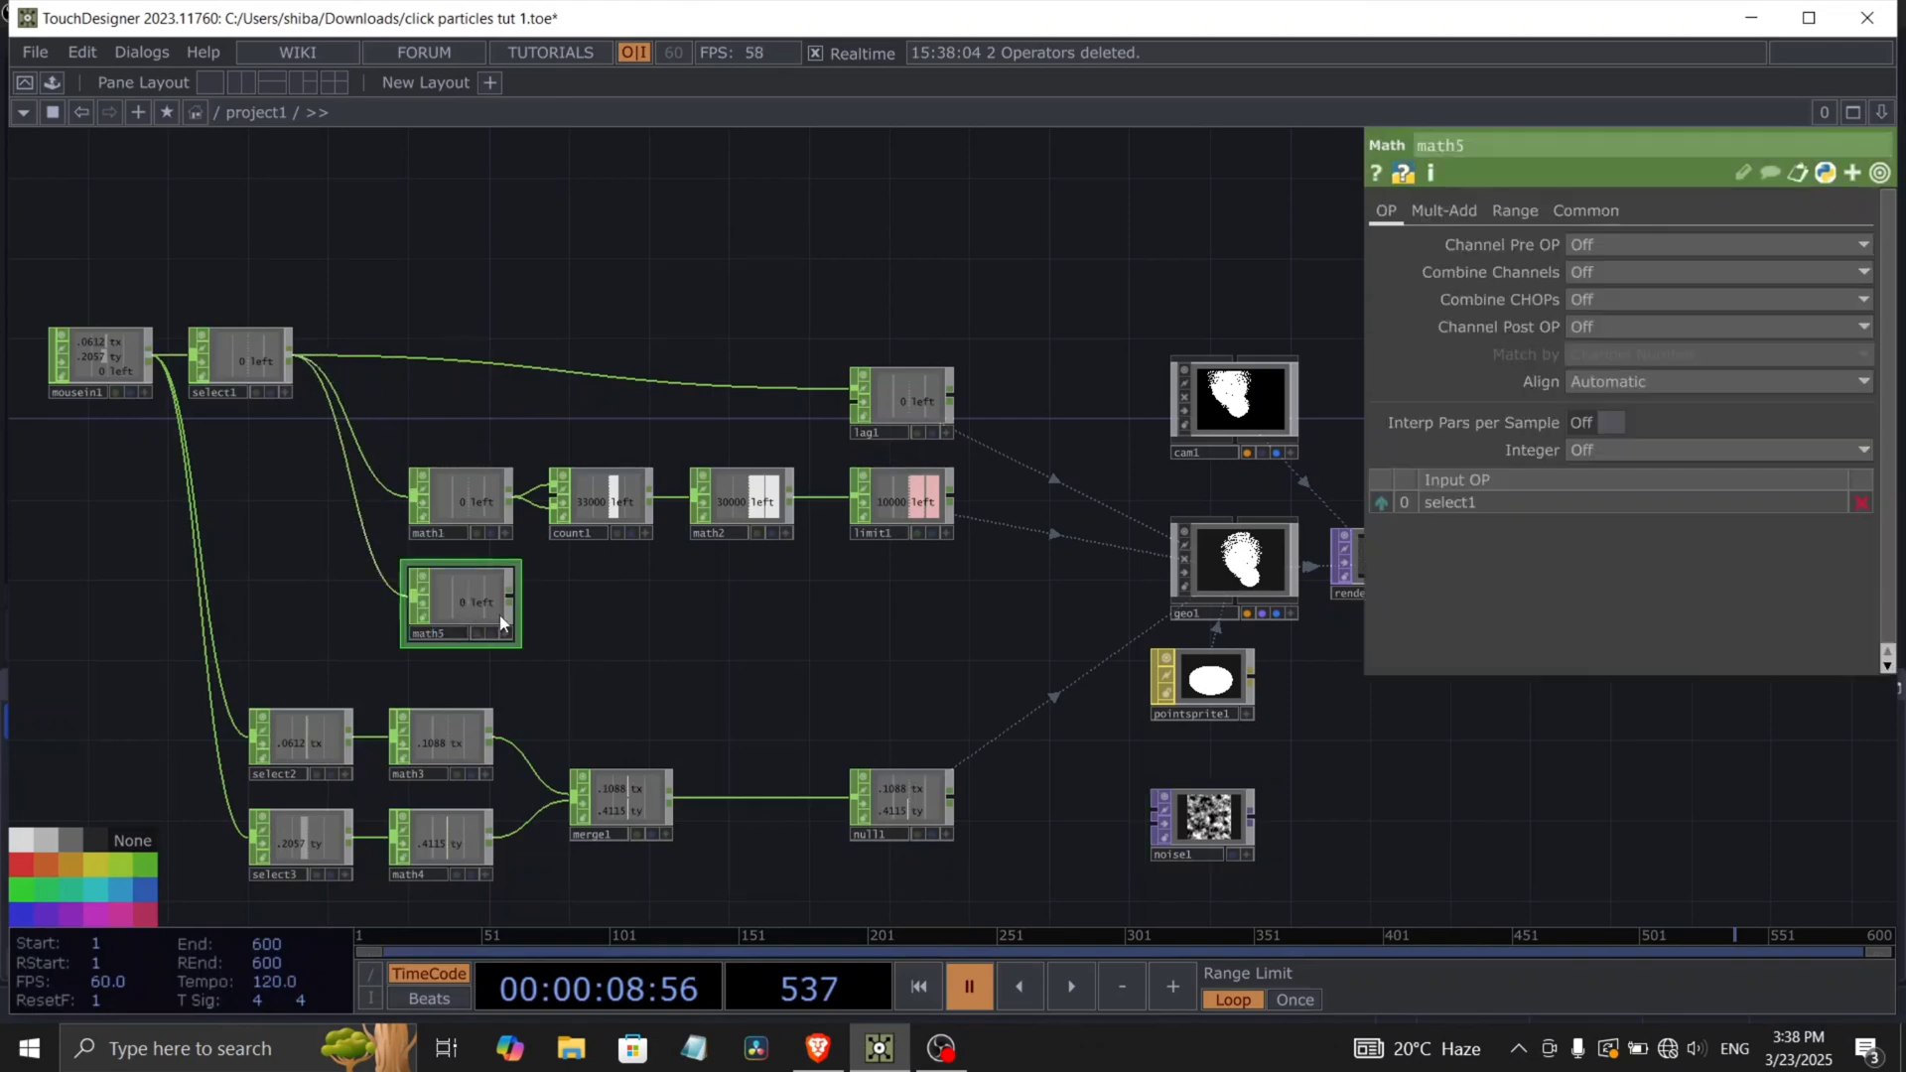
scroll(458, 618, "up", 5)
left_click(1468, 215)
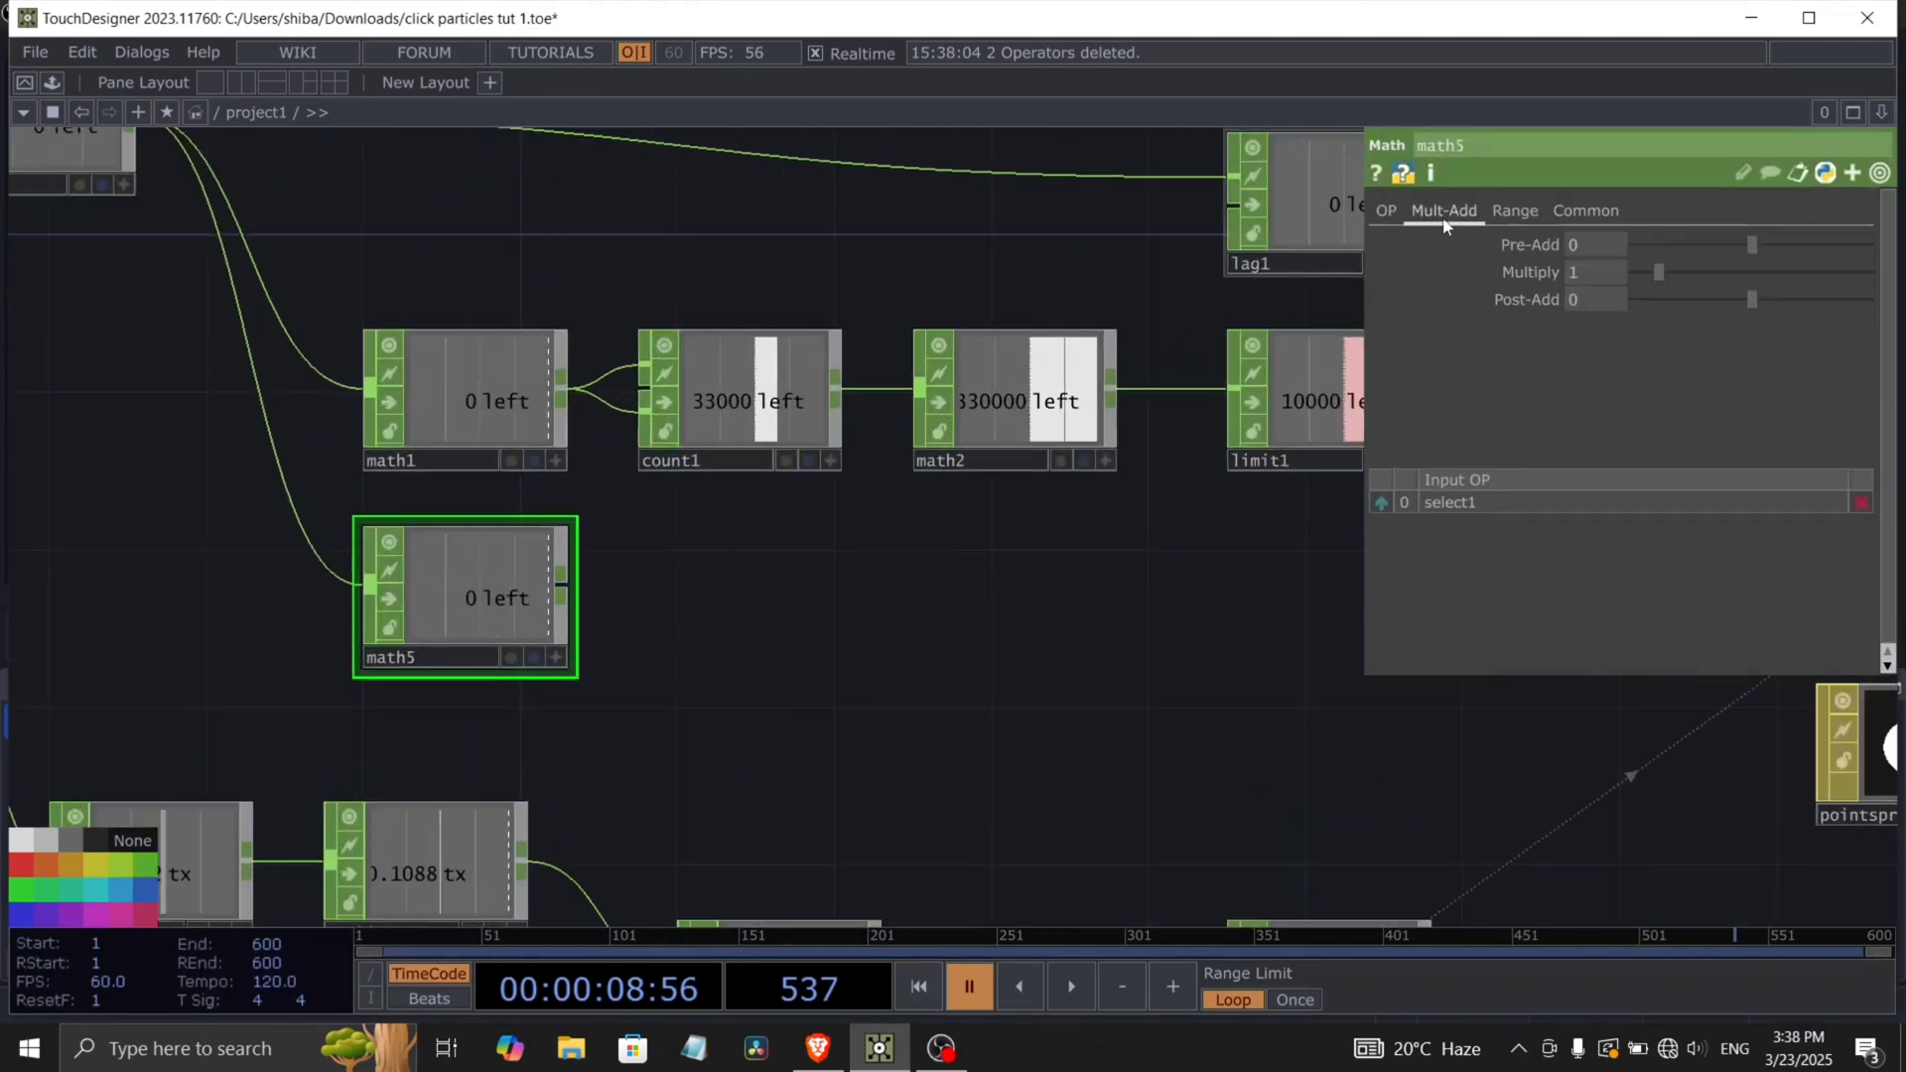
left_click(1588, 268)
type("00")
key("Return")
left_click_drag(718, 682, 656, 692)
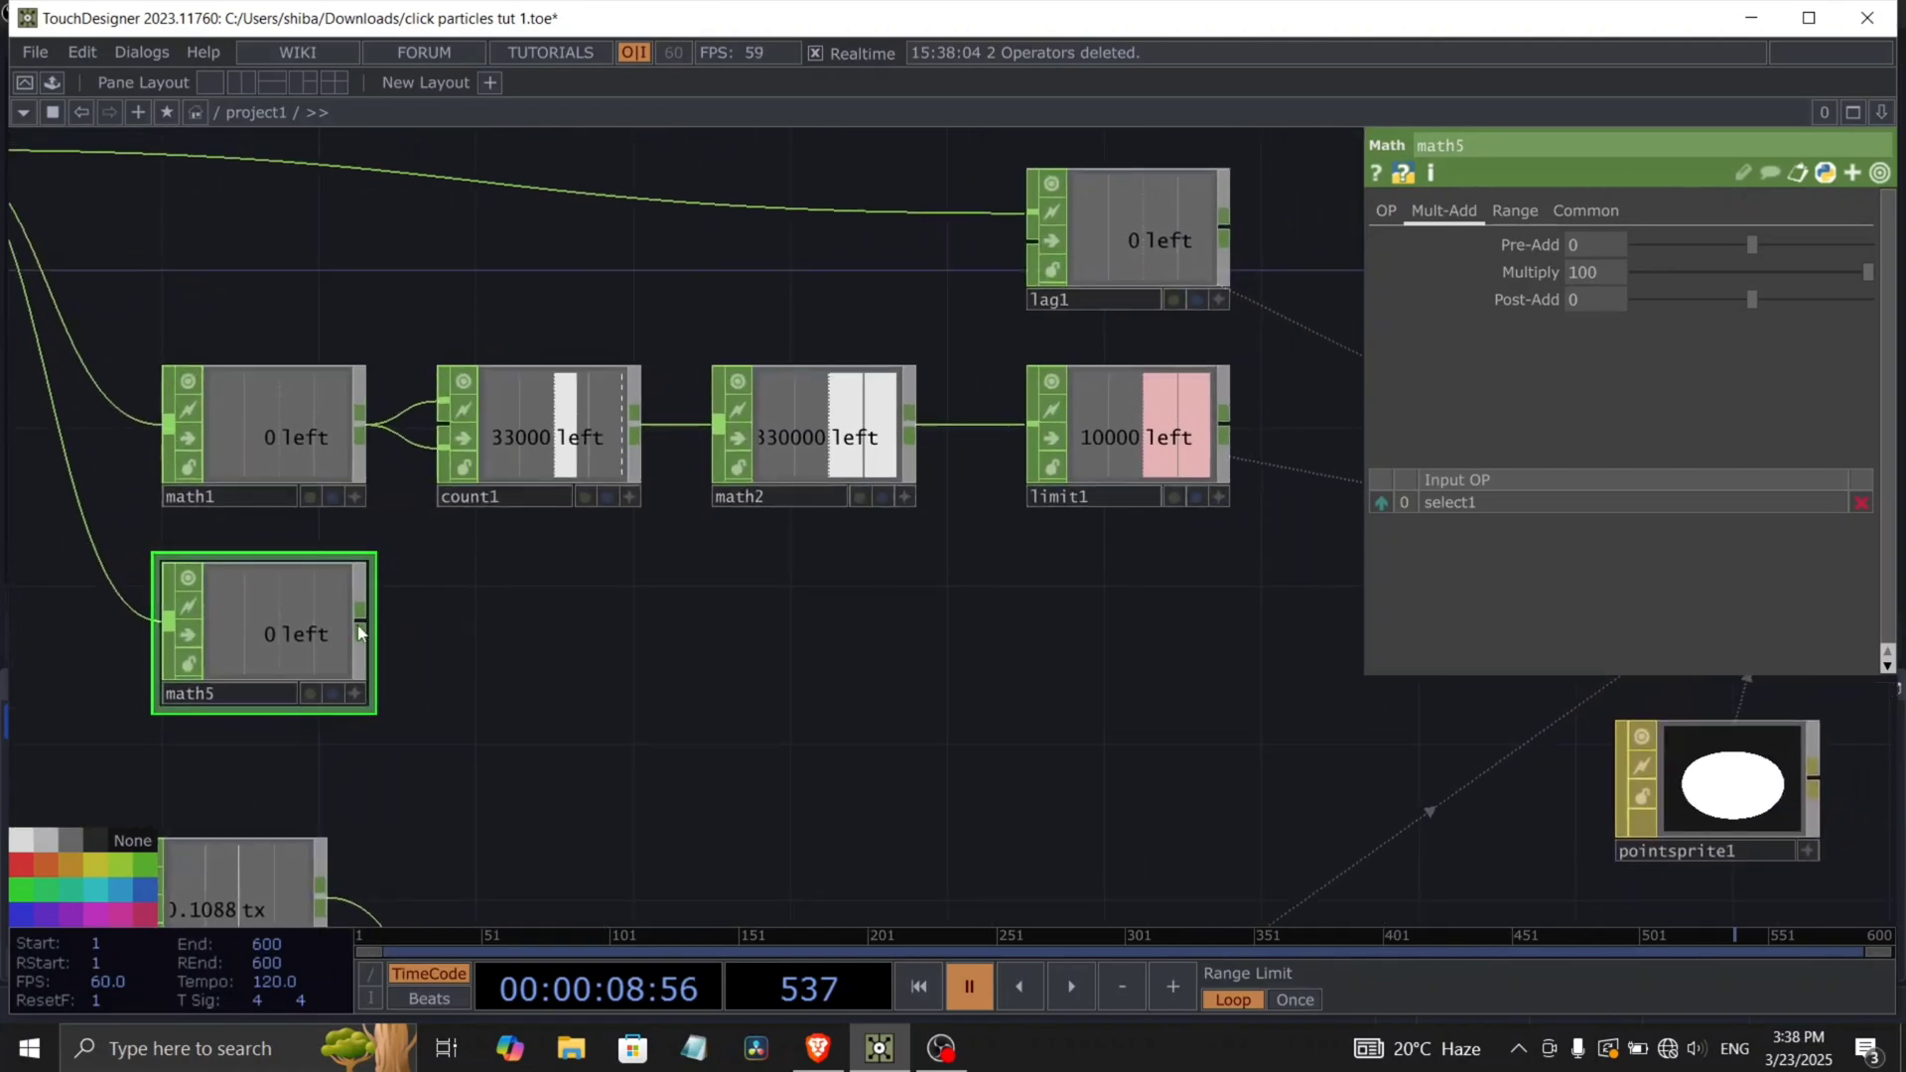
Add a Count CHOP after math5 and wire math5 into its third input as well.
key("Tab")
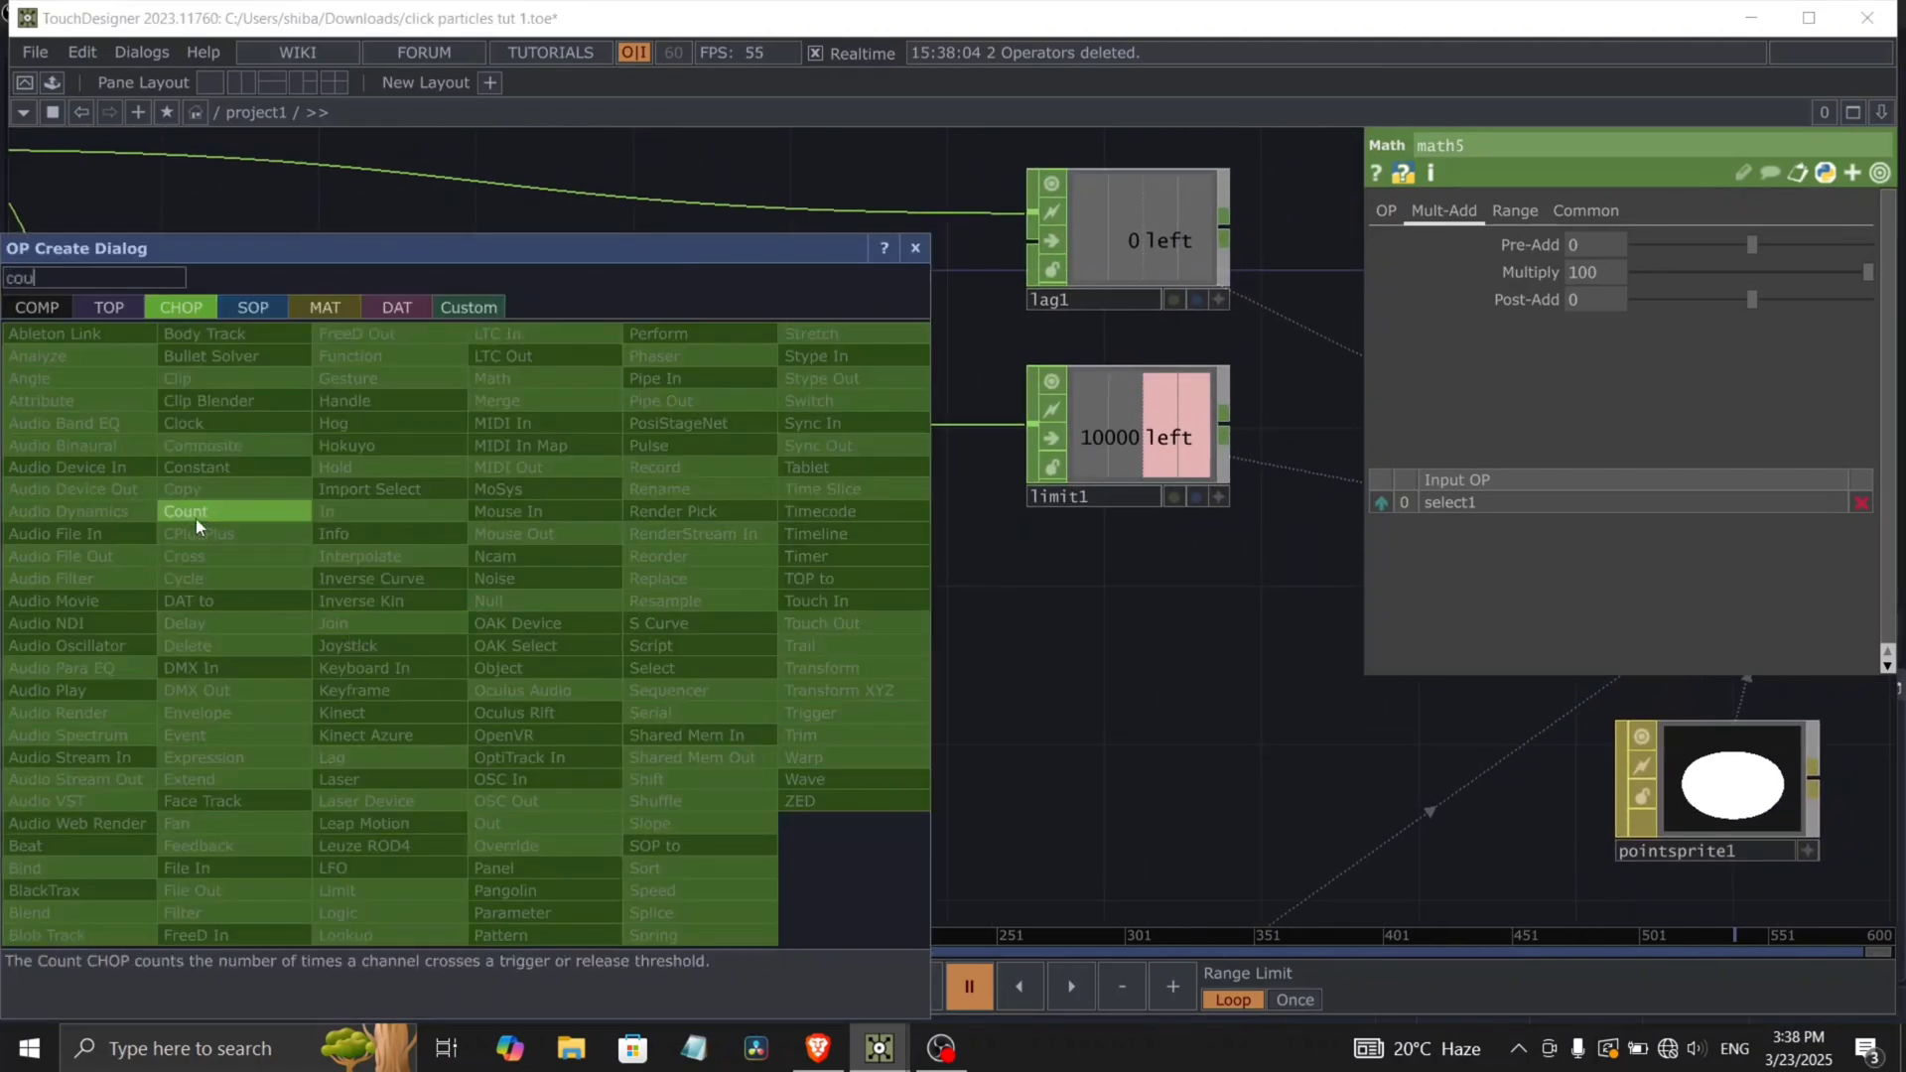
left_click(195, 514)
left_click(574, 638)
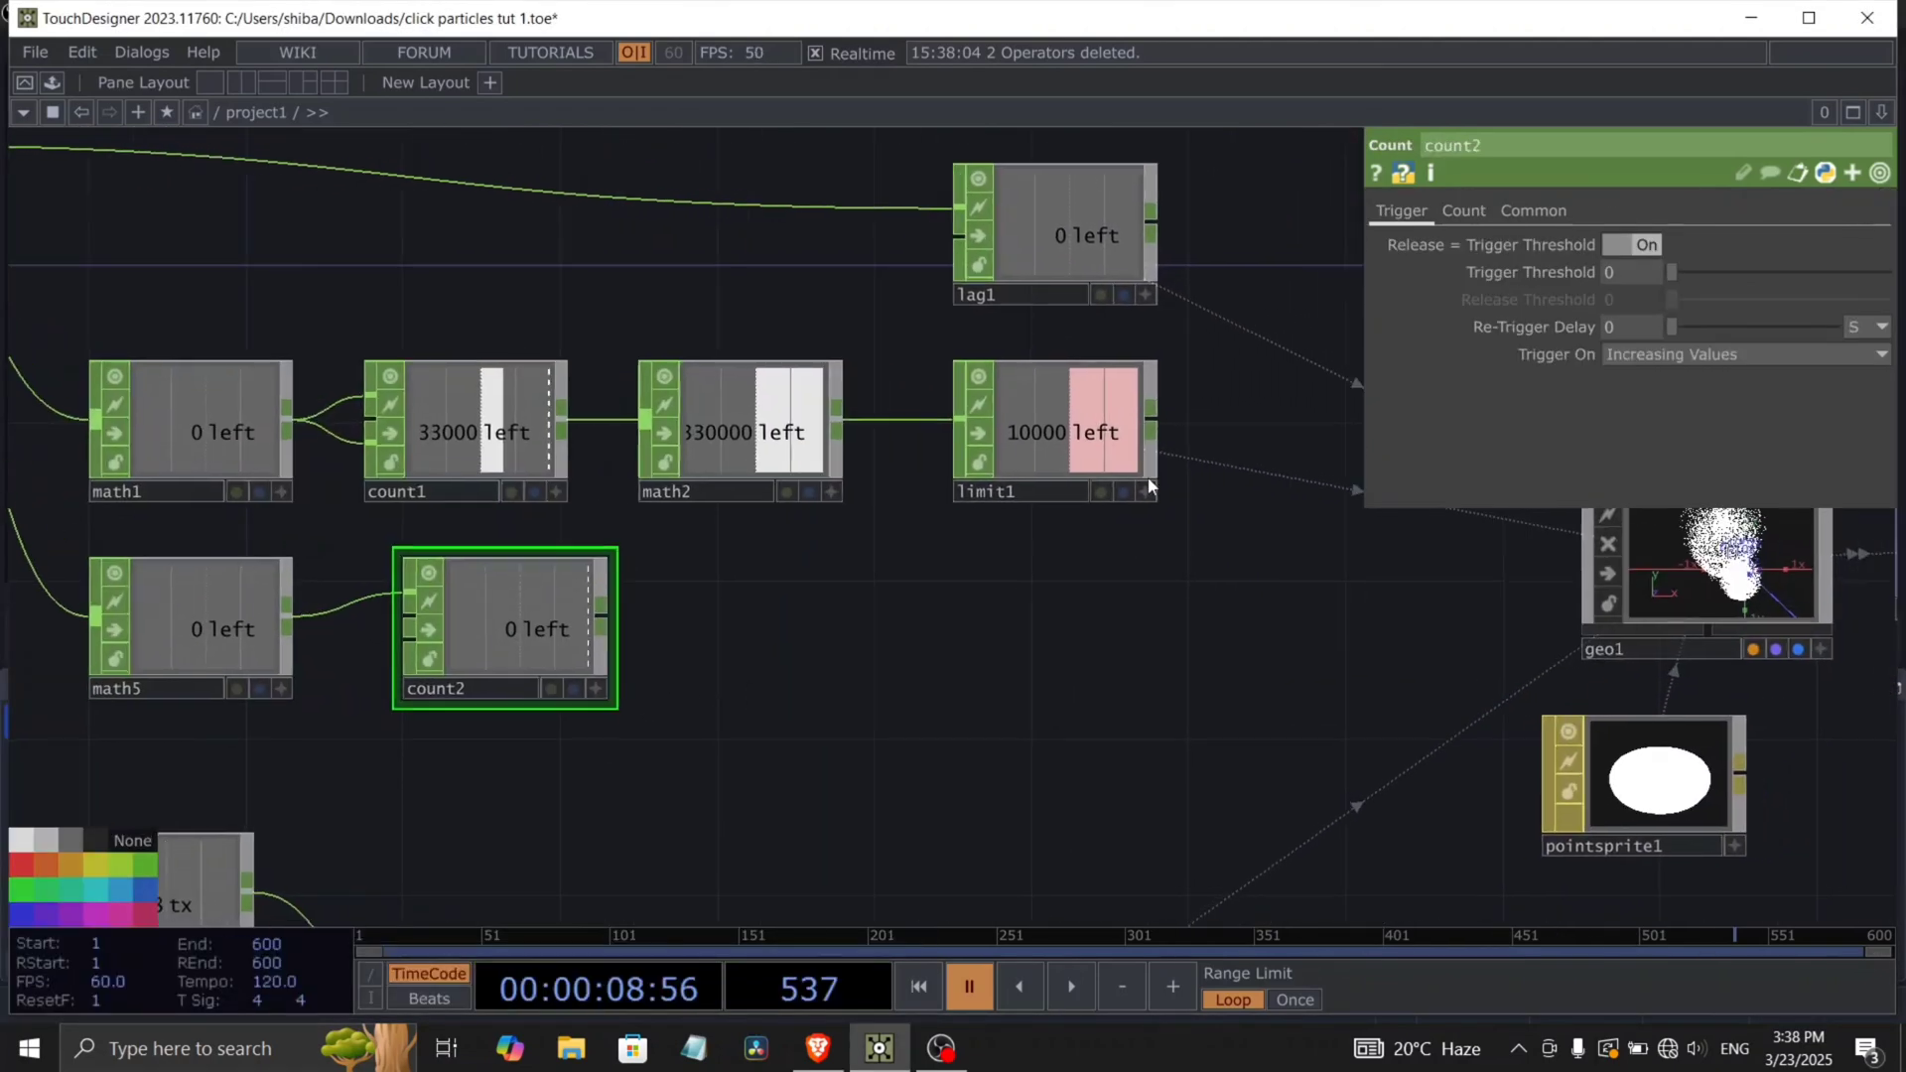
left_click(1466, 210)
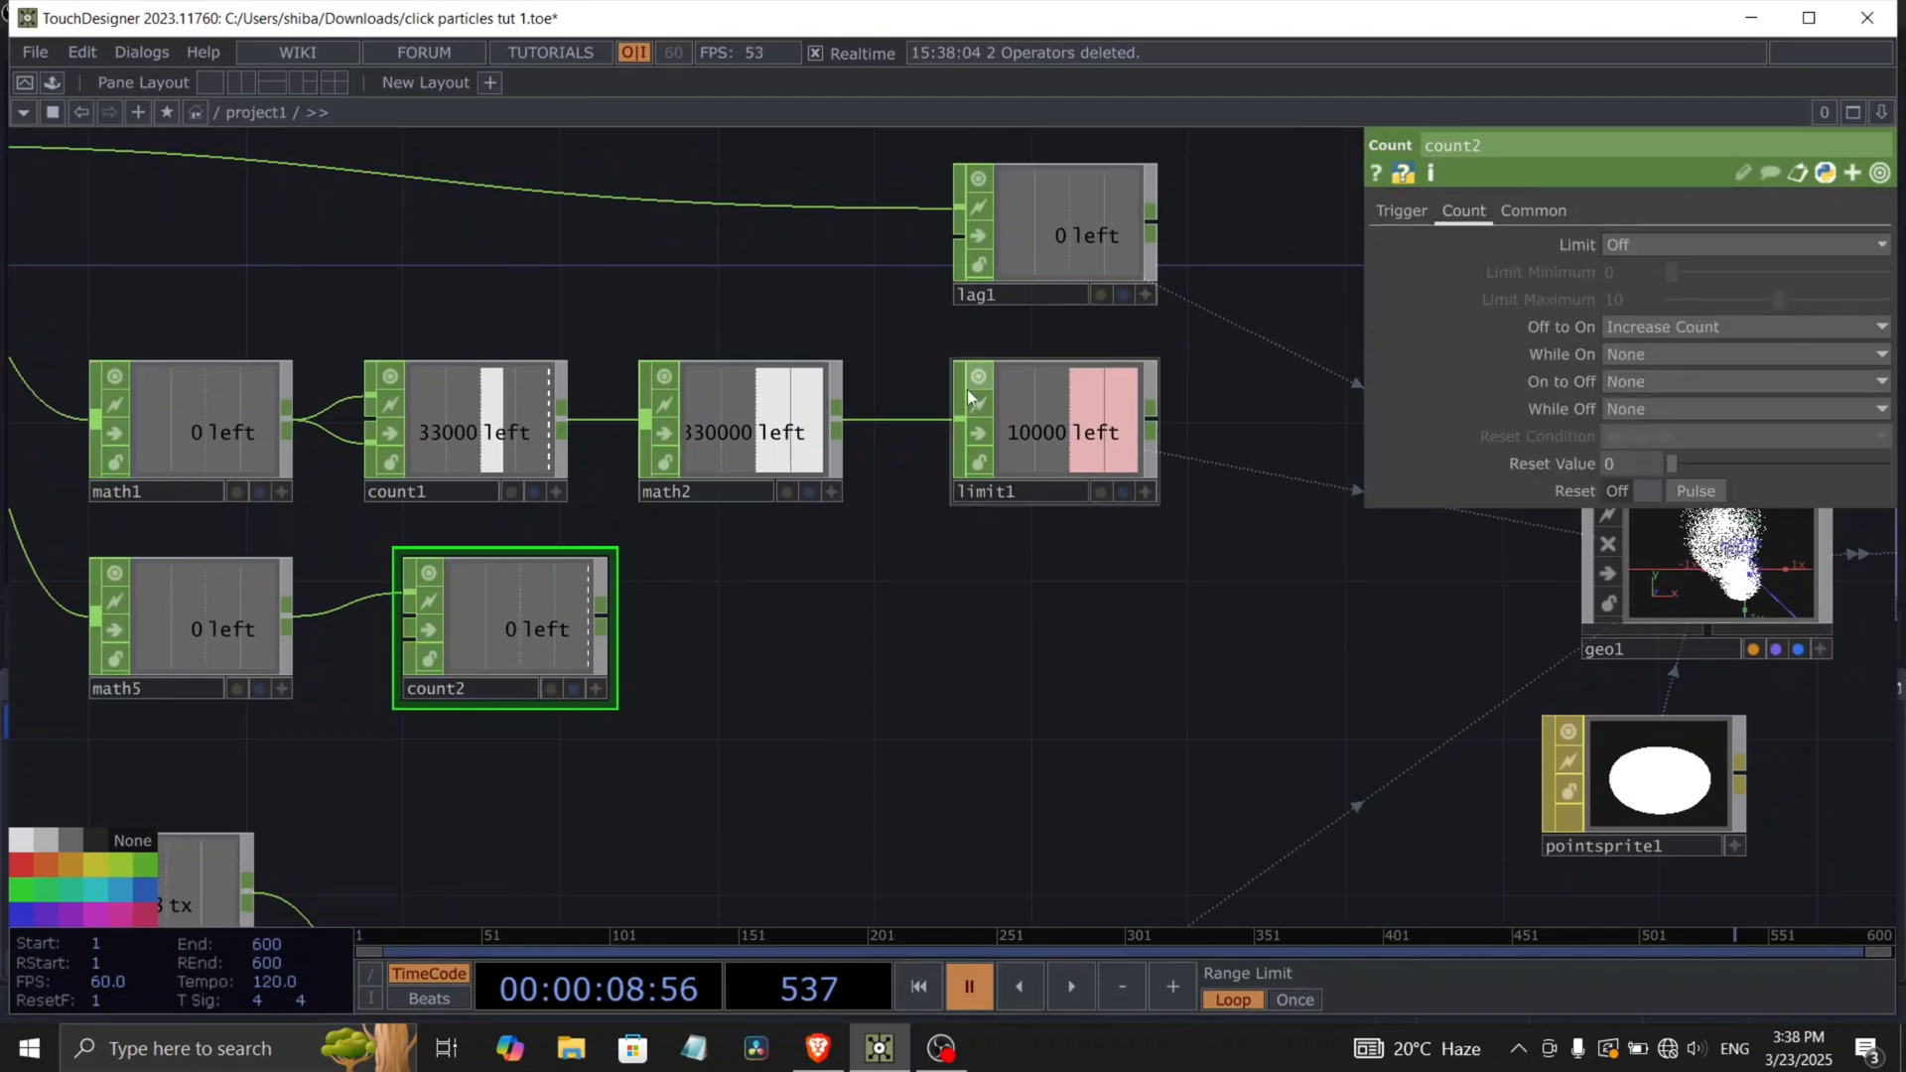
left_click_drag(380, 663, 438, 672)
scroll(438, 673, "up", 3)
Play the timeline briefly to test how count2 reacts to mouse clicks, pause it, and reset the count.
key("space")
double_click(802, 667)
left_click(1245, 259)
left_click_drag(895, 695, 920, 632)
key("space")
left_click(1678, 490)
scroll(881, 672, "down", 4)
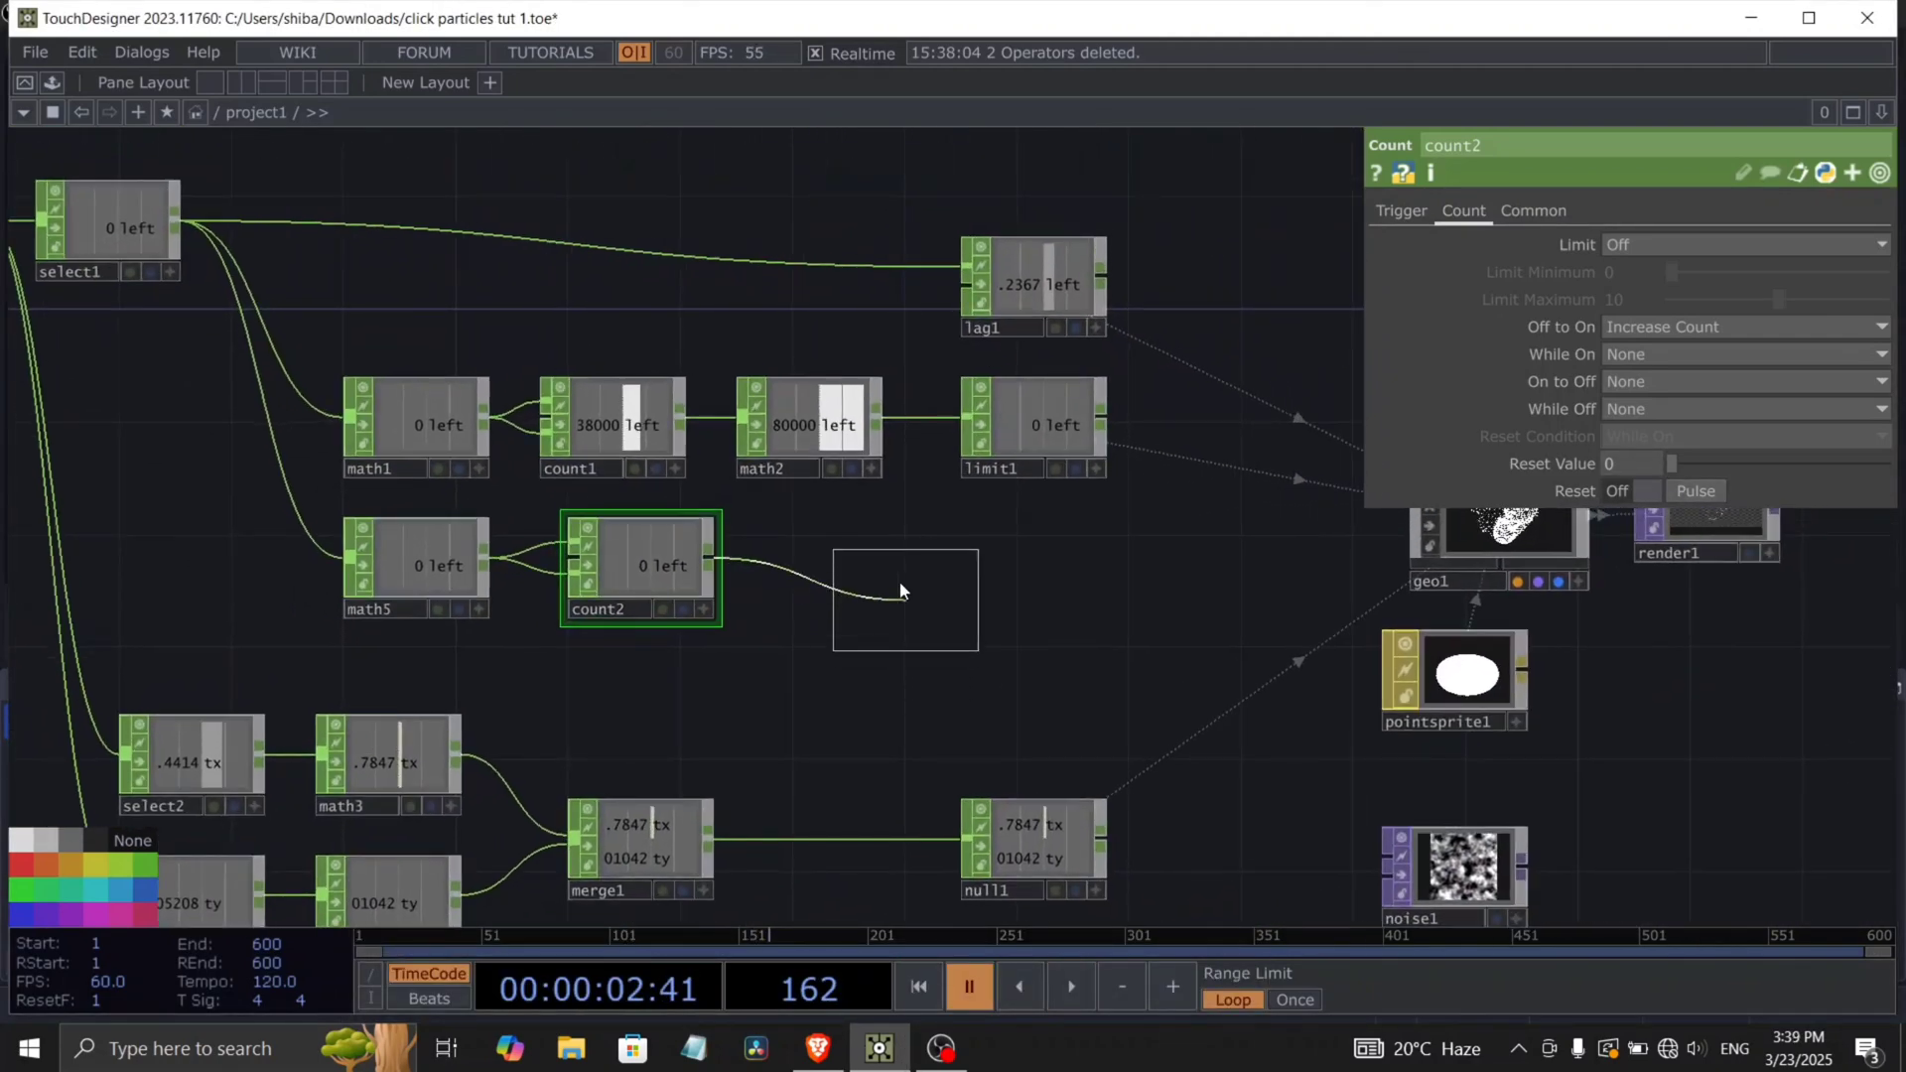
Add a Null CHOP after count2 and export its left channel to the Seed parameter of noise1.
left_click(893, 564)
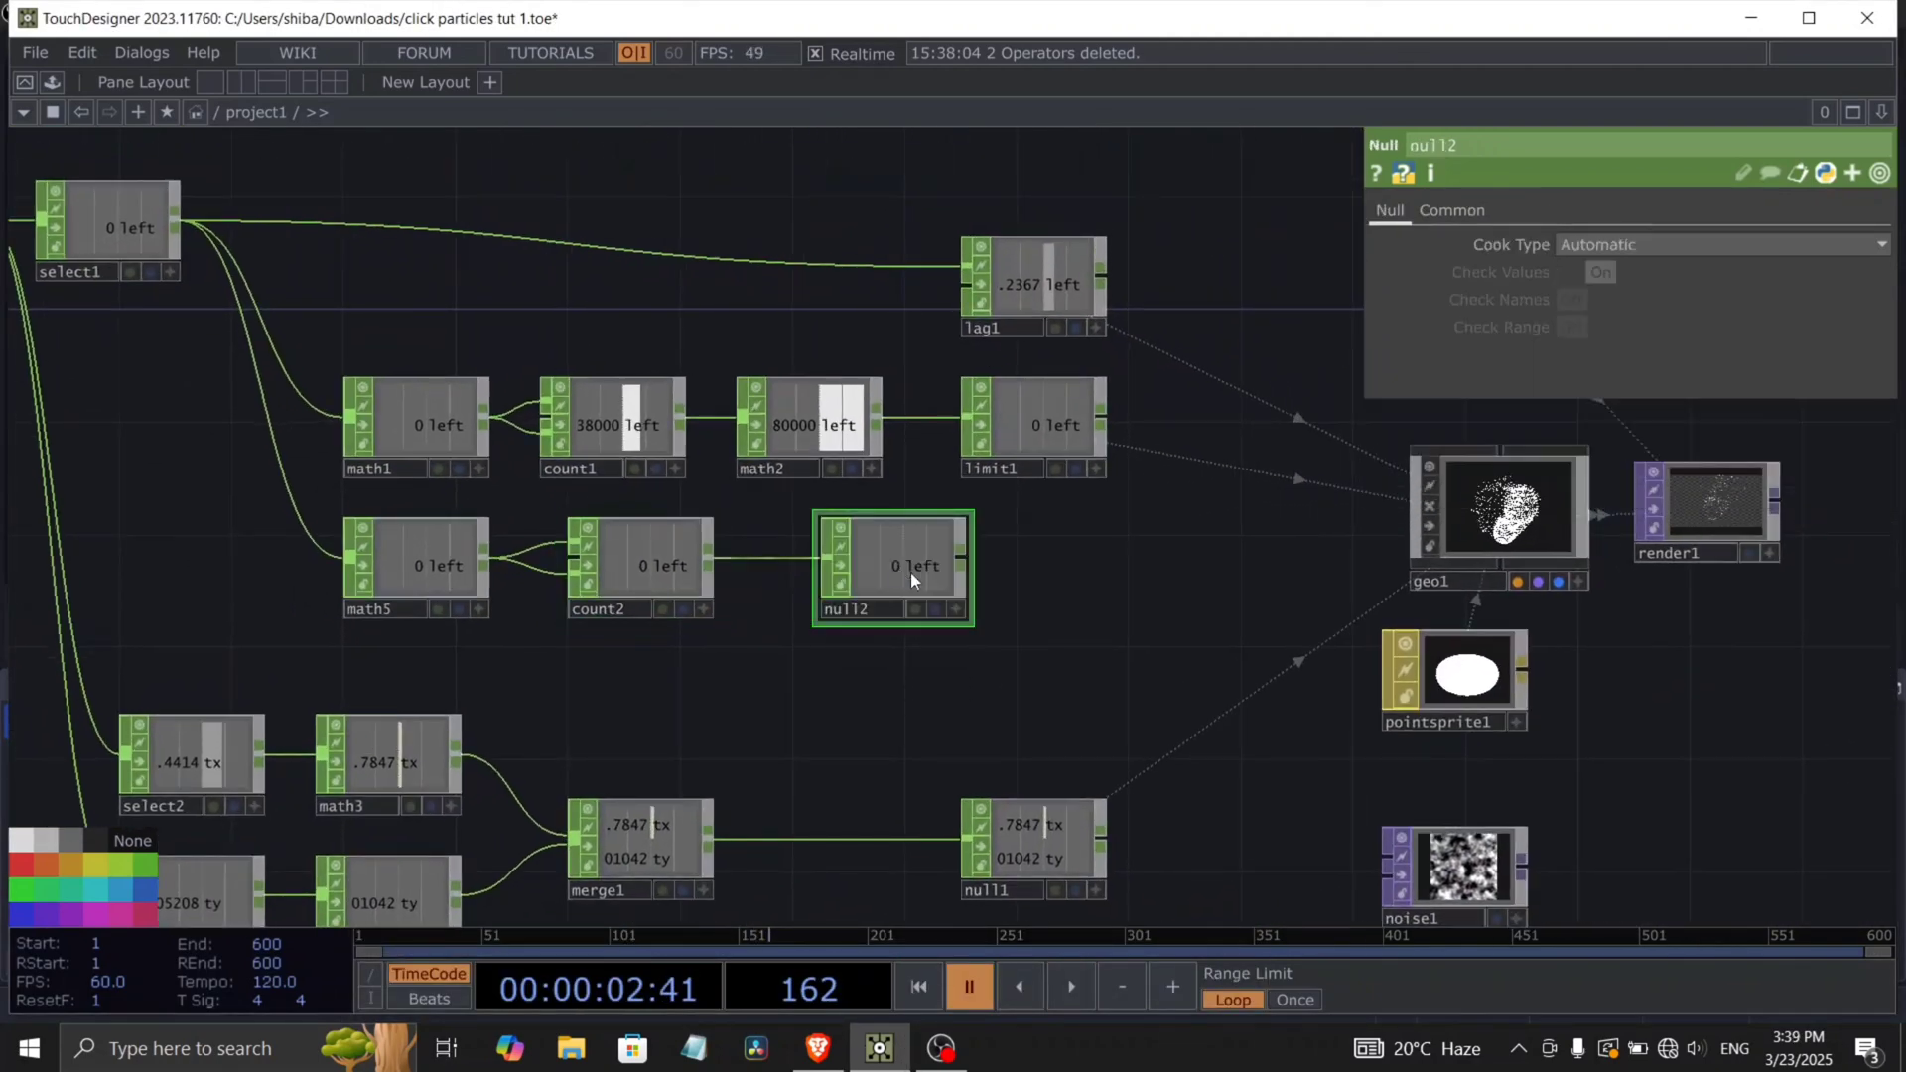
left_click_drag(985, 637, 1593, 272)
left_click(1155, 786)
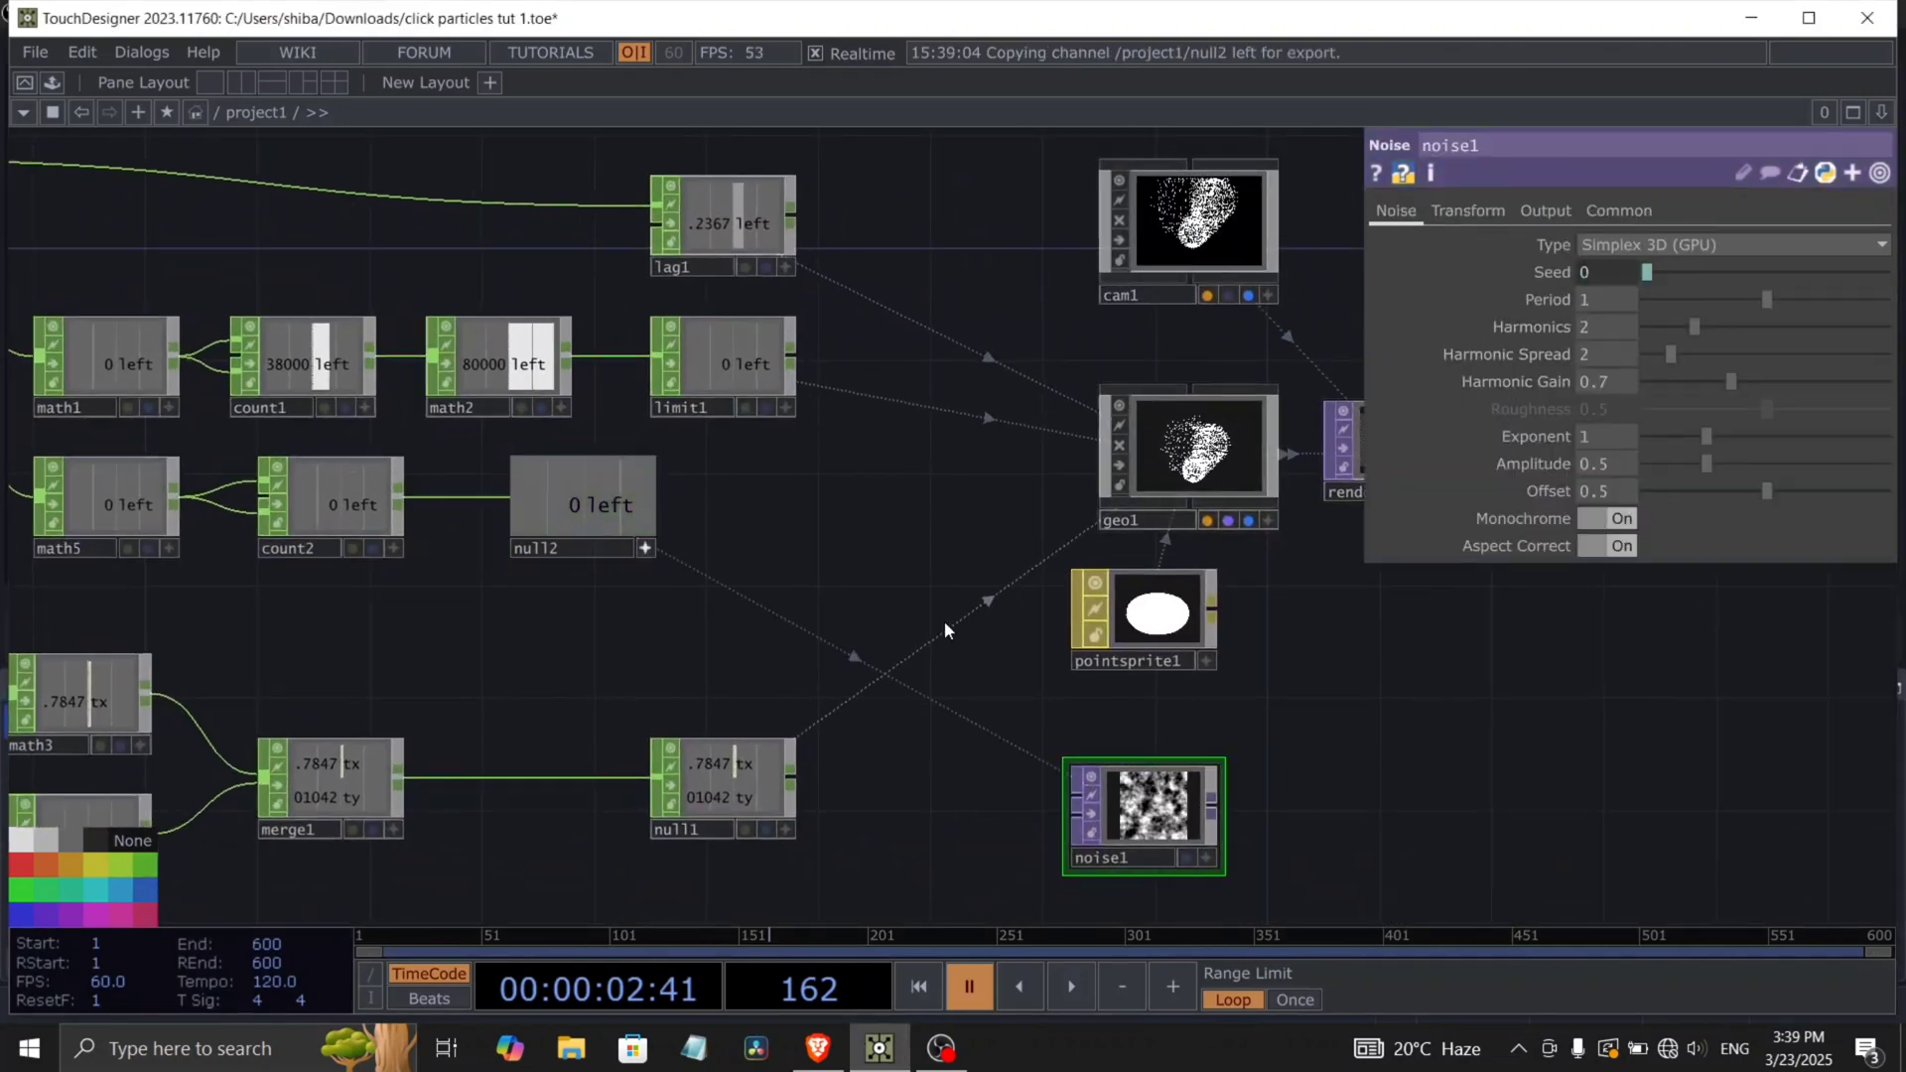
Play the timeline and click the mouse to test how noise1's pattern reacts through its Seed, and pause playback.
left_click_drag(922, 621, 601, 520)
scroll(798, 789, "up", 3)
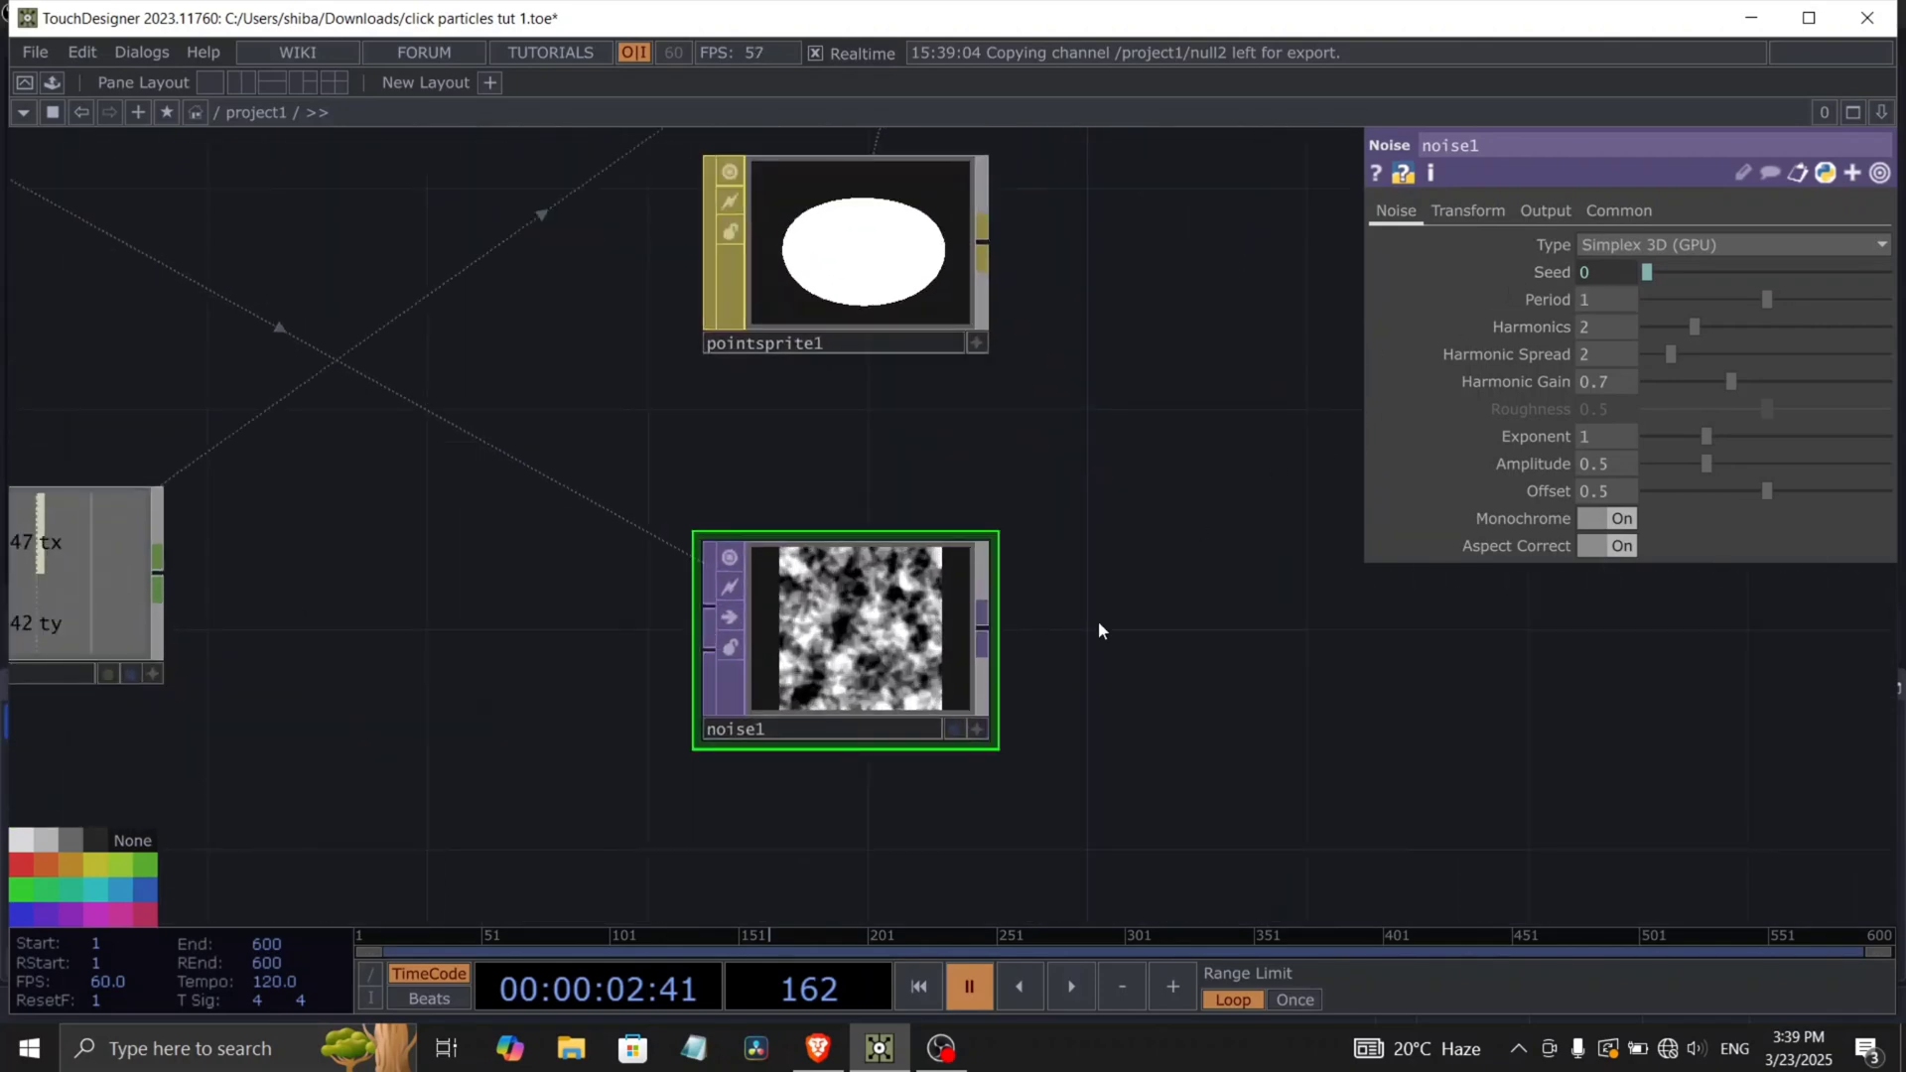
scroll(1102, 632, "up", 2)
key("Tab")
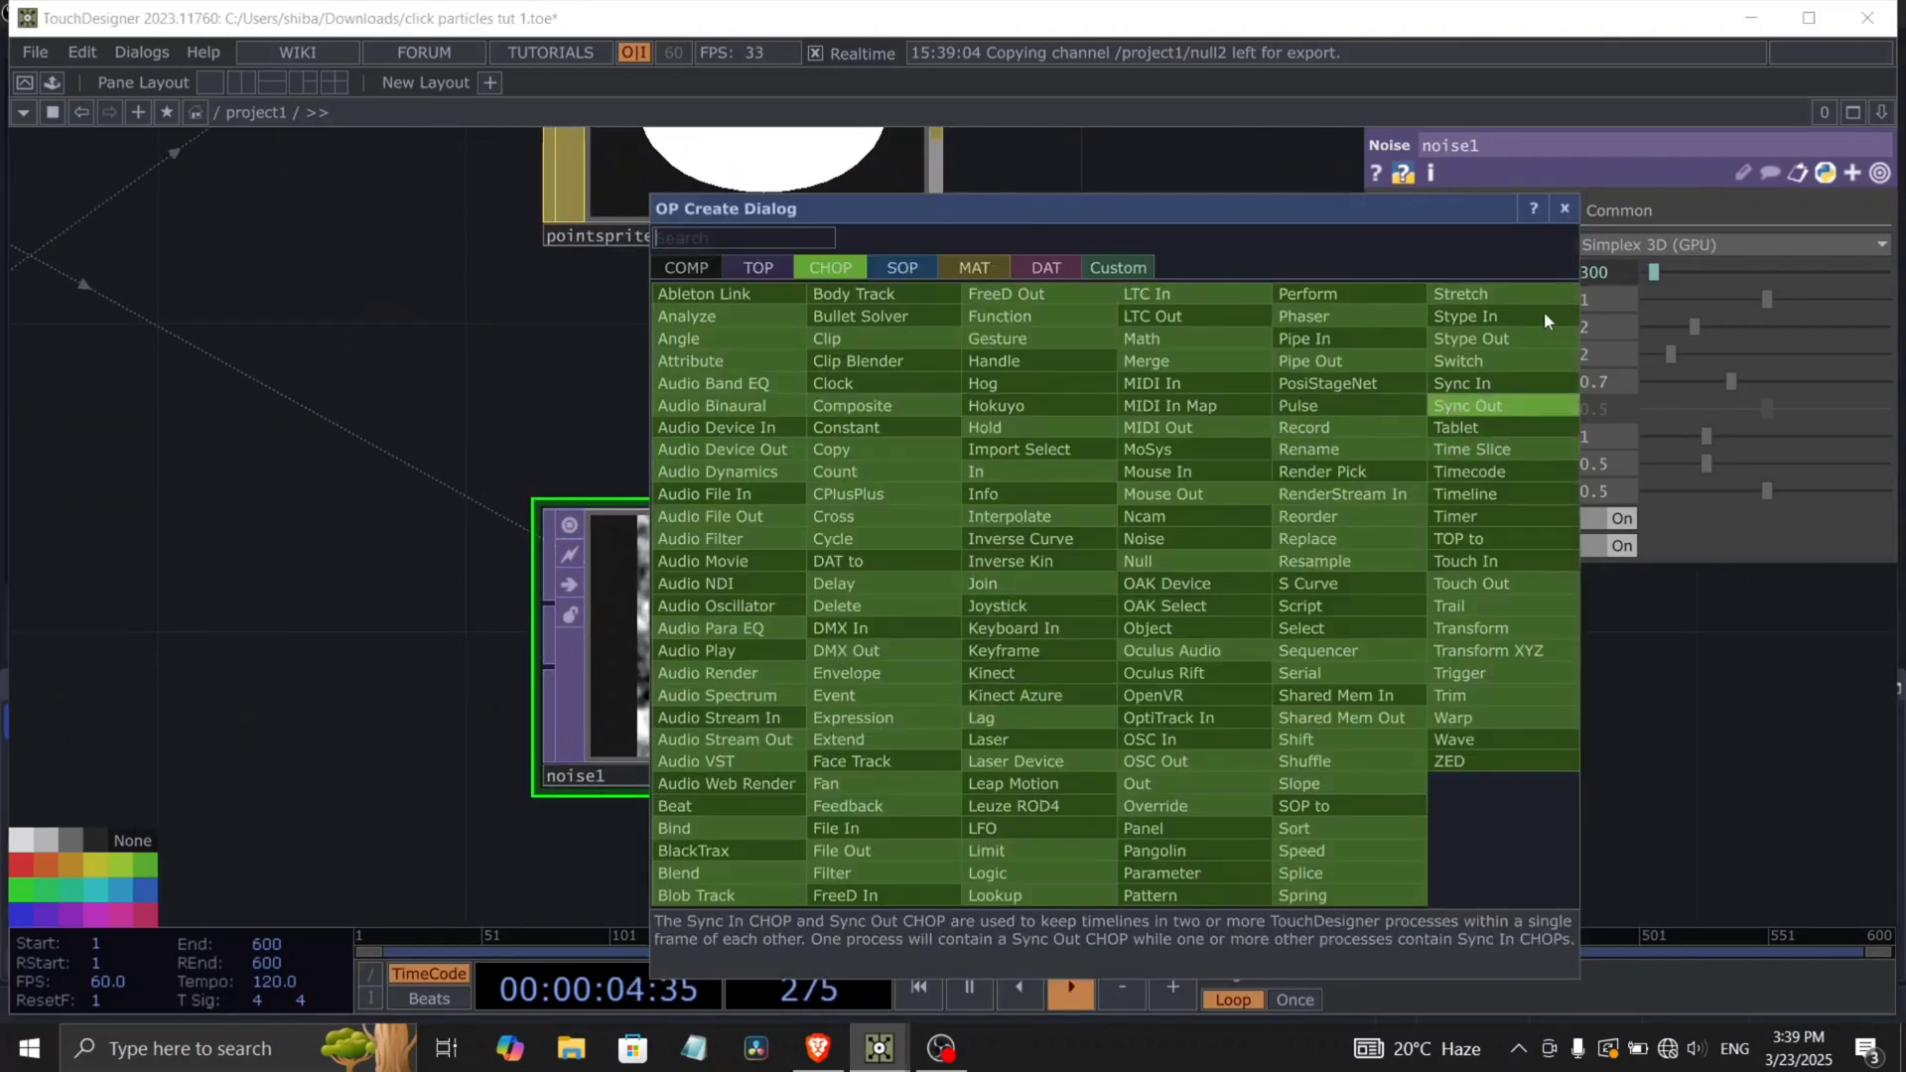
key("Escape")
key("Tab")
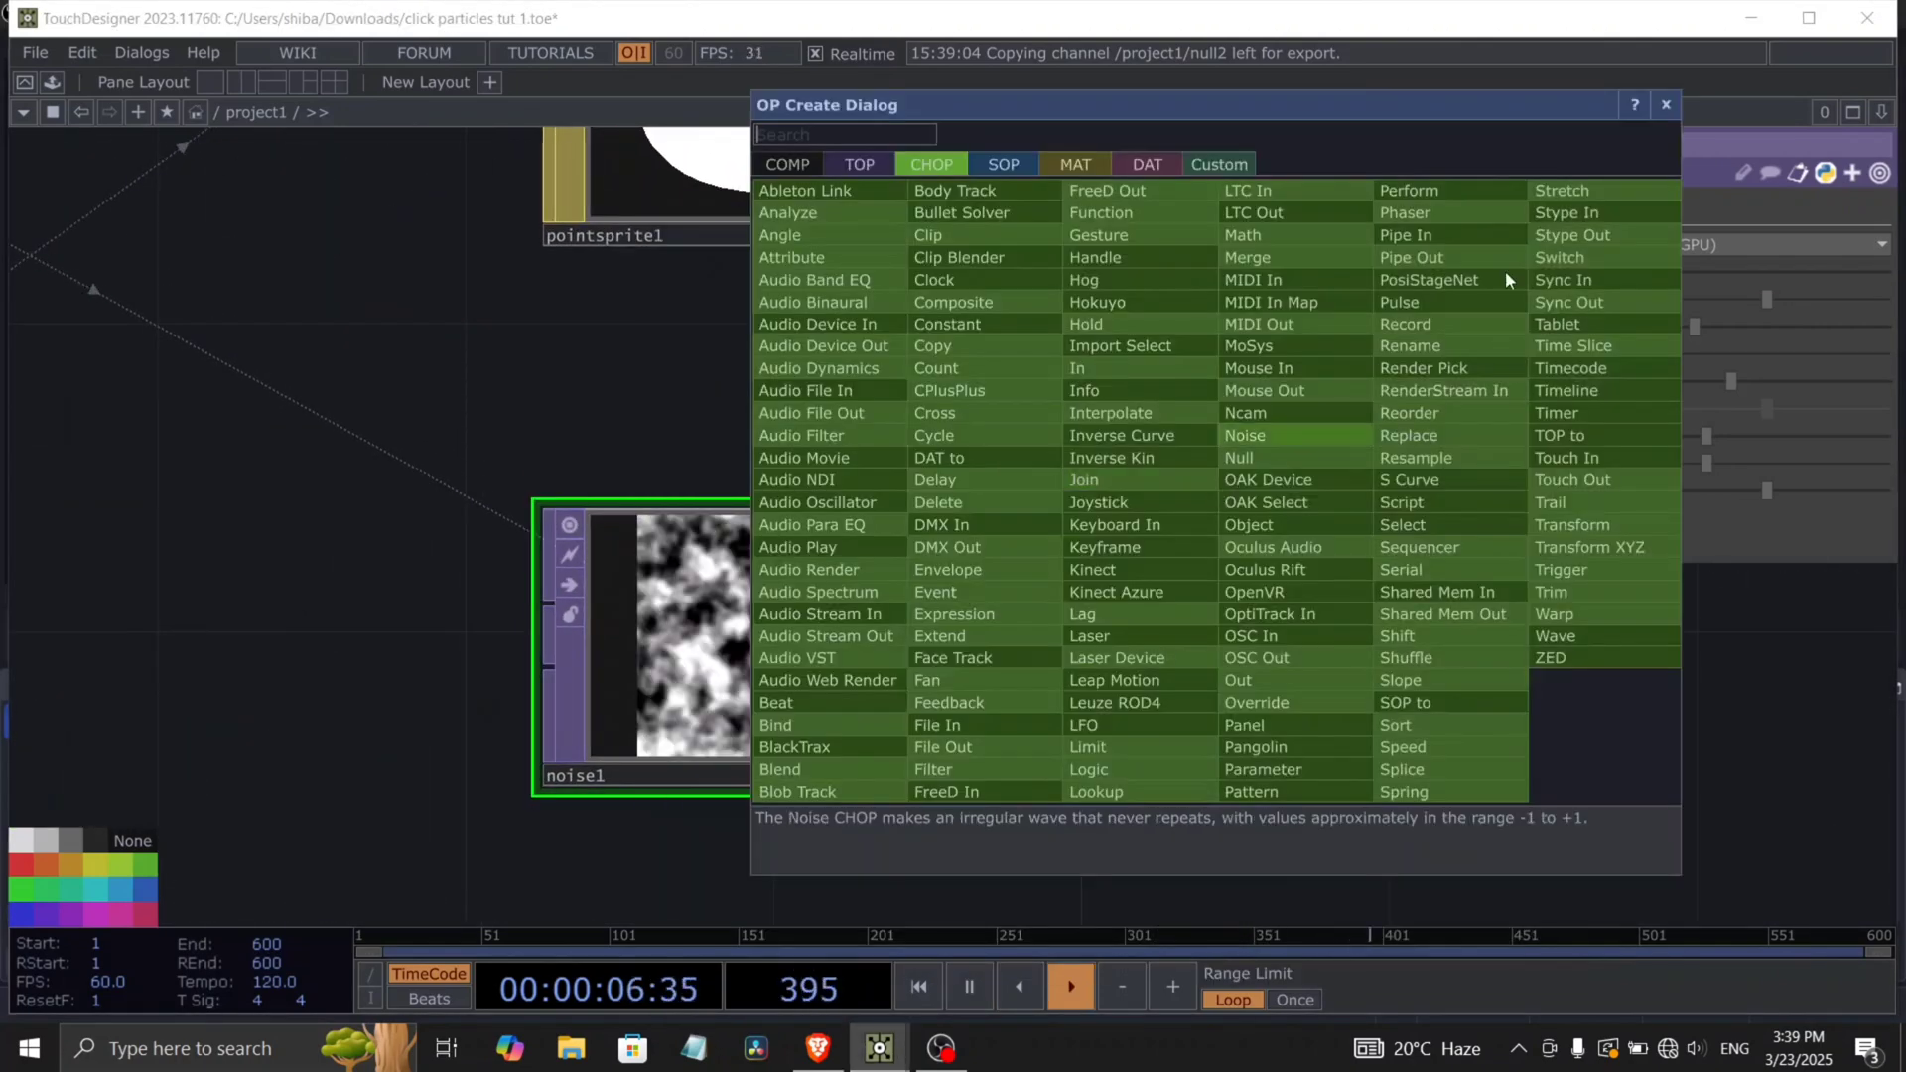
left_click(1665, 105)
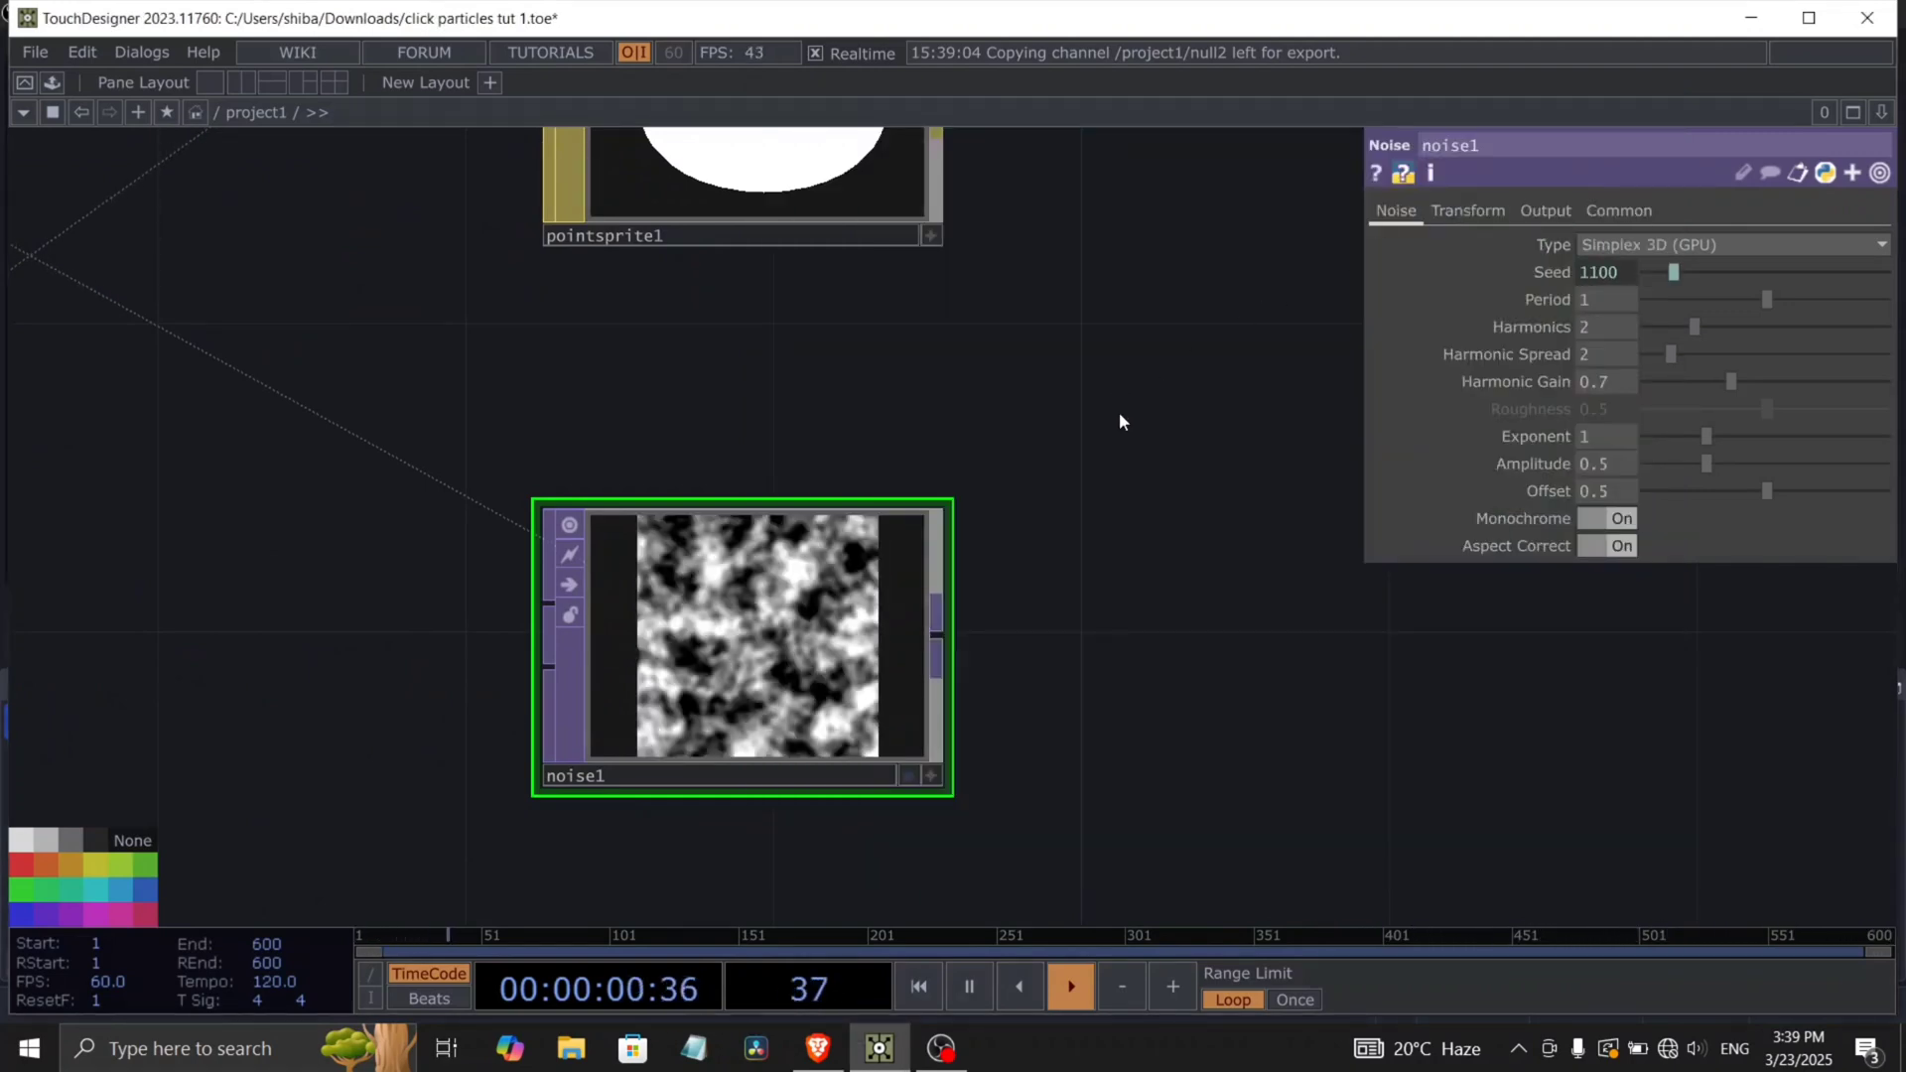
key("space")
Set noise1's Period to 100, Harmonics to 0 and Exponent to 0.85, and turn off Monochrome.
left_click_drag(1057, 495, 927, 378)
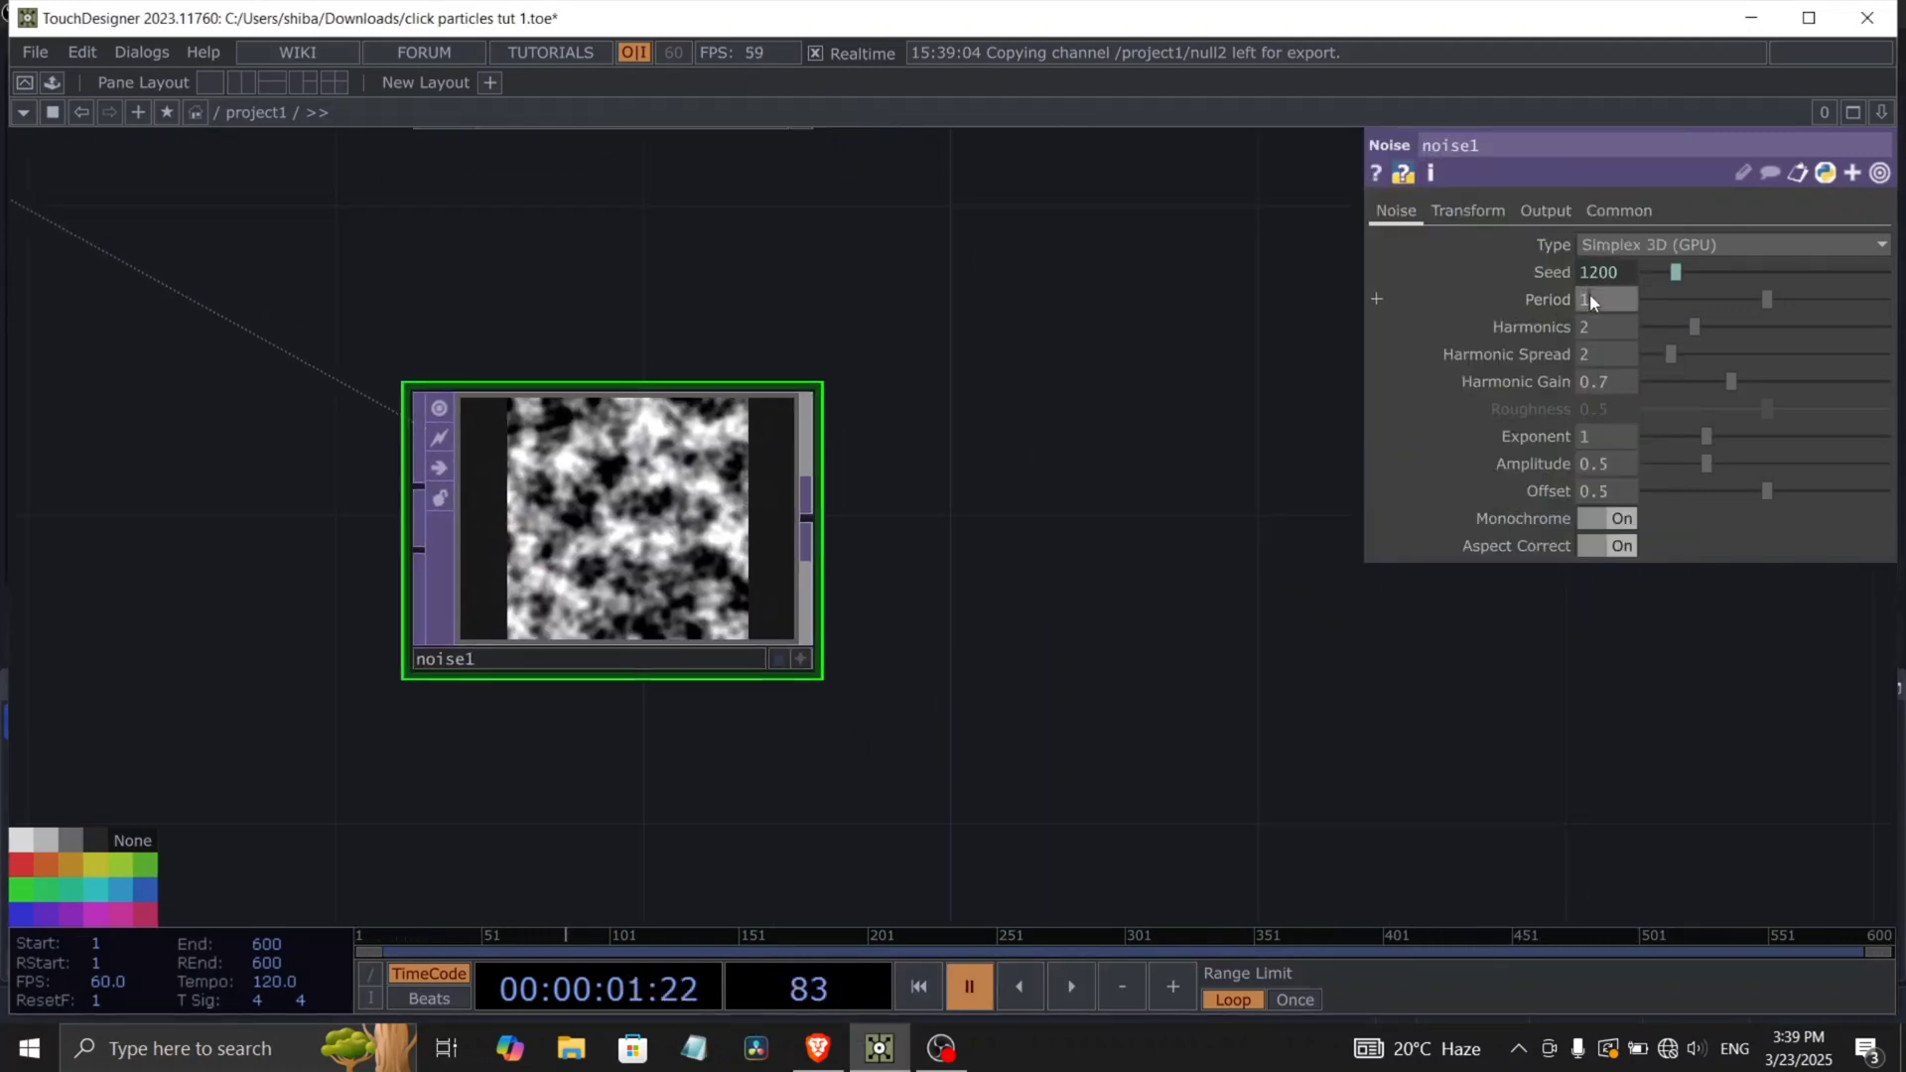
type("00")
left_click(1163, 573)
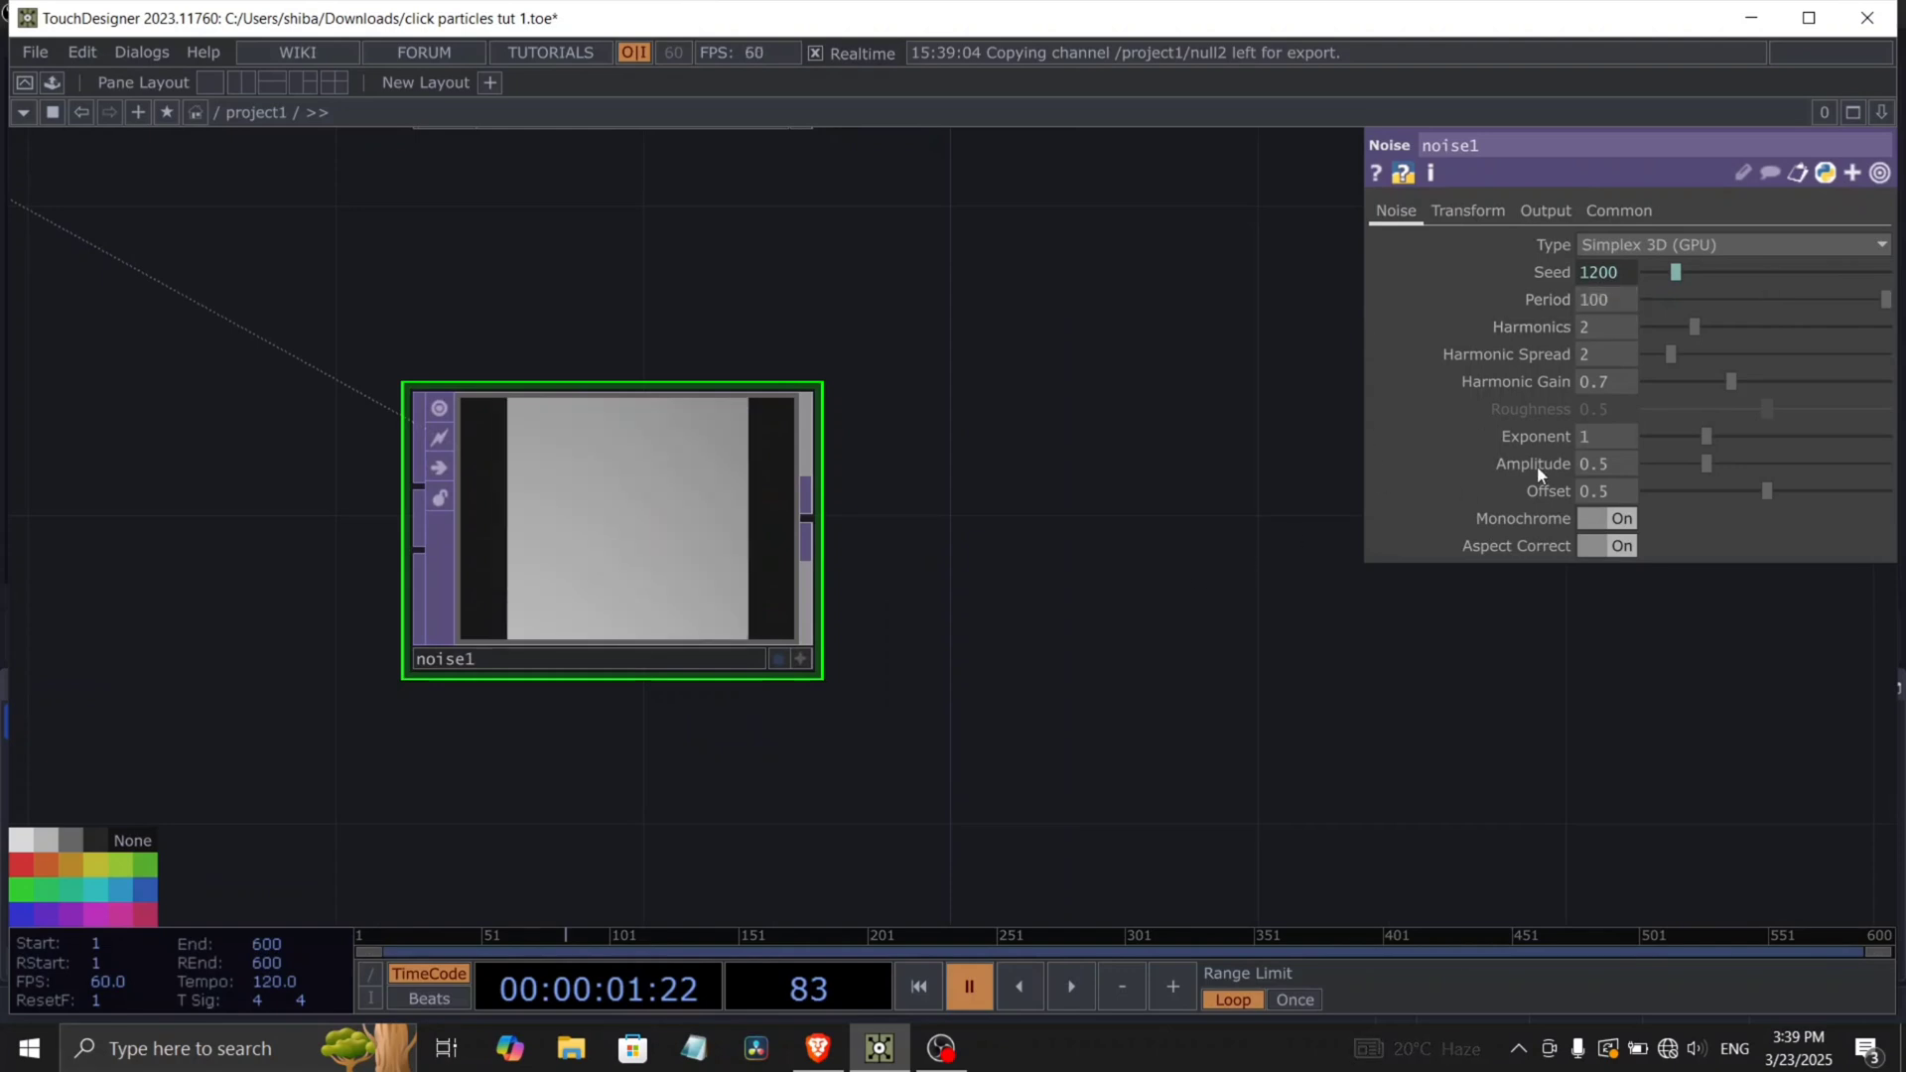
left_click_drag(1694, 324, 1644, 327)
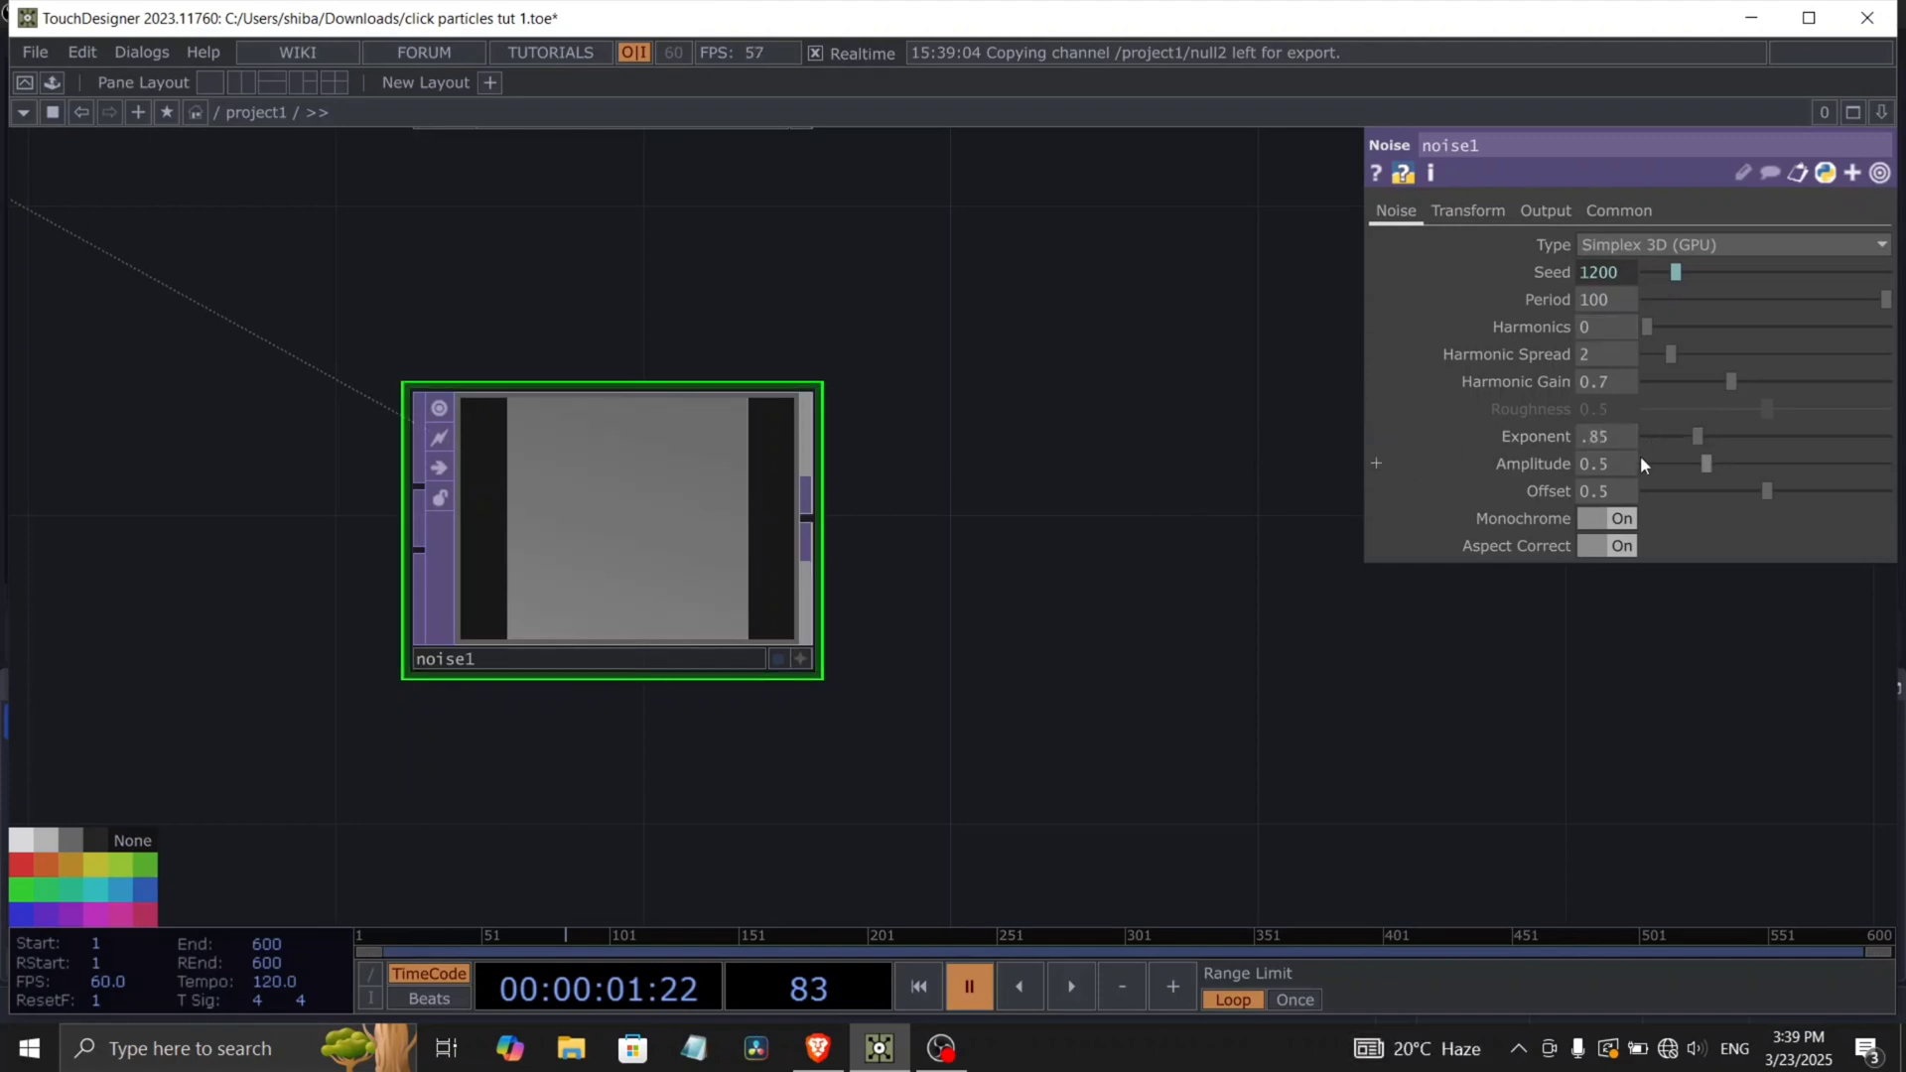
left_click(1603, 518)
Set noise1's resolution to 1024 by 1024 and its pixel format to 32-bit float (RGBA).
left_click(1619, 211)
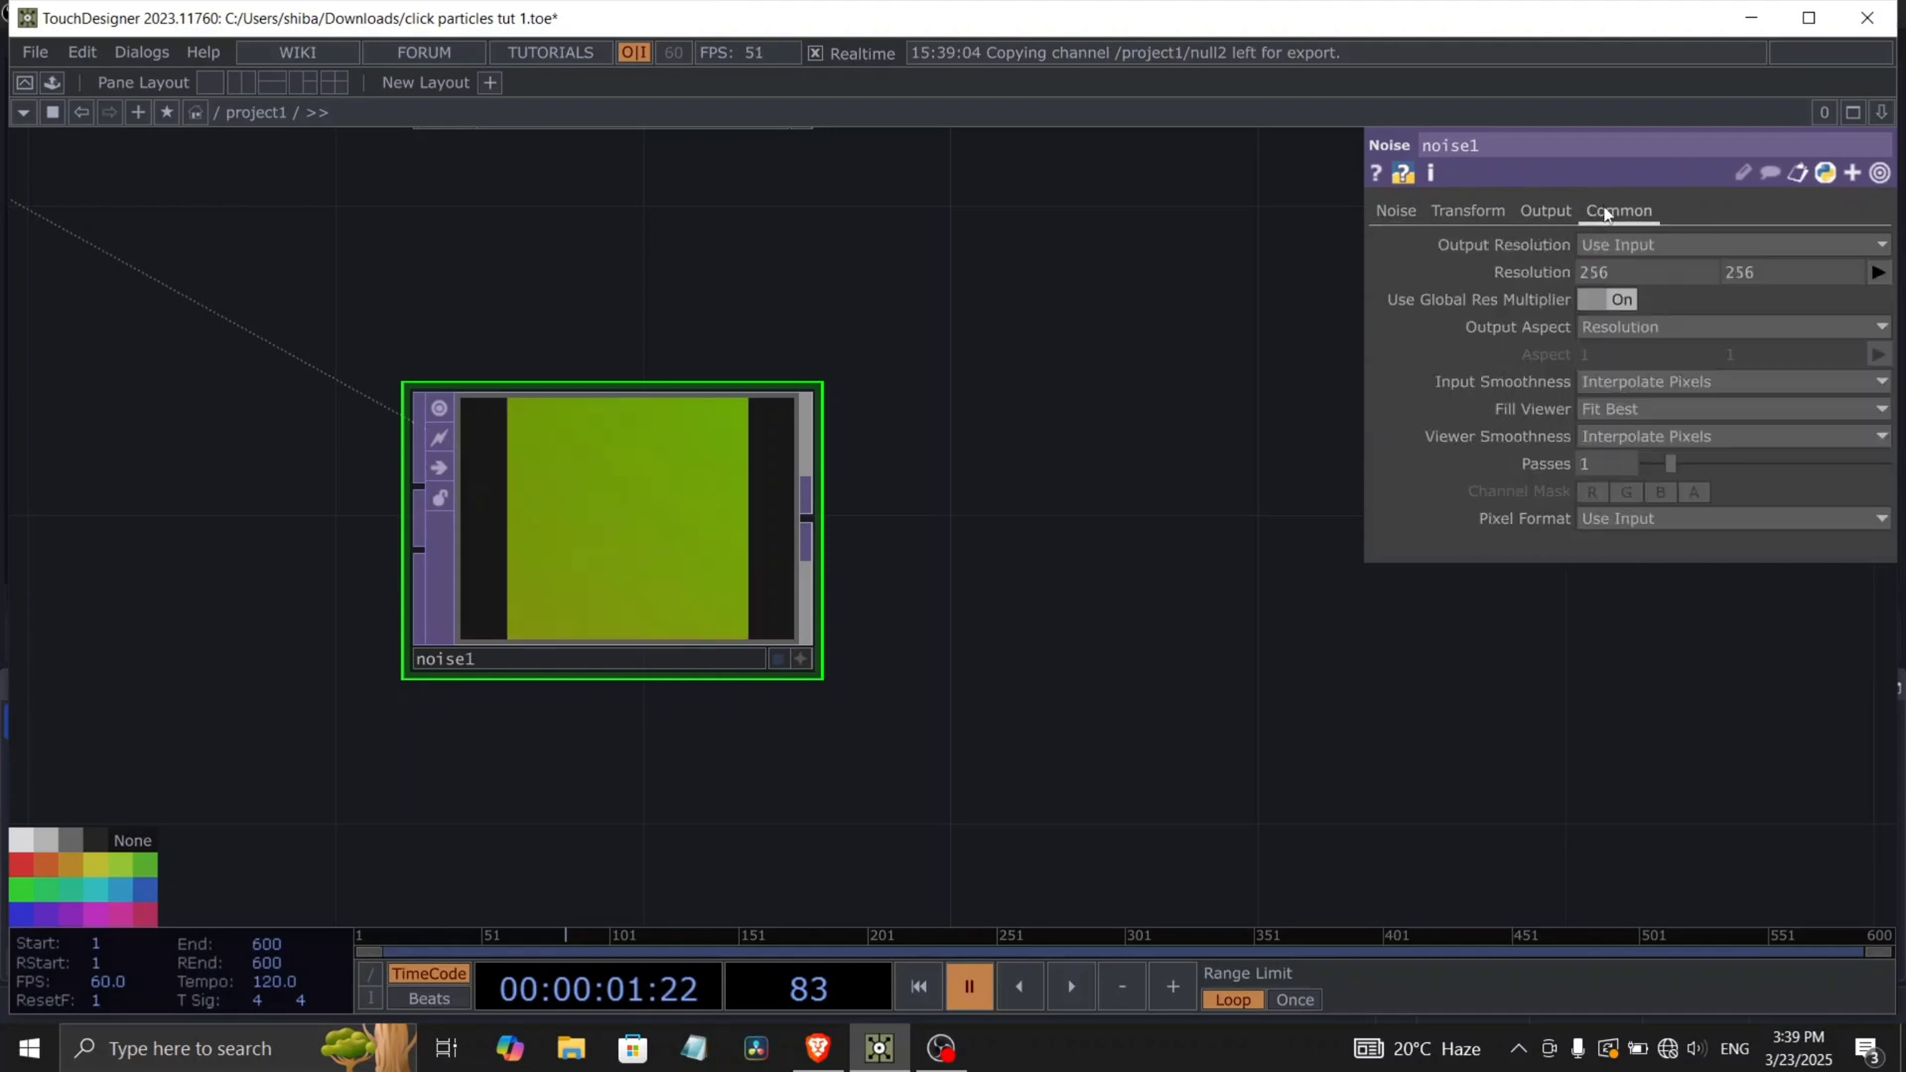
left_click(1877, 272)
left_click(1831, 403)
left_click(1644, 518)
left_click(1642, 506)
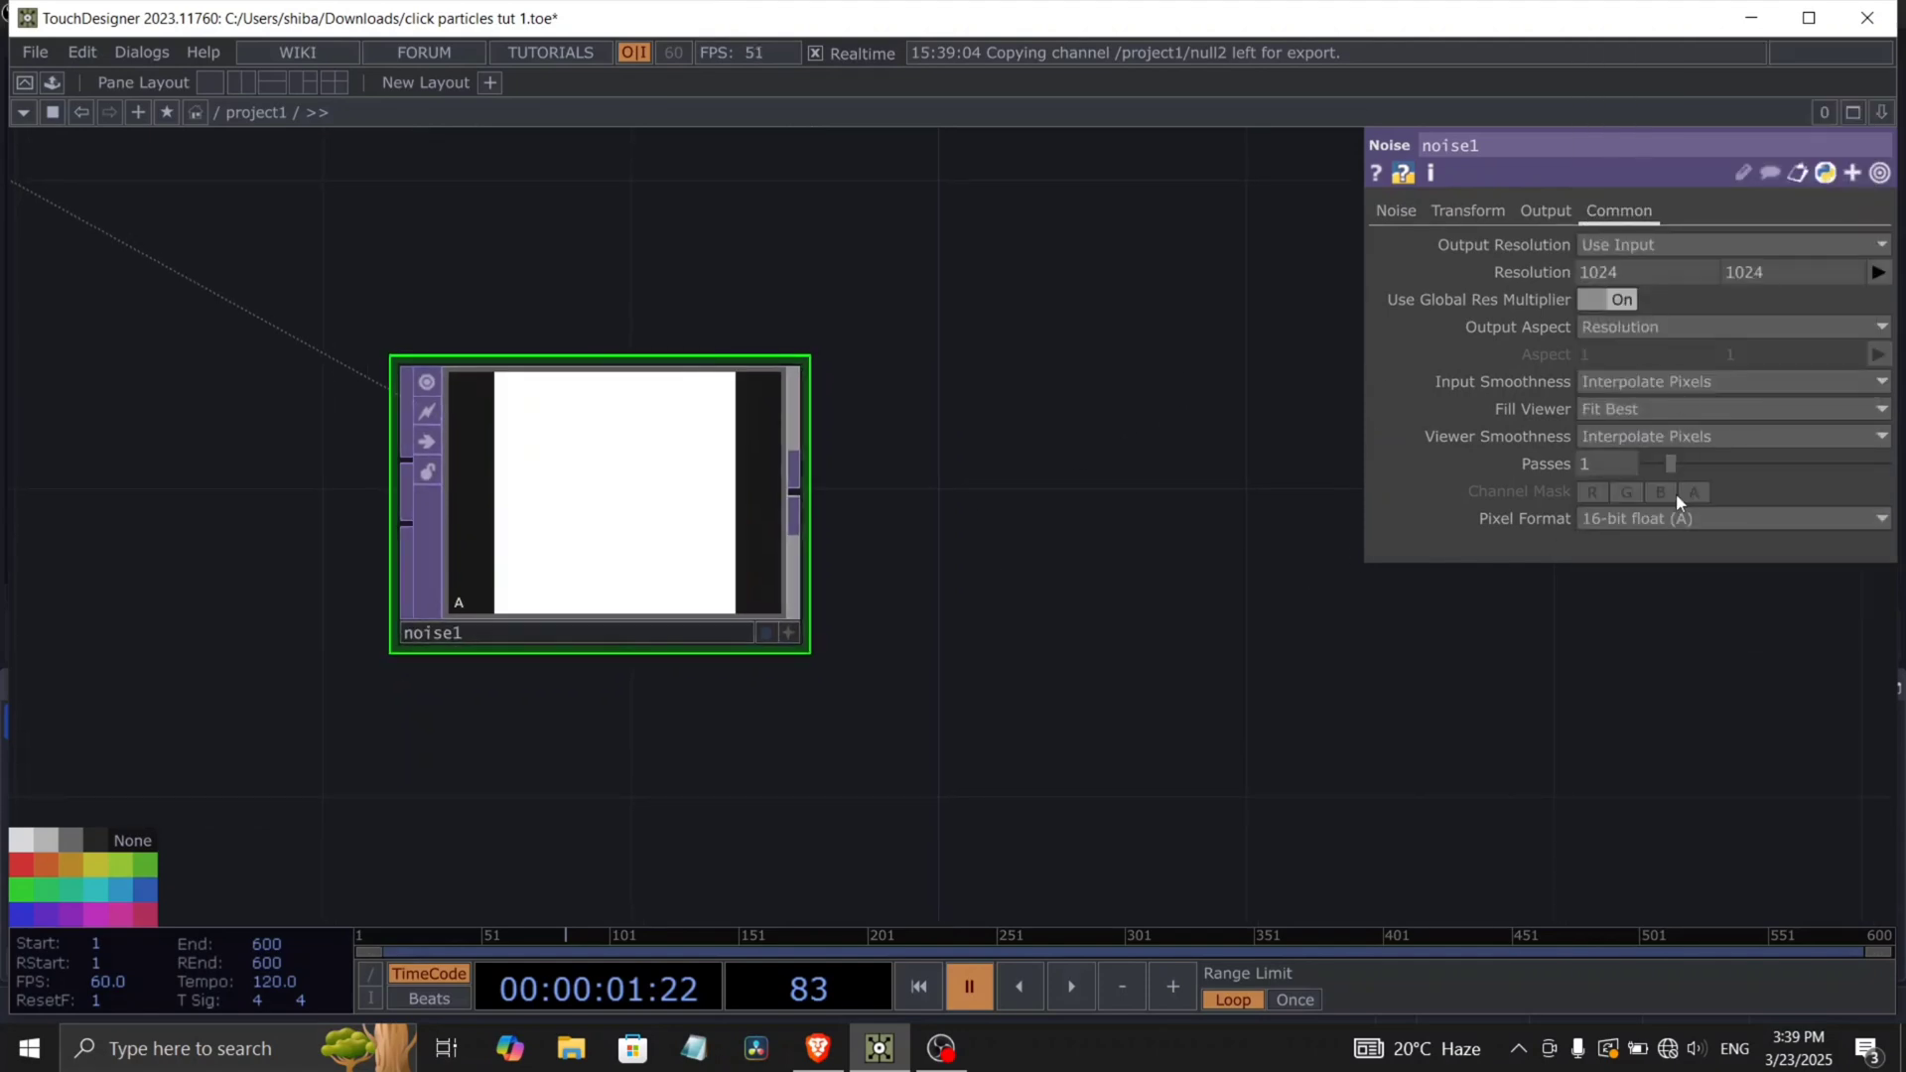
left_click(1653, 512)
left_click(1614, 159)
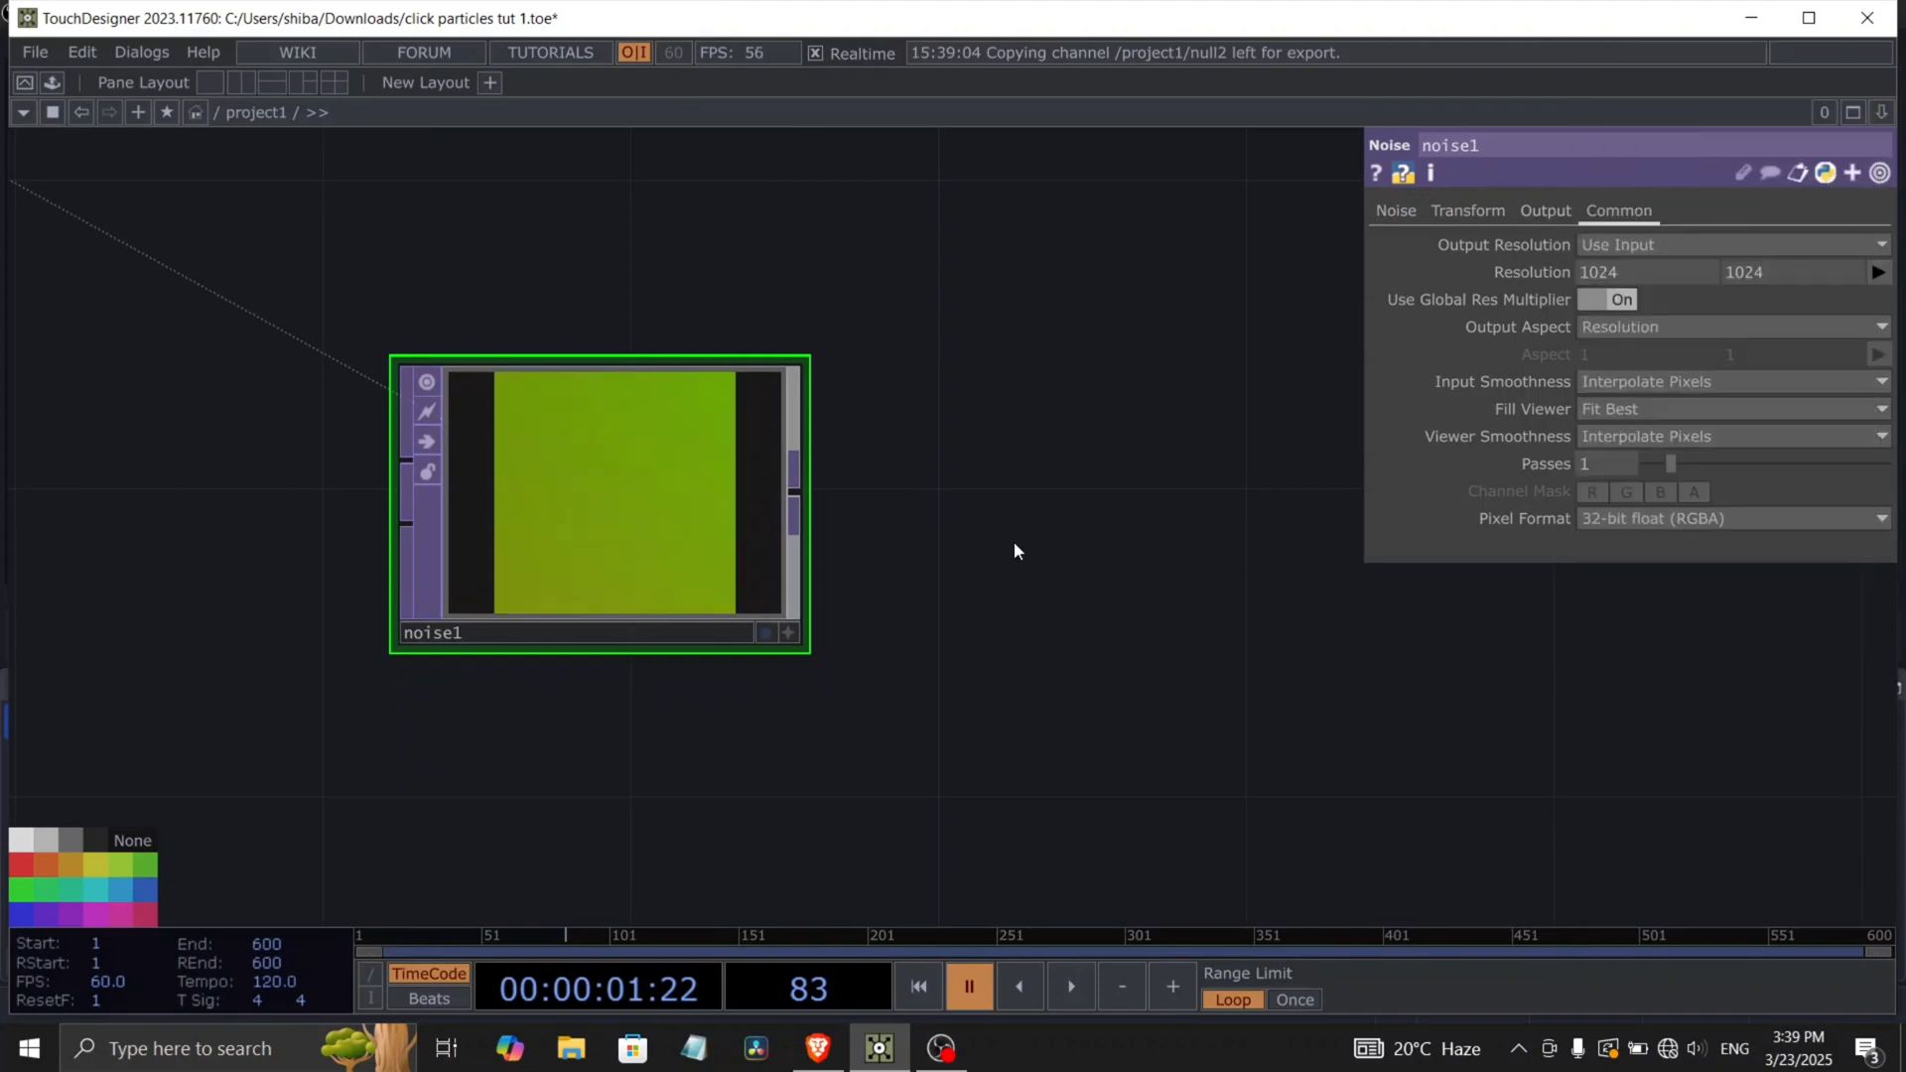
Add a Level TOP after noise1 and set its Brightness 1 to 2.
left_click_drag(1009, 554, 506, 699)
right_click(394, 625)
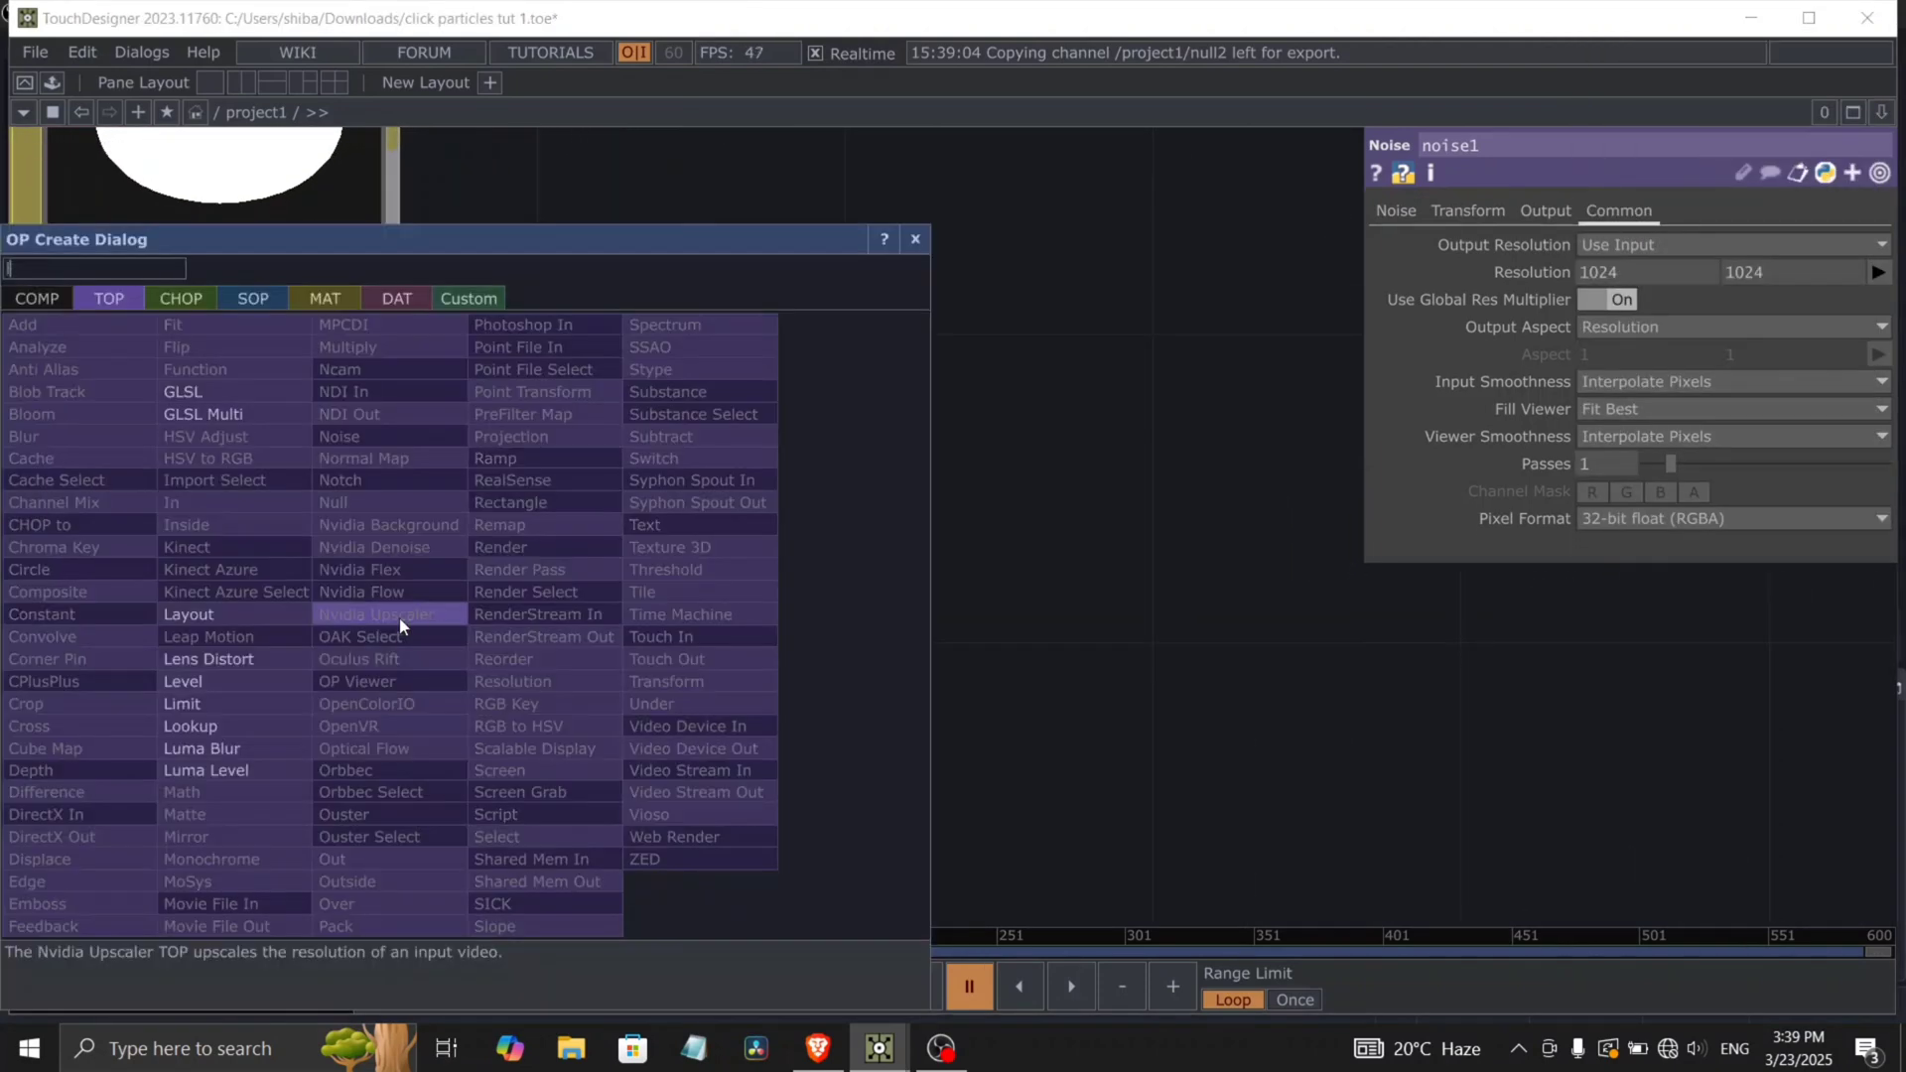
type("lev")
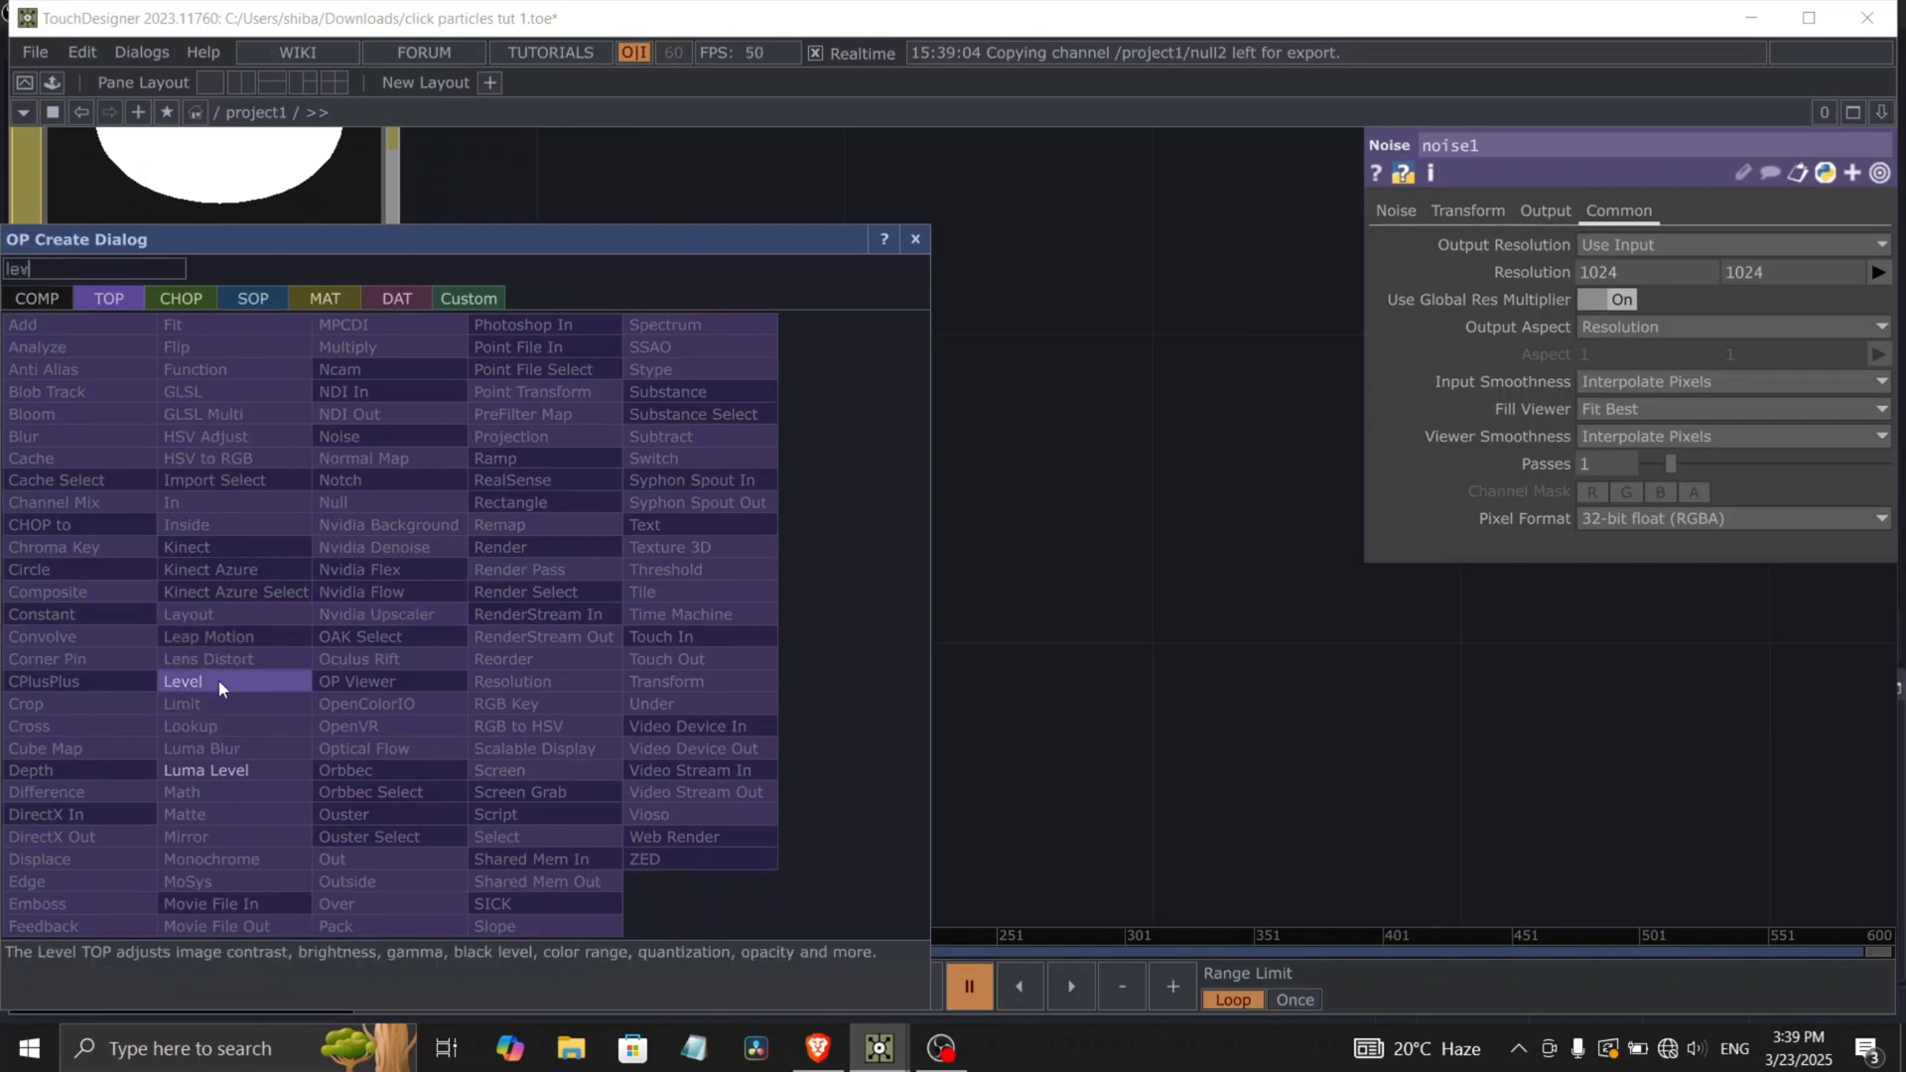
left_click(218, 681)
left_click(655, 658)
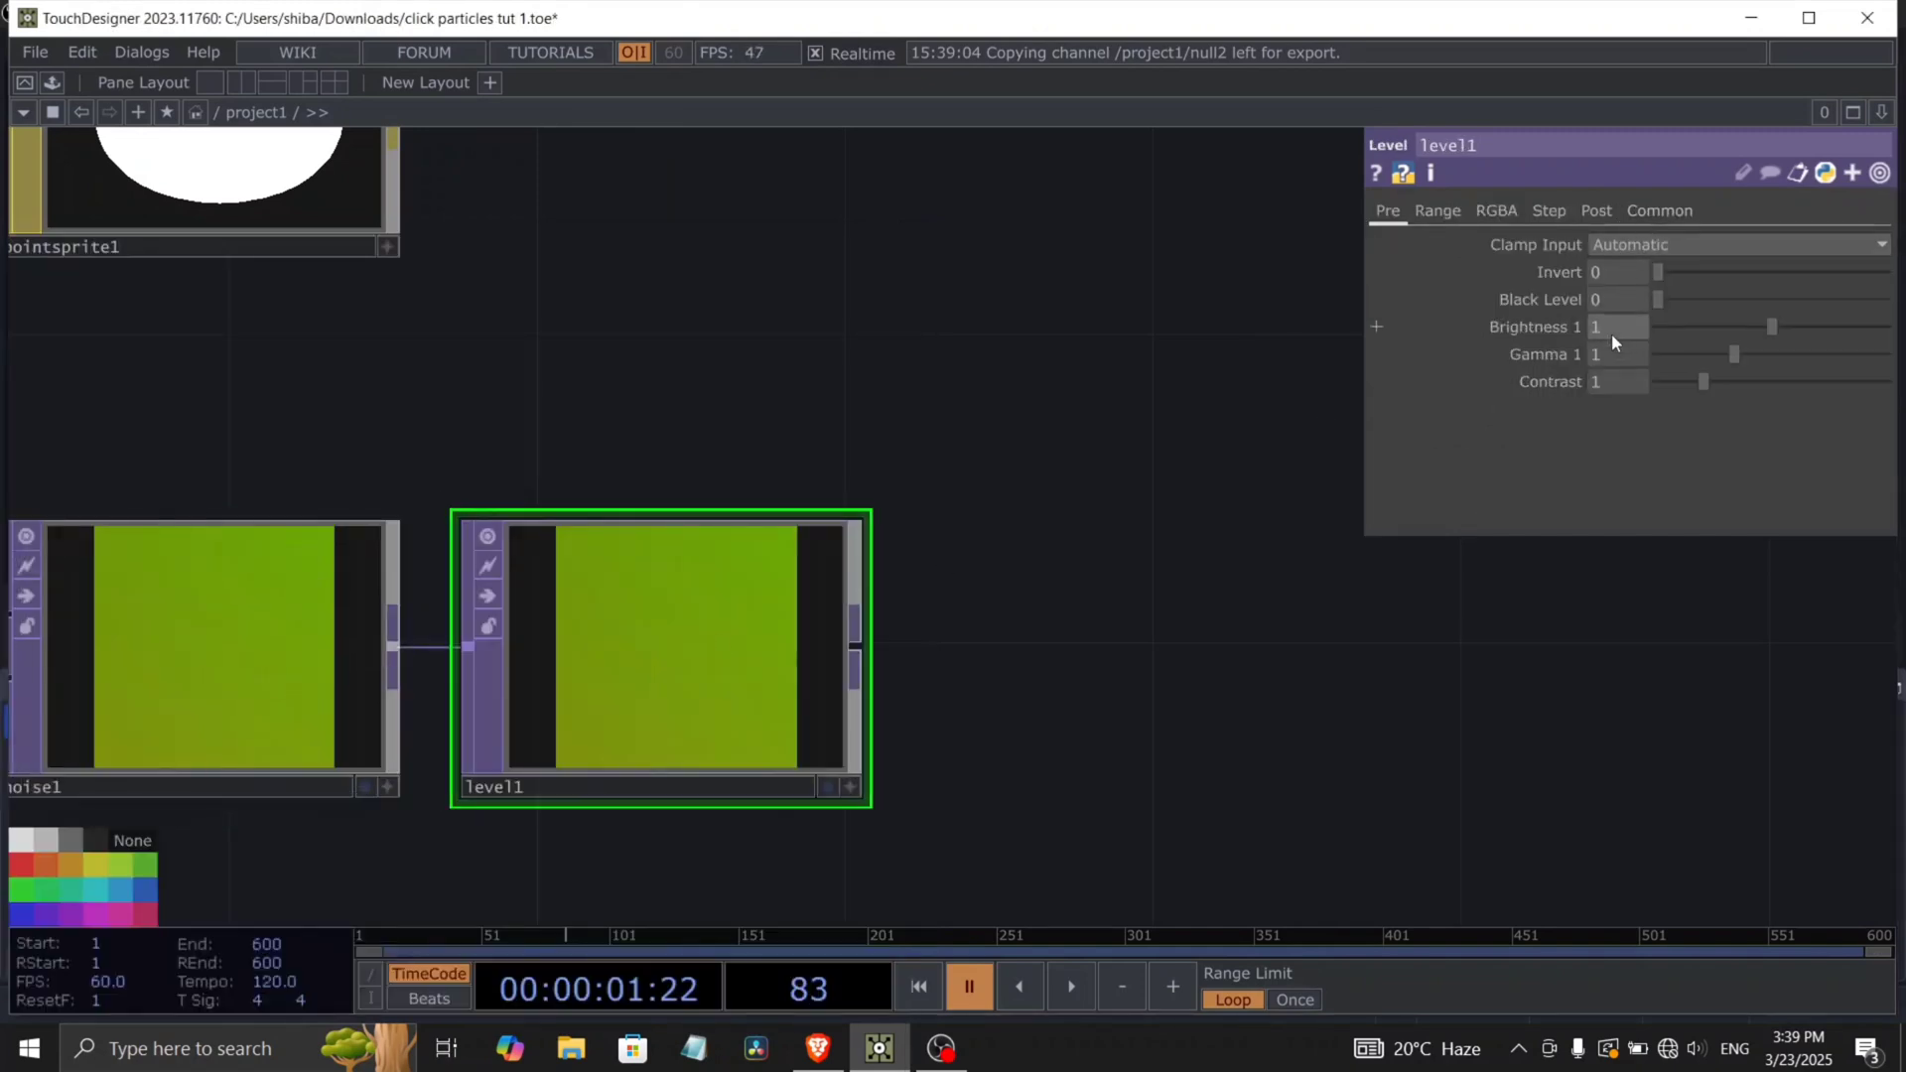
type("2")
key("Return")
Add an HSV Adjust TOP after level1.
left_click_drag(1171, 574, 981, 582)
right_click(670, 657)
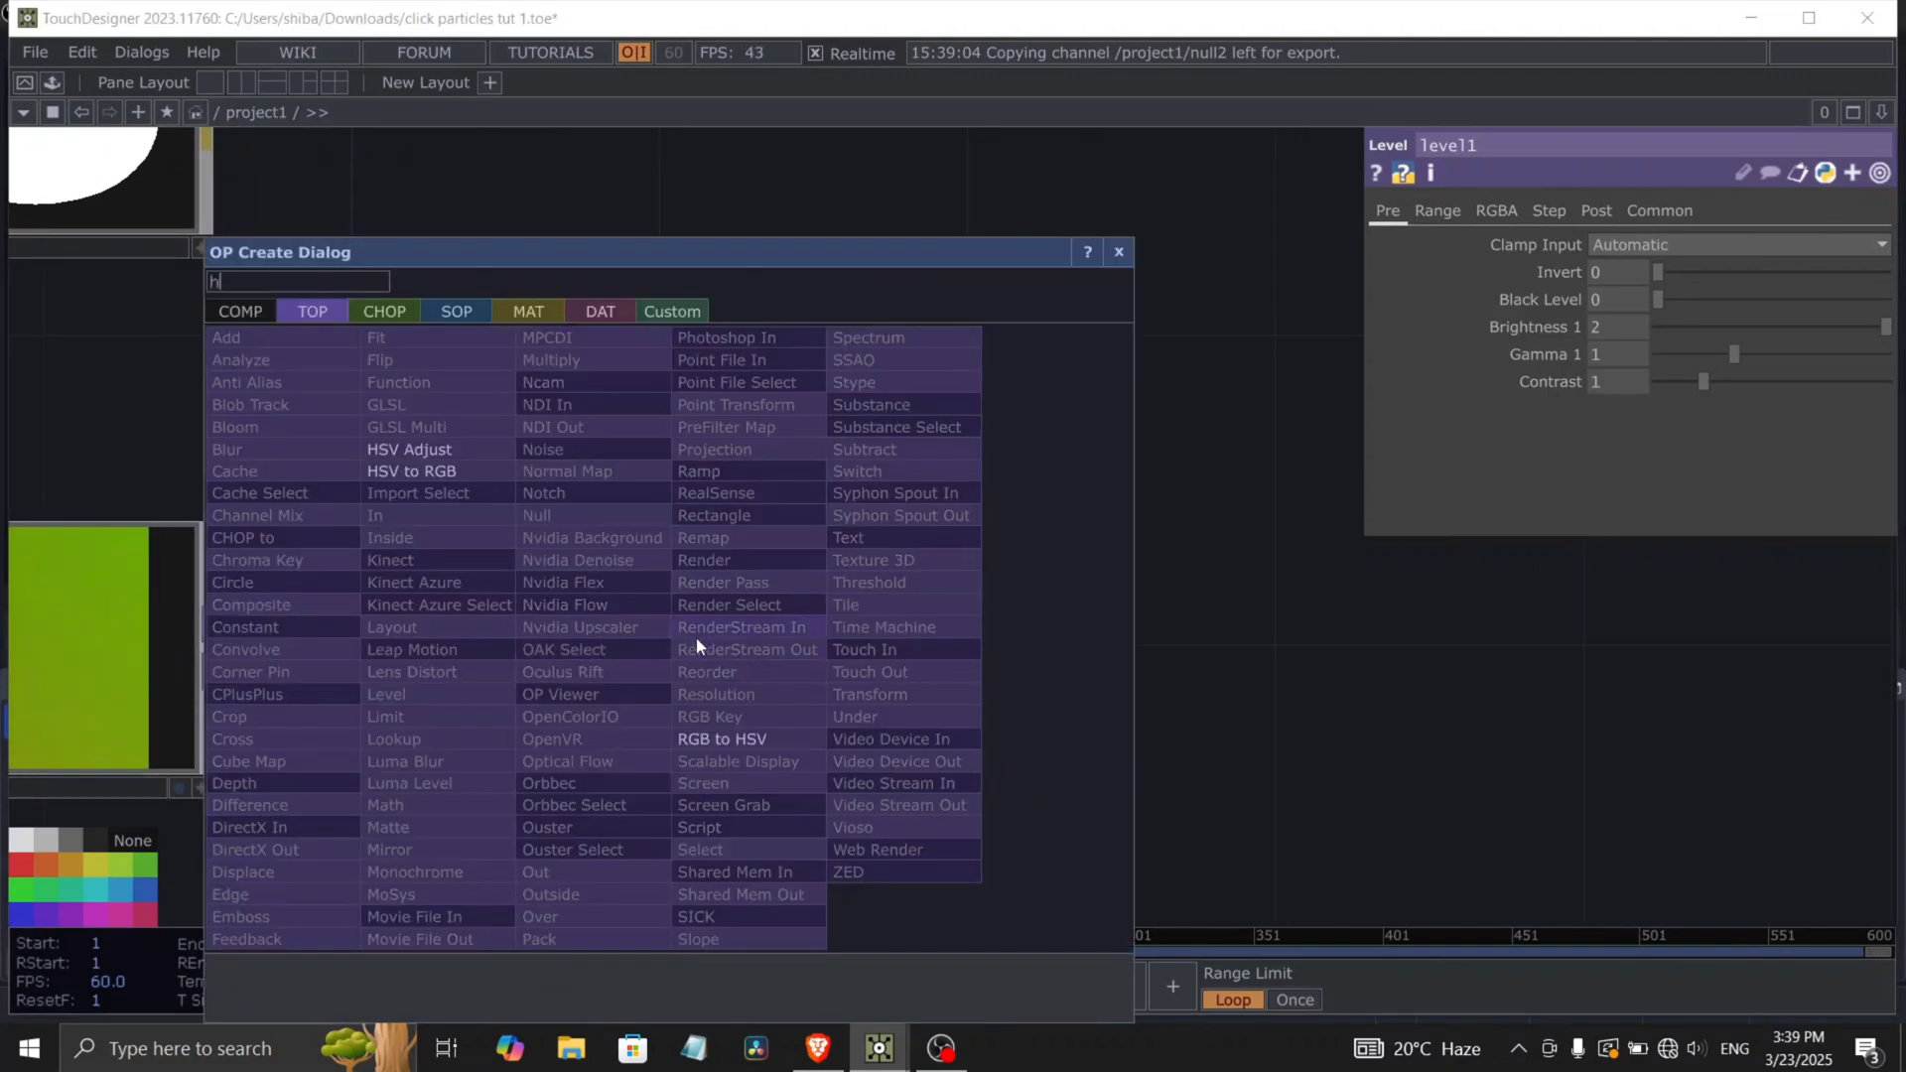
key("Escape")
left_click(934, 656)
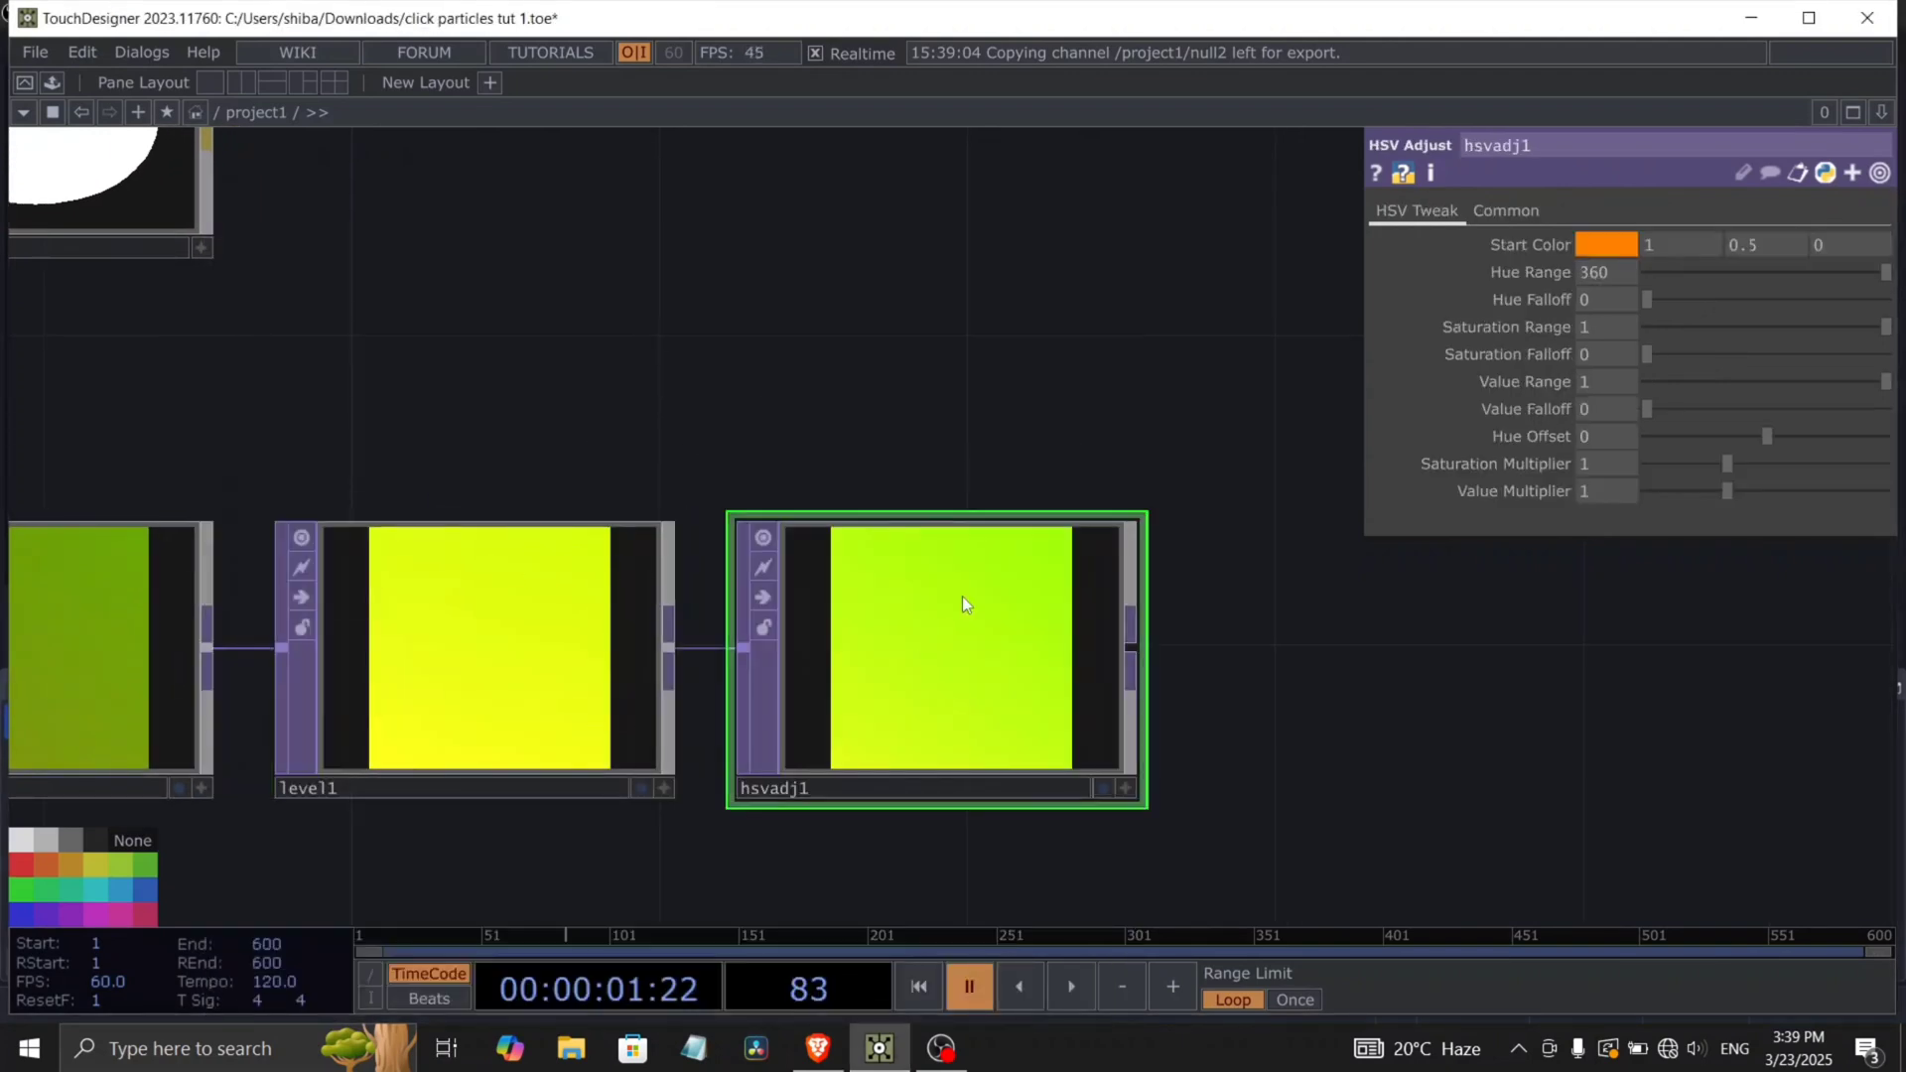
Add a Select CHOP in the empty area below the noise1, level1 and hsvadj1 chain.
left_click_drag(970, 305, 972, 222)
scroll(860, 487, "down", 2)
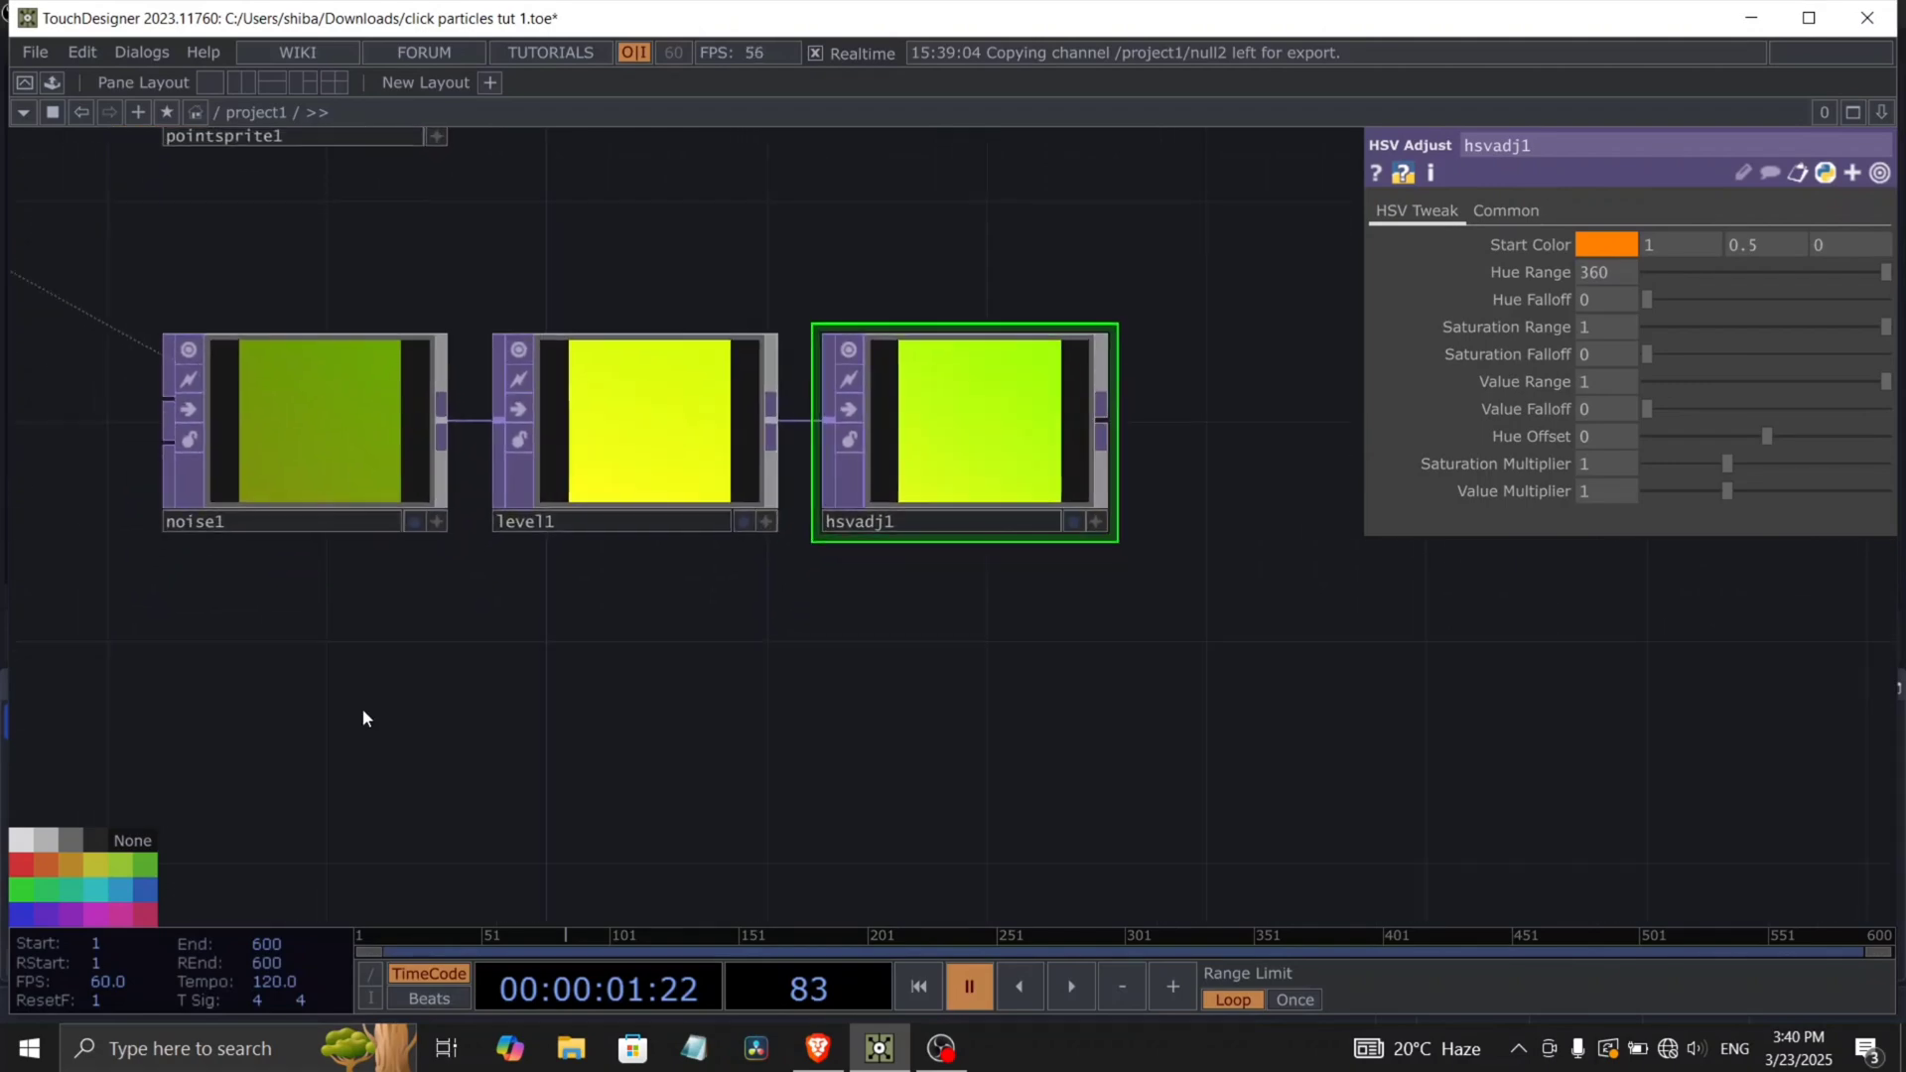
key("Tab")
type("se")
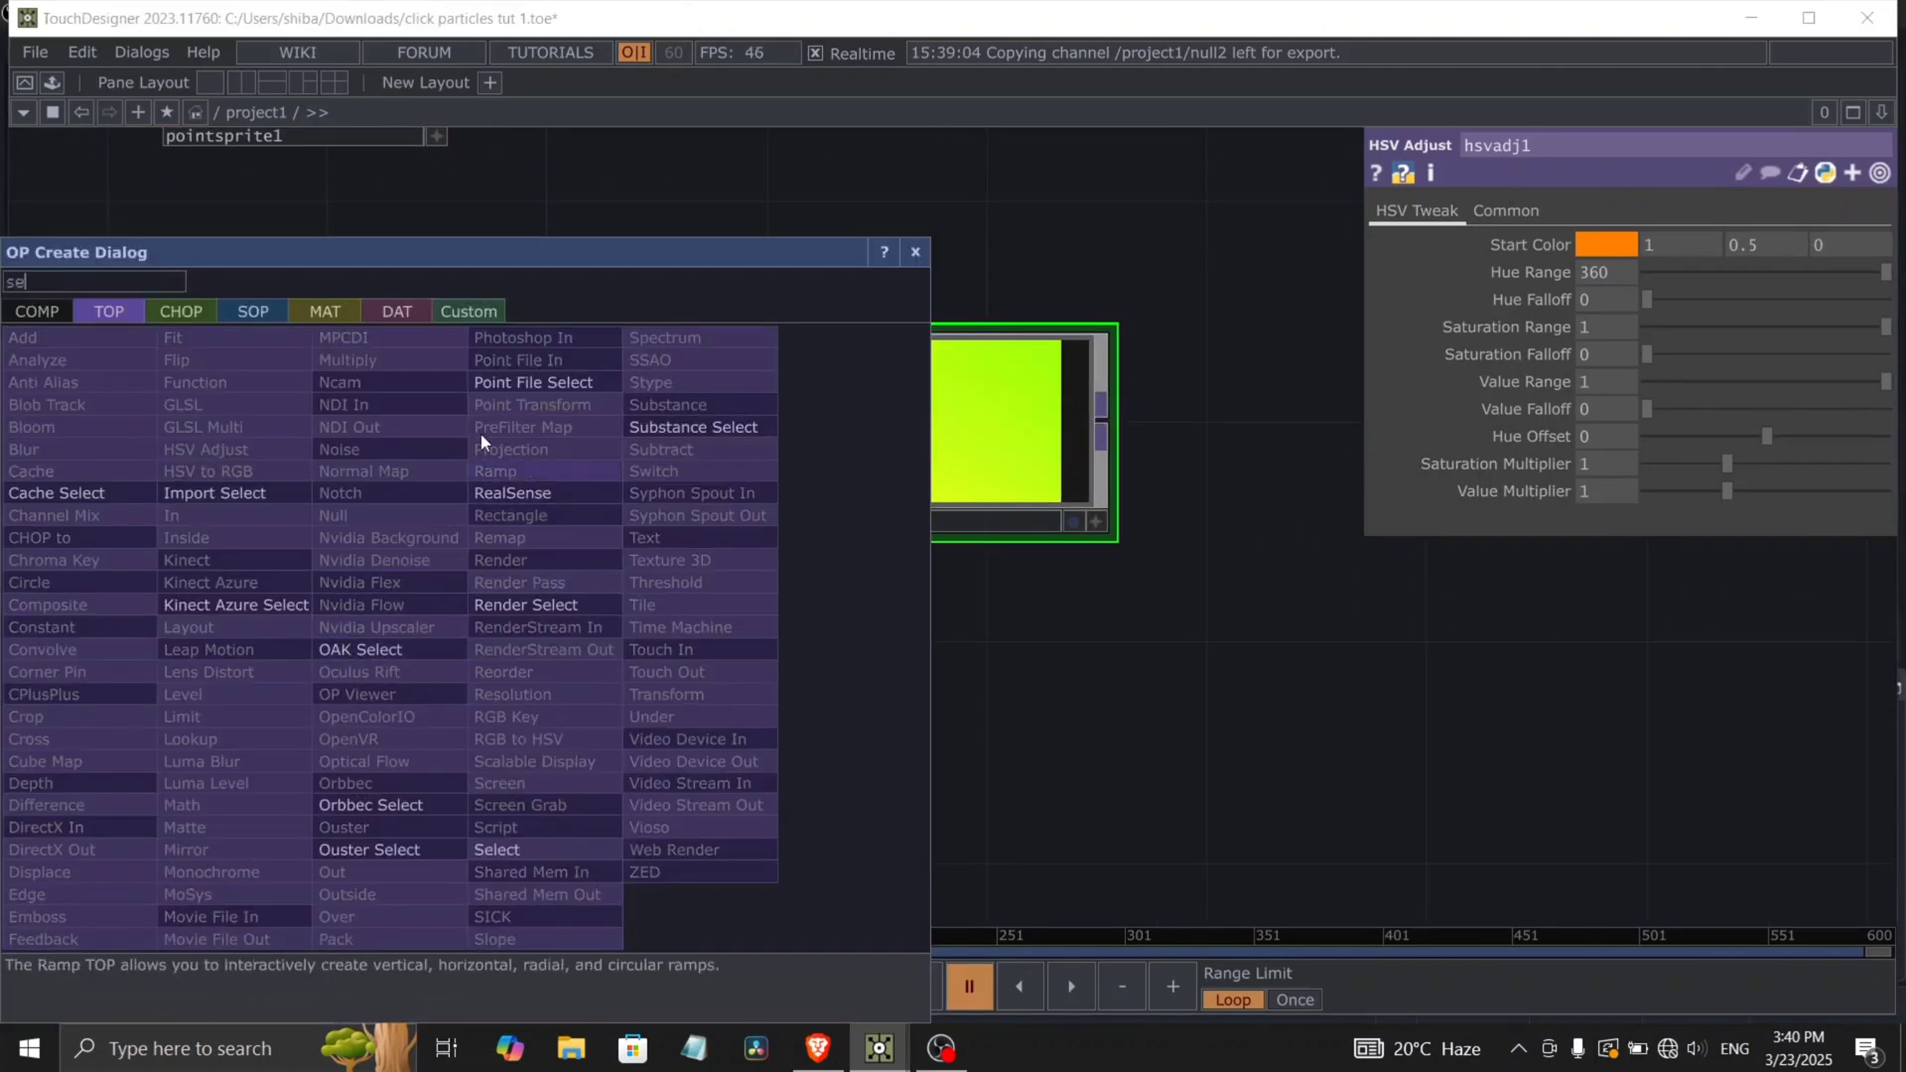
left_click(204, 311)
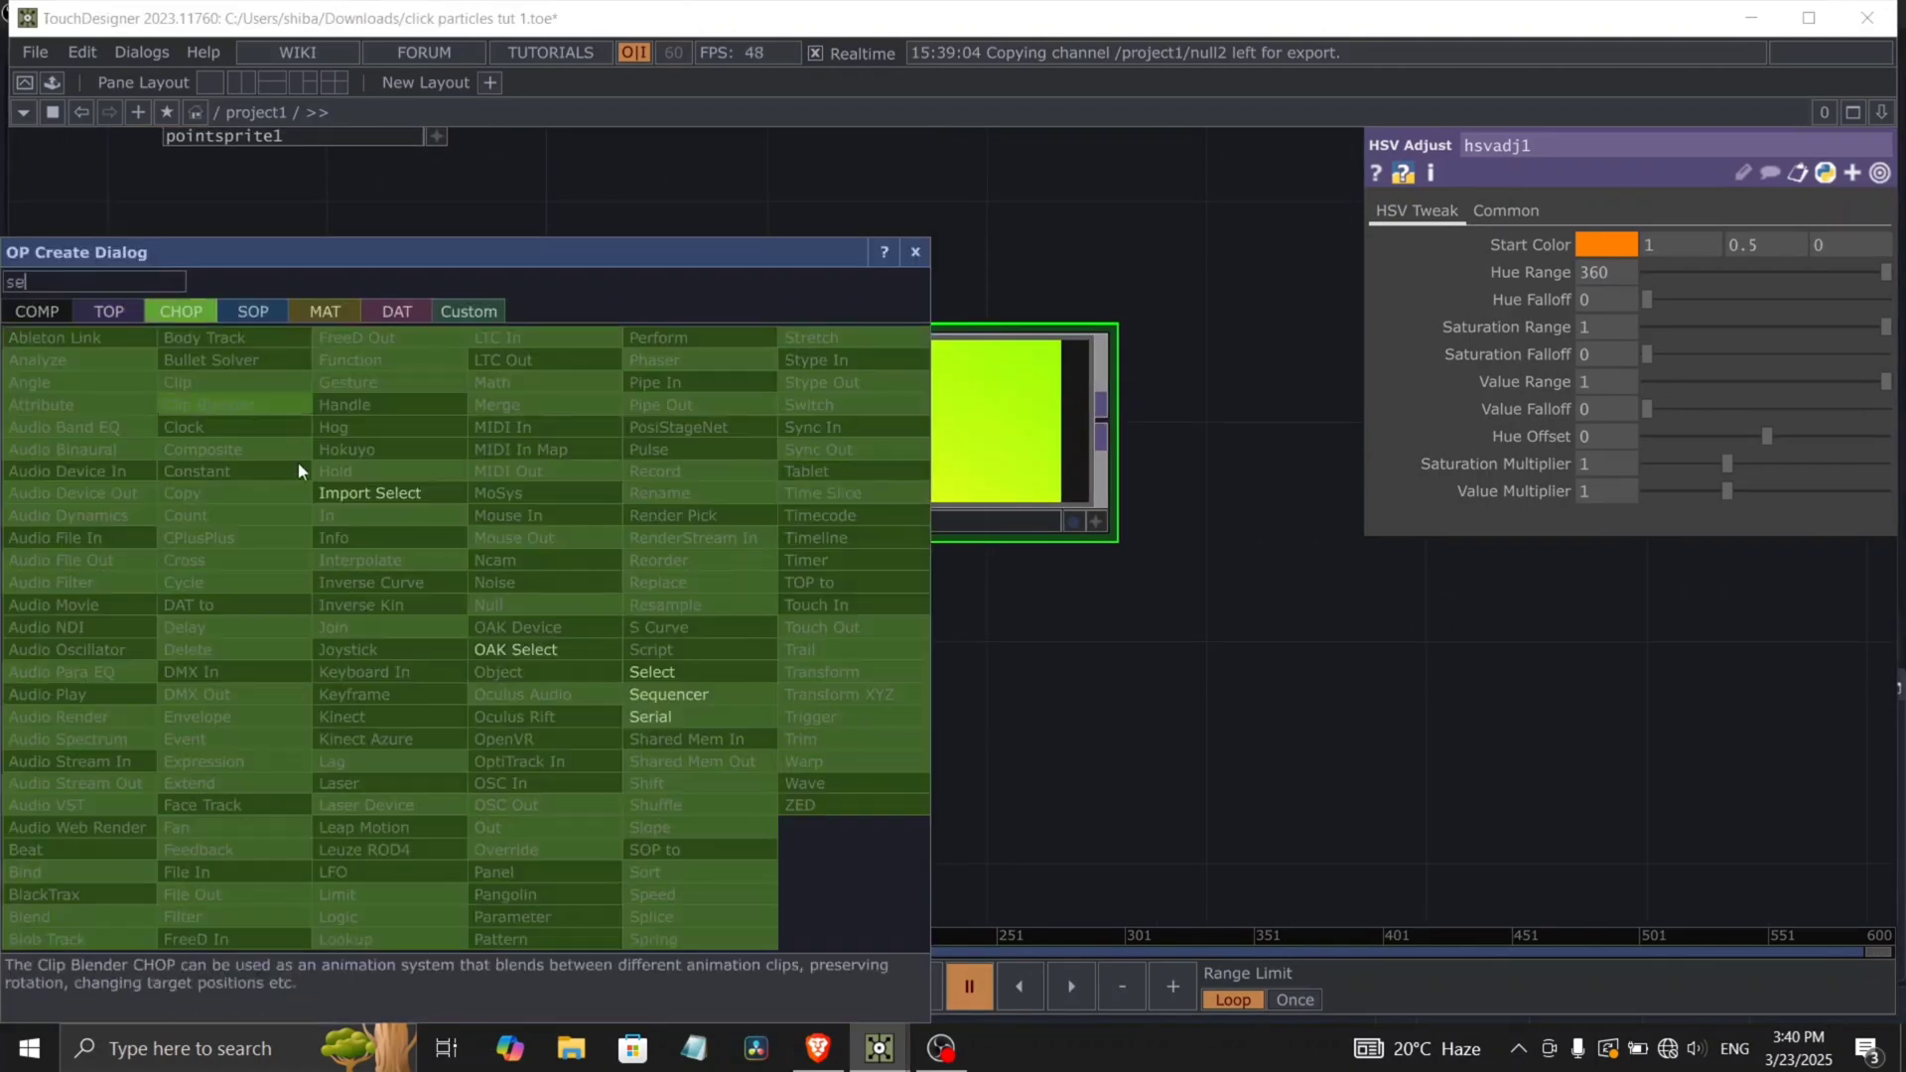
left_click(645, 673)
left_click(541, 703)
Assign math3 as the source CHOP of select4 and move select4 directly below noise1.
scroll(1123, 634, "down", 5)
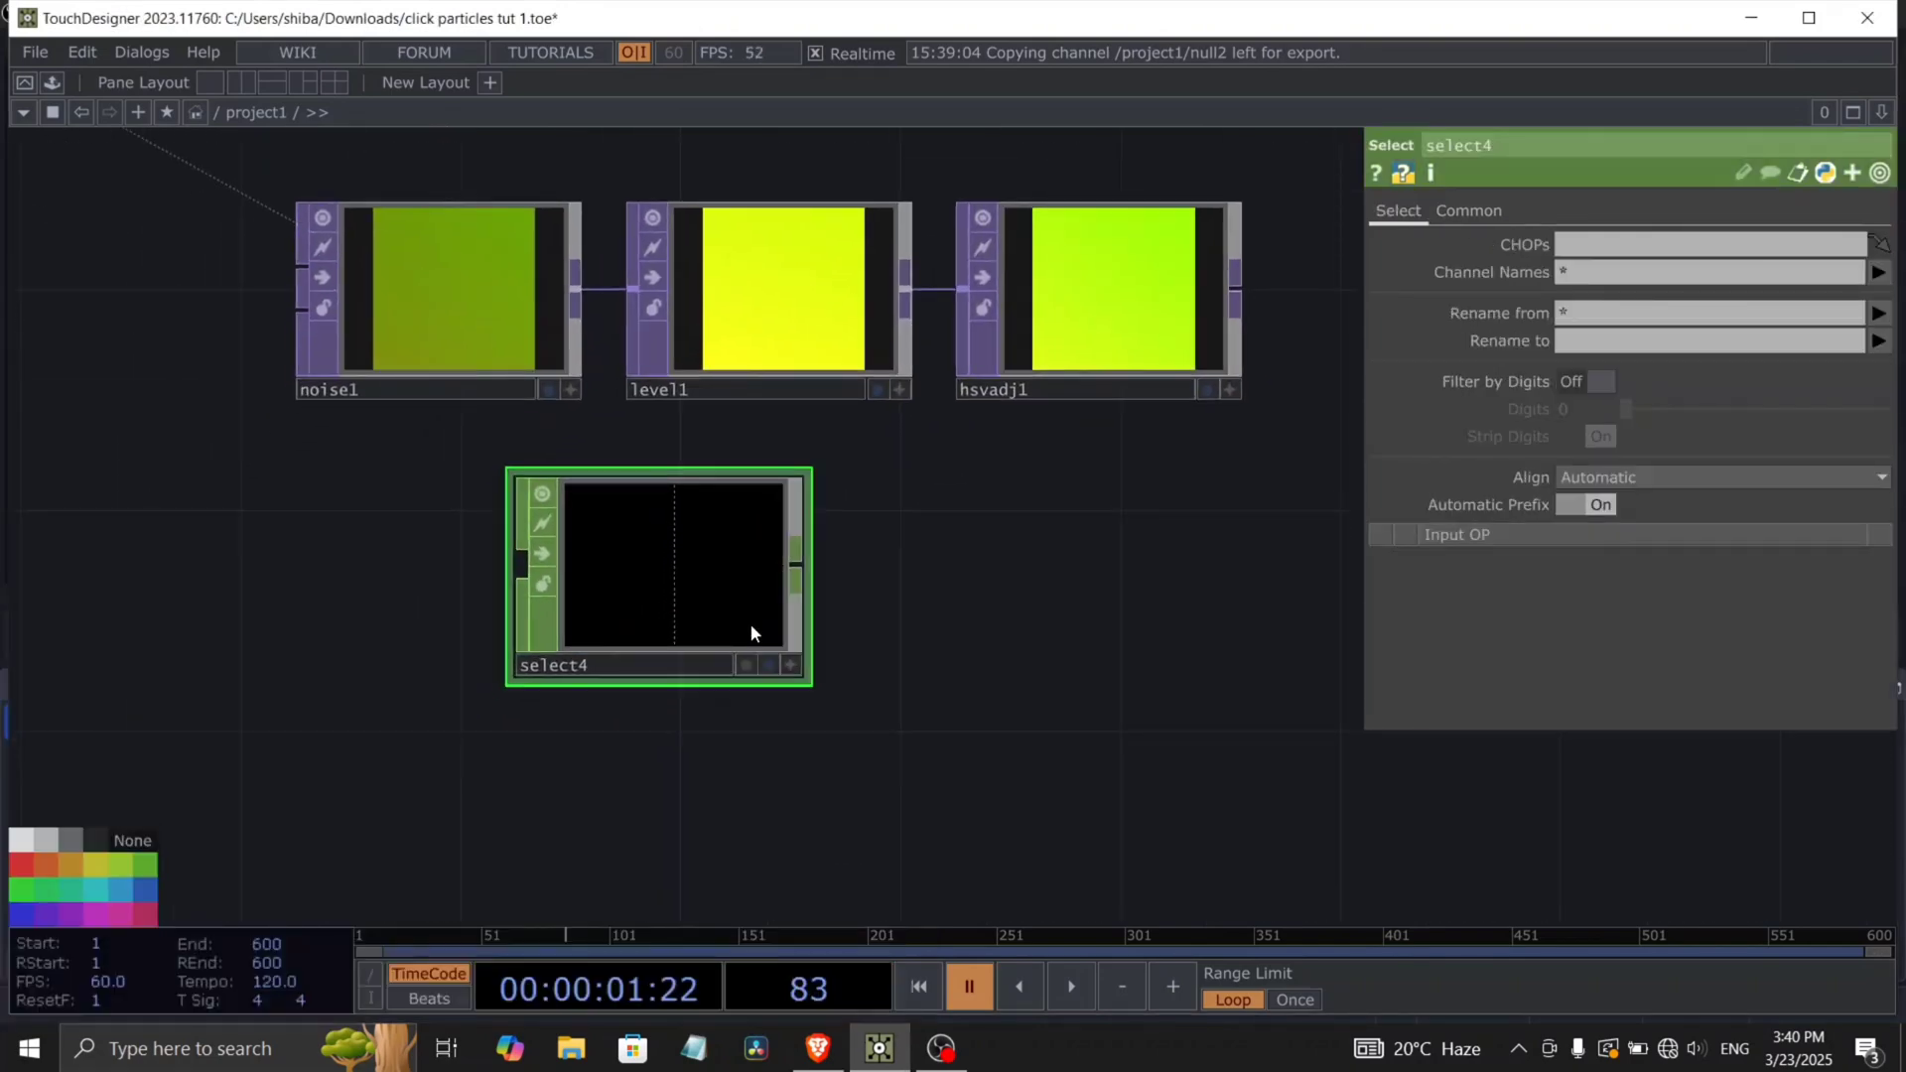
left_click_drag(263, 514, 856, 648)
scroll(856, 648, "up", 3)
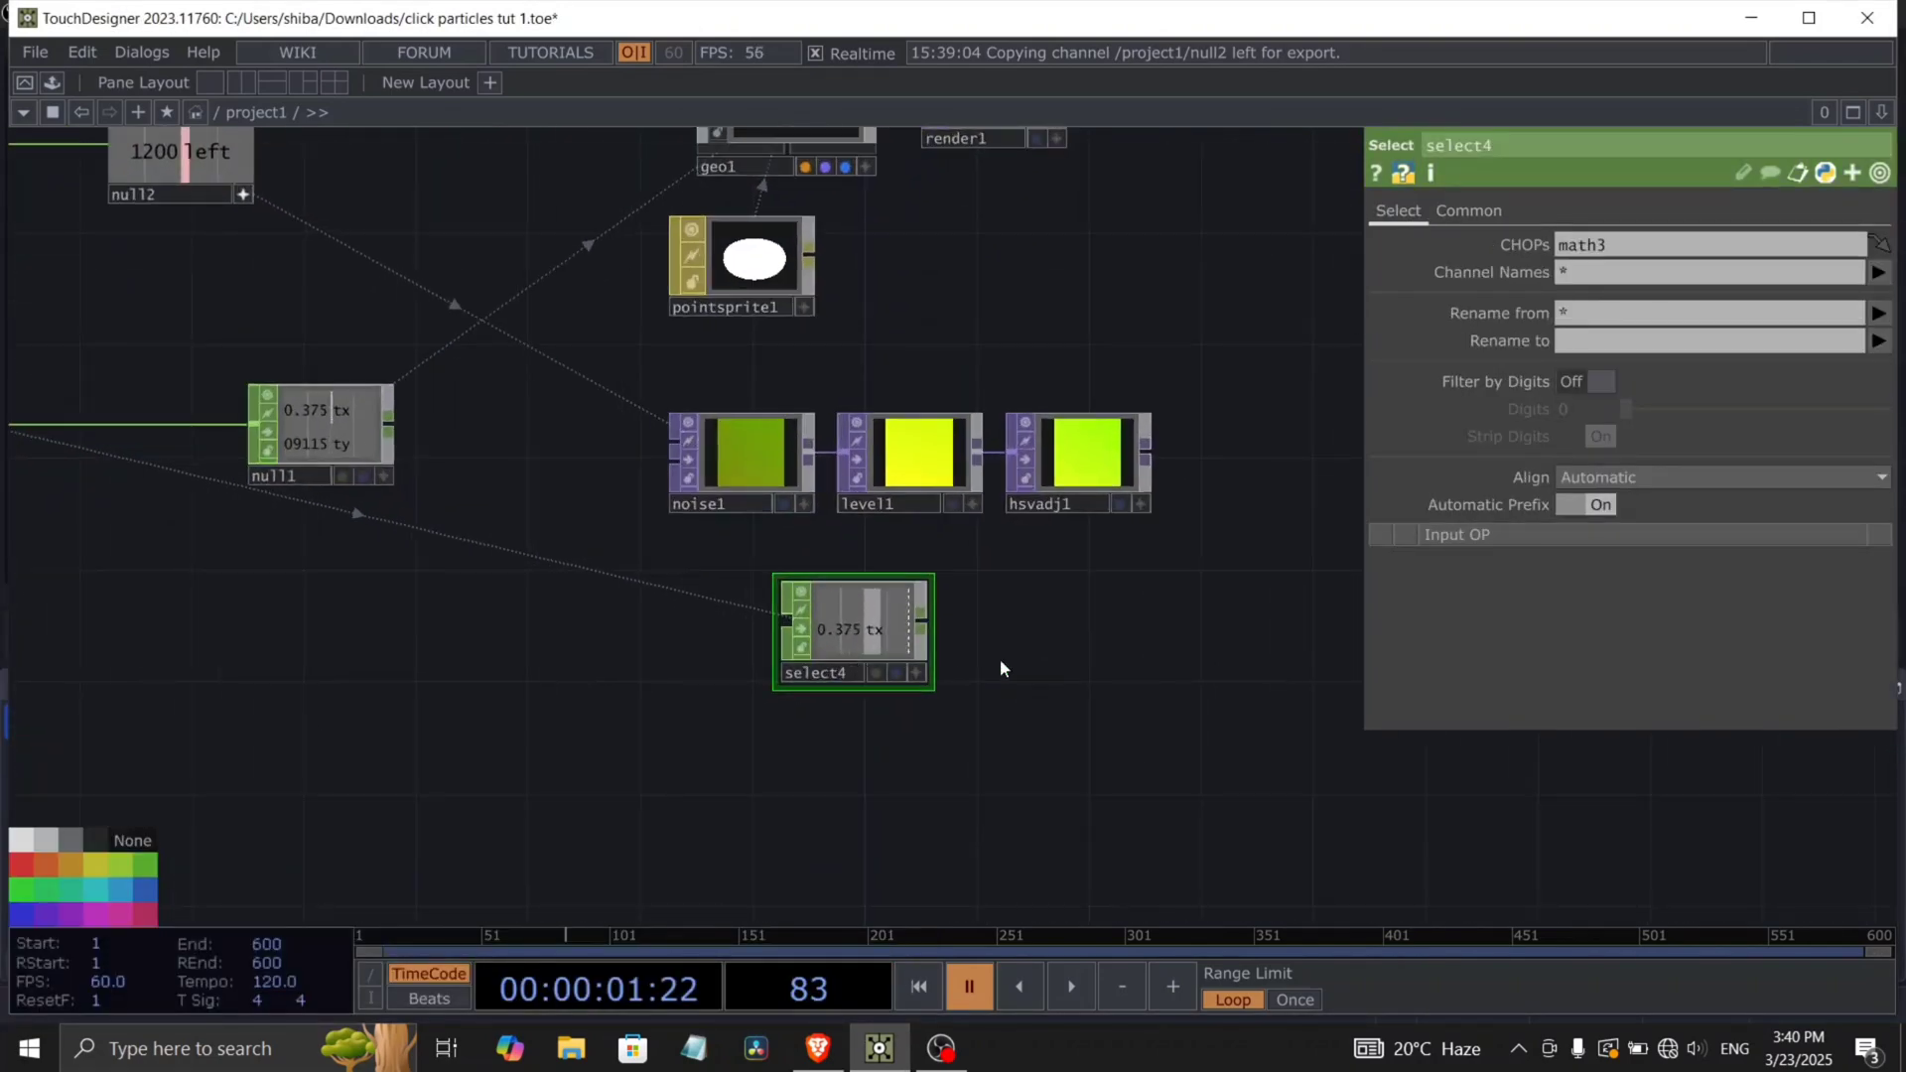
left_click_drag(1087, 649, 1050, 652)
left_click_drag(830, 625, 699, 639)
Add a Math CHOP after select4.
left_click_drag(493, 686, 1197, 658)
scroll(677, 543, "right", 8)
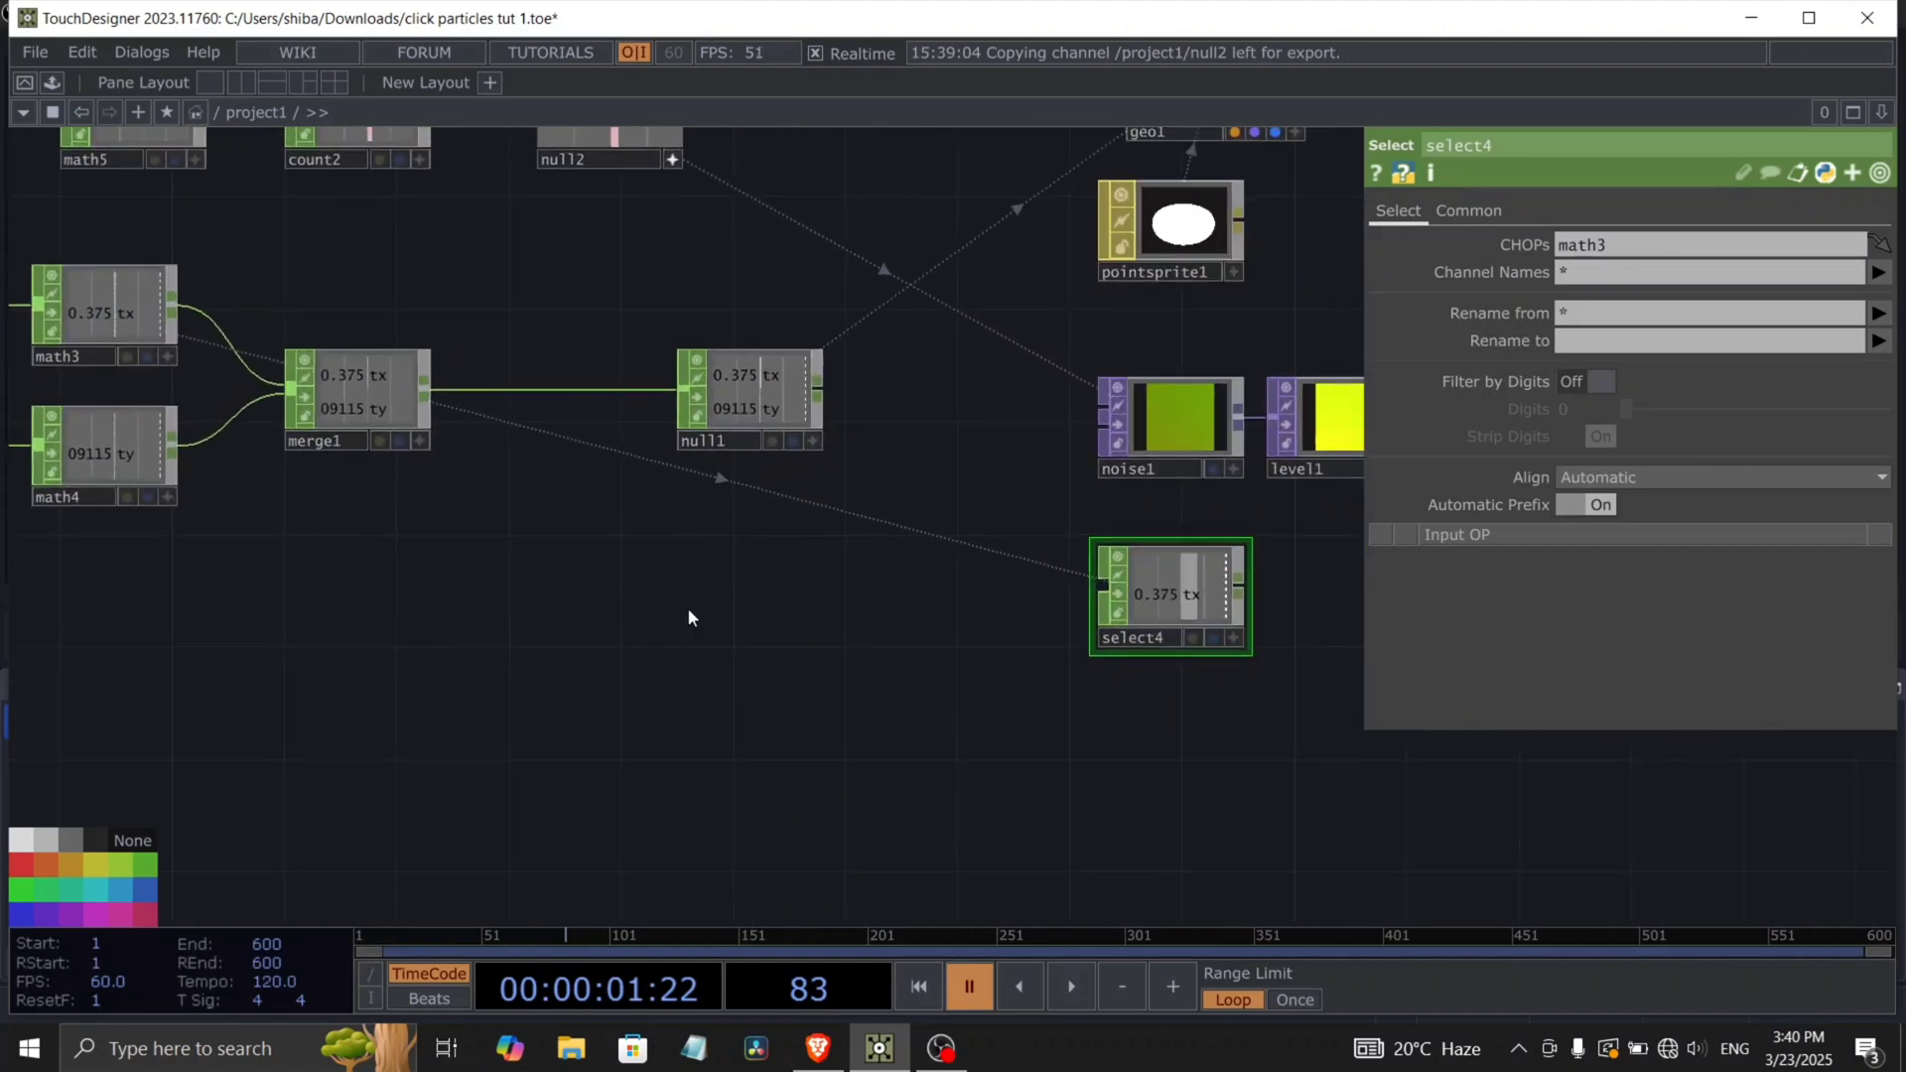
scroll(1022, 638, "up", 4)
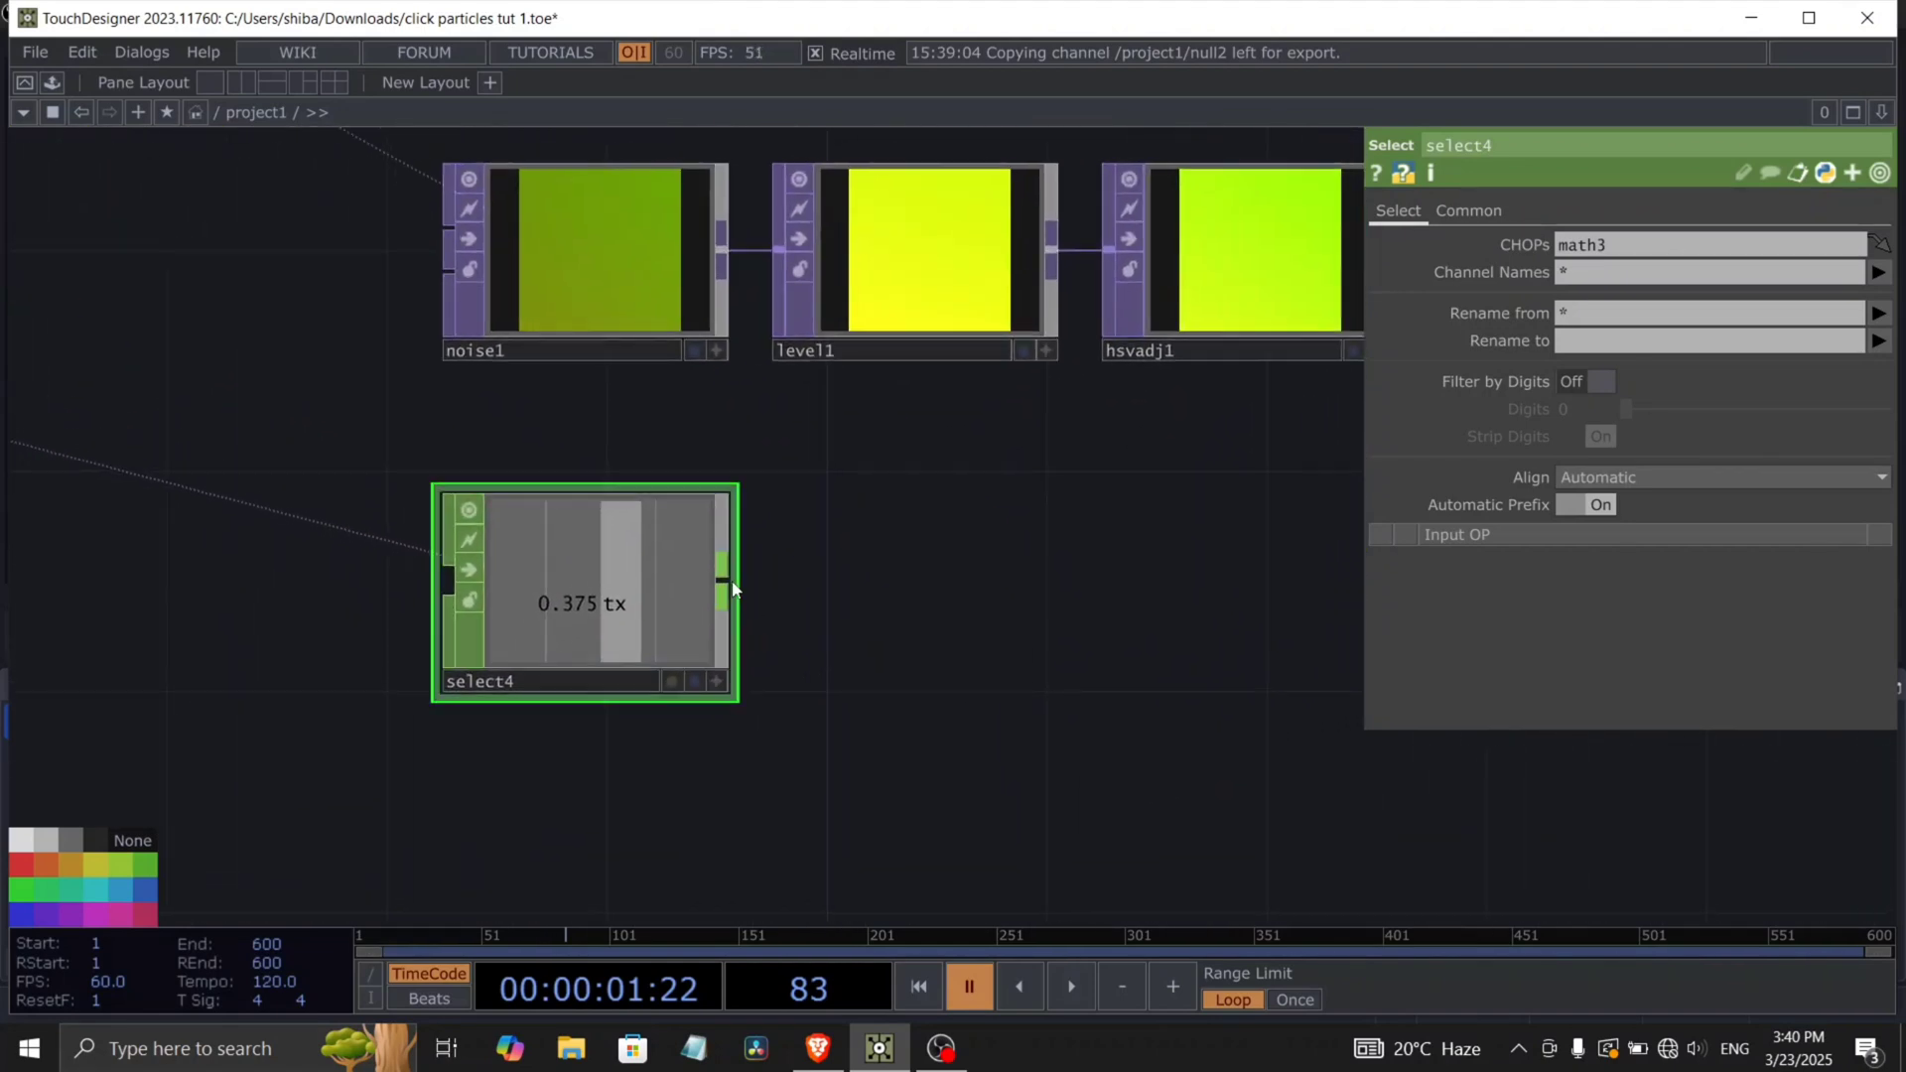
key("Tab")
type("mat")
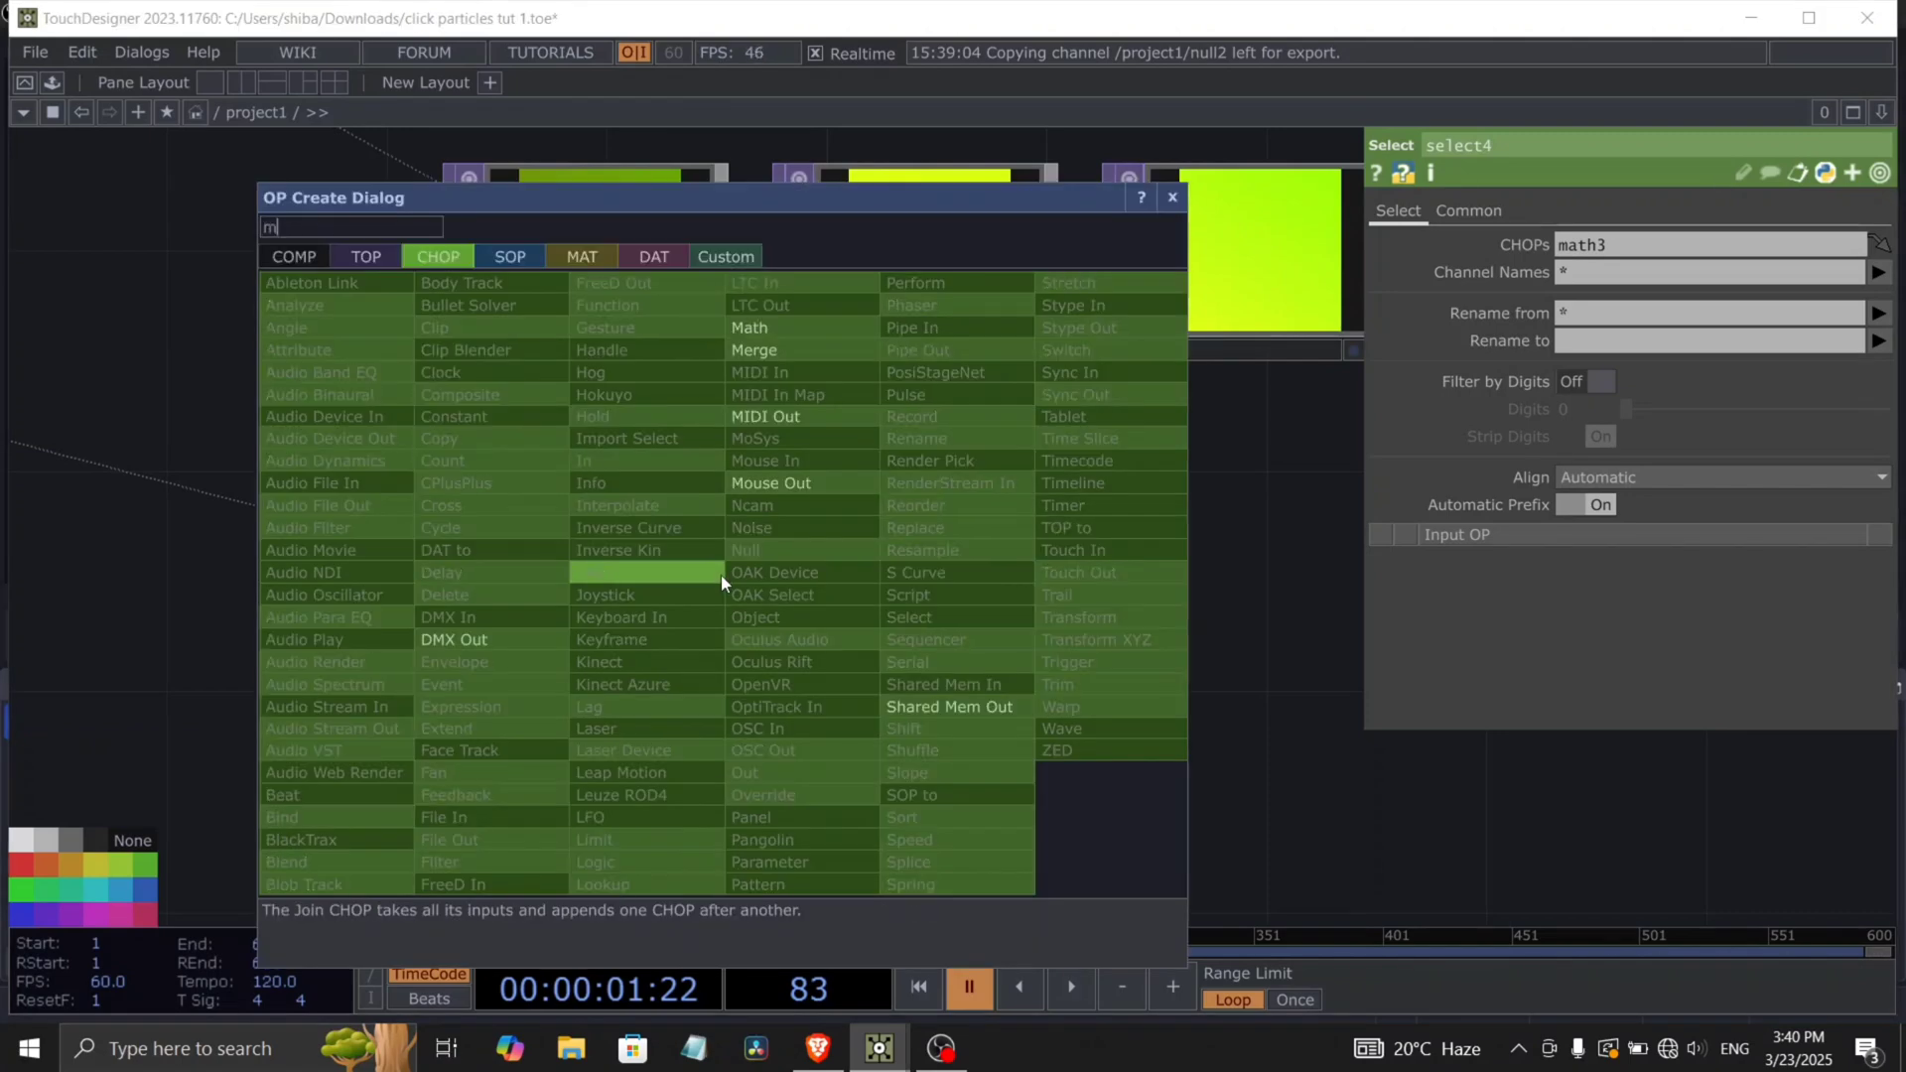
left_click(824, 328)
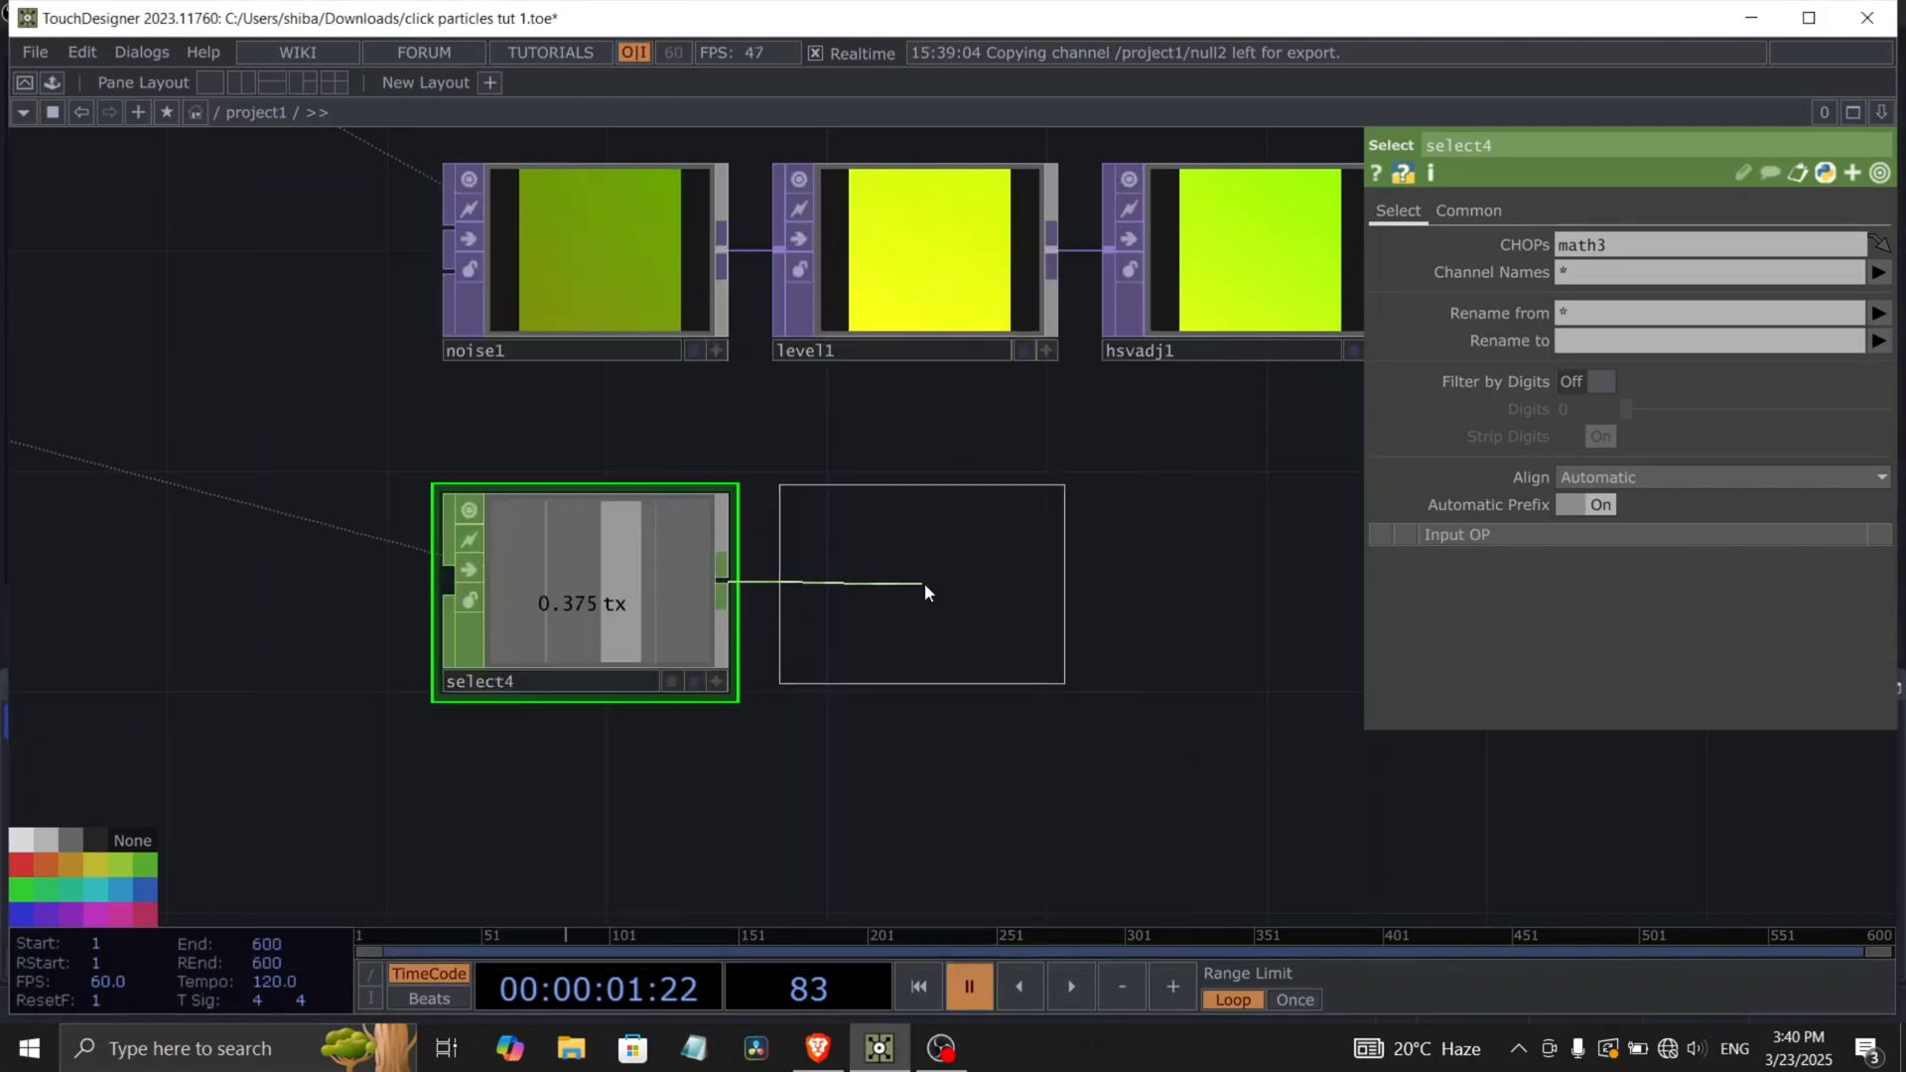
left_click(926, 584)
Set math6's From Range to -16/9 and 16/9 and its To Range to -360 and 360.
left_click(1516, 213)
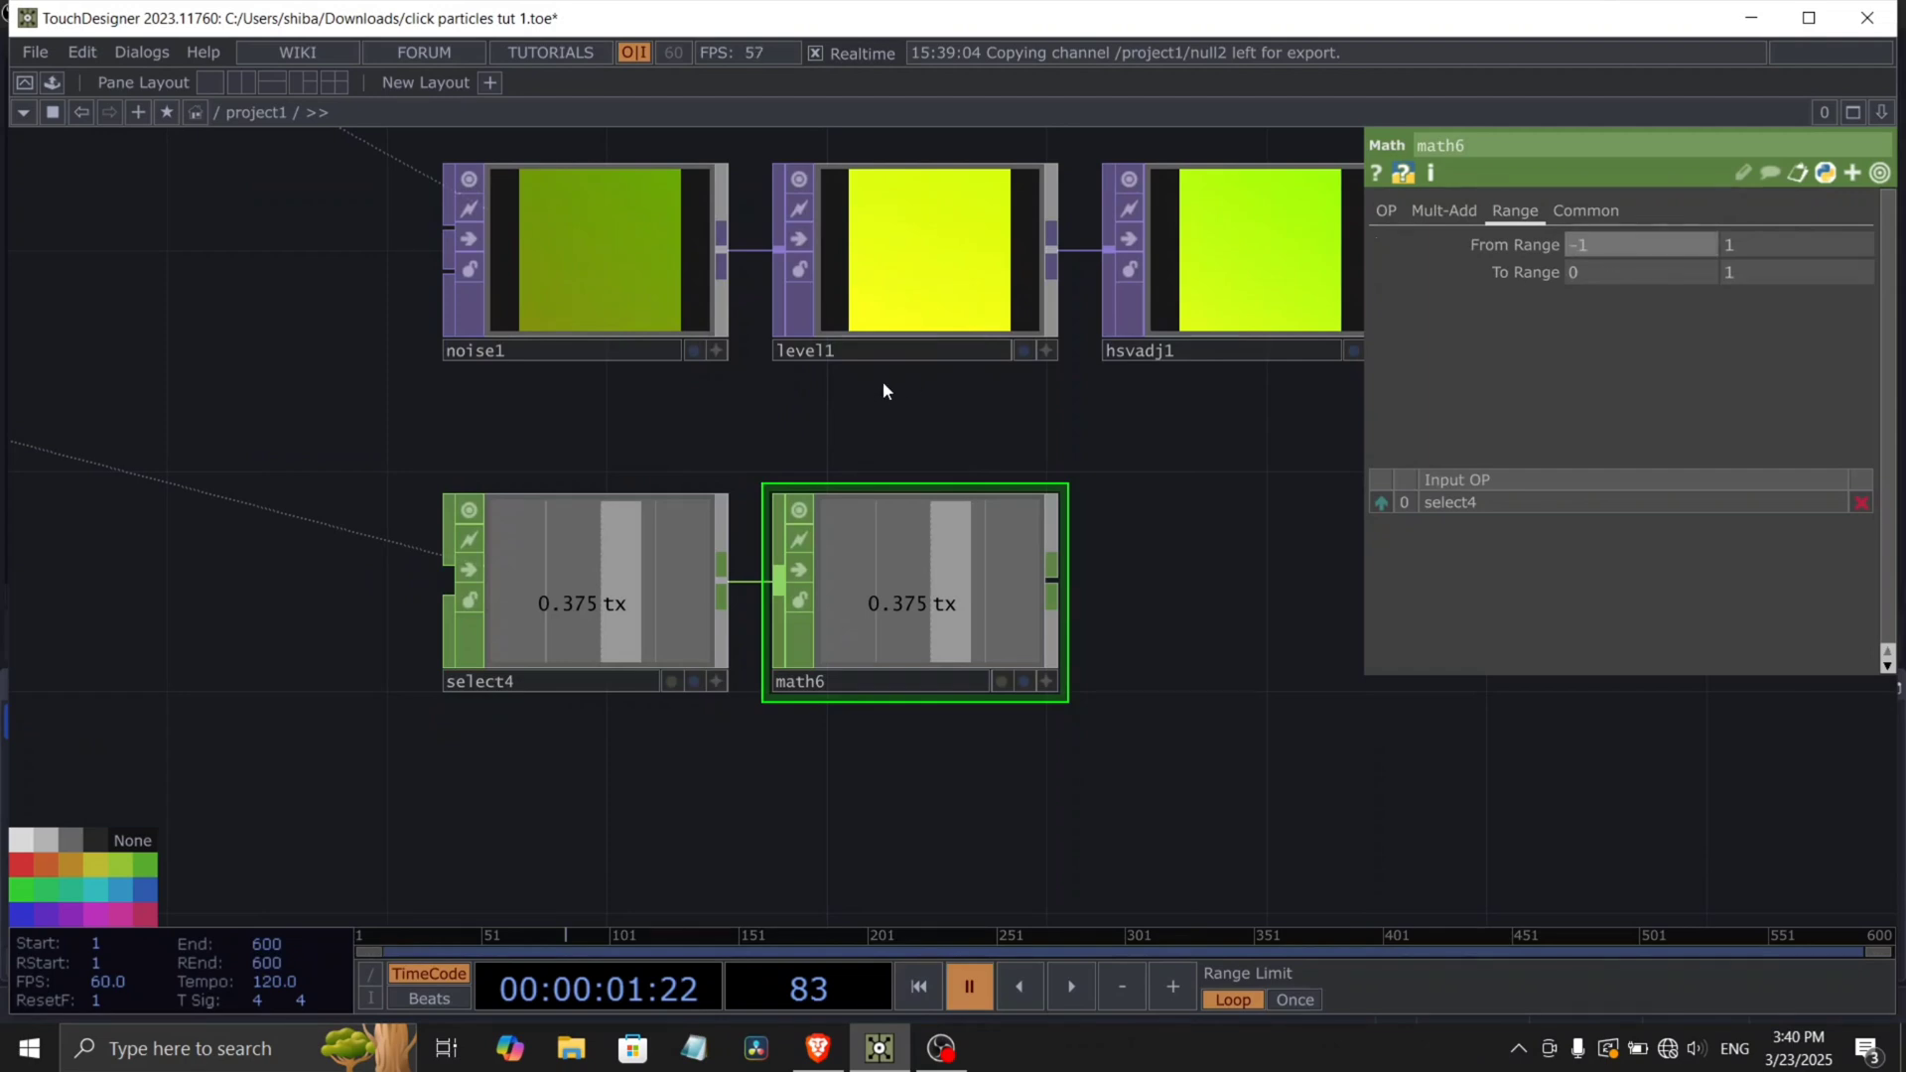
type("-16/9")
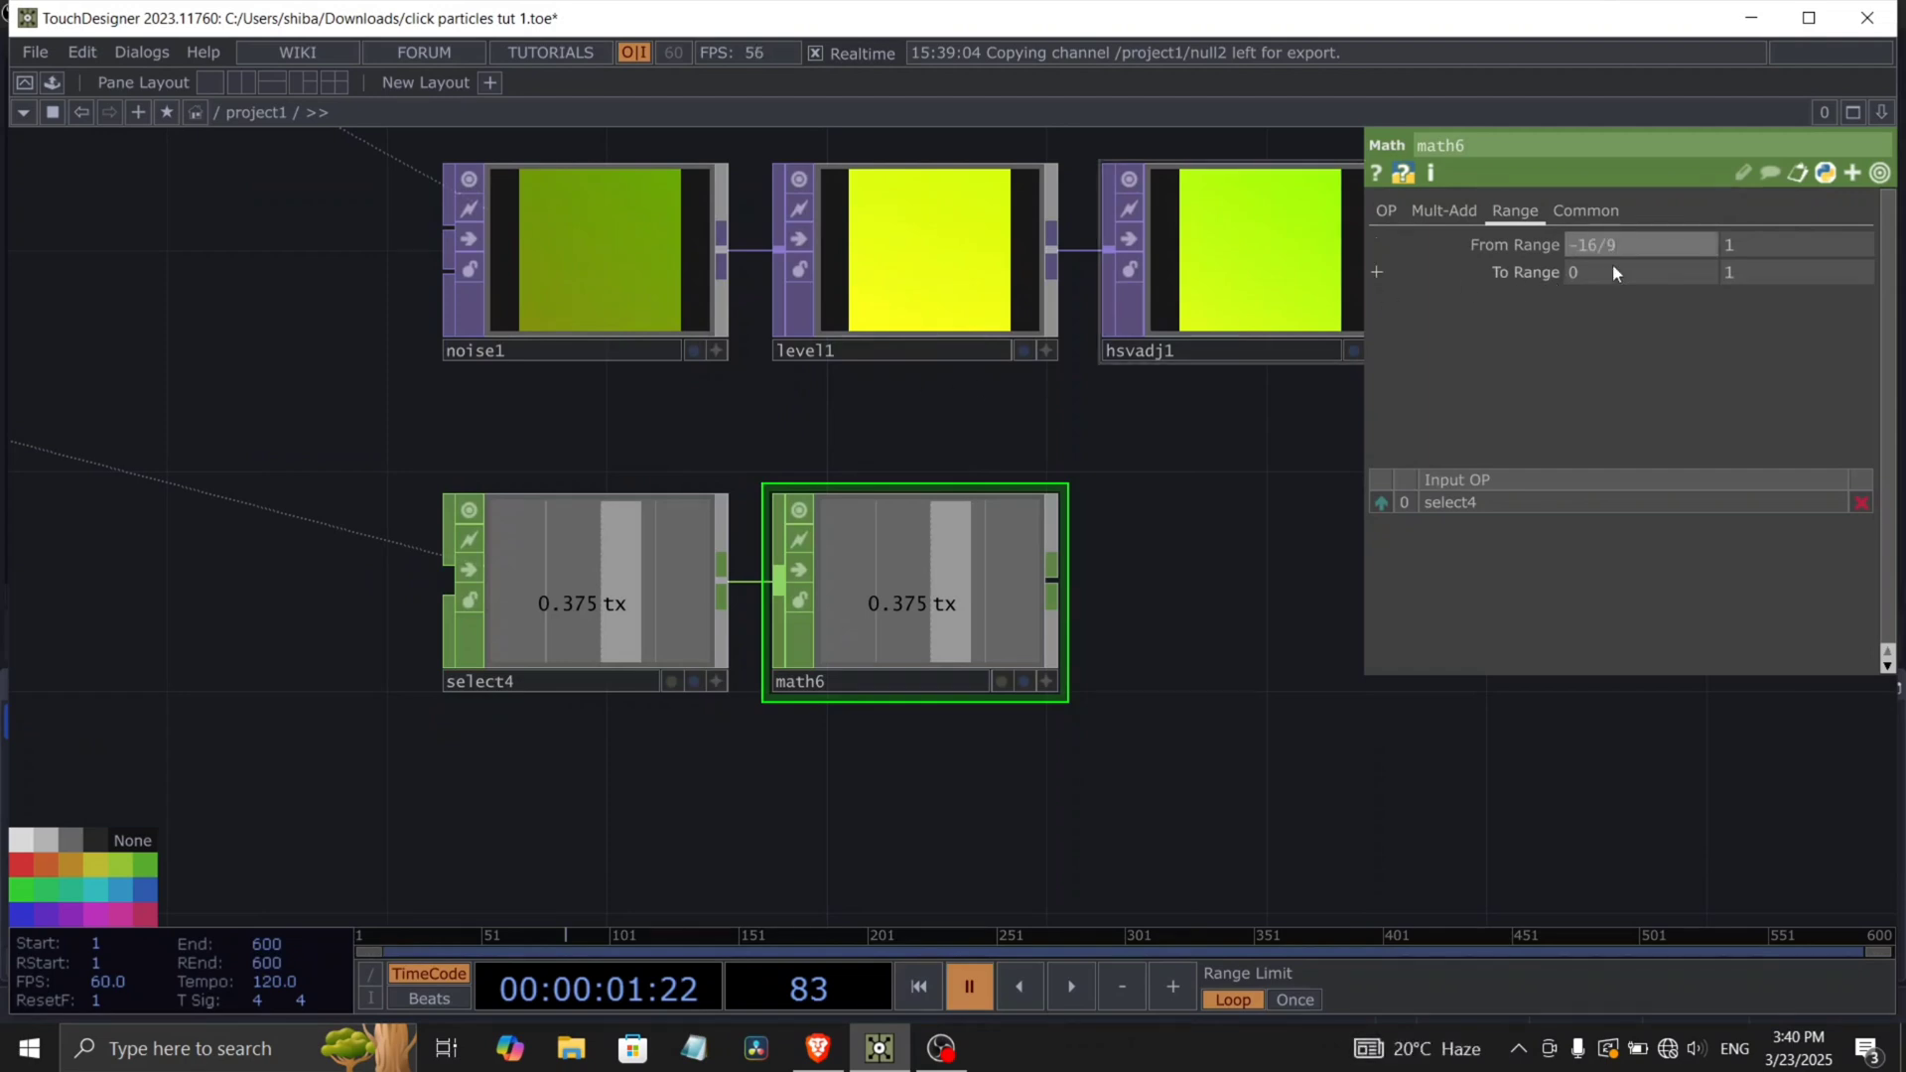
left_click(1737, 239)
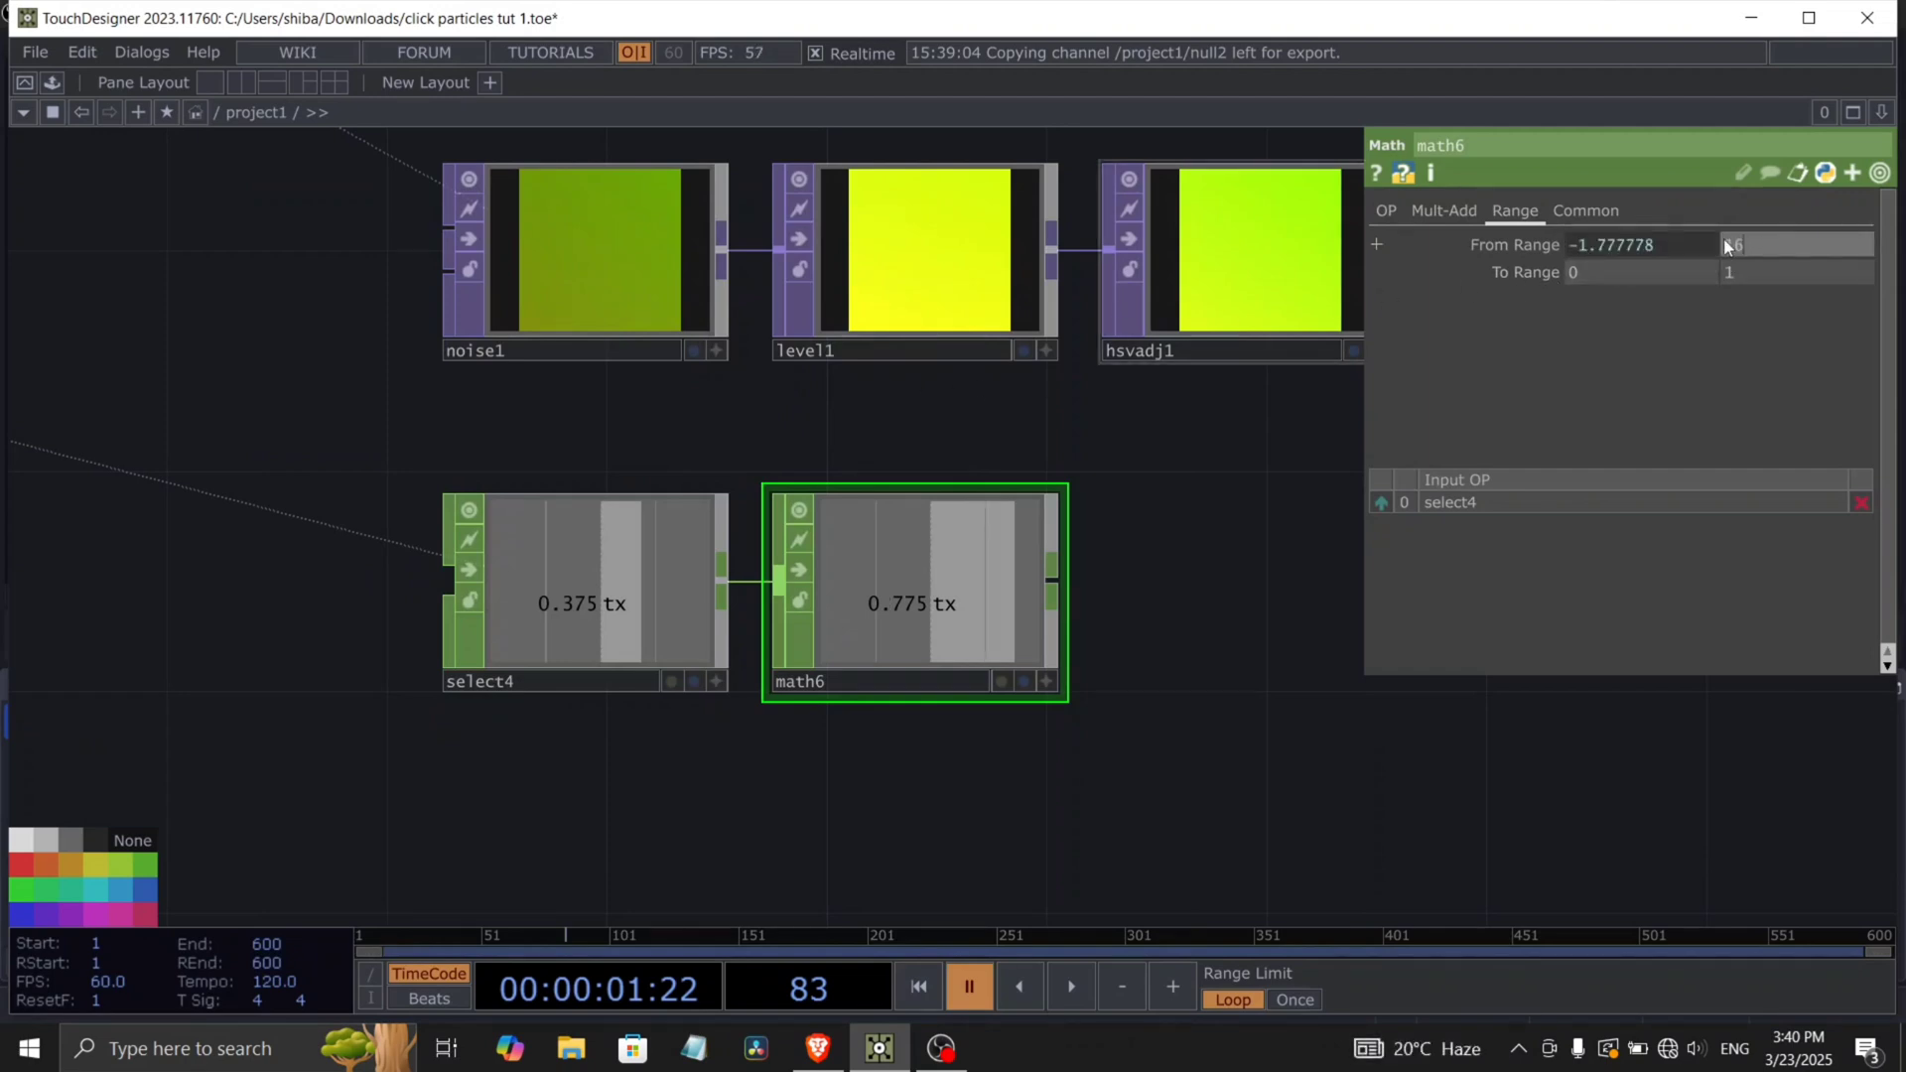
type("16/9")
key("Return")
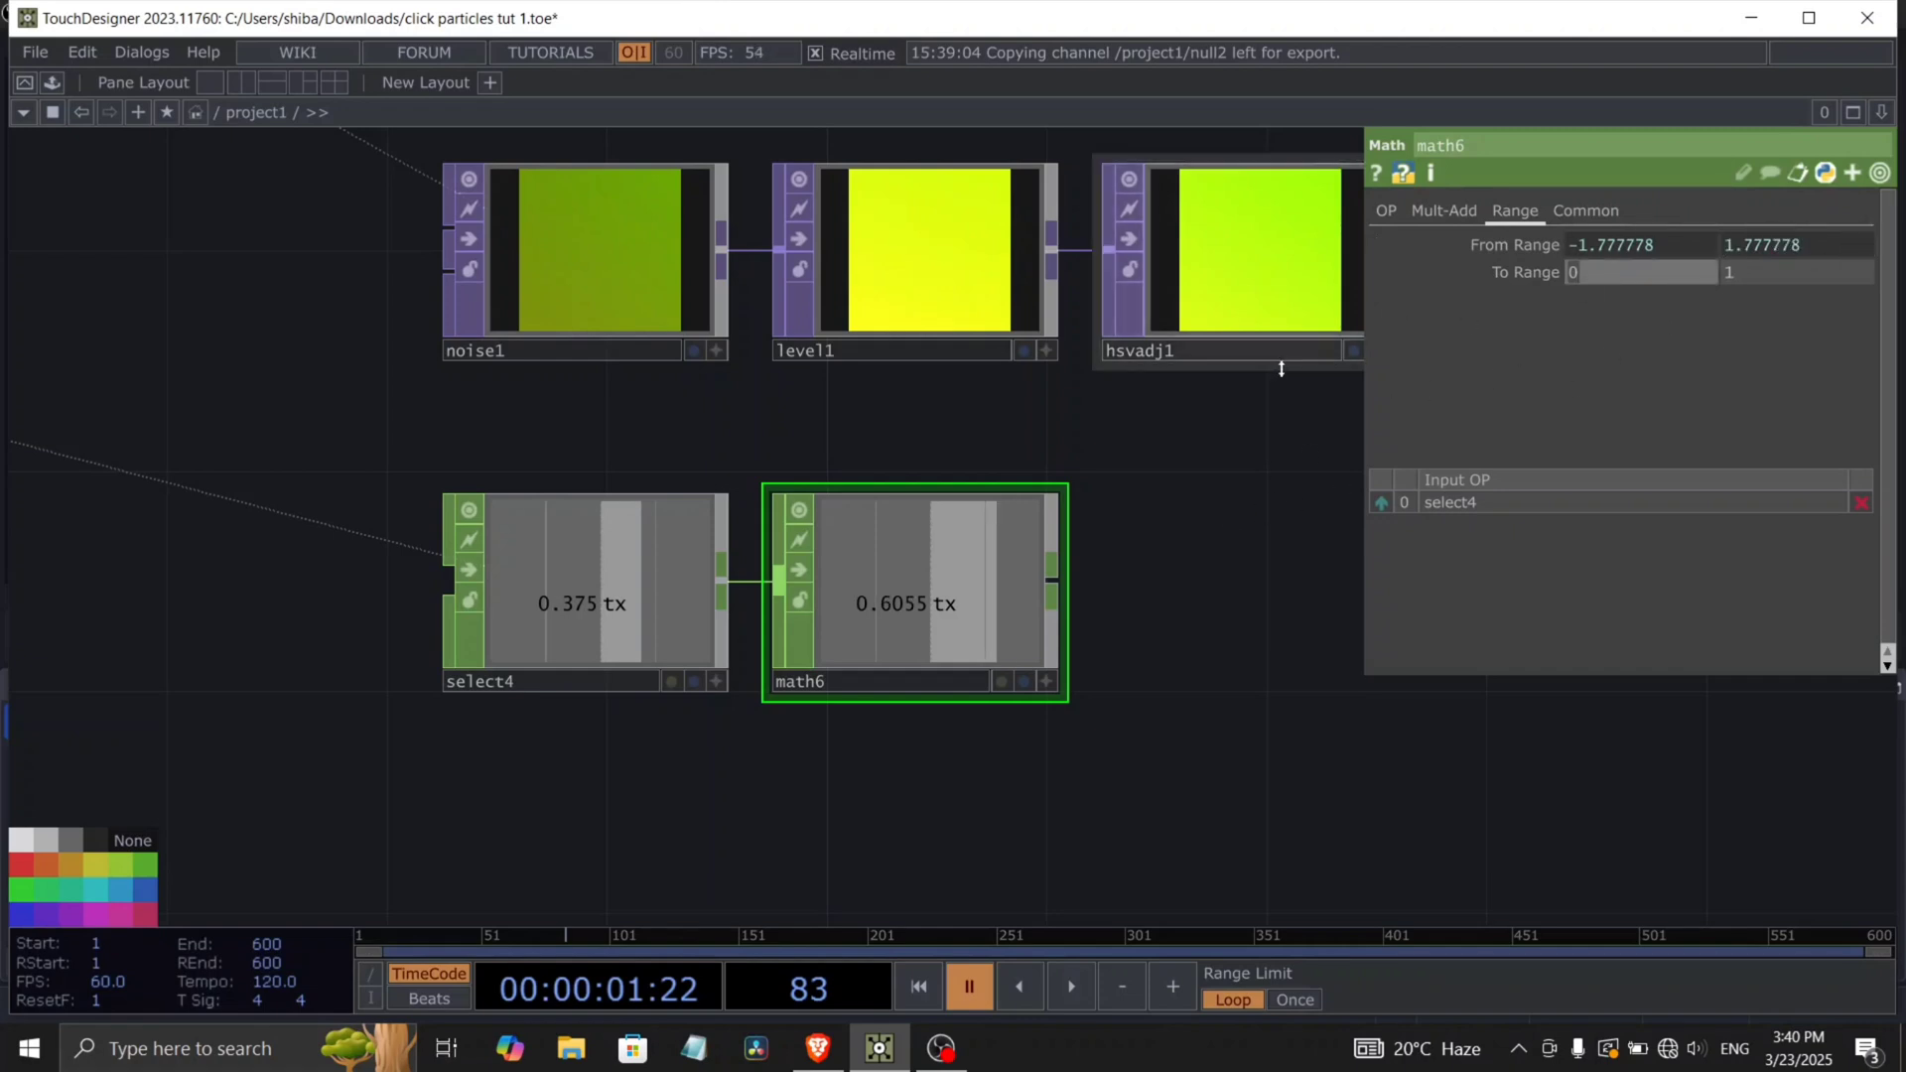
type("-360")
left_click(1733, 274)
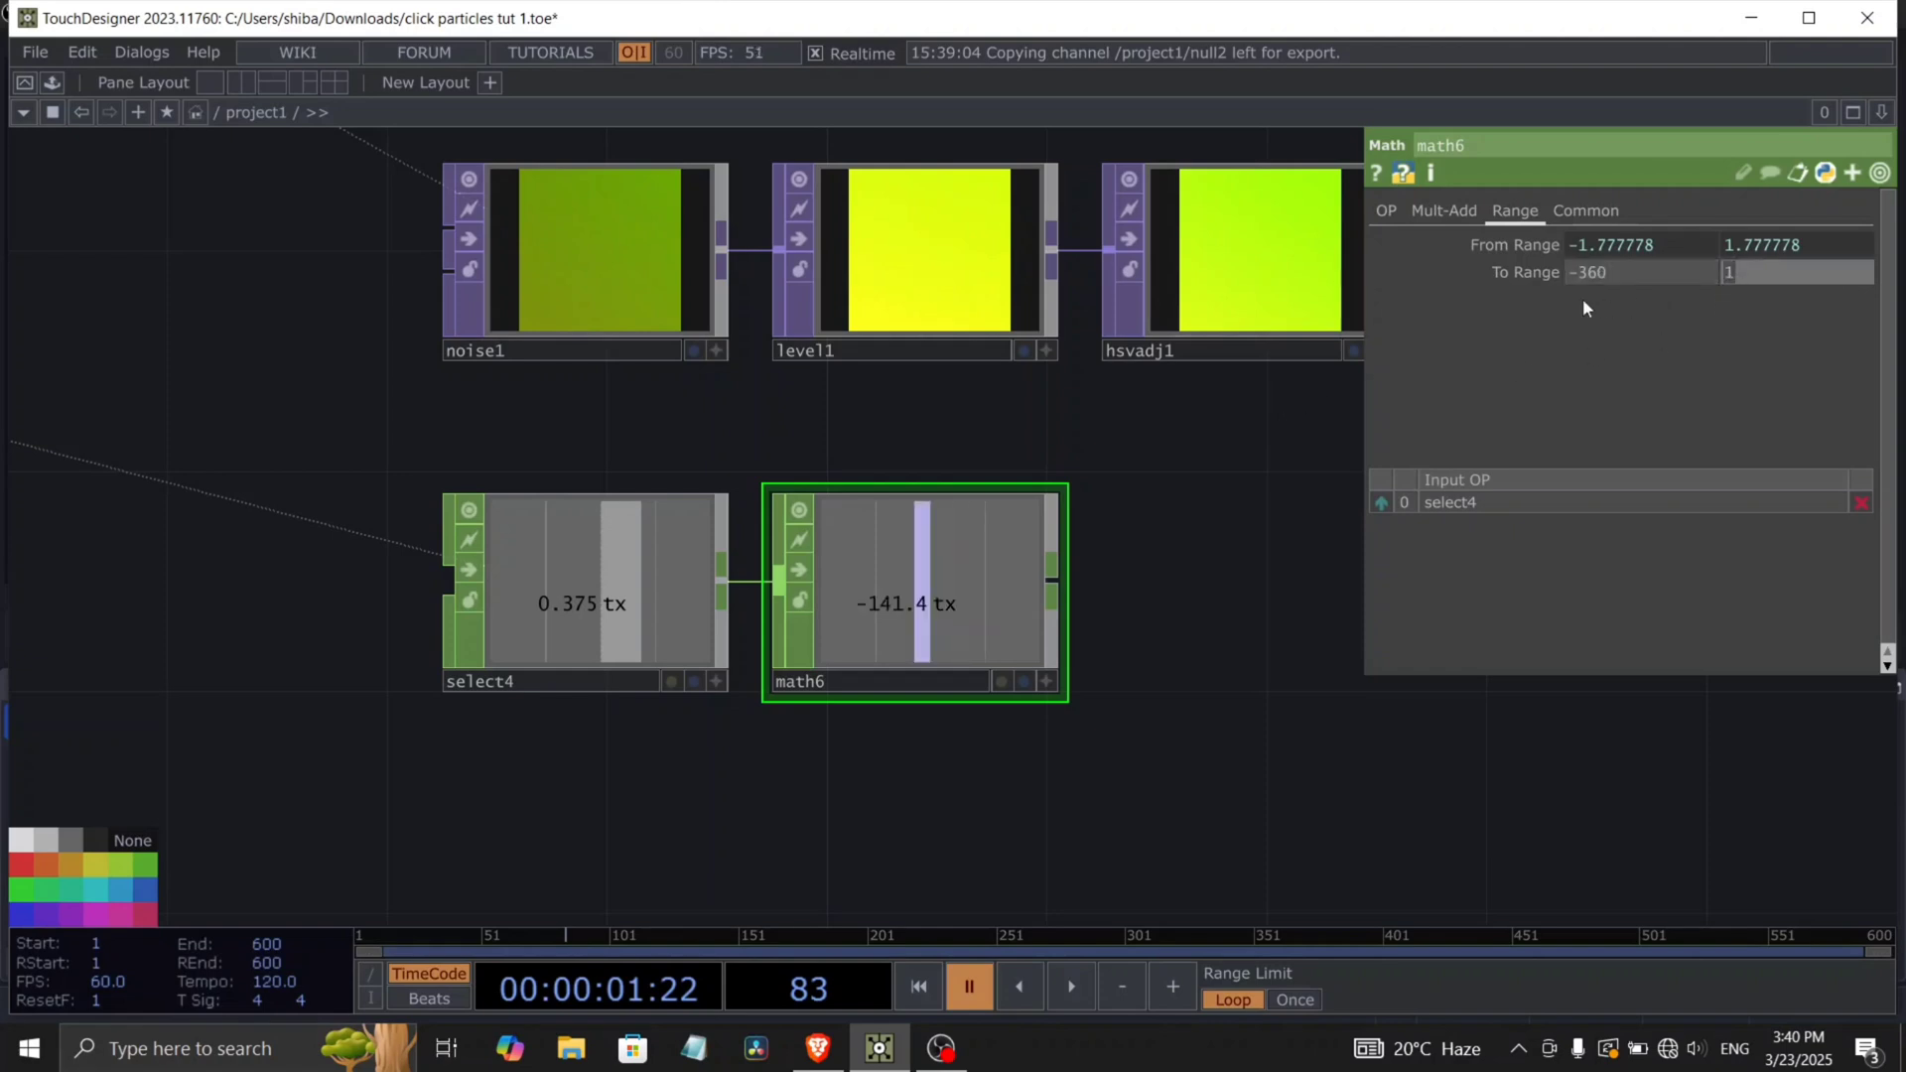
type("360")
key("Return")
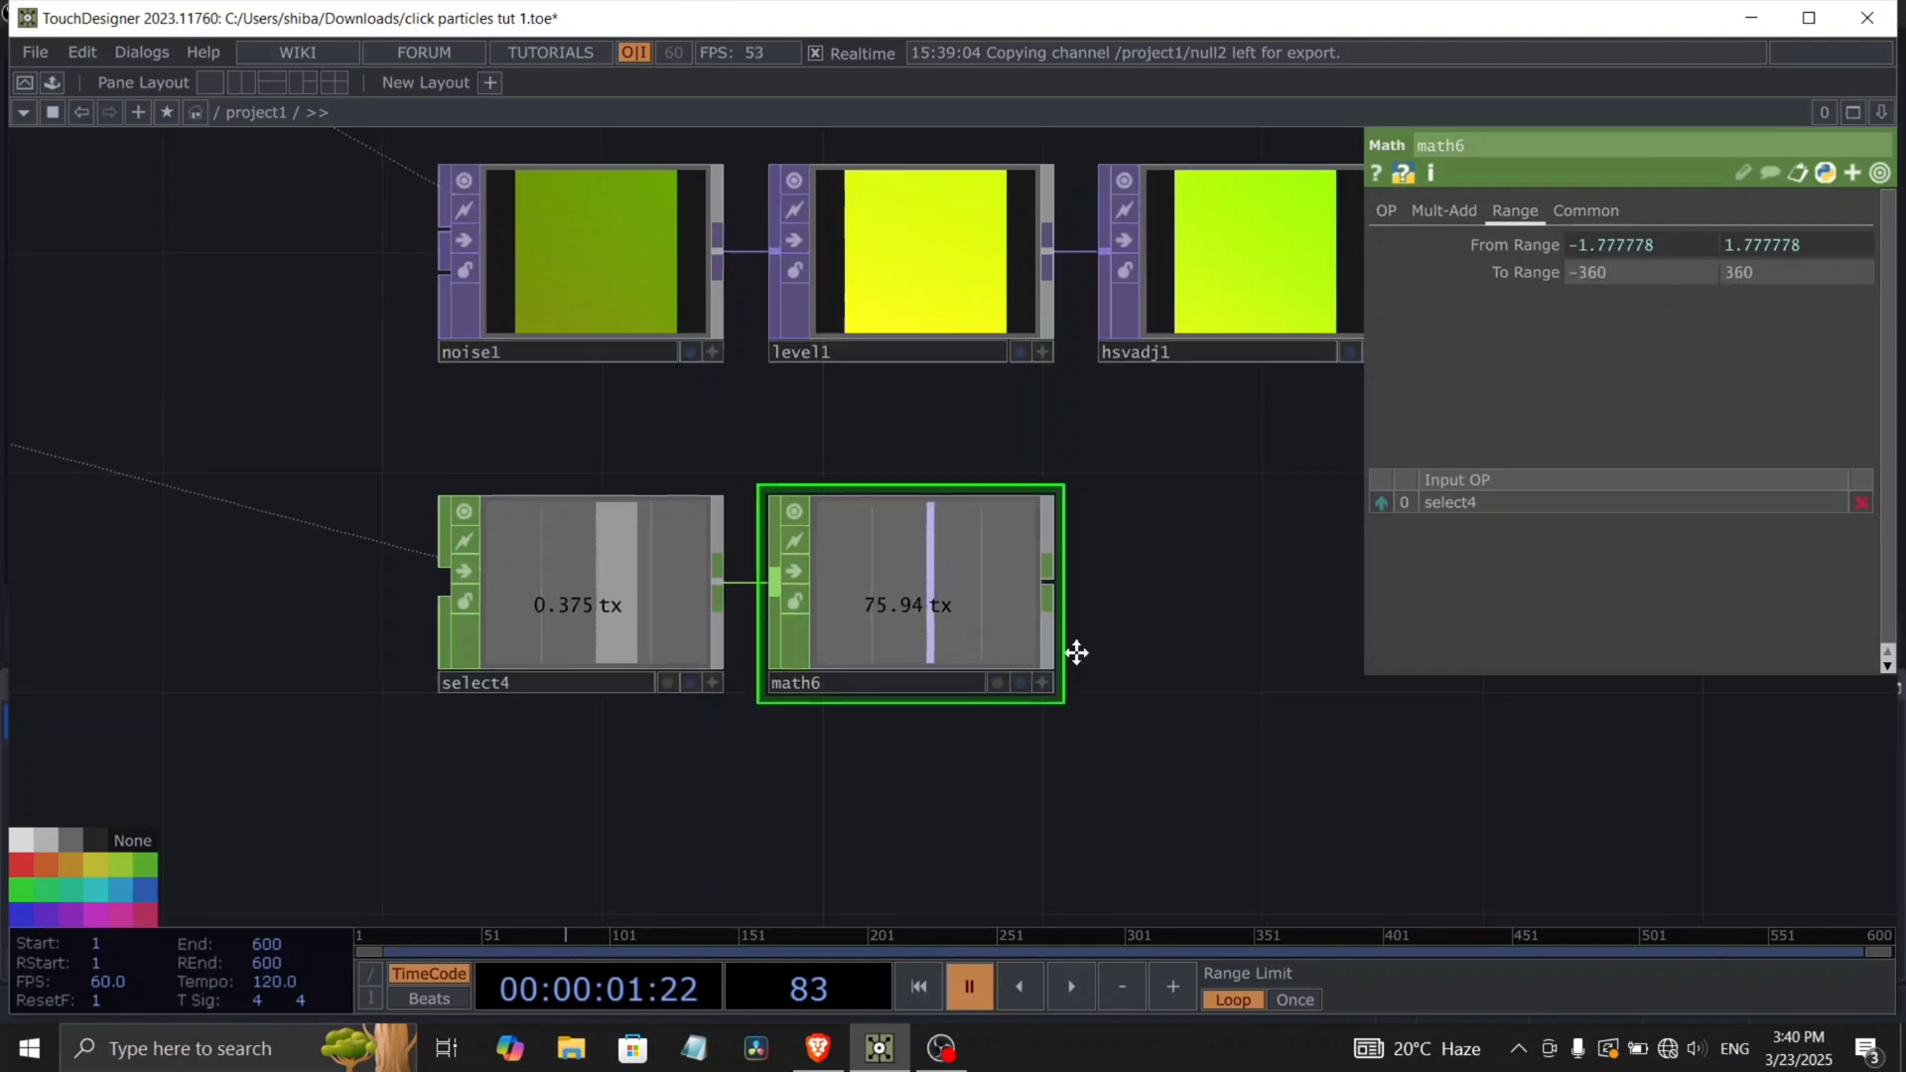
Add a Null CHOP after math6 and export its tx channel to the Hue Offset of hsvadj1.
left_click_drag(1060, 655, 616, 784)
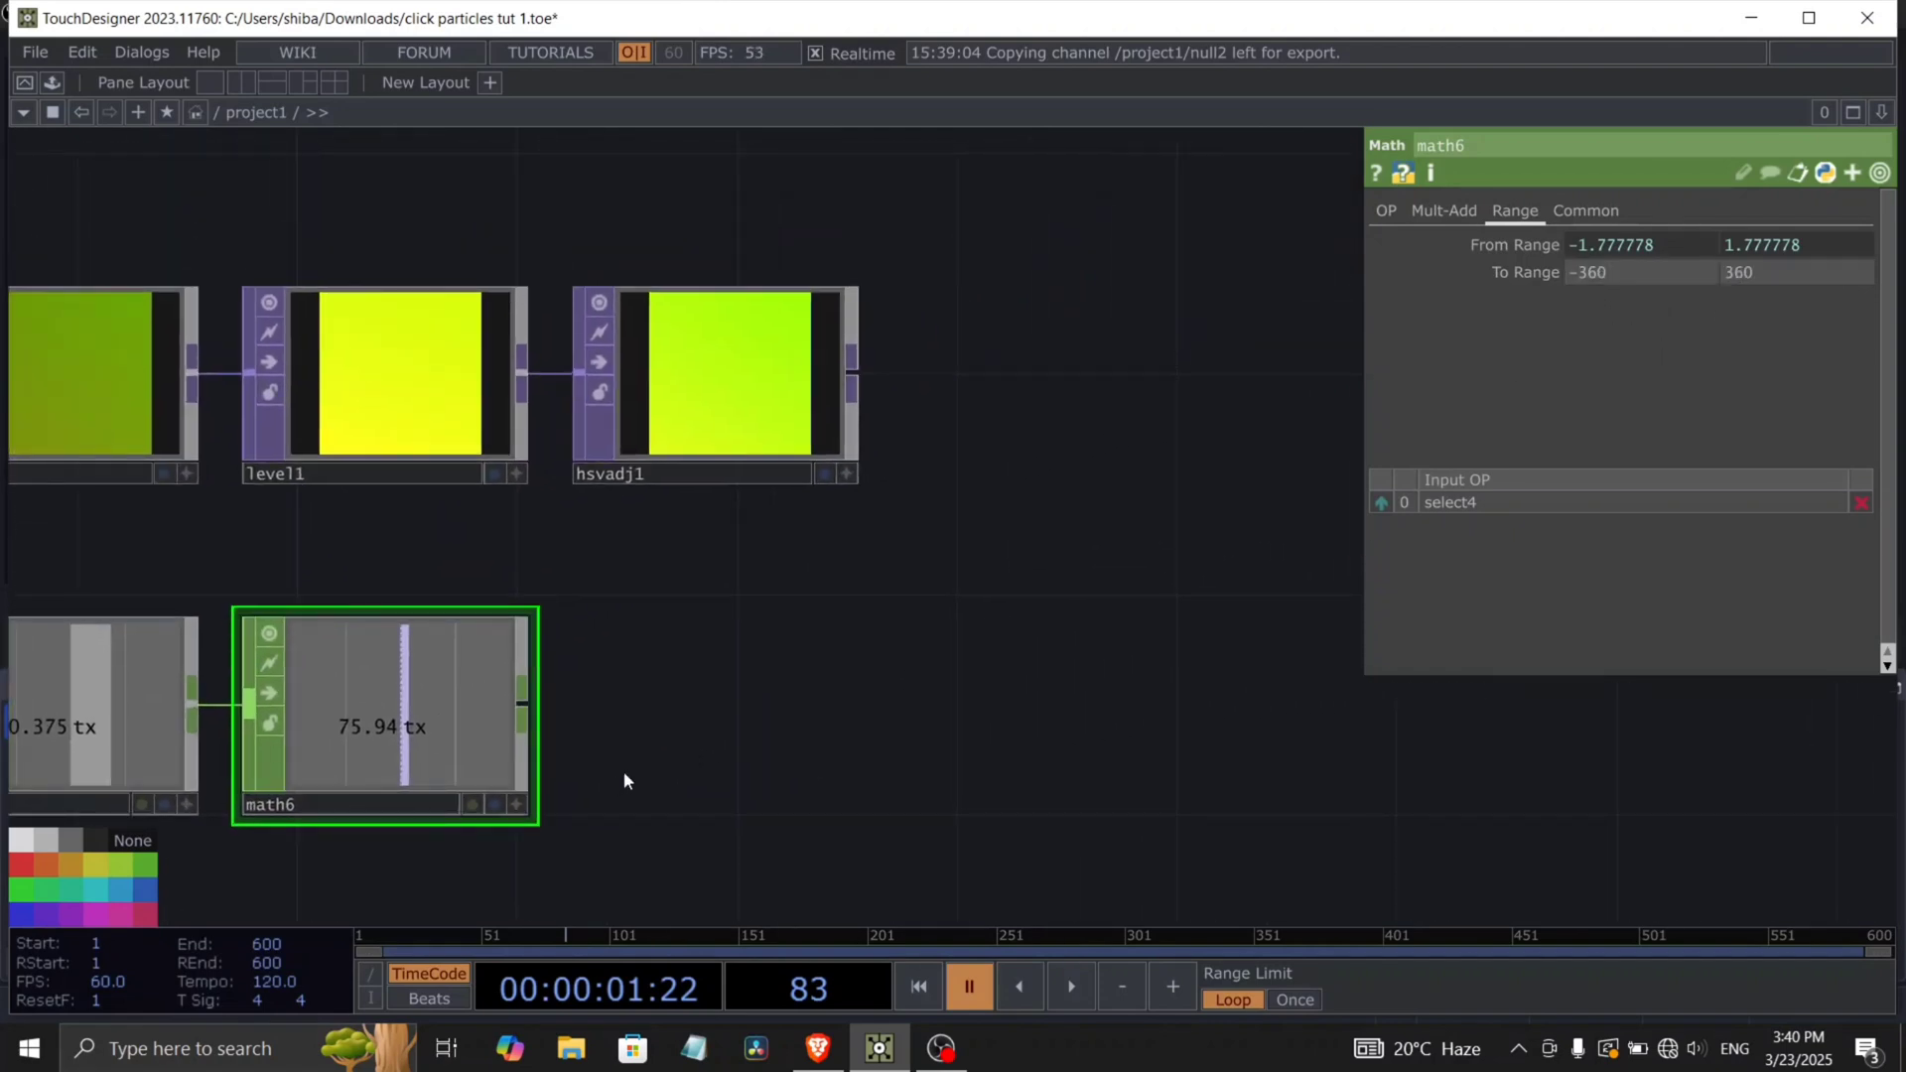
key("alt+n")
left_click(818, 705)
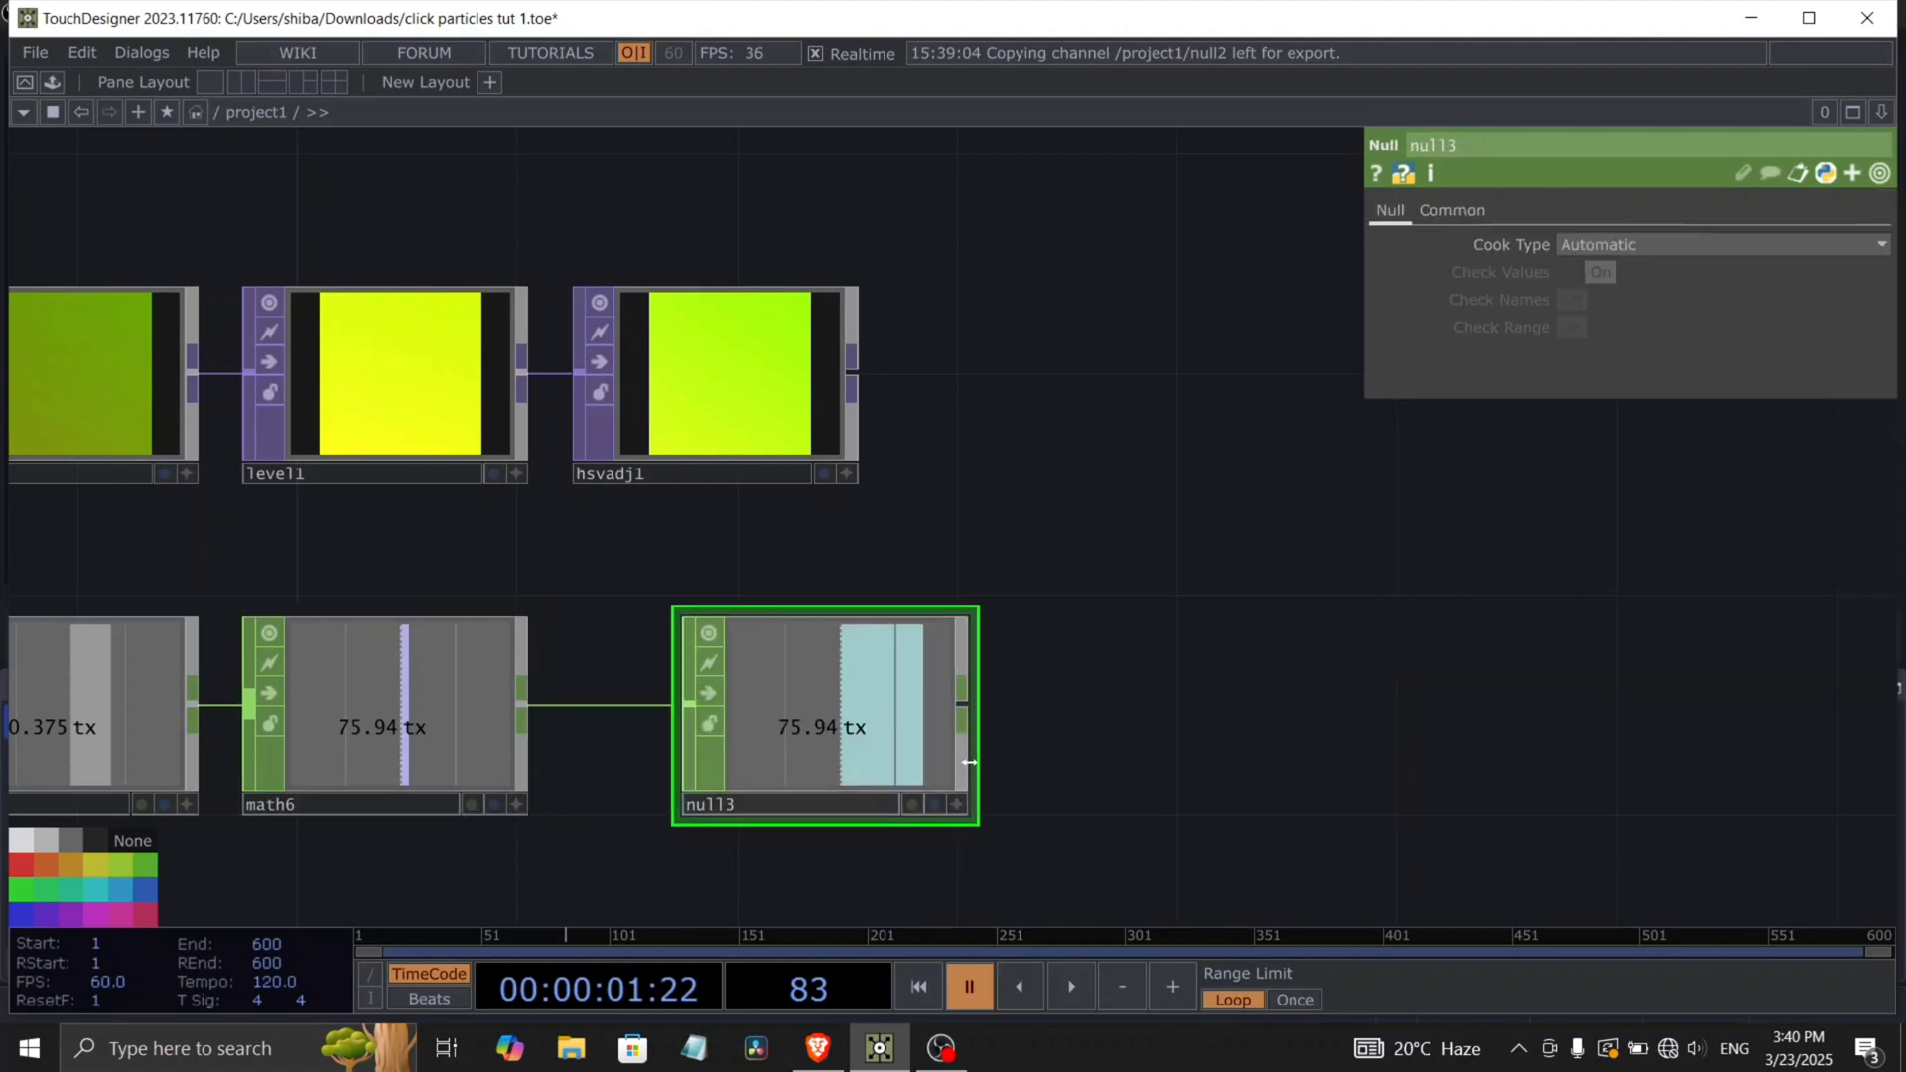
left_click(958, 805)
left_click_drag(874, 729, 1621, 427)
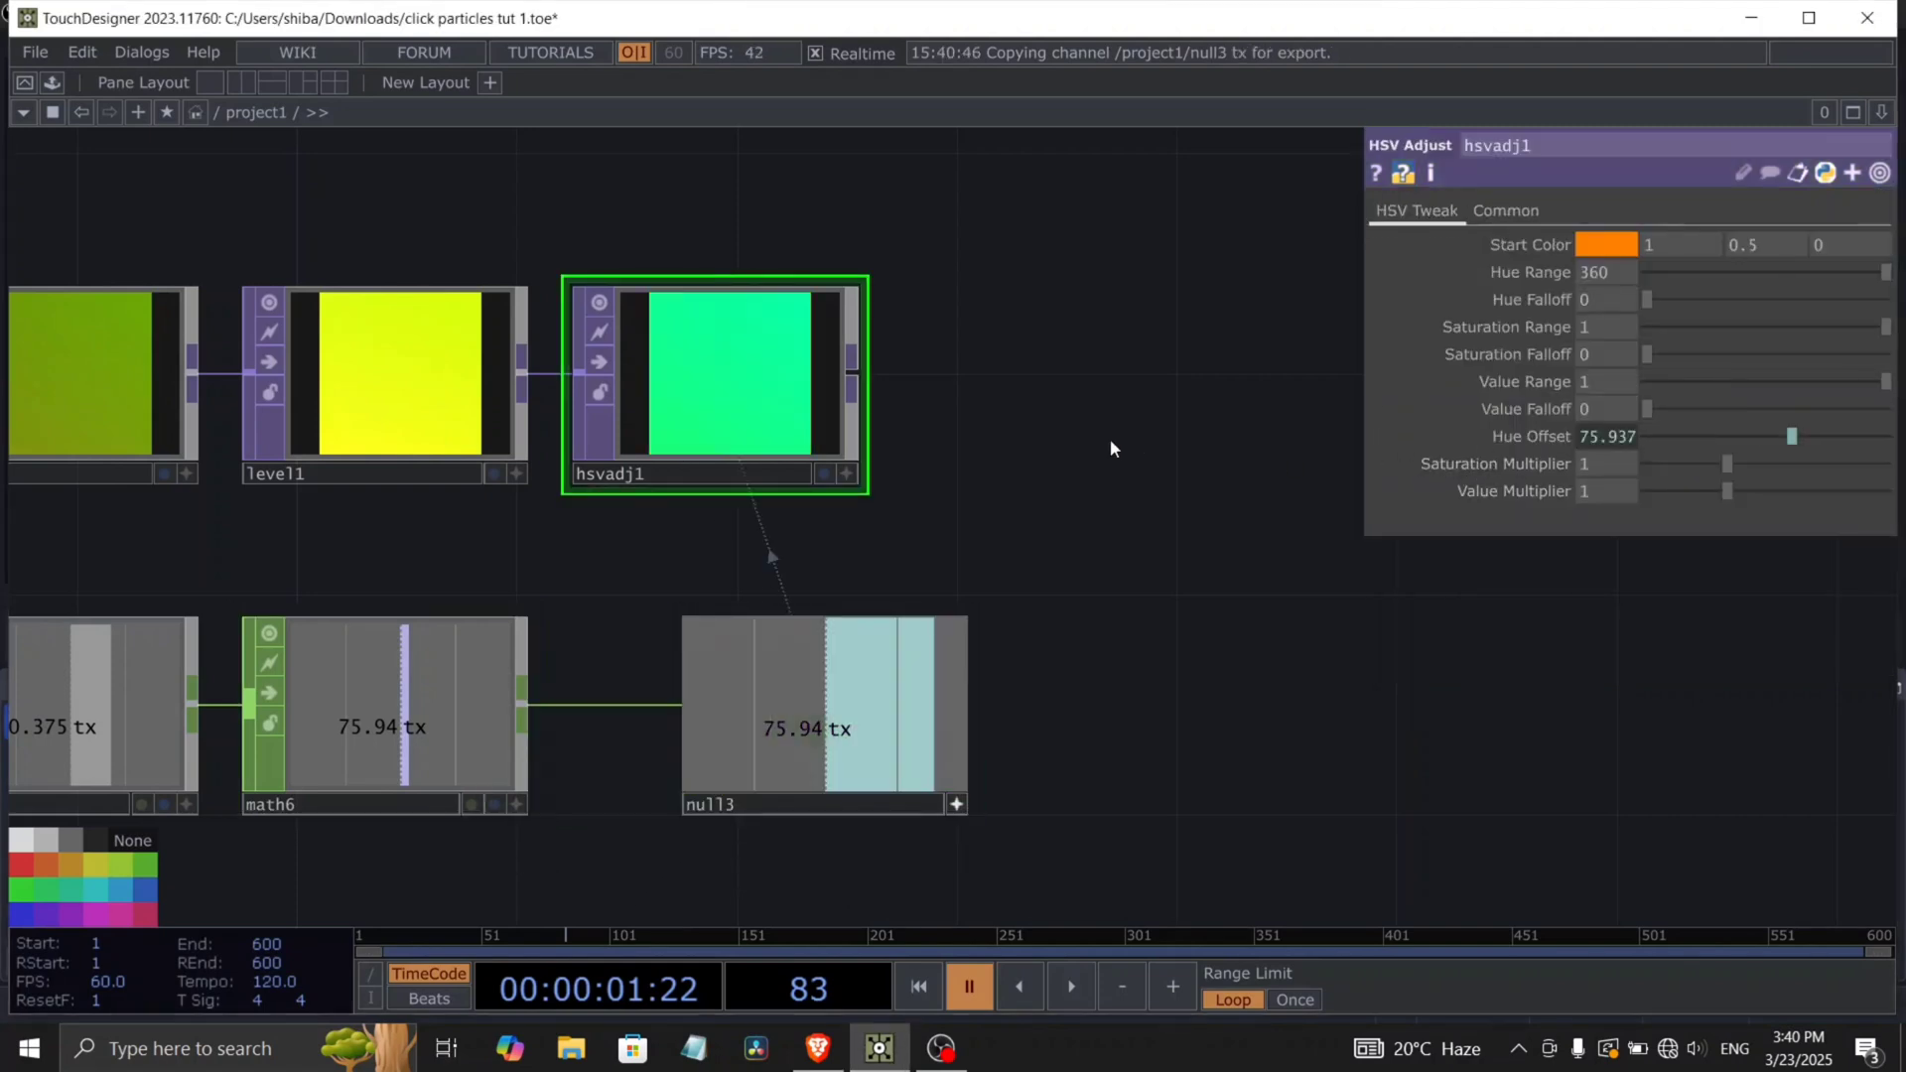
Check the hue shift with the timeline playing and add a Null TOP after hsvadj1.
left_click_drag(1081, 449, 908, 508)
key("space")
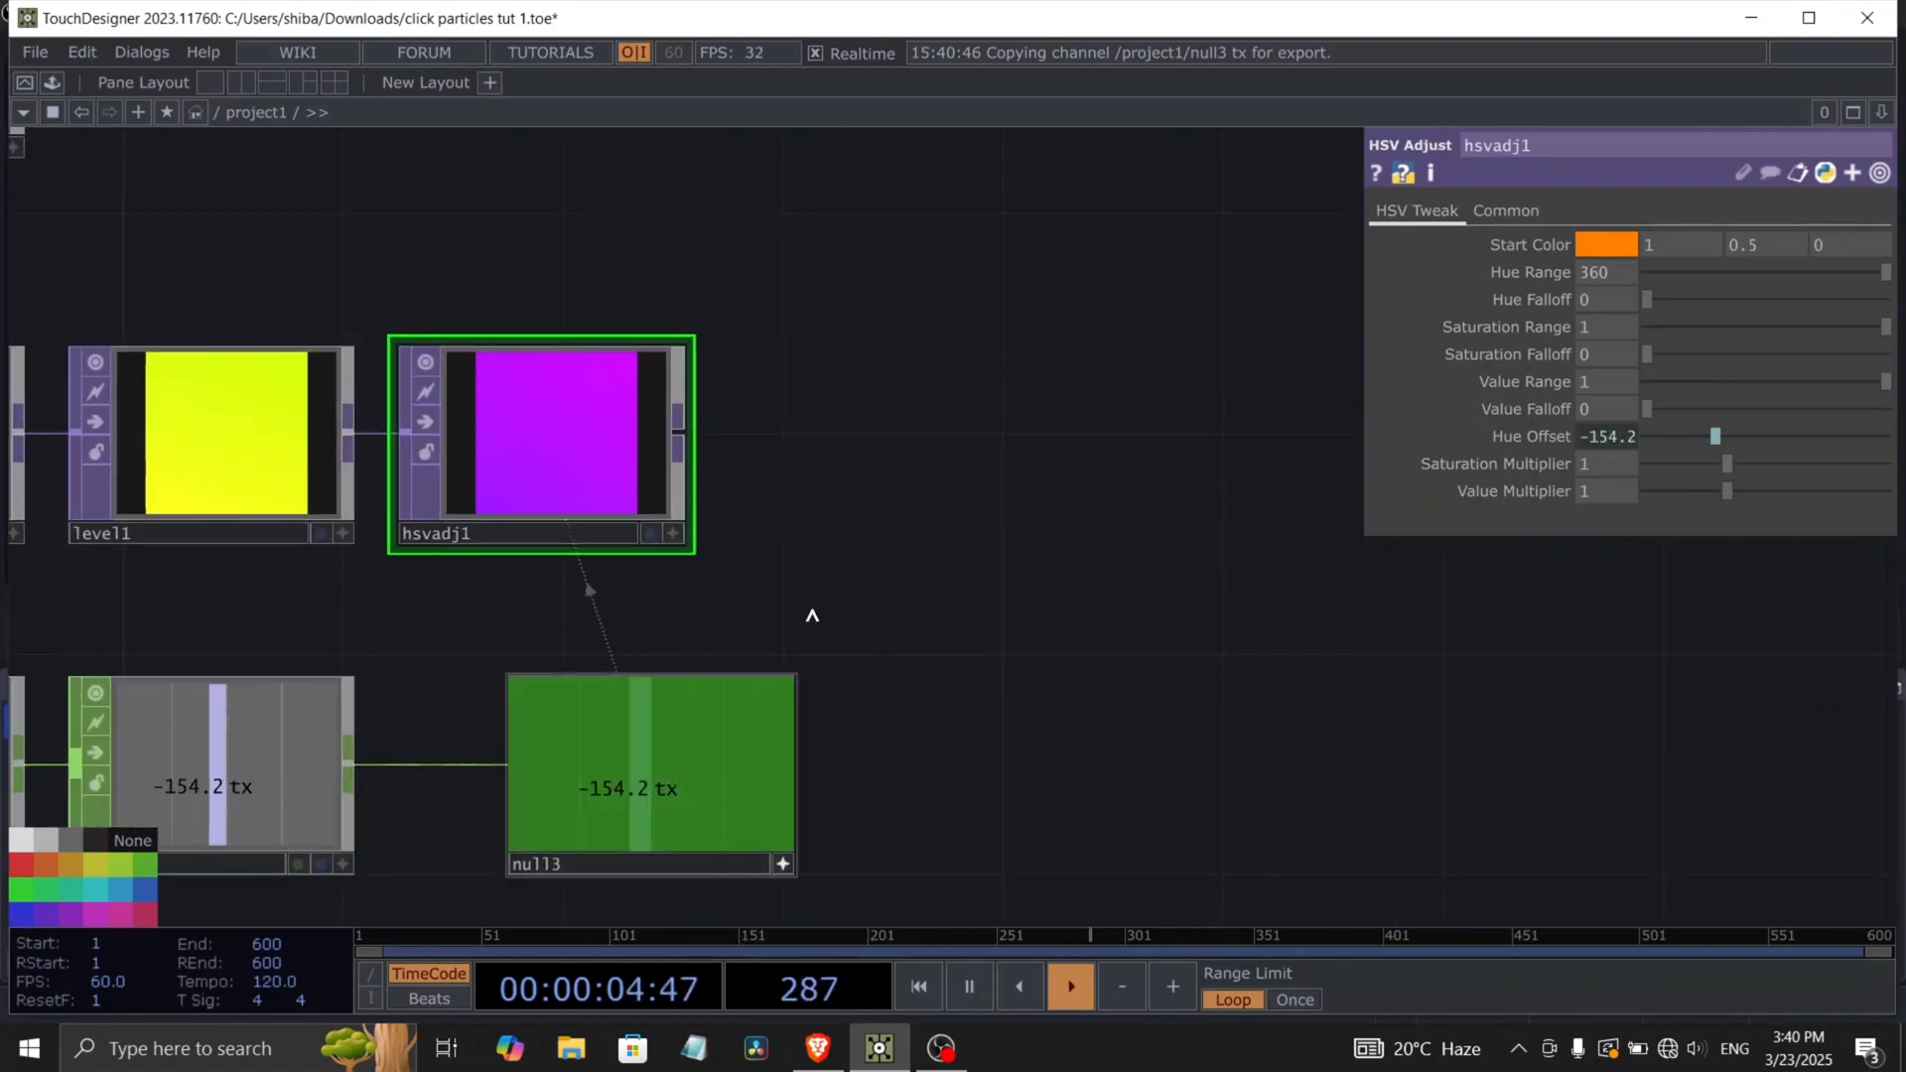
key("space")
scroll(877, 659, "down", 5)
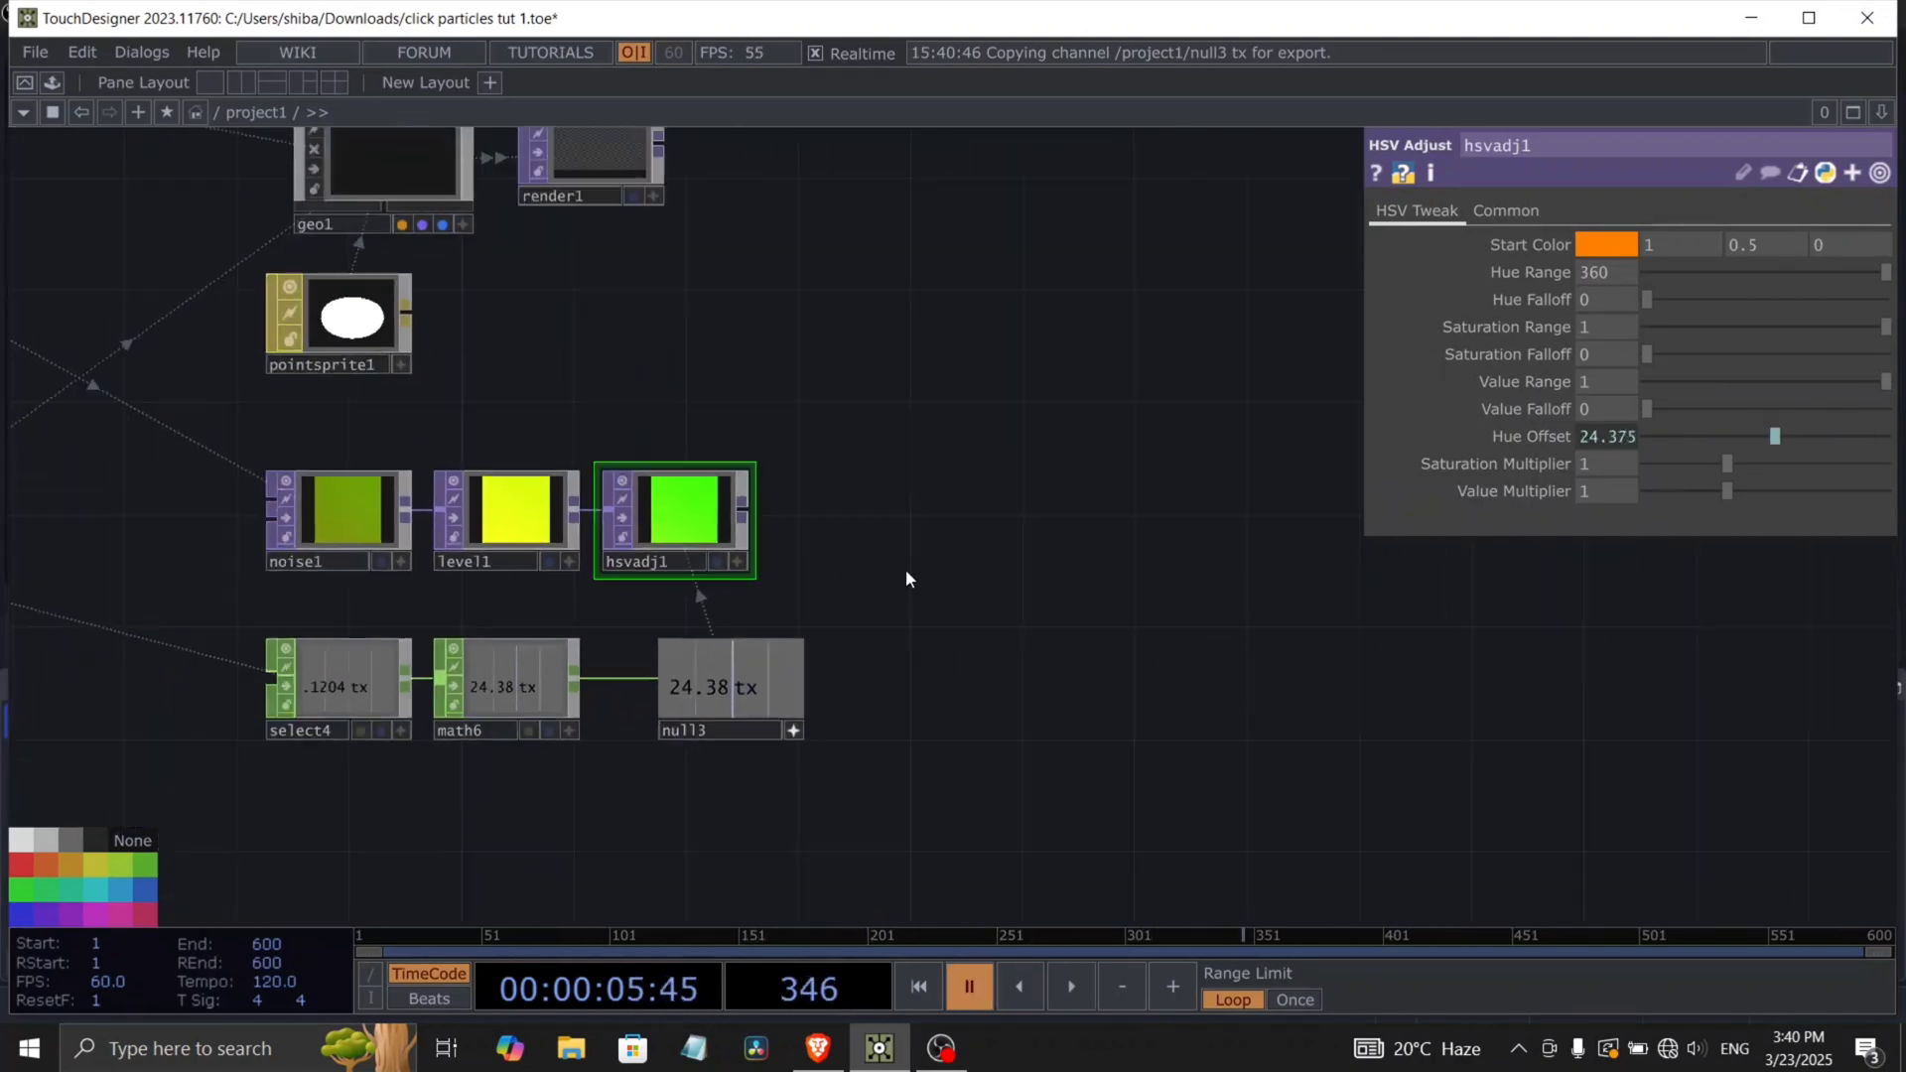
left_click_drag(948, 460, 751, 574)
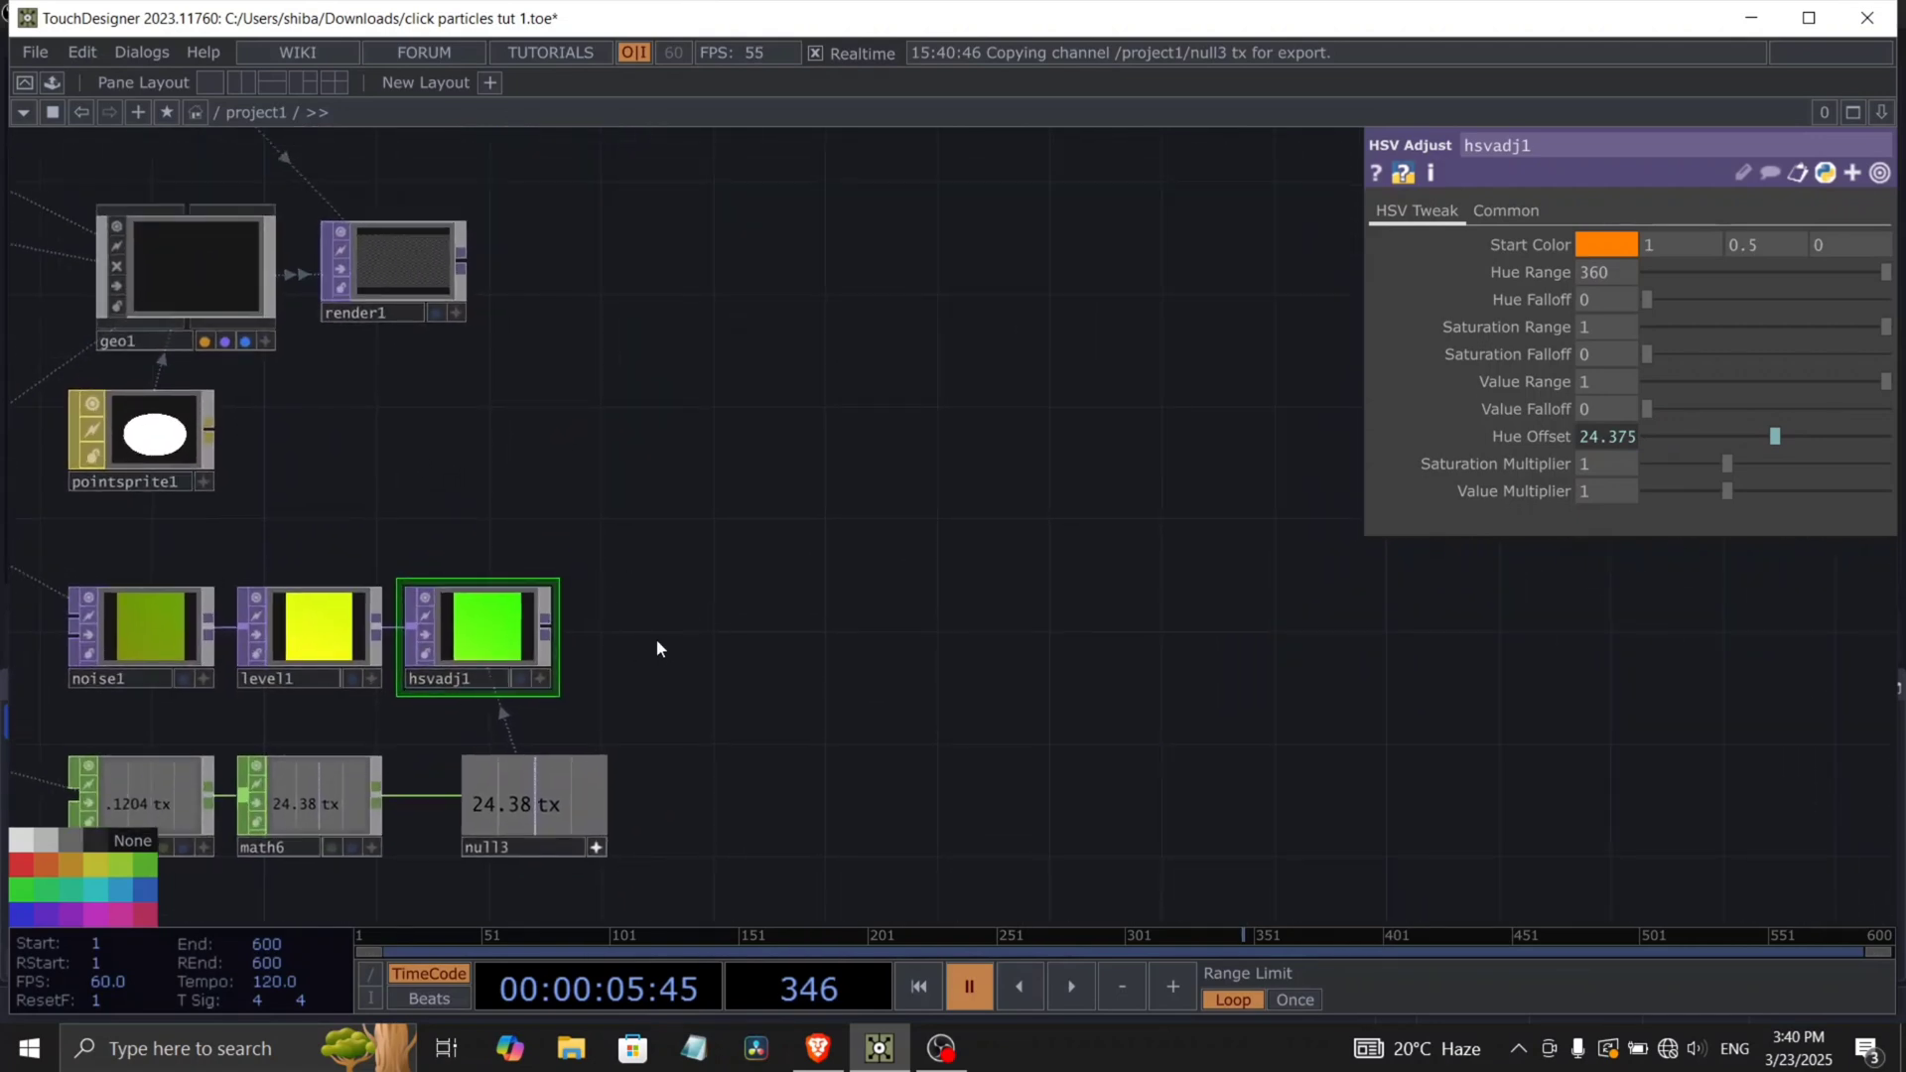
left_click_drag(657, 642, 636, 664)
key("Tab")
left_click(695, 670)
Assign null4 as the Color Map of pointsprite1 and play the timeline to check the rendered particle colour.
left_click(104, 476)
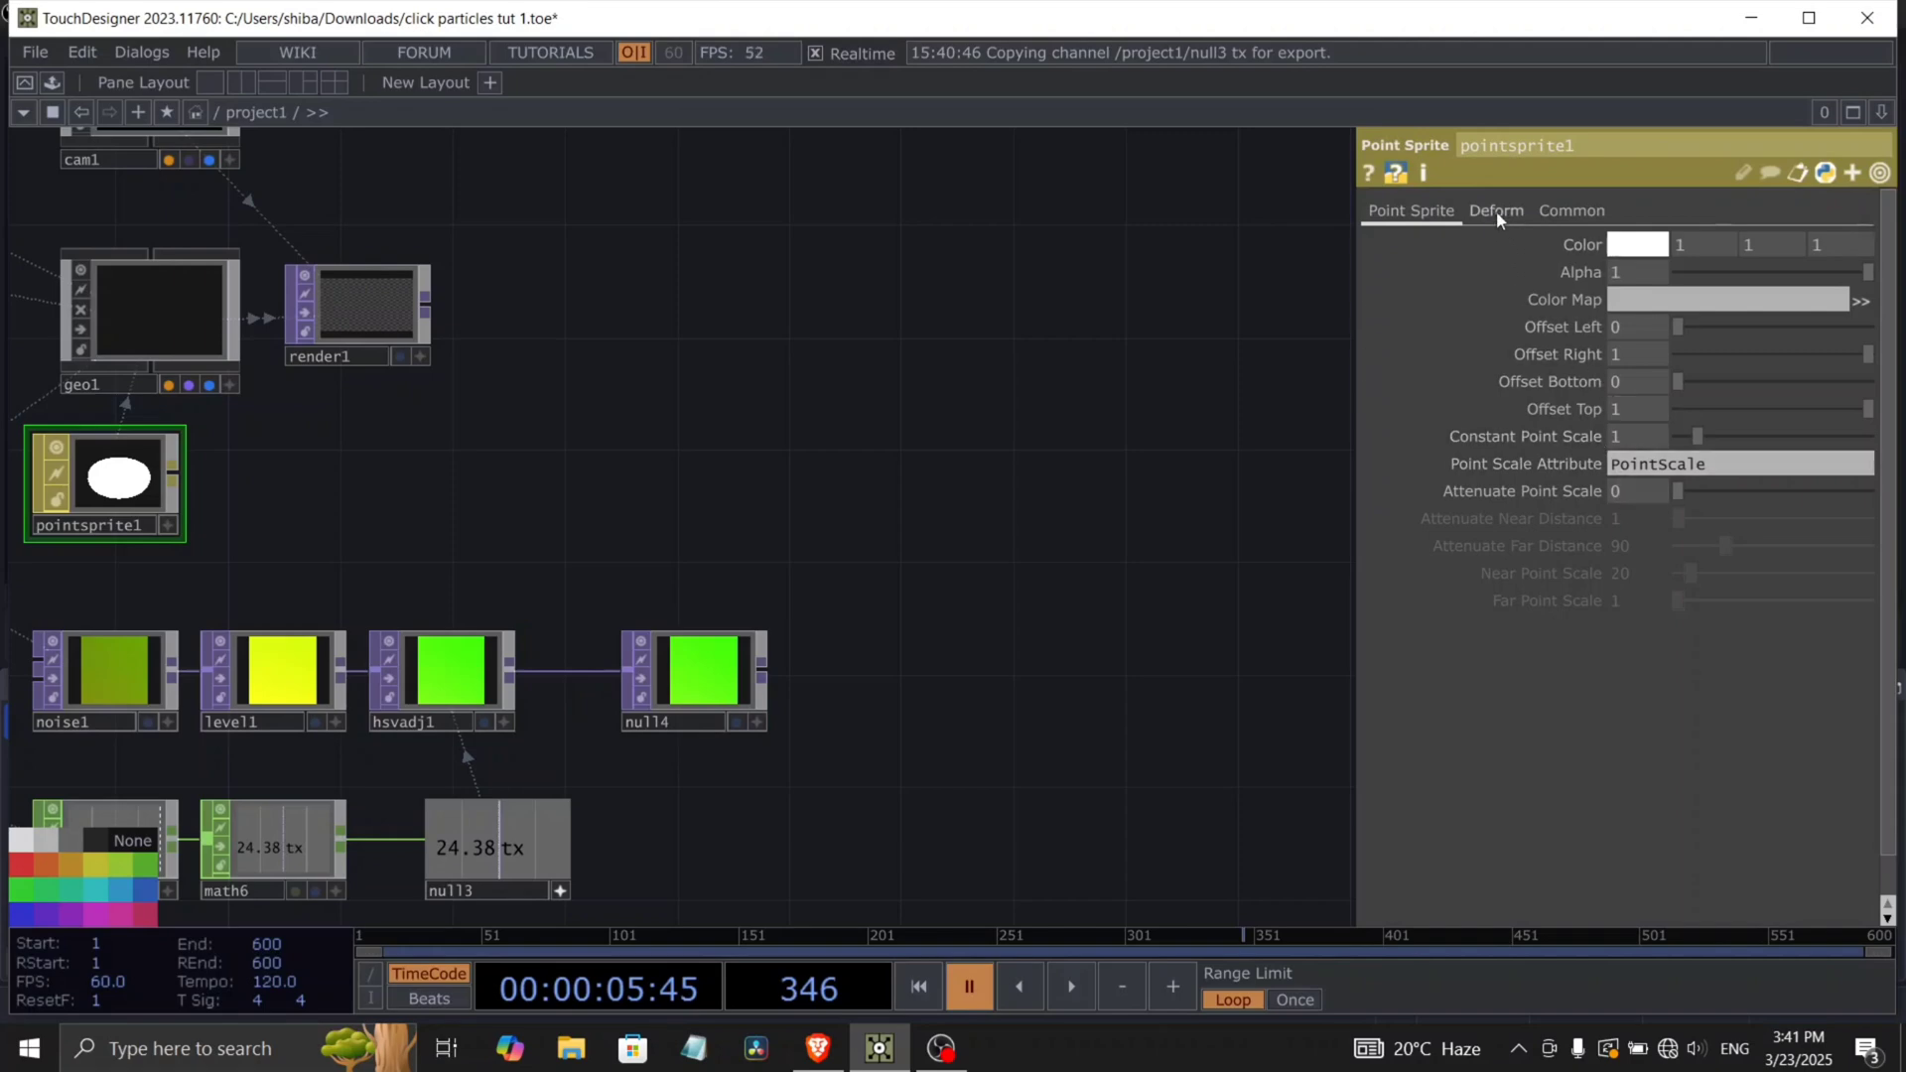
left_click_drag(732, 629, 1677, 294)
left_click_drag(853, 445, 1006, 473)
scroll(509, 417, "up", 5)
key("space")
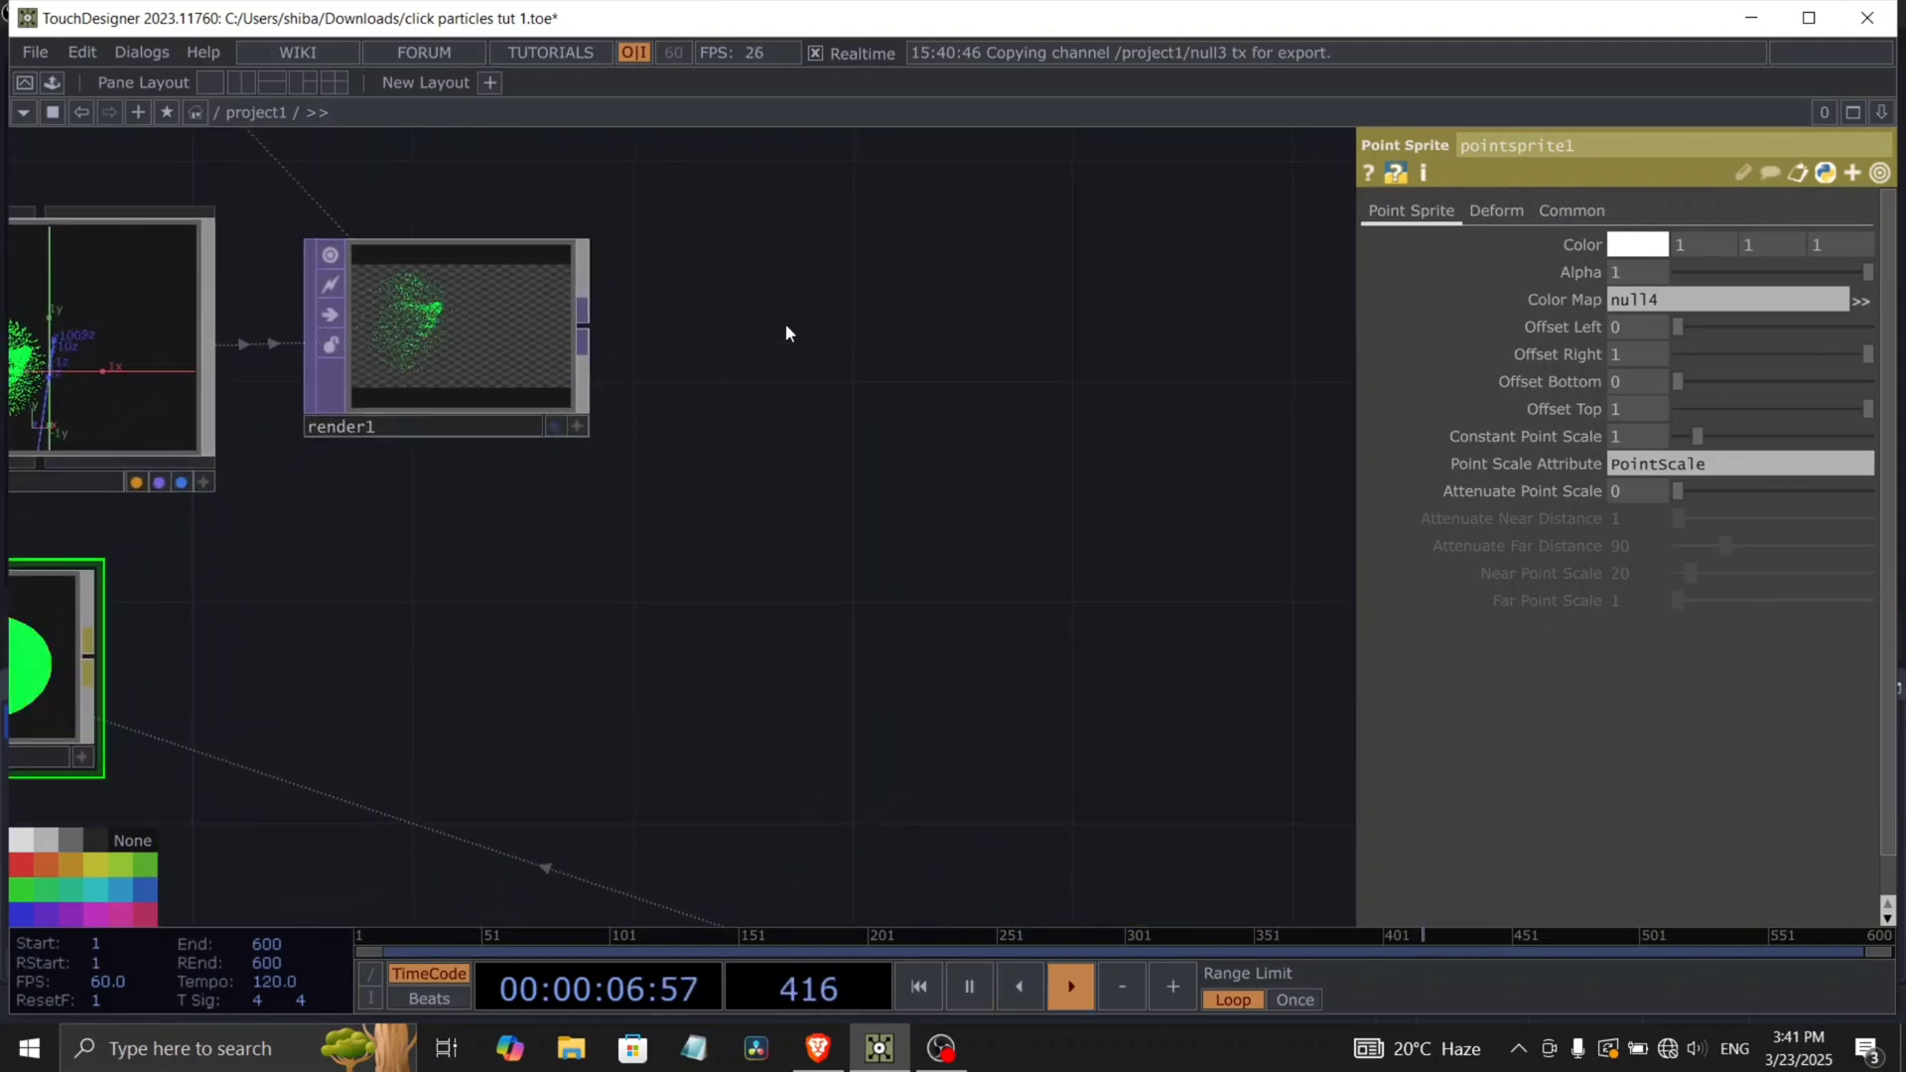
key("space")
Add a Null TOP after render1.
left_click_drag(698, 545, 617, 622)
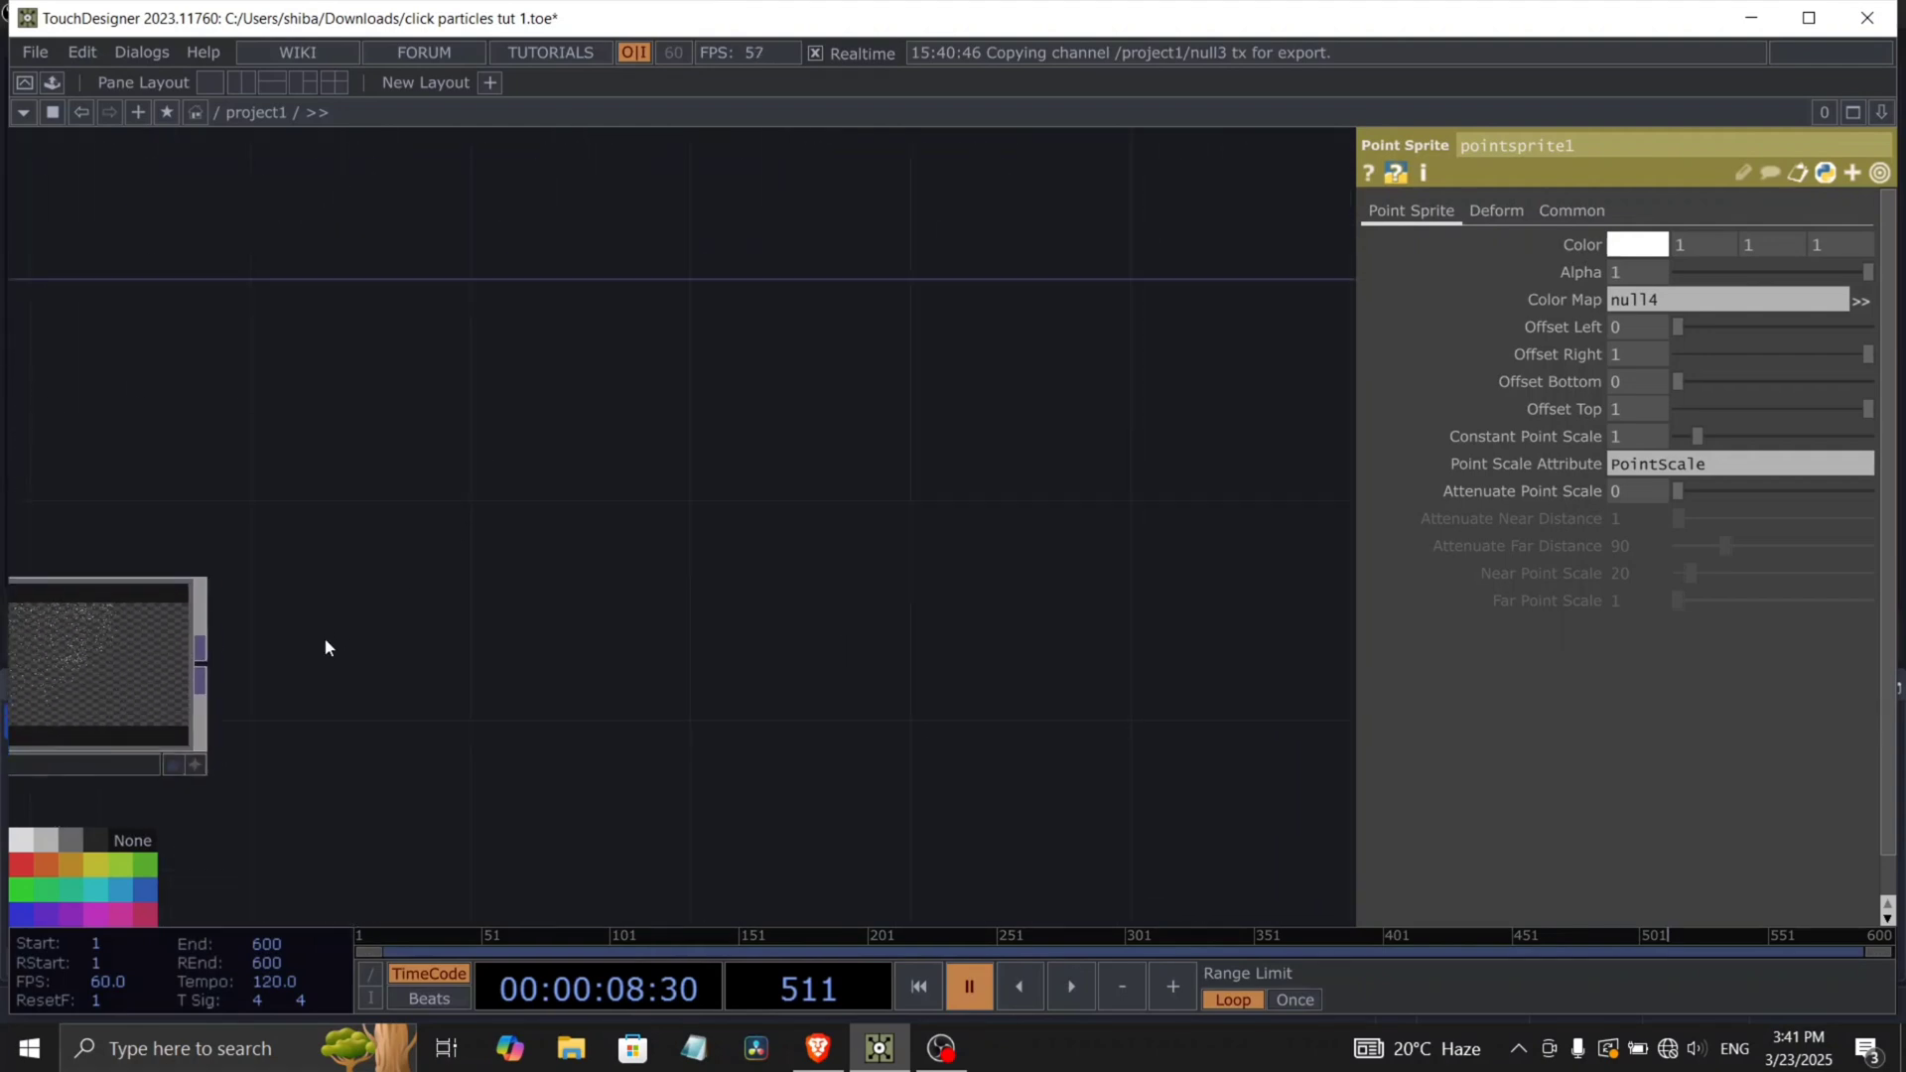
left_click(283, 609)
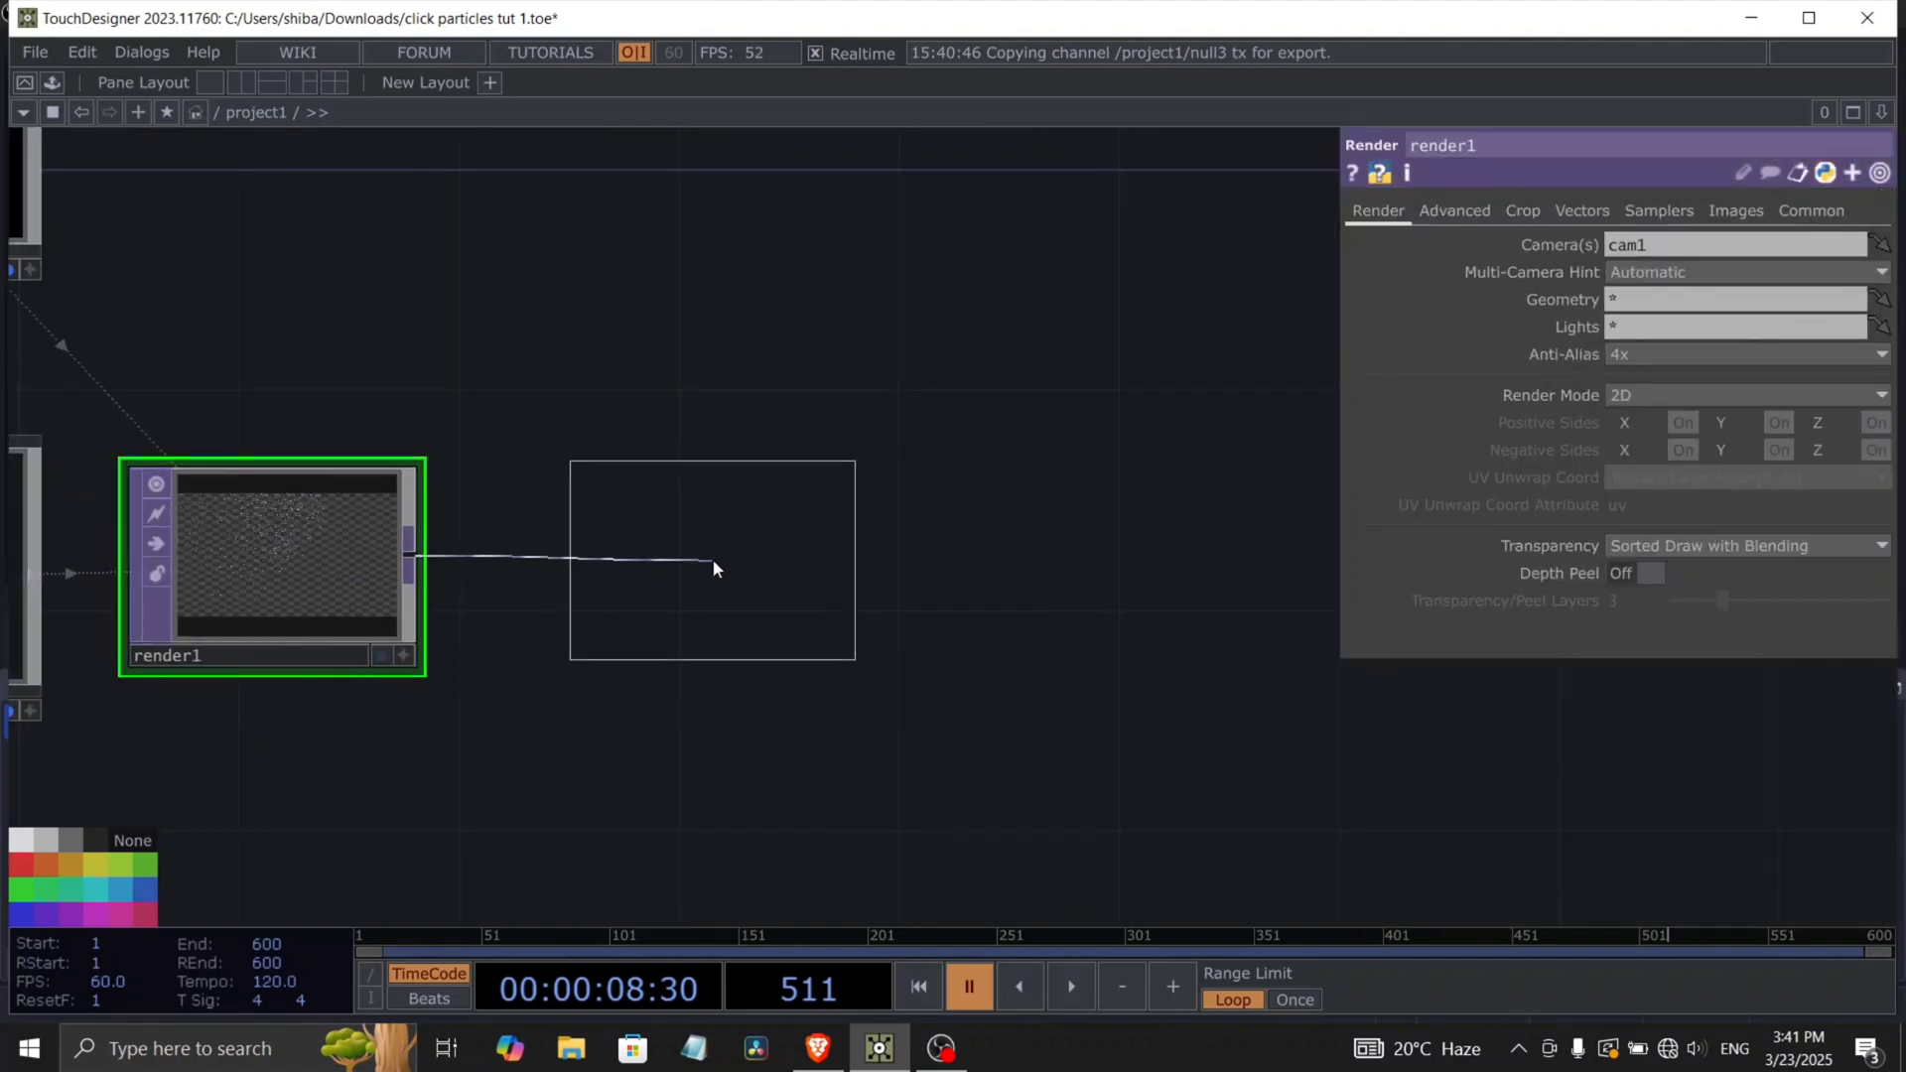
left_click(712, 558)
Add a chain of Feedback, Level and Composite TOPs after null5.
left_click_drag(947, 591, 685, 413)
type("fee")
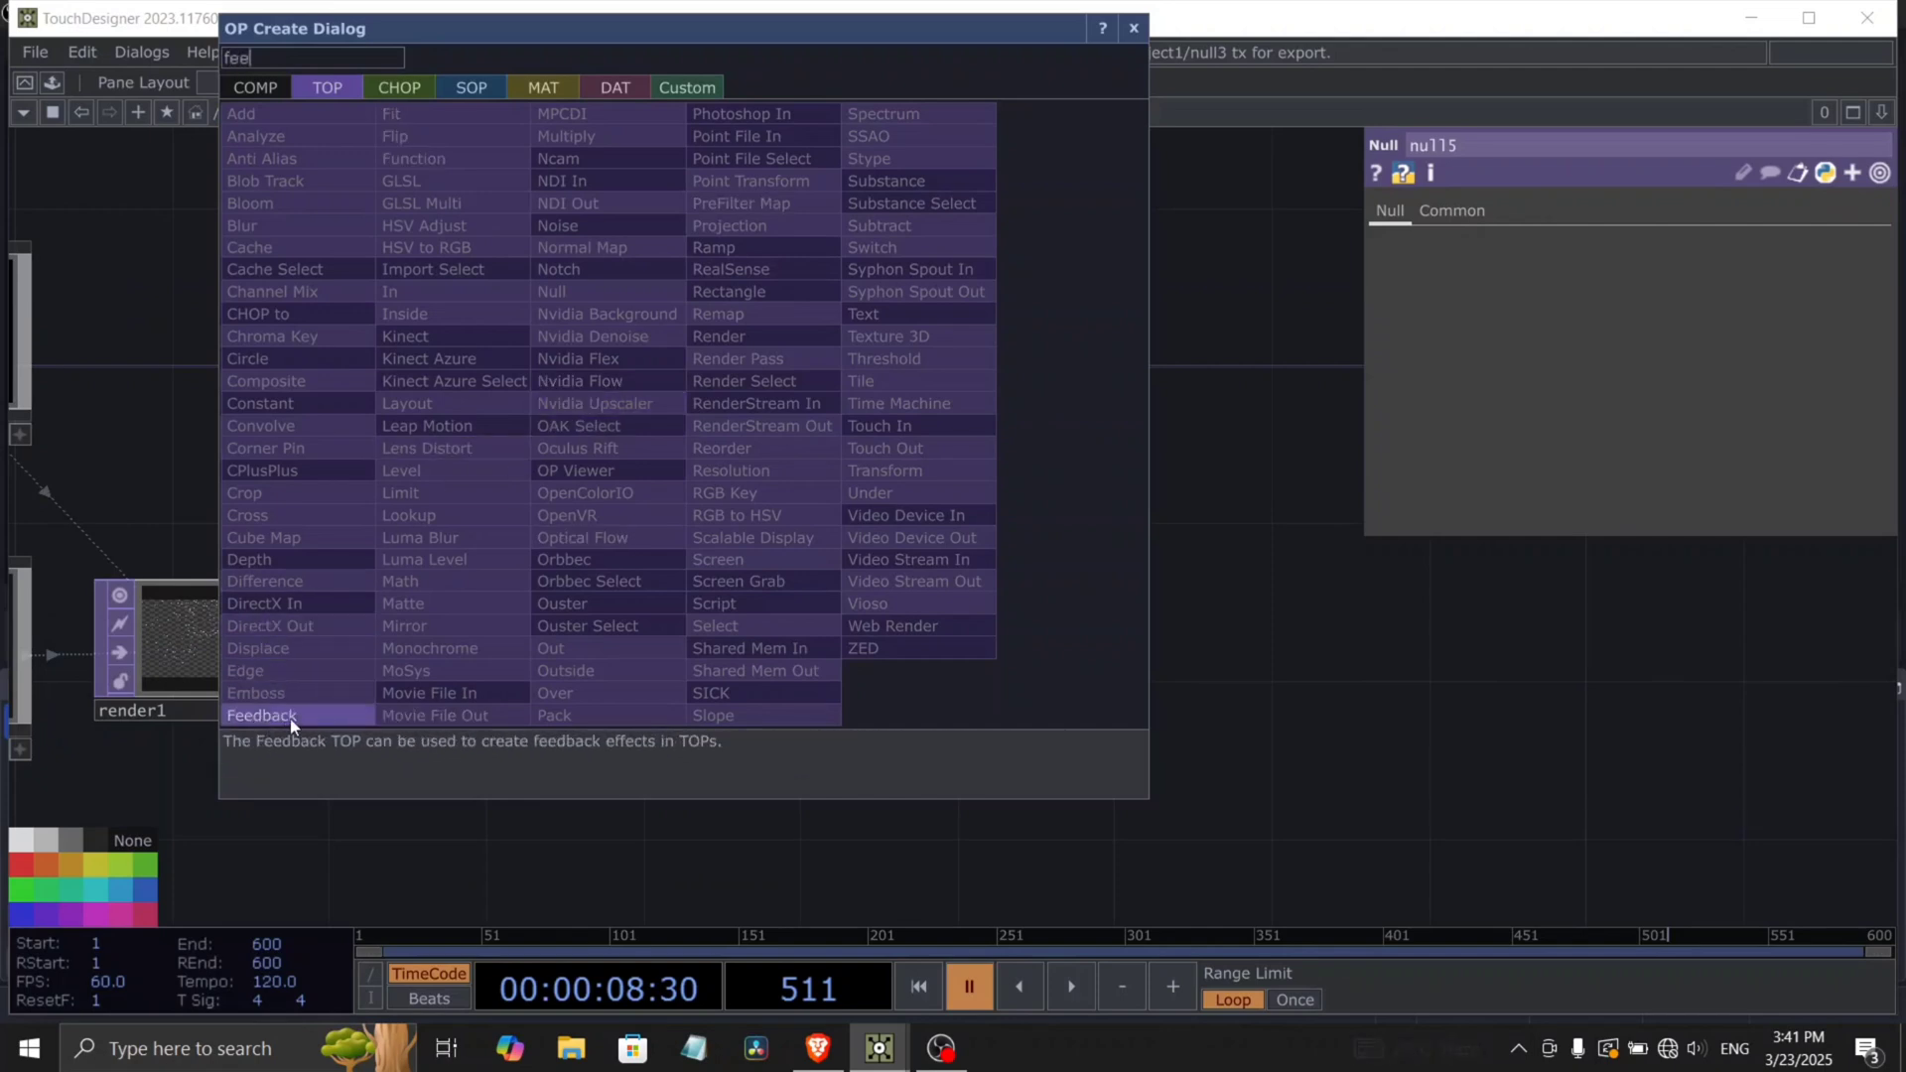
left_click(290, 719)
left_click(429, 473)
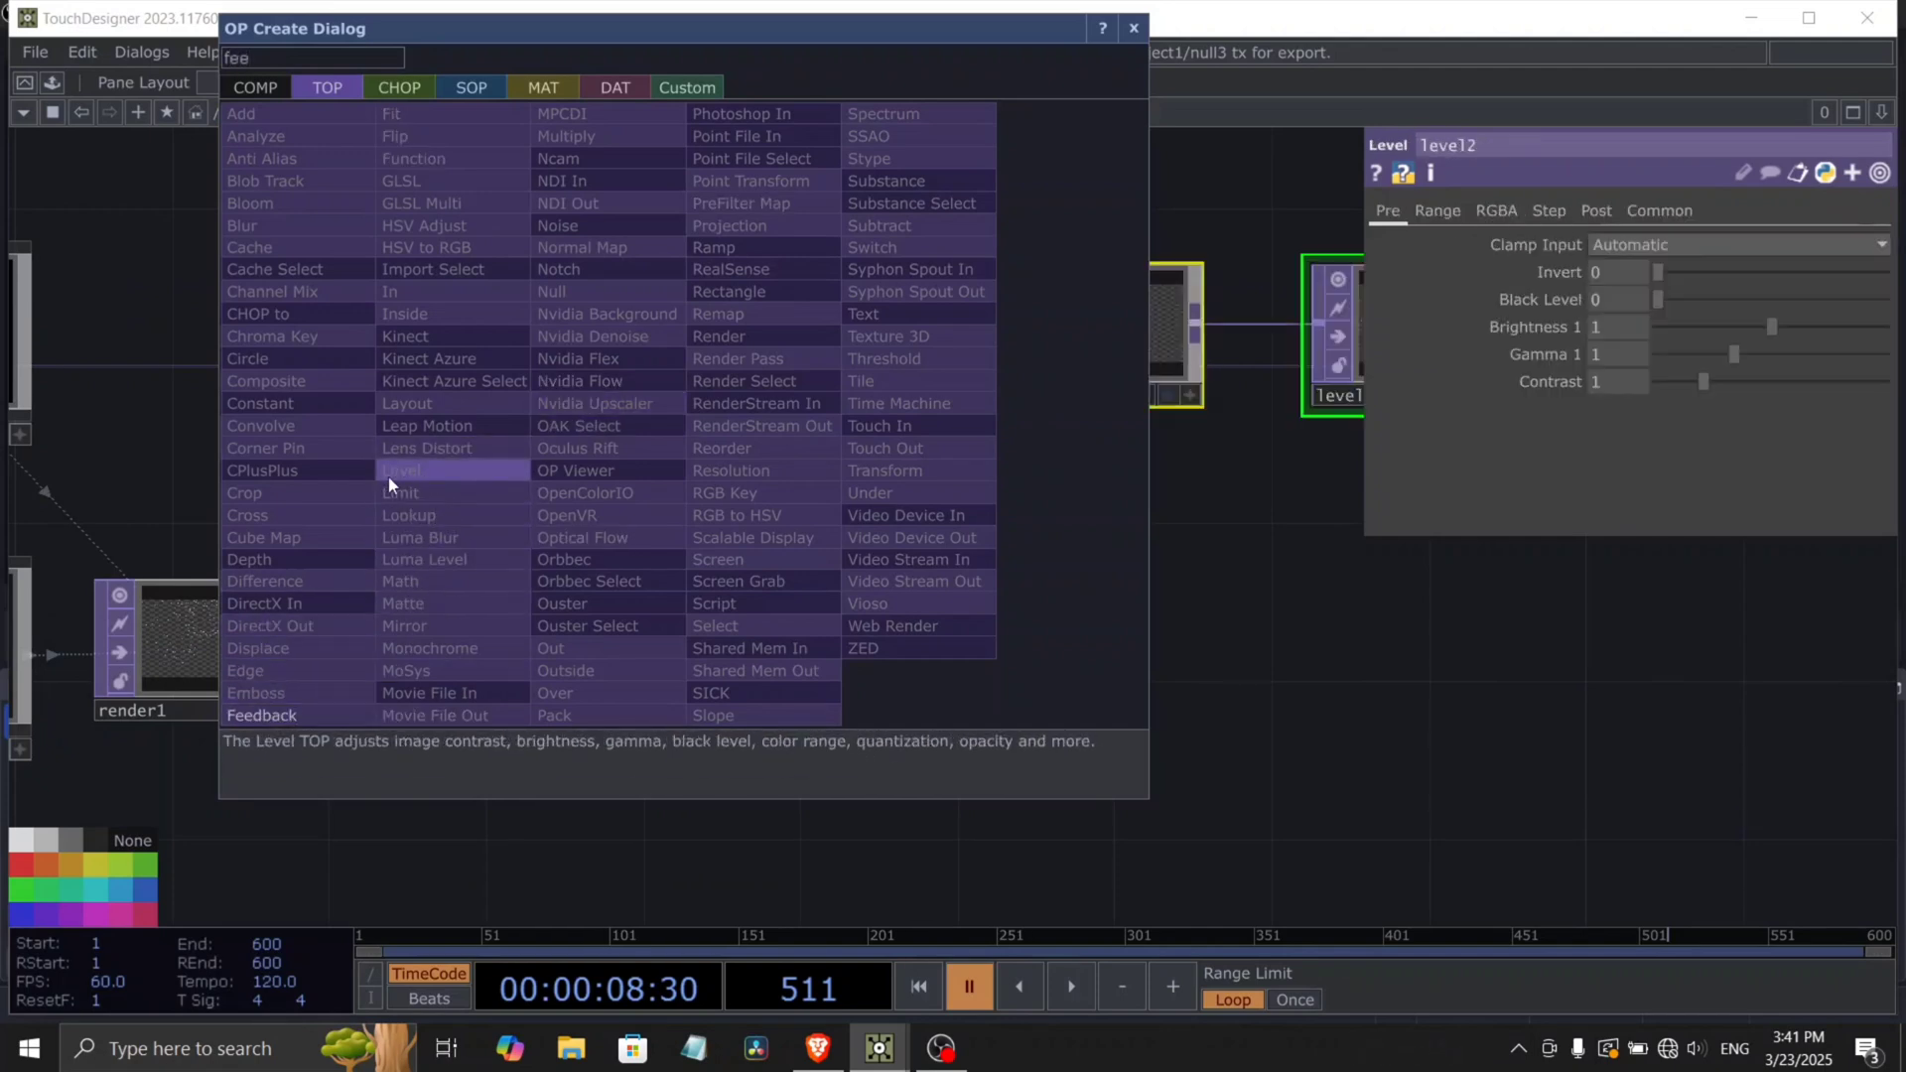
left_click(297, 381)
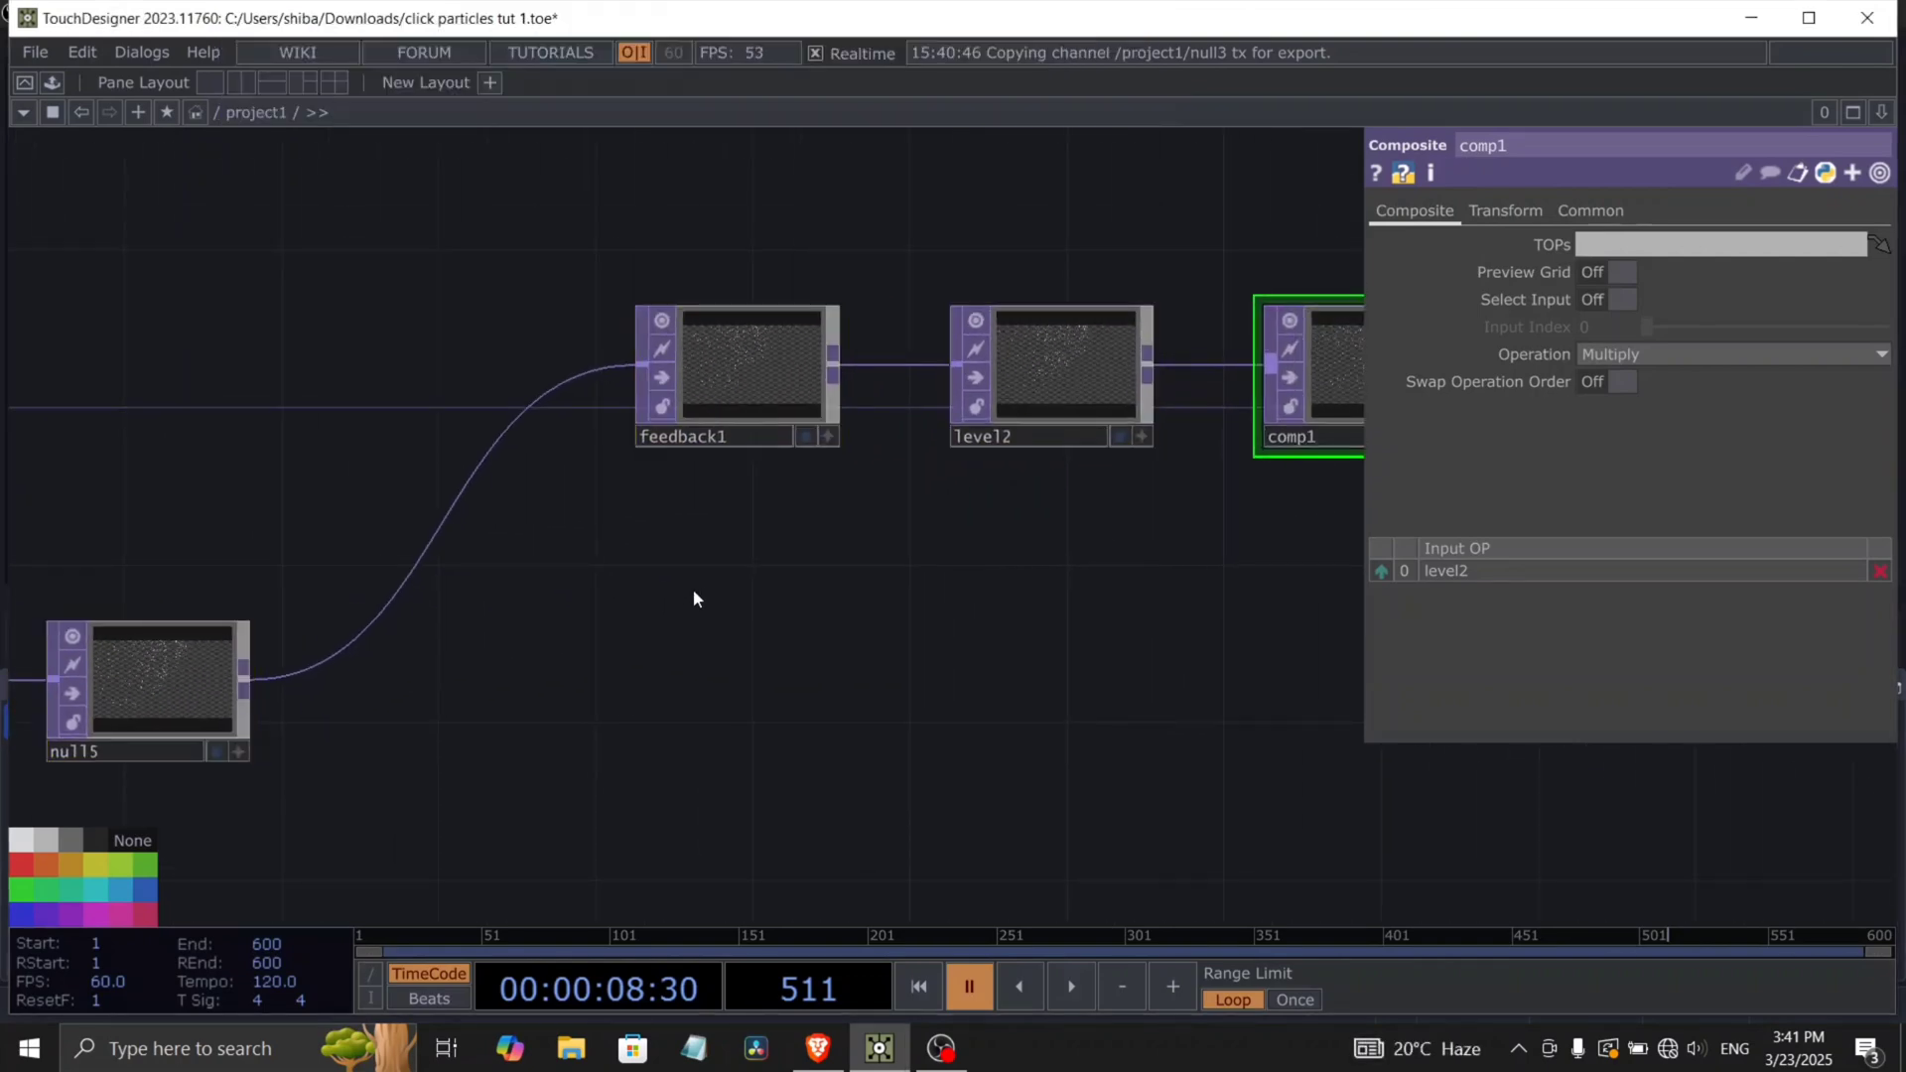
Move comp1 below the feedback branch and connect null5 to it as a second input.
right_click_drag(1022, 453, 748, 385)
left_click_drag(748, 384, 433, 500)
left_click_drag(890, 566, 674, 525)
left_click_drag(1127, 328, 745, 611)
left_click_drag(473, 660, 602, 621)
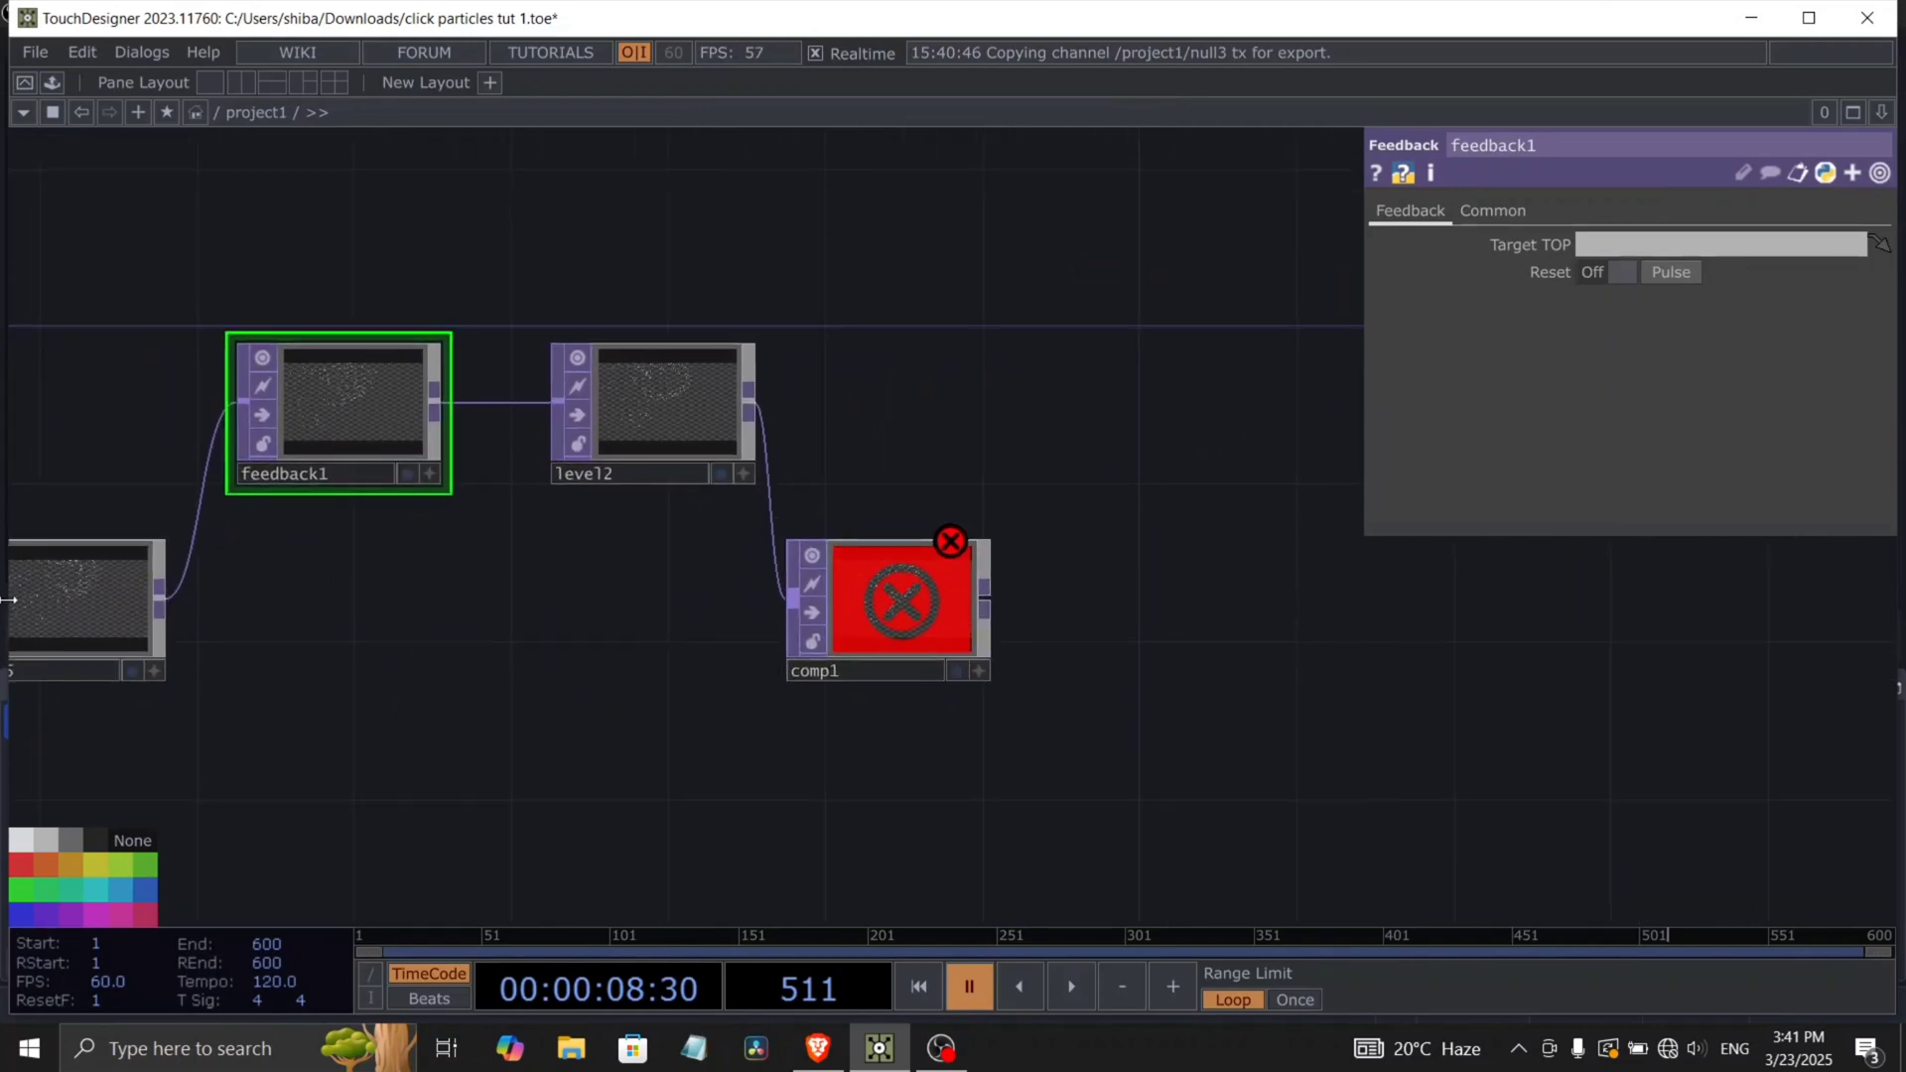
left_click_drag(159, 600, 795, 602)
Set the Opacity of level2 to 0.9 and the Operation of comp1 to Add.
left_click(664, 414)
left_click(1595, 210)
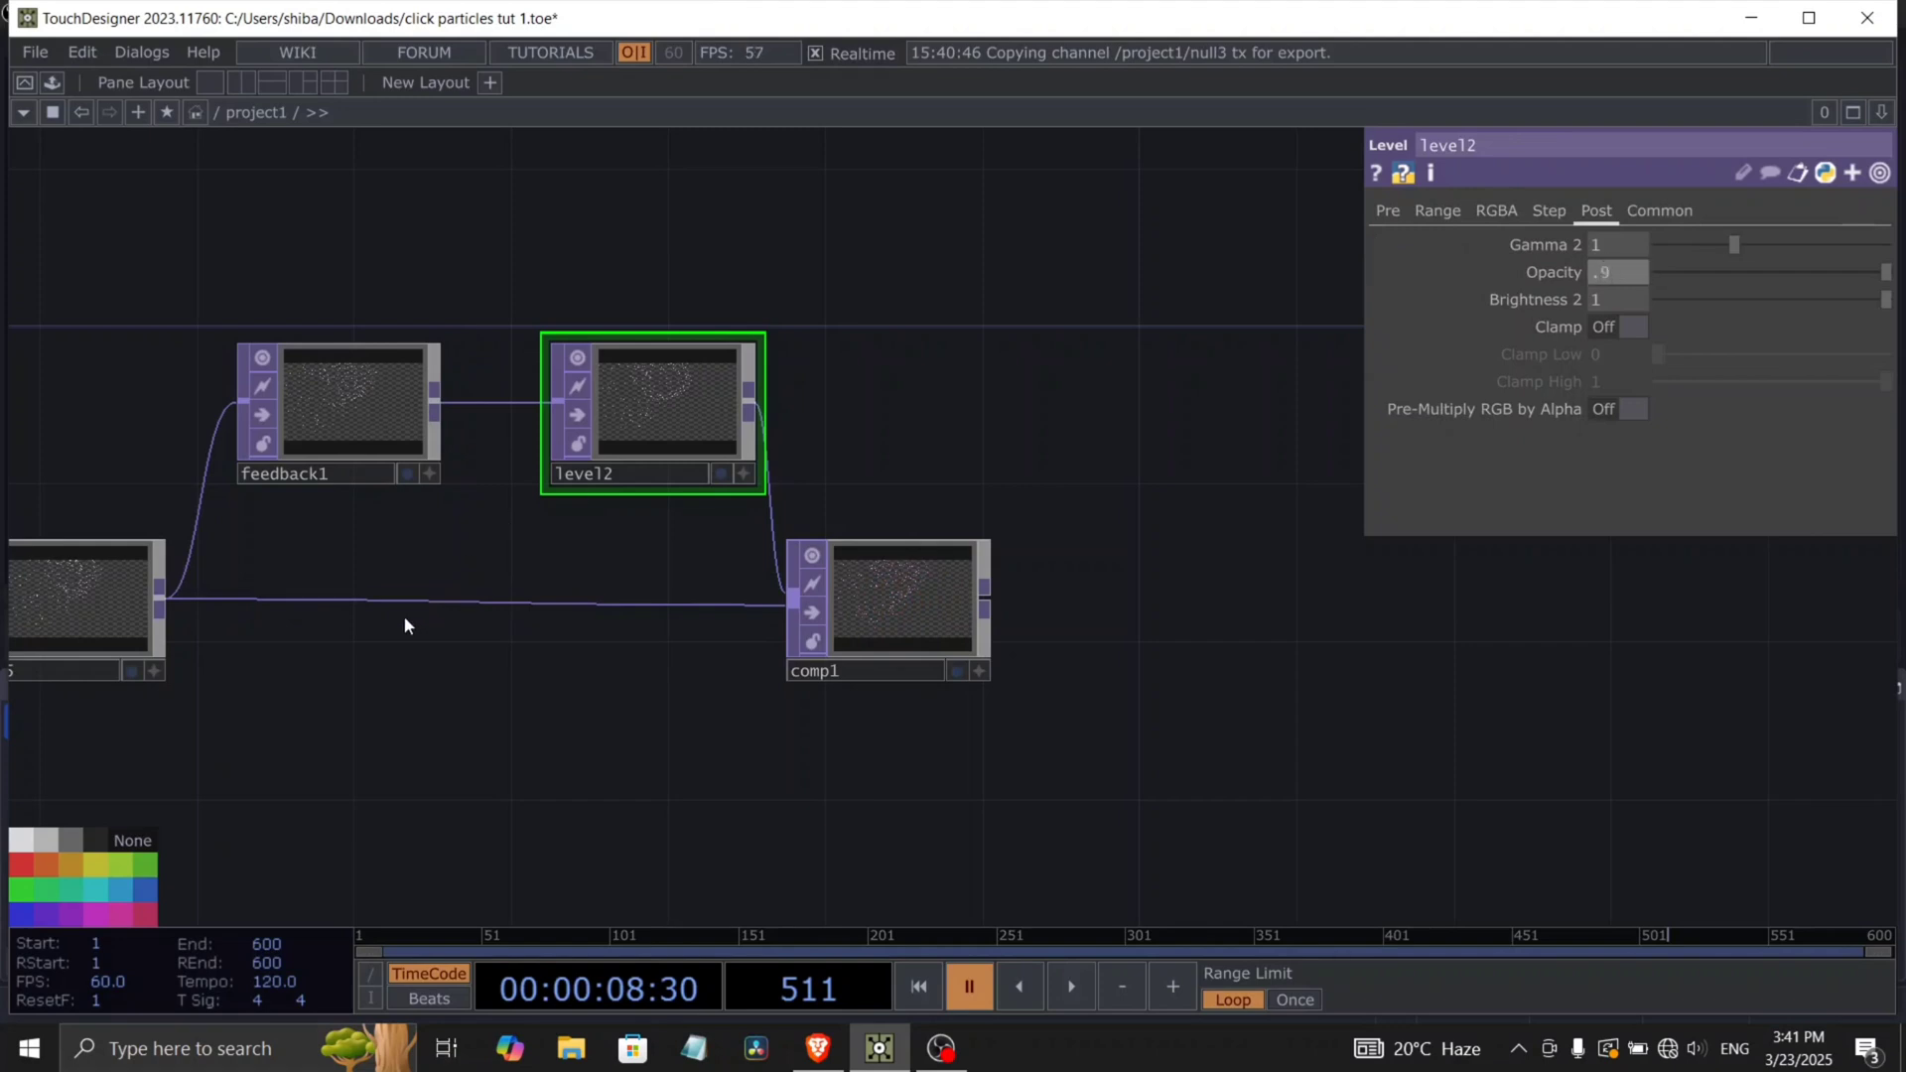
left_click(926, 582)
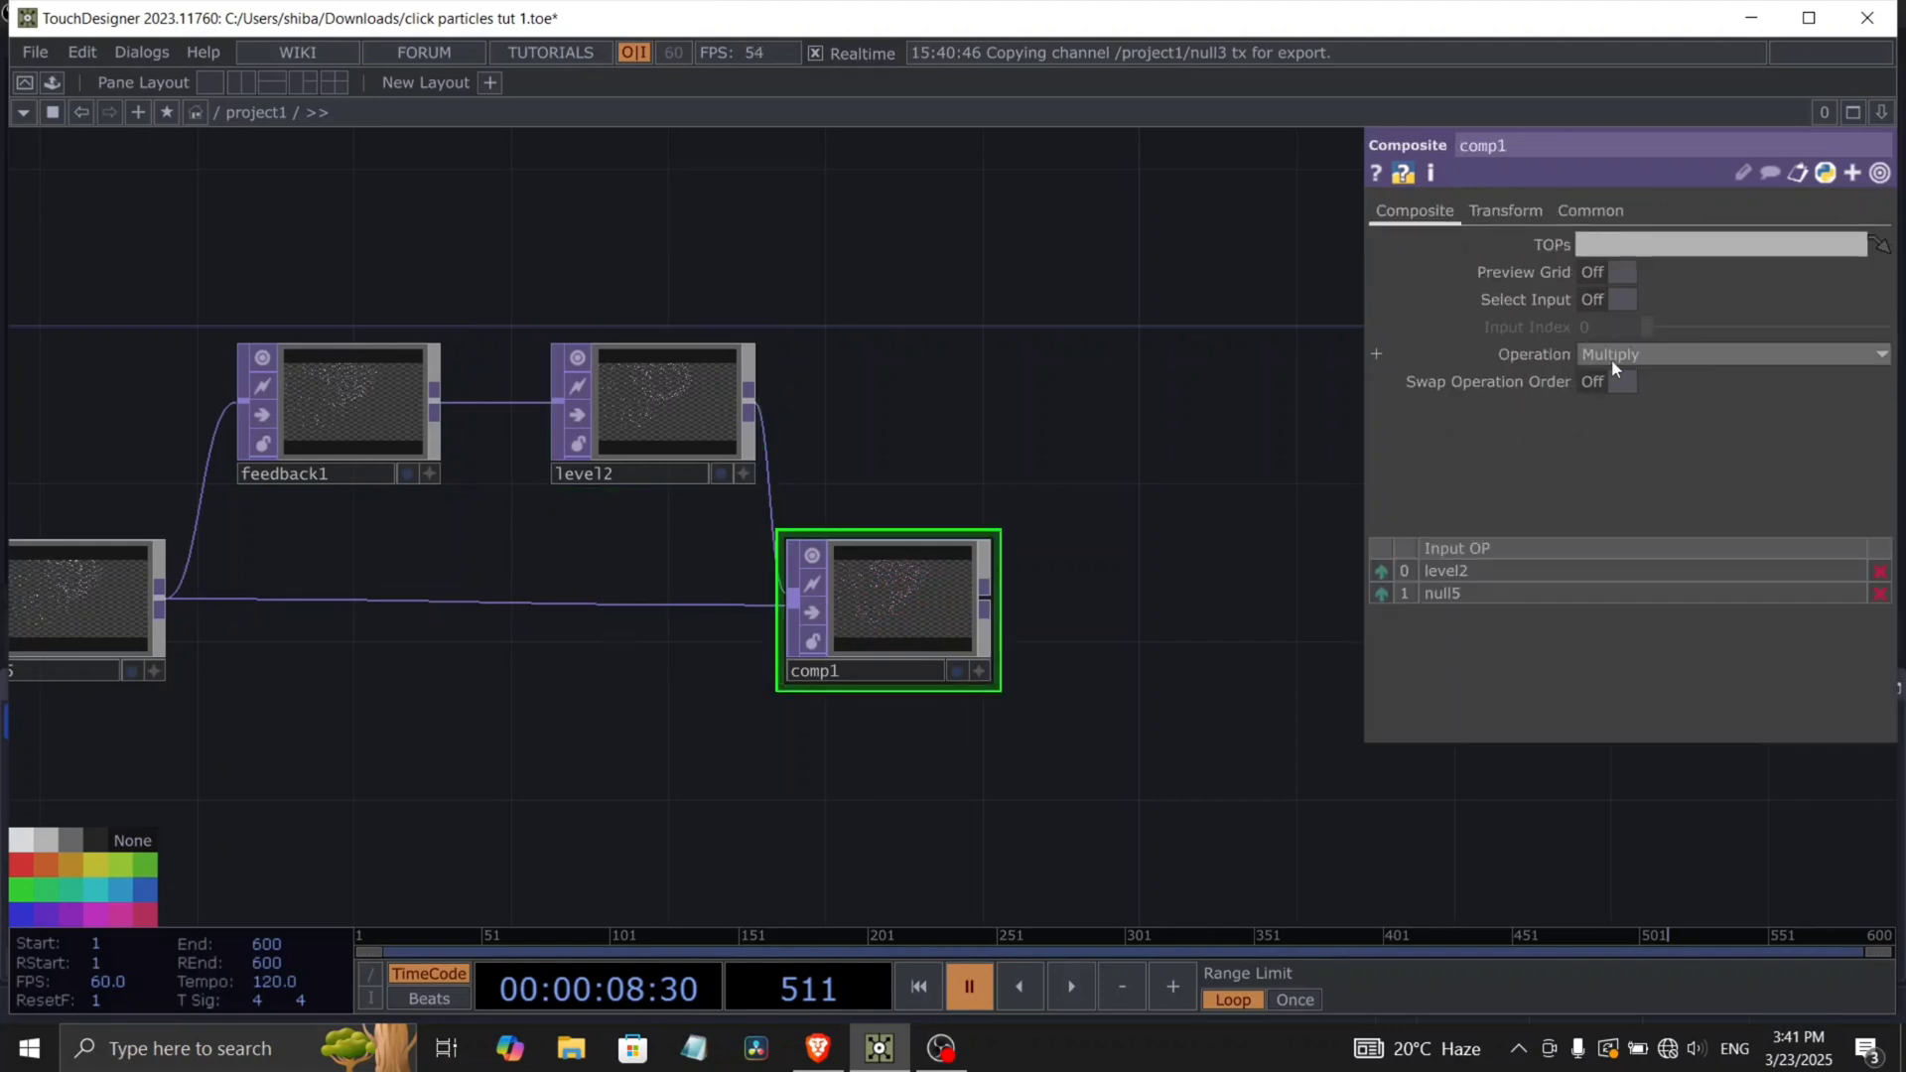
left_click(1607, 362)
left_click(1688, 381)
Play the timeline and examine the composited particles in comp1's viewer.
left_click_drag(781, 454, 689, 403)
scroll(657, 388, "up", 2)
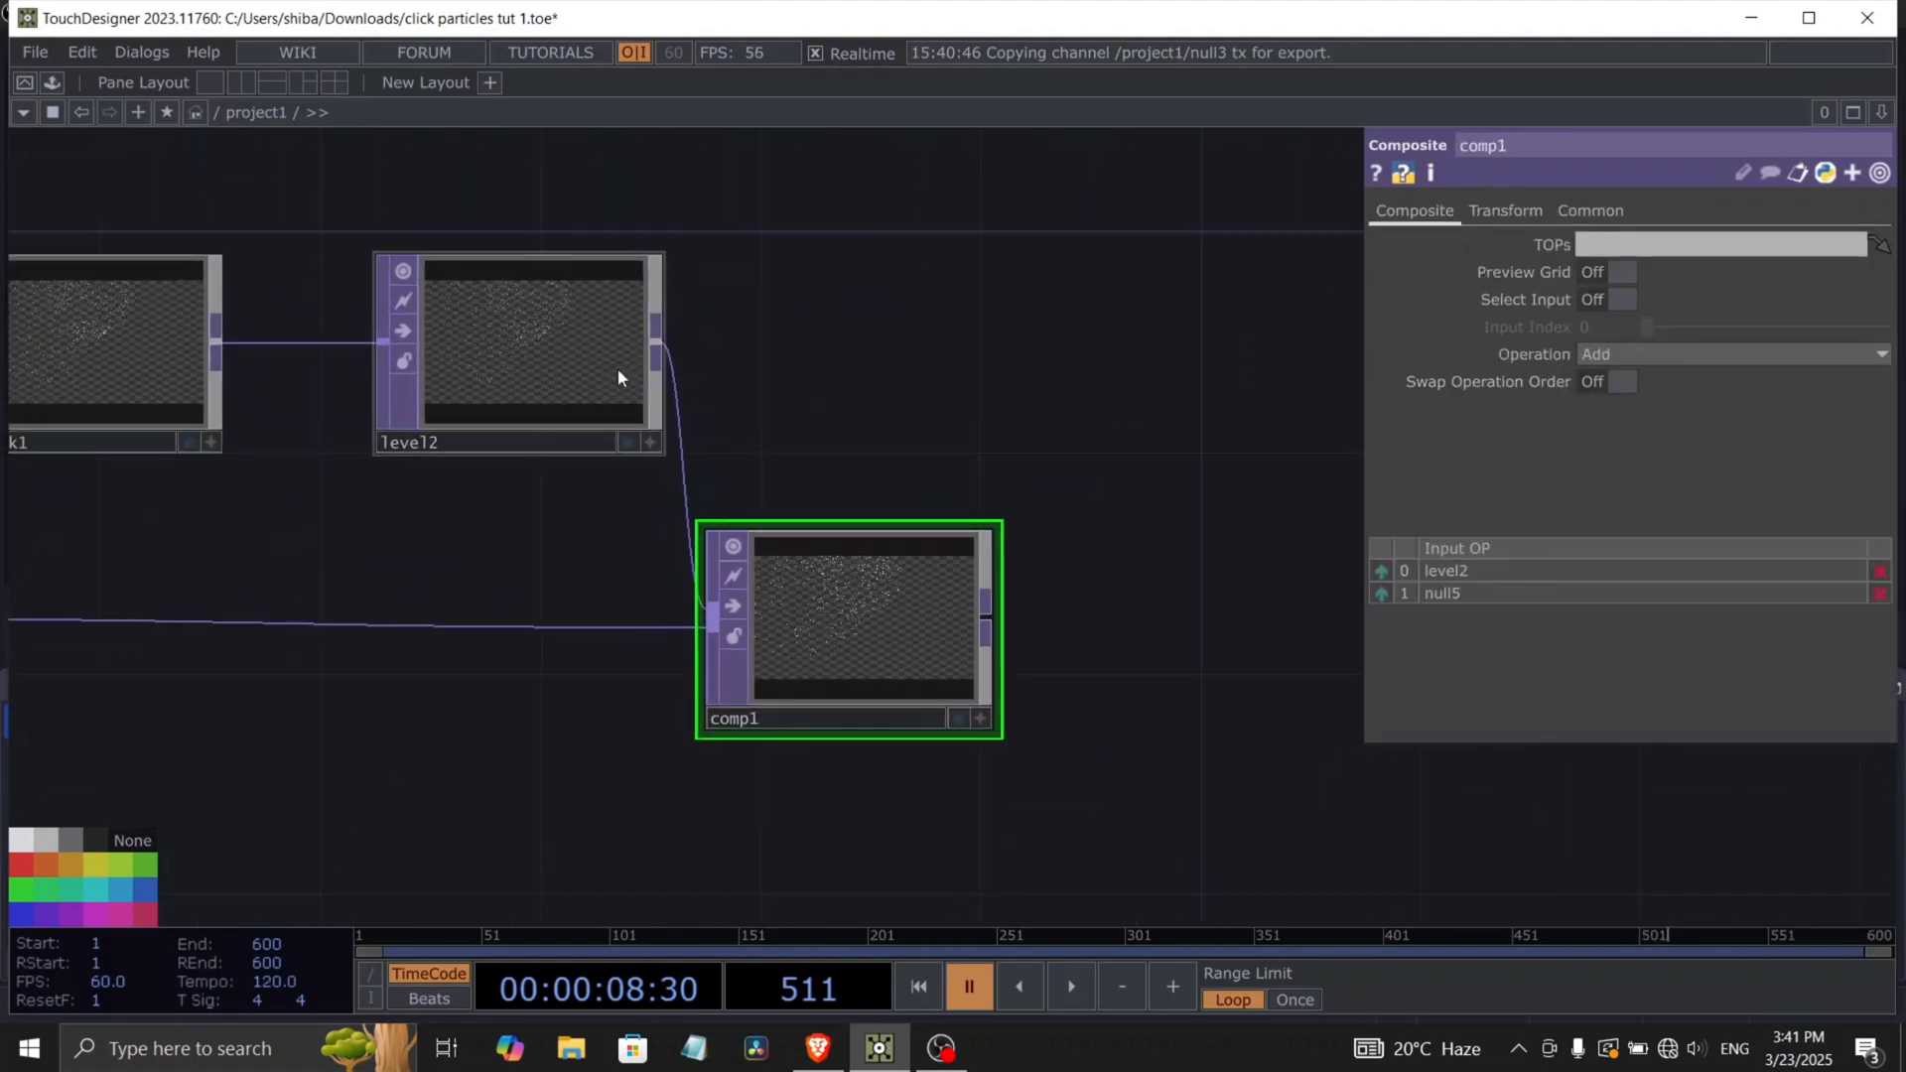
left_click_drag(981, 420, 921, 323)
scroll(783, 576, "up", 5)
key("space")
key("space")
left_click_drag(915, 608, 628, 616)
key("space")
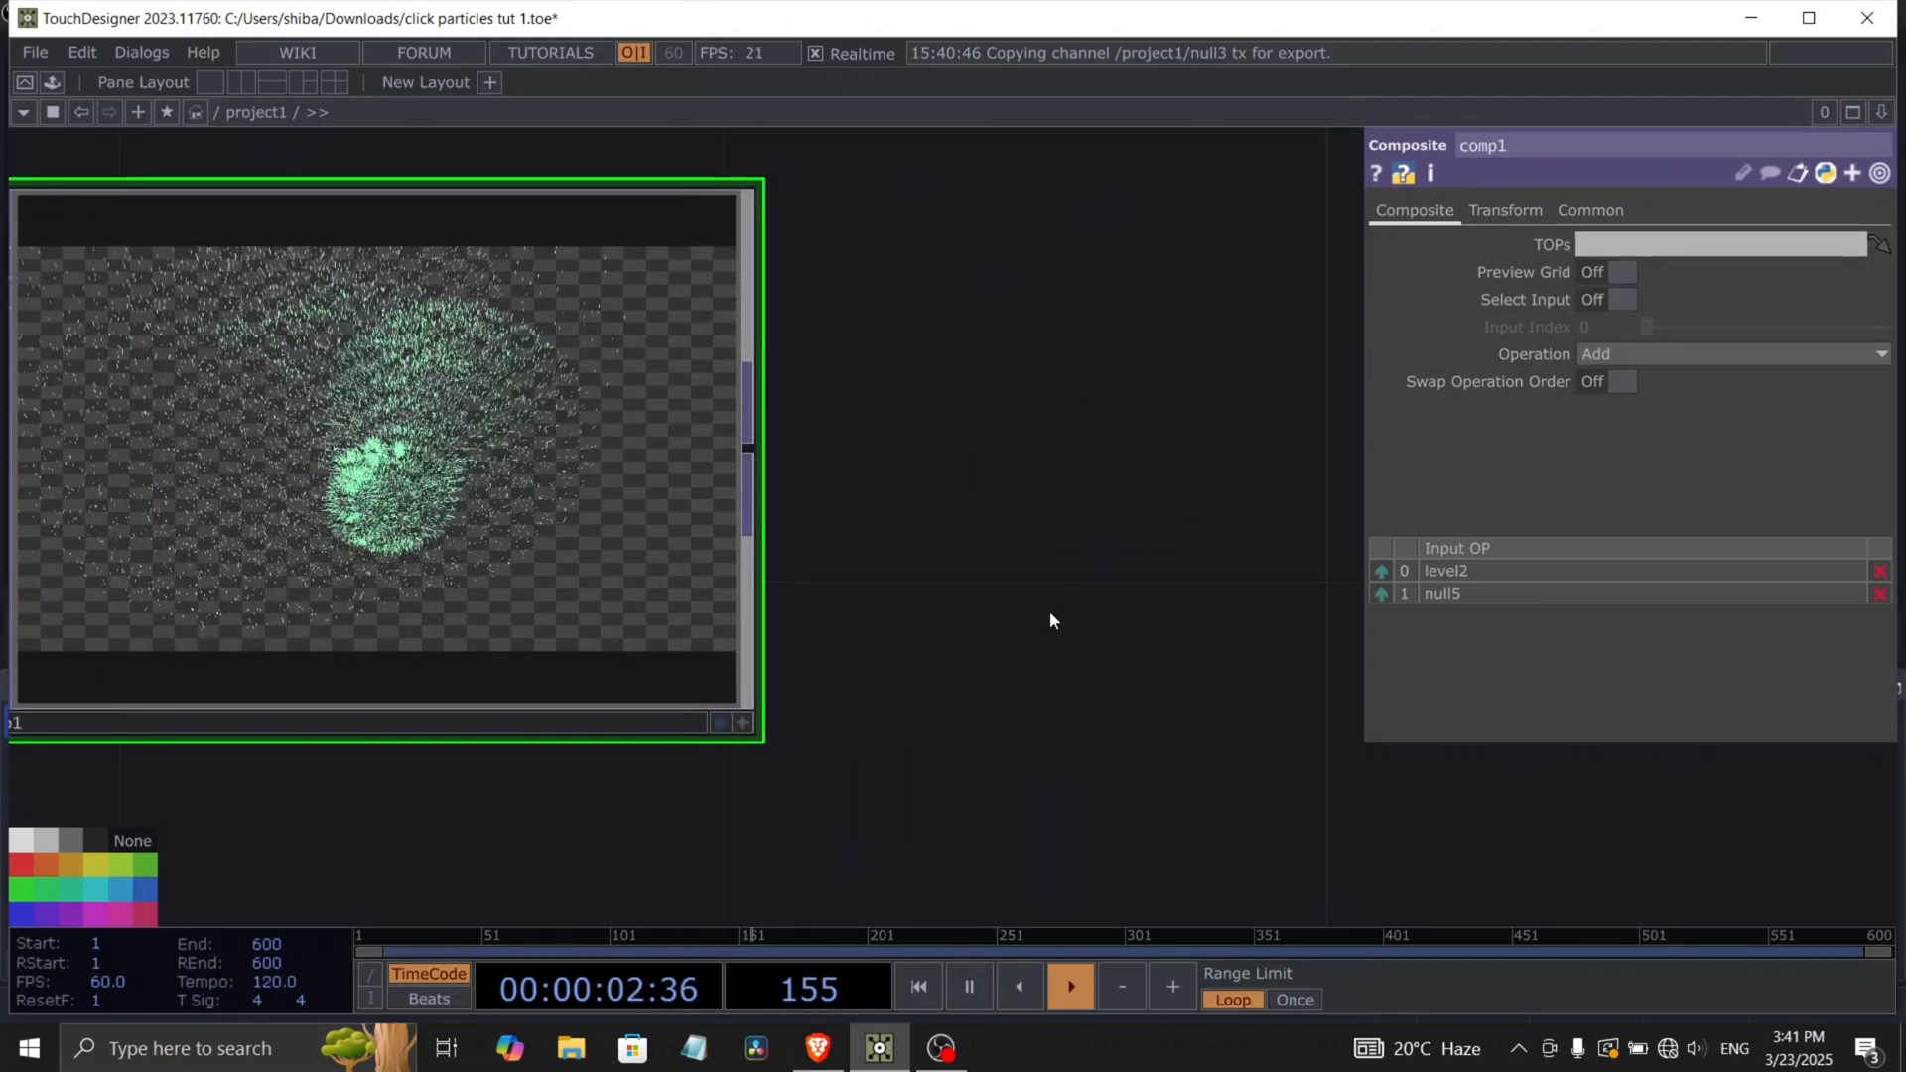
key("space")
left_click_drag(935, 585, 834, 582)
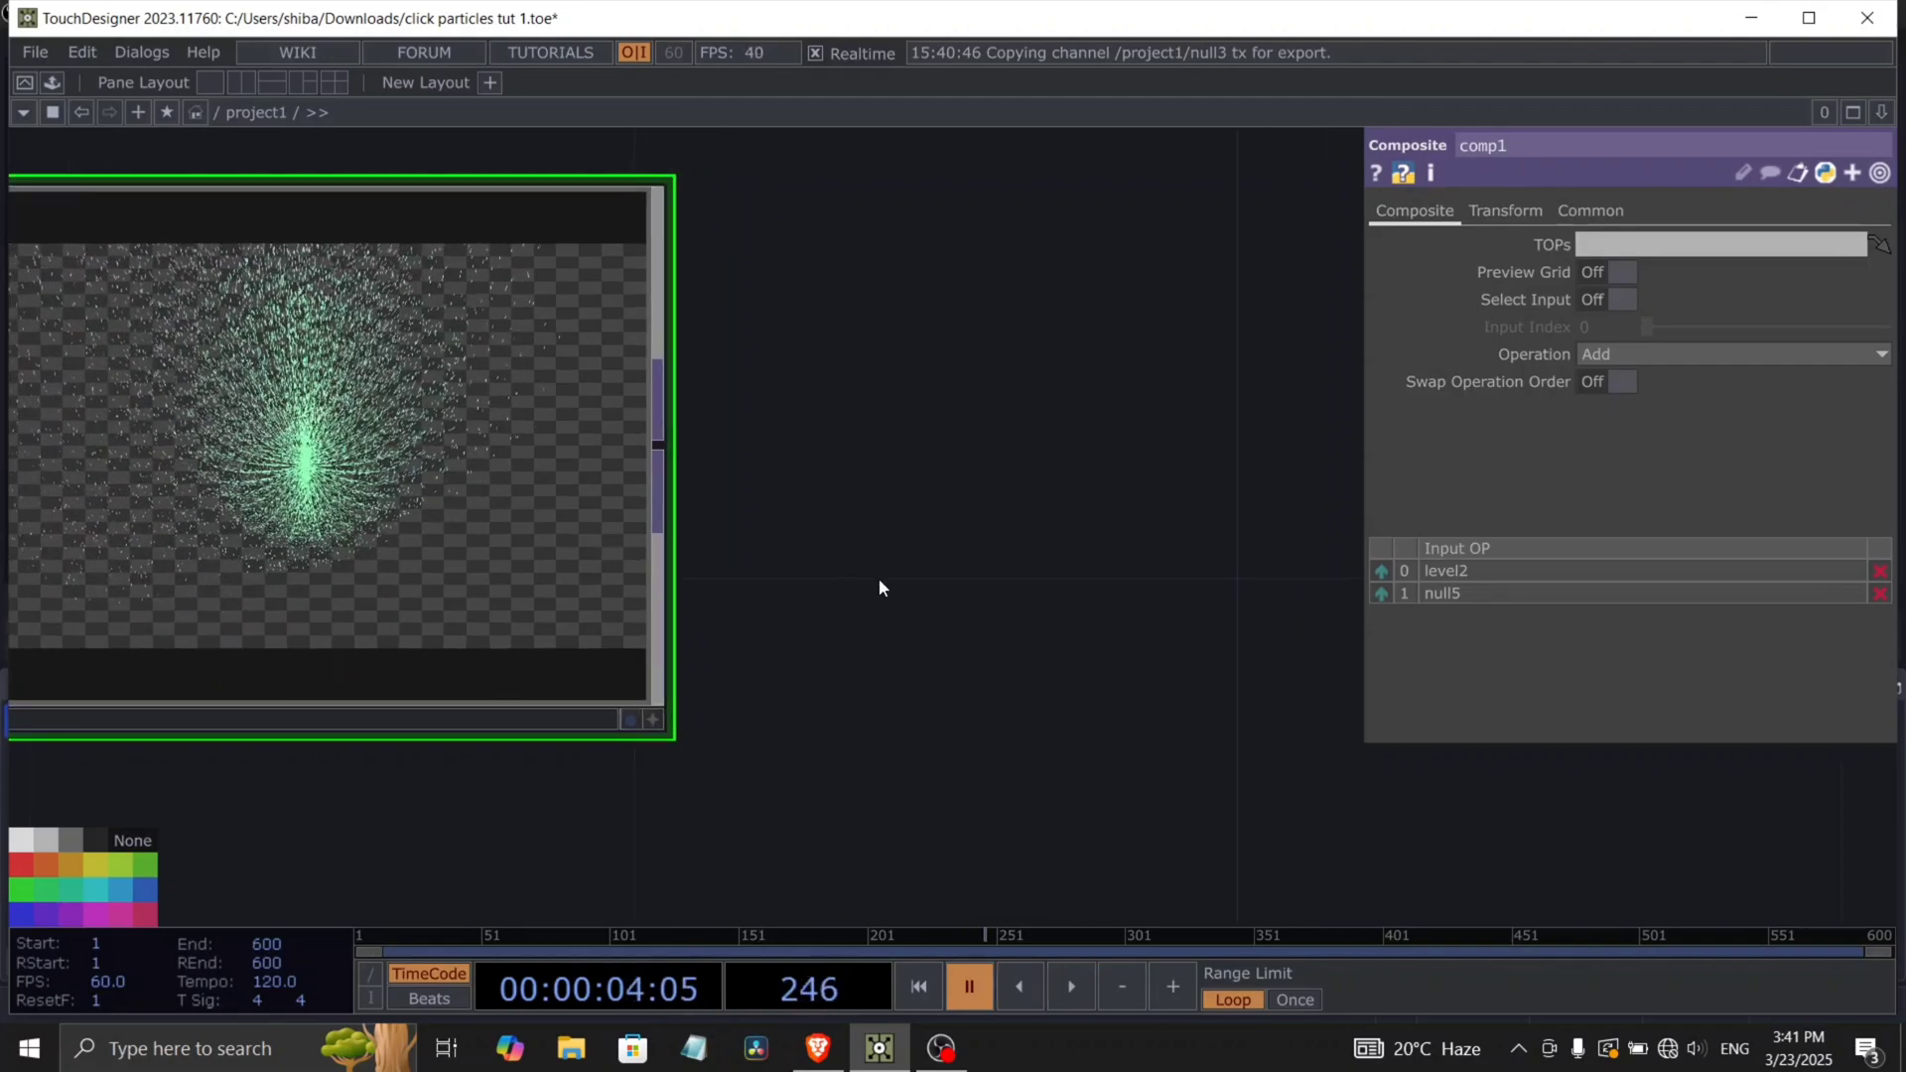
Add a Bloom TOP after comp1 and set its Bloom Intensity to 0.4.
scroll(885, 583, "down", 3)
left_click_drag(992, 613, 753, 659)
scroll(821, 633, "down", 1)
scroll(823, 630, "down", 1)
right_click(533, 600)
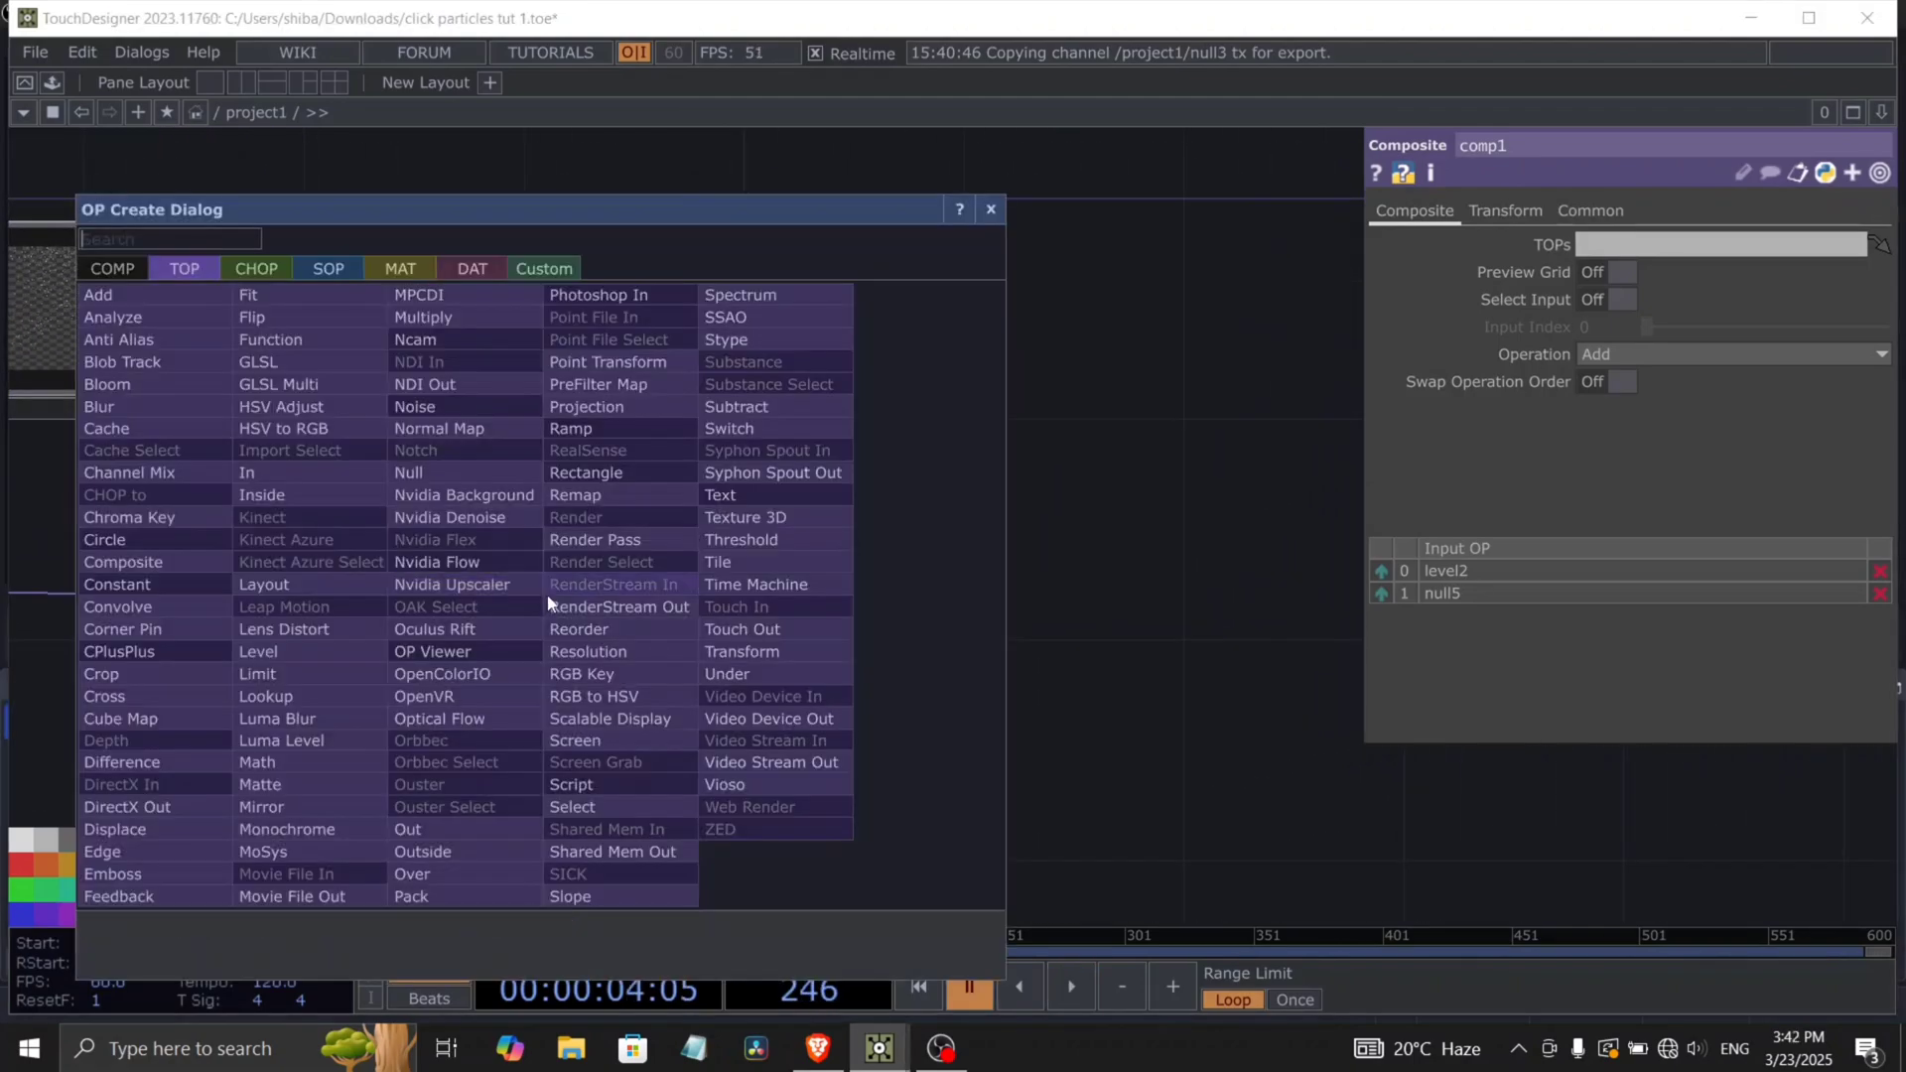
type("bloo")
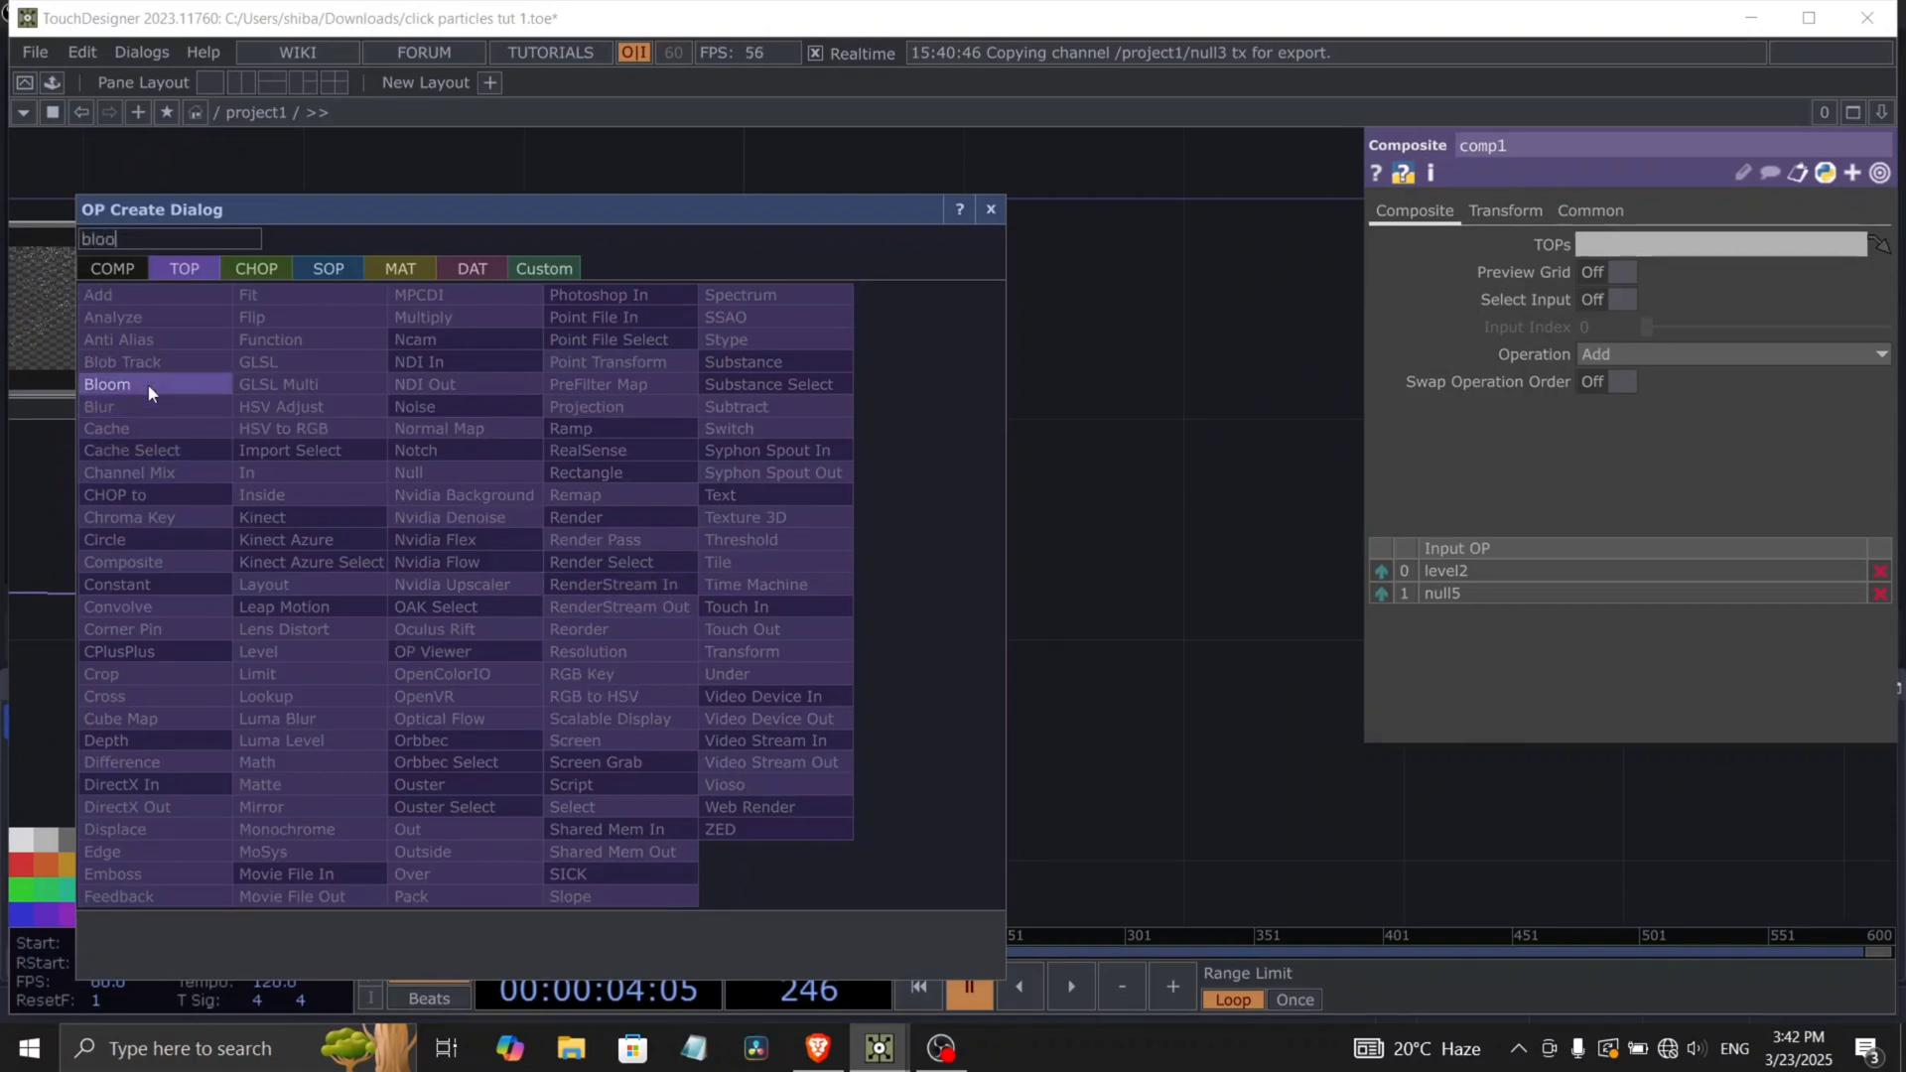
key("Return")
left_click(745, 586)
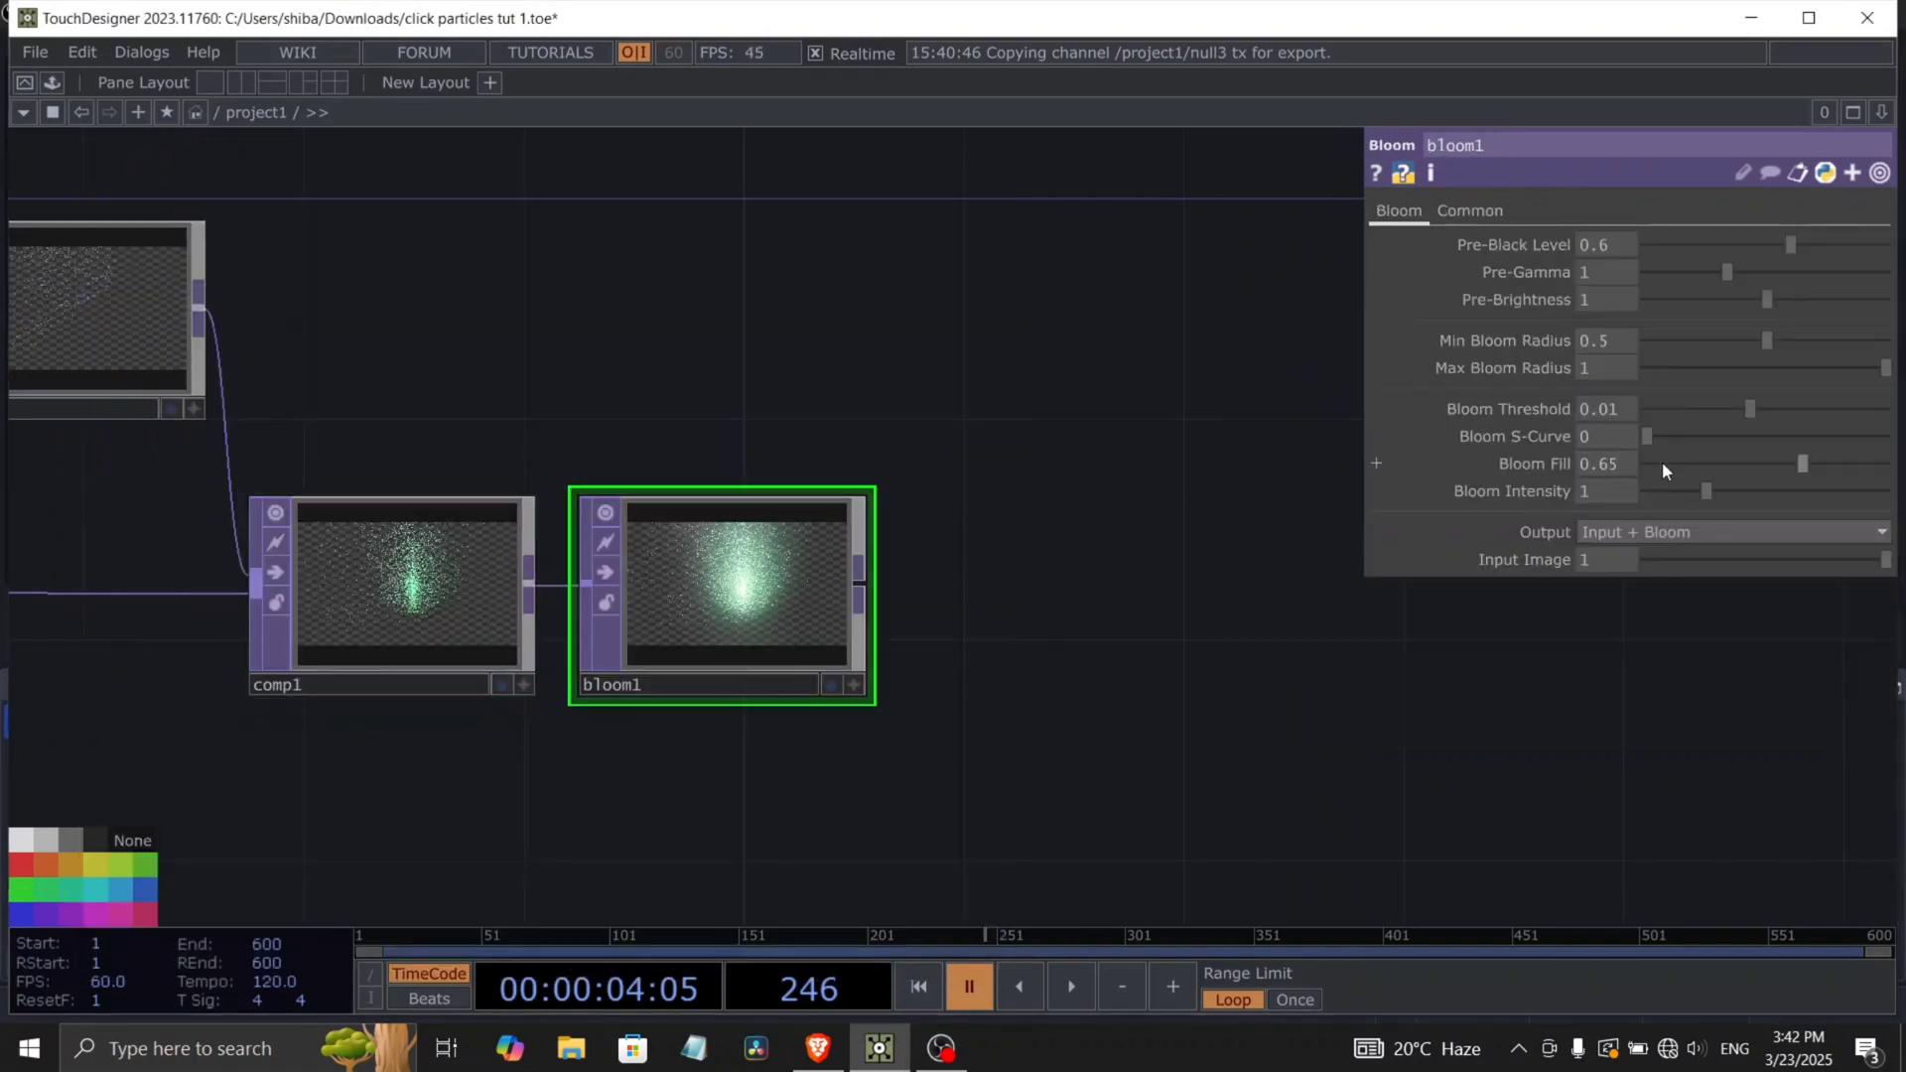
left_click_drag(1609, 491, 1088, 542)
type(".4")
Add an RGB Key TOP after bloom1, followed by a Null TOP.
right_click(849, 582)
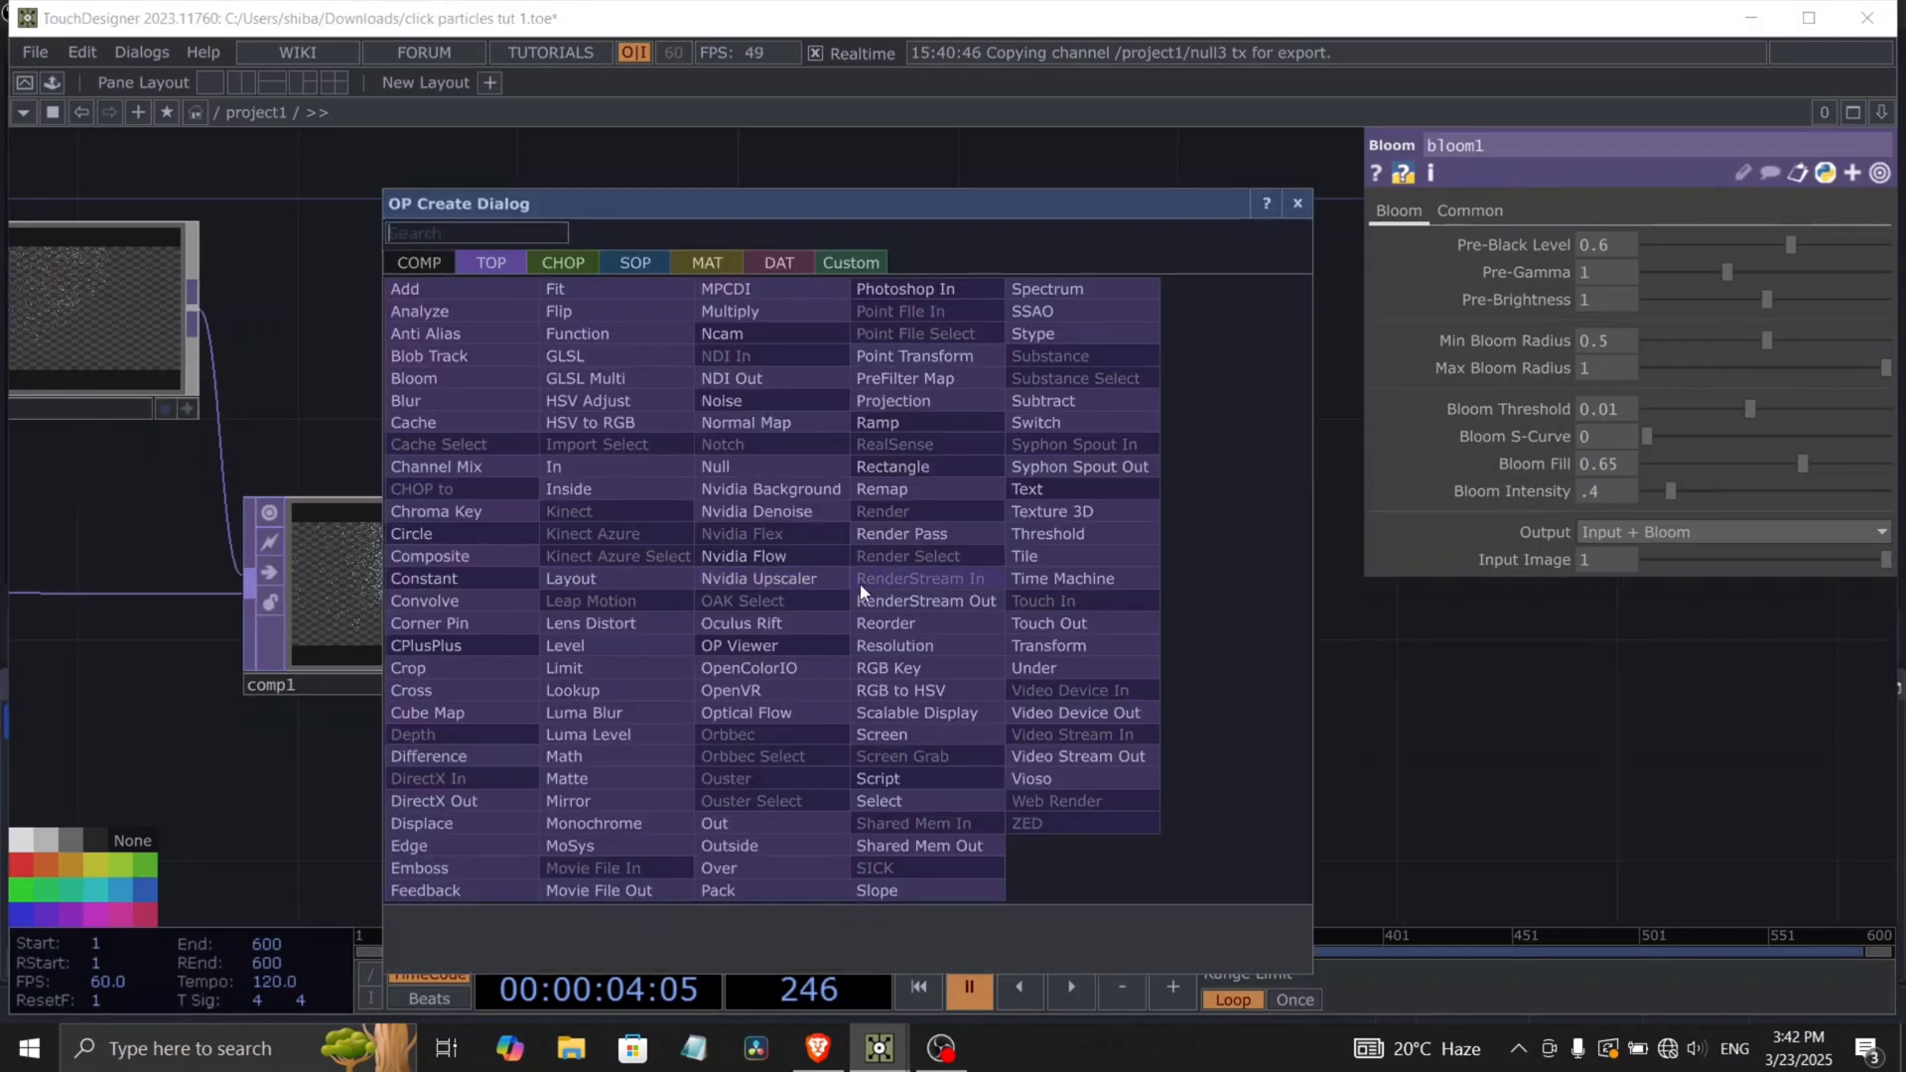
left_click(894, 668)
left_click(1048, 616)
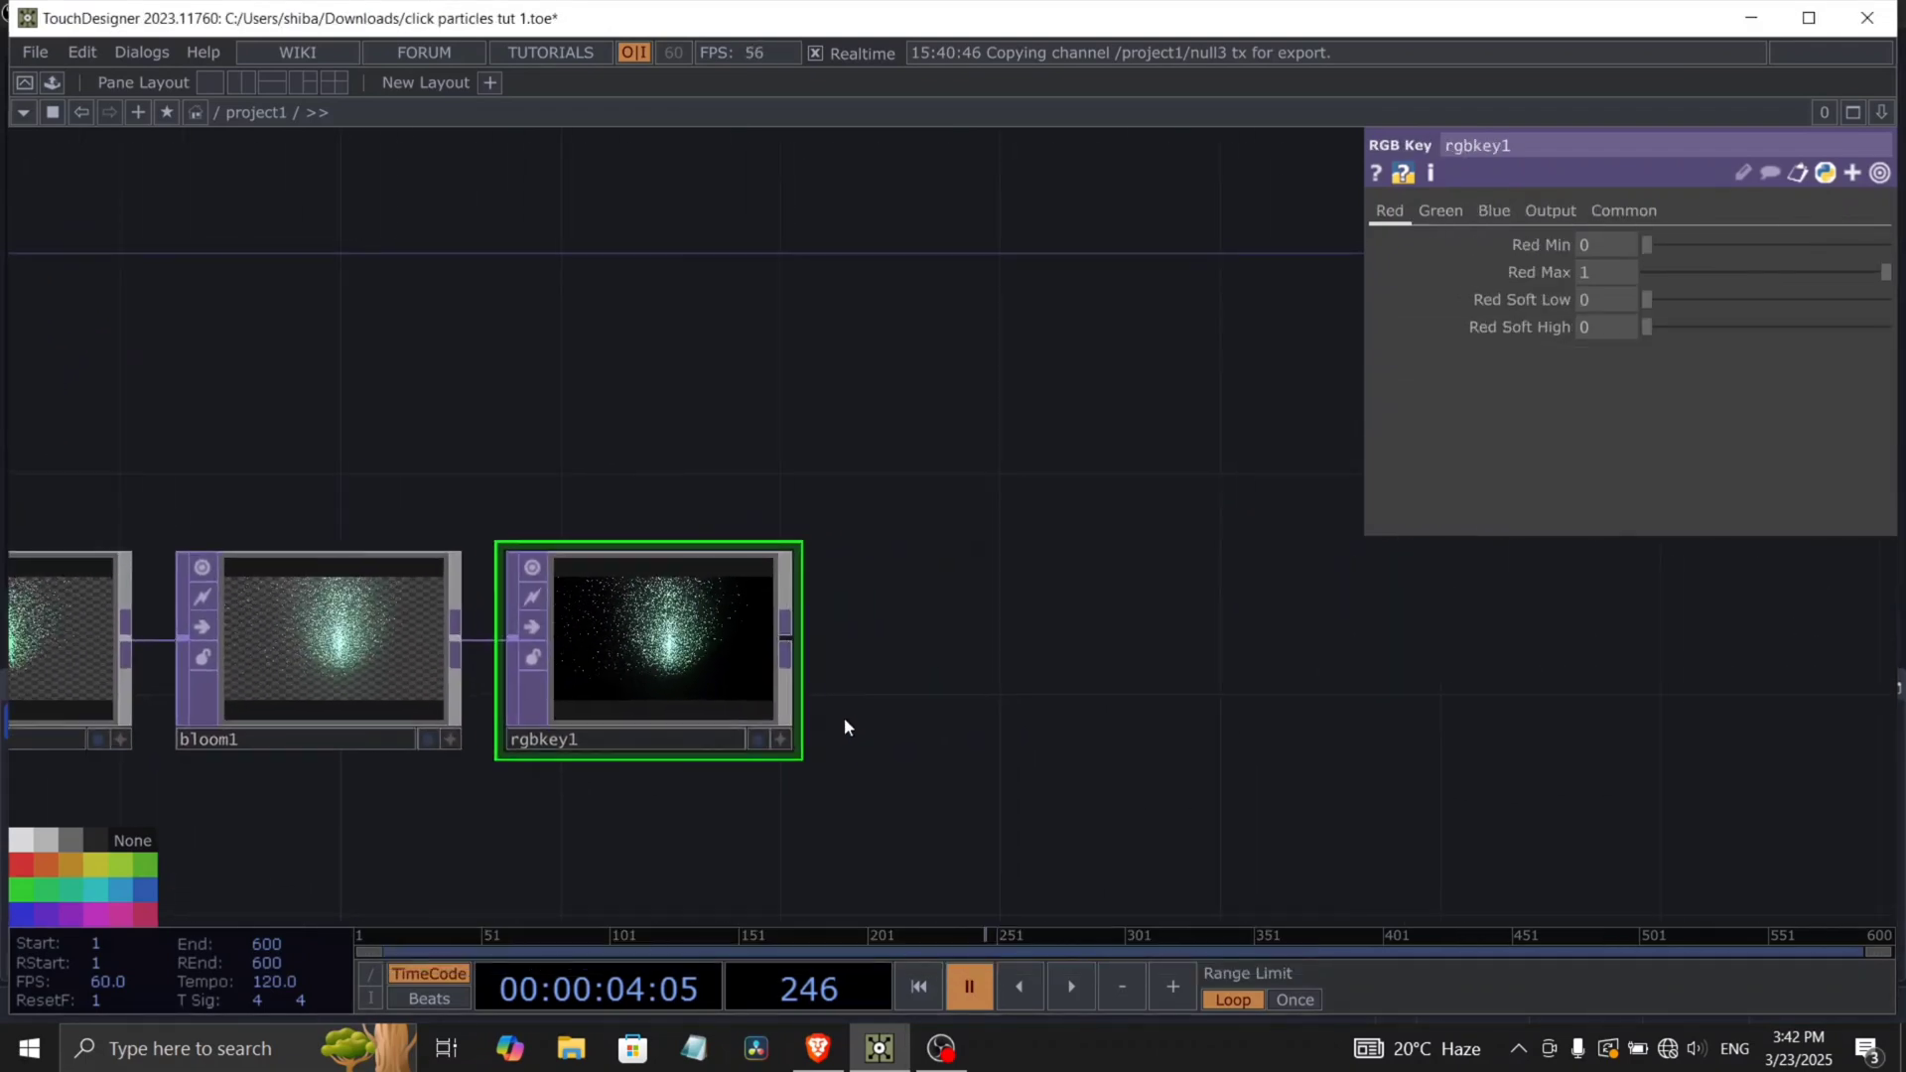
left_click(1078, 643)
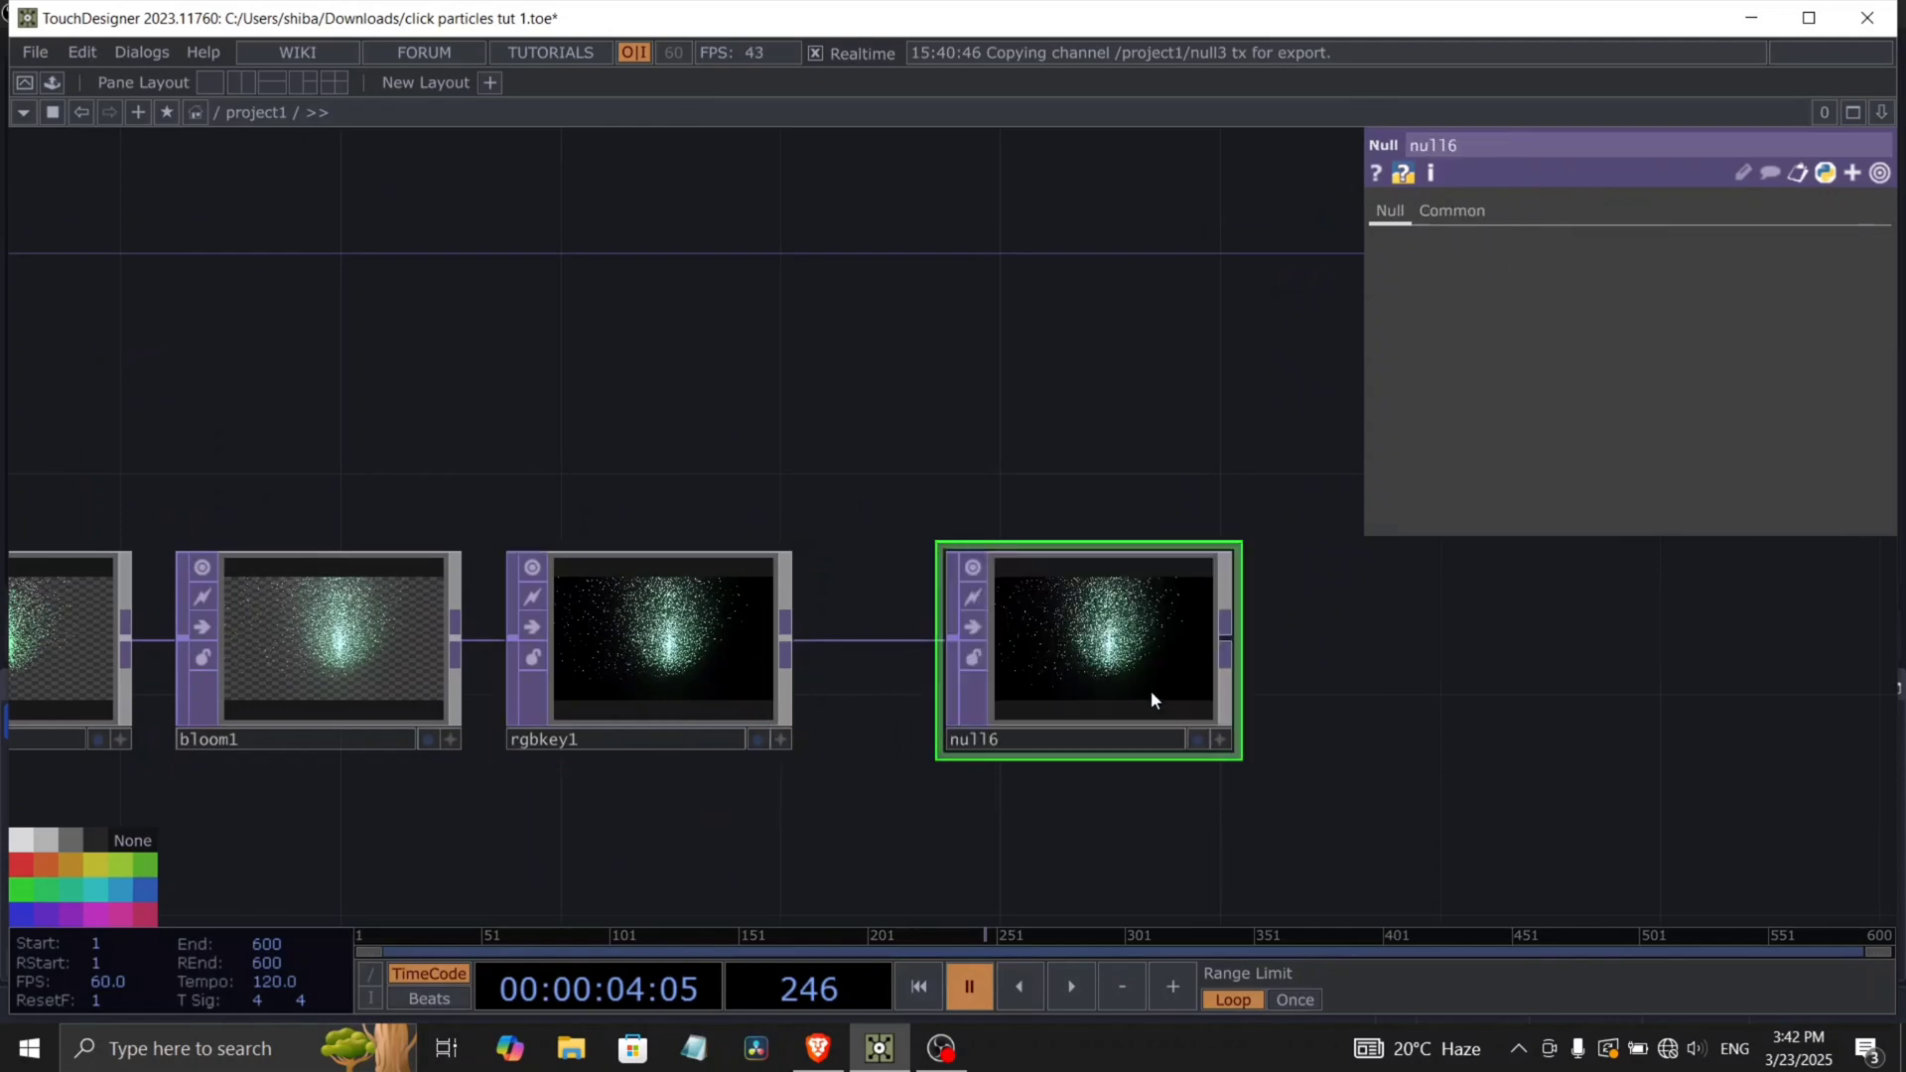
Display null6 in the network background and play the timeline to check the bursts.
left_click(1199, 740)
scroll(1286, 687, "down", 5)
key("space")
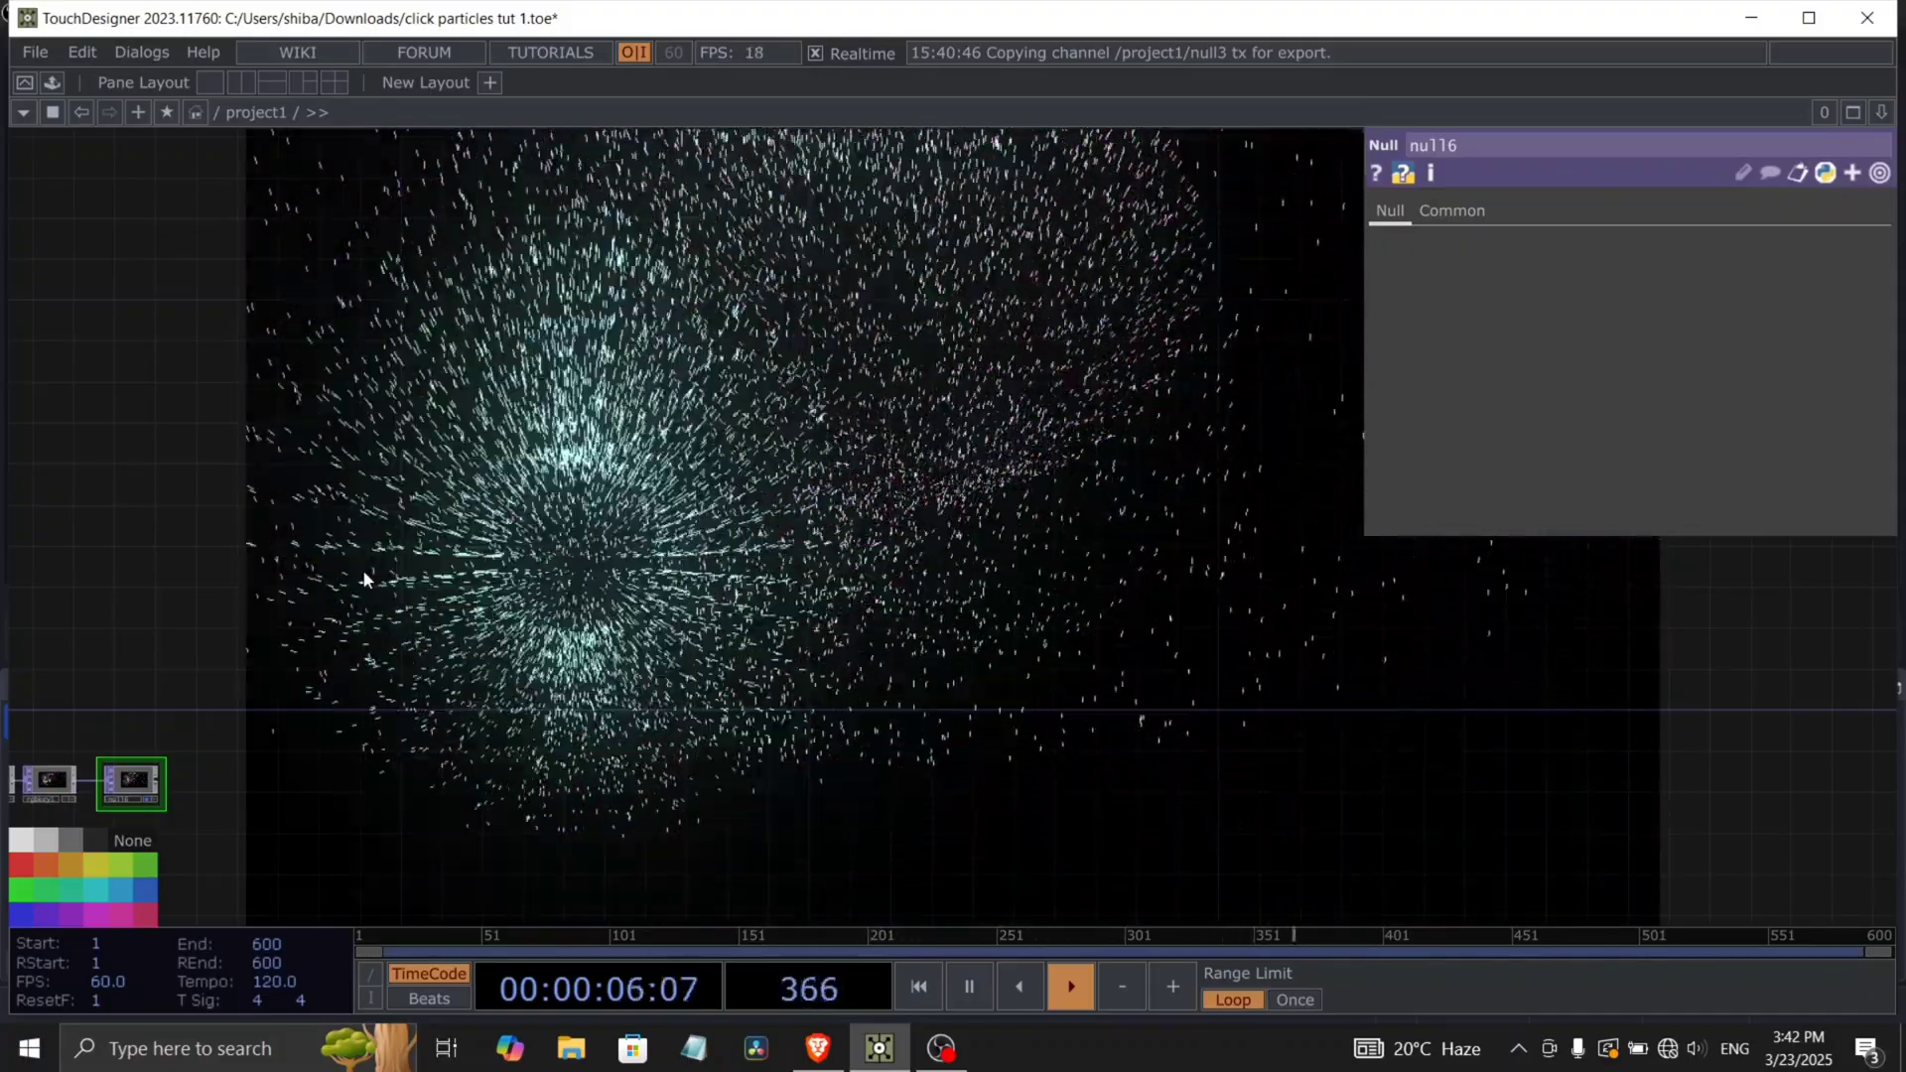
key("space")
Inside geo1, set the Y component of particle1's Wind to -1.
key("h")
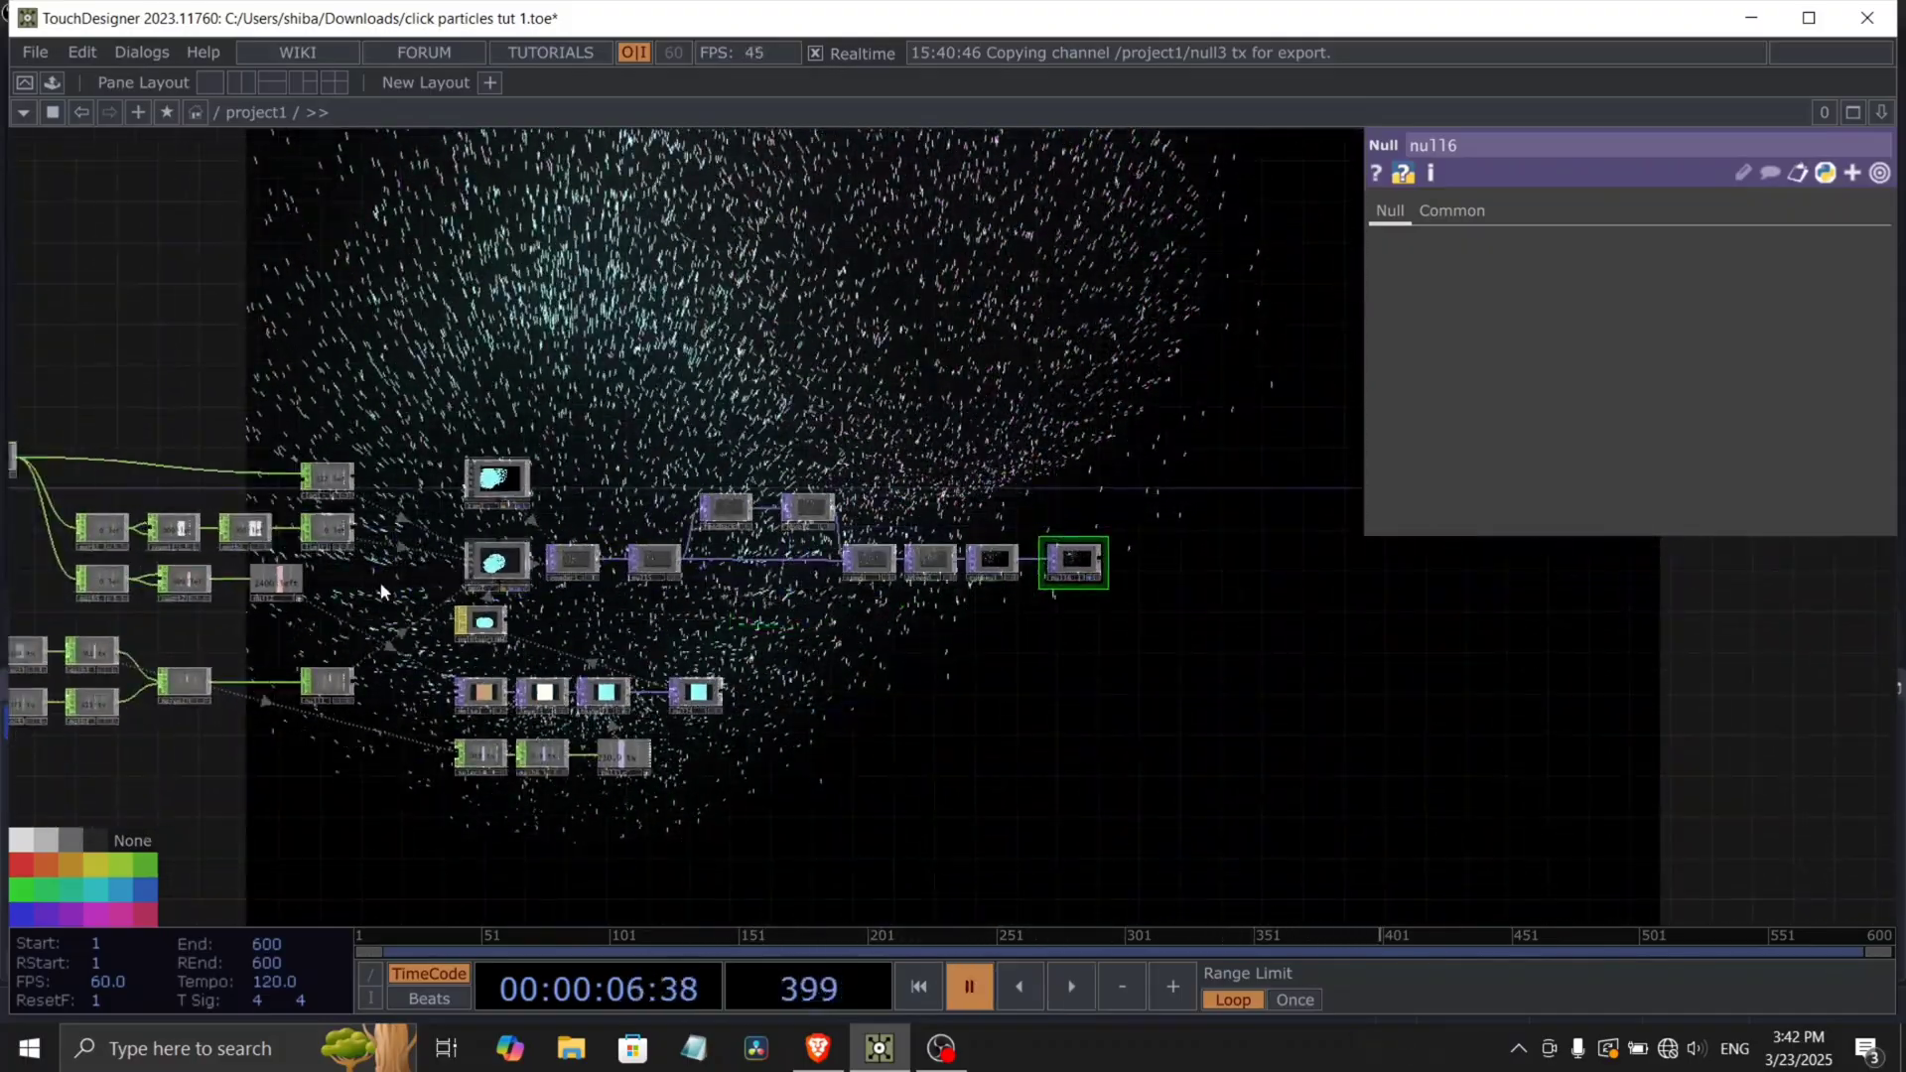
scroll(556, 596, "up", 7)
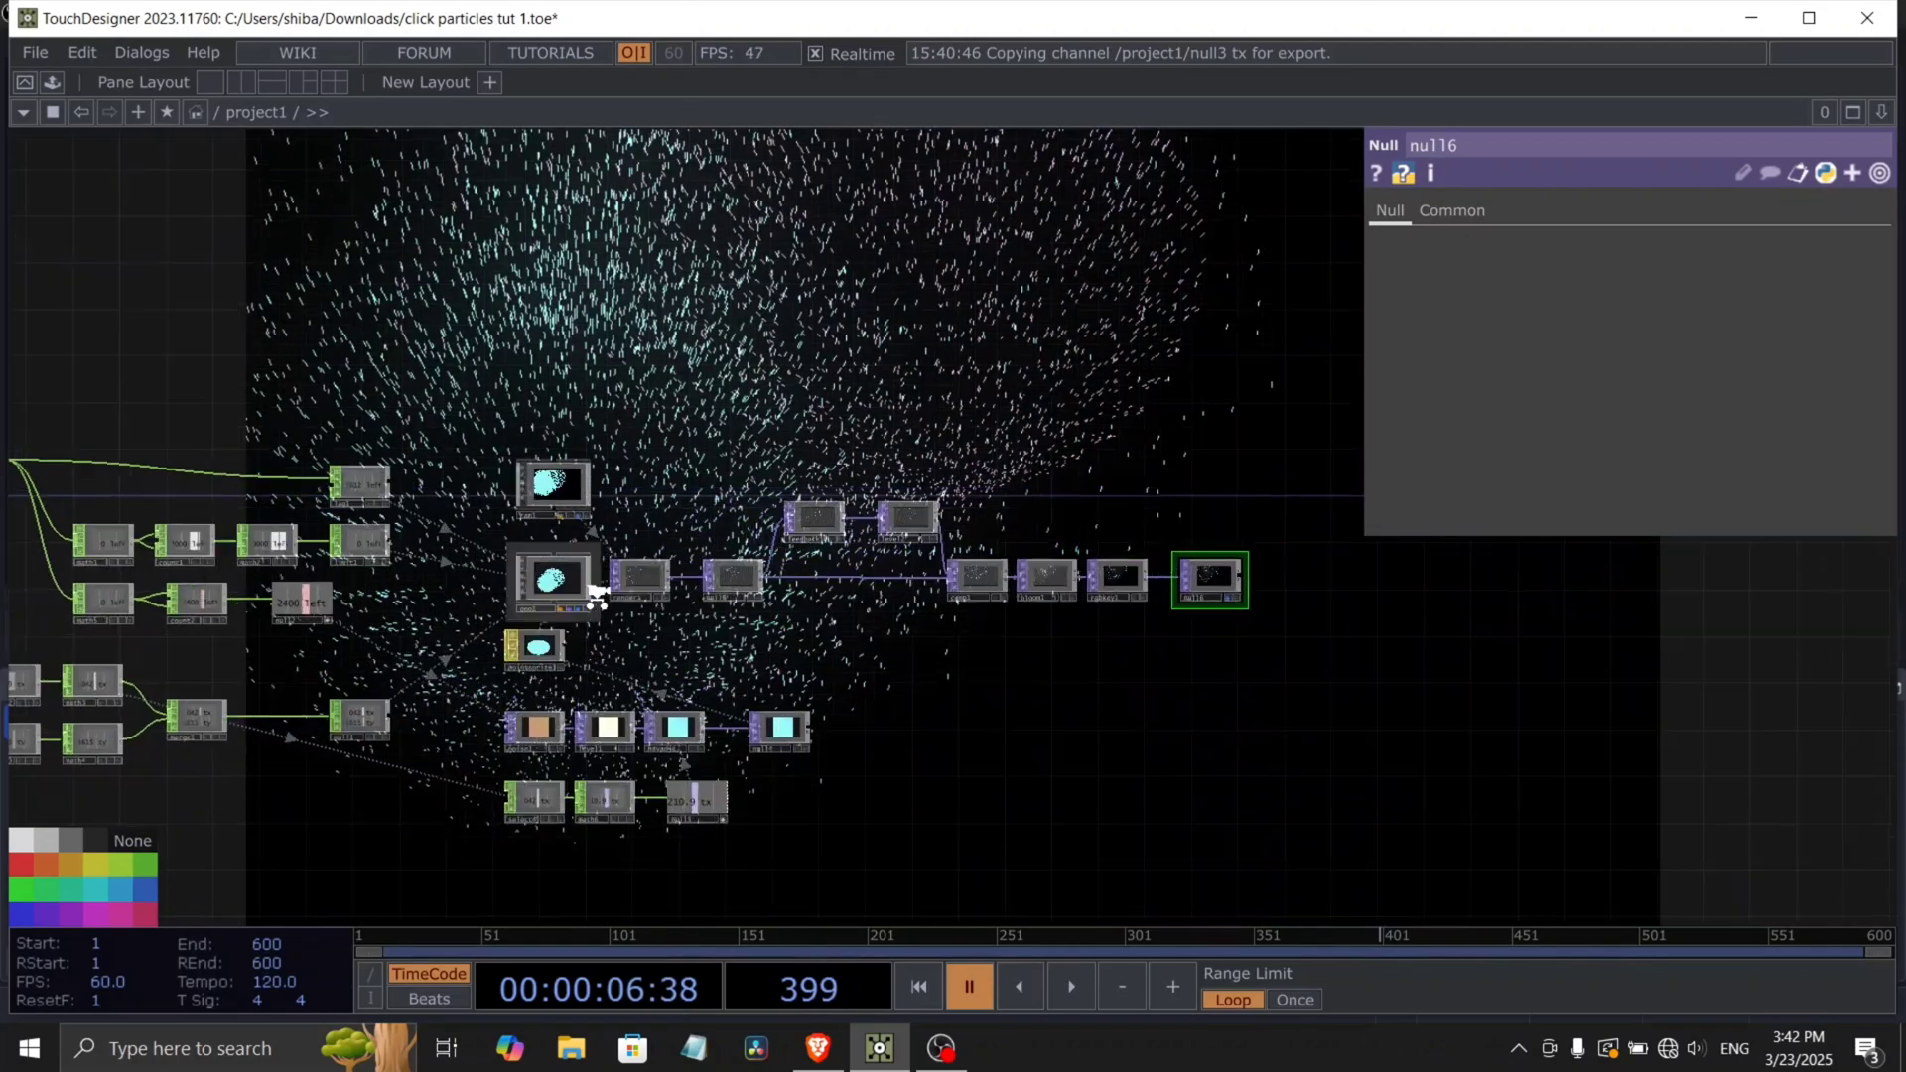
scroll(526, 578, "up", 3)
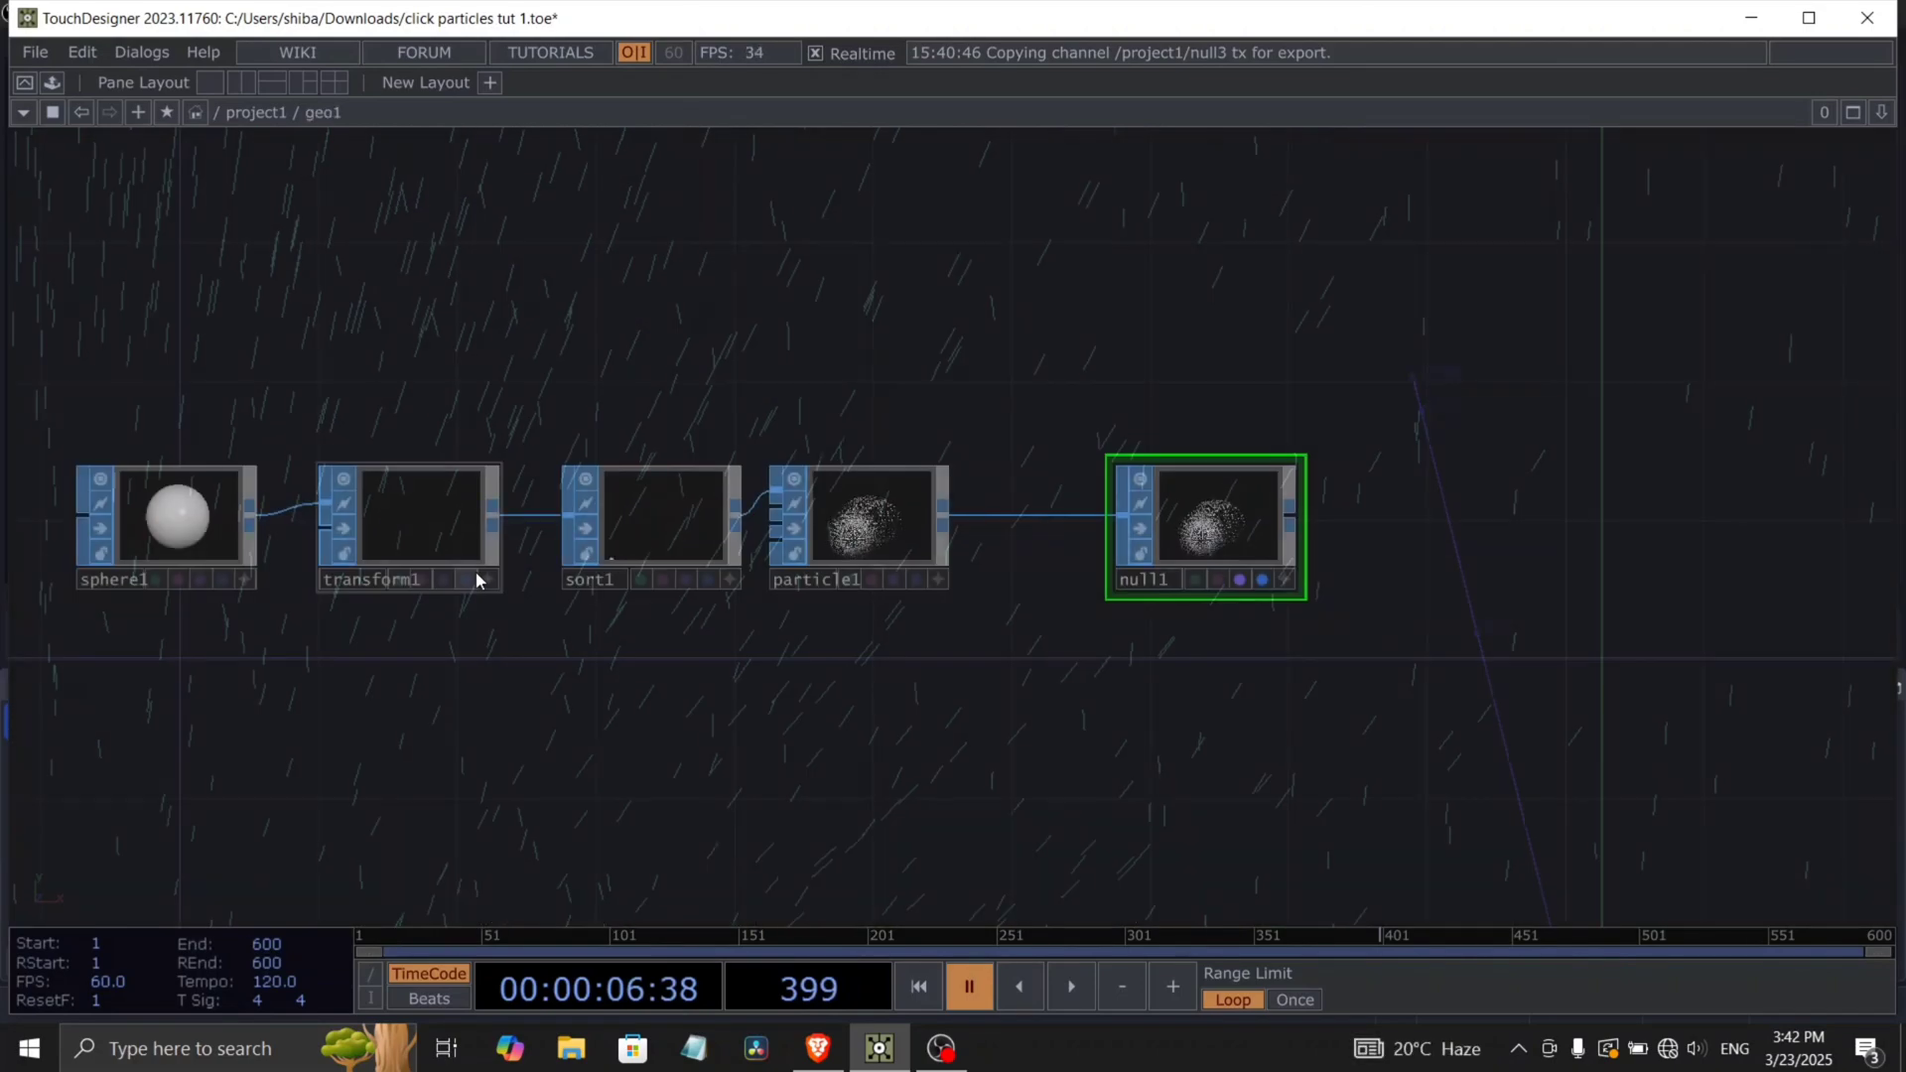
left_click_drag(639, 650, 525, 695)
left_click(711, 600)
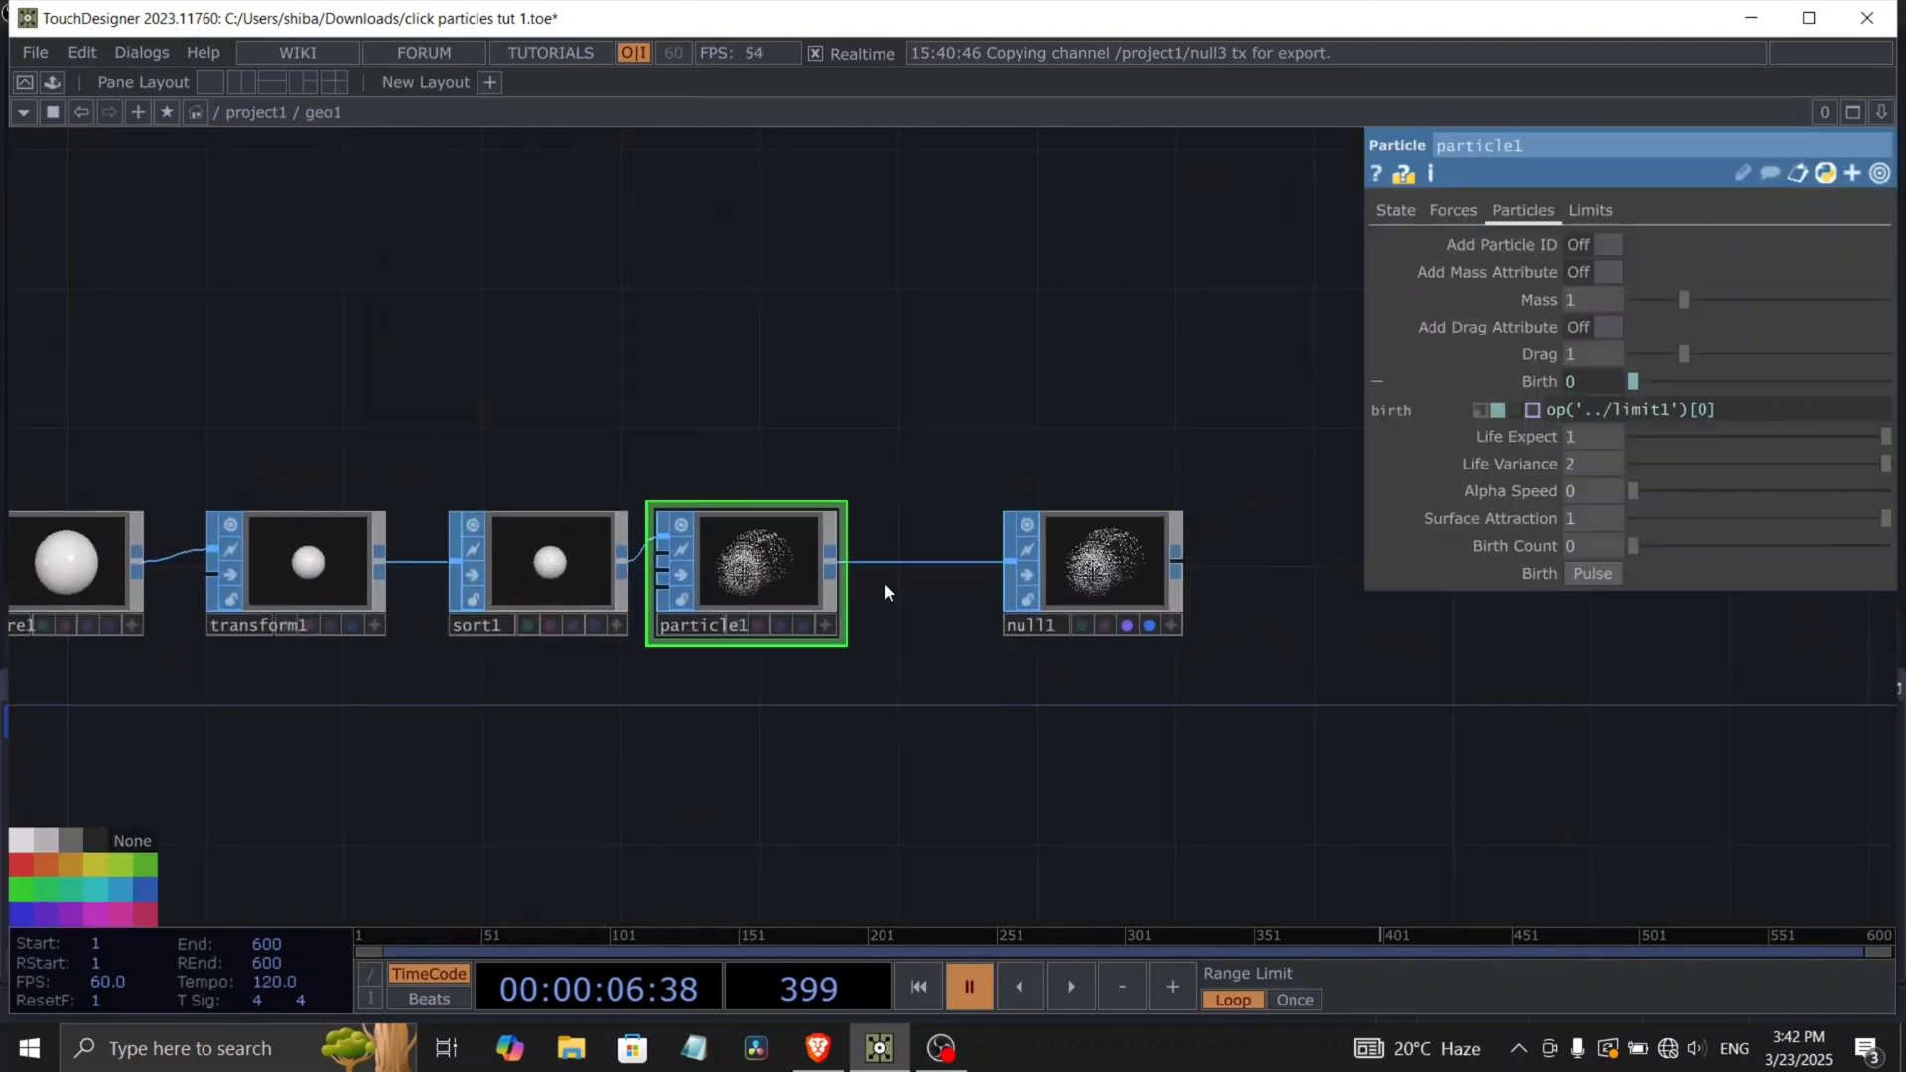
left_click(1480, 221)
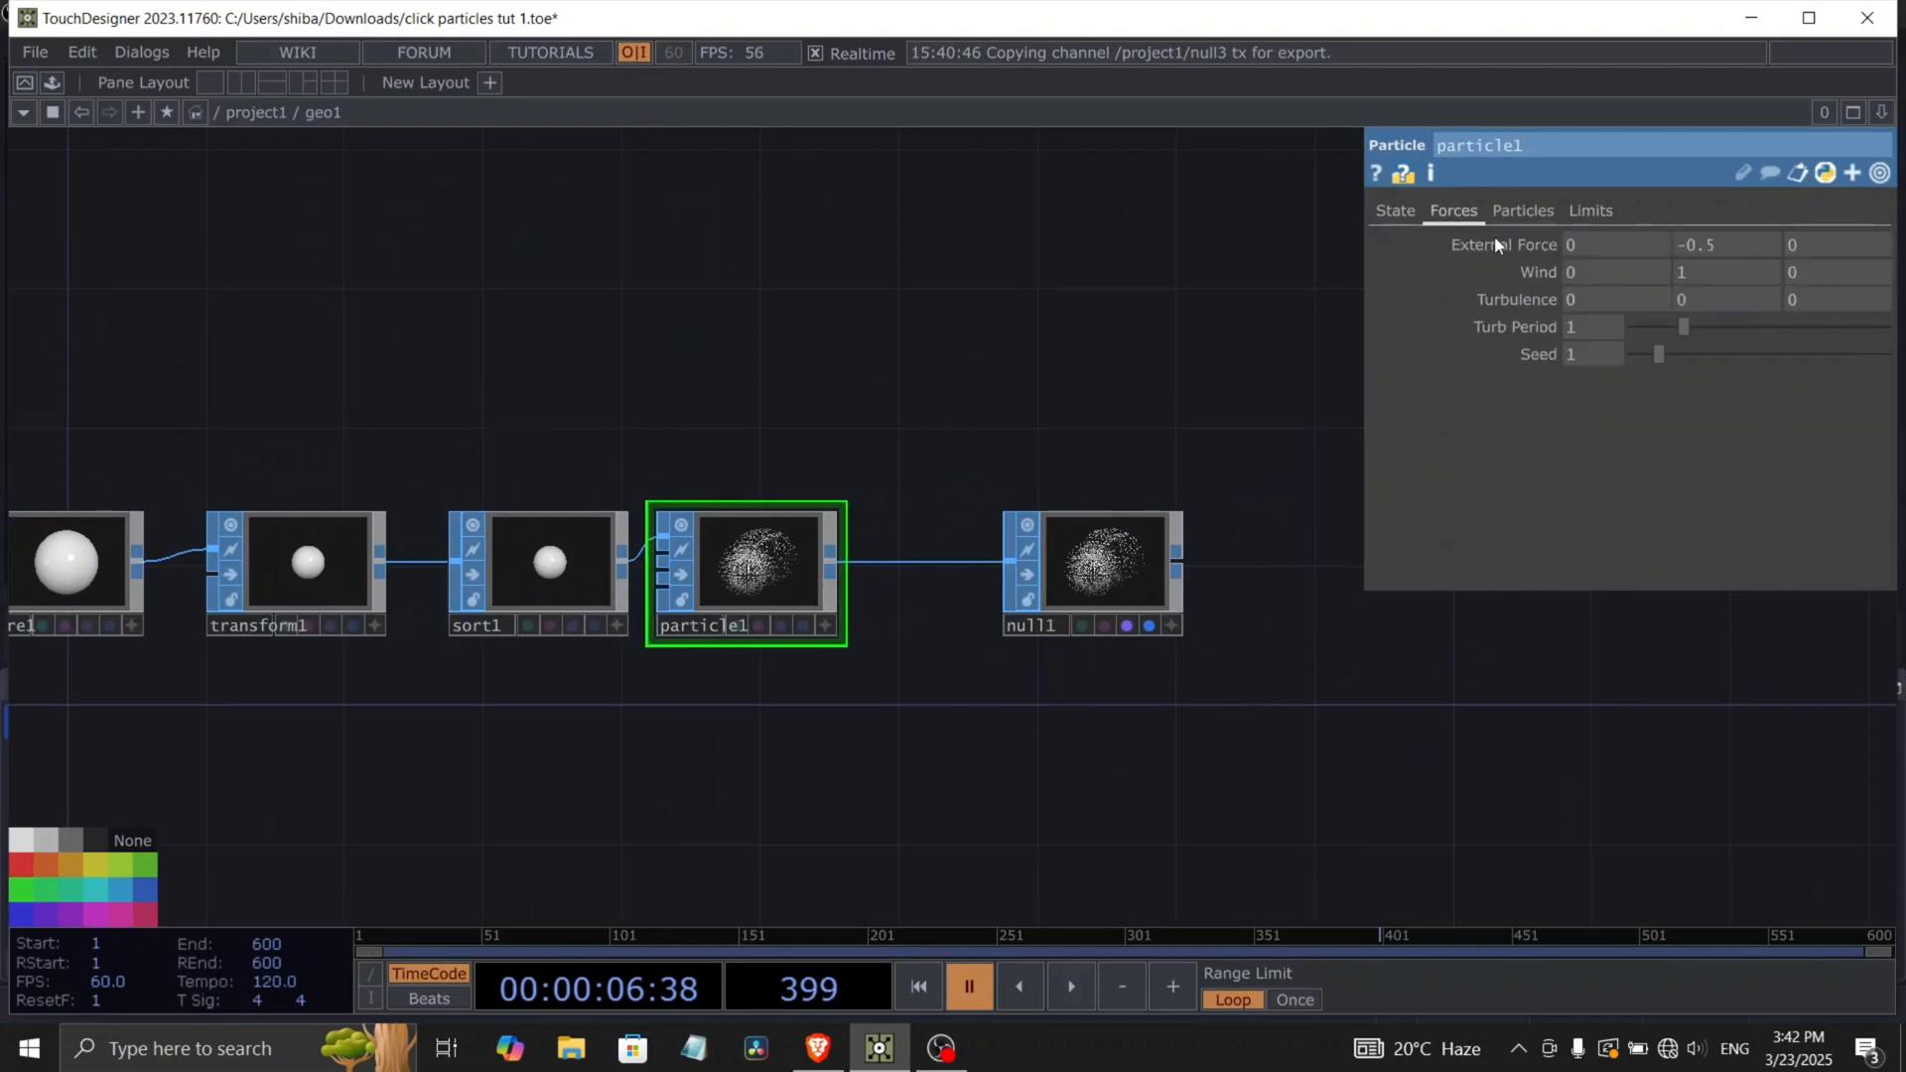
left_click(1678, 271)
type("1")
type("-")
key("Return")
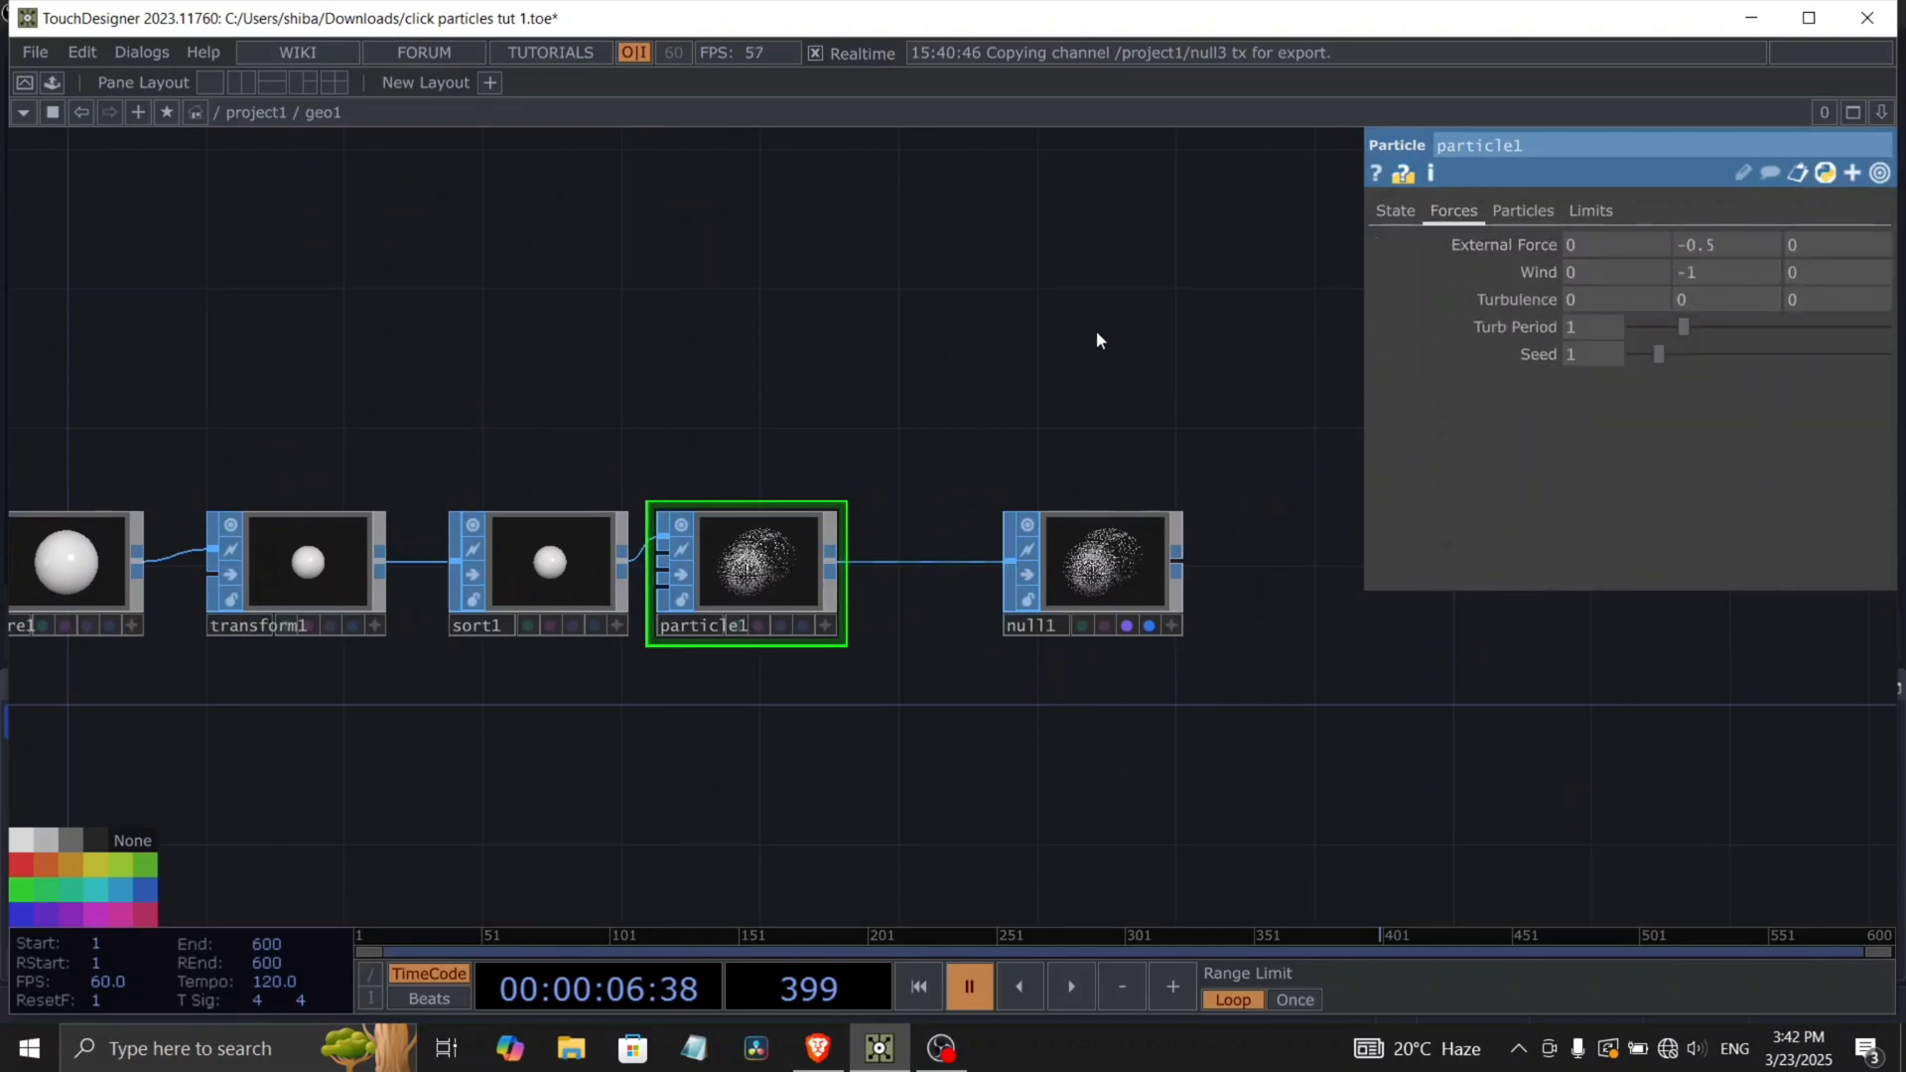
Return to the project1 network and play the timeline to check how the particles fall.
scroll(825, 415, "down", 3)
scroll(825, 415, "down", 5)
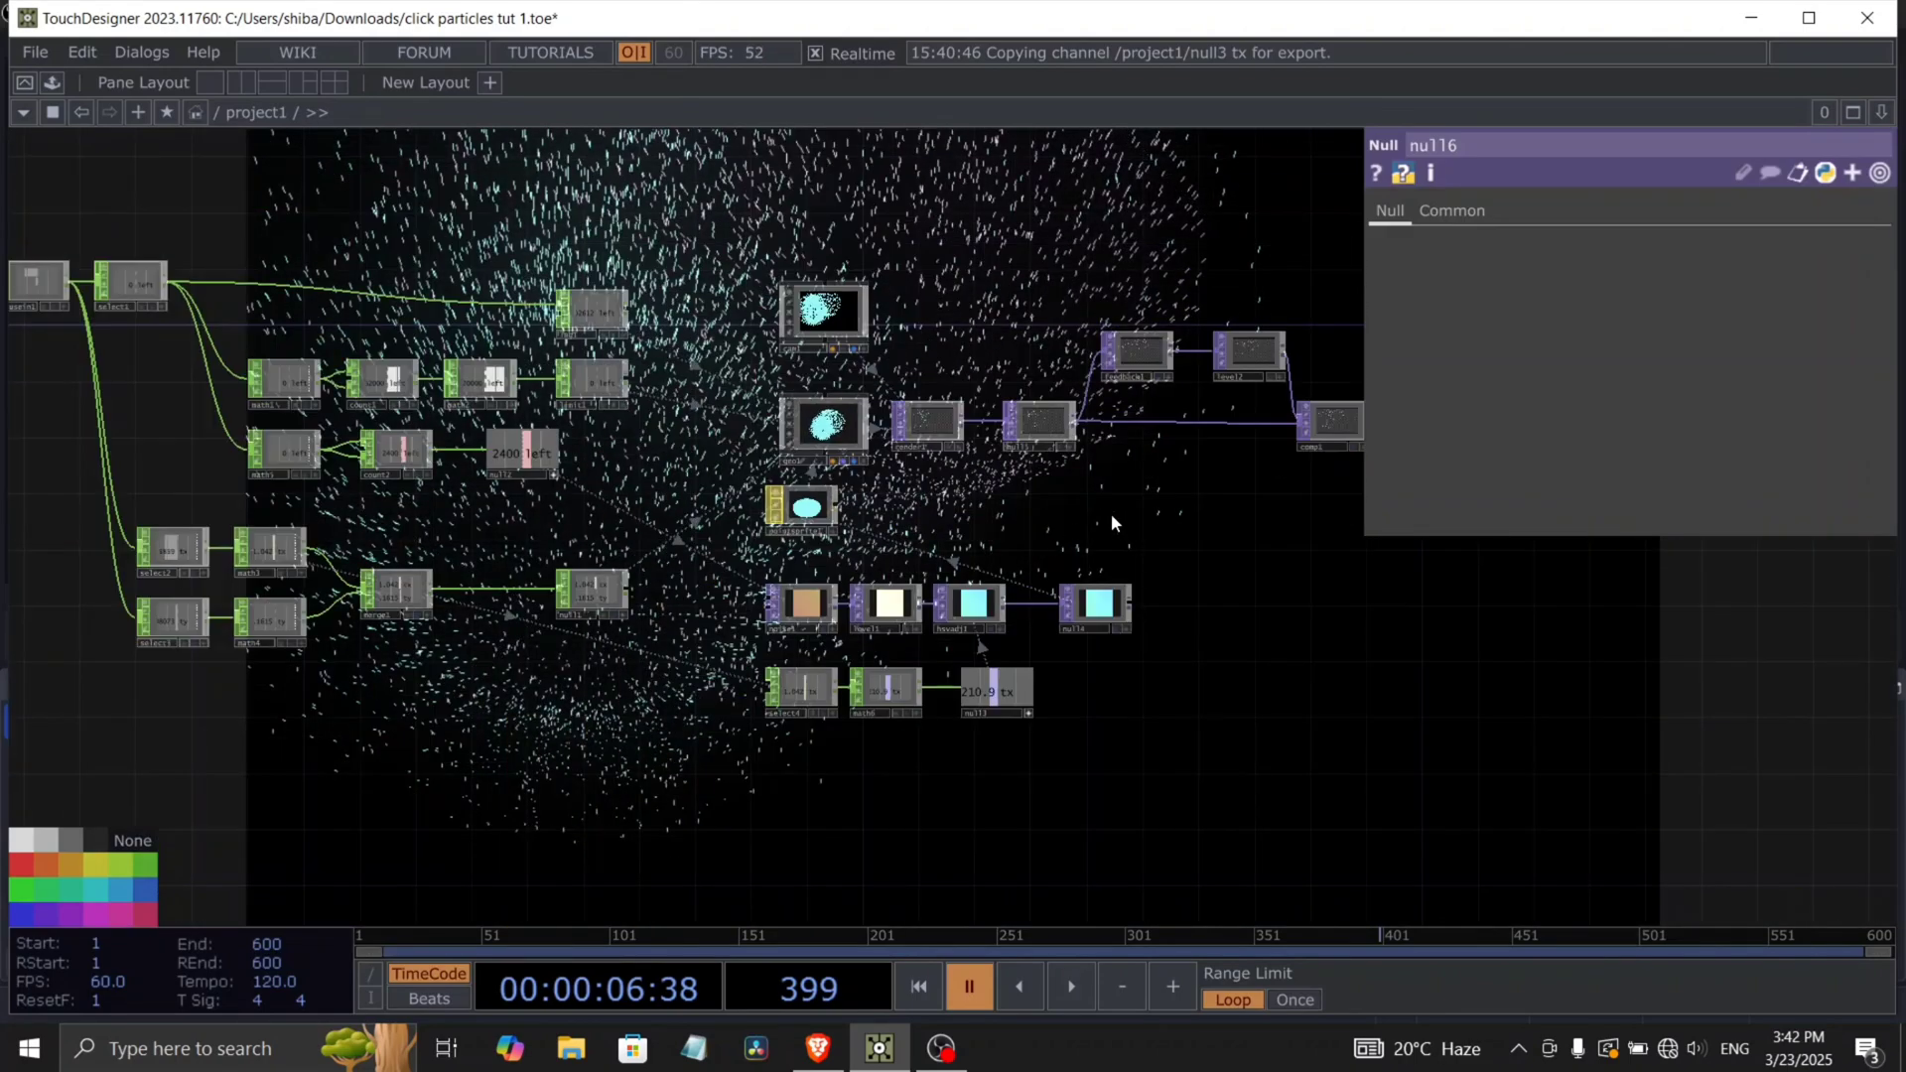
left_click_drag(938, 545, 540, 502)
key("space")
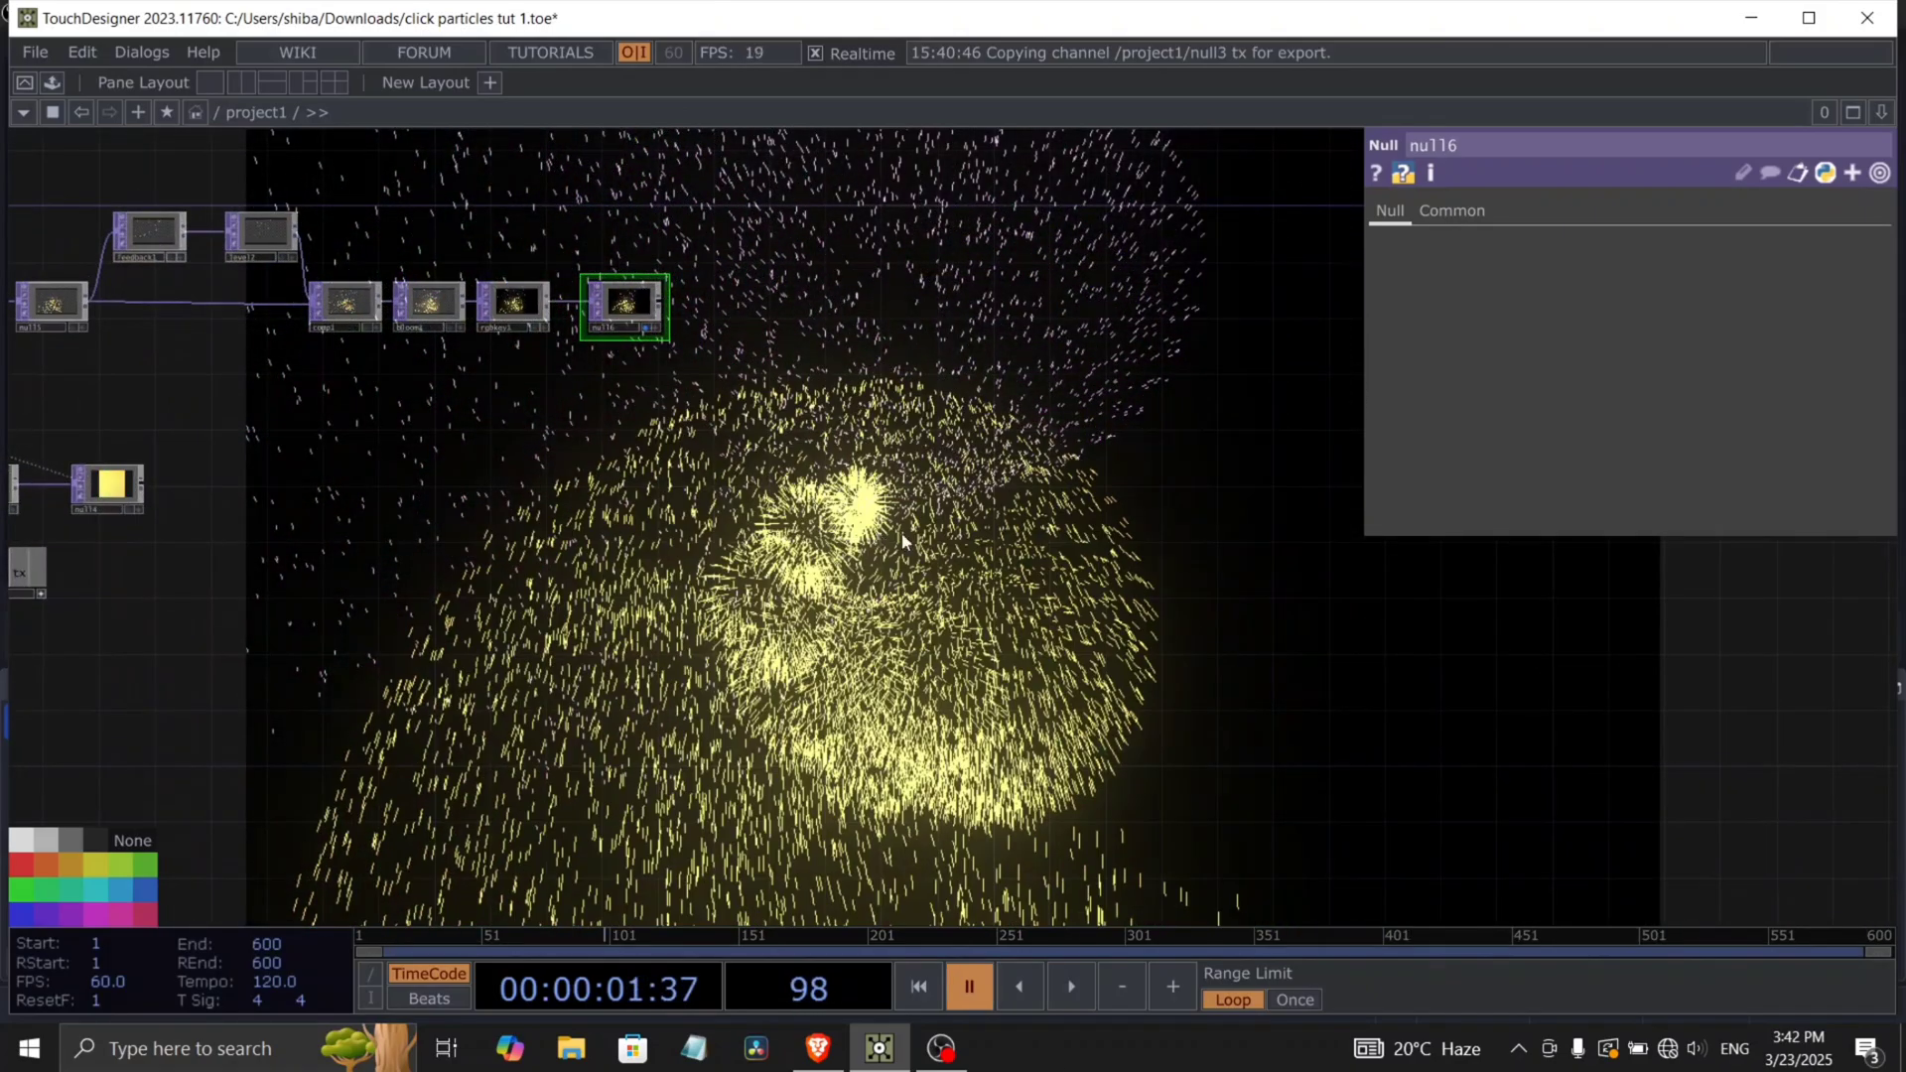
Assign comp1 as the Target TOP of feedback1.
left_click_drag(274, 562, 756, 625)
left_click_drag(925, 630, 375, 537)
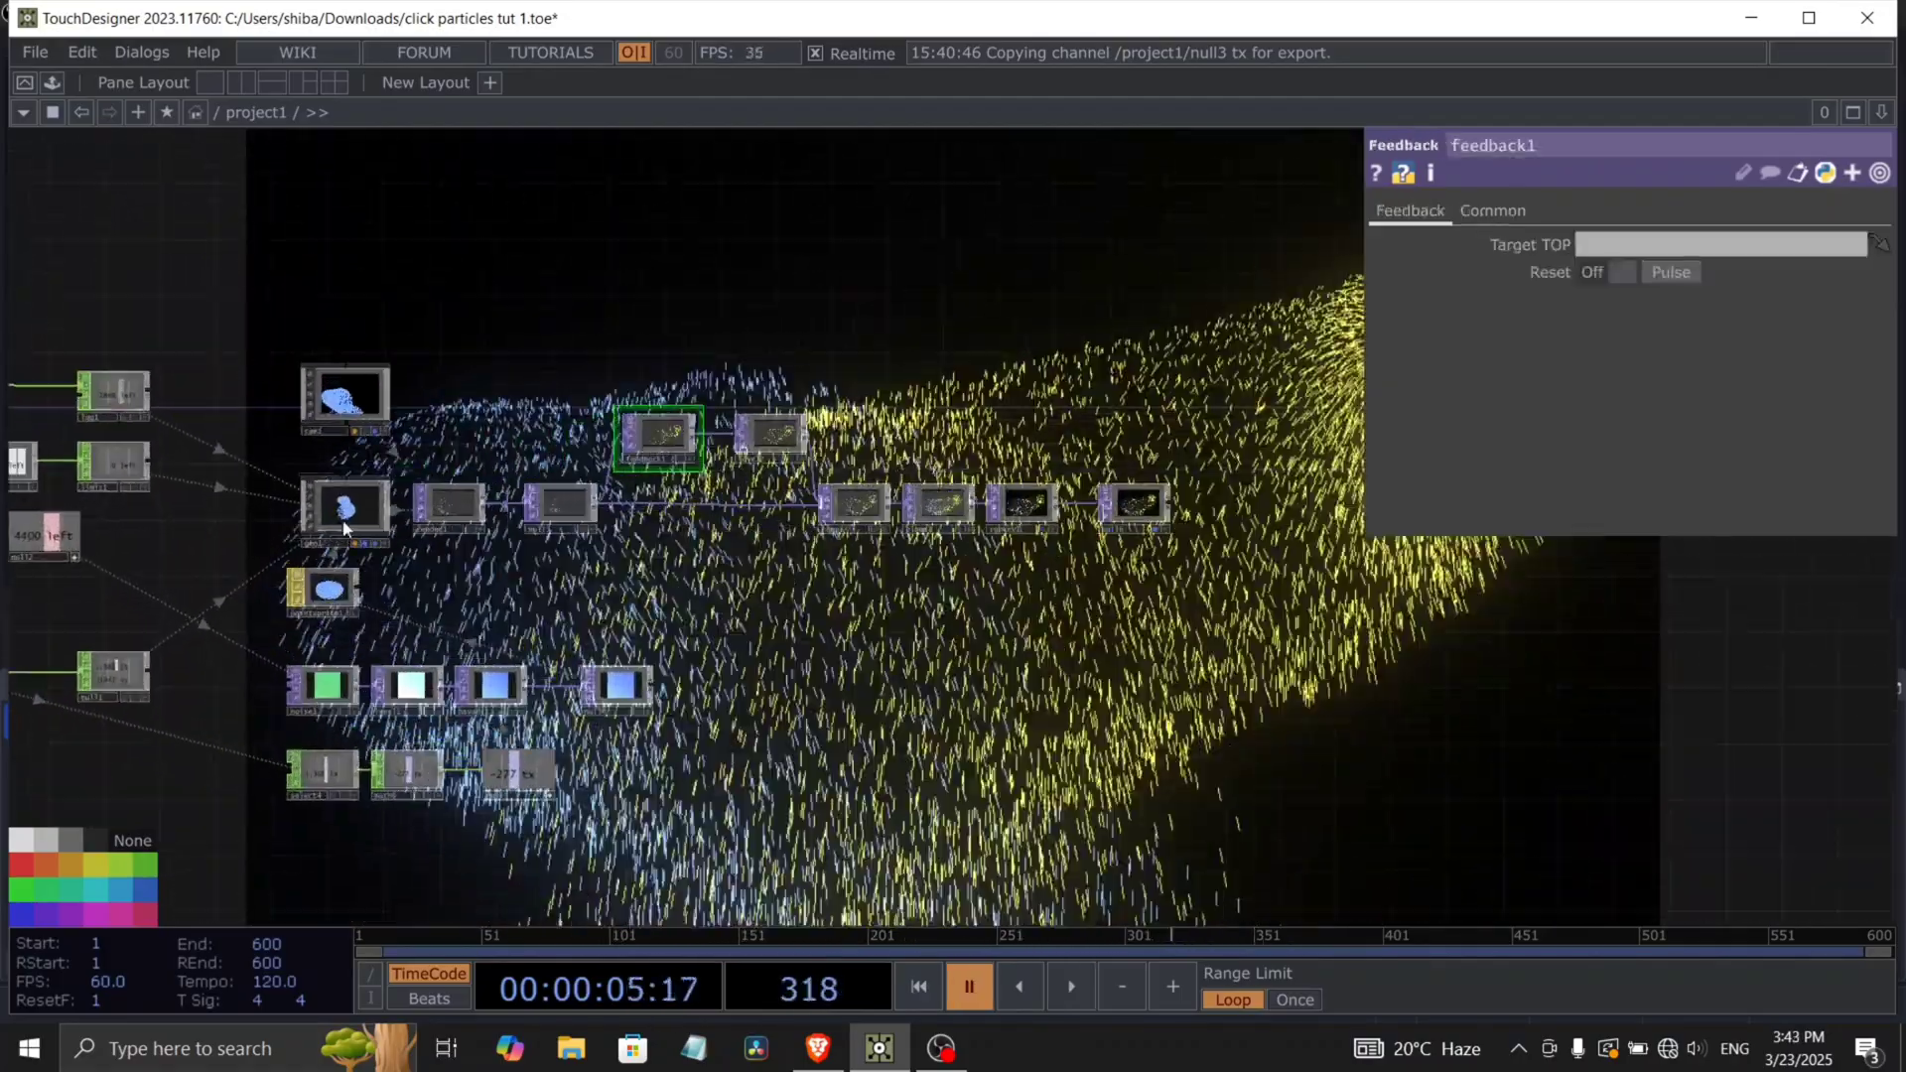
scroll(307, 532, "up", 3)
left_click_drag(884, 592, 282, 586)
scroll(463, 516, "up", 3)
left_click_drag(464, 516, 563, 615)
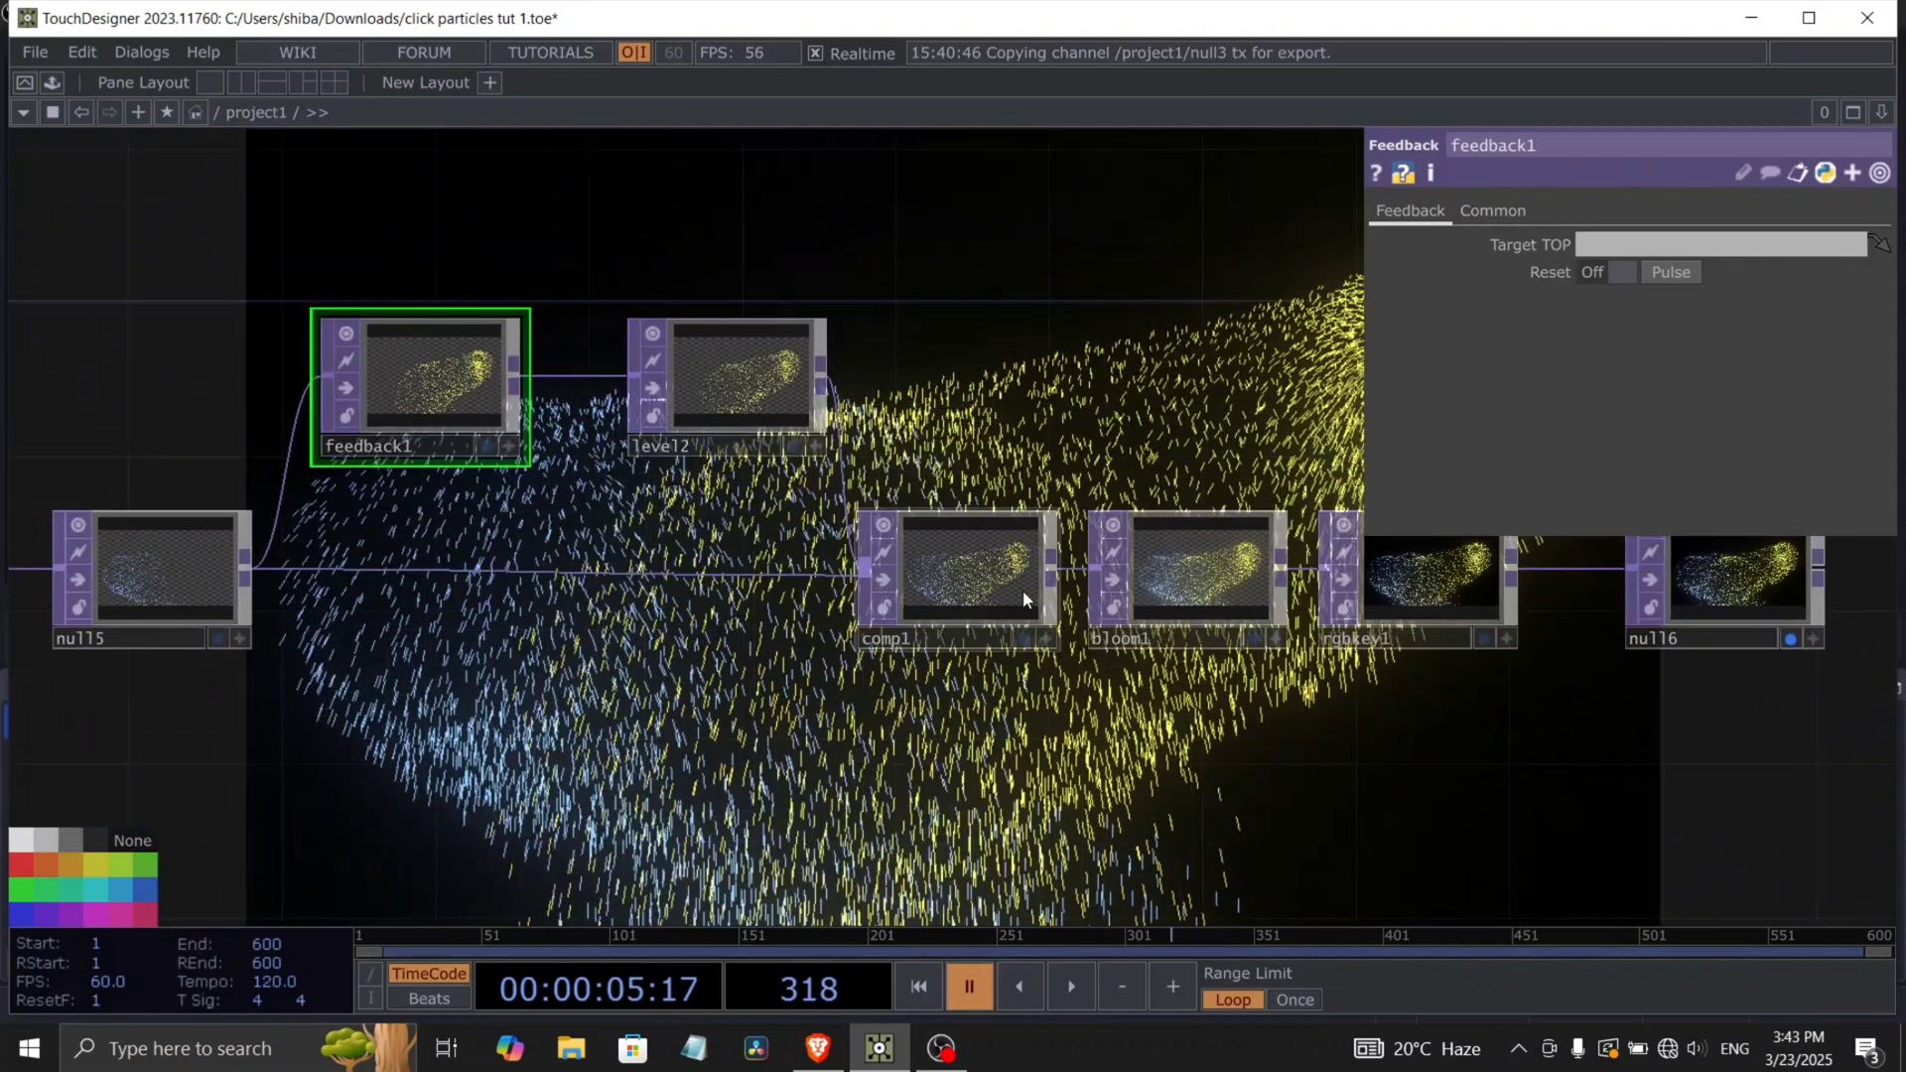
left_click_drag(1019, 580, 443, 372)
Play the timeline and trigger bursts across the background to examine the feedback trails.
left_click_drag(566, 612, 11, 566)
key("space")
left_click_drag(655, 720, 58, 740)
left_click(506, 298)
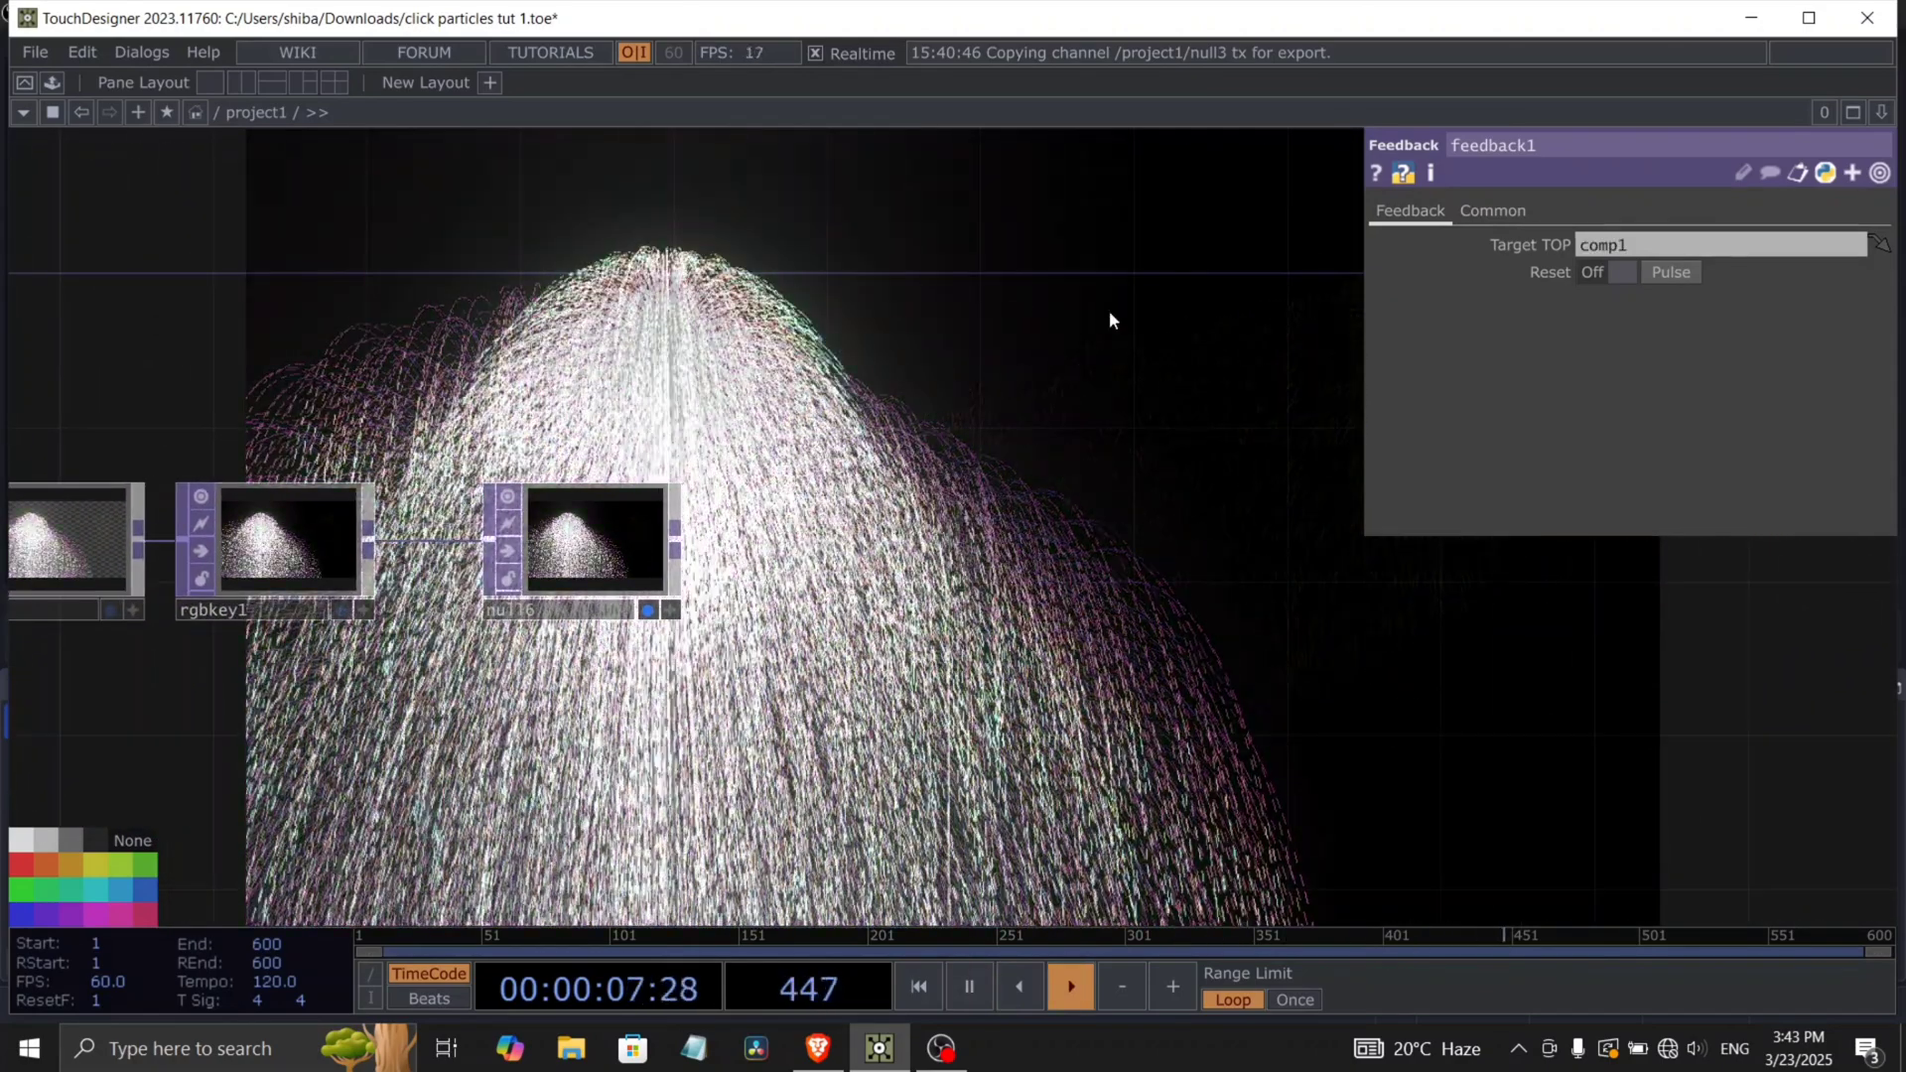
left_click(1128, 316)
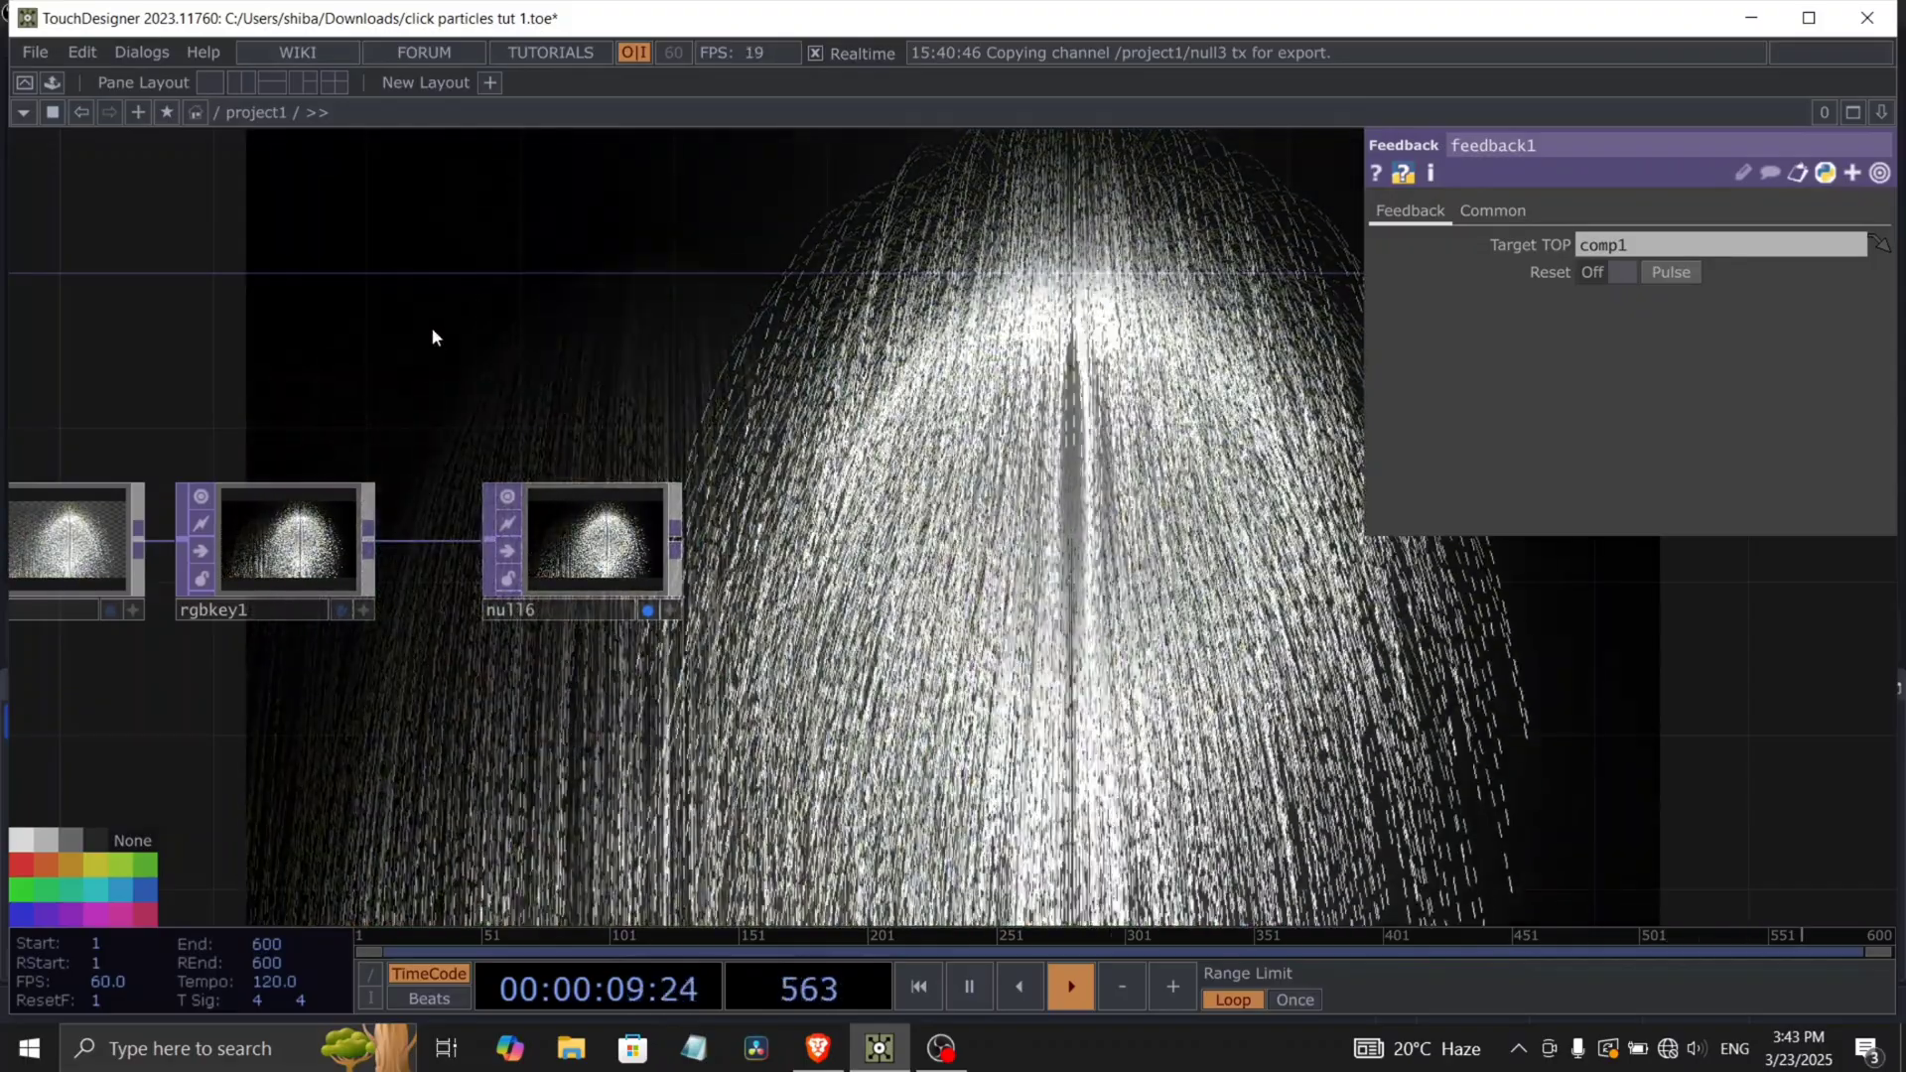
left_click(432, 330)
left_click(1090, 295)
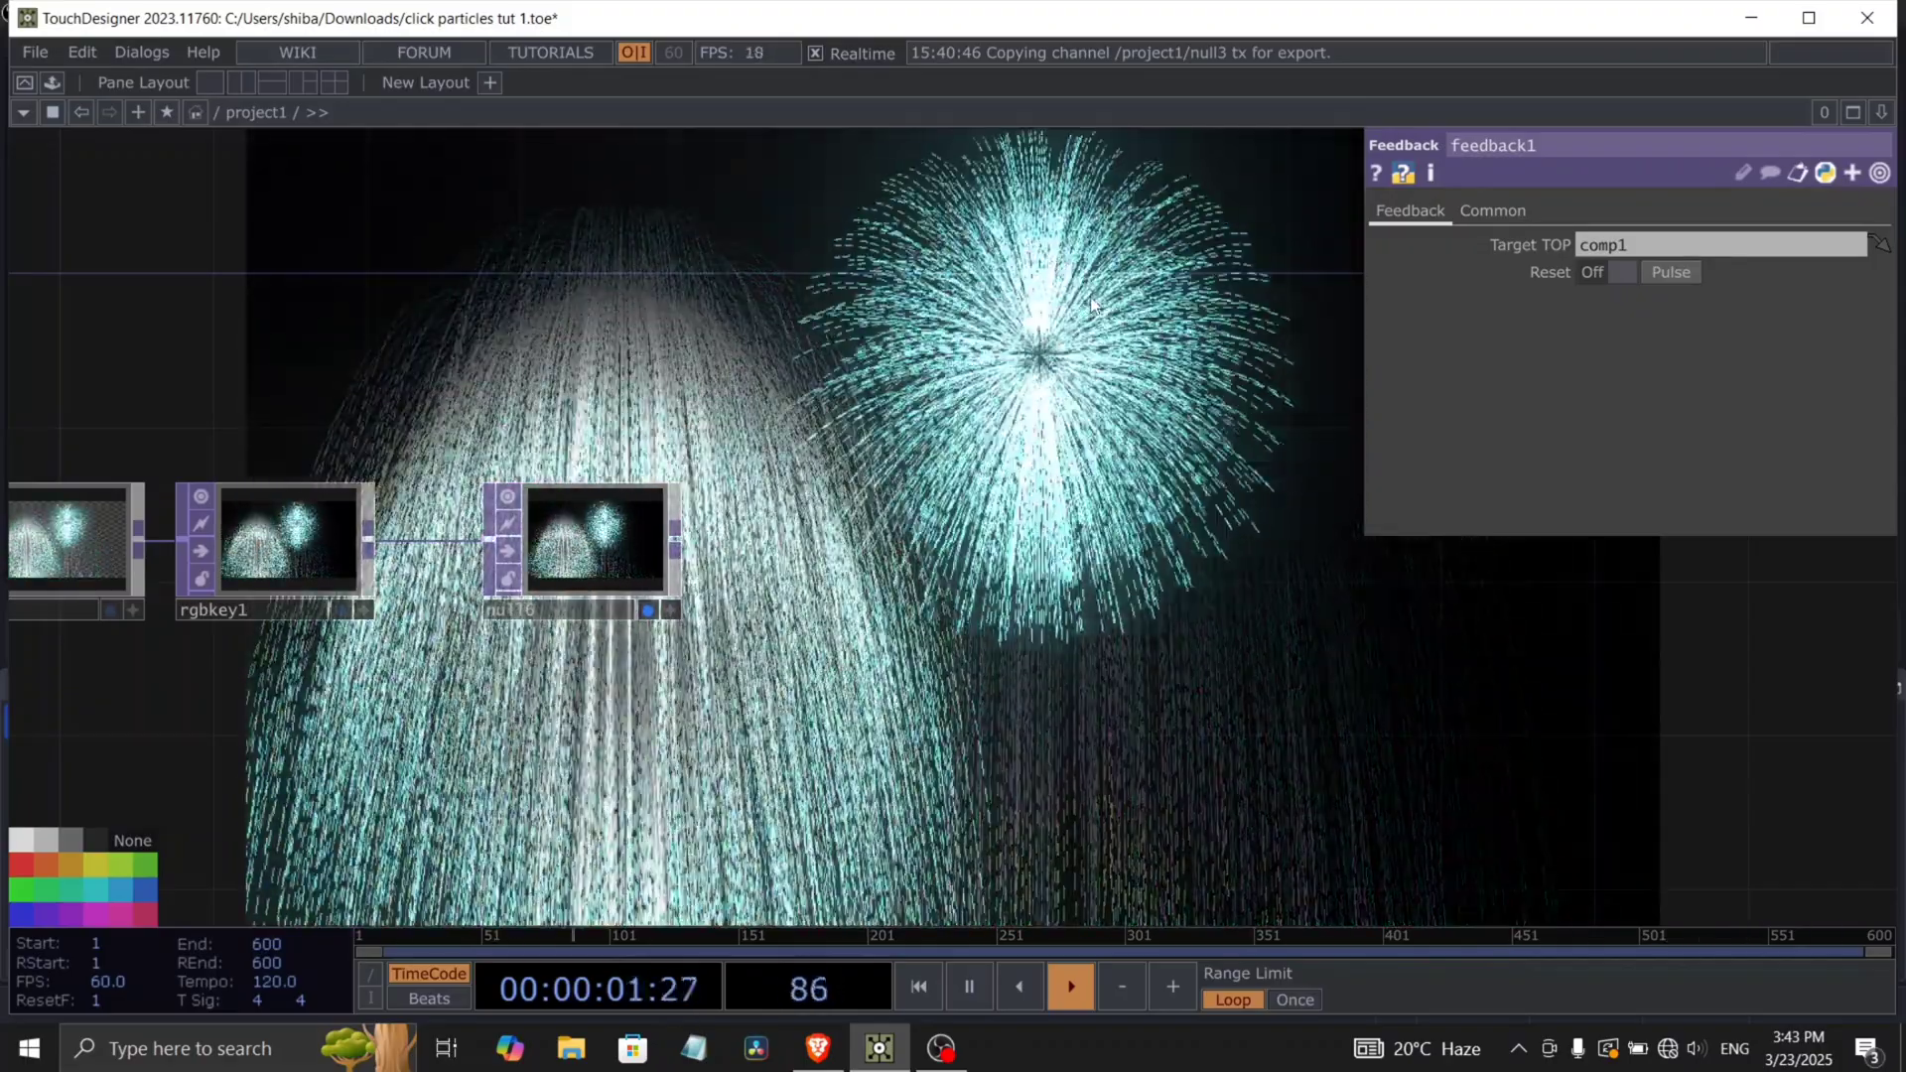
mouse_move(1324, 490)
left_mouse_down()
mouse_move(358, 681)
mouse_move(507, 388)
mouse_move(920, 594)
mouse_move(948, 695)
mouse_move(1195, 400)
mouse_move(1043, 216)
mouse_move(704, 436)
left_mouse_up()
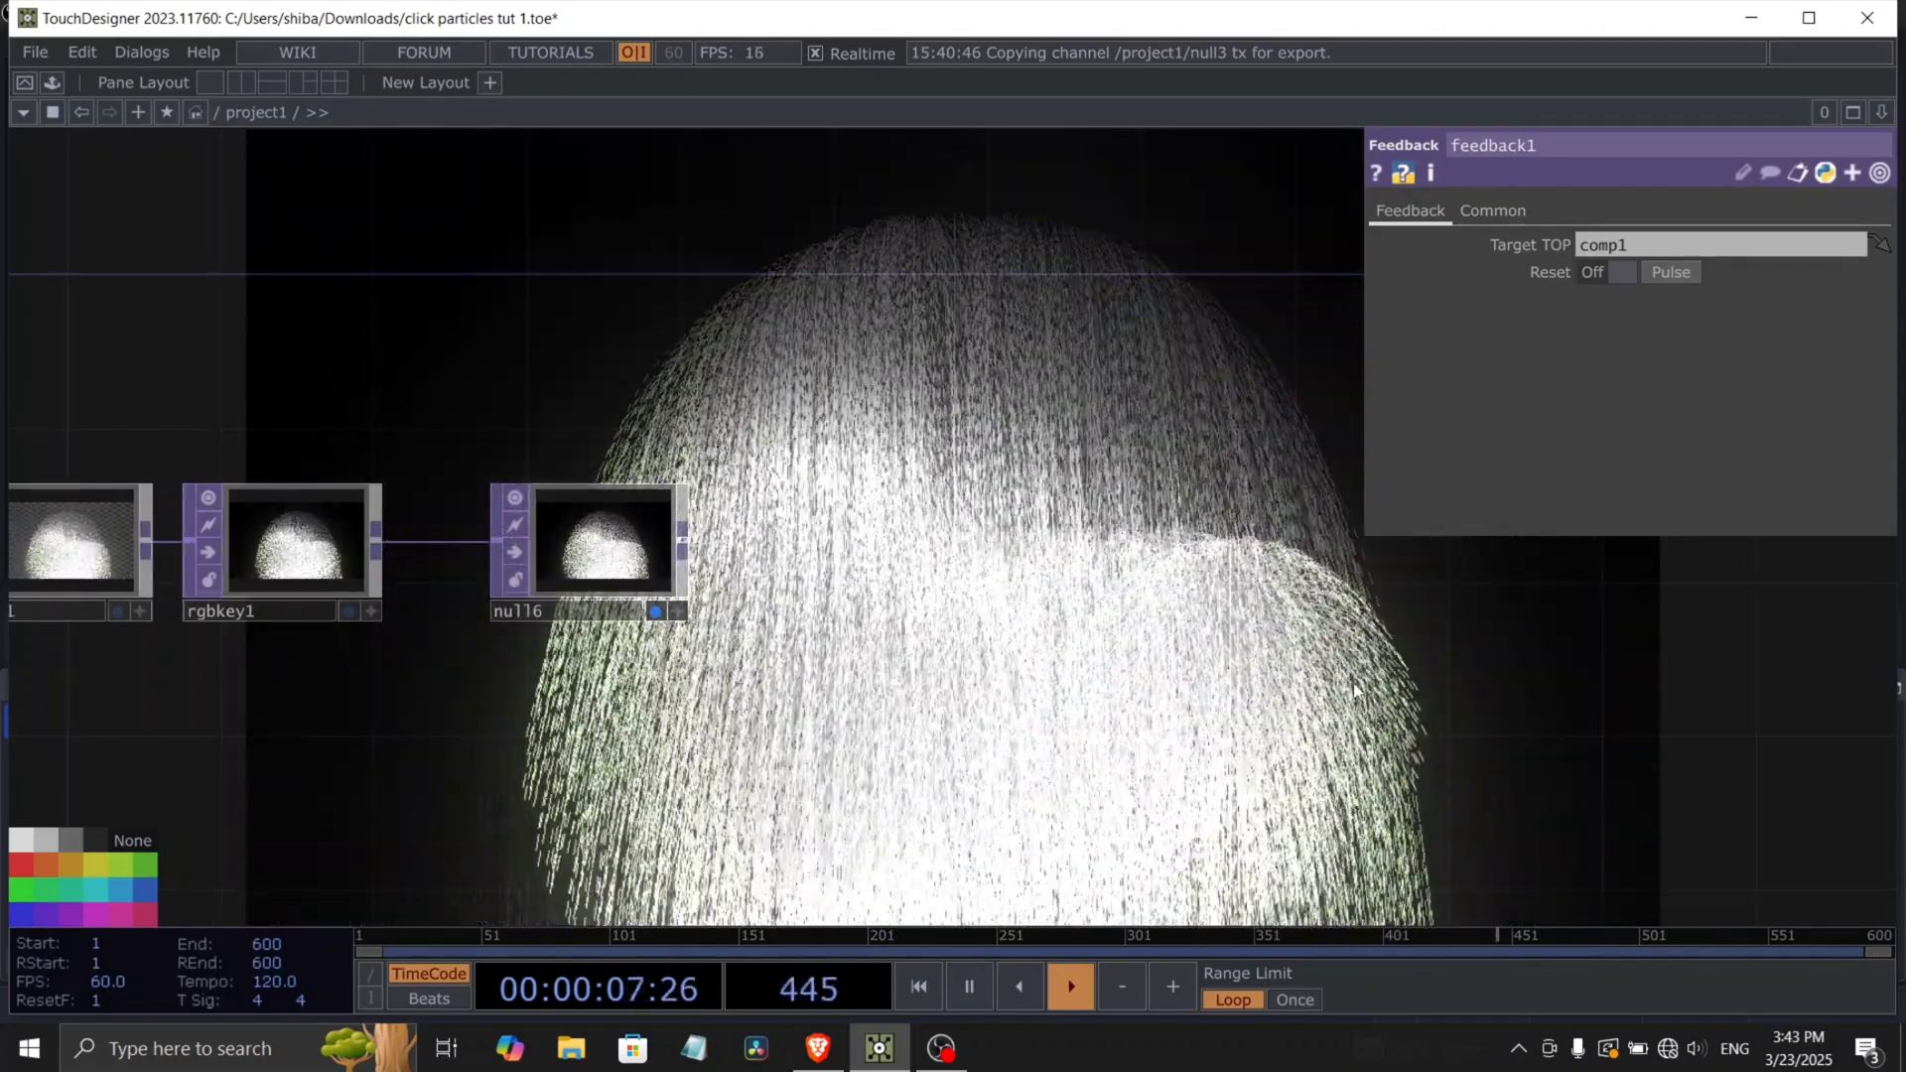
left_click(1291, 556)
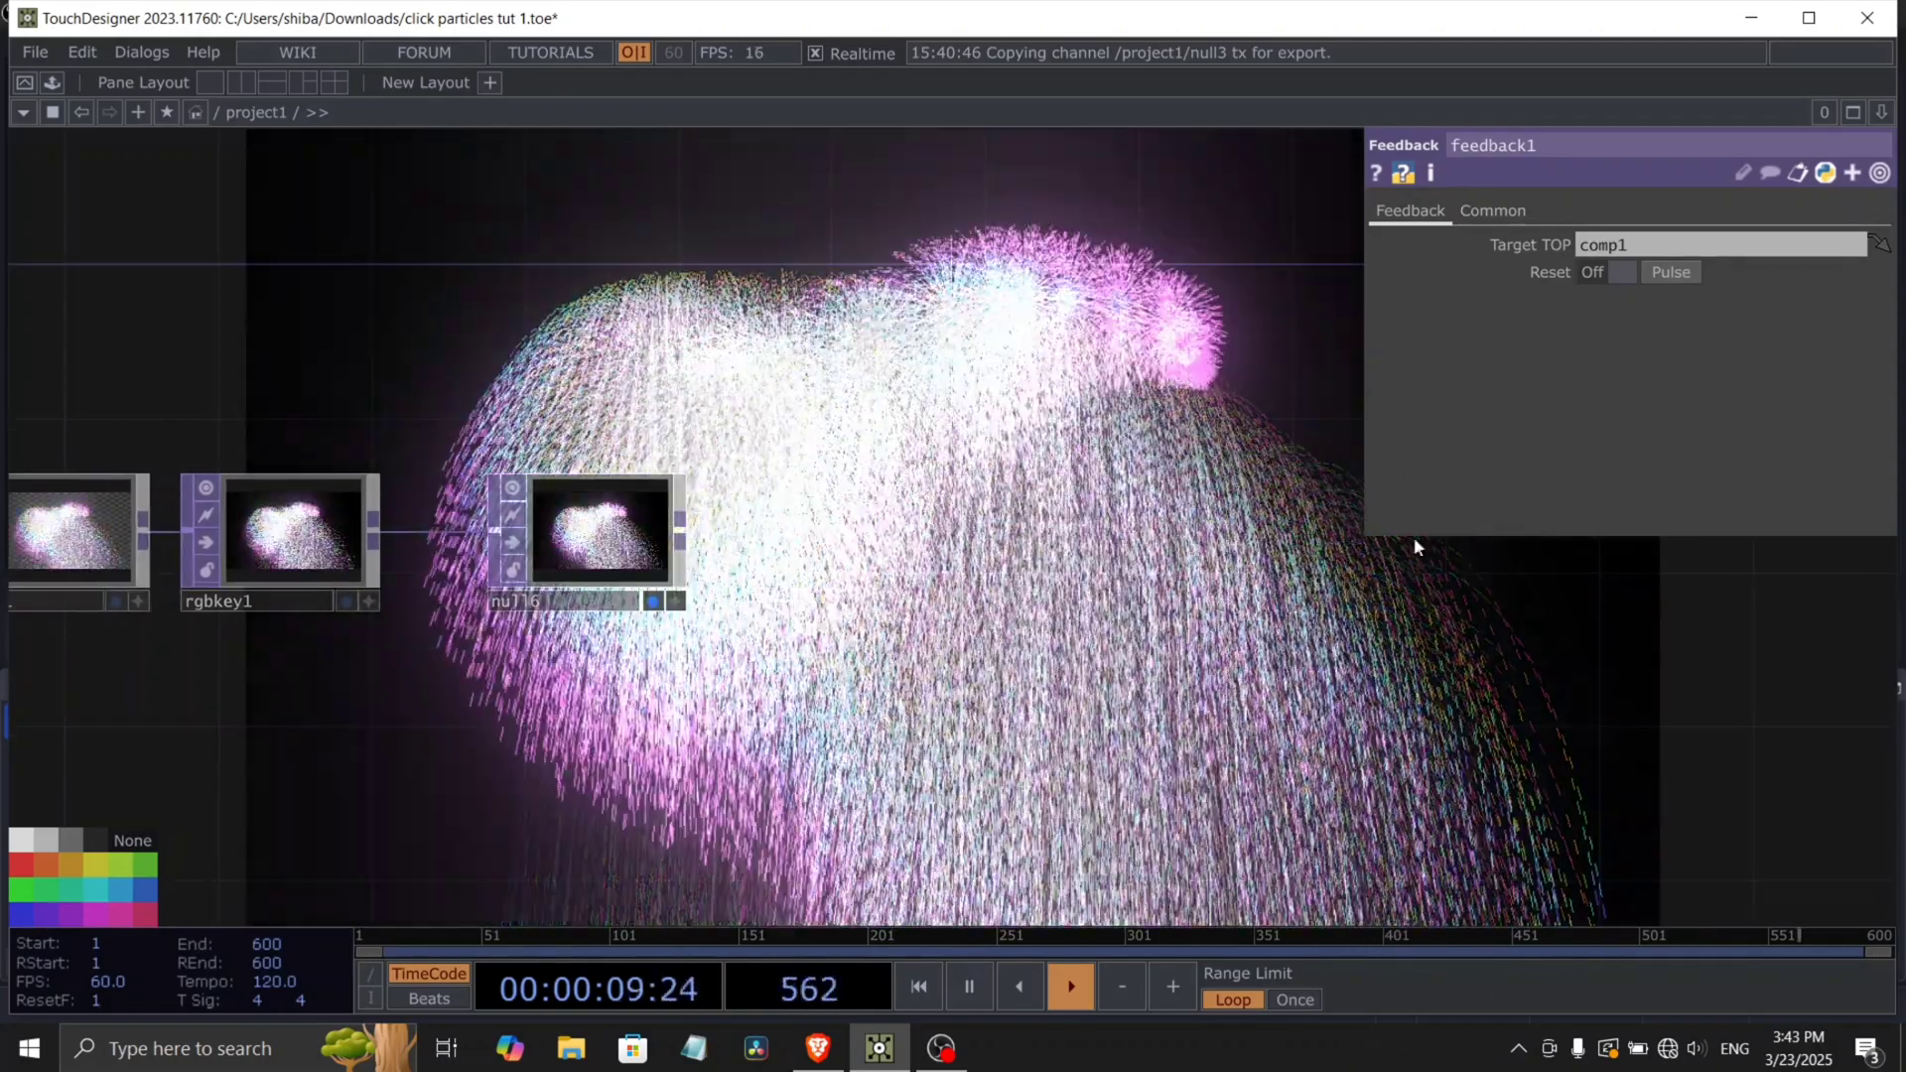
mouse_move(606, 757)
left_mouse_down()
mouse_move(514, 340)
mouse_move(785, 359)
mouse_move(804, 452)
left_mouse_up()
Hide the parameter window and trigger more fireworks to view the effect unobstructed.
key("p")
left_click_drag(938, 549, 493, 612)
left_click(576, 681)
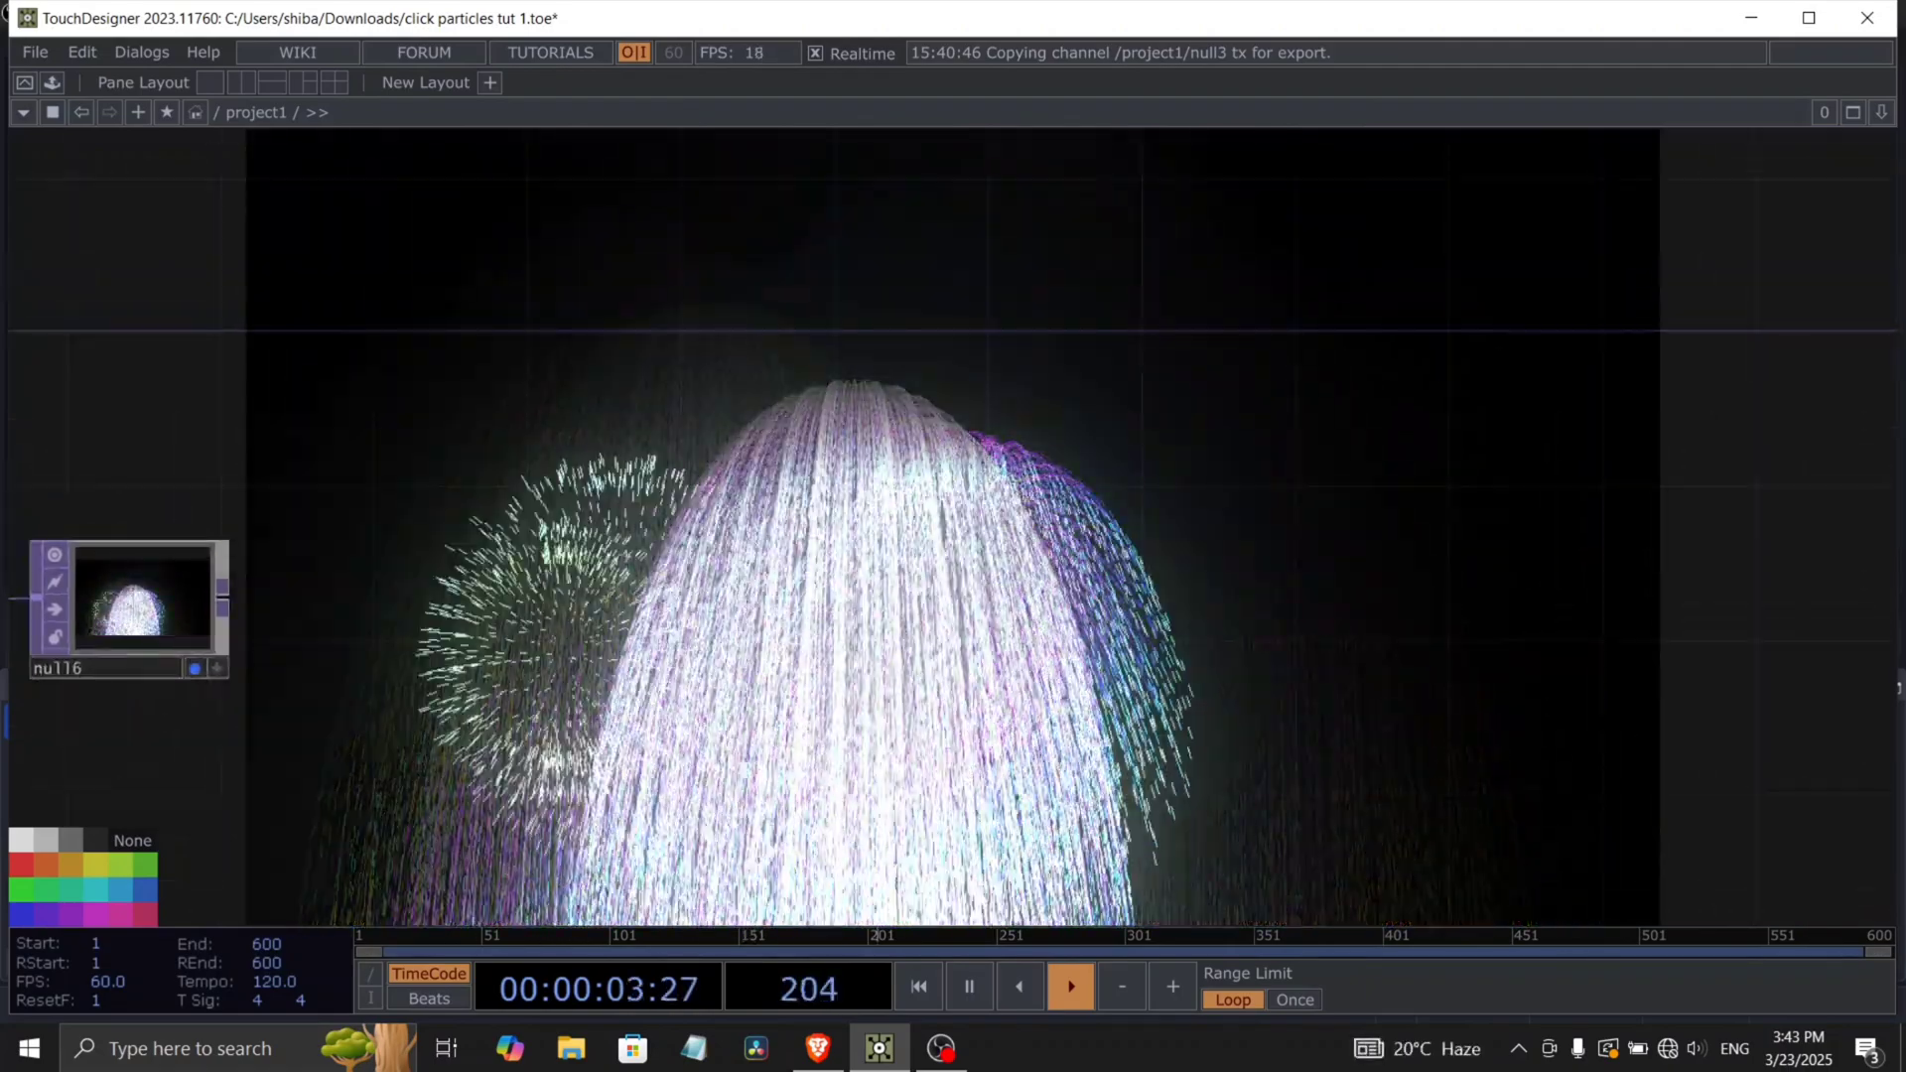
left_click_drag(417, 521, 849, 465)
left_click_drag(394, 672, 499, 674)
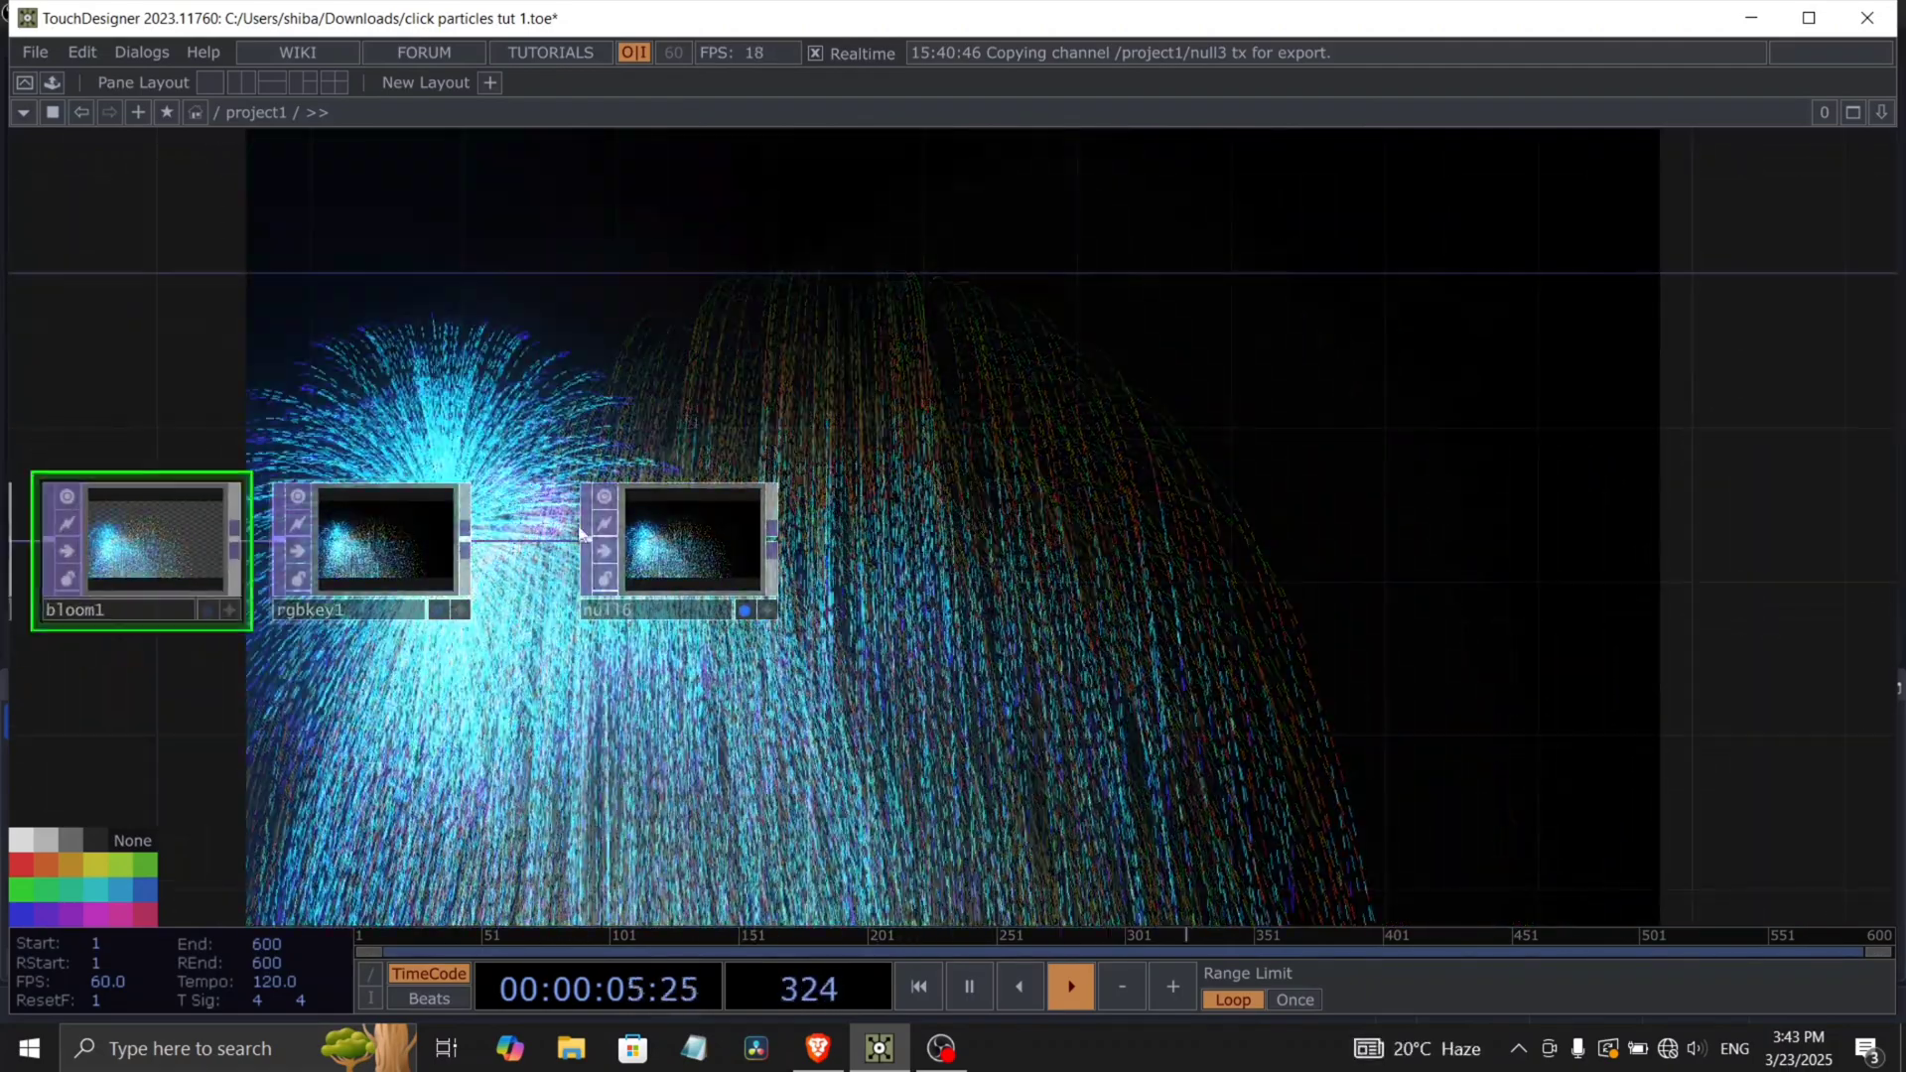